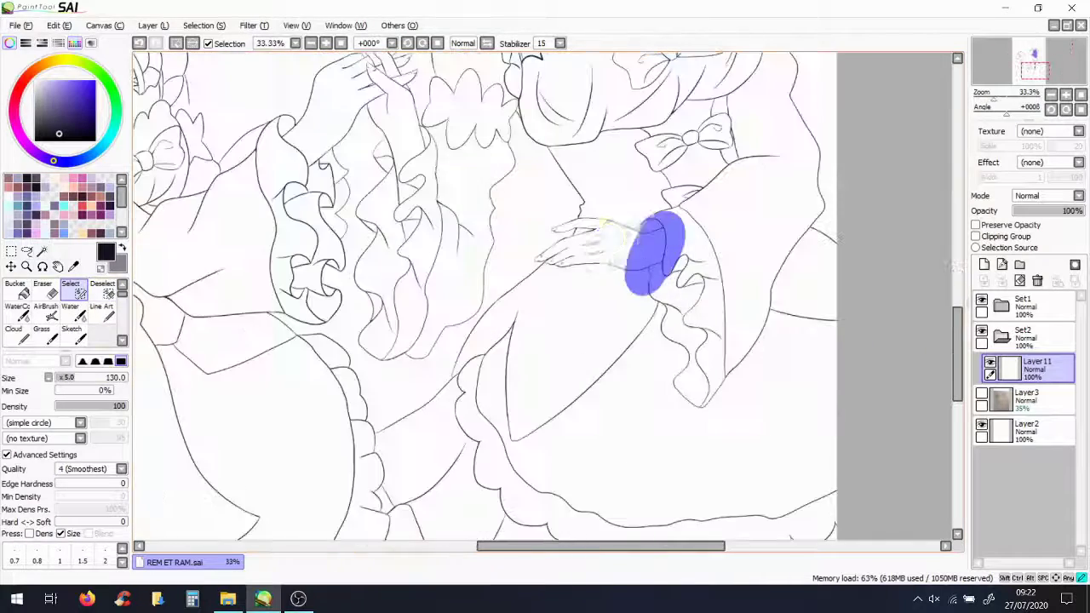
Paint the selection over the right girl's resting hand and her leg below the skirt hem, refining the leg's outline at the page edge
drag(647, 247, 587, 238)
scroll(544, 477, down, 2)
drag(566, 473, 545, 487)
scroll(610, 508, up, 5)
key(e)
scroll(486, 318, up, 1)
key(e)
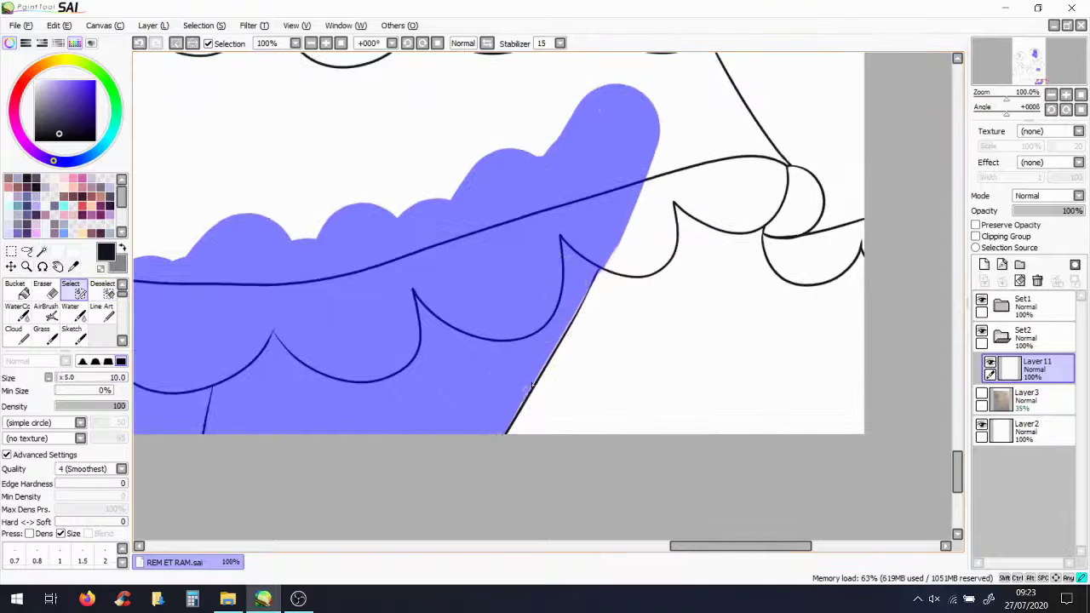
key(e)
scroll(596, 272, down, 8)
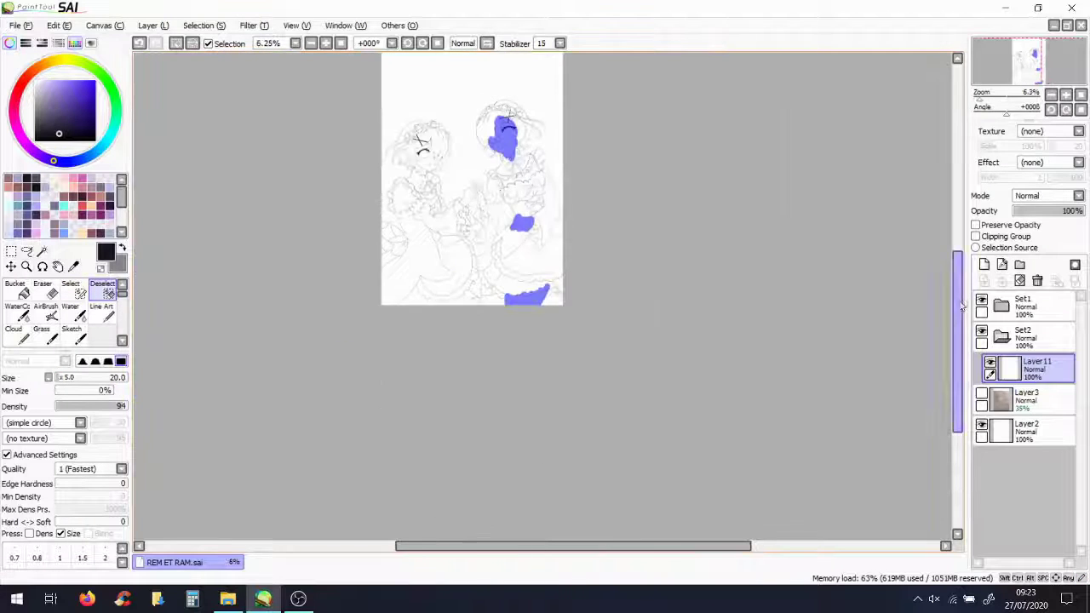
Brush the selection over the right girl's chest and shoulder, cleaning its outer edge along the shoulder line
scroll(453, 265, up, 4)
key(e)
mouse_move(452, 264)
mouse_down()
mouse_move(476, 196)
mouse_move(526, 215)
mouse_up()
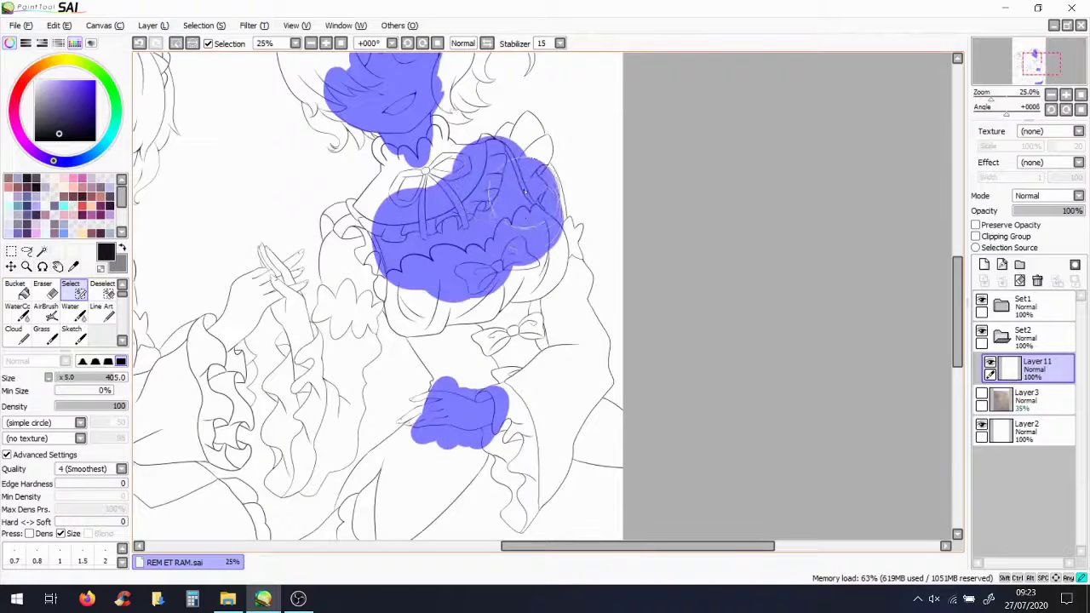
key(e)
scroll(554, 176, up, 2)
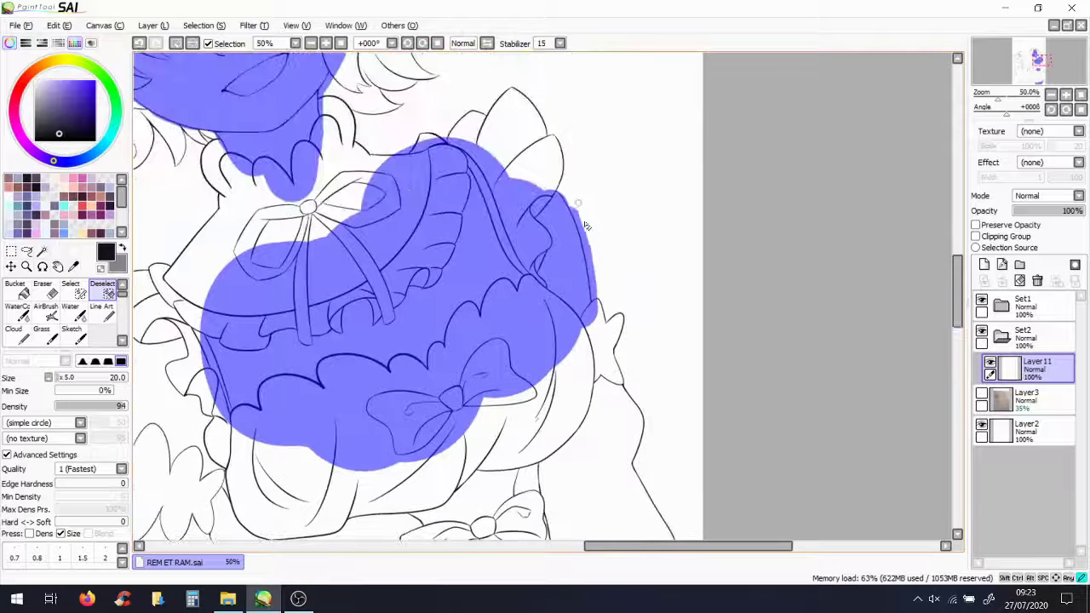
key(e)
scroll(540, 315, up, 2)
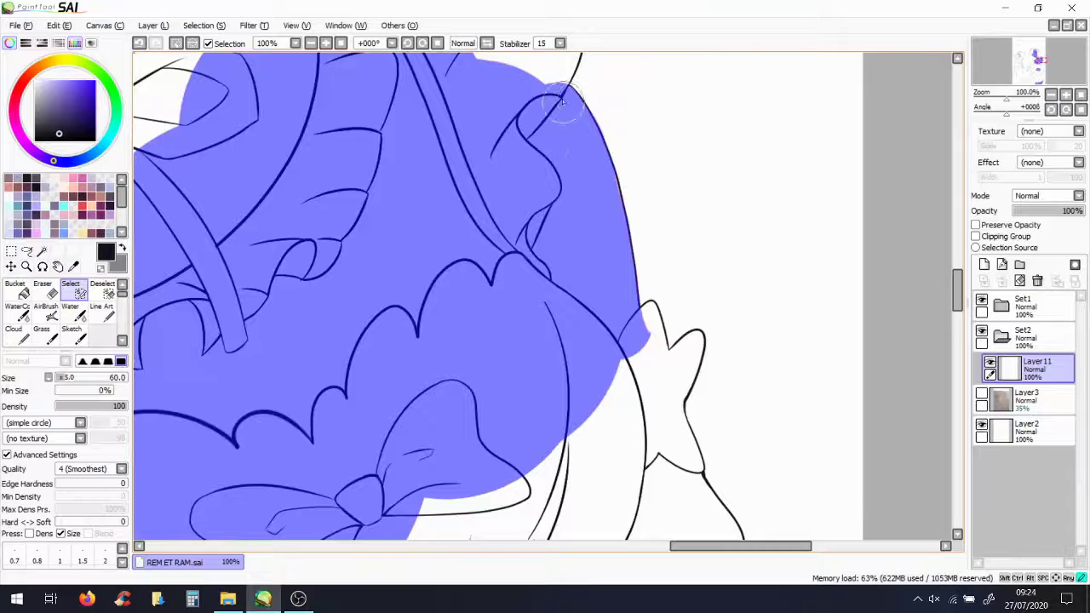
Extend the selection over the right girl's upper arm beside the chest, reaching into the sleeve ruffle
key(e)
scroll(572, 96, down, 3)
key(e)
mouse_move(296, 328)
mouse_down()
mouse_move(317, 412)
mouse_move(256, 390)
mouse_up()
Fit the selection to the lower fingers of the right girl's resting hand
scroll(340, 271, up, 3)
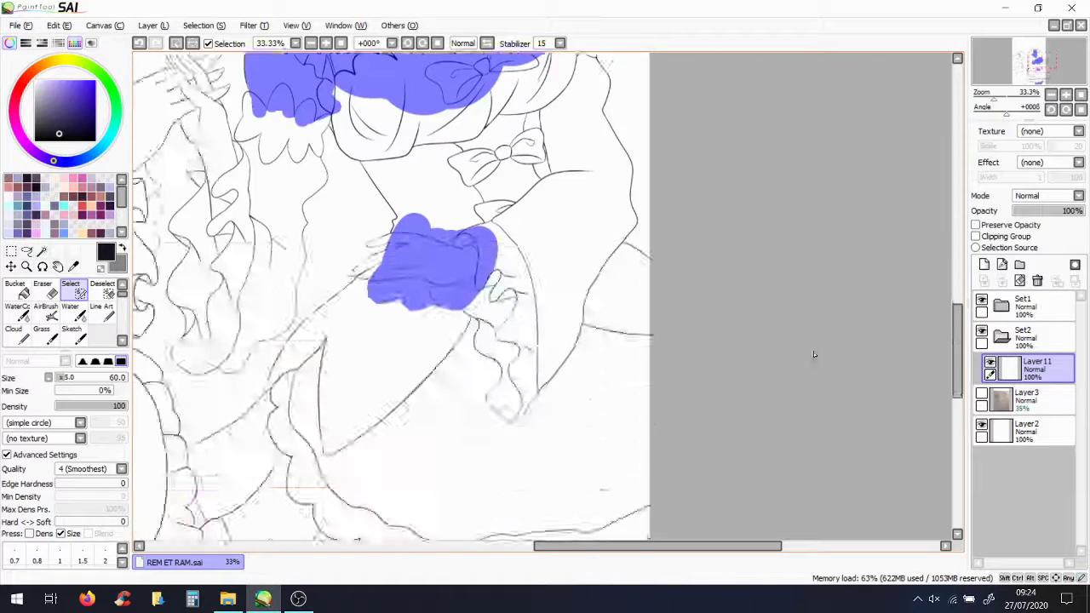
scroll(543, 297, up, 2)
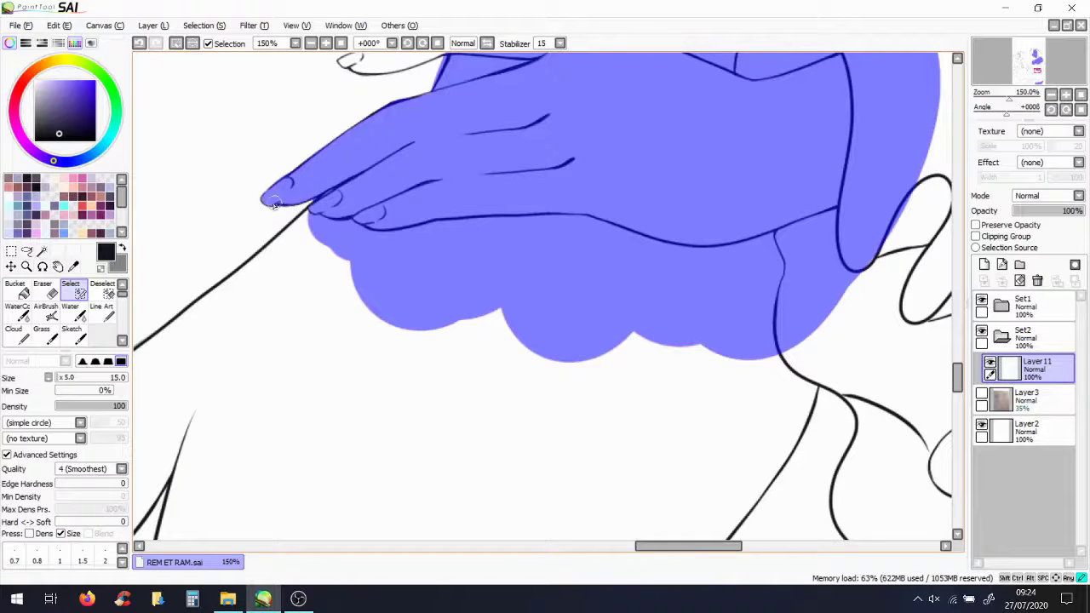
key(e)
key(d)
Select the resting hand's upper finger and trim the selection out of the gap beneath it
scroll(376, 332, up, 3)
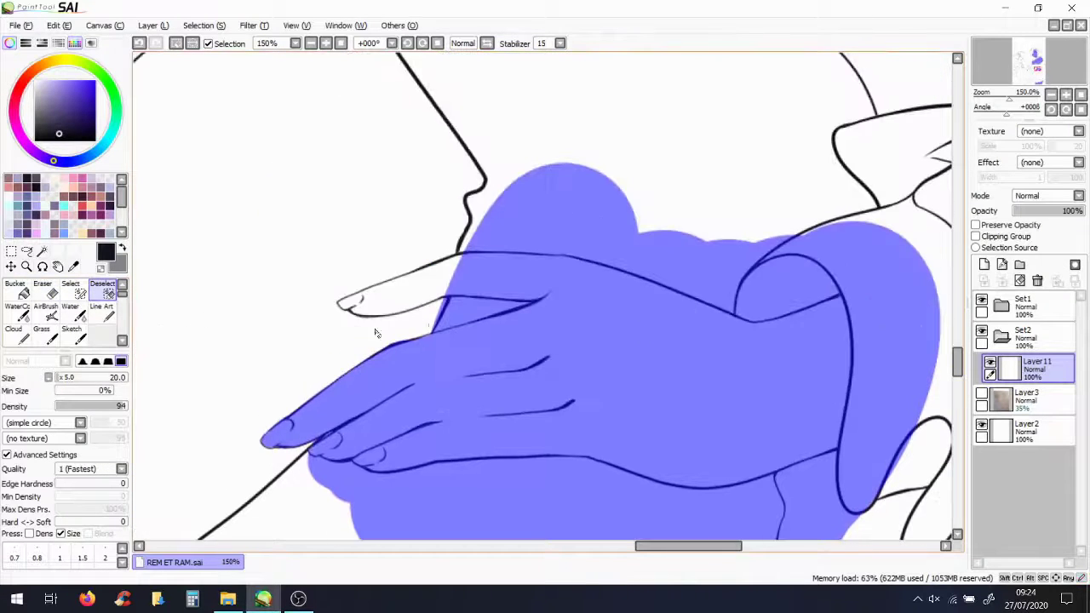
key(e)
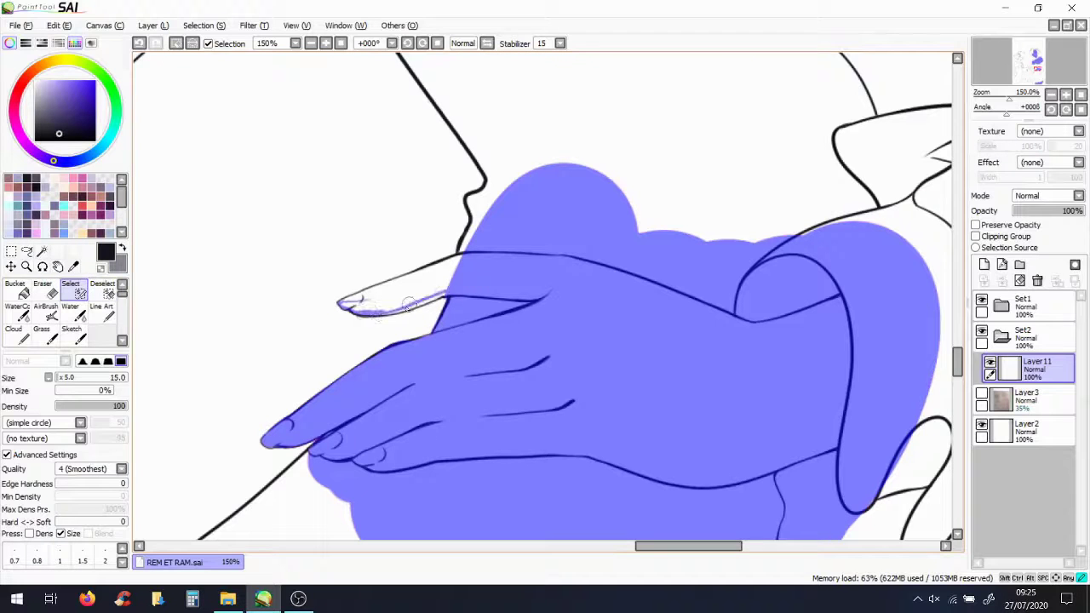
drag(438, 298, 445, 271)
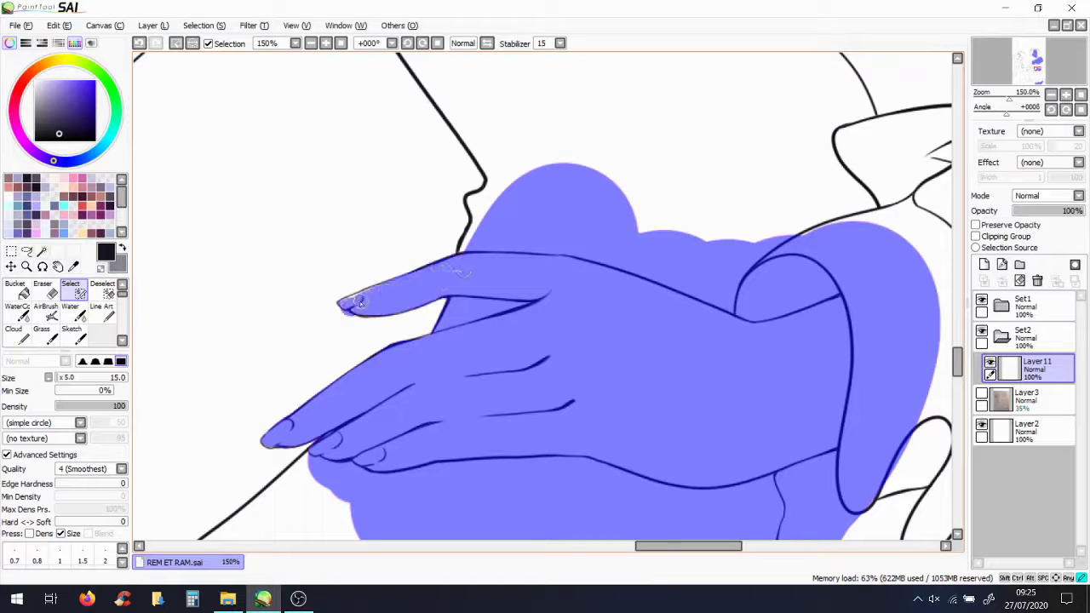
key(r)
key(ctrl+plus)
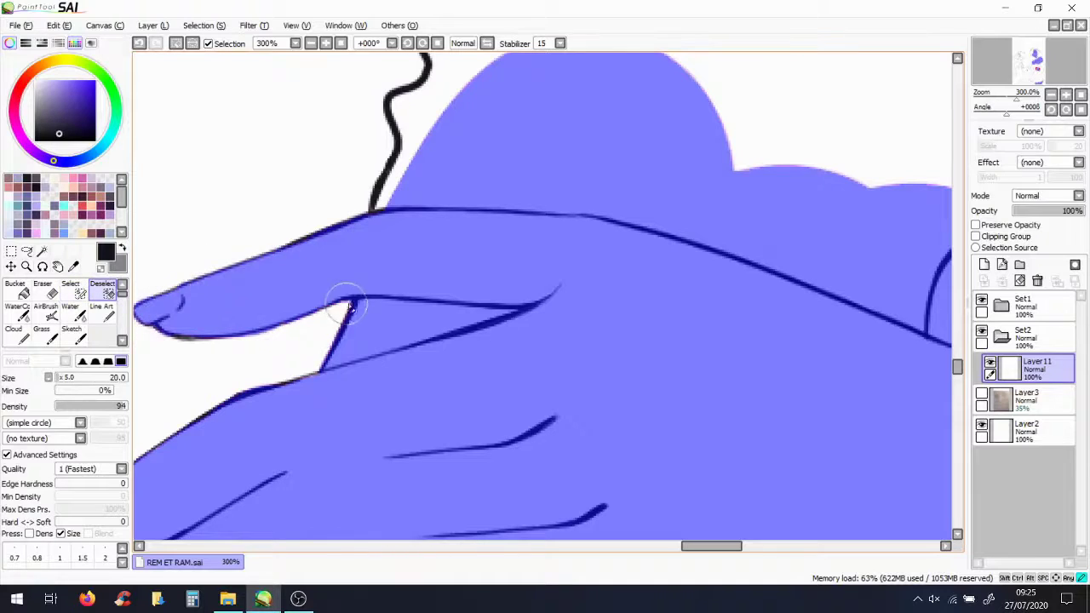
Paint the selection over the two girls' crossed hands and forearms
key(ctrl+minus)
key(ctrl+minus)
key(ctrl+minus)
key(ctrl+minus)
key(ctrl+minus)
key(ctrl+minus)
key(ctrl+minus)
key(ctrl+plus)
key(ctrl+plus)
scroll(600, 531, left, 5)
scroll(600, 531, up, 6)
key(e)
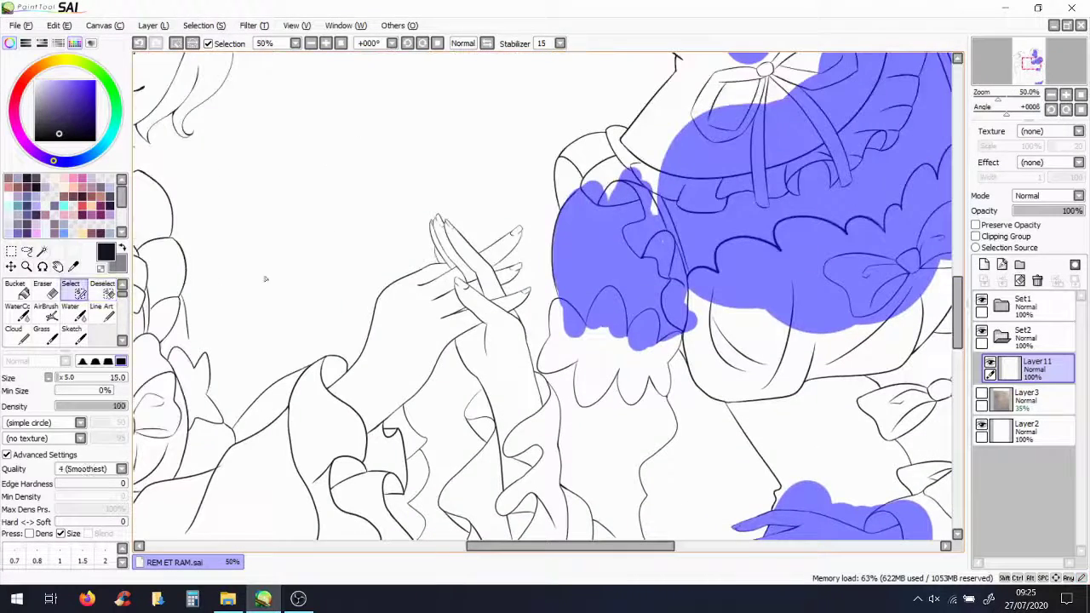
mouse_move(521, 400)
mouse_down()
mouse_move(532, 532)
mouse_move(503, 375)
mouse_move(417, 289)
mouse_move(396, 366)
mouse_move(476, 230)
mouse_up()
Paint the selection over the left girl's face, neck, chest and shoulder with the size 165 Select brush
key(ctrl+minus)
key(ctrl+minus)
key(ctrl+minus)
key(ctrl+minus)
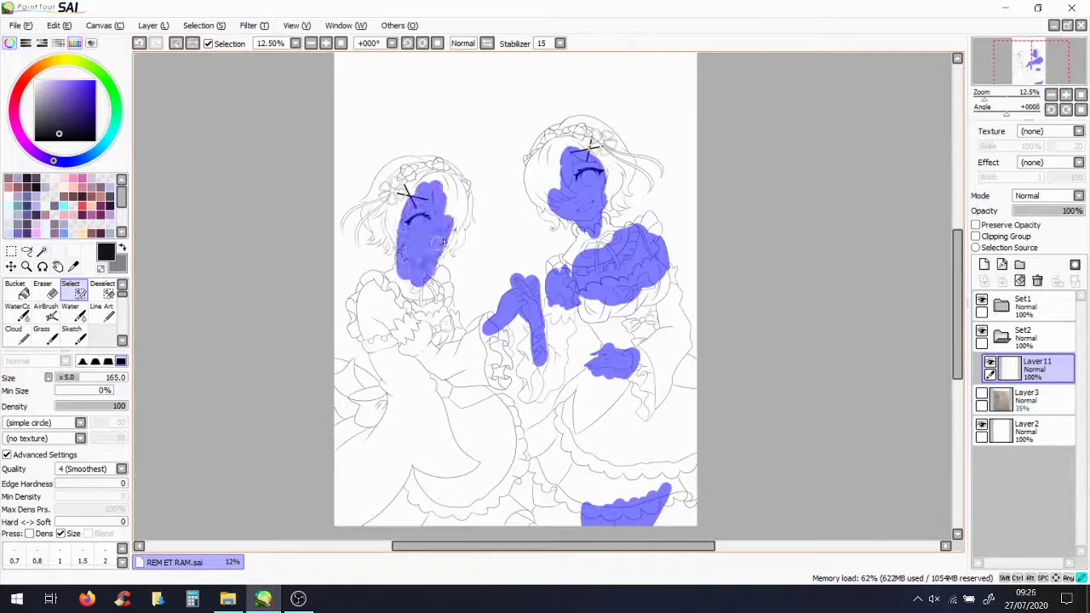
mouse_move(412, 319)
mouse_down()
mouse_move(366, 326)
mouse_move(375, 298)
mouse_up()
key(e)
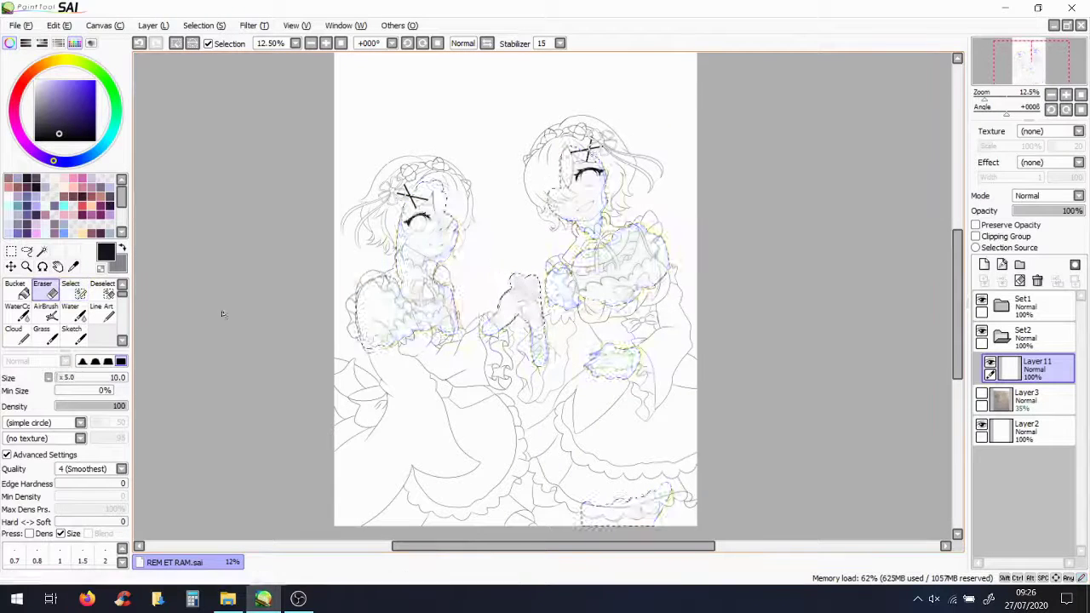
Trim the excess selection beside the lowest outstretched finger and wrist of the crossed hands
key(ctrl+plus)
key(ctrl+plus)
key(ctrl+plus)
key(ctrl+plus)
key(ctrl+plus)
key(ctrl+plus)
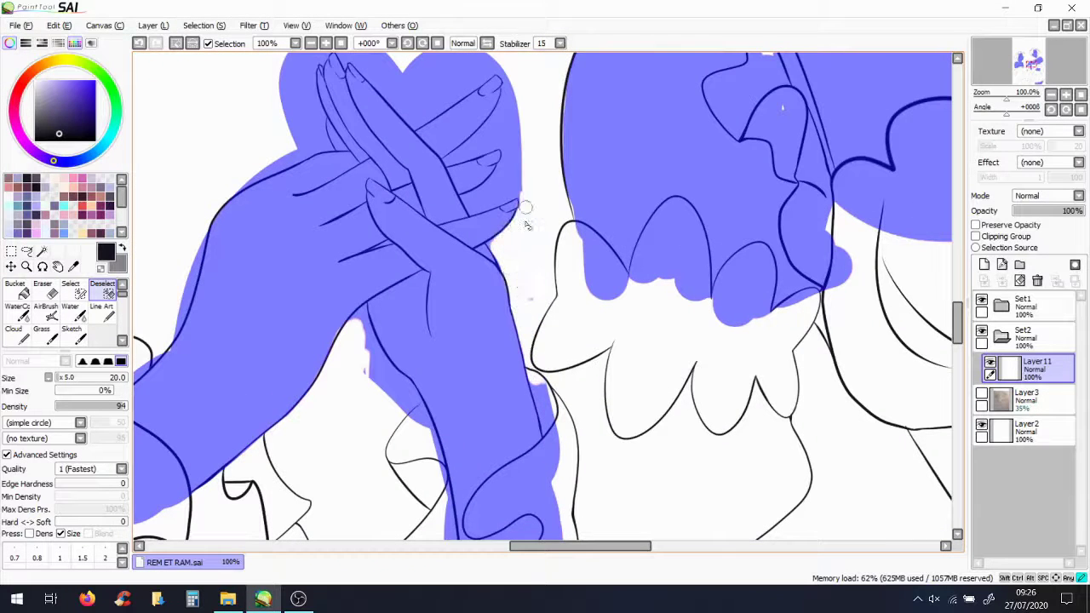
key(e)
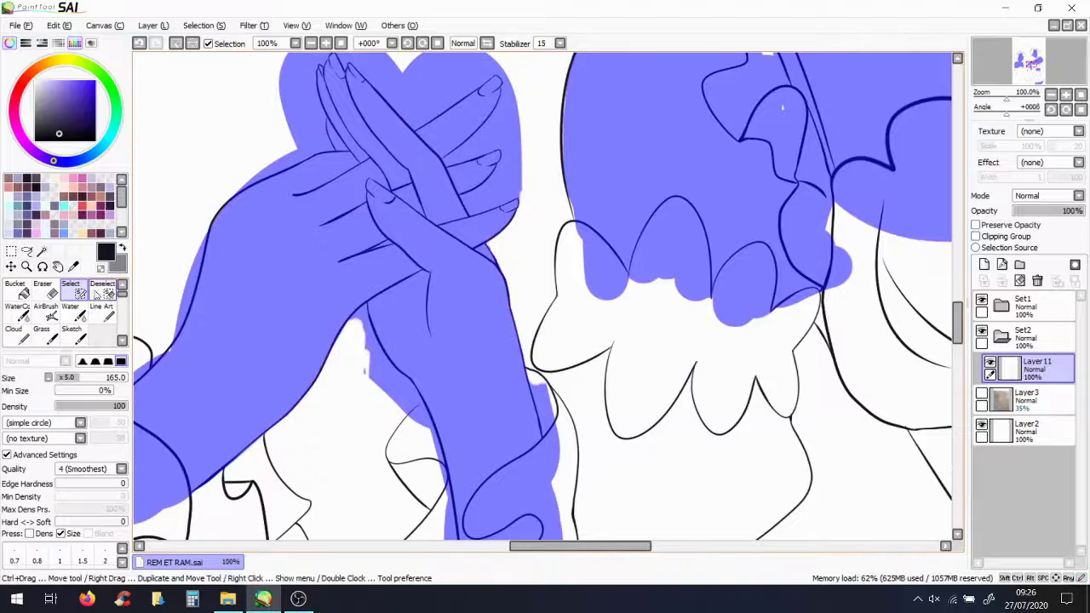
Clean the selection along the inner edge of the upright wrist and forearm
key(e)
key(ctrl+plus)
drag(357, 485, 296, 378)
key(e)
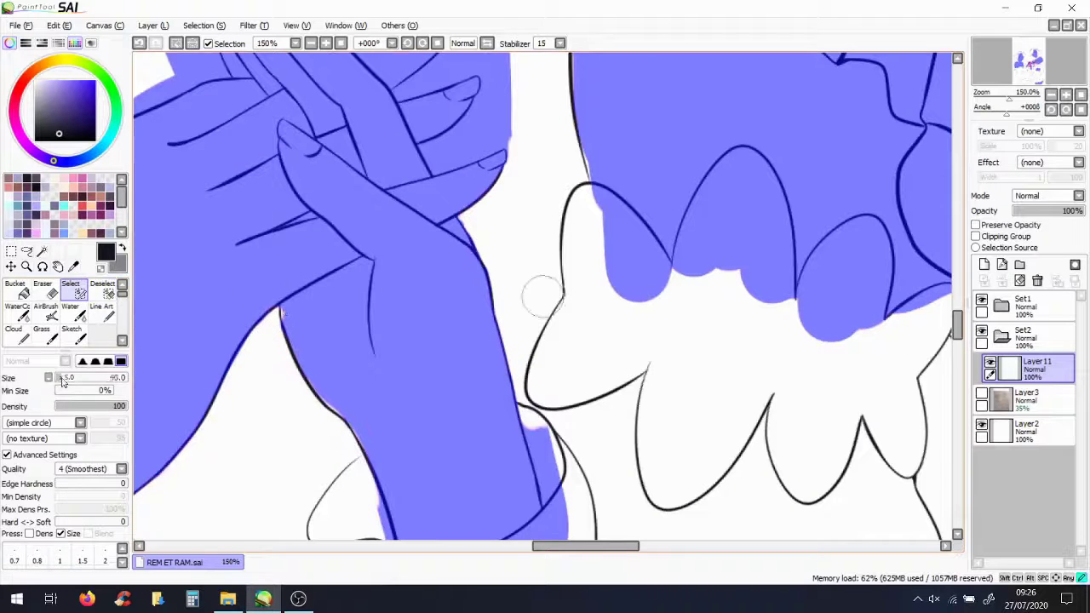
key(e)
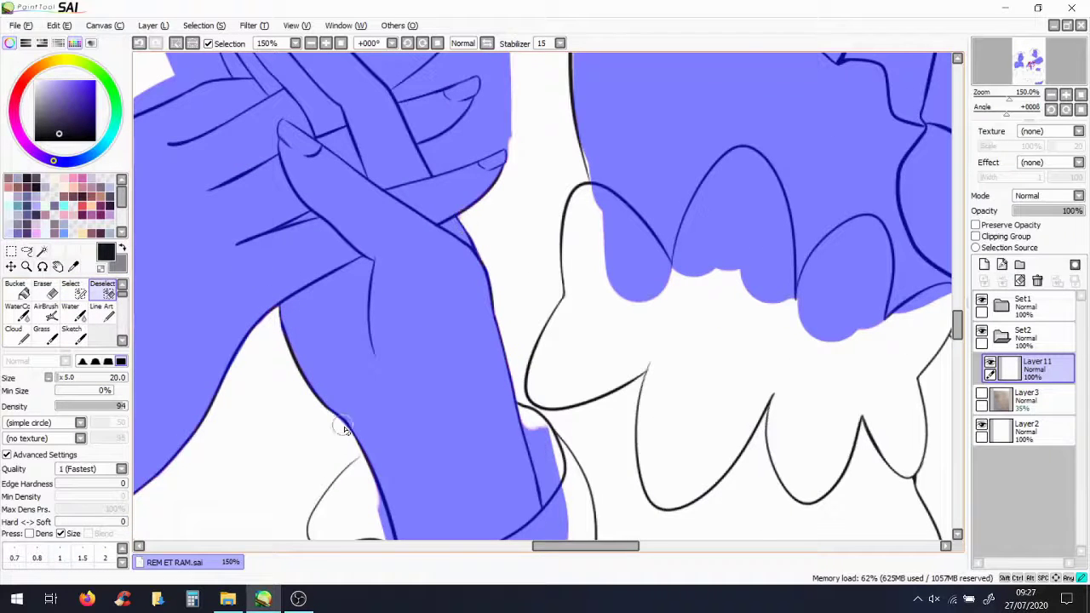
Trim the selection along the back of the left girl's hand and forearm to follow the line art
key(ctrl+minus)
key(e)
key(e)
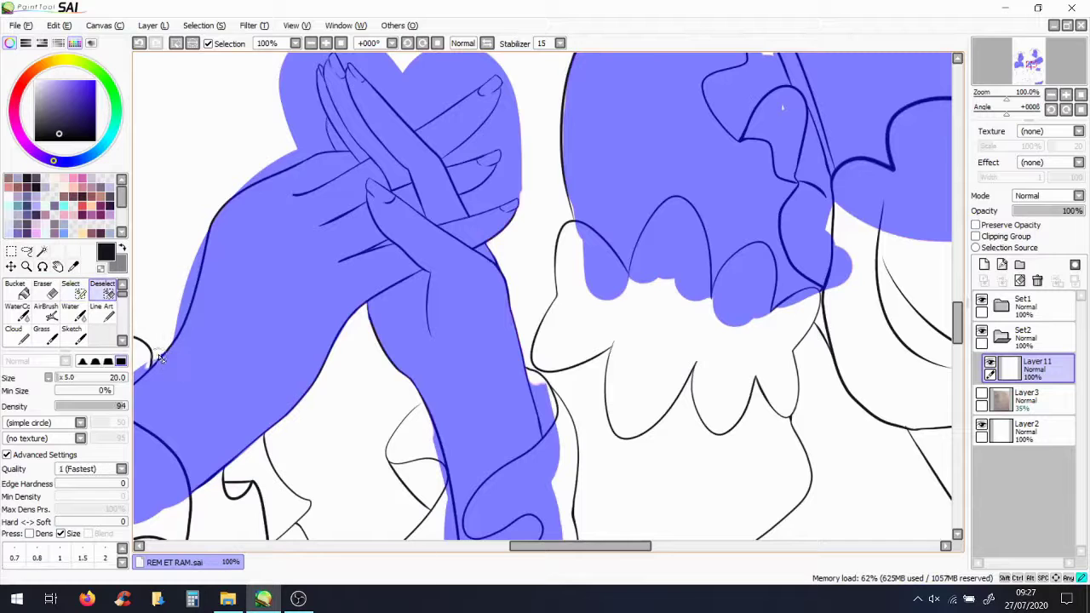
scroll(170, 391, up, 5)
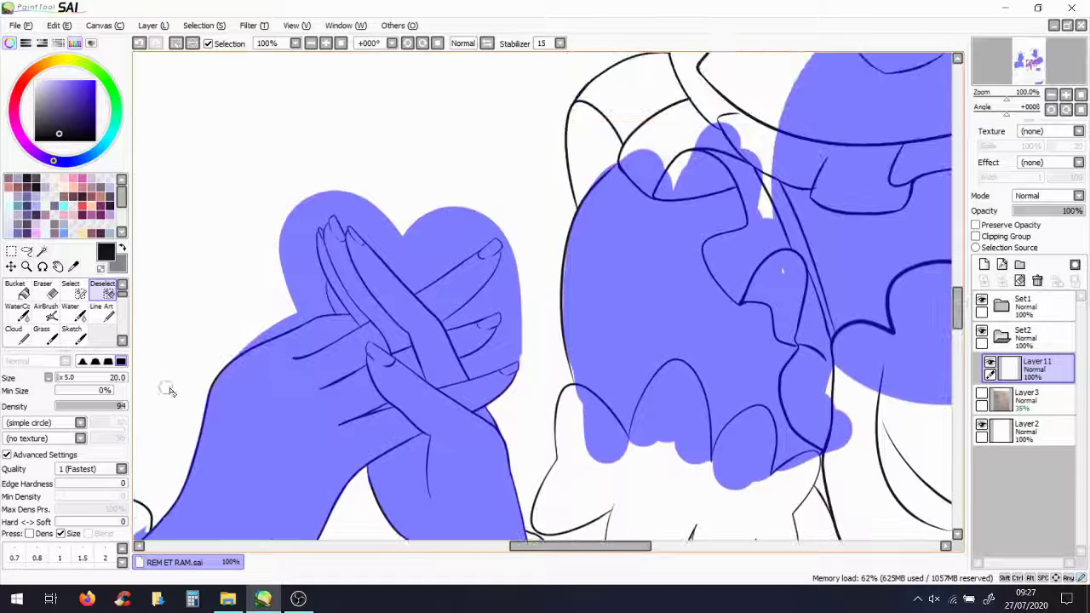
Remove the excess selection above the crossed fingers and start clearing it beside the outstretched fingertips
drag(290, 221, 350, 216)
key(ctrl+plus)
mouse_move(281, 256)
mouse_down()
mouse_move(408, 128)
mouse_move(460, 179)
mouse_up()
key(e)
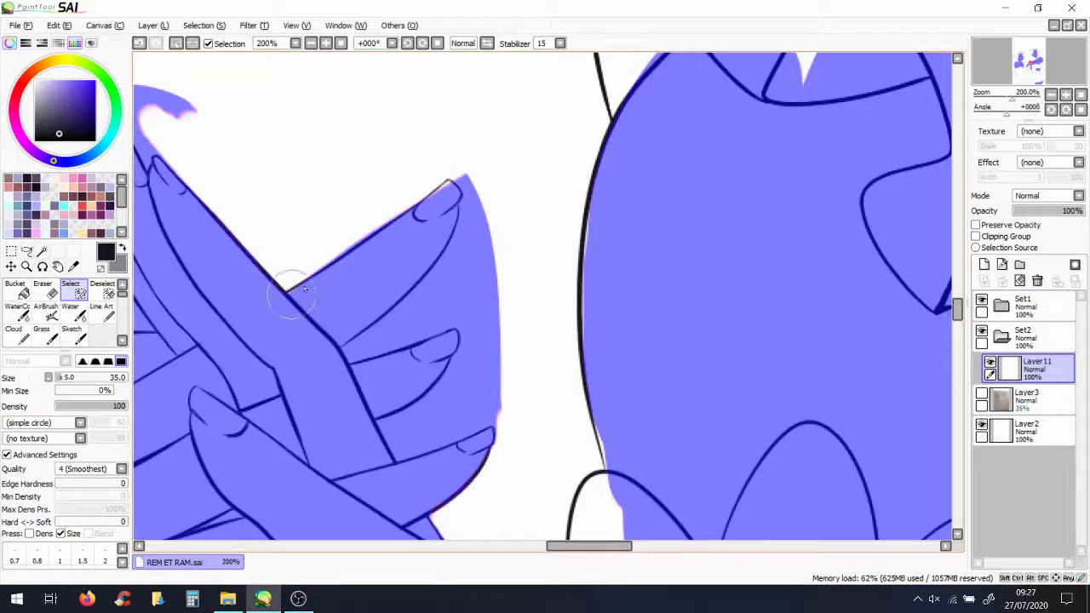
key(e)
drag(460, 294, 490, 409)
key(e)
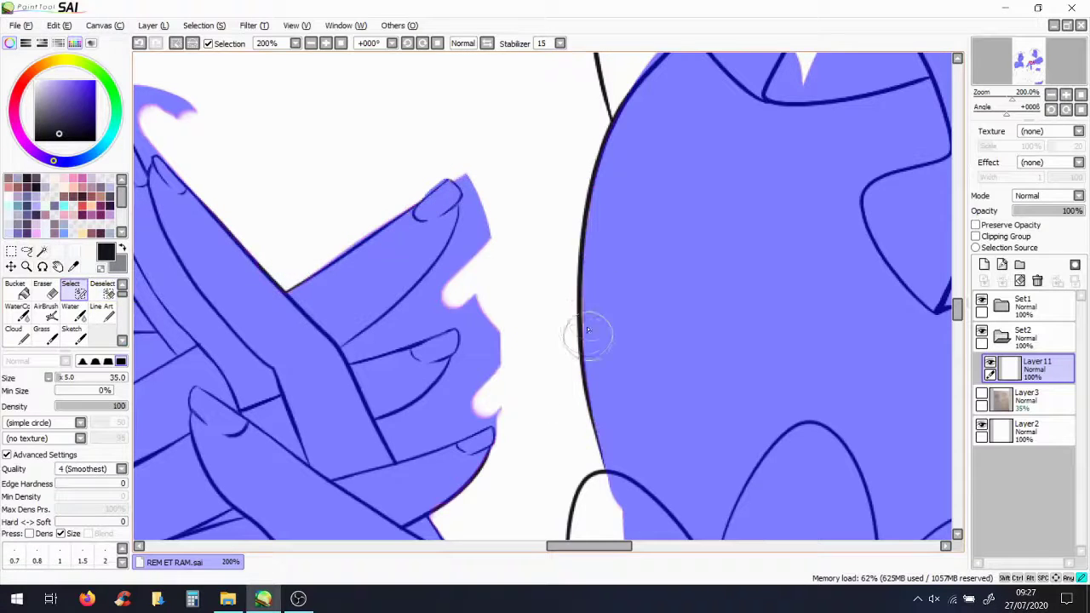
Clear the selection from the gaps between the three outstretched fingers, following their outlines
key(e)
drag(405, 211, 292, 285)
drag(441, 293, 476, 190)
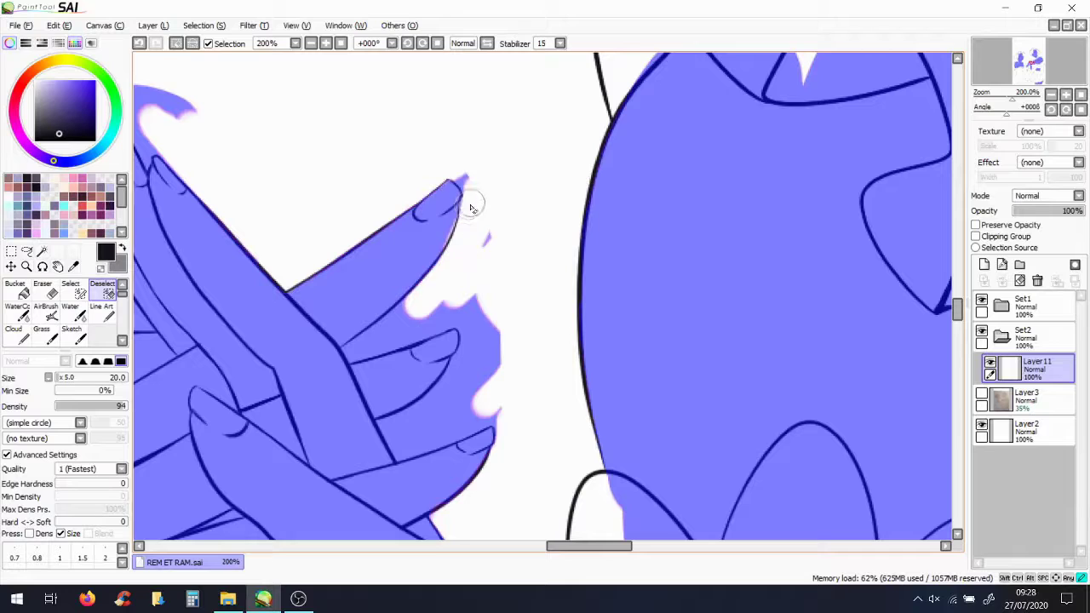
mouse_move(419, 306)
mouse_down()
mouse_move(463, 304)
mouse_move(386, 430)
mouse_up()
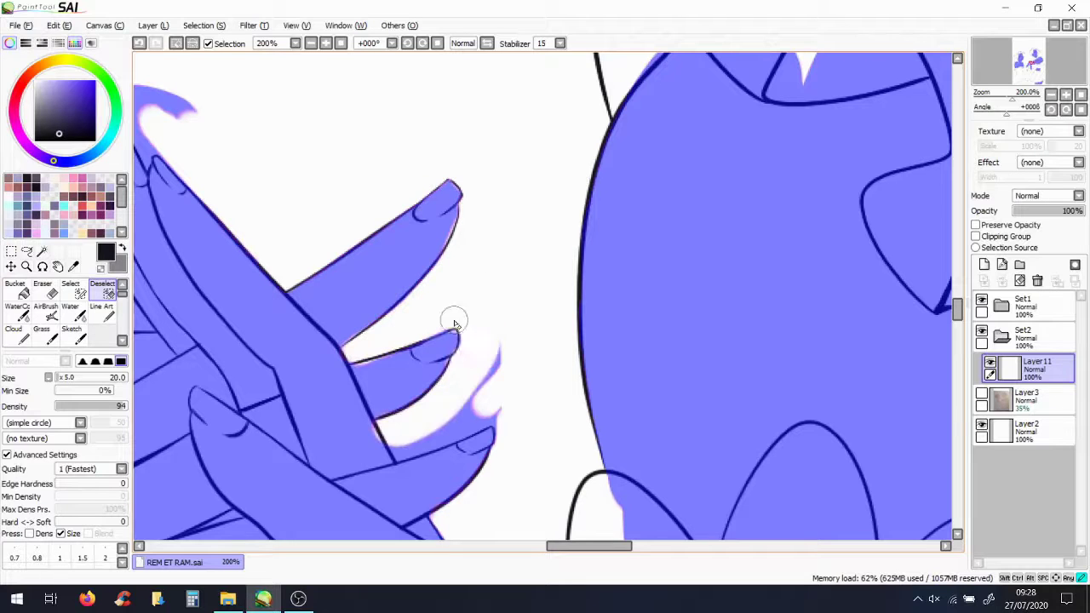
mouse_move(454, 323)
mouse_down()
mouse_move(397, 437)
mouse_move(503, 428)
mouse_up()
key(w)
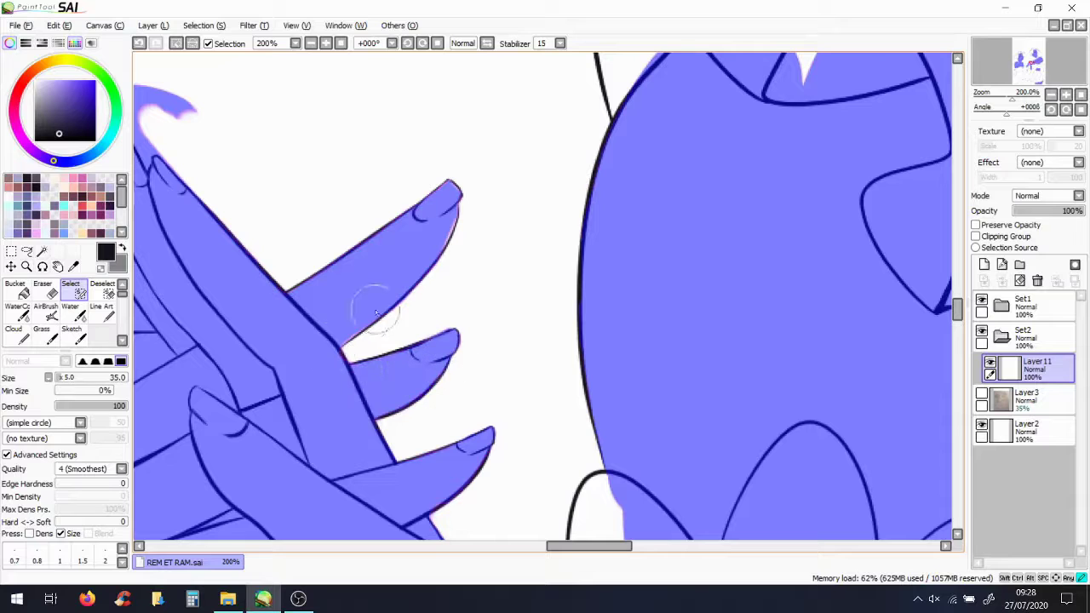
key(w)
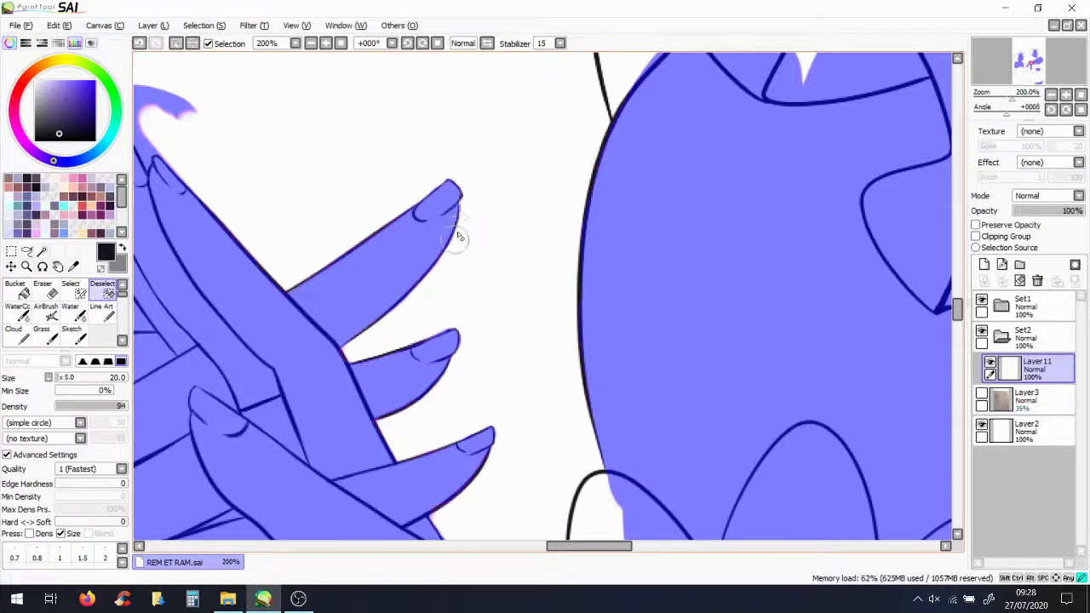
Trim the selection around the upright fingertips of the crossed hands so it matches the line art
scroll(453, 226, left, 5)
mouse_move(472, 322)
mouse_down()
mouse_move(452, 267)
mouse_move(547, 99)
mouse_up()
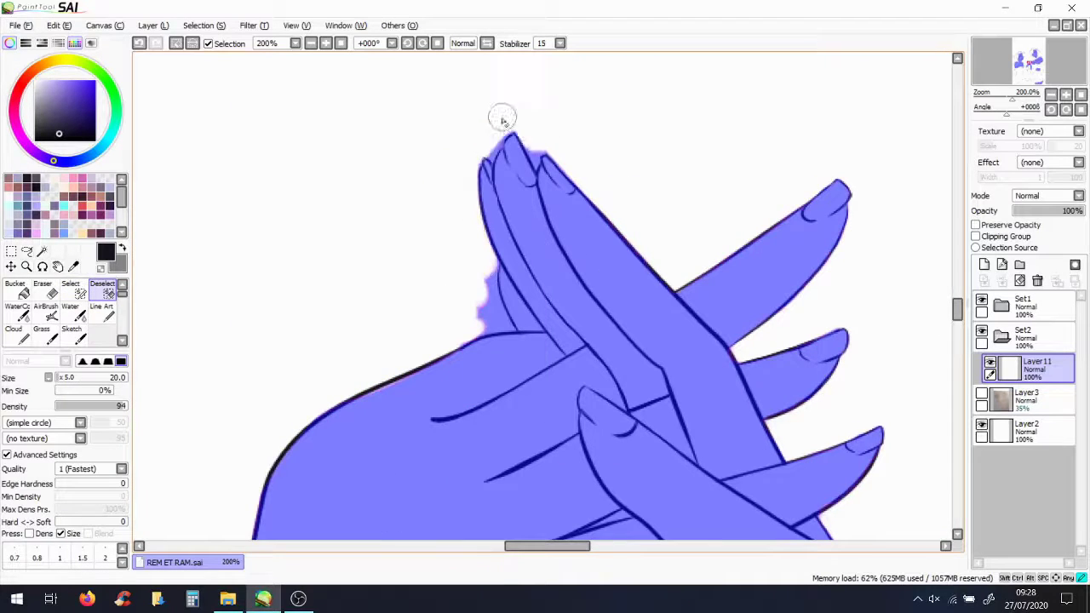
scroll(419, 375, up, 2)
mouse_move(406, 250)
mouse_down()
mouse_move(441, 349)
mouse_move(401, 384)
mouse_up()
drag(957, 318, 957, 302)
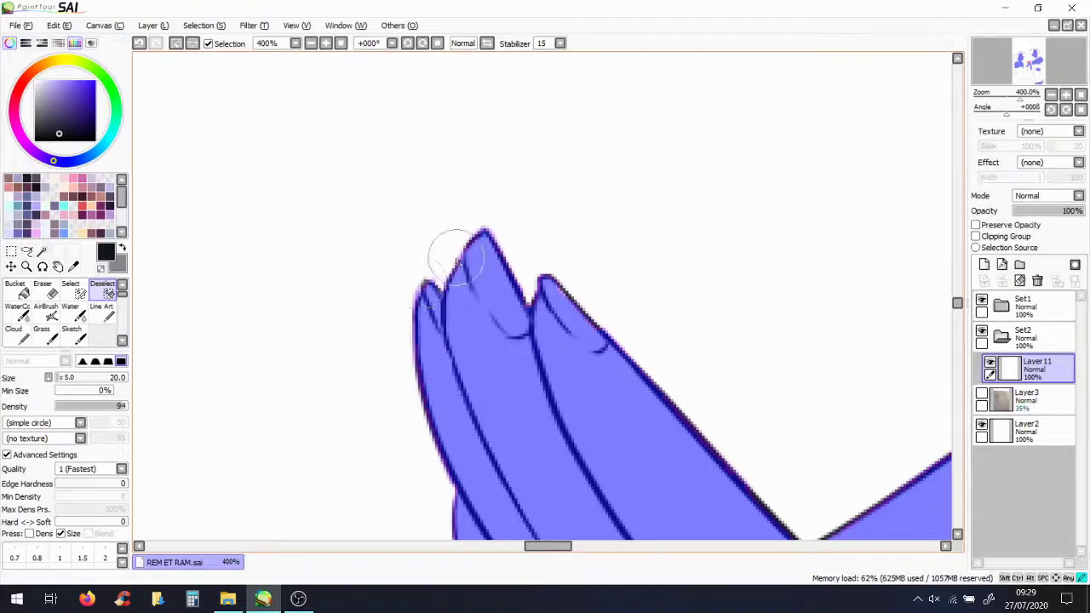
key(s)
scroll(621, 282, down, 3)
scroll(578, 311, up, 3)
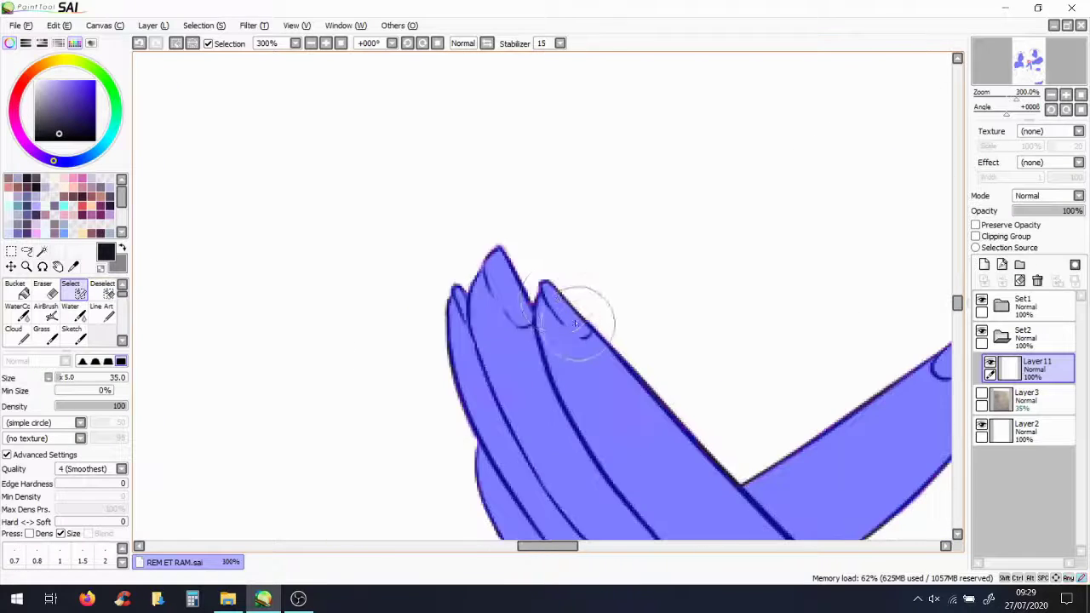
Fill the selected skin areas of both girls with a pale peach colour
scroll(590, 248, down, 6)
scroll(590, 248, down, 3)
key(b)
click(523, 220)
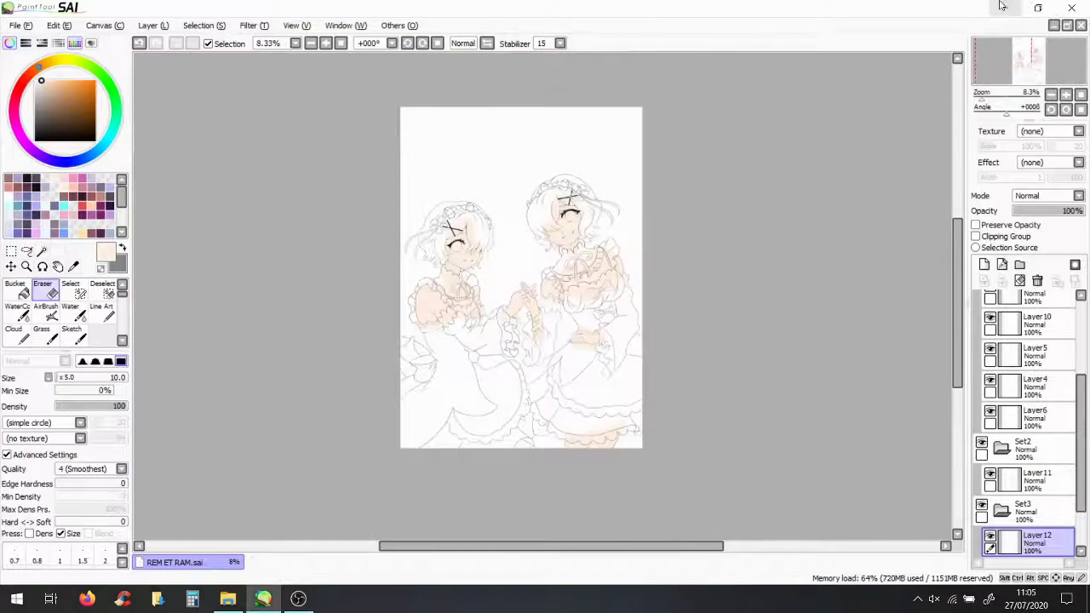
Paint a selection over the crown of the right girl's hair and its braid with the size 320 Select brush
scroll(566, 213, up, 5)
key(s)
mouse_move(535, 281)
mouse_down()
mouse_move(535, 357)
mouse_move(521, 350)
mouse_move(499, 377)
mouse_up()
mouse_move(515, 326)
mouse_down()
mouse_move(562, 284)
mouse_move(518, 306)
mouse_move(548, 246)
mouse_move(597, 211)
mouse_move(597, 348)
mouse_up()
key(End)
key(End)
key(End)
scroll(783, 223, up, 2)
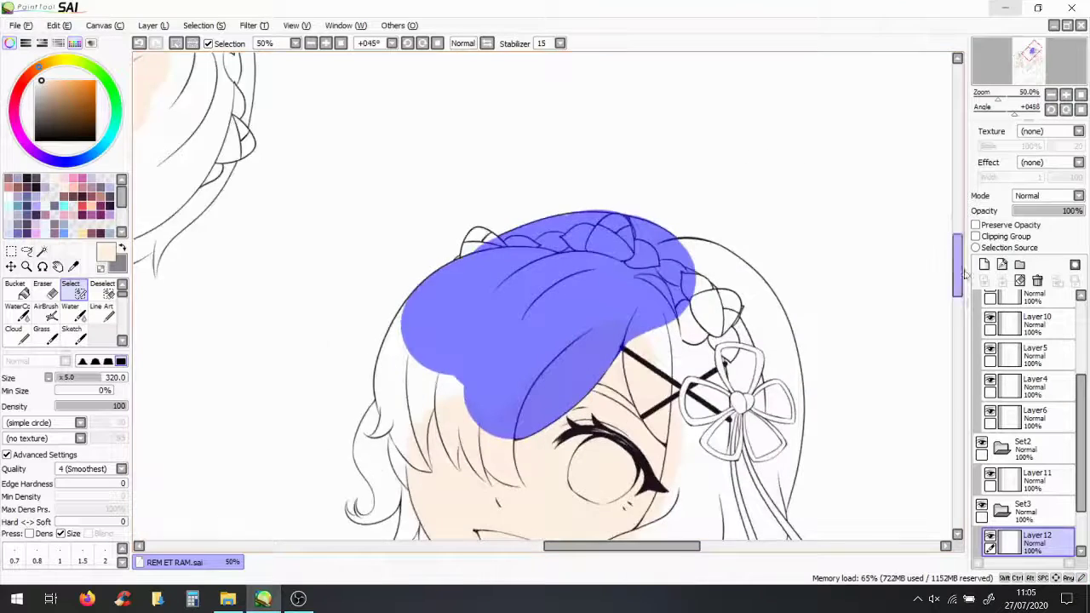
Extend the hair selection down over the right girl's fringe and side hair with a smaller brush
key(bracketleft)
key(bracketleft)
key(bracketleft)
mouse_move(375, 162)
mouse_down()
mouse_move(360, 110)
mouse_move(285, 94)
mouse_move(201, 262)
mouse_move(247, 362)
mouse_up()
scroll(315, 140, down, 2)
scroll(315, 141, up, 2)
mouse_move(307, 137)
mouse_down()
mouse_move(408, 281)
mouse_move(196, 383)
mouse_move(255, 476)
mouse_up()
Trim the hair selection with the Deselect brush along the fringe strands next to the right girl's eye
click(103, 289)
scroll(479, 349, up, 2)
drag(480, 349, 441, 203)
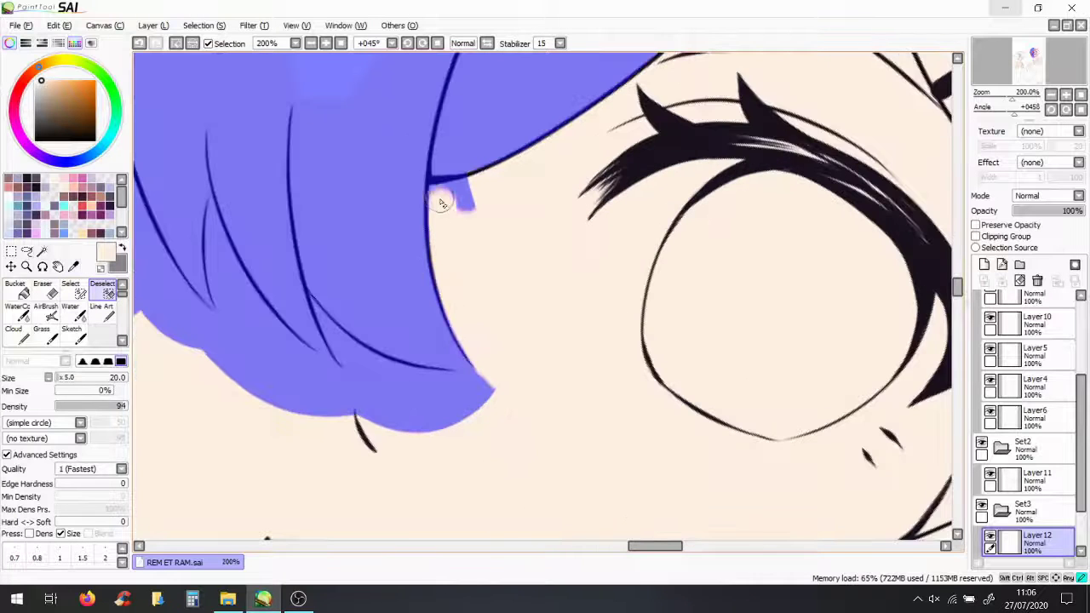
drag(234, 297, 272, 395)
mouse_move(209, 251)
mouse_down()
mouse_move(315, 387)
mouse_move(439, 449)
mouse_move(490, 388)
mouse_move(344, 226)
mouse_up()
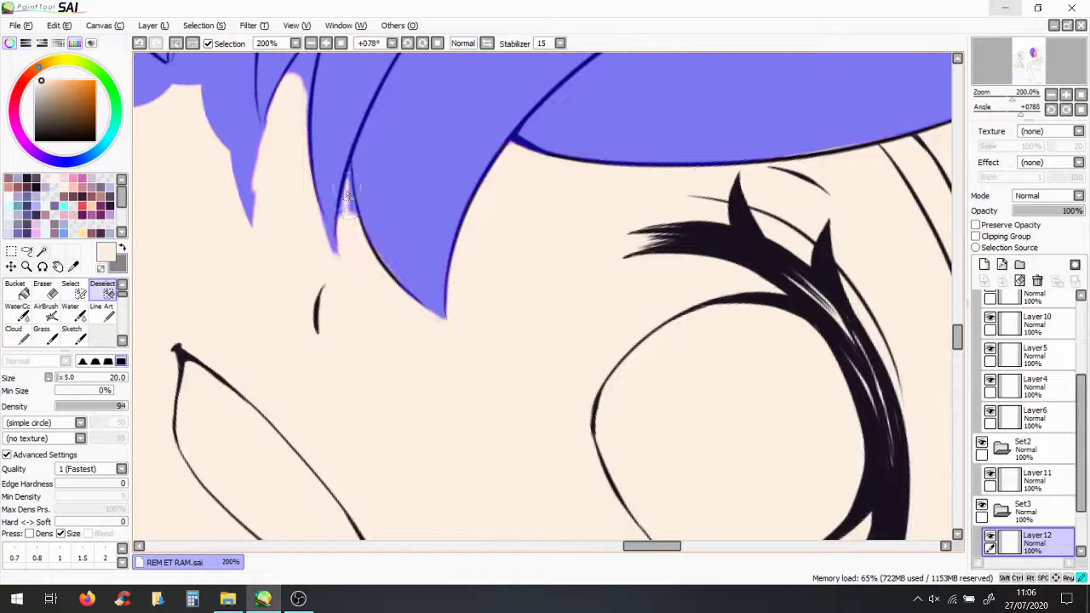
Trim the hair selection along the right girl's fringe tips and forehead gaps with the size 20 Deselect brush
mouse_move(298, 166)
mouse_down()
mouse_move(228, 153)
mouse_move(267, 127)
mouse_up()
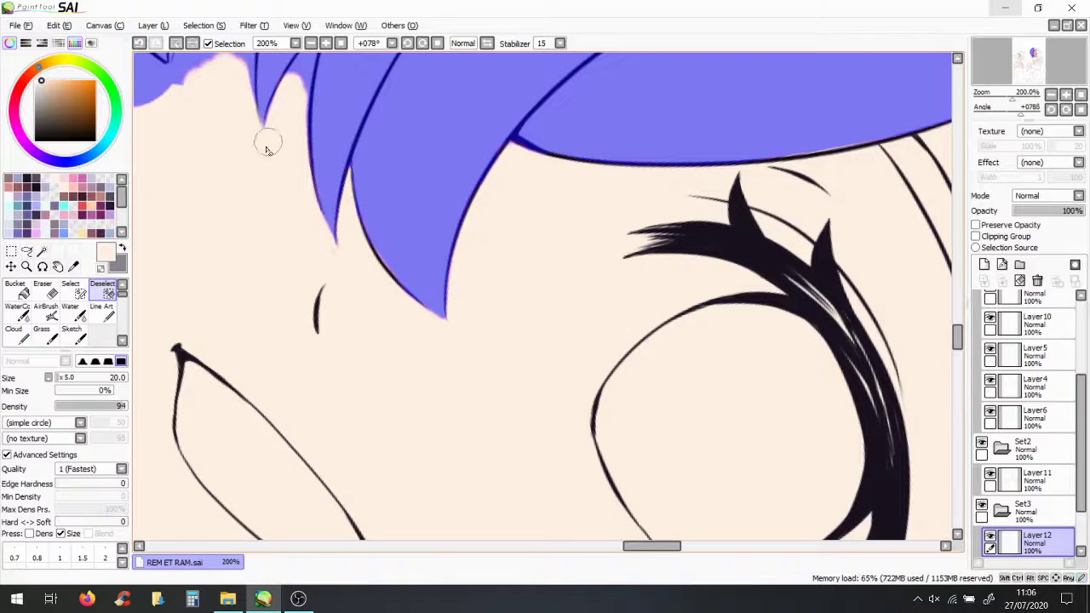
click(71, 290)
click(102, 291)
scroll(306, 226, up, 3)
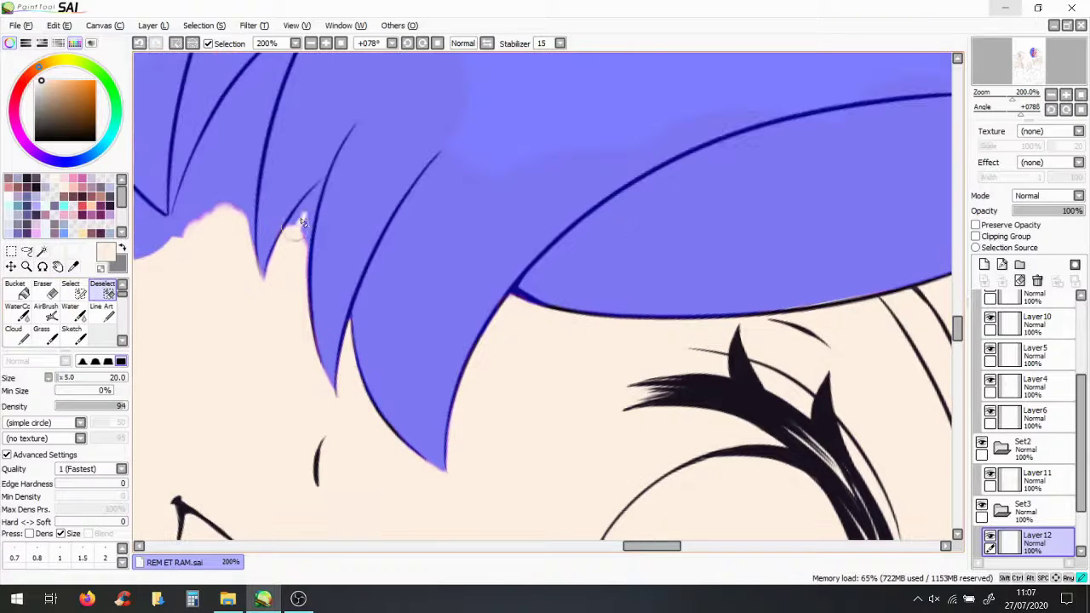
scroll(305, 297, left, 7)
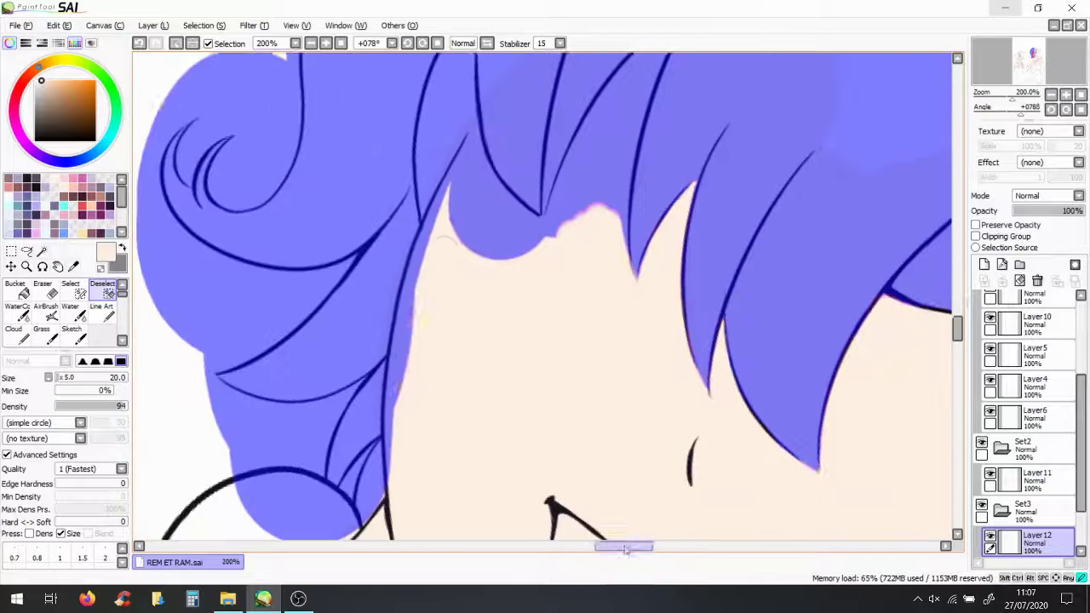
mouse_move(418, 519)
mouse_down()
mouse_move(429, 273)
mouse_move(473, 143)
mouse_move(517, 202)
mouse_move(474, 211)
mouse_move(486, 268)
mouse_move(570, 212)
mouse_move(612, 211)
mouse_move(641, 166)
mouse_up()
scroll(661, 157, up, 2)
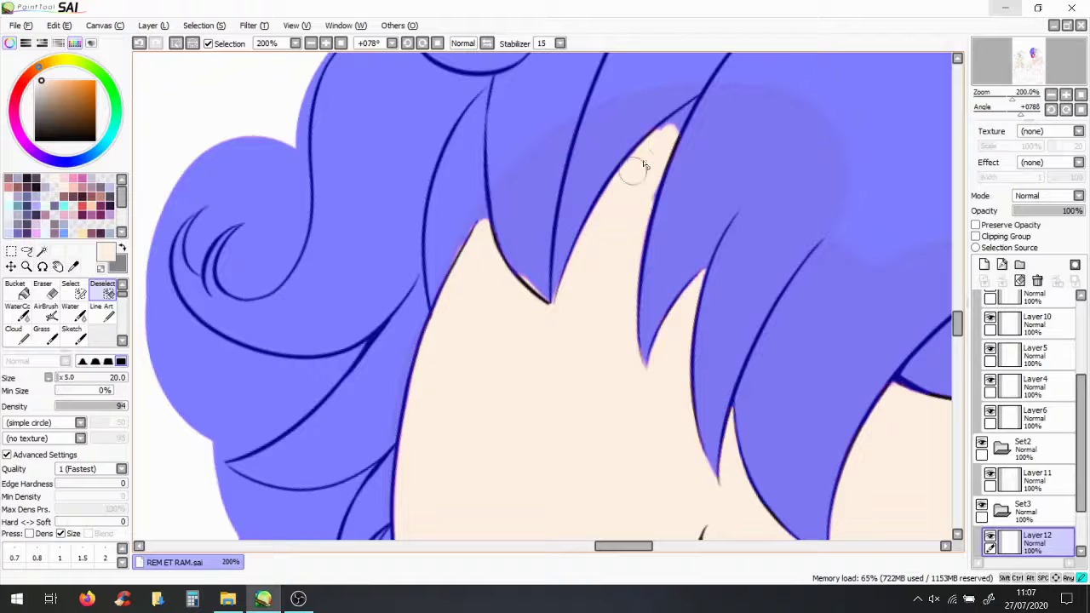
key(s)
key(d)
Complete the selection over the right girl's curled side strand and deselect the gap between its pointed tips
scroll(482, 222, down, 2)
scroll(324, 256, up, 1)
mouse_move(307, 285)
mouse_down()
mouse_move(329, 250)
mouse_move(356, 247)
mouse_move(294, 209)
mouse_move(265, 372)
mouse_move(254, 316)
mouse_up()
scroll(308, 346, up, 2)
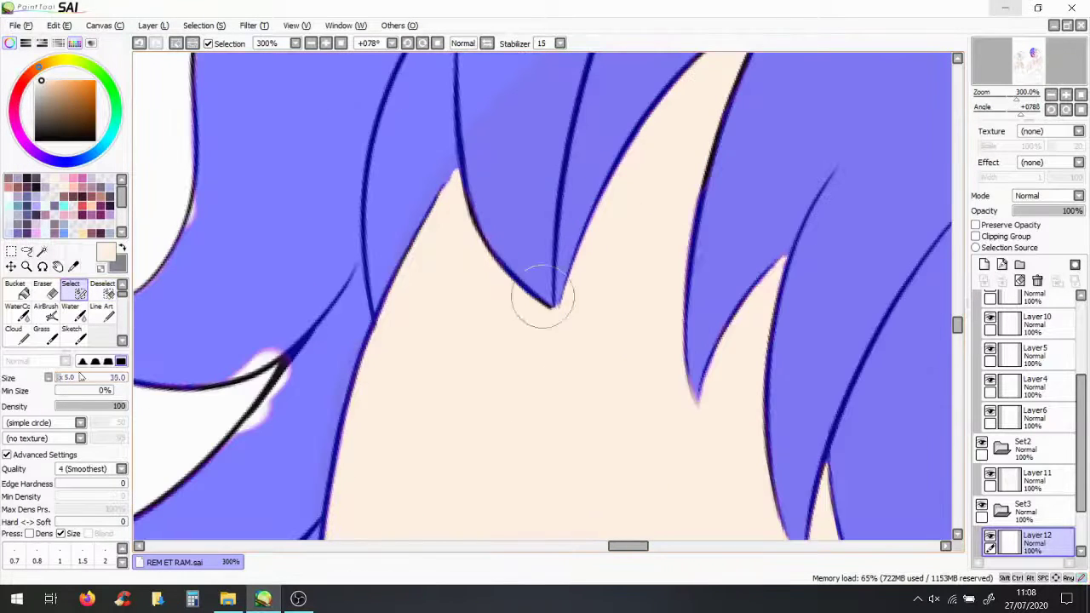
key(s)
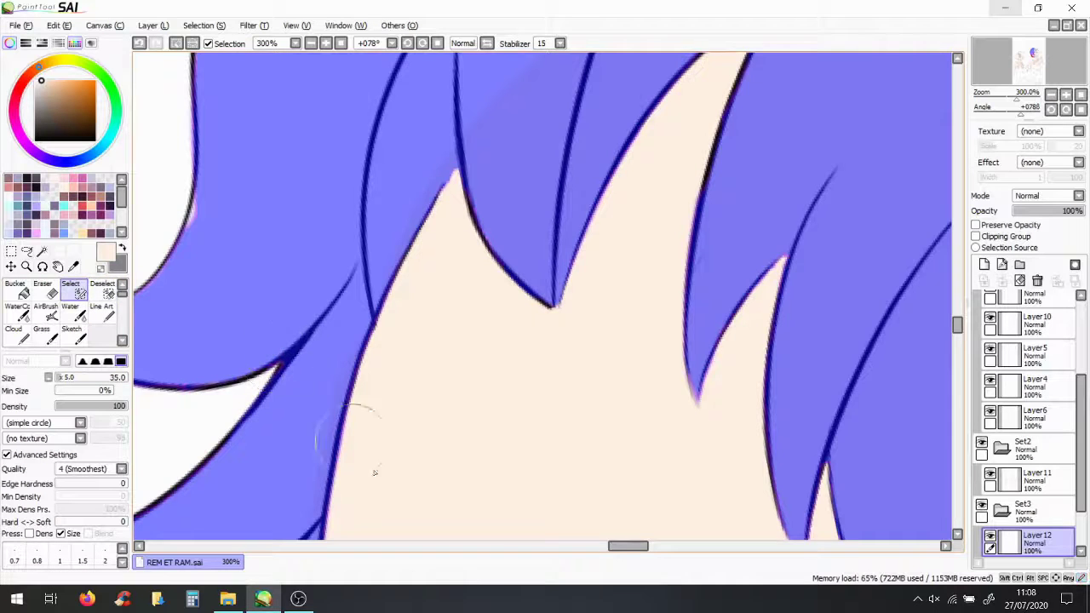
drag(287, 353, 699, 272)
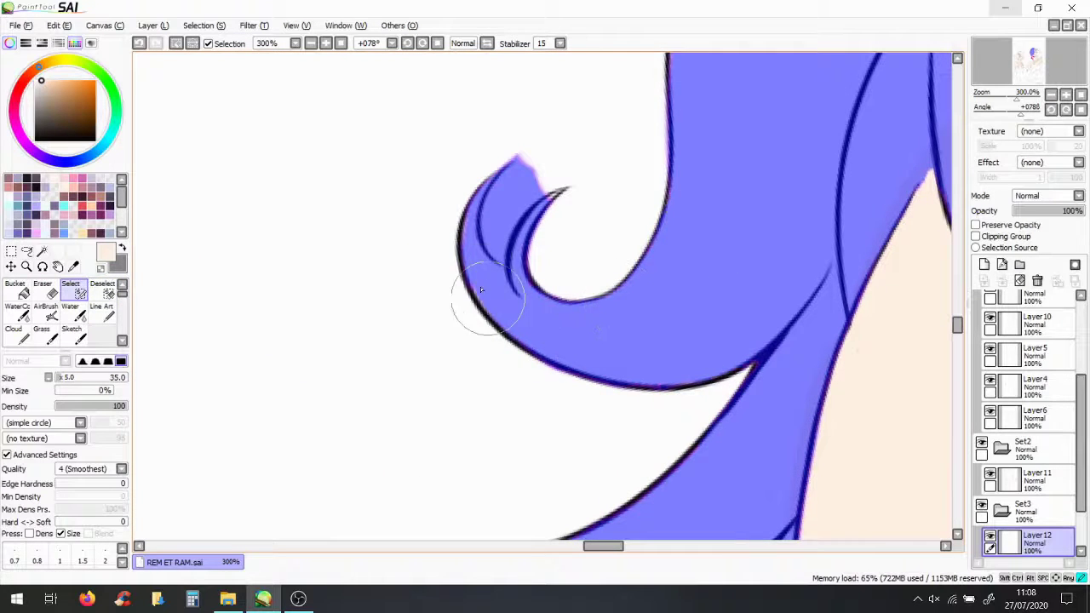
key(d)
drag(498, 202, 508, 162)
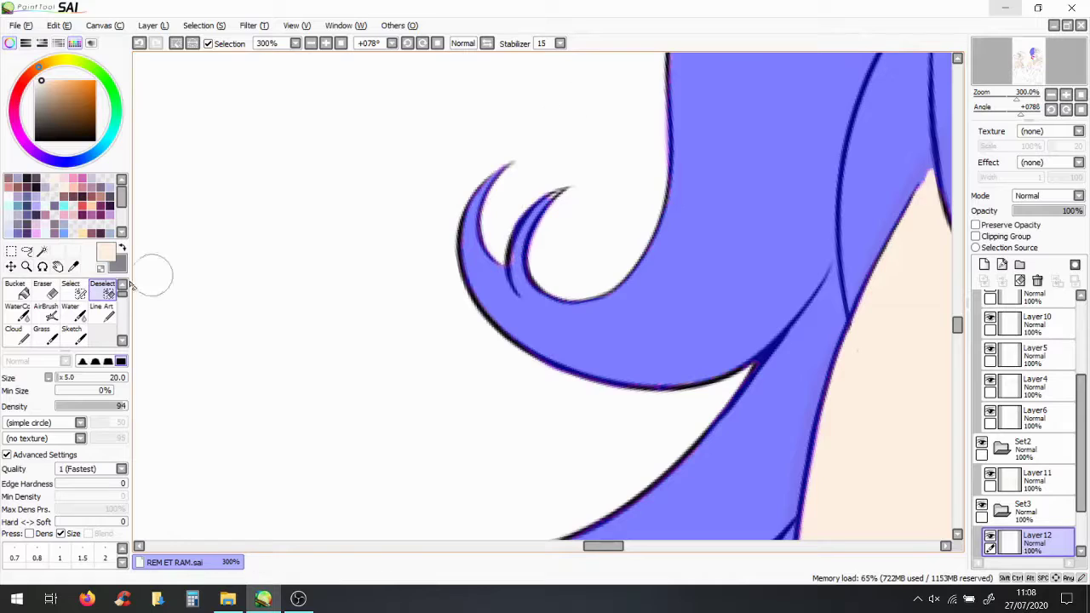
Deselect the excess around the right girl's lower side strands above the frilled collar with the size 20 brush
scroll(687, 172, down, 5)
scroll(606, 145, up, 3)
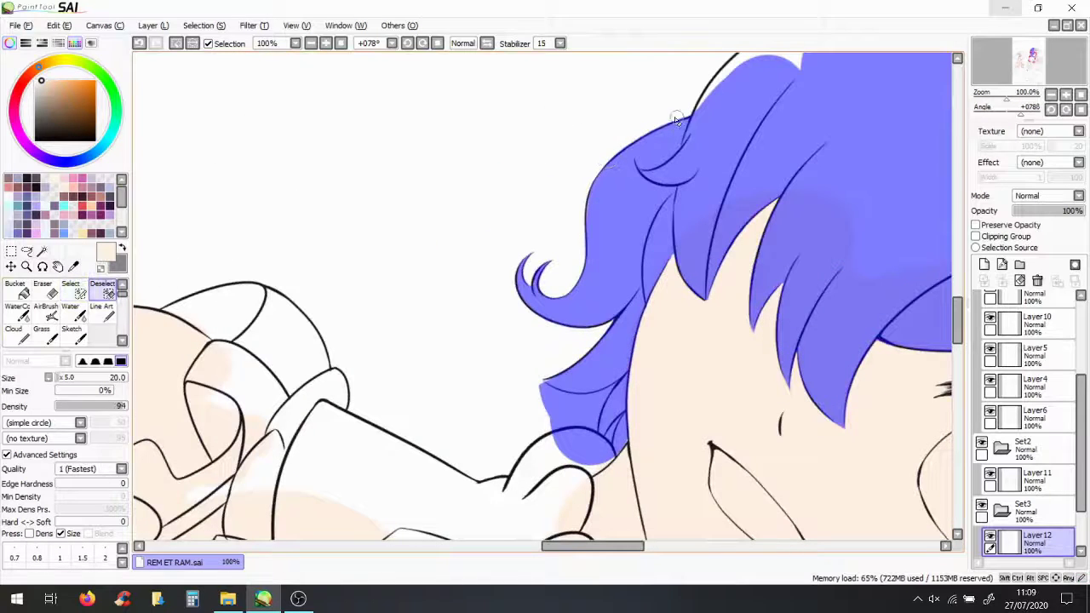
scroll(676, 119, up, 2)
drag(677, 119, 317, 240)
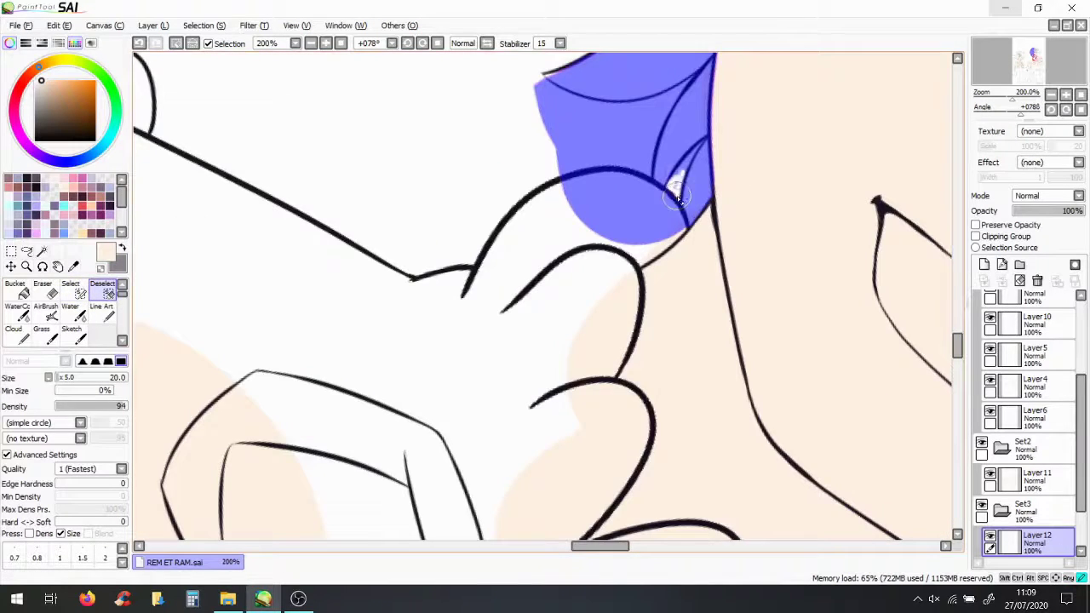
drag(959, 351, 962, 342)
drag(532, 230, 673, 232)
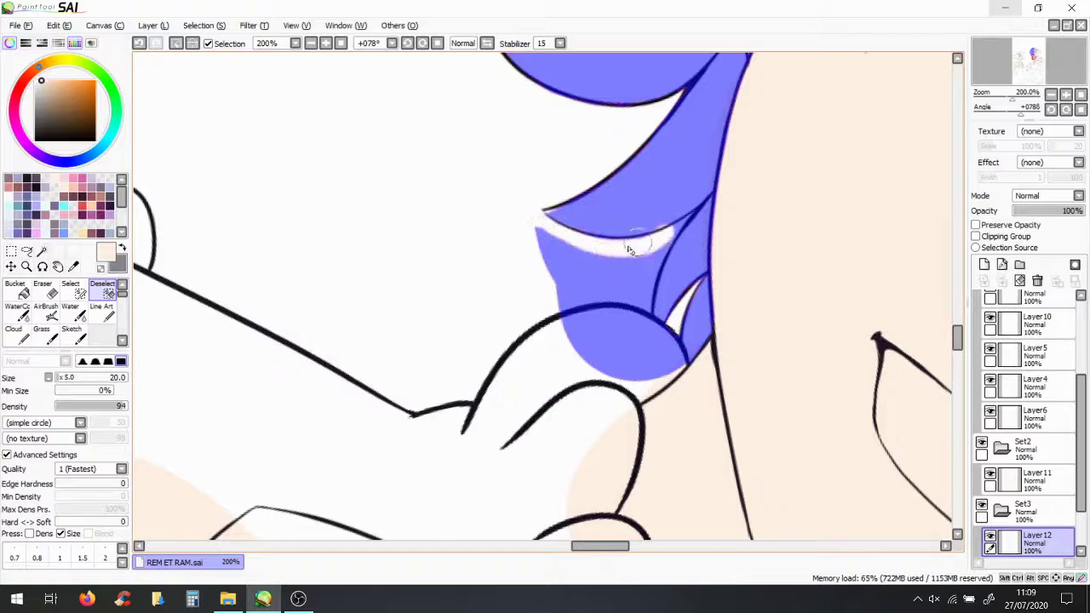
drag(647, 308, 638, 263)
Extend the selection over the curls on the other side of the right girl's face and trim it along the upper curl
mouse_move(510, 273)
mouse_down()
mouse_move(414, 365)
mouse_move(385, 335)
mouse_move(400, 511)
mouse_up()
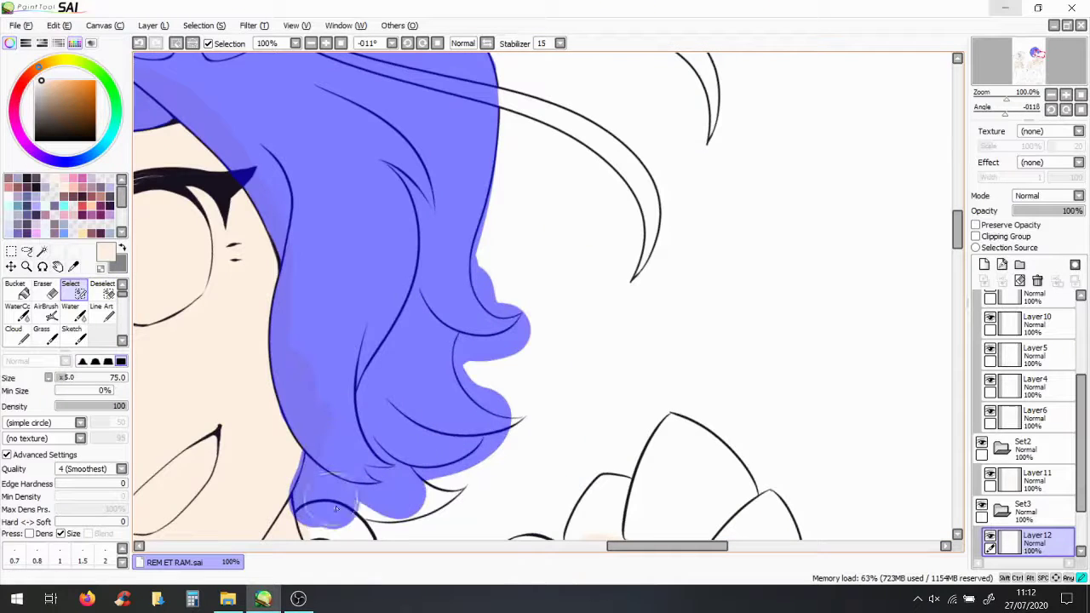
click(109, 292)
scroll(446, 312, up, 2)
drag(430, 59, 423, 283)
mouse_move(488, 317)
mouse_down()
mouse_move(377, 428)
mouse_move(486, 523)
mouse_move(511, 357)
mouse_move(460, 391)
mouse_up()
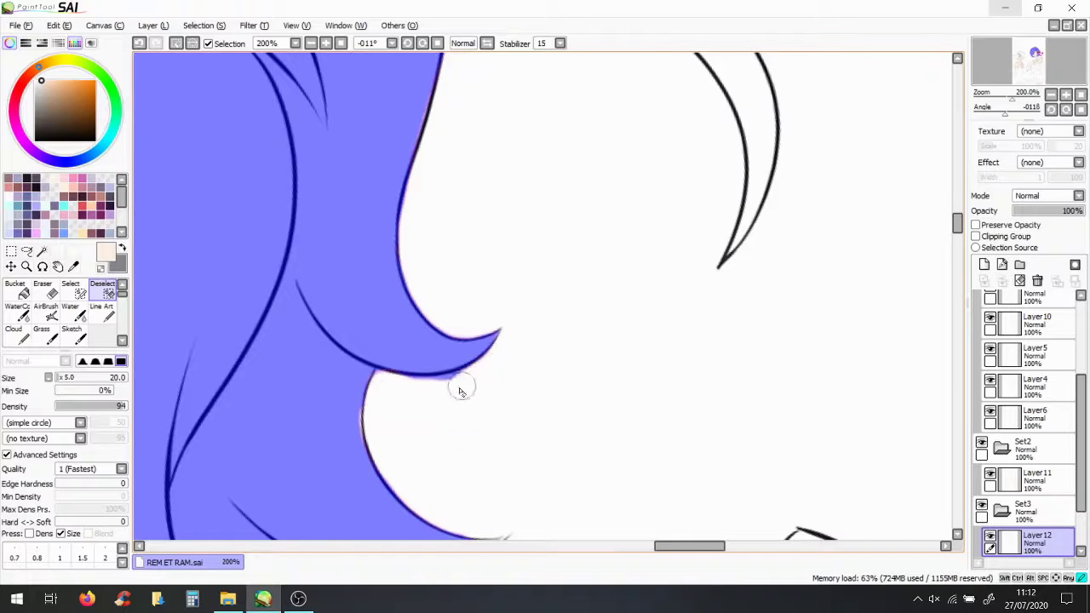
key(s)
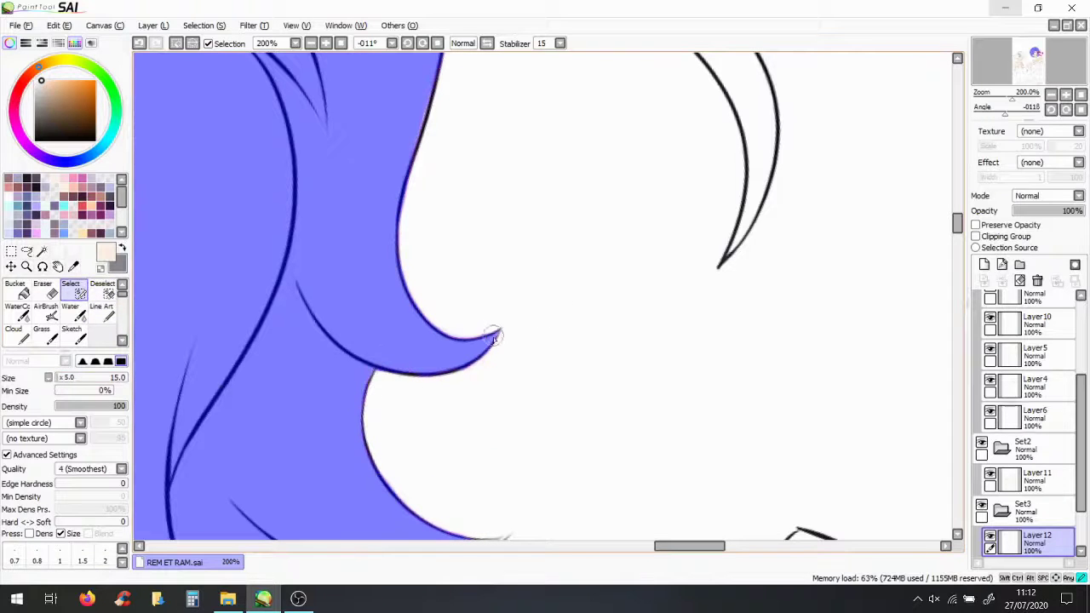
key(d)
key(minus)
key(s)
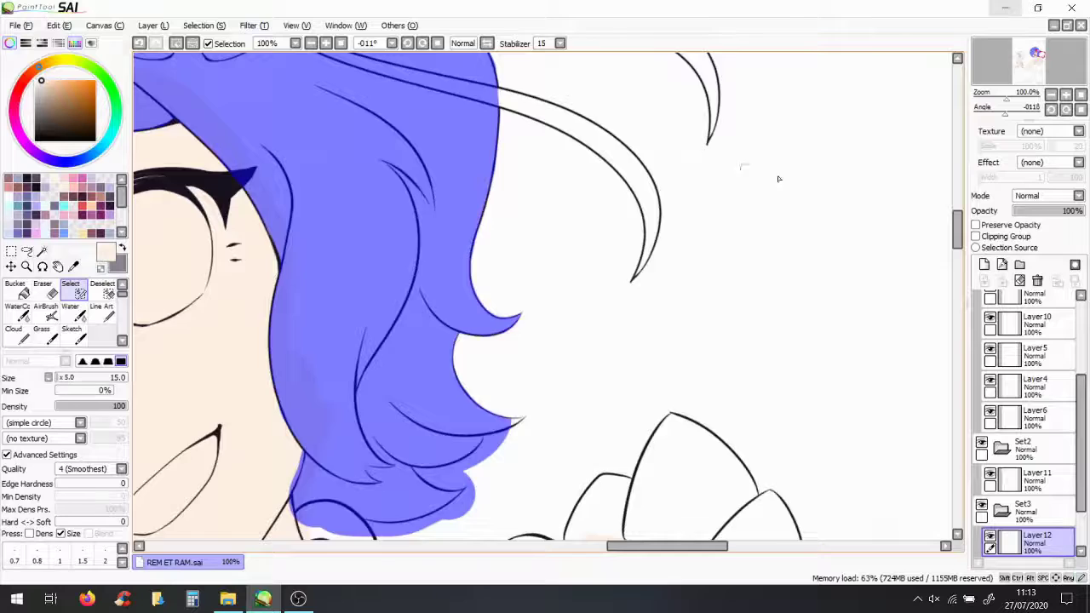
Trim the hair selection around and between the right girl's lowest curls with the size 20 Deselect brush
key(plus)
key(d)
key(minus)
key(minus)
key(minus)
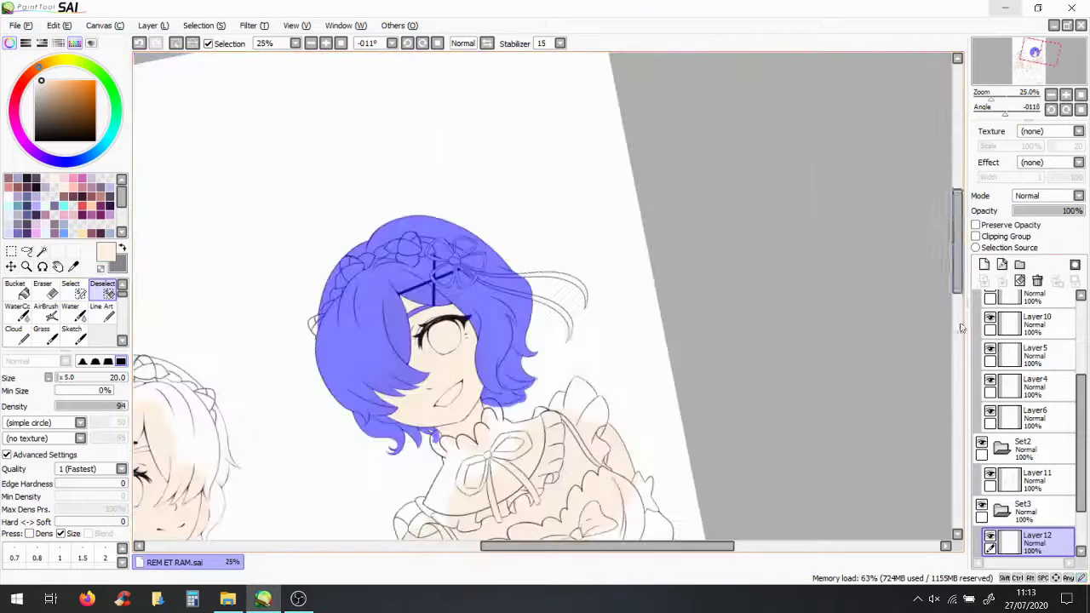
key(plus)
key(plus)
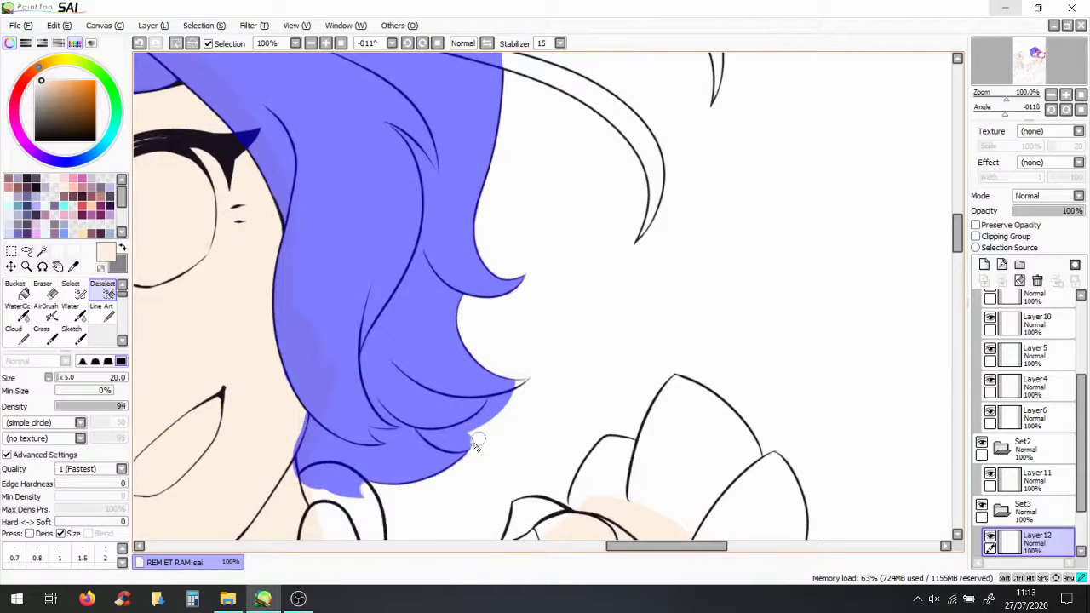
key(plus)
scroll(576, 371, down, 5)
scroll(312, 297, up, 3)
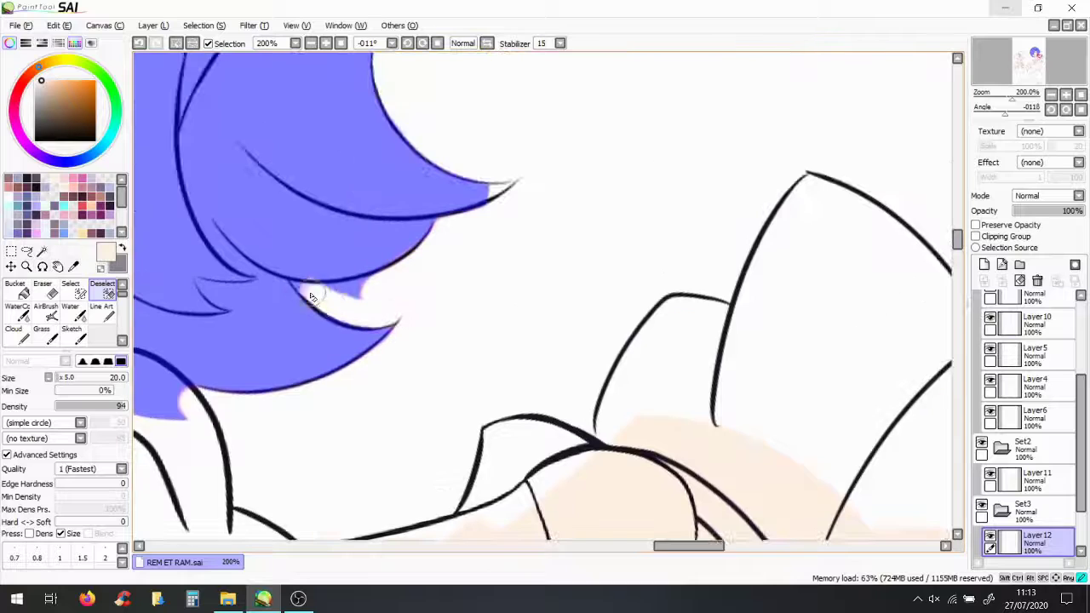
Fill in the missing tip of the right girl's outer curl with the size 15 Select brush
key(s)
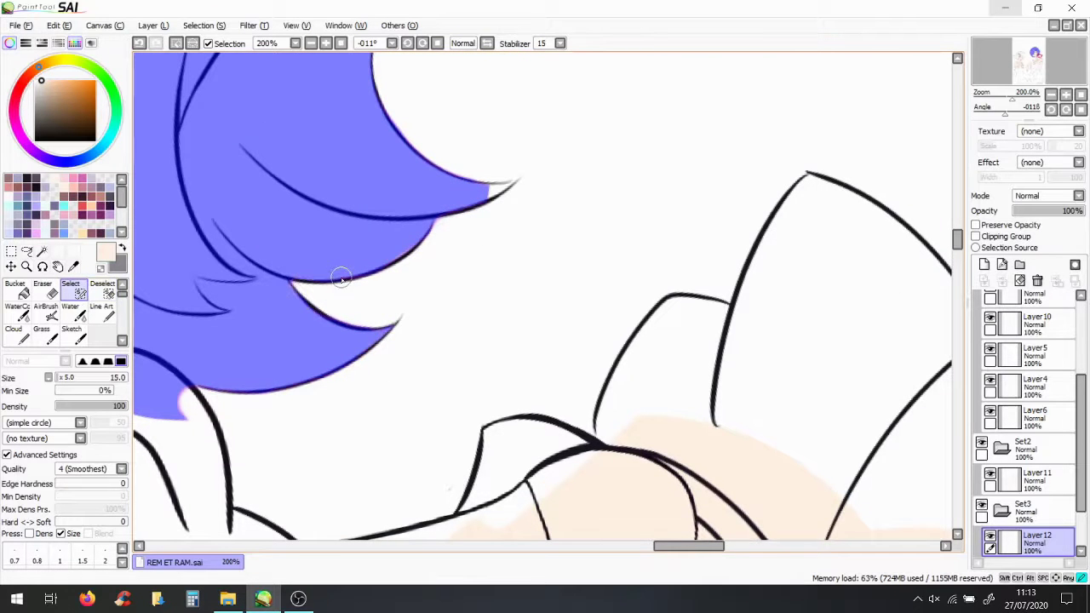
key(minus)
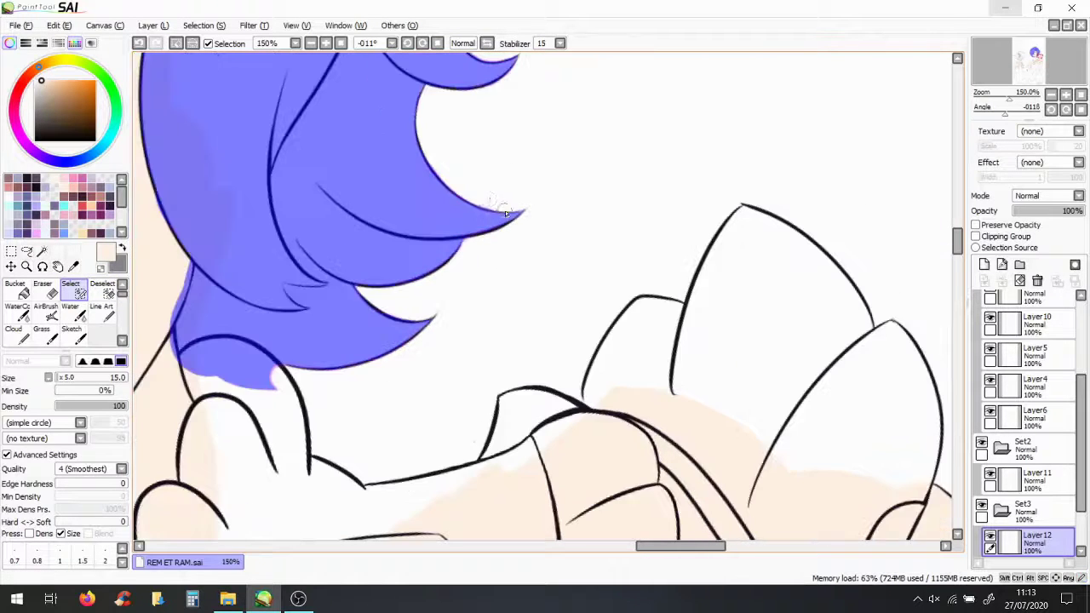
key(d)
scroll(469, 177, up, 3)
key(minus)
key(minus)
key(minus)
key(minus)
key(minus)
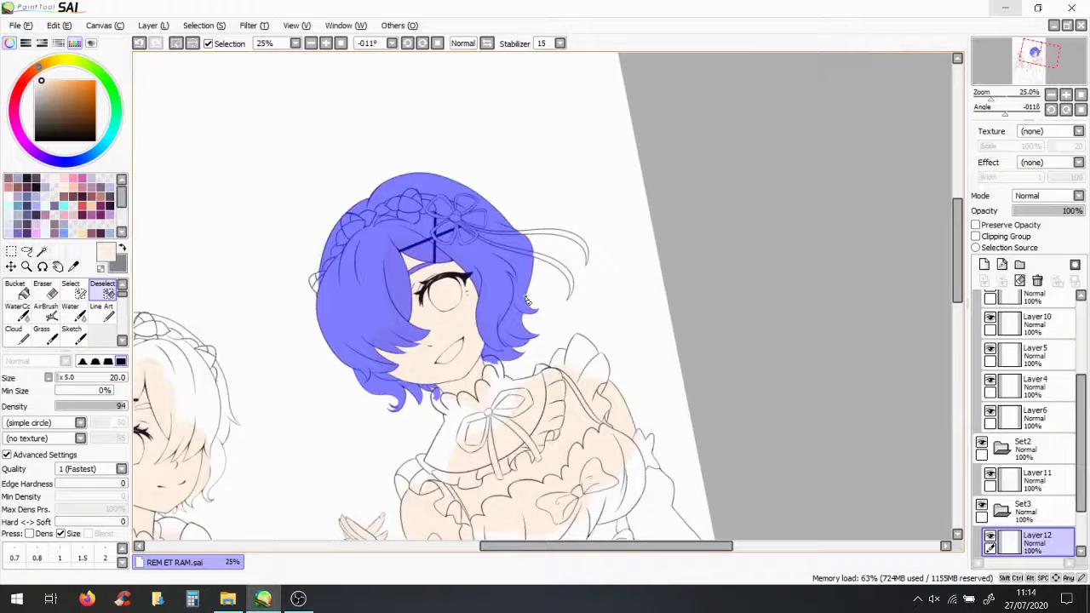
Fill the right girl's selected hair with pale light blue and move the Set3 folder above Set2
click(110, 134)
click(23, 289)
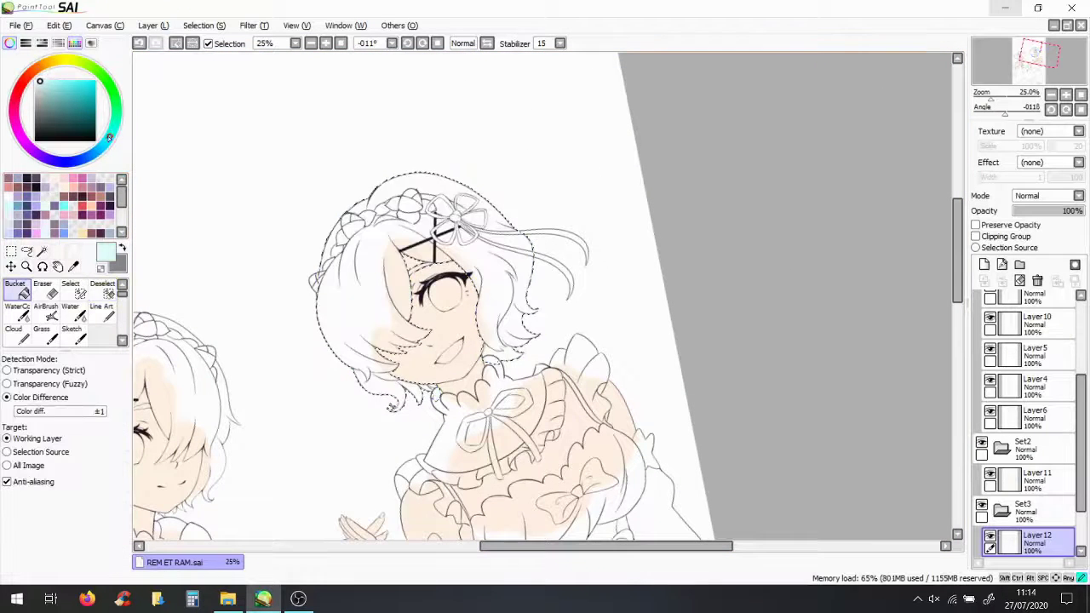
click(391, 406)
drag(1022, 509, 1022, 438)
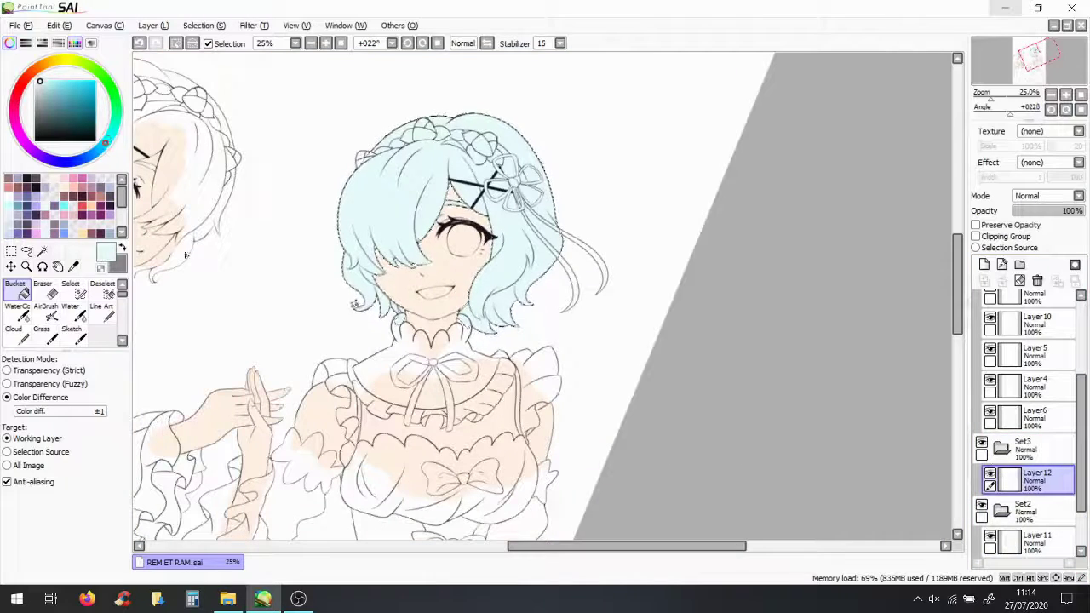
drag(108, 140, 100, 148)
click(397, 227)
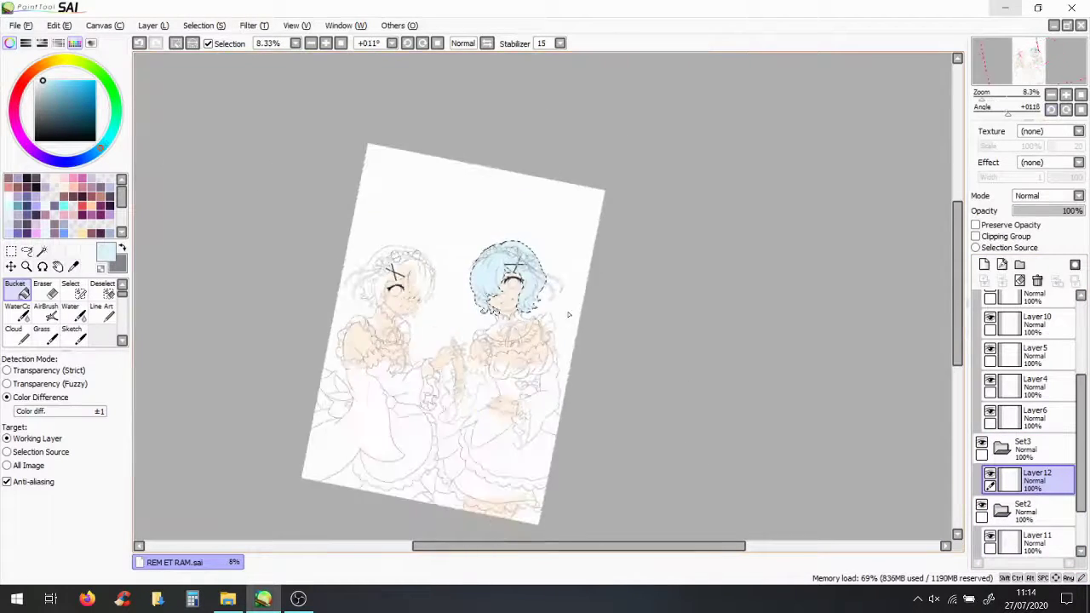
Clear the selection and add a new layer above the blue hair layer in Set3
click(199, 25)
click(204, 43)
click(983, 264)
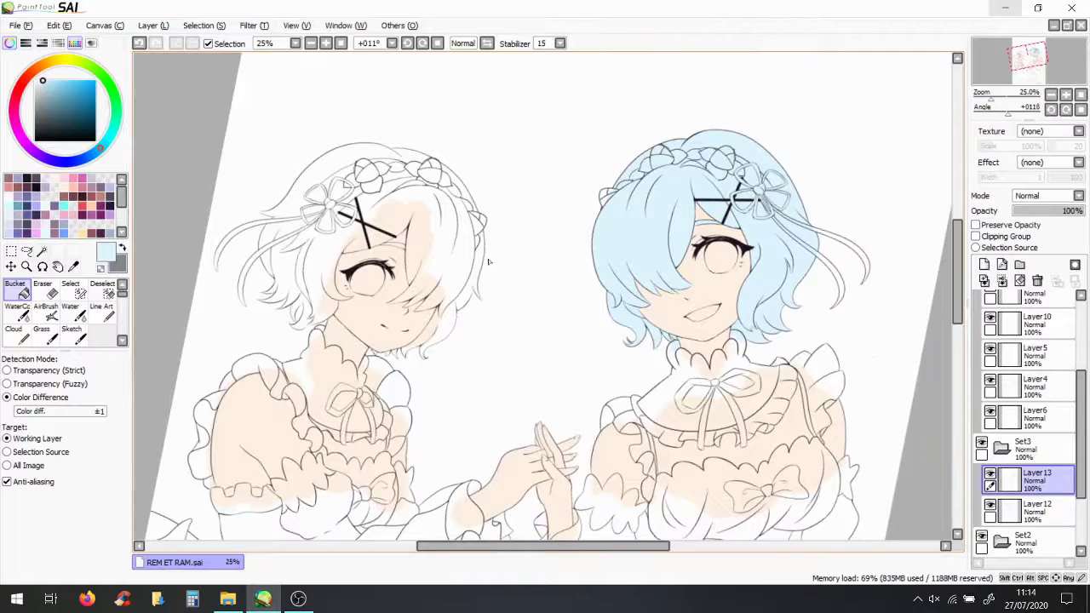
Paint a rough selection over the left girl's hair with the Select brush
click(70, 284)
scroll(412, 318, up, 3)
mouse_move(412, 319)
mouse_down()
mouse_move(475, 195)
mouse_move(414, 207)
mouse_move(749, 239)
mouse_move(477, 94)
mouse_move(827, 450)
mouse_move(742, 385)
mouse_move(589, 347)
mouse_up()
Refine the left girl's hair selection along the fringe parting and forehead with the size 20 Deselect and size 30 Select brushes
click(109, 292)
scroll(384, 309, up, 2)
mouse_move(400, 459)
mouse_down()
mouse_move(384, 309)
mouse_move(384, 340)
mouse_move(348, 214)
mouse_move(418, 140)
mouse_up()
key(s)
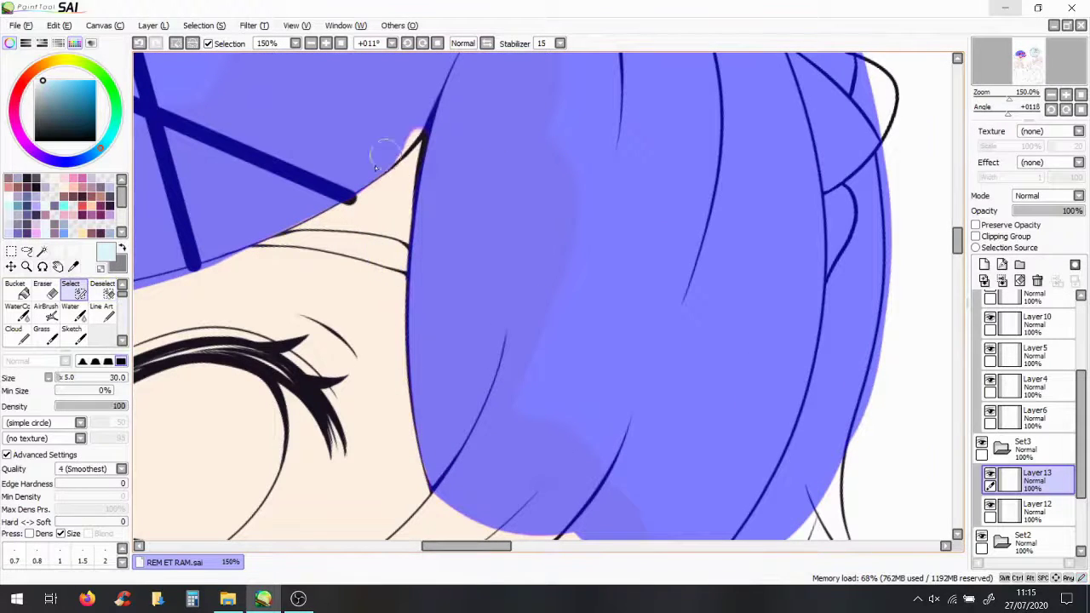
drag(479, 445, 839, 153)
key(d)
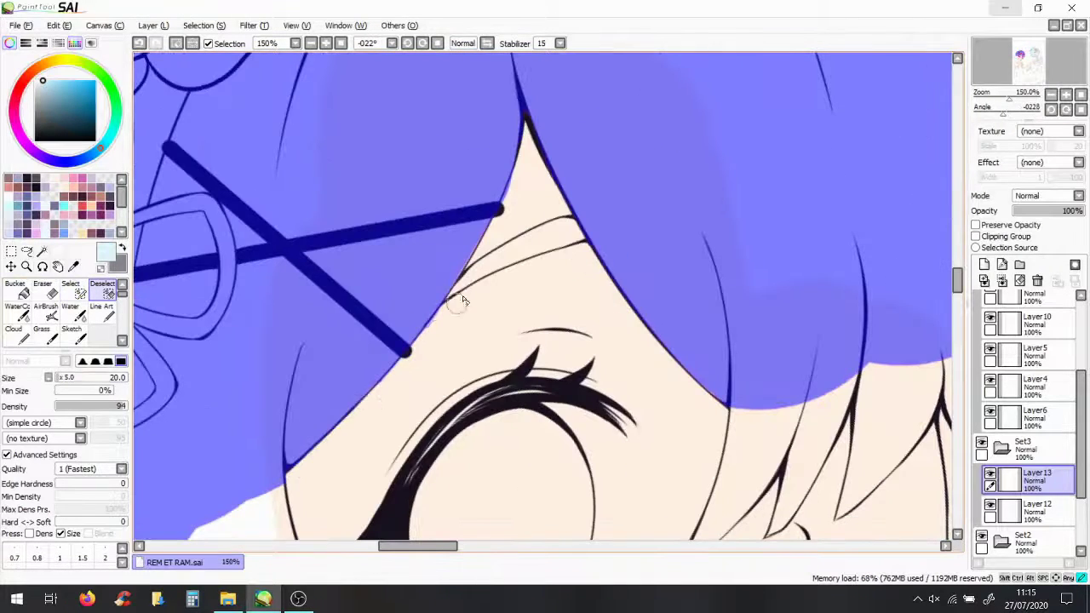
Add the thin strand crossing the left girl's forehead to the selection with the size 30 Select brush
scroll(387, 379, up, 1)
key(s)
drag(595, 213, 464, 266)
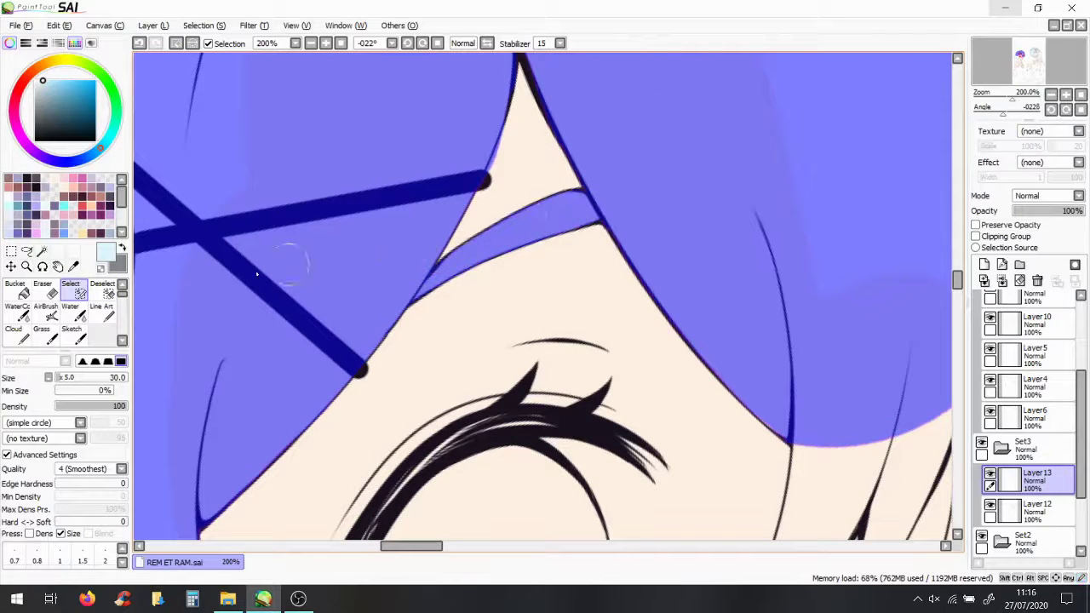
Extend the selection over the left girl's side hair below the ribbon bow, closing the gaps between strokes
scroll(474, 159, down, 4)
scroll(499, 482, up, 3)
scroll(498, 482, up, 1)
mouse_move(477, 391)
mouse_down()
mouse_move(537, 417)
mouse_move(562, 477)
mouse_move(625, 357)
mouse_move(619, 424)
mouse_move(527, 519)
mouse_up()
mouse_move(383, 400)
mouse_down()
mouse_move(324, 410)
mouse_move(426, 443)
mouse_move(281, 511)
mouse_move(341, 434)
mouse_up()
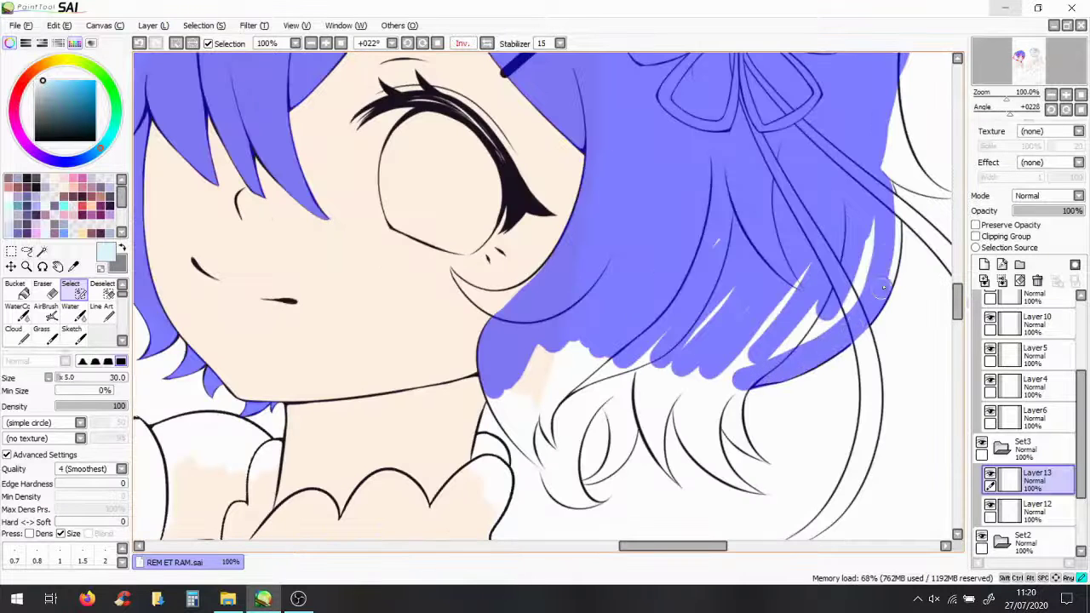
mouse_move(884, 288)
mouse_down()
mouse_move(812, 335)
mouse_move(723, 329)
mouse_up()
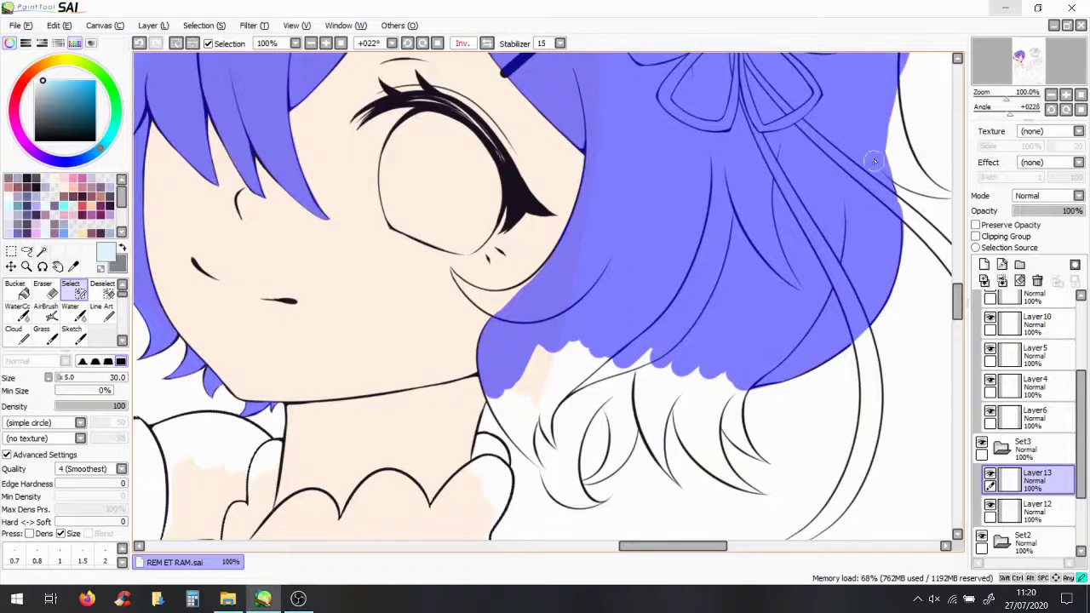
Paint the selection down over the left girl's hair curls beside the collar with the size 30 Select brush
scroll(511, 358, up, 2)
mouse_move(548, 260)
mouse_down()
mouse_move(496, 230)
mouse_move(557, 104)
mouse_move(647, 164)
mouse_up()
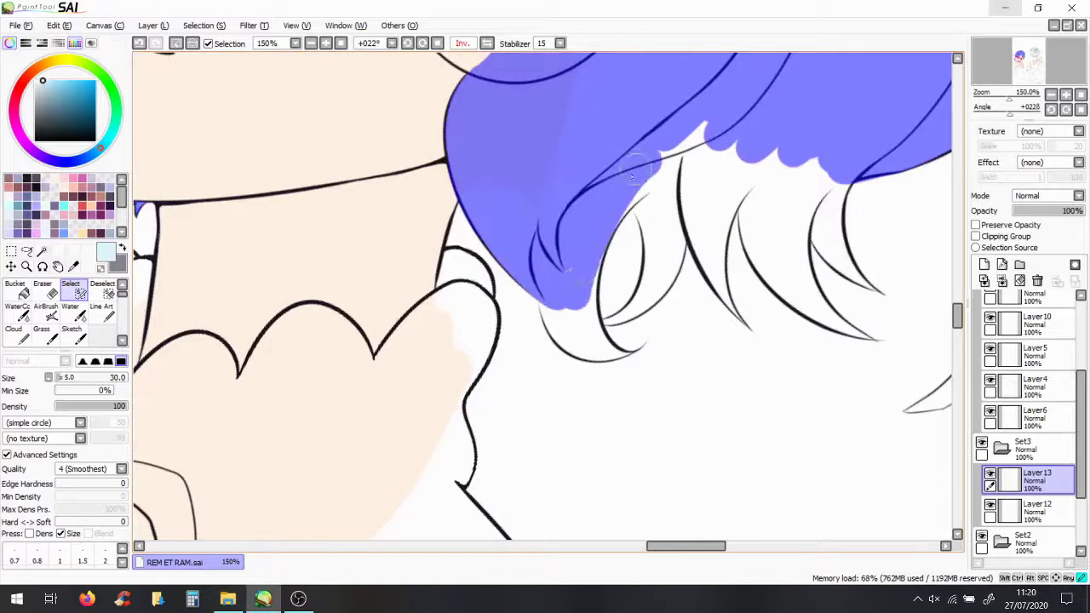
mouse_move(579, 270)
mouse_down()
mouse_move(664, 315)
mouse_move(732, 324)
mouse_move(797, 128)
mouse_move(629, 358)
mouse_up()
Deselect the gap inside the left girl's curl beside the collar and trim the excess around its tip
scroll(628, 357, up, 2)
key(e)
drag(677, 319, 731, 231)
key(e)
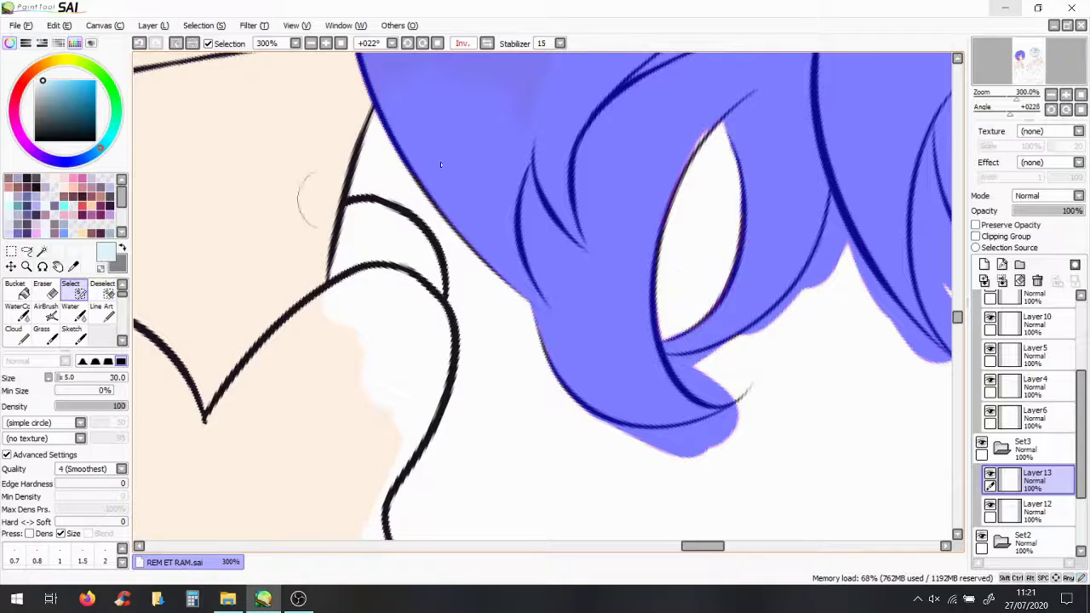
key(e)
mouse_move(740, 347)
mouse_down()
mouse_move(677, 372)
mouse_move(727, 397)
mouse_move(721, 388)
mouse_move(670, 460)
mouse_move(727, 419)
mouse_move(579, 404)
mouse_up()
key(s)
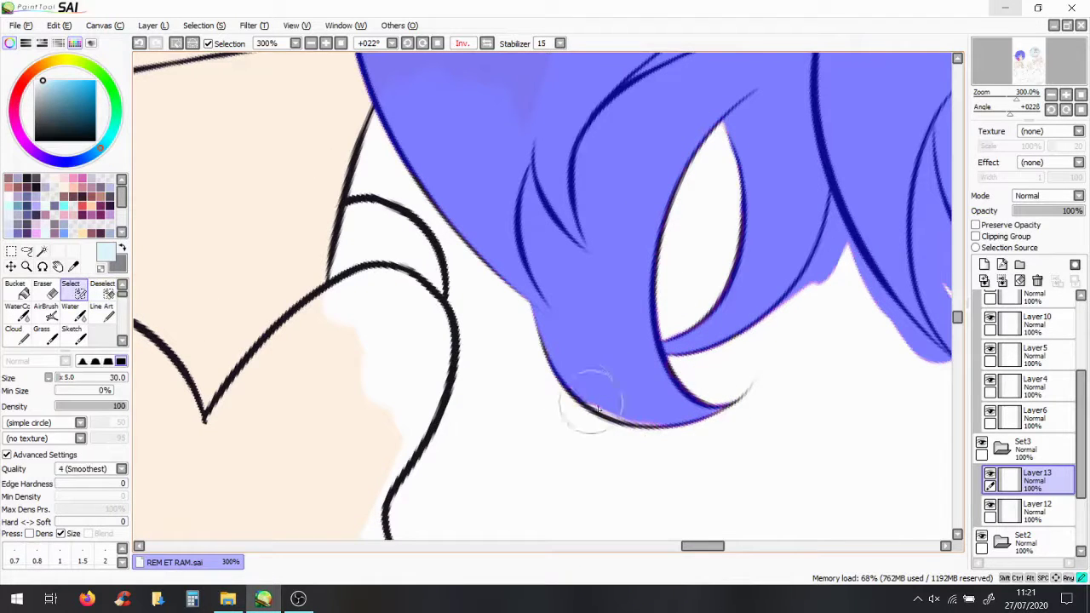
Trim the selection between the left girl's next lower hair strands and repaint their missing edges
key(d)
scroll(722, 401, right, 5)
drag(418, 285, 494, 301)
drag(549, 119, 851, 400)
key(s)
mouse_move(415, 267)
mouse_down()
mouse_move(486, 244)
mouse_move(499, 287)
mouse_move(523, 299)
mouse_move(555, 88)
mouse_move(561, 256)
mouse_up()
Fill in the selection along the left girl's outer lower strands and trim the excess around their pointed tips
key(End)
key(End)
key(End)
drag(596, 473, 540, 256)
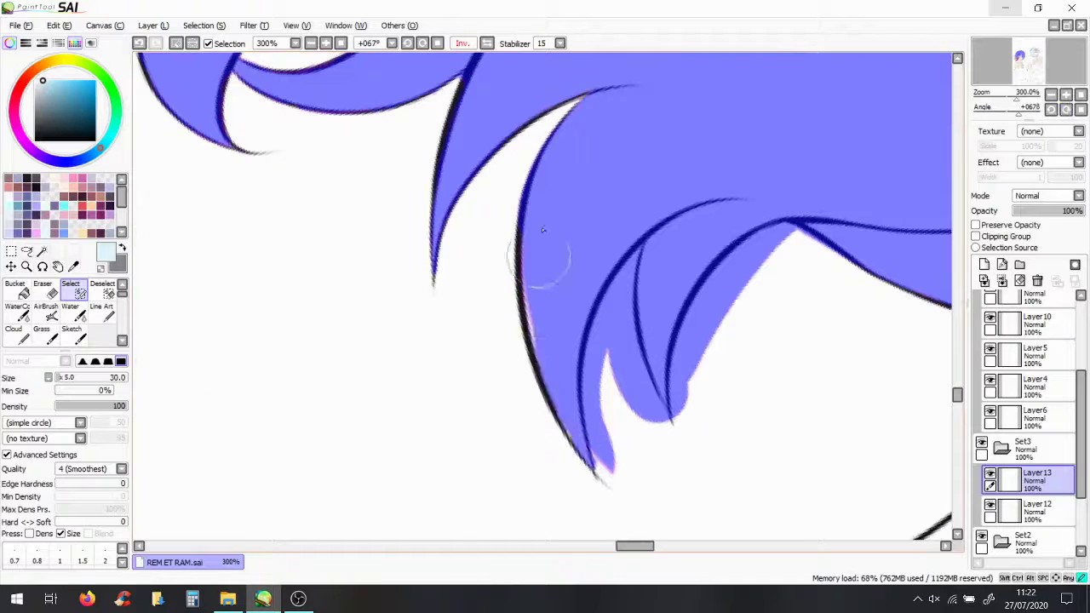
key(d)
mouse_move(600, 473)
mouse_down()
mouse_move(634, 256)
mouse_move(783, 250)
mouse_up()
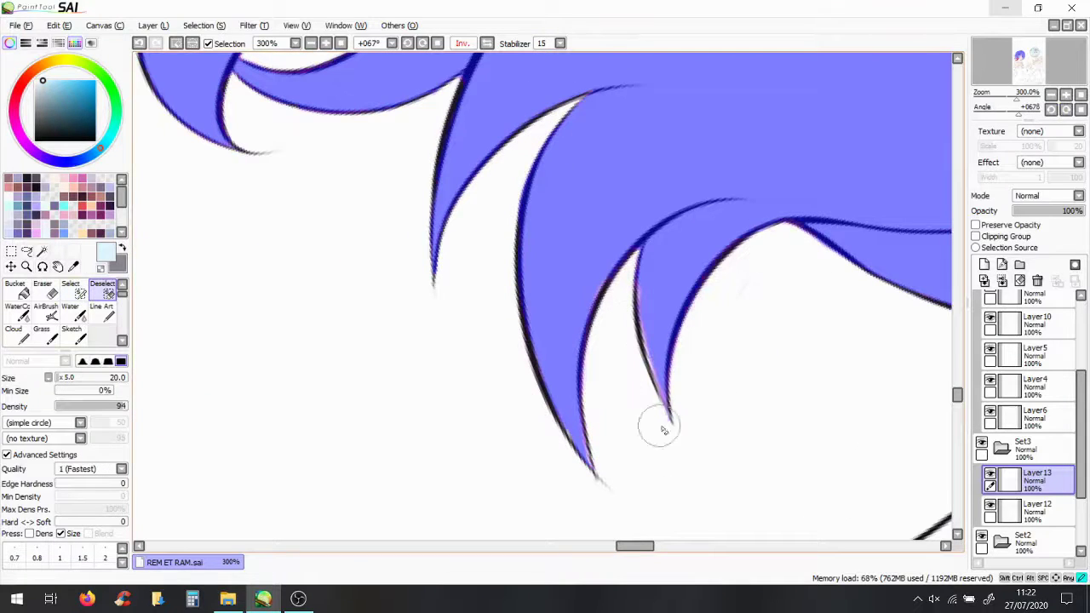
Fill in the missing selection along the edges of the left girl's small pointed strand at the hair's lower outline
key(s)
drag(661, 396, 622, 239)
key(d)
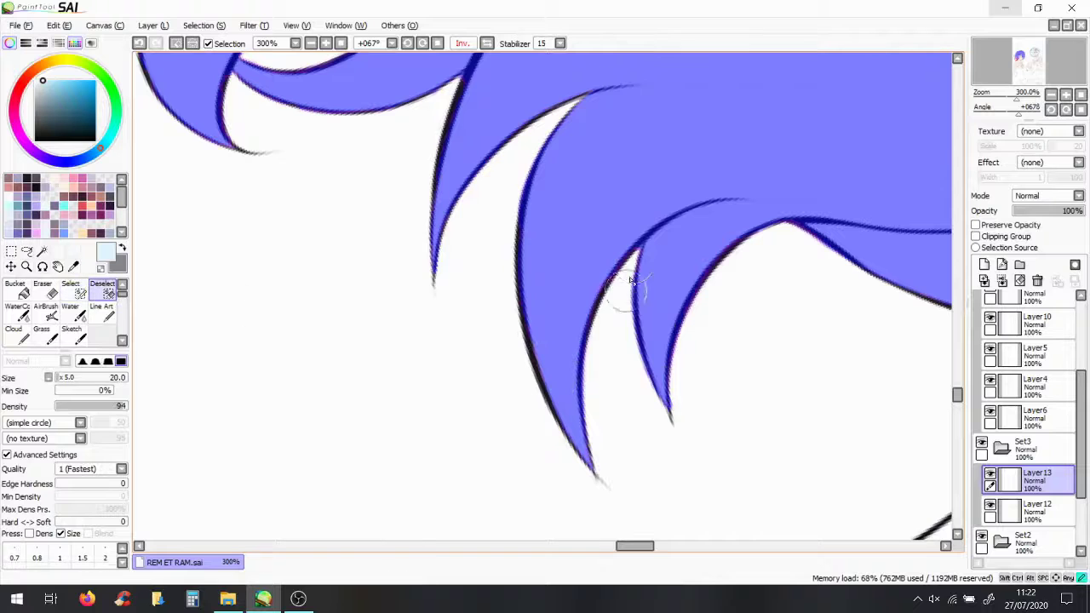
scroll(674, 406, down, 5)
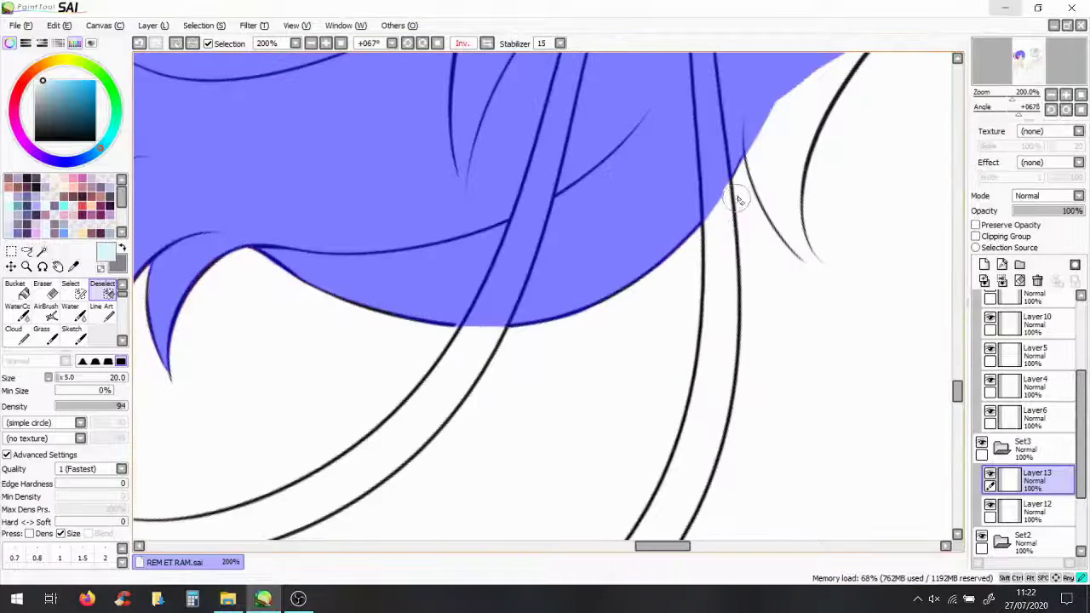
Extend the selection to the left girl's back hair outline around the long ribbons and trim the overflow there
scroll(778, 202, up, 5)
scroll(846, 110, down, 3)
key(s)
mouse_move(502, 205)
mouse_down()
mouse_move(497, 231)
mouse_move(531, 213)
mouse_up()
scroll(545, 246, up, 2)
mouse_move(554, 275)
mouse_down()
mouse_move(489, 269)
mouse_move(528, 283)
mouse_up()
key(e)
scroll(571, 316, down, 3)
scroll(752, 506, up, 2)
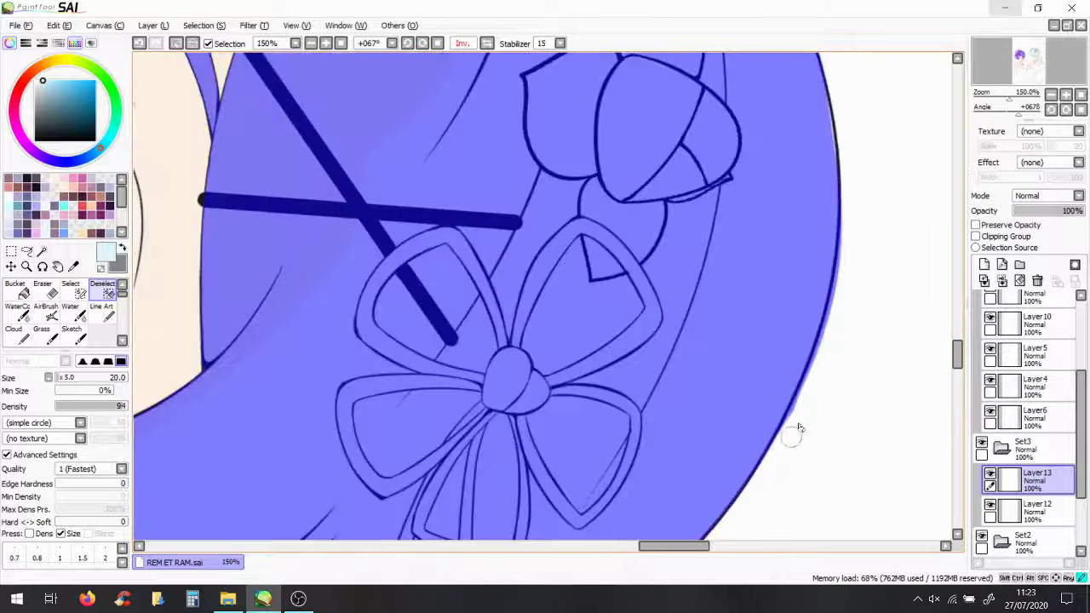
Trim the selection overflow along the left girl's outer hair contour beside the braid and over the crown with the size 20 Deselect brush
key(s)
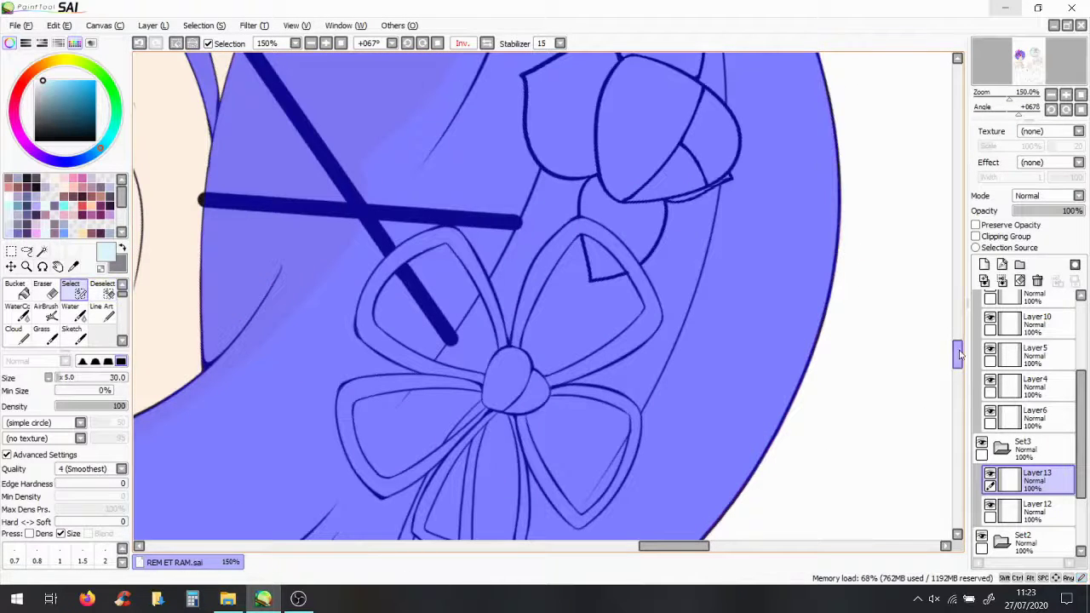
drag(959, 334, 958, 309)
key(e)
drag(730, 209, 830, 502)
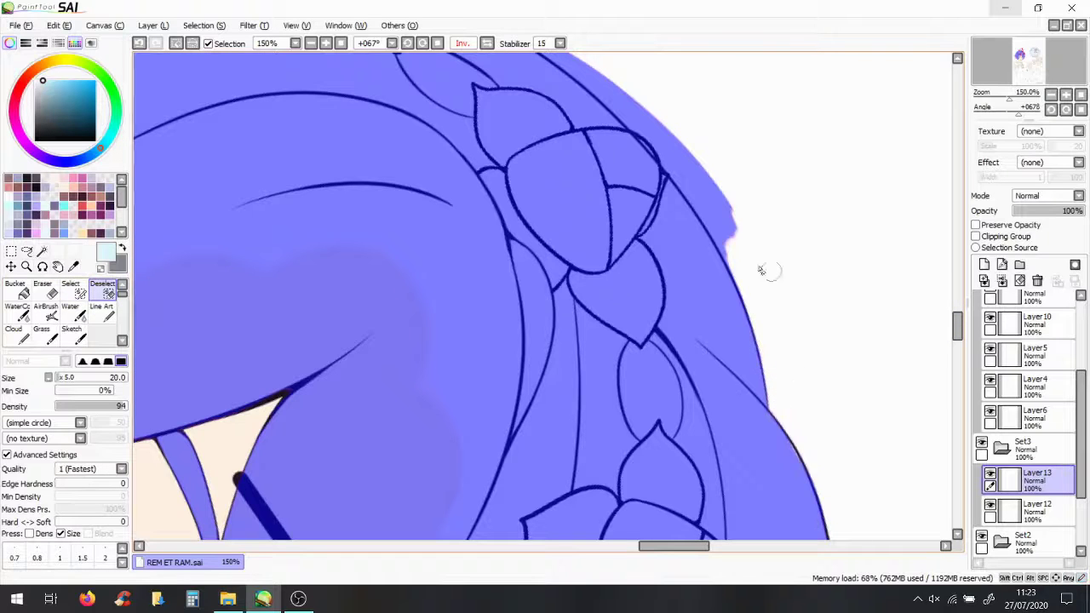
key(s)
key(e)
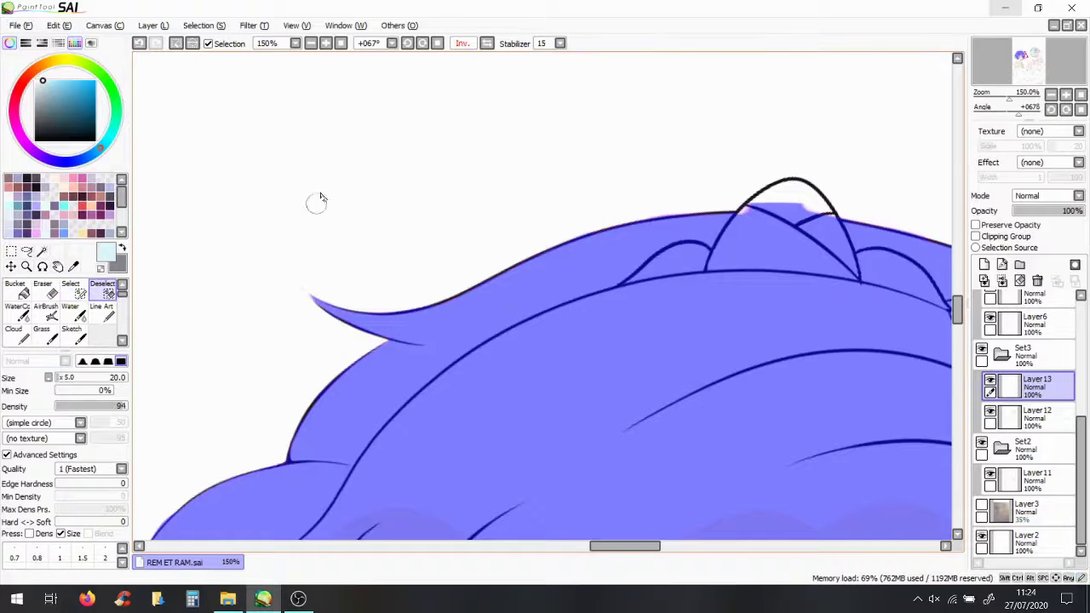
Fill the left girl's masked hair with light pink using the Bucket
scroll(321, 197, down, 5)
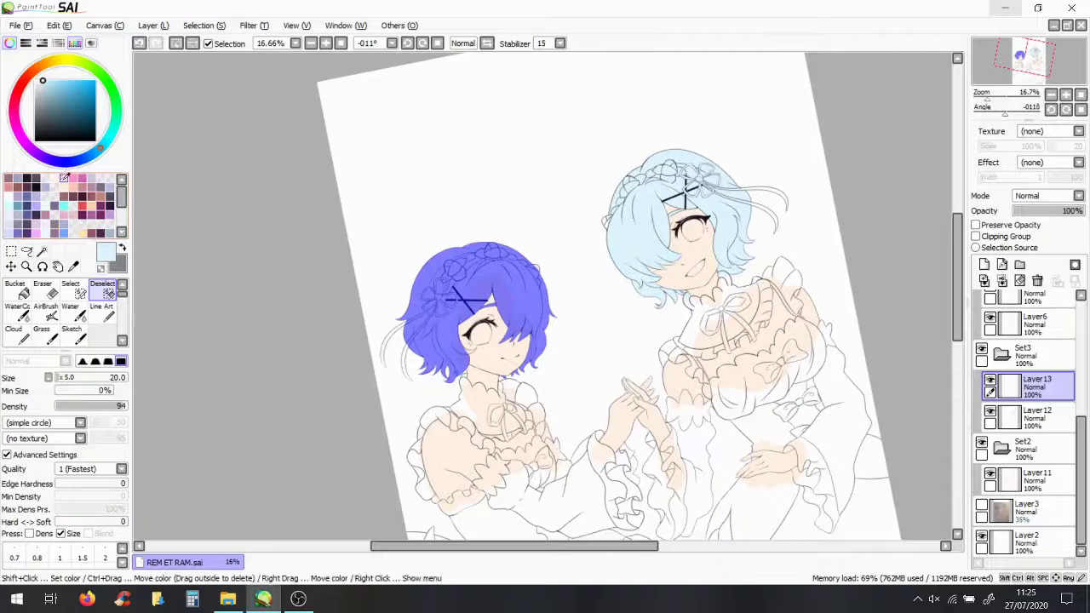
click(64, 176)
click(23, 290)
click(485, 289)
Paint a selection over the right girl's whole eye on Layer14 with the size 30 Select brush and trim its edges
scroll(515, 375, up, 2)
scroll(515, 375, down, 2)
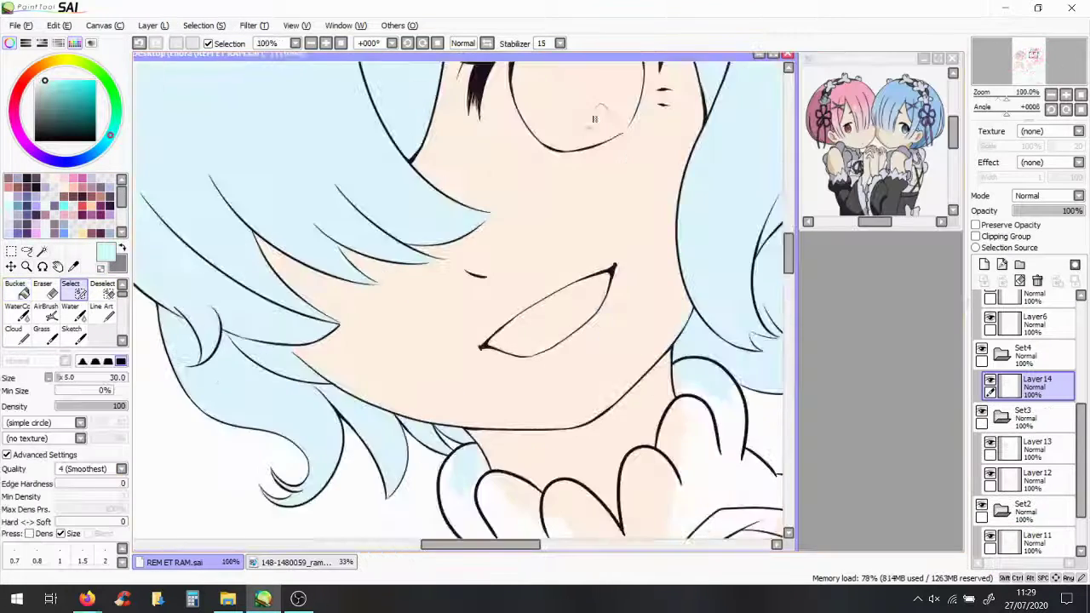
mouse_move(561, 200)
mouse_down()
mouse_move(502, 223)
mouse_move(634, 256)
mouse_move(559, 261)
mouse_move(607, 235)
mouse_up()
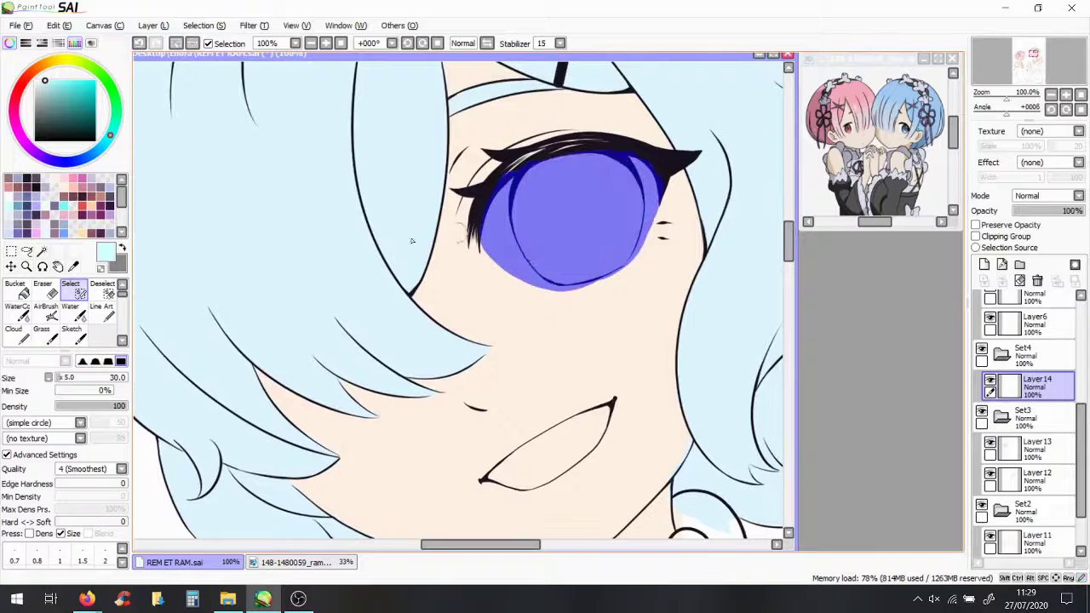
key(d)
scroll(607, 235, up, 1)
scroll(588, 412, right, 3)
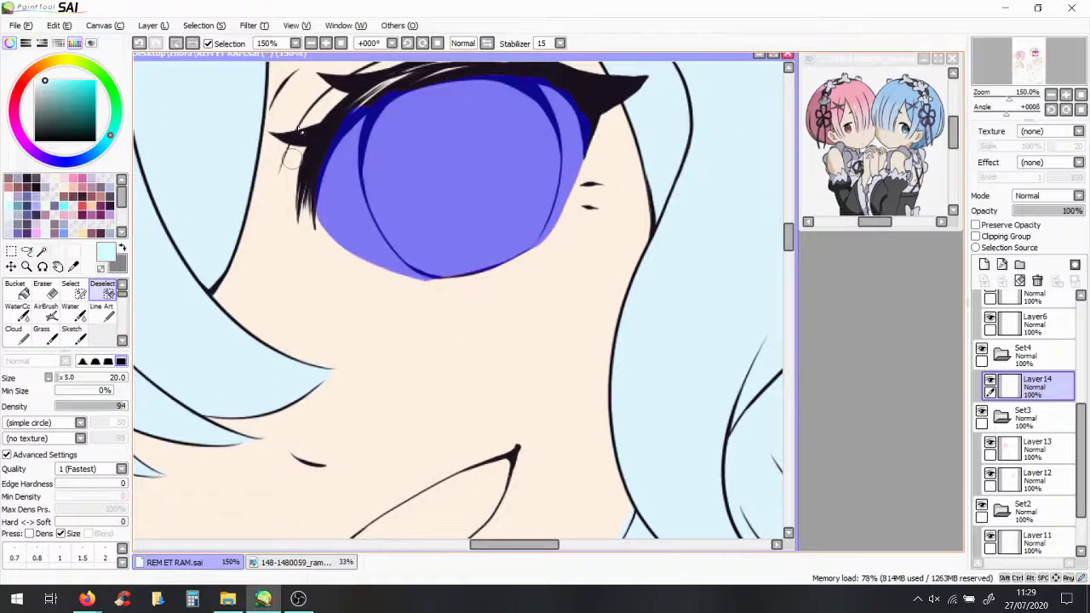
scroll(308, 315, up, 2)
scroll(415, 221, down, 3)
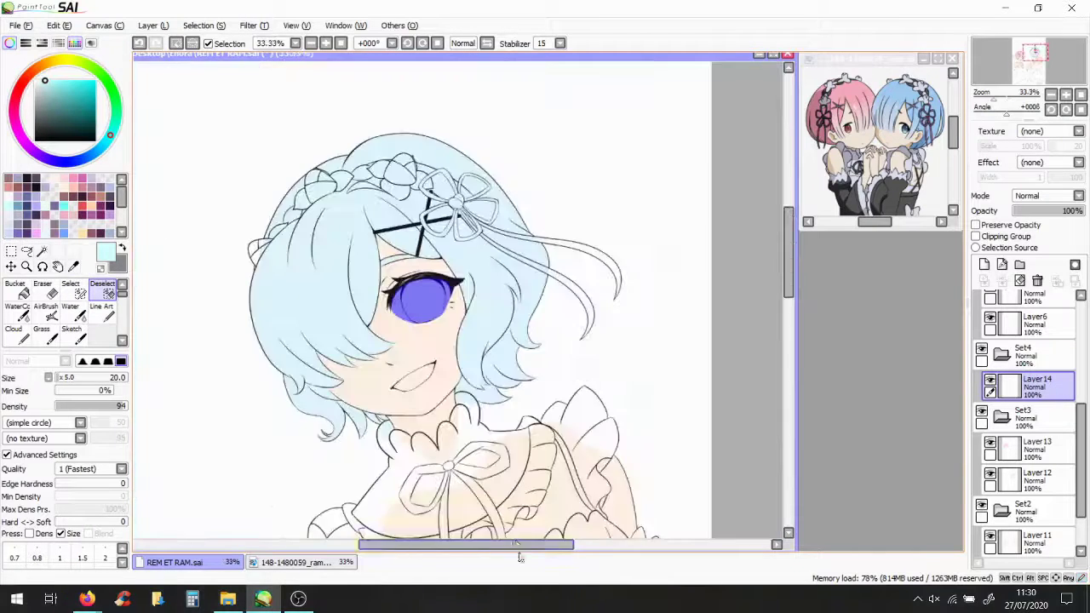
Paint a selection over the left girl's whole eye inside the lashes
scroll(459, 307, left, 5)
scroll(460, 306, up, 3)
mouse_move(238, 324)
mouse_down()
mouse_move(256, 417)
mouse_move(434, 242)
mouse_move(360, 377)
mouse_move(315, 247)
mouse_move(401, 230)
mouse_up()
Trim the selection under the left girl's eye and reshape its lower edge toward the nose
click(102, 289)
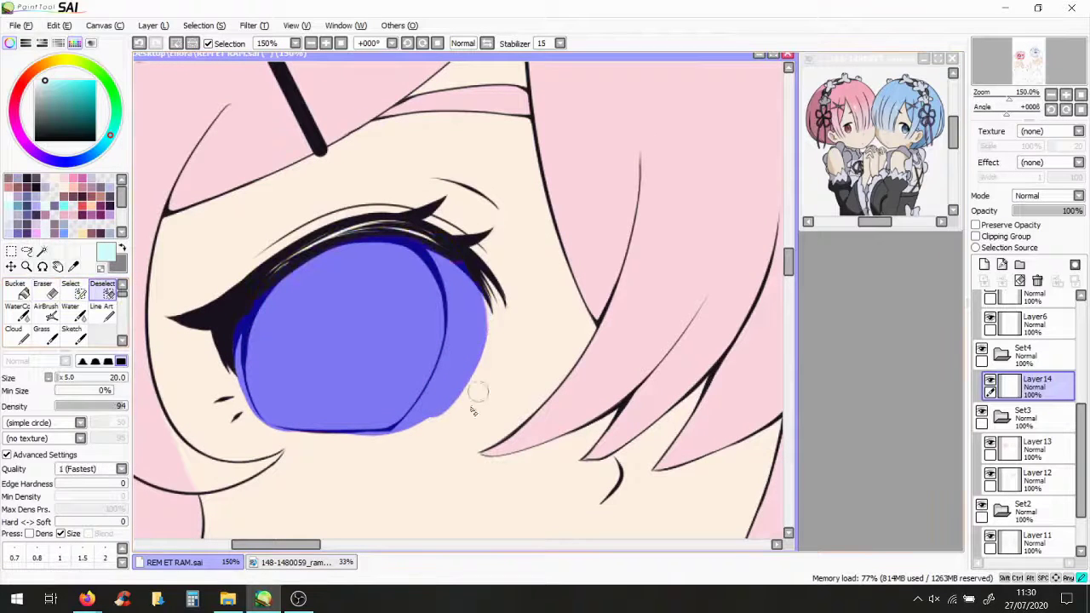
drag(299, 451, 396, 430)
click(71, 289)
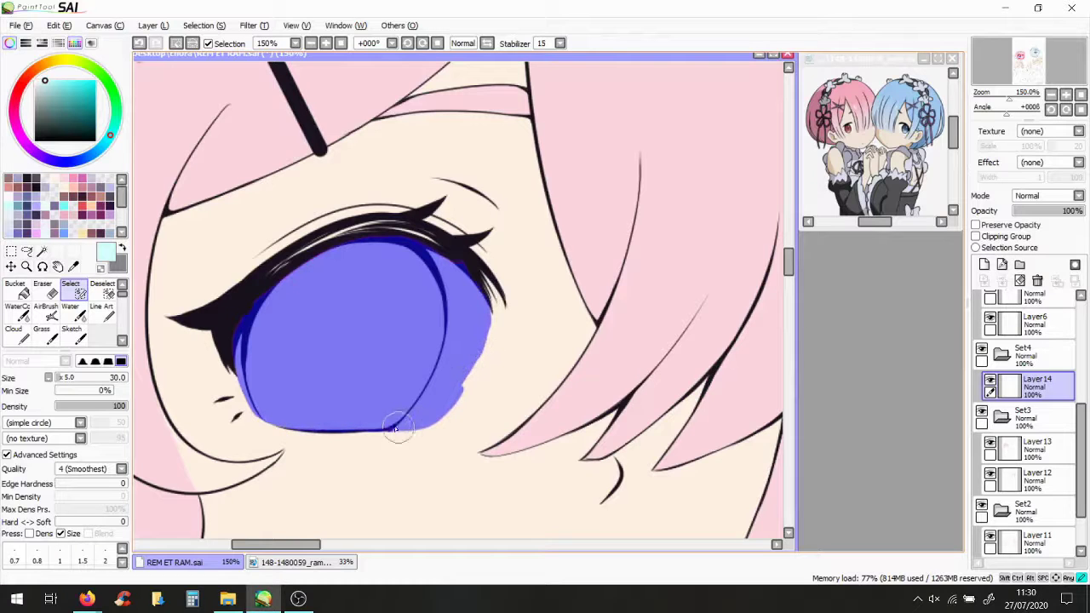
drag(485, 336, 473, 405)
key(e)
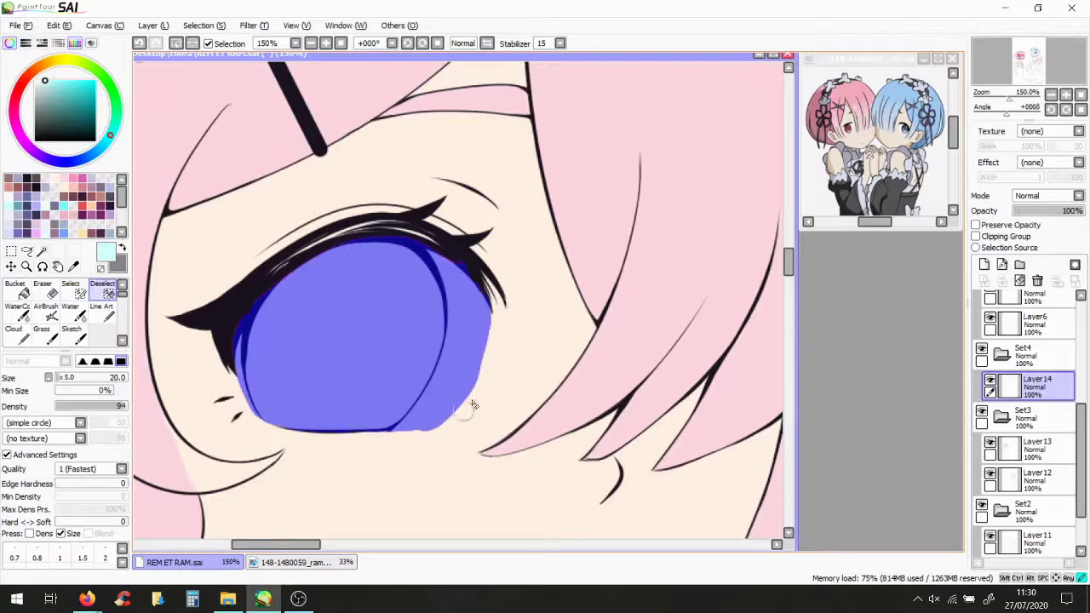
scroll(407, 441, down, 2)
scroll(404, 439, up, 3)
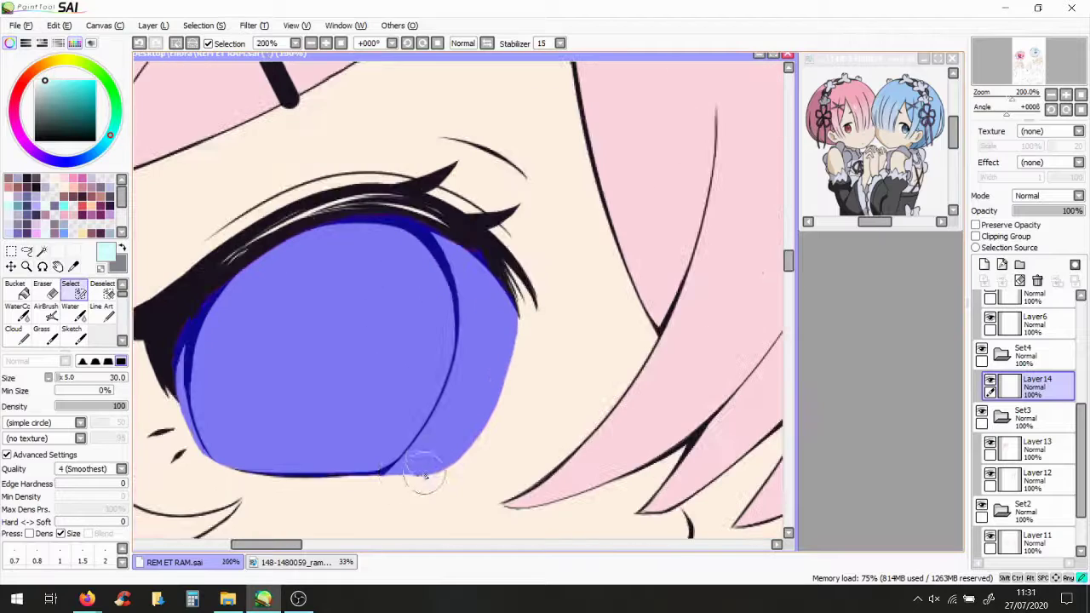
Patch the gap in the right girl's eye selection and fill both girls' eyes with white on Layer14
scroll(411, 447, down, 4)
scroll(769, 379, up, 4)
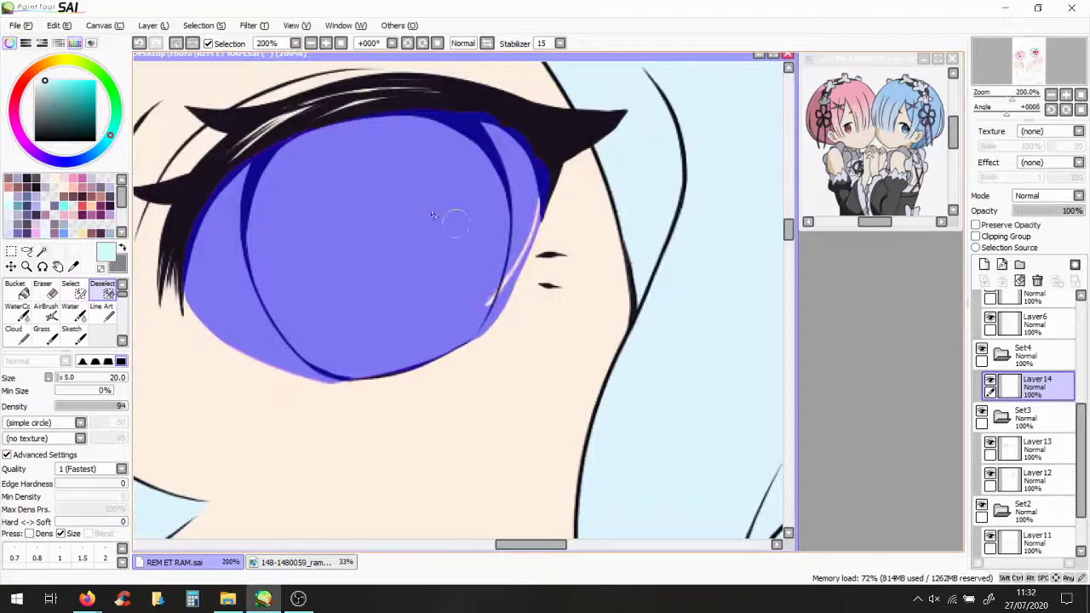
click(70, 289)
key(g)
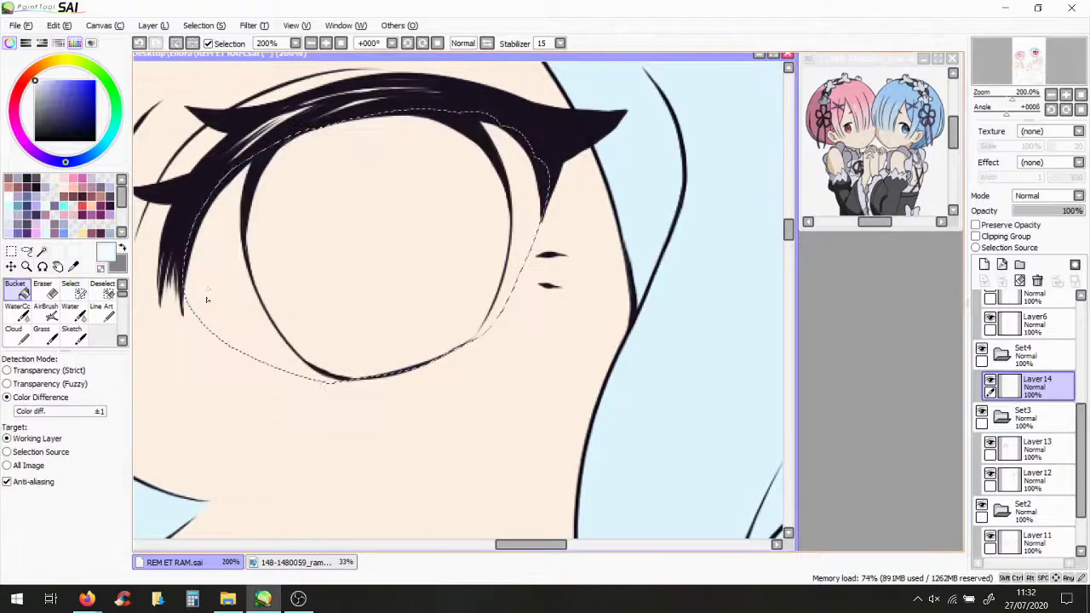
scroll(349, 443, down, 5)
scroll(349, 442, up, 1)
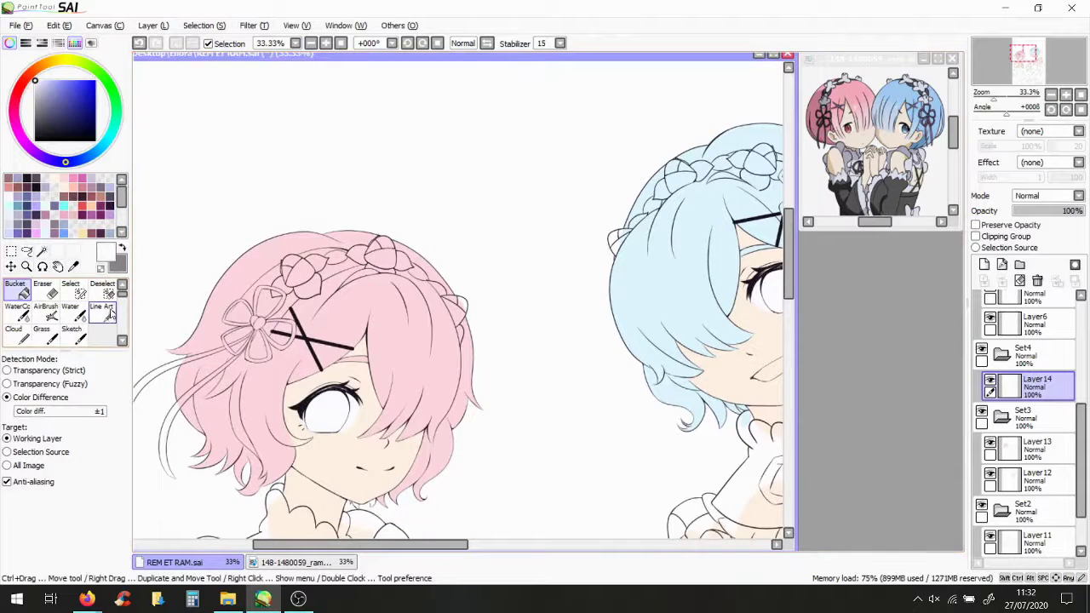
Soften the edges of the white in both girls' eyes with the Blur tool at size 35
click(22, 313)
scroll(319, 469, up, 3)
scroll(318, 469, down, 3)
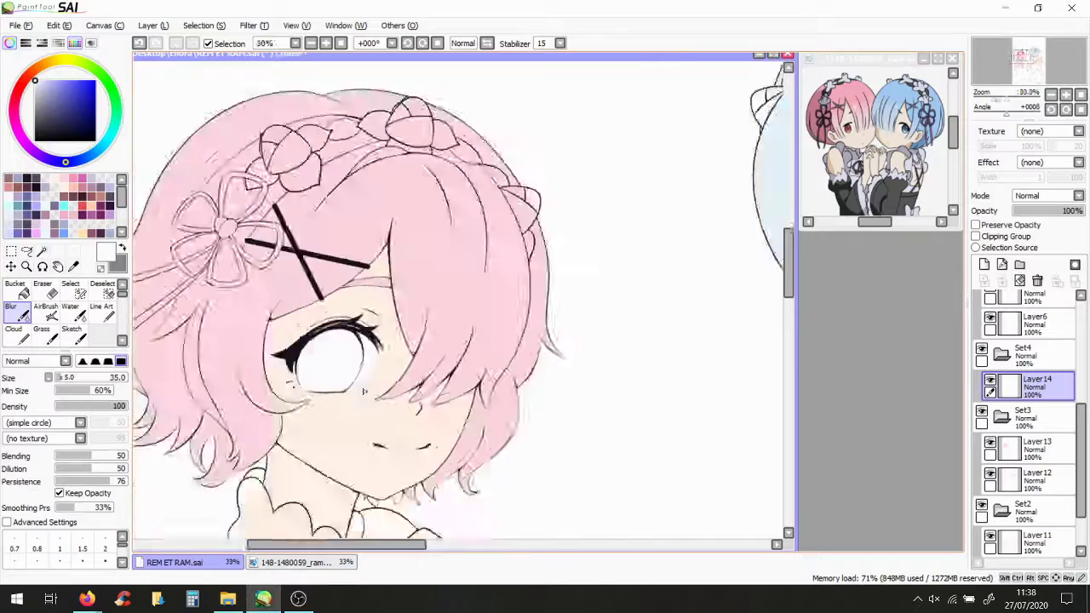
drag(443, 546, 502, 546)
scroll(637, 455, up, 5)
scroll(644, 384, down, 6)
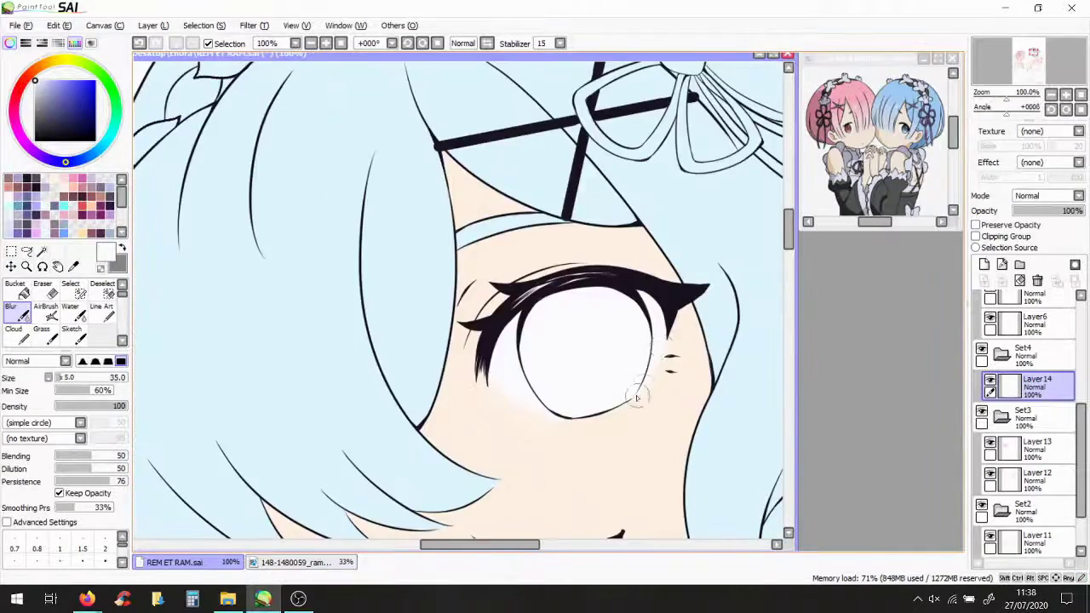
scroll(481, 511, up, 1)
Add a new layer and mask the right girl's iris with the size 30 Select brush, trimming it to the outline
click(984, 264)
click(71, 292)
scroll(792, 269, up, 3)
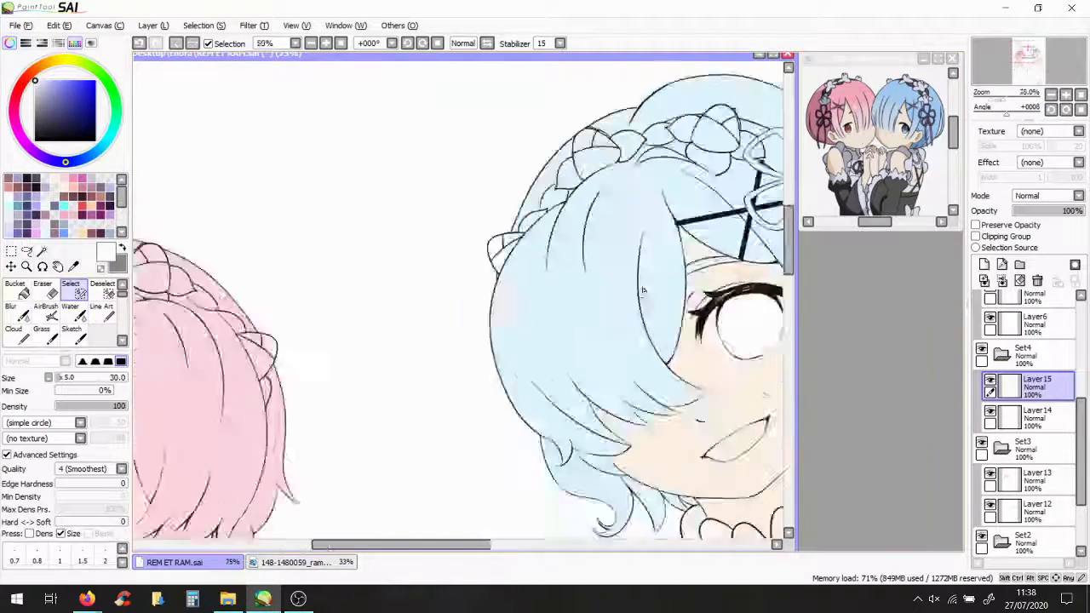
mouse_move(791, 269)
mouse_down()
mouse_move(379, 465)
mouse_move(516, 438)
mouse_up()
mouse_move(460, 183)
mouse_down()
mouse_move(443, 238)
mouse_move(516, 200)
mouse_move(502, 281)
mouse_up()
scroll(511, 256, up, 3)
mouse_move(528, 426)
mouse_down()
mouse_move(503, 383)
mouse_move(602, 436)
mouse_move(574, 370)
mouse_up()
key(e)
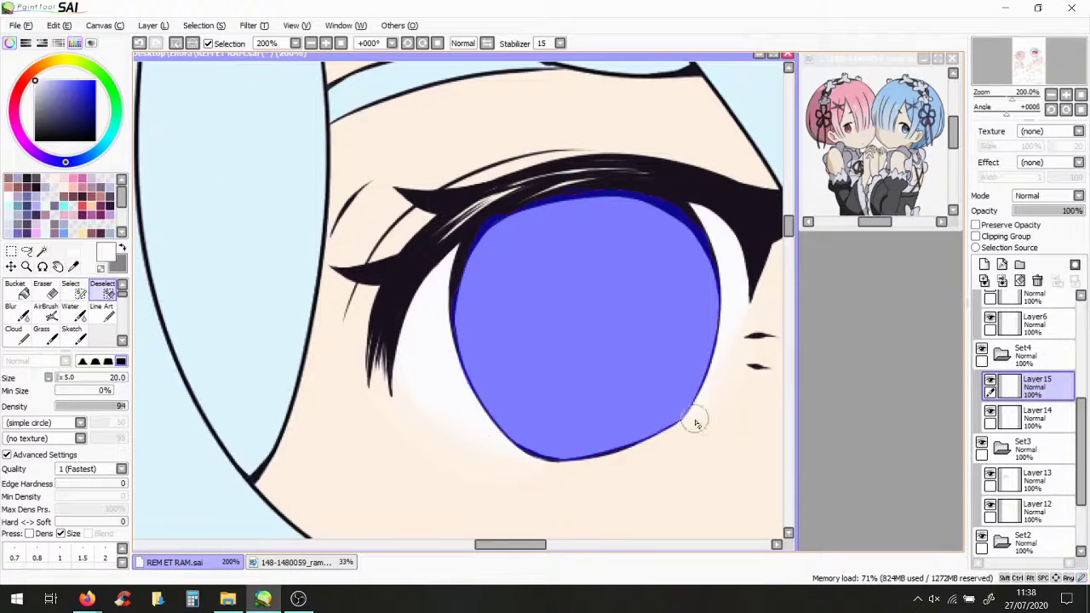
Fill the right girl's masked iris with pale cyan using the Bucket
key(f)
click(562, 360)
scroll(618, 335, down, 8)
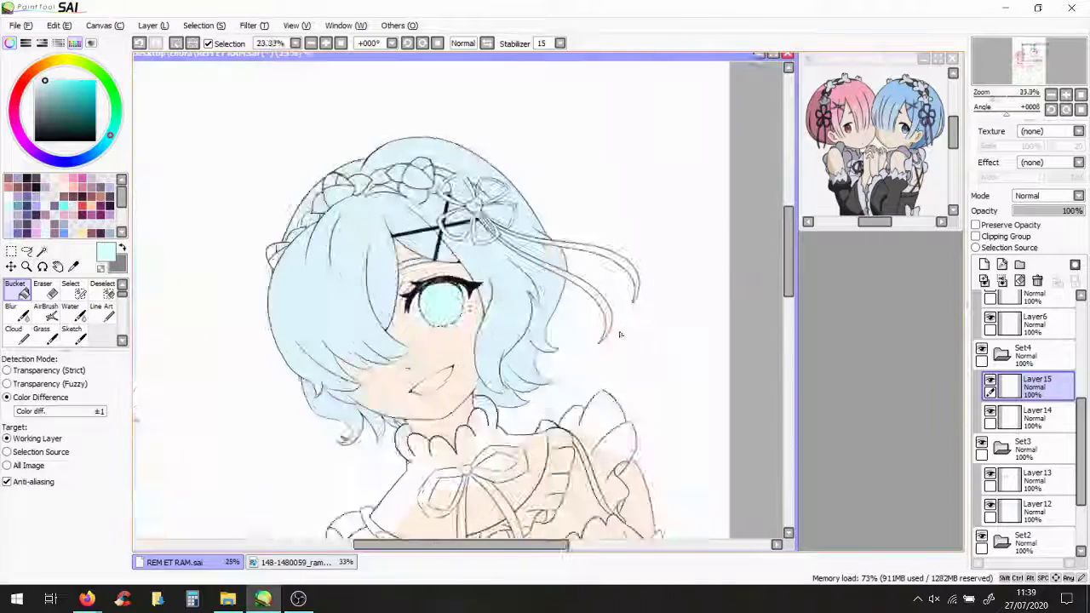
On another new layer with the old selection cleared, mask the left girl's iris with the Select brush up to its outline
click(983, 264)
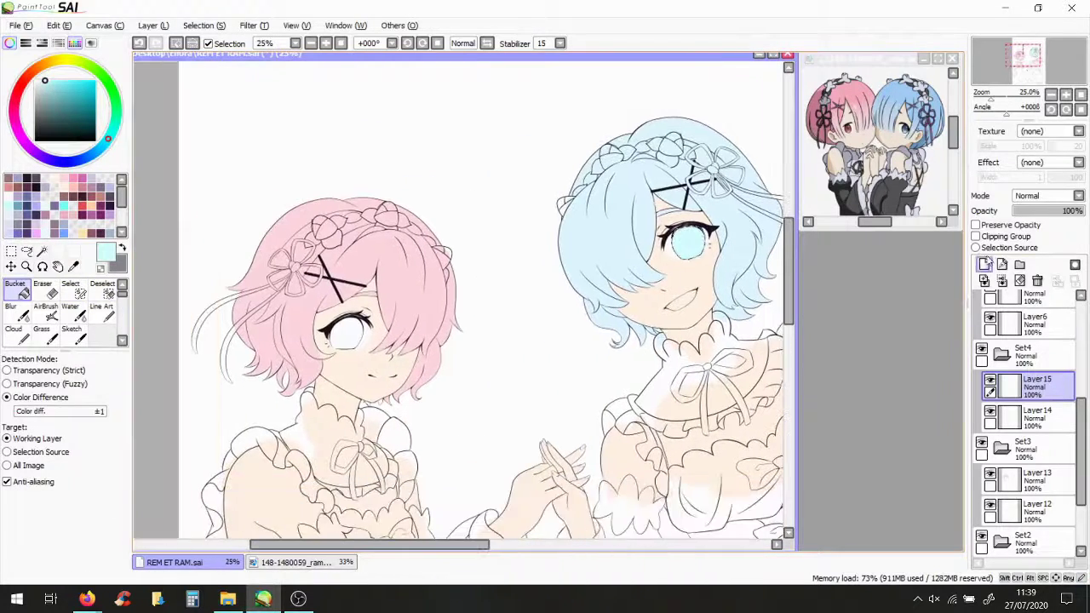
key(ctrl+d)
scroll(268, 388, up, 4)
scroll(272, 473, up, 3)
key(s)
mouse_move(387, 255)
mouse_down()
mouse_move(290, 357)
mouse_move(279, 322)
mouse_move(447, 229)
mouse_move(432, 315)
mouse_up()
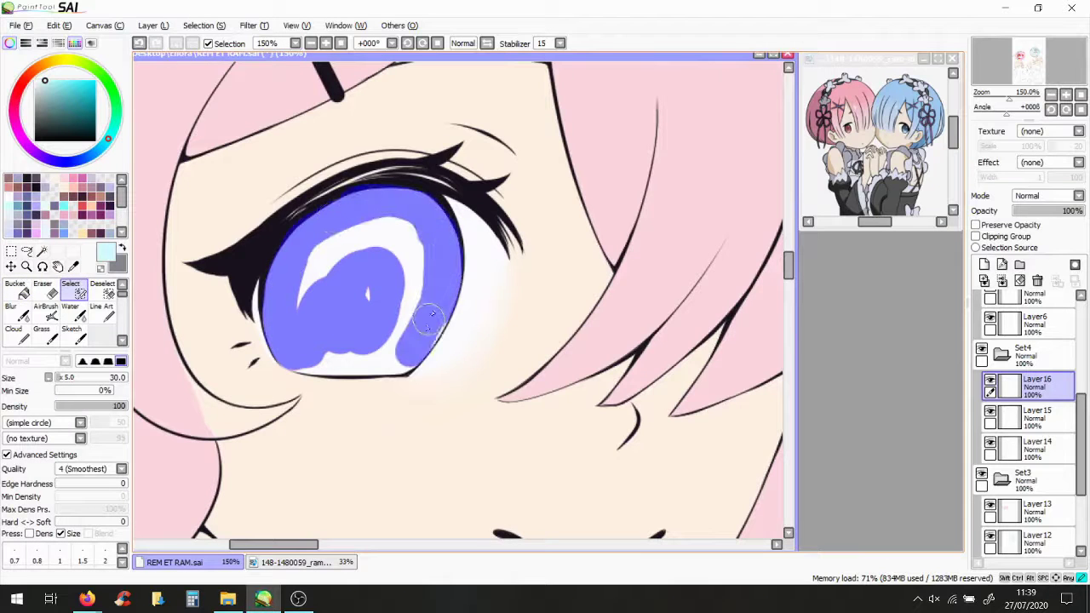
mouse_move(394, 364)
mouse_down()
mouse_move(309, 358)
mouse_move(345, 292)
mouse_up()
key(d)
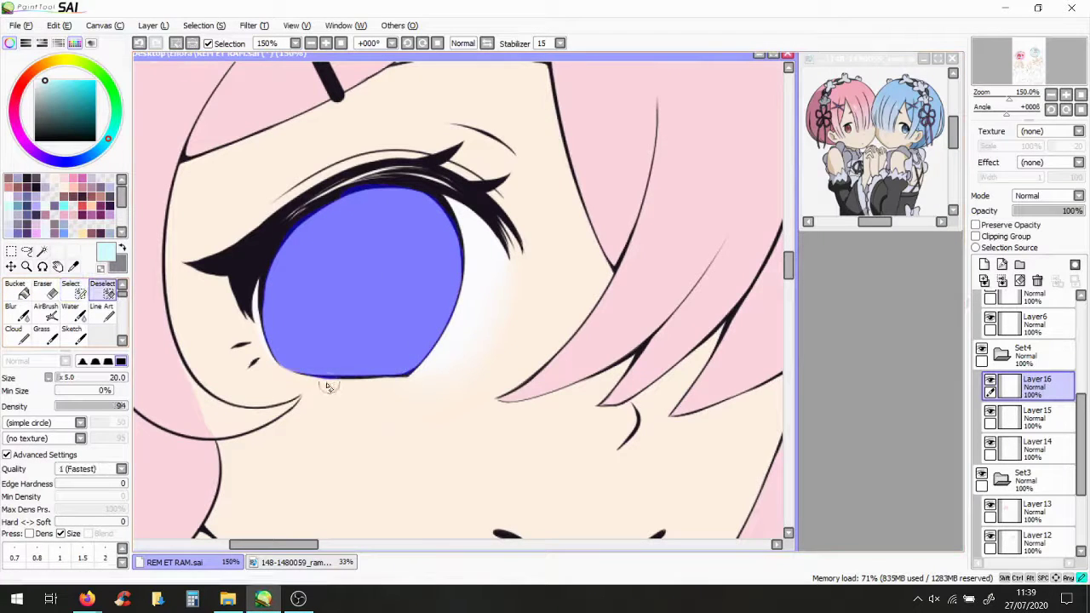
Fill the left girl's iris with the pink sampled from her hair and clear the selection
alt+click(681, 212)
key(b)
click(433, 294)
click(209, 26)
click(213, 43)
Touch up the left girl's flat pink hair colour on Layer13 with the Line Art tool at size 4
scroll(1030, 425, down, 3)
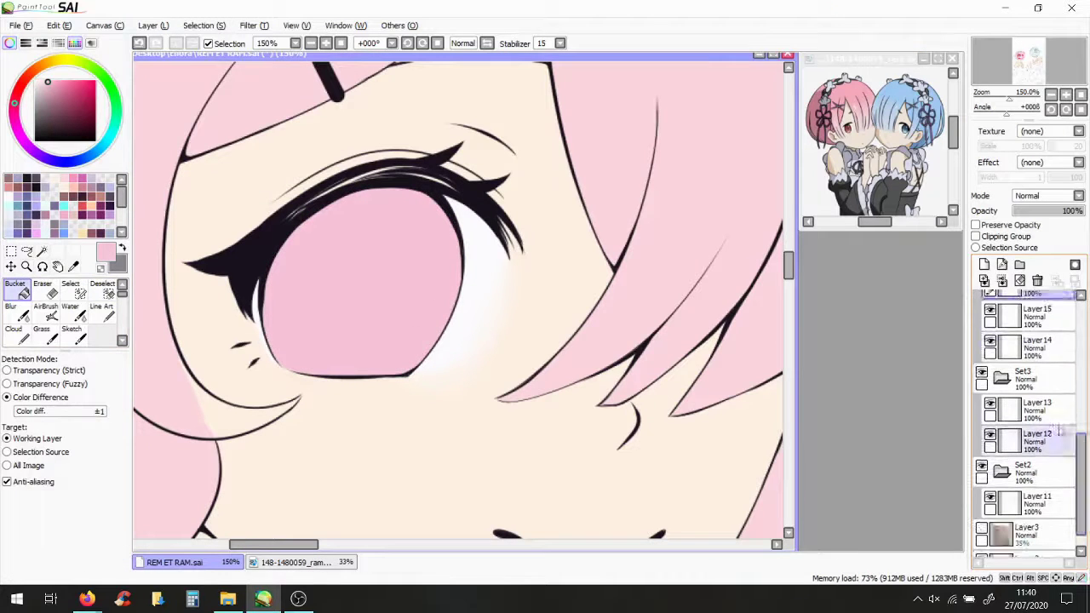
click(1030, 408)
click(102, 313)
scroll(527, 272, up, 2)
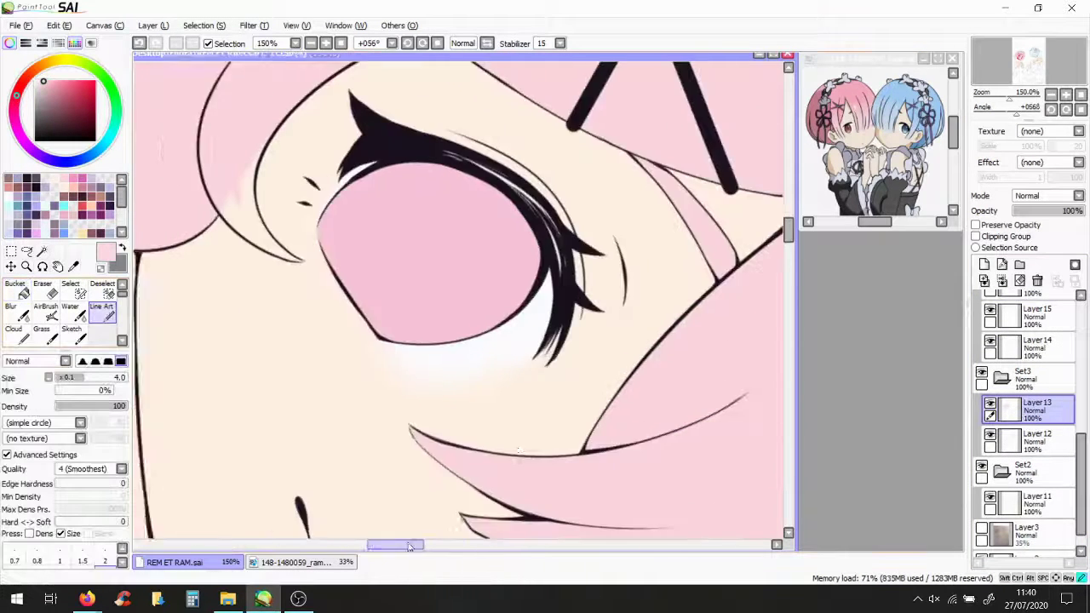
drag(527, 272, 535, 242)
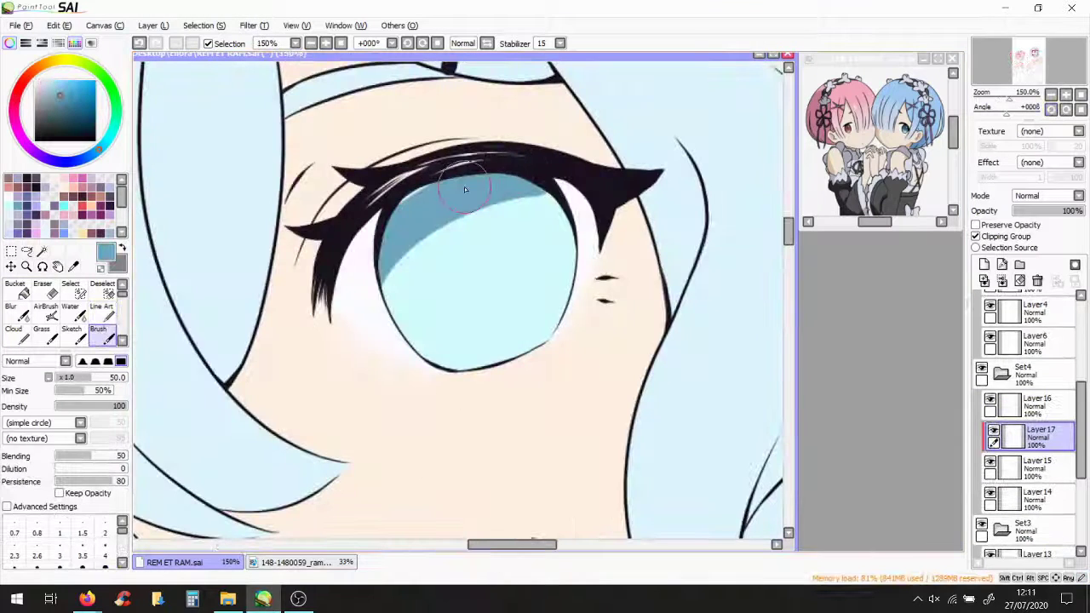
Cover the right girl's iris with medium blue on clipped Layer17 and erase its lower part to a soft, blurred edge
drag(464, 189, 491, 370)
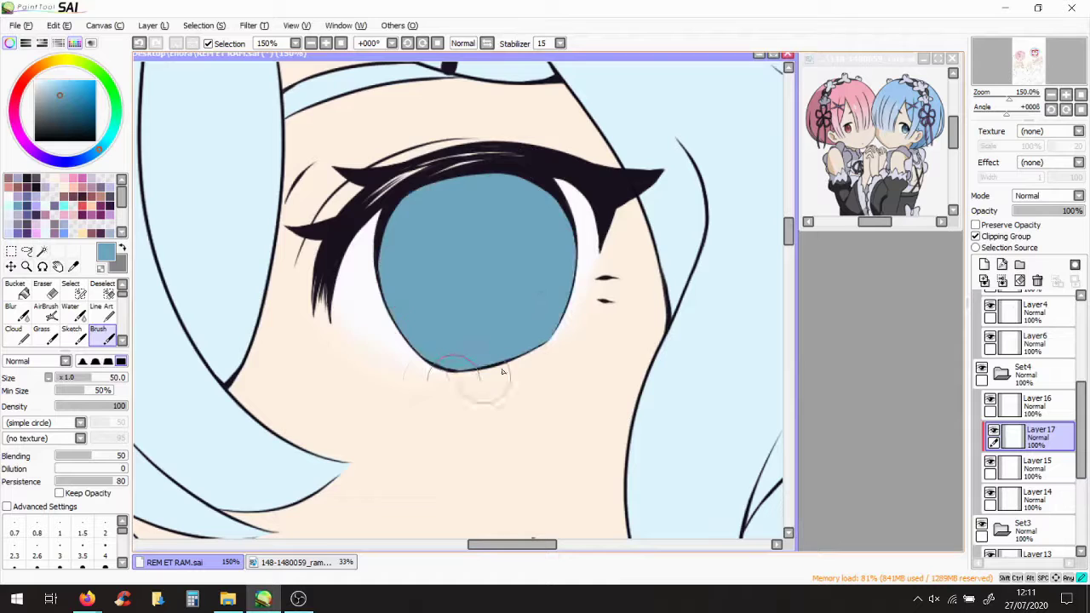
drag(119, 380, 130, 378)
mouse_move(477, 290)
mouse_down()
mouse_move(499, 328)
mouse_move(519, 272)
mouse_up()
click(24, 311)
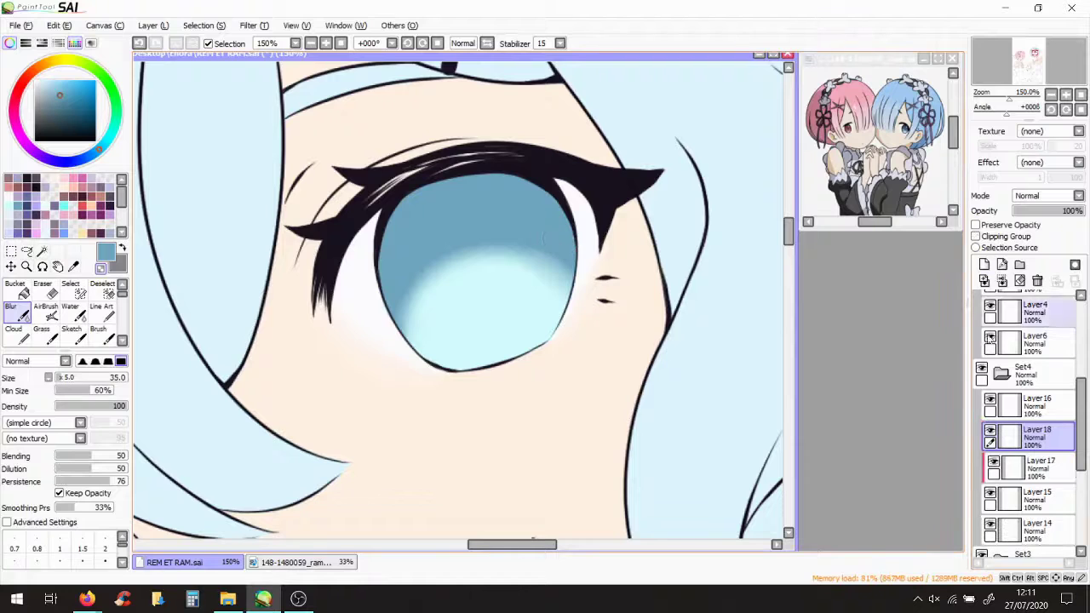
Add a new layer above the blue iris shading and set it as a clipping group
click(984, 264)
drag(604, 332, 400, 400)
click(976, 236)
Airbrush dark blue and a deeper navy over the upper part of the right girl's iris at size 110
click(67, 113)
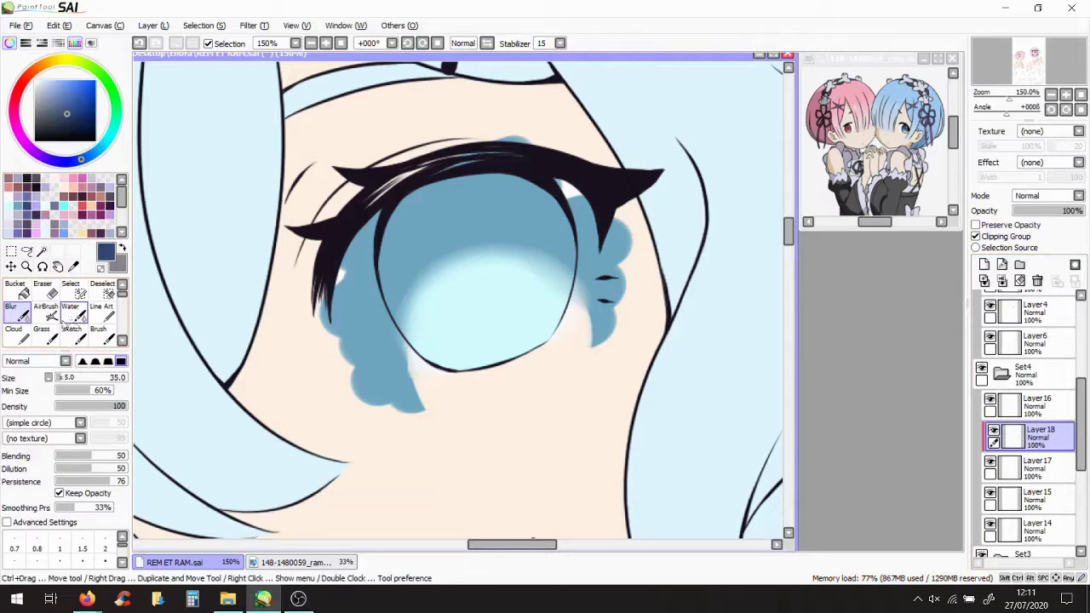
click(46, 311)
mouse_move(477, 187)
mouse_down()
mouse_move(341, 272)
mouse_move(553, 222)
mouse_move(326, 330)
mouse_up()
click(73, 132)
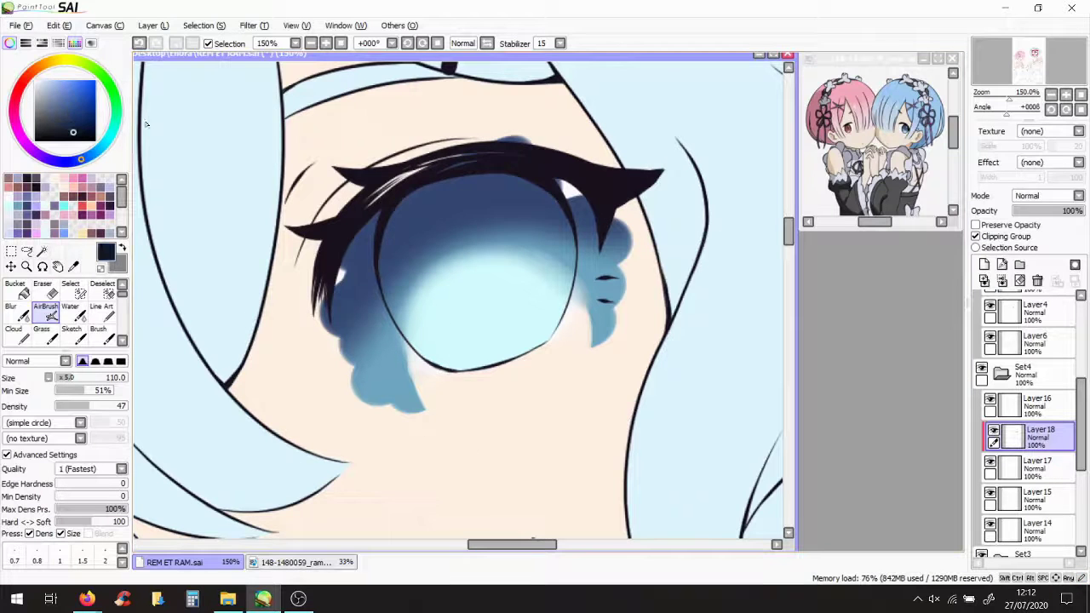
drag(528, 187, 319, 355)
Clip the two blue shading layers to the right girl's iris base layer and sample its pale cyan
click(1043, 467)
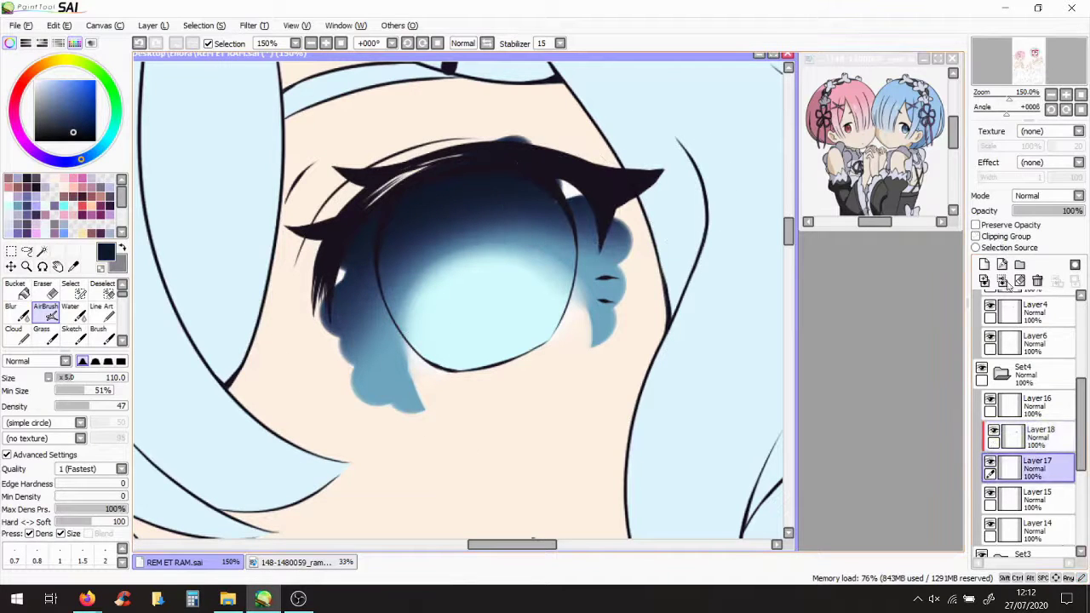
click(1043, 501)
alt+click(413, 298)
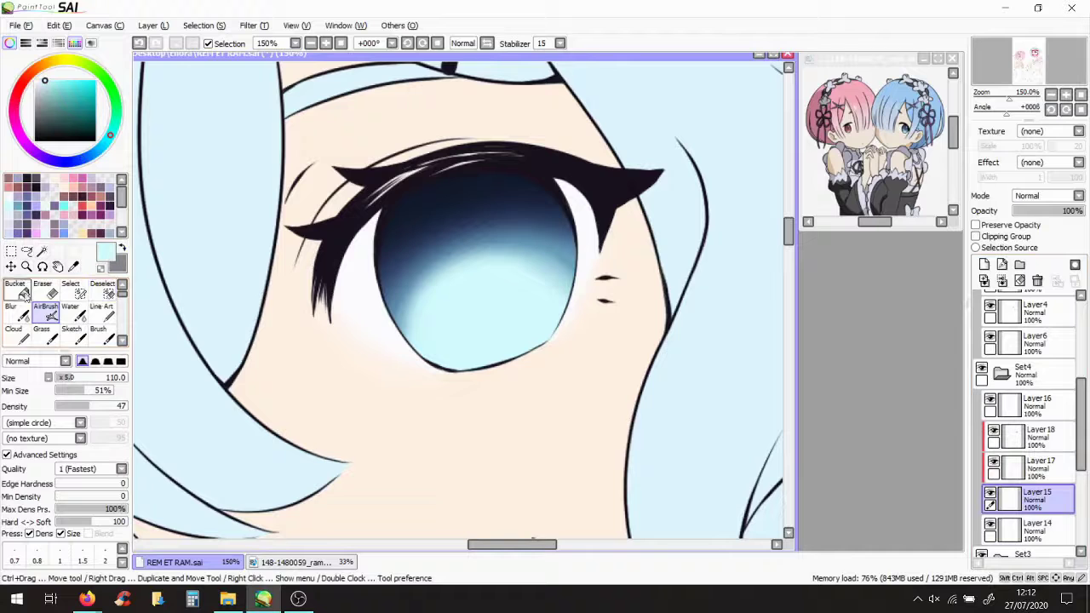
Paint a near-black shadow over the right girl's upper iris and sides on a new clipped layer with the Line Art tool at size 4
click(98, 333)
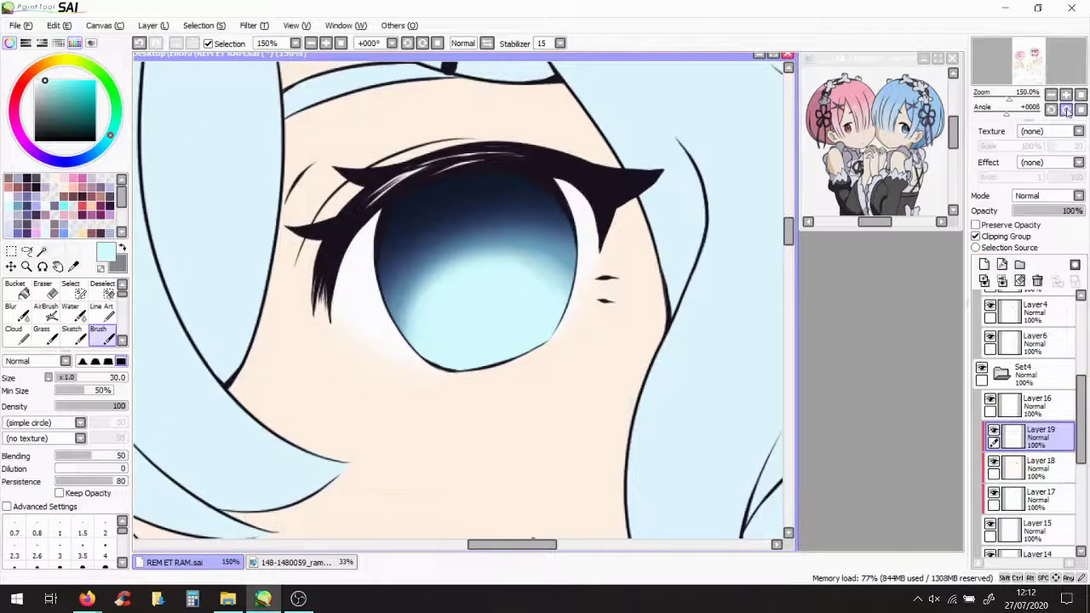
click(1066, 109)
scroll(469, 105, up, 3)
click(102, 308)
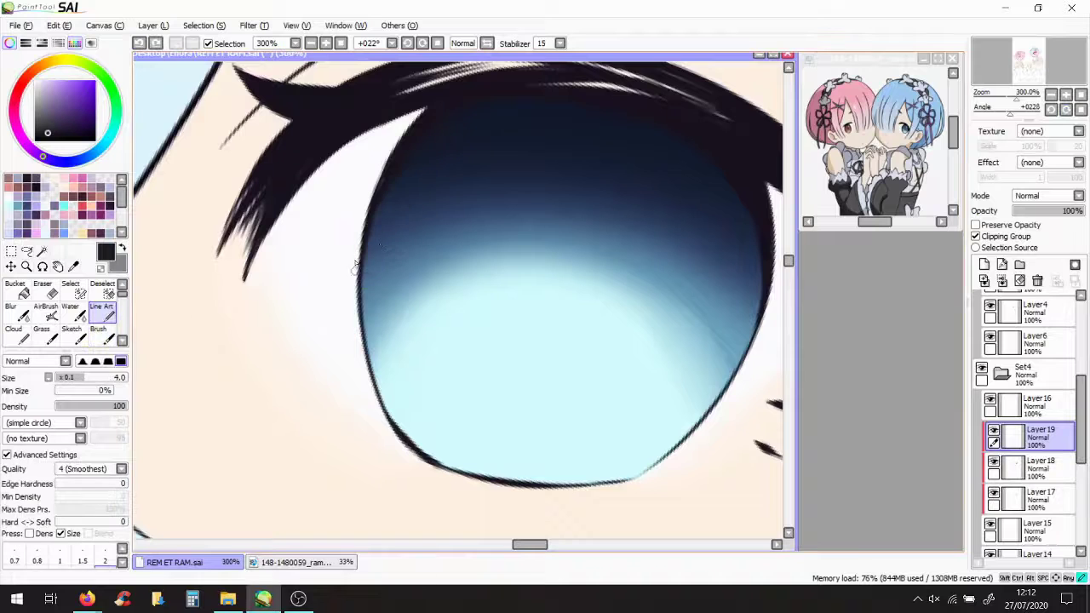
scroll(697, 120, down, 2)
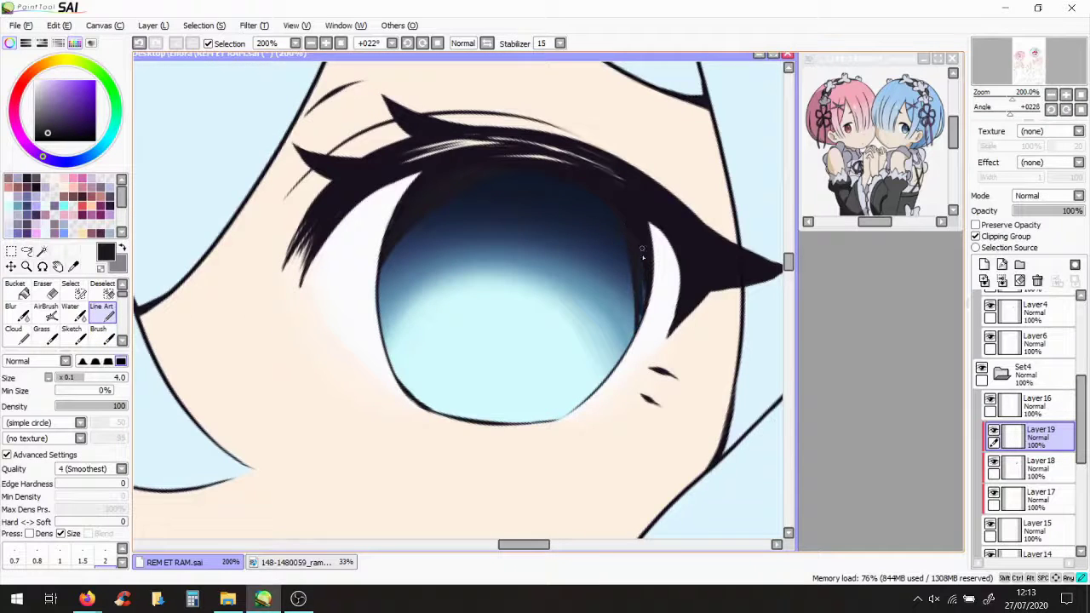
click(1052, 110)
click(473, 182)
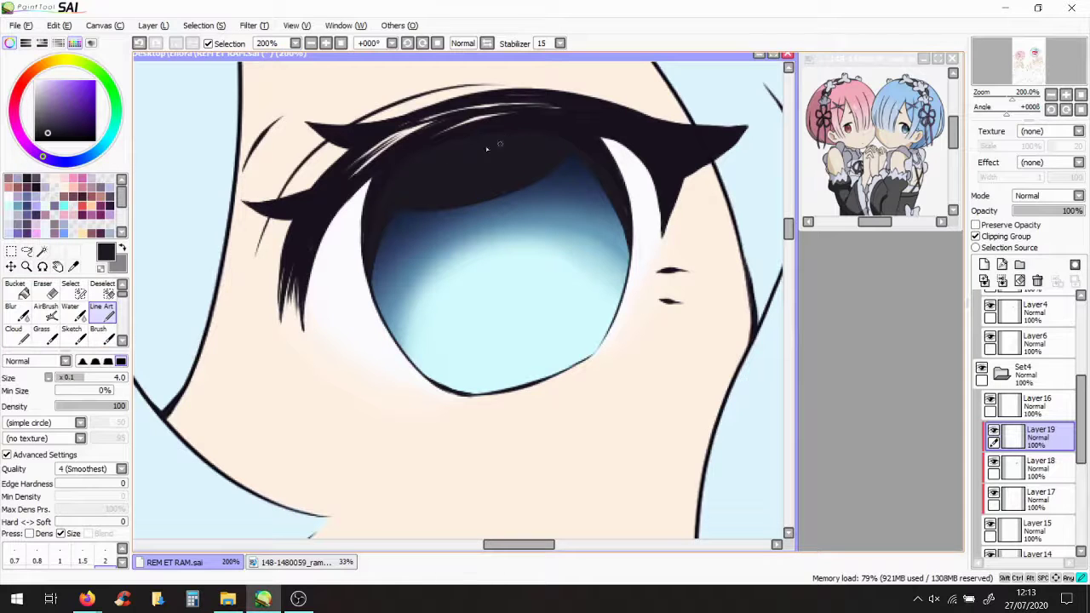
Adjust the iris shadow layer with Hue and Saturation, setting hue to -17 and saturation to +20
click(154, 25)
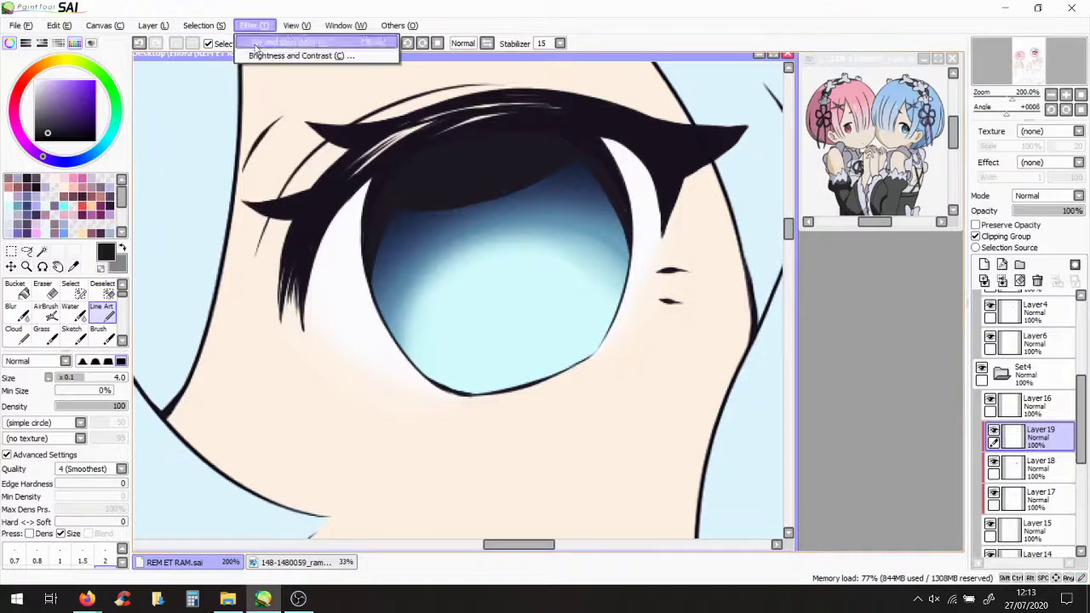
click(281, 39)
click(785, 413)
click(776, 438)
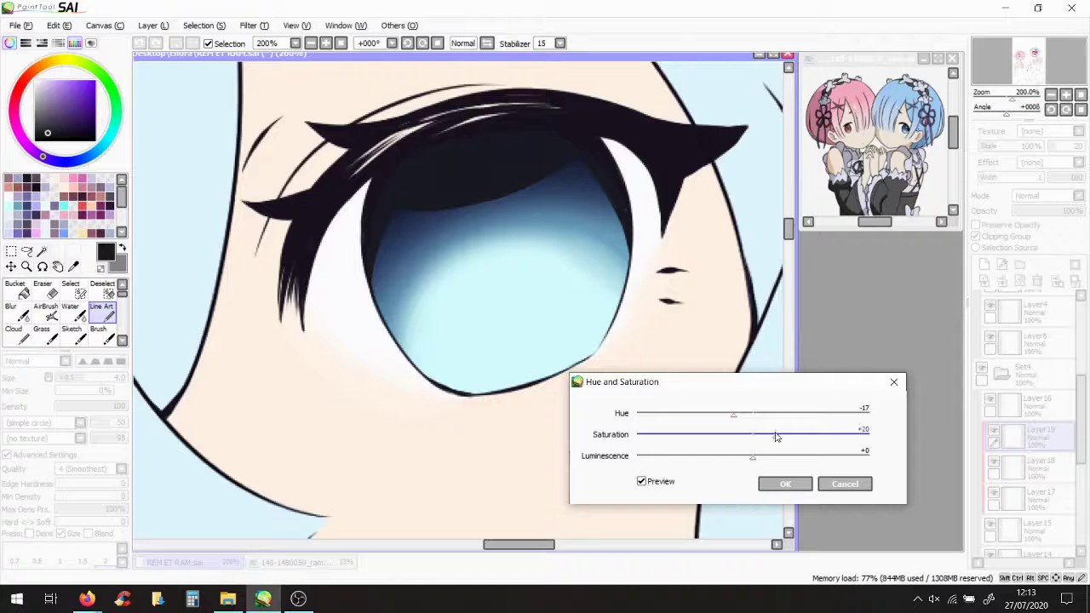
drag(752, 459, 756, 463)
key(Return)
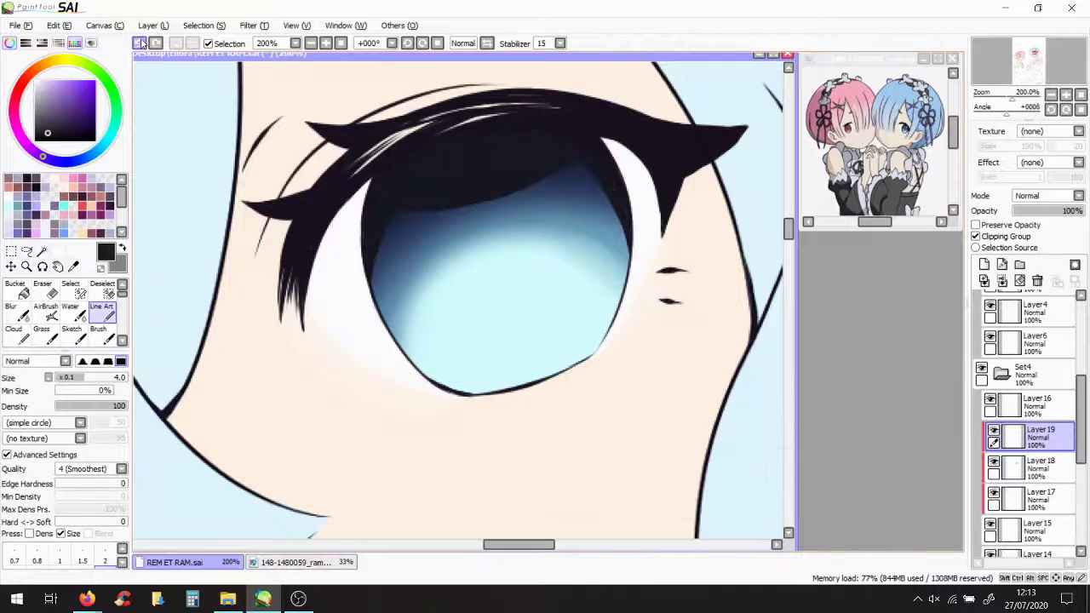
Draw a slanted black oval inside the upper iris shadow on a new clipped layer, using the Line Art tool at size 4
key(b)
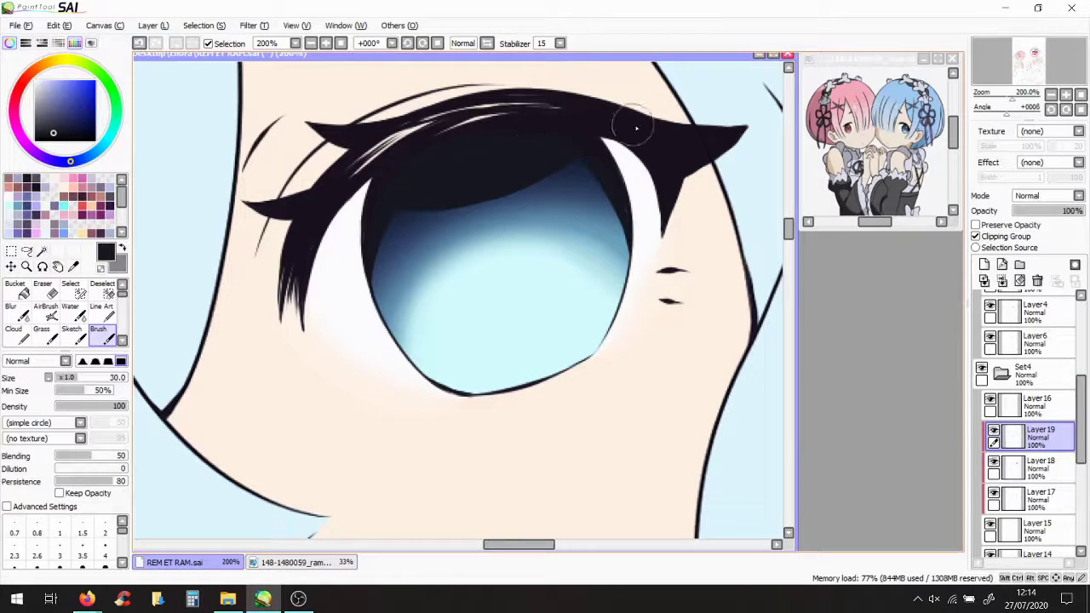
alt+click(638, 128)
key(ctrl+shift+n)
drag(509, 159, 435, 185)
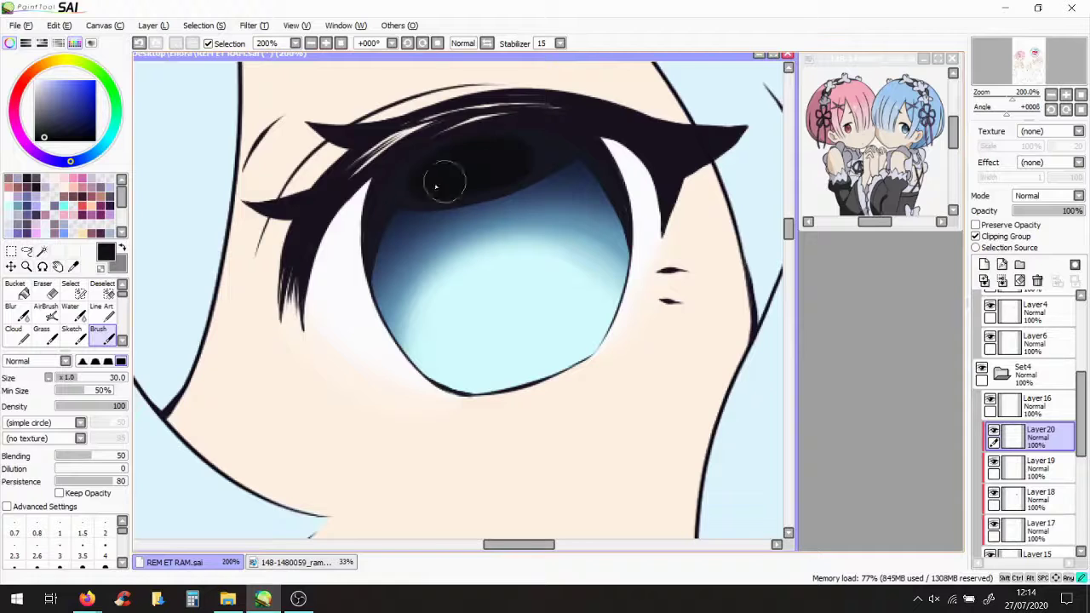
click(141, 43)
key(v)
key(g)
key(v)
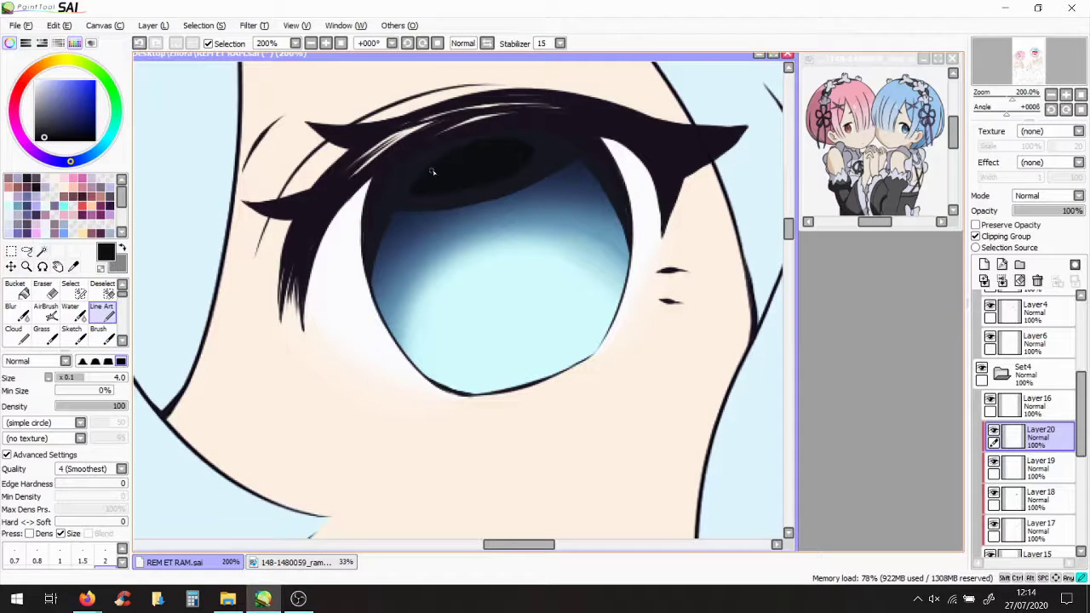
Airbrush a soft pale cyan sheen over the black oval on a new clipped layer and set the layer's opacity to 64%
key(ctrl+shift+n)
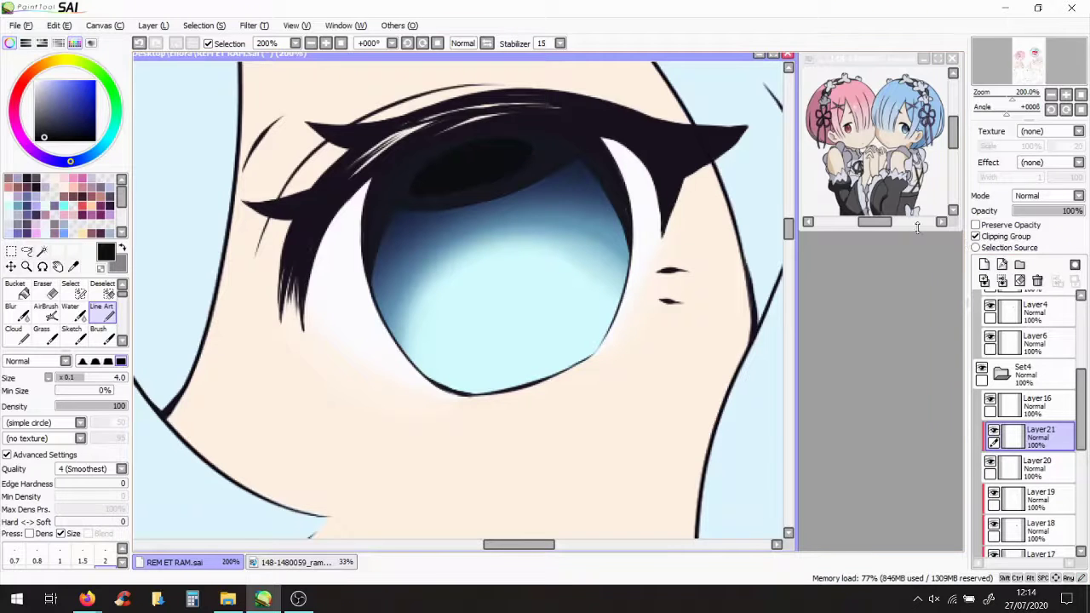
alt+click(502, 332)
key(a)
mouse_move(490, 187)
mouse_down()
mouse_move(298, 129)
mouse_move(460, 175)
mouse_up()
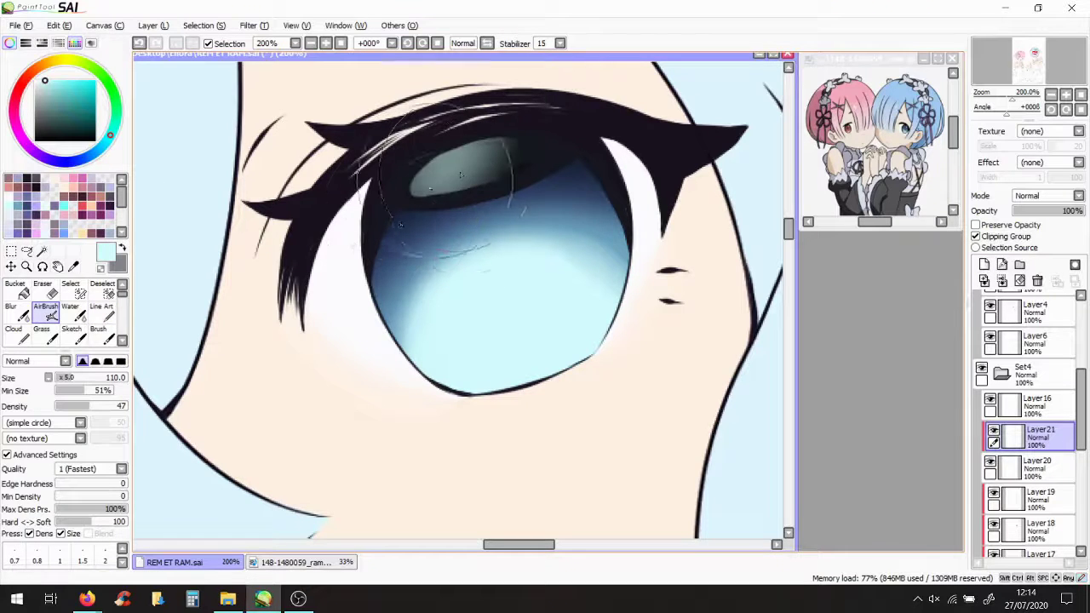
click(1058, 210)
click(1035, 467)
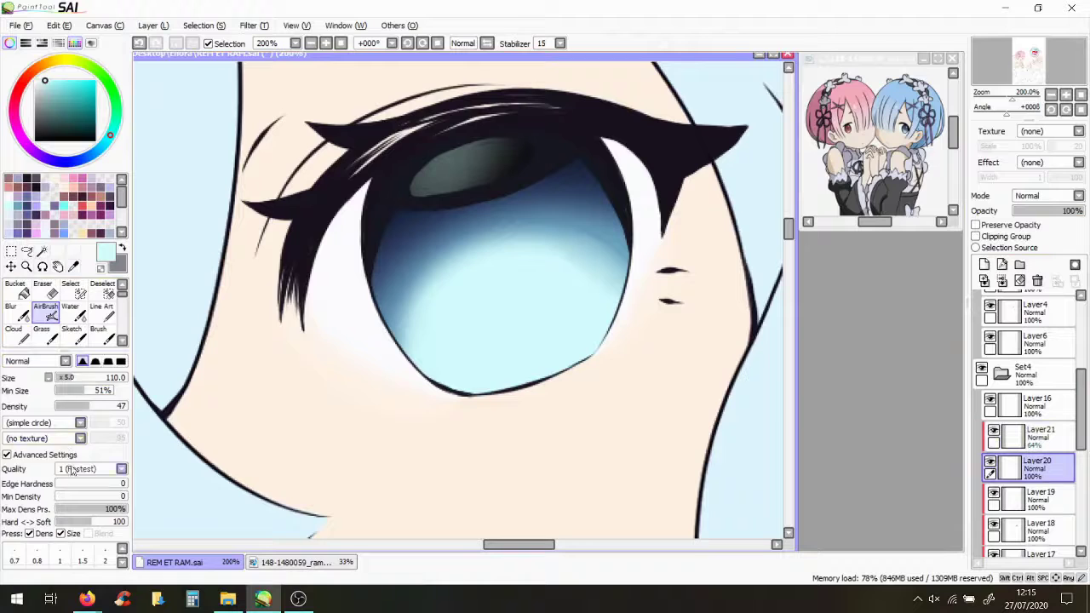
key(alt)
alt+click(530, 162)
key(l)
click(1039, 434)
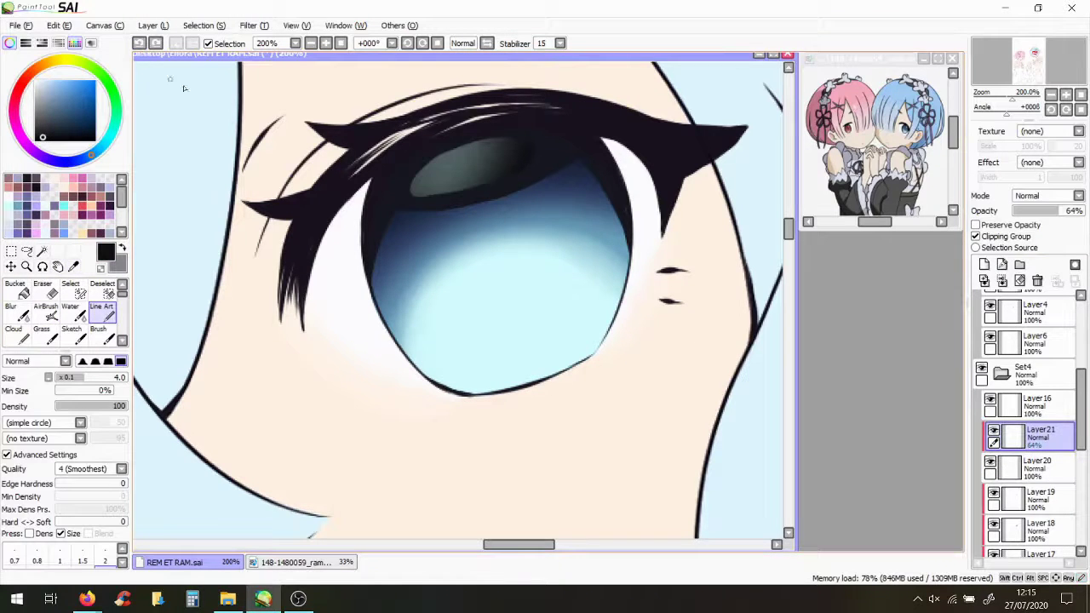
click(1034, 466)
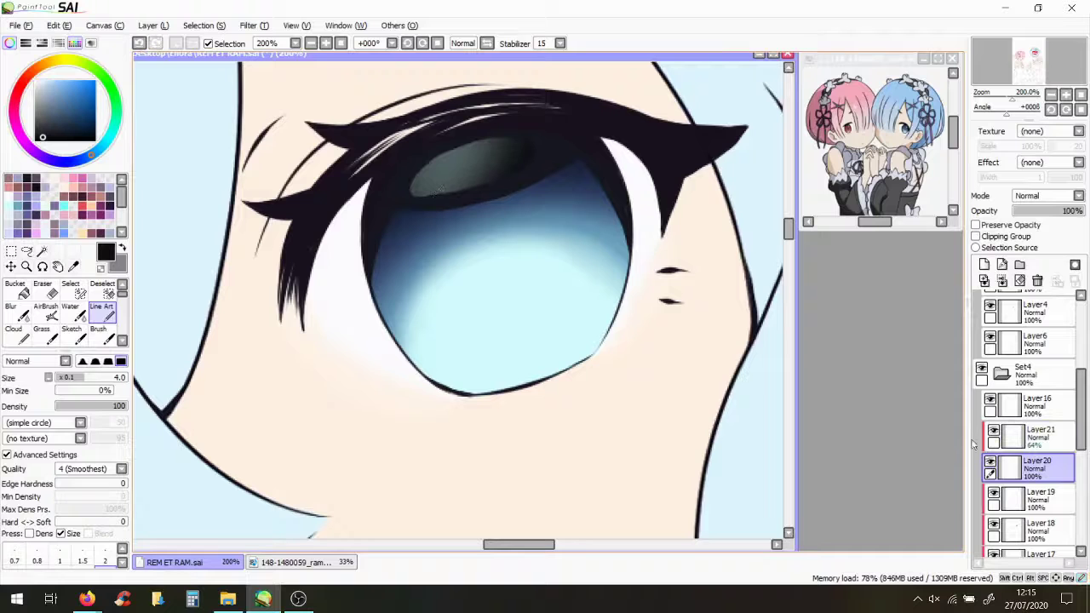
Set the oval's sheen layer to Luminosity blending at 41% opacity
click(1034, 435)
click(1048, 196)
click(1043, 252)
drag(1057, 210, 1042, 211)
scroll(604, 342, down, 5)
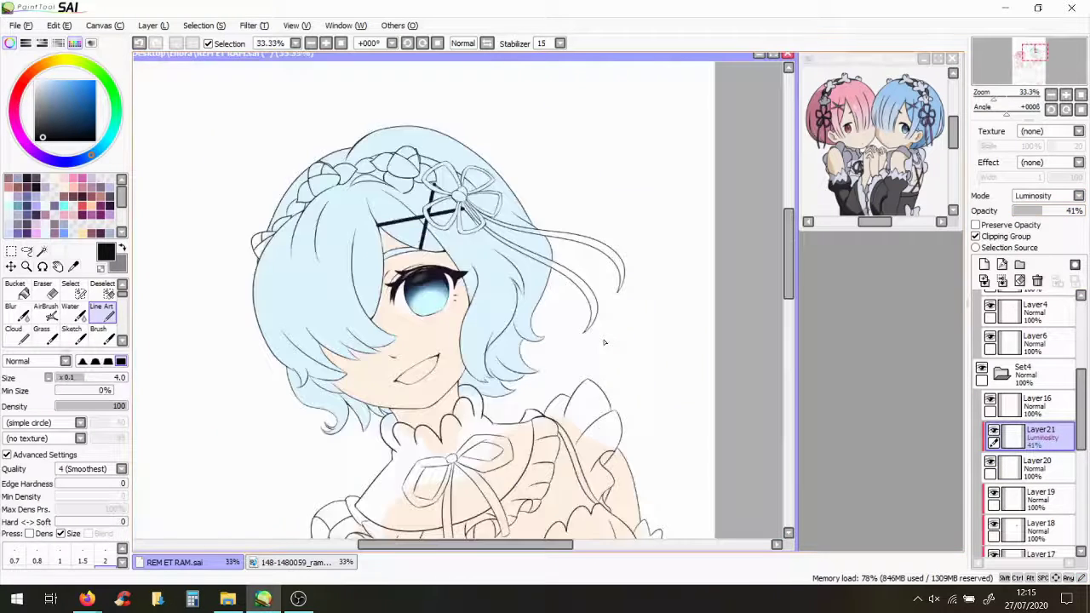
scroll(461, 310, up, 4)
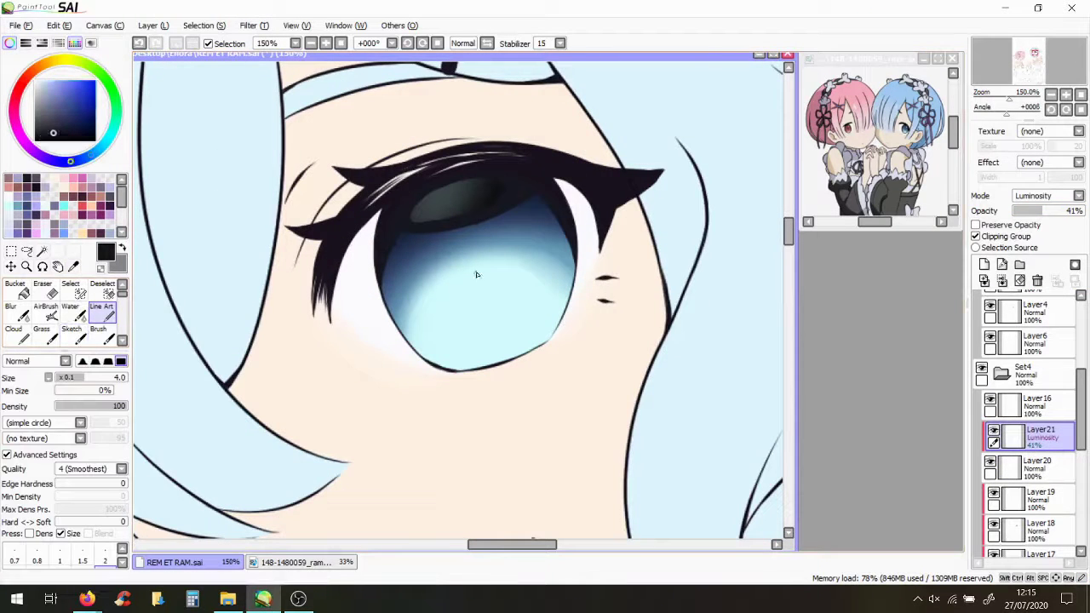
Draw a near-black oval pupil on a new layer and short dark dashes radiating around it on an Overlay layer above
click(1034, 466)
click(984, 264)
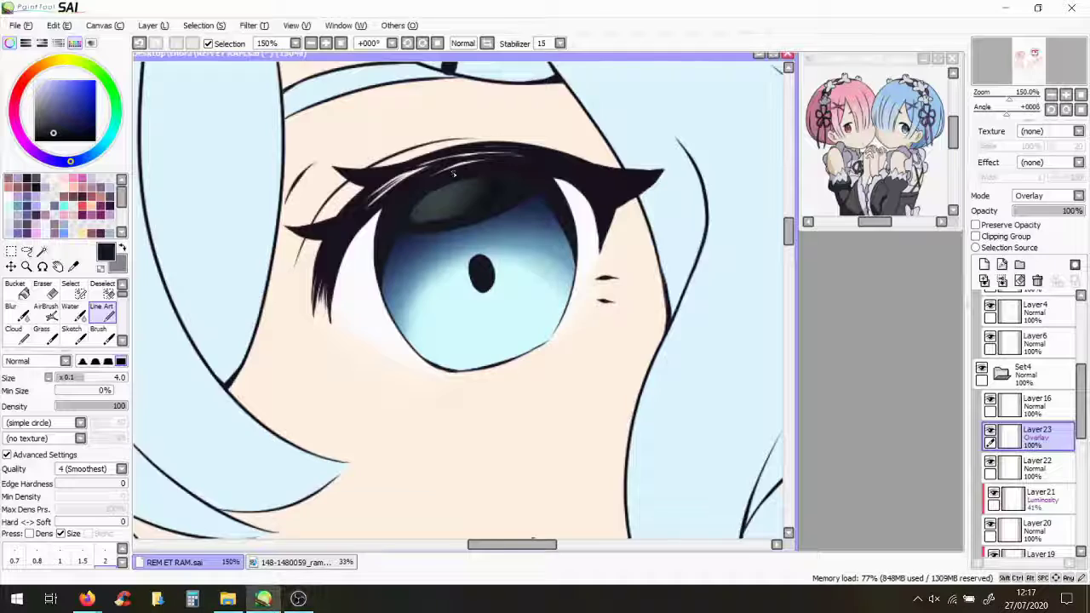
scroll(401, 220, up, 2)
drag(373, 192, 405, 212)
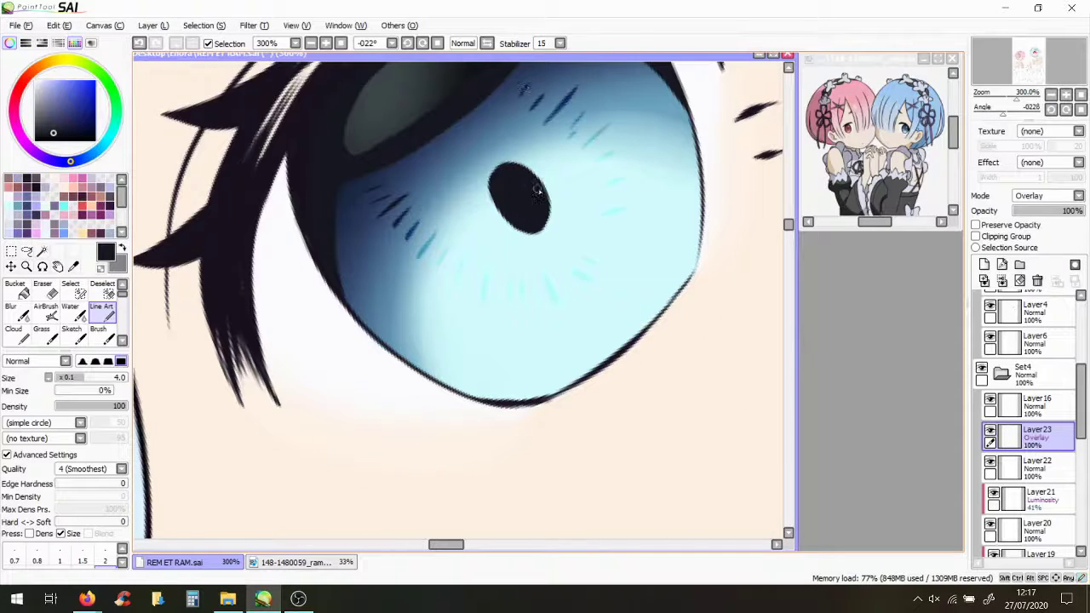
click(154, 24)
click(202, 118)
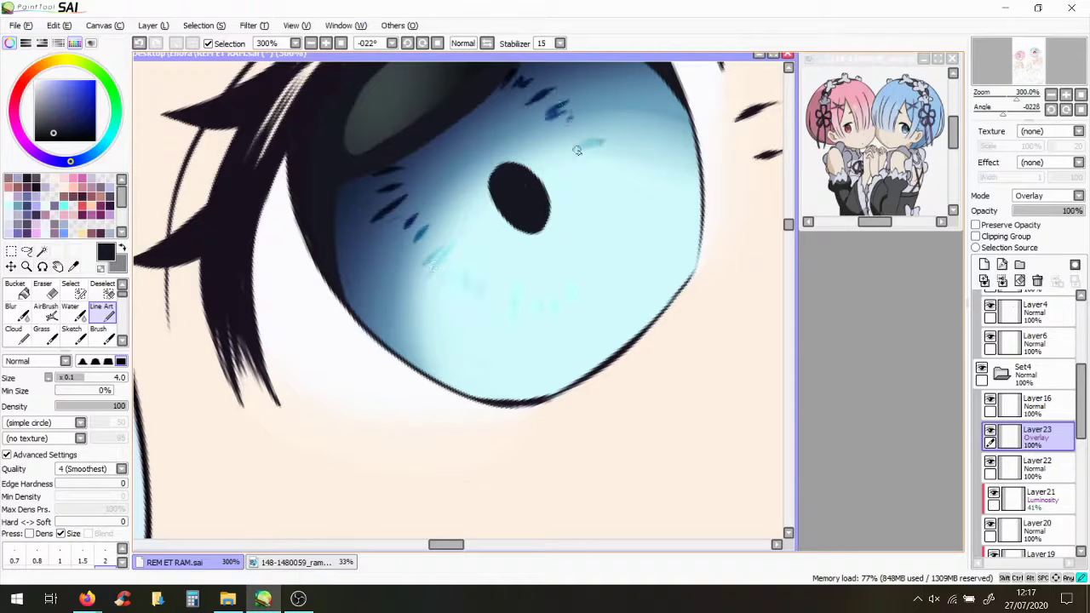
scroll(607, 174, down, 4)
scroll(494, 317, up, 2)
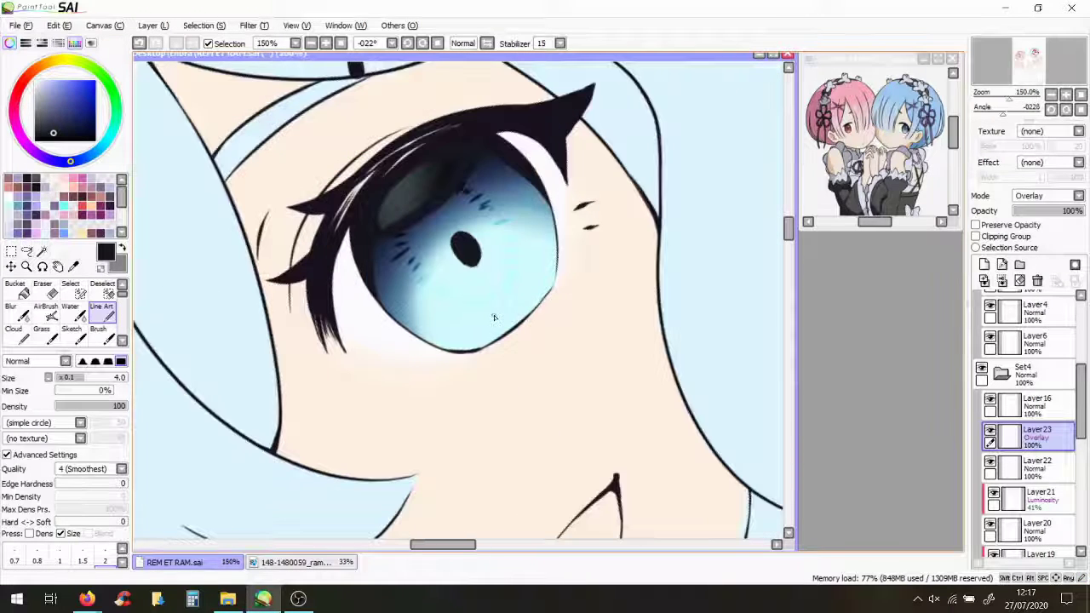
Draw peach strokes around the pupil on a new Overlay layer and pale yellow strokes on a second Overlay layer above
click(985, 279)
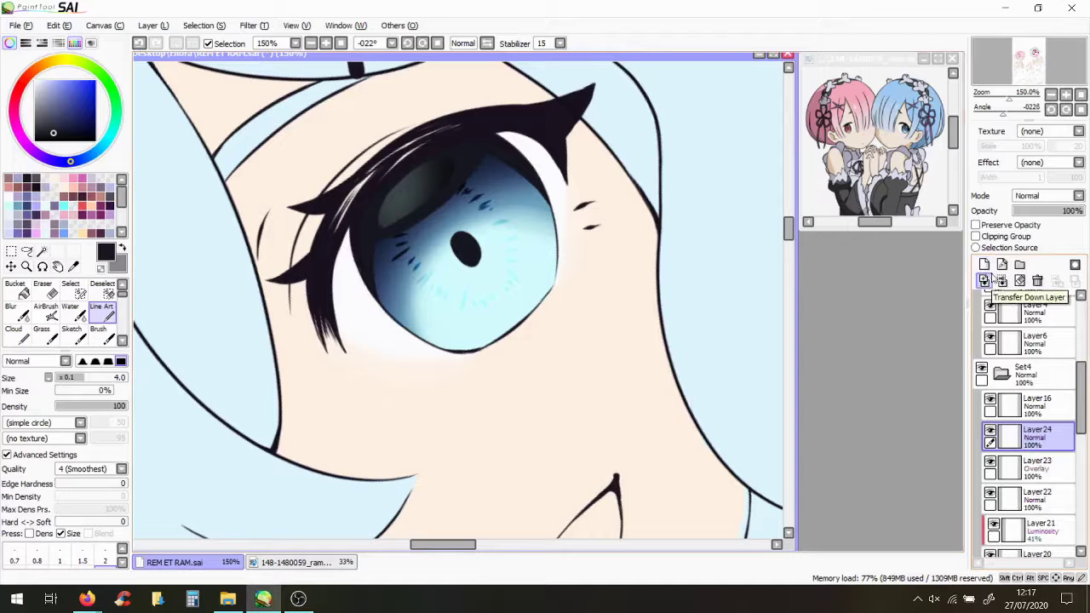
click(83, 181)
click(1048, 195)
click(1043, 231)
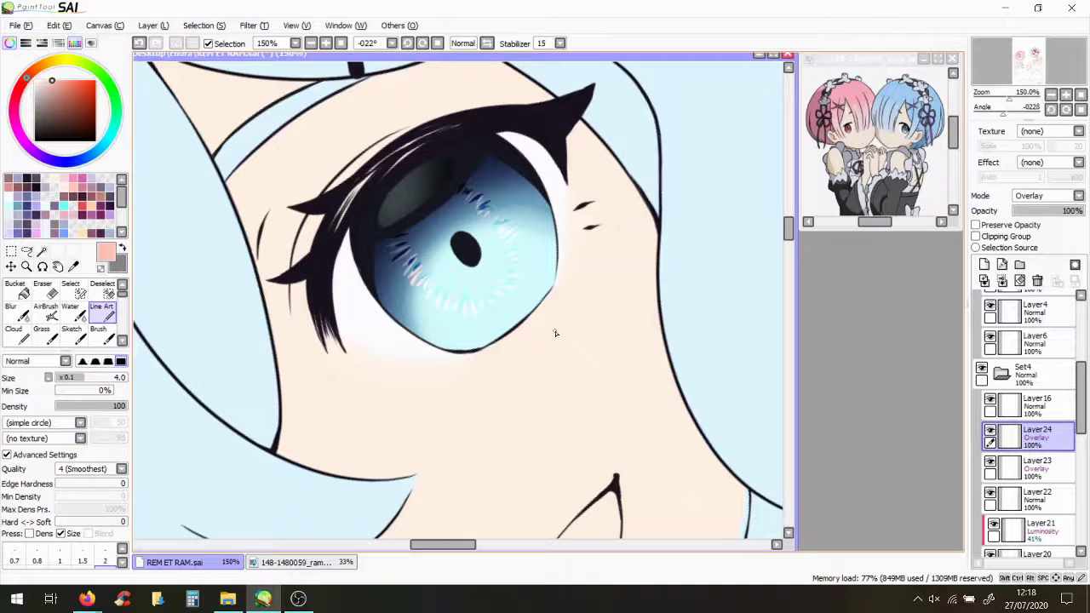
click(985, 265)
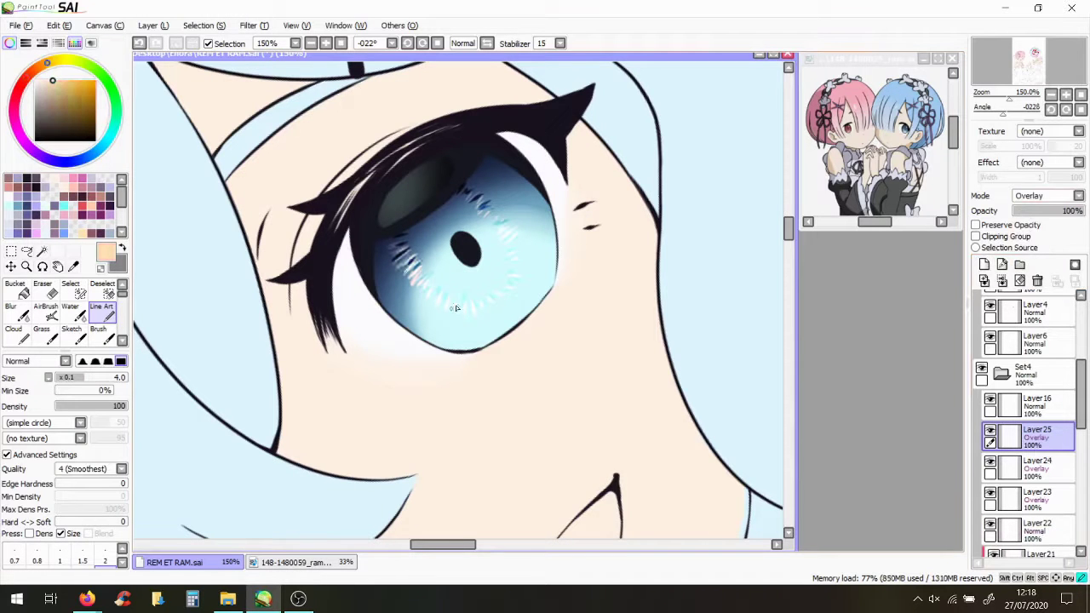
scroll(488, 226, down, 4)
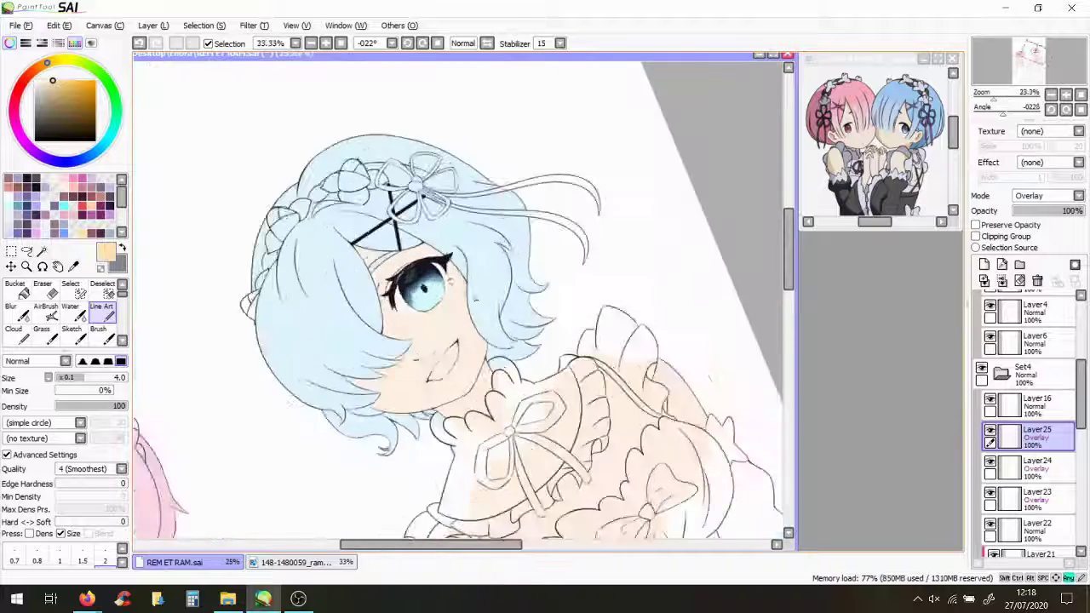
Draw a pale yellow arc across the lower iris on a new Screen layer and airbrush a soft glow over the area
scroll(595, 384, up, 6)
click(985, 265)
click(1047, 196)
click(1043, 221)
drag(496, 393, 681, 237)
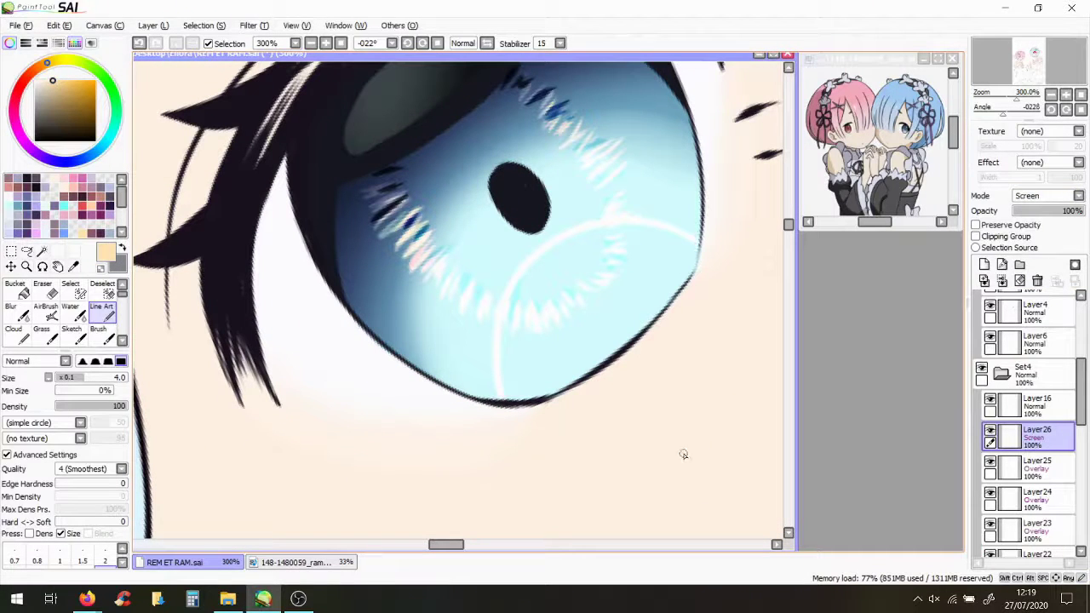
key(v)
scroll(532, 332, down, 4)
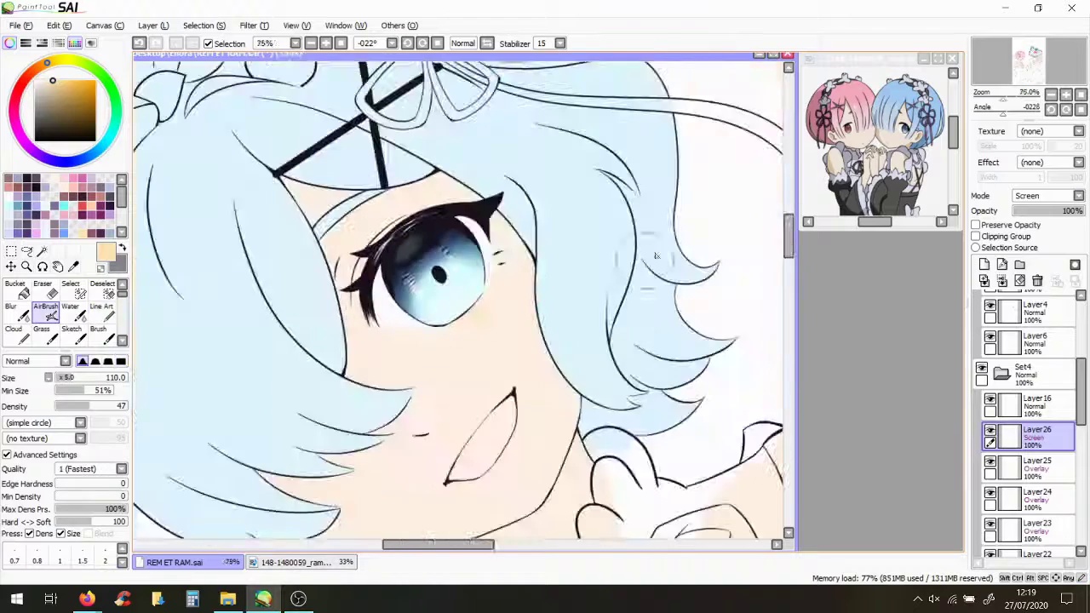
Draw small white highlight spots beside the pupil and along the iris edge on a new topmost layer with the Line Art tool
scroll(542, 298, up, 3)
key(ctrl+shift+n)
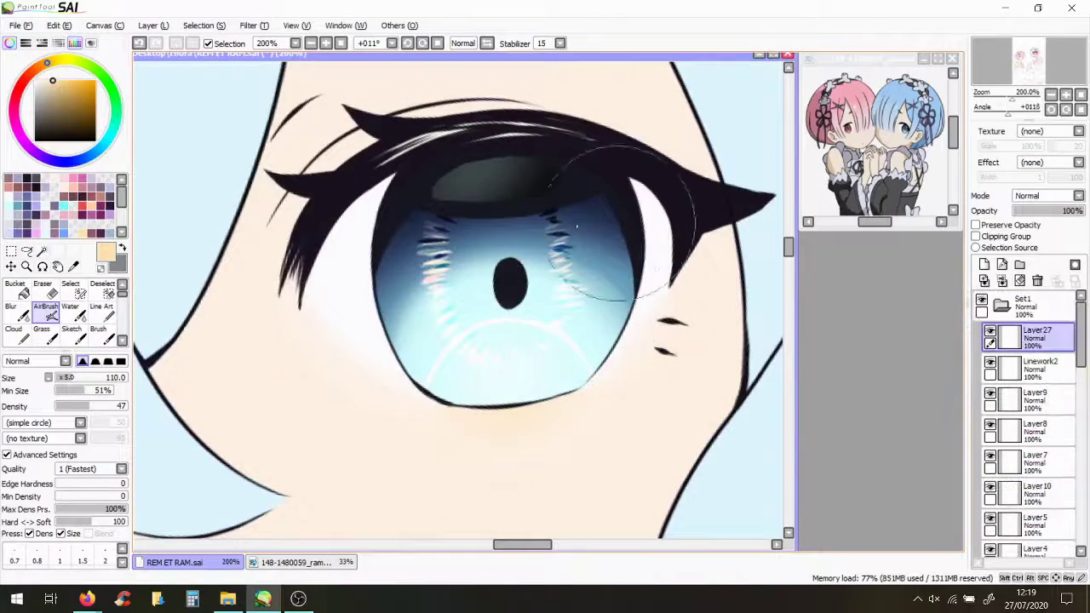
click(34, 81)
click(101, 311)
scroll(459, 298, up, 2)
drag(337, 242, 325, 267)
scroll(319, 267, down, 2)
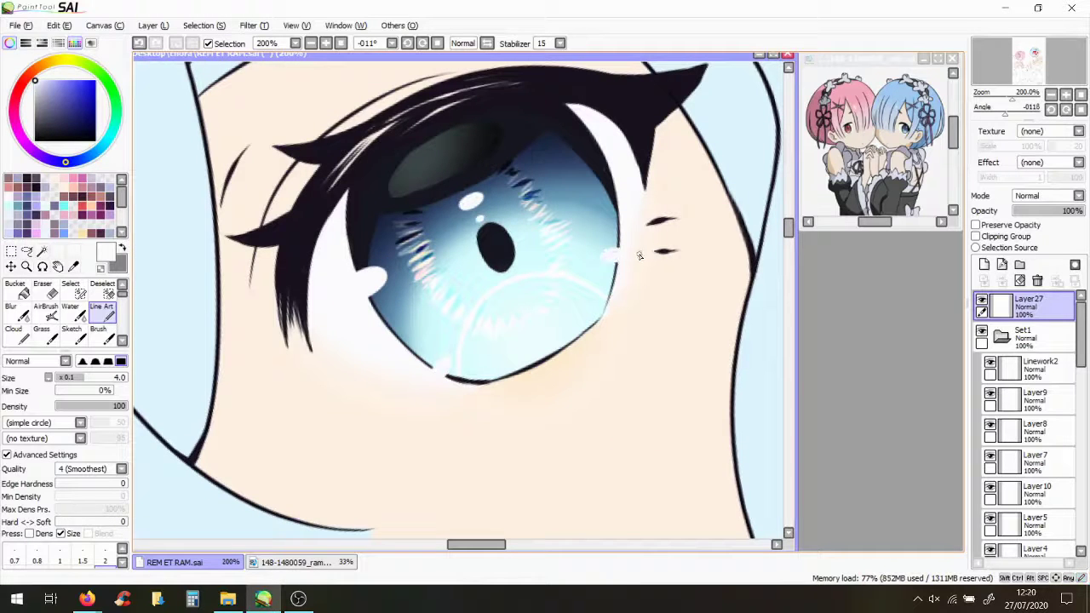
Paint a solid peach oval over the upper iris on a new layer above the Screen arc layer
drag(1081, 361, 1082, 425)
click(1034, 383)
key(ctrl+shift+n)
click(74, 179)
click(98, 334)
drag(468, 162, 401, 195)
drag(473, 202, 442, 170)
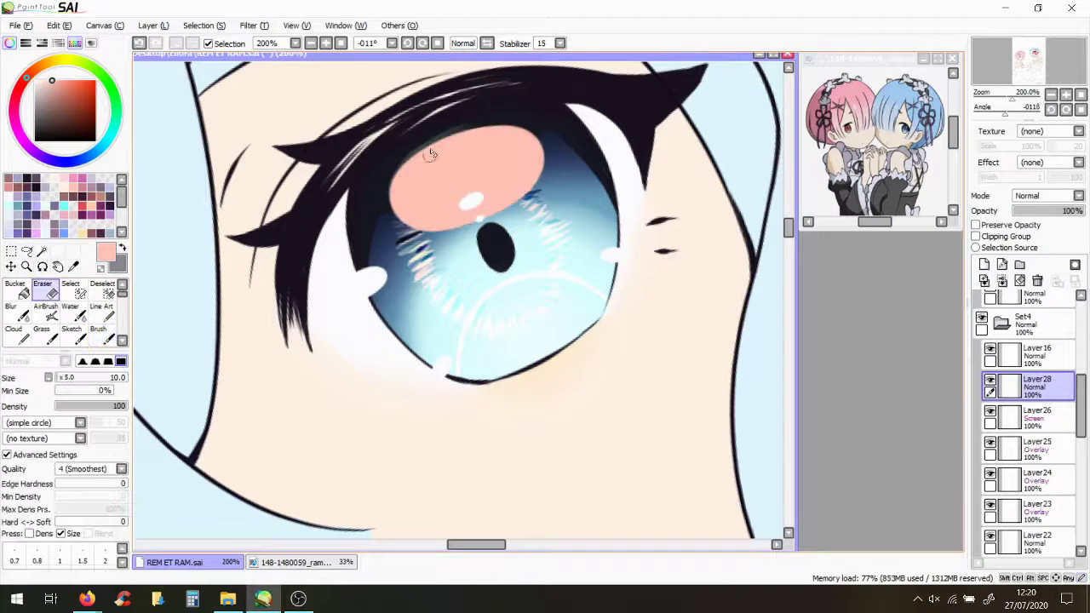
Erase two vertical strips through the peach oval and blur its lower edge into the iris with the Blur tool at size 35
drag(490, 127, 492, 179)
click(11, 308)
drag(400, 196, 545, 205)
Try Luminosity blending on the peach reflection layer, return it to Normal and set its opacity to 30%
click(1048, 195)
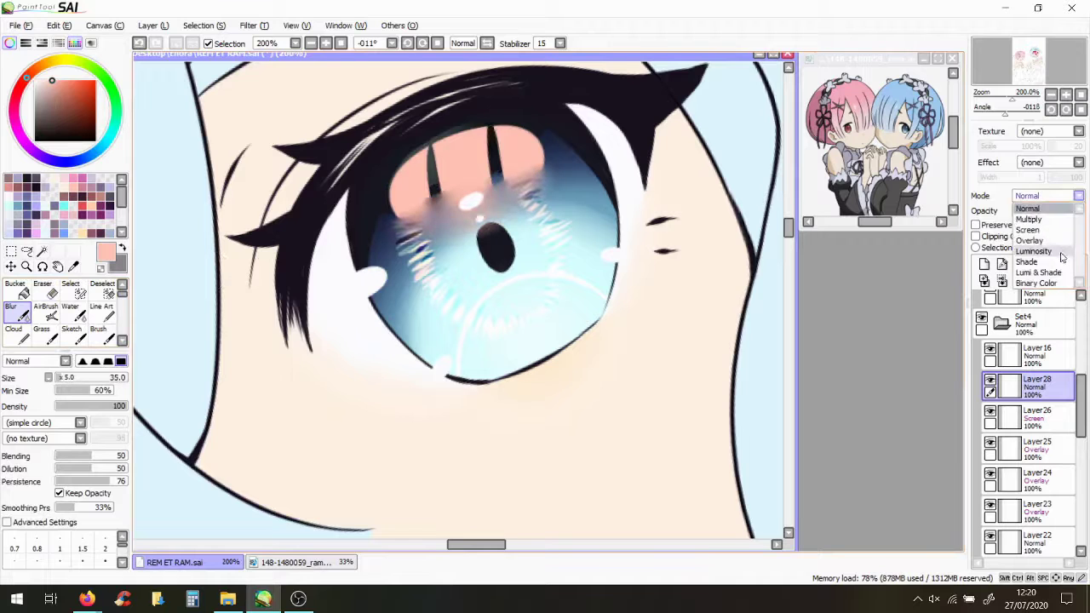
click(1056, 254)
click(1048, 196)
click(1039, 207)
drag(1082, 211, 1035, 213)
key(ctrl+minus)
key(ctrl+minus)
key(ctrl+minus)
key(ctrl+plus)
key(ctrl+plus)
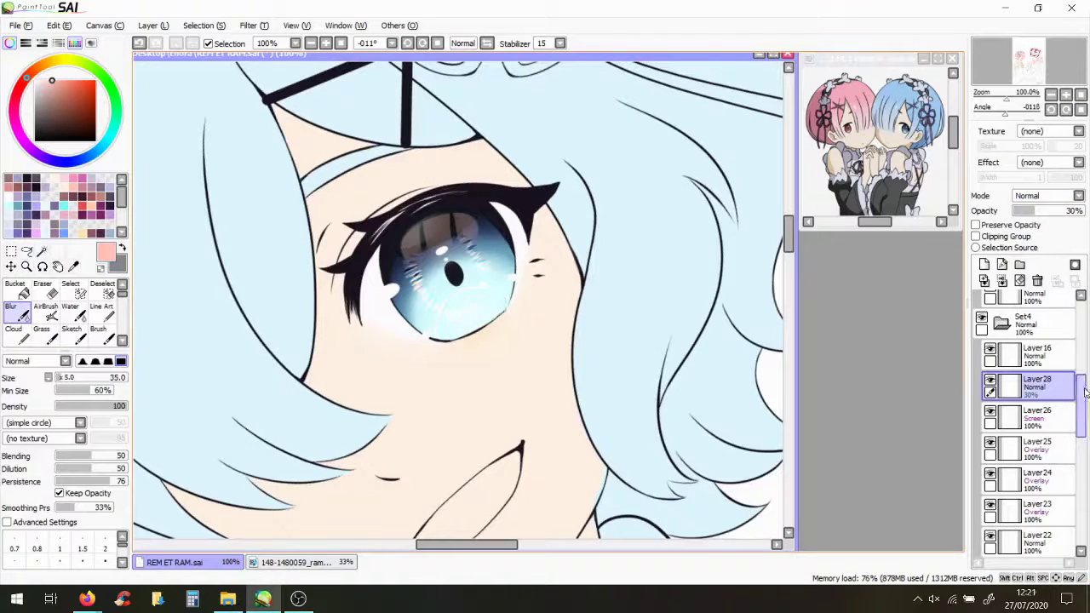
Shift the peach reflection layer's hue to -36 and saturation to +31 with the Hue and Saturation filter
scroll(989, 444, down, 1)
click(248, 26)
click(281, 38)
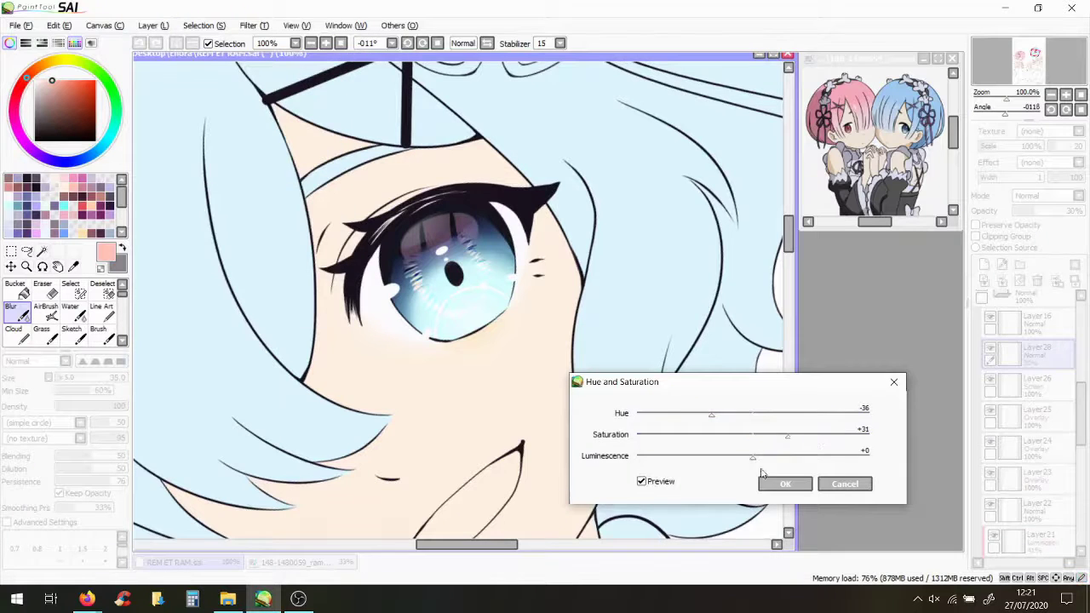
click(785, 483)
key(ctrl+minus)
key(ctrl+minus)
key(ctrl+minus)
key(ctrl+plus)
key(ctrl+plus)
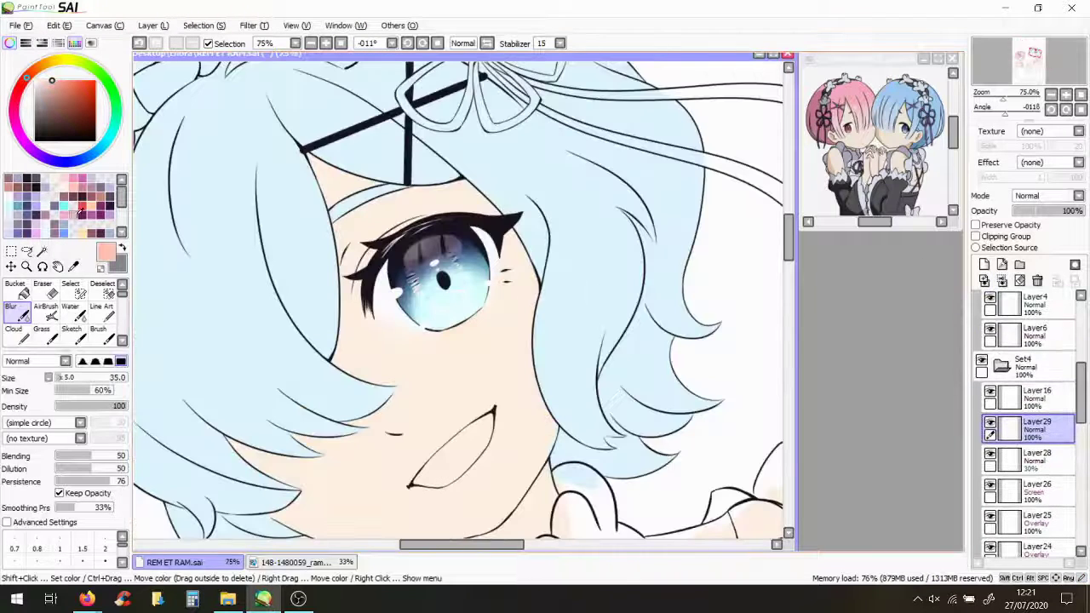
Add a new layer clipped directly above Layer15, set to Luminosity blending at 4% opacity
click(80, 210)
click(46, 312)
drag(1035, 429, 1051, 510)
scroll(1043, 502, up, 3)
click(1047, 195)
click(1041, 241)
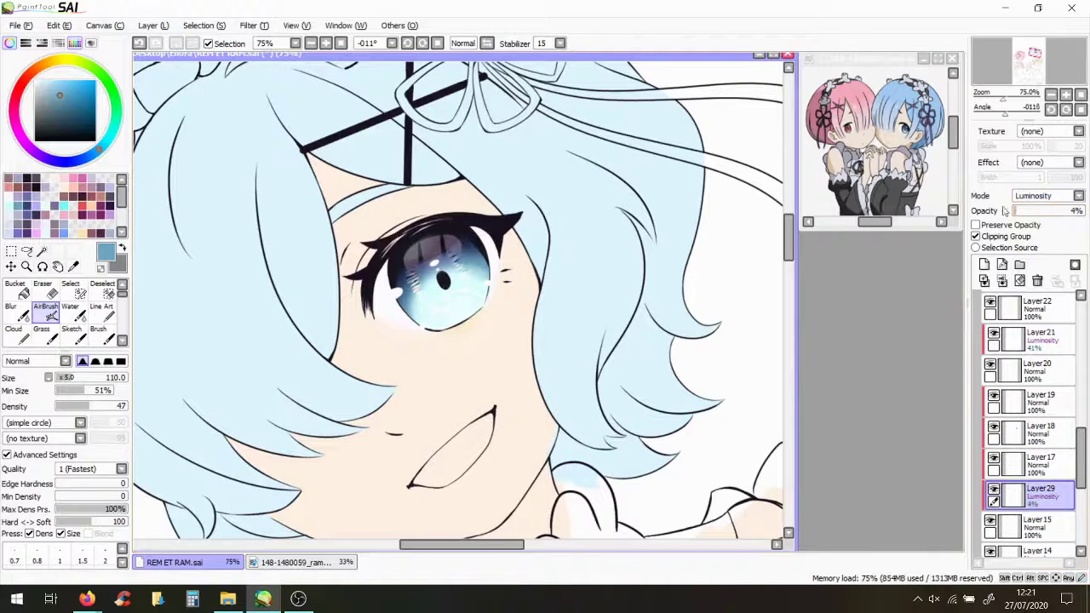
Try a different blending mode on the peach reflection layer
scroll(1031, 409, down, 3)
click(1034, 394)
click(1078, 196)
click(1033, 251)
scroll(826, 321, down, 2)
scroll(825, 321, up, 1)
key(ctrl+e)
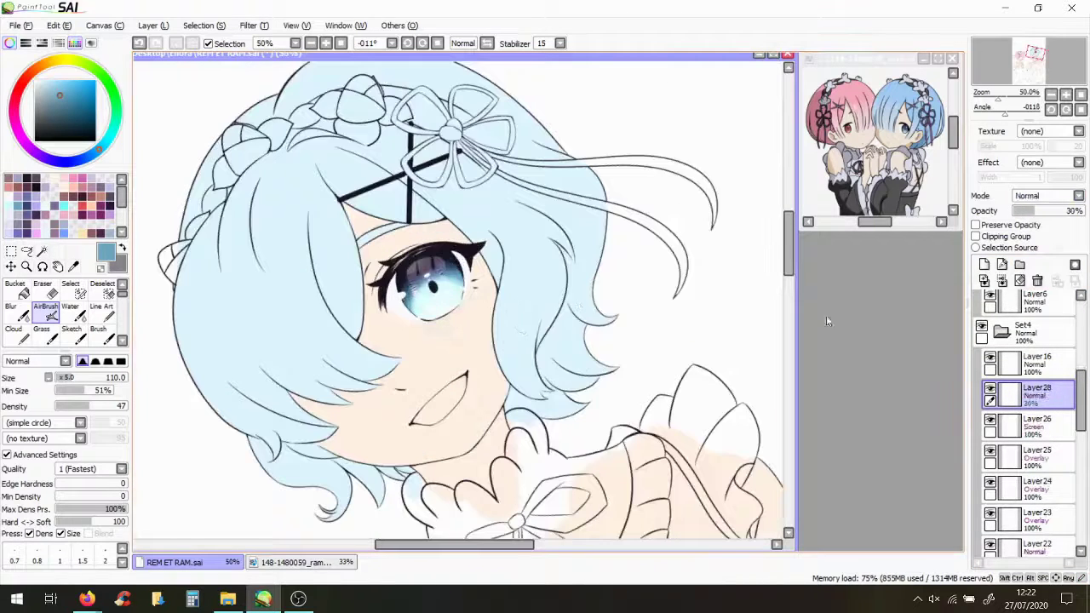
Paint orange on both sides of the eye white with Brush size 30 on a new layer above Layer14, blurring the lower edges
scroll(1030, 408, down, 3)
click(1035, 439)
scroll(412, 298, up, 3)
click(99, 332)
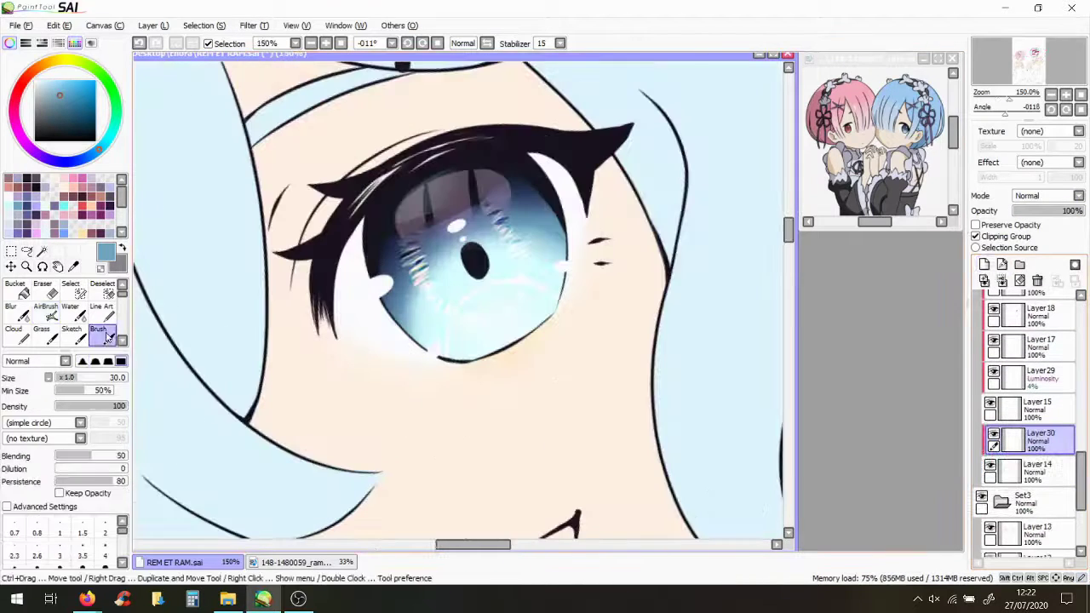
drag(366, 223, 354, 366)
drag(536, 160, 579, 209)
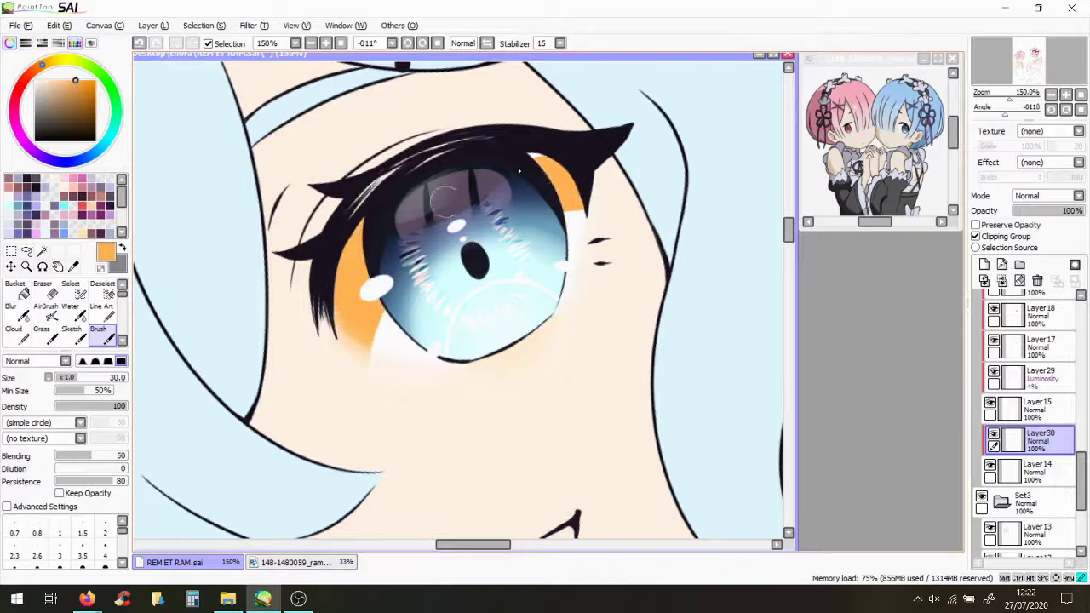
click(15, 309)
drag(323, 332, 409, 409)
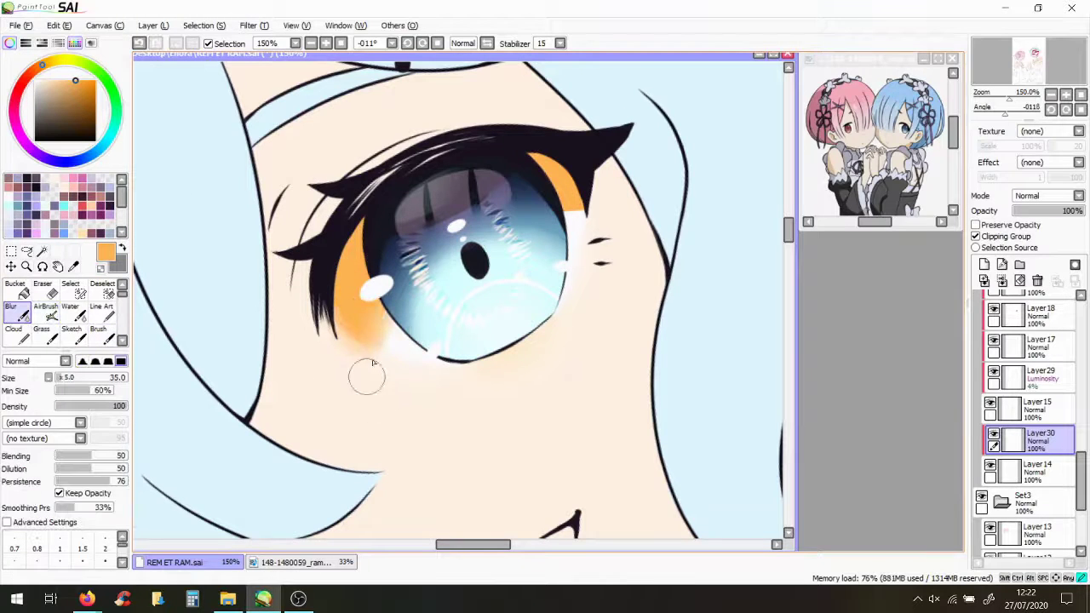
key(ctrl+z)
Airbrush muted purple over the orange eye white shading on a new layer clipped to it
click(985, 264)
click(46, 312)
drag(306, 256, 341, 357)
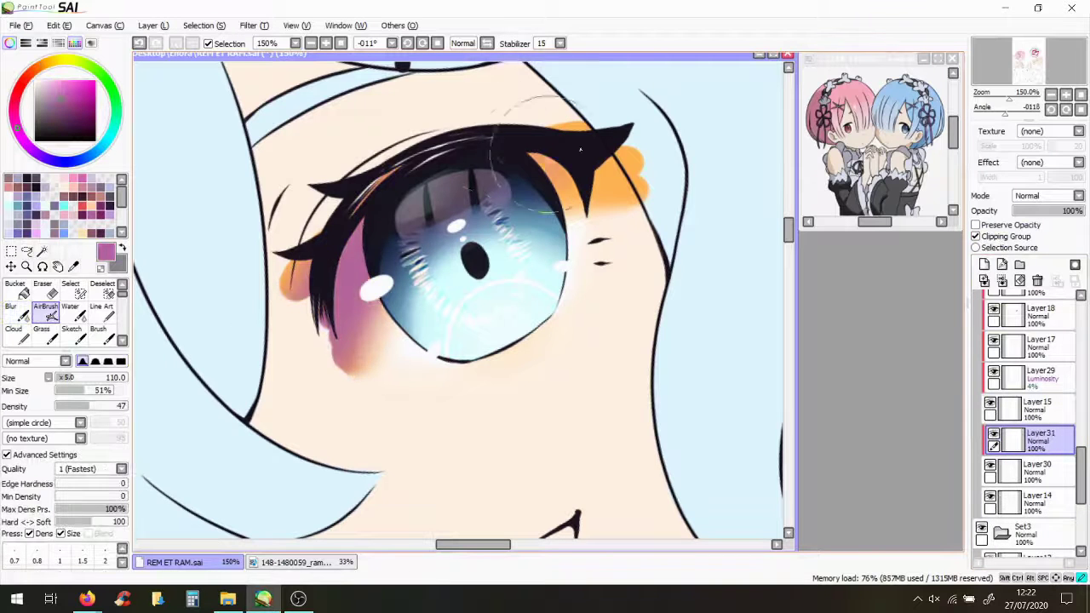
drag(596, 154, 630, 195)
drag(357, 221, 332, 315)
drag(613, 162, 630, 200)
drag(290, 264, 328, 315)
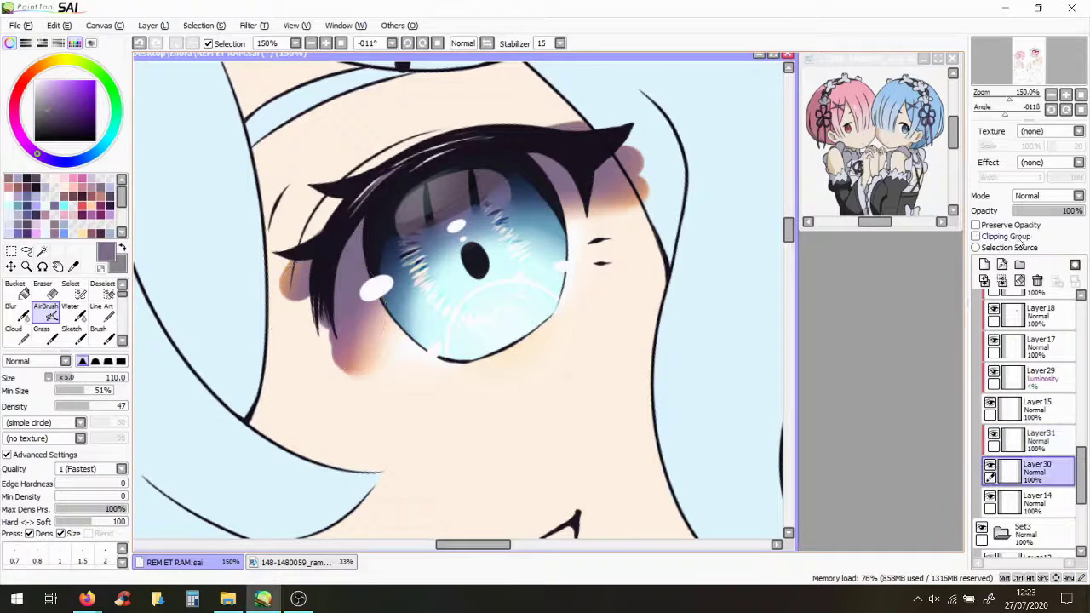
Merge the purple shading into the orange layer, clip it to the eye white and set its opacity to 35%
click(1001, 280)
drag(1079, 210, 1039, 212)
key(minus)
Add another shading layer clipped over the eye white, set to Multiply at 21% opacity
click(984, 264)
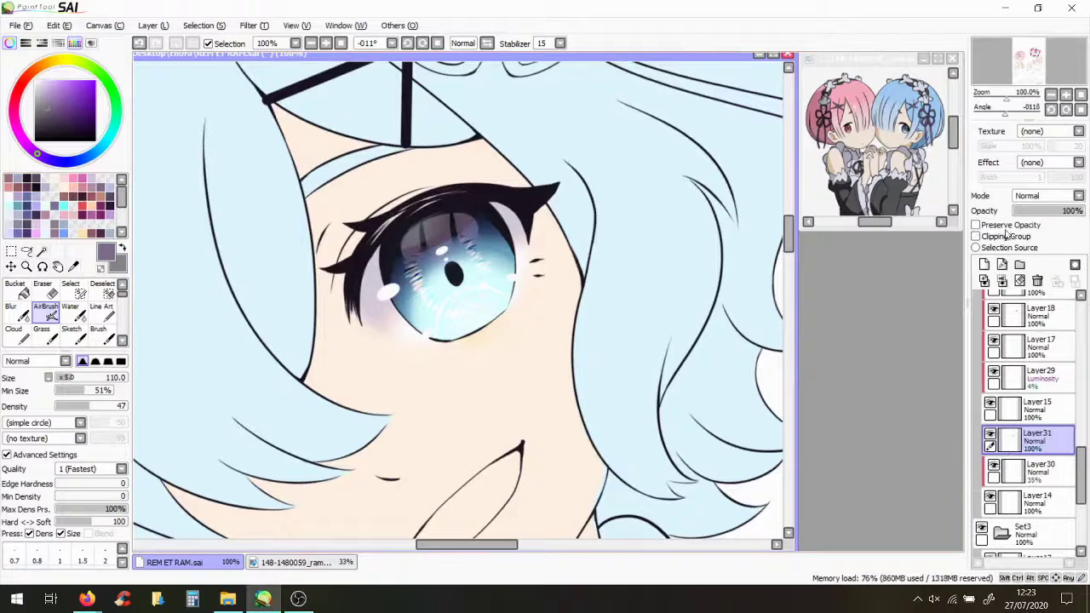
drag(1080, 210, 1045, 211)
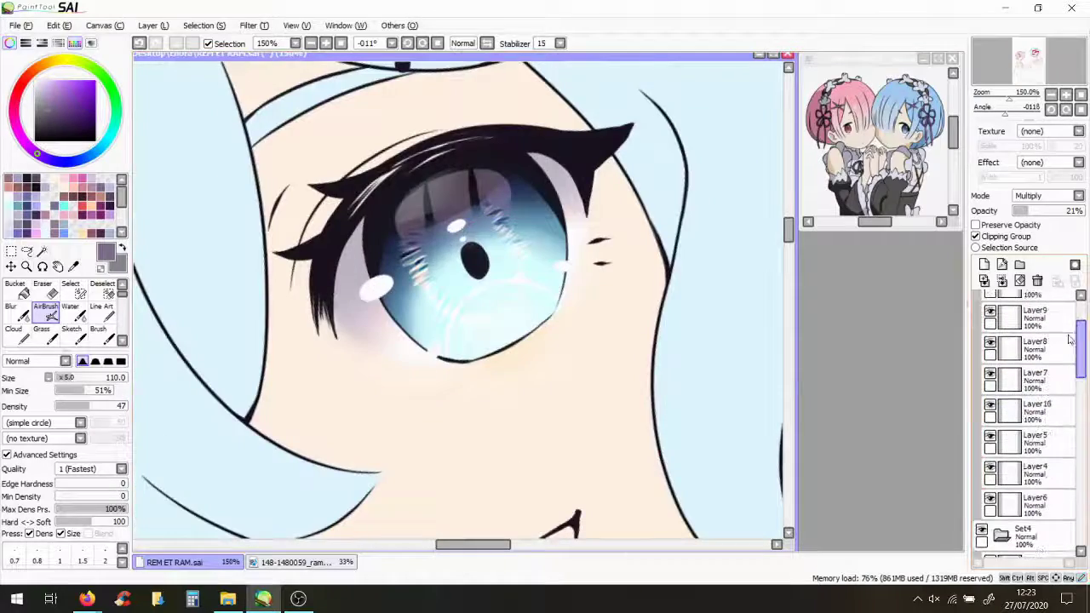
Airbrush dark red onto both ends of the eyelashes at size 110 on a new layer clipped to line art Layer4
click(298, 599)
click(298, 599)
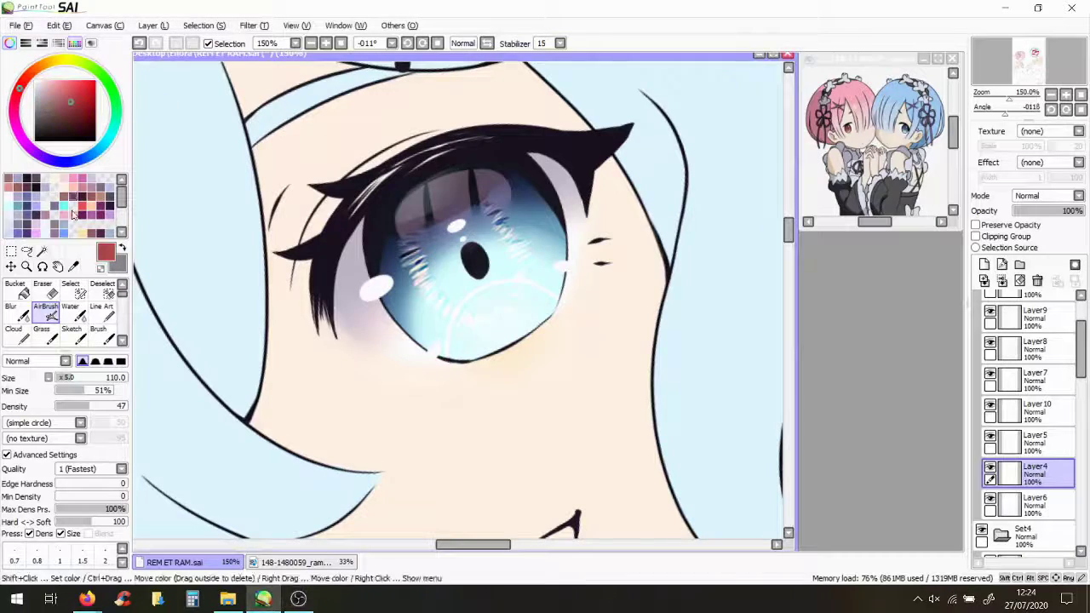
mouse_move(290, 247)
mouse_down()
mouse_move(324, 289)
mouse_move(307, 255)
mouse_up()
mouse_move(561, 145)
mouse_down()
mouse_move(613, 153)
mouse_move(628, 167)
mouse_up()
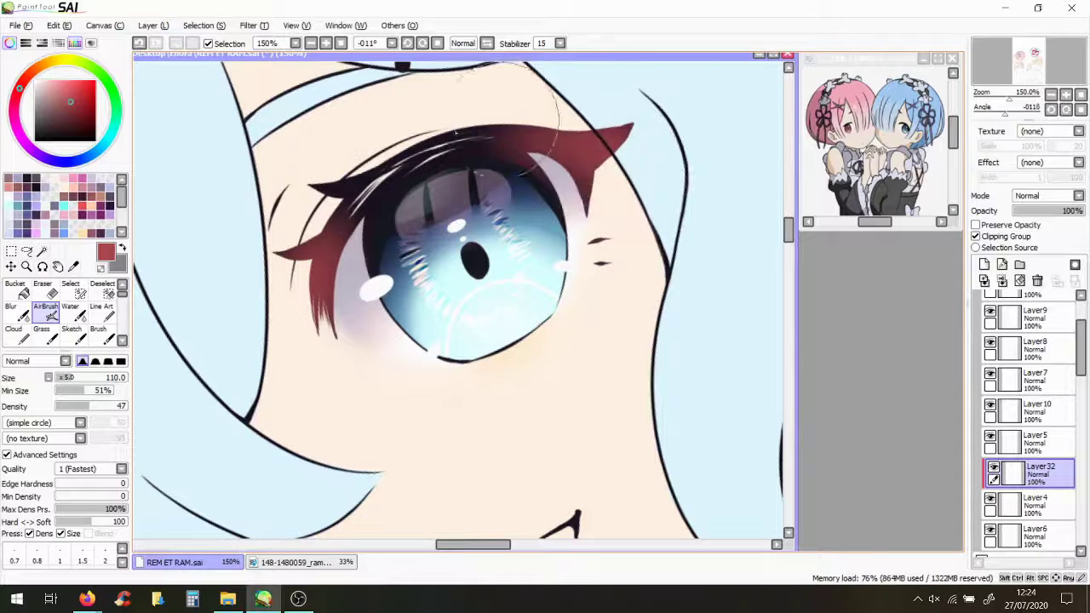
Airbrush near-black navy at size 45 over the upper lashes and along the iris edge on a new layer
click(984, 264)
alt+click(430, 200)
mouse_move(392, 196)
mouse_down()
mouse_move(511, 187)
mouse_move(374, 263)
mouse_up()
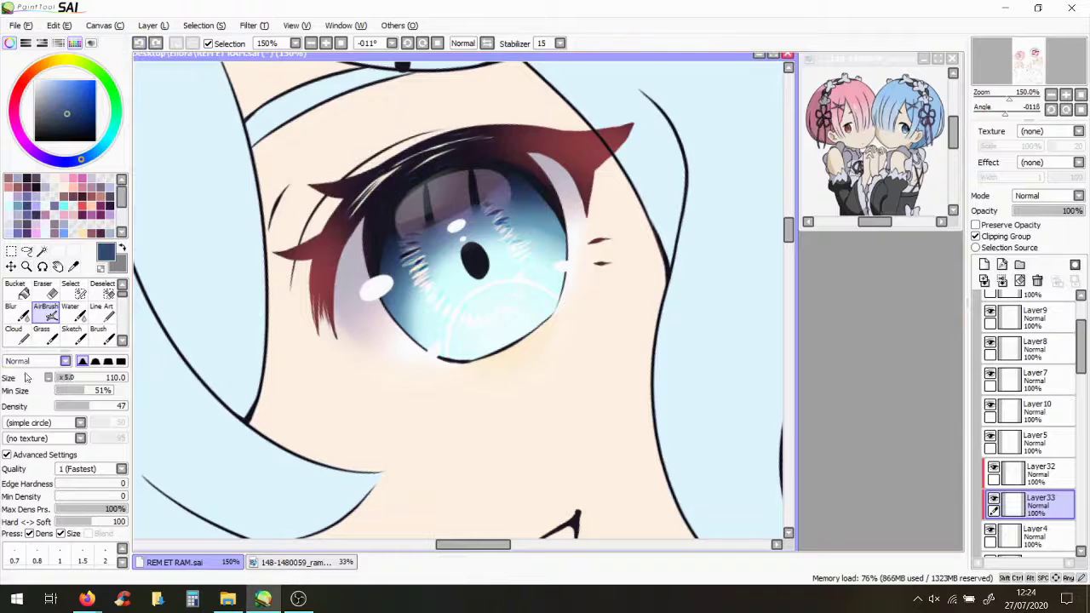
key(ctrl+bracketleft)
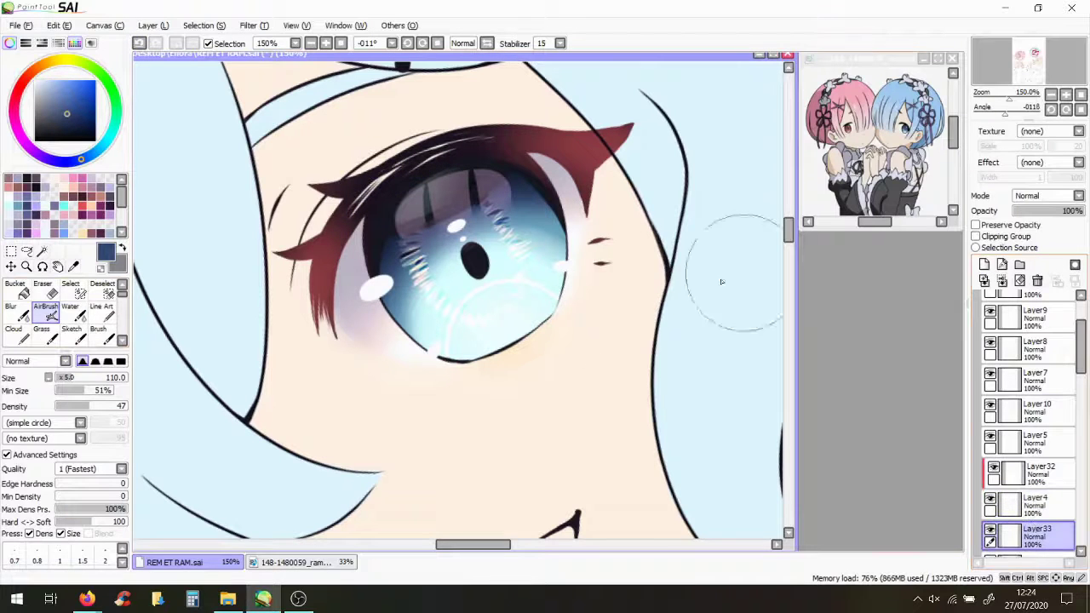
alt+click(374, 217)
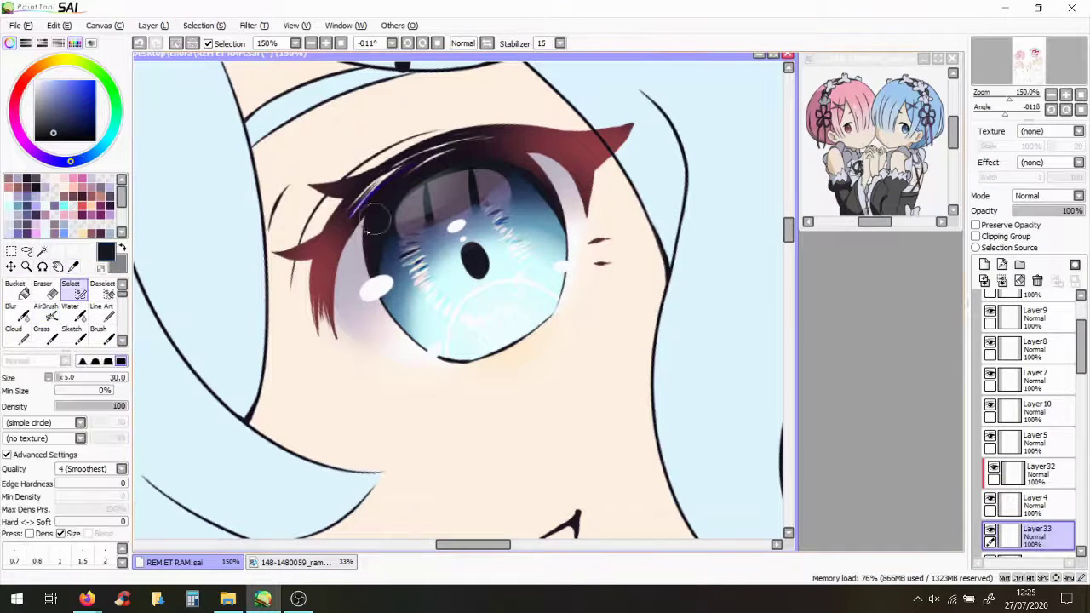
drag(366, 196, 491, 145)
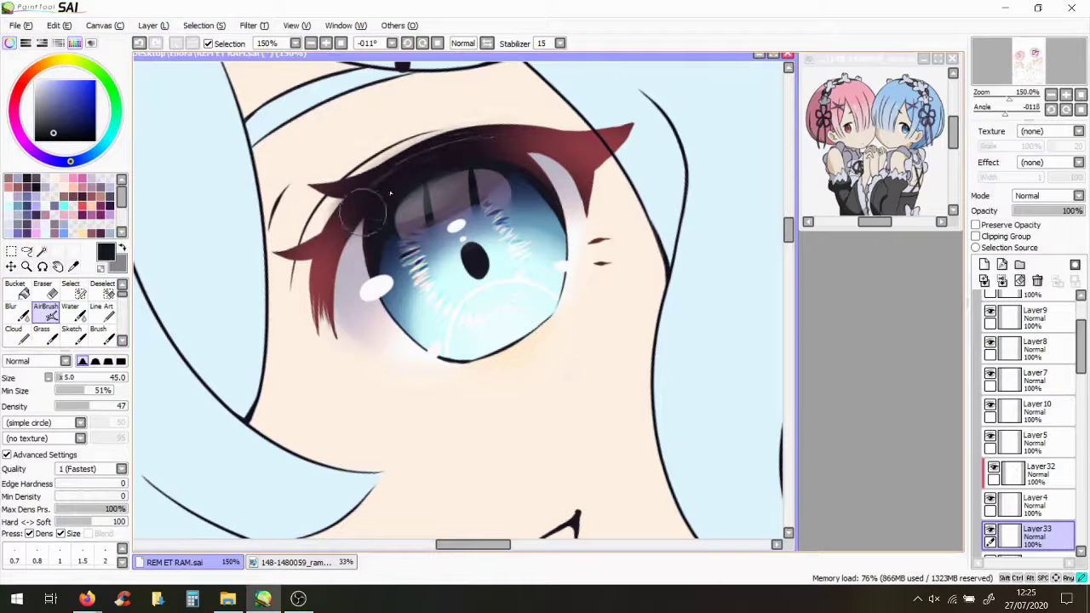
drag(380, 219, 422, 362)
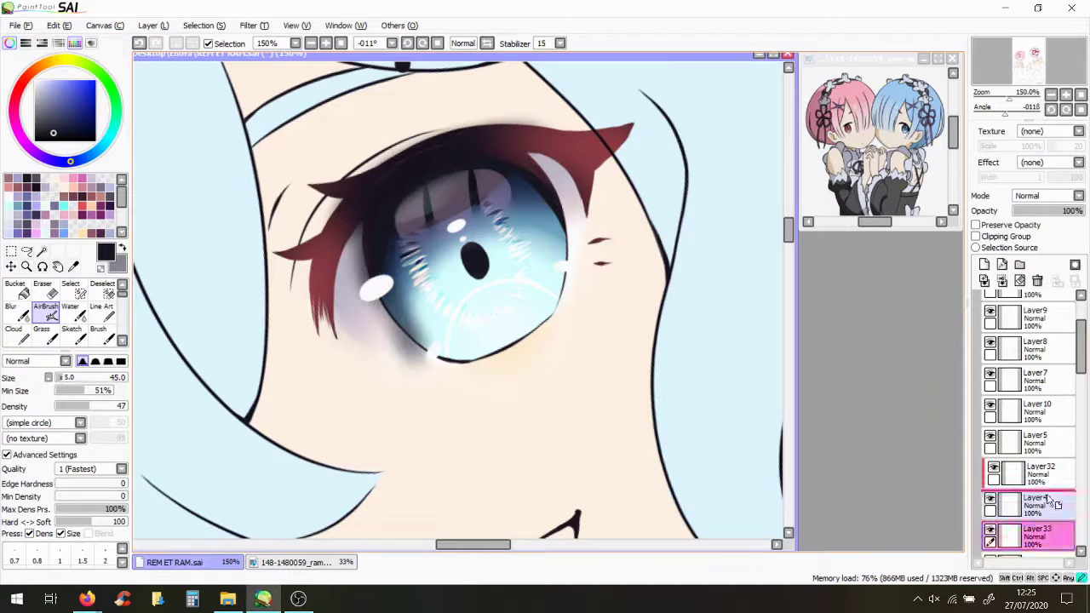
Clip the navy layer to the line art beneath the red layer and airbrush the iris's lower outline pale cyan
drag(1047, 530, 1035, 477)
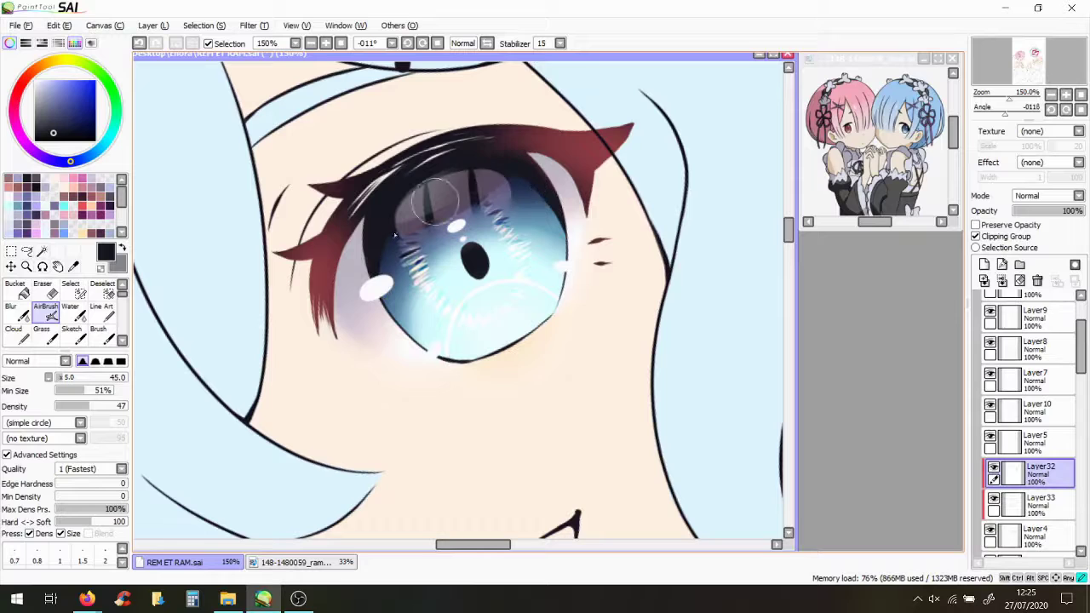
alt+click(502, 317)
drag(447, 349, 548, 304)
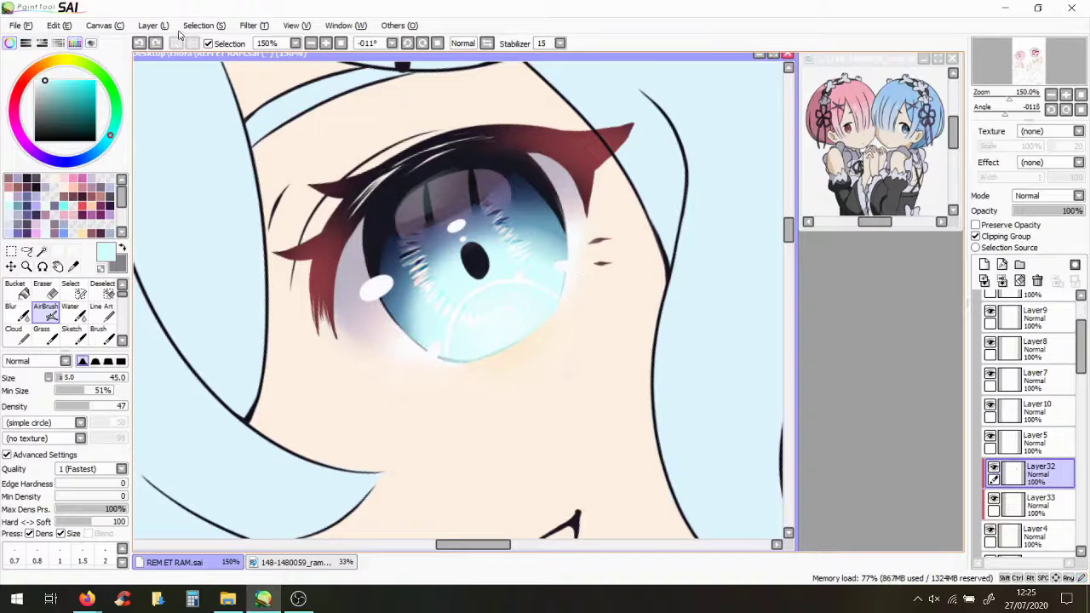
Airbrush dark blue at size 30 into the upper lash gaps on a new layer below Layer4, erasing the excess at the iris top
click(1034, 532)
click(984, 264)
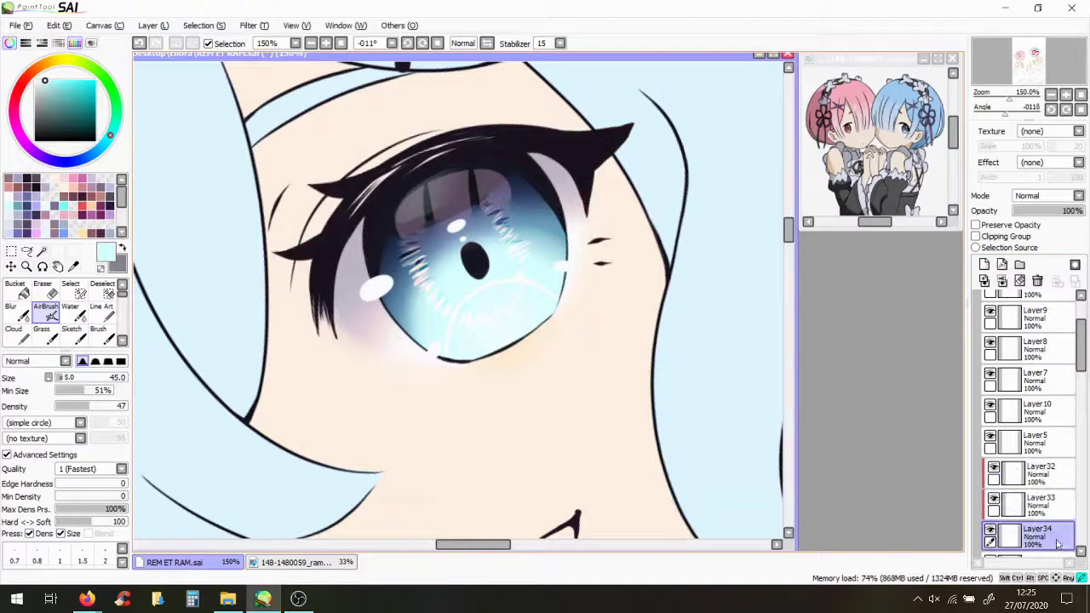
drag(1030, 510, 1030, 549)
click(62, 379)
alt+click(409, 166)
drag(443, 154, 372, 189)
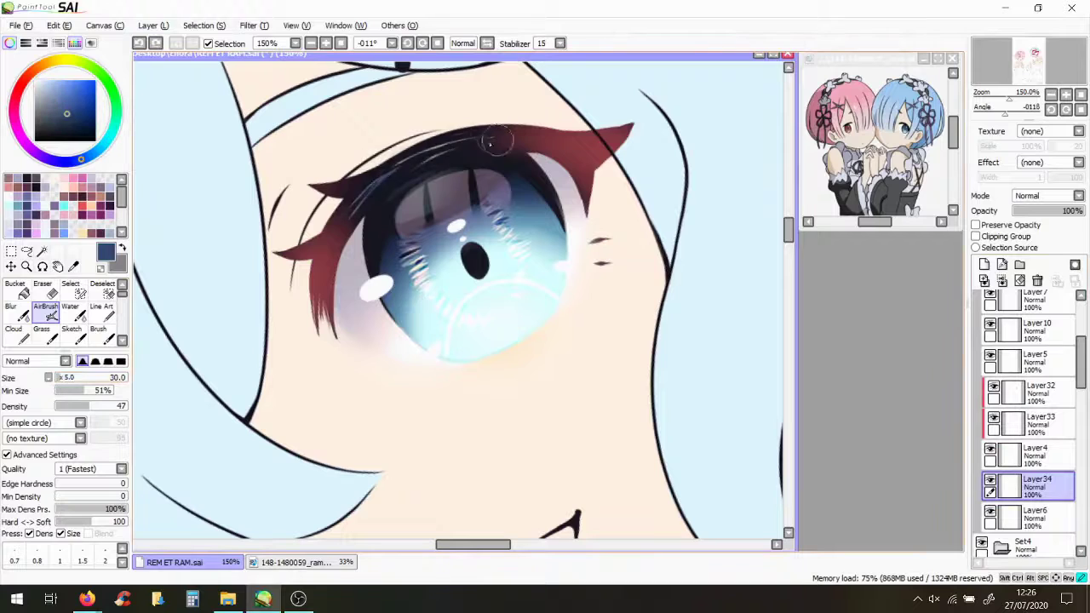
key(e)
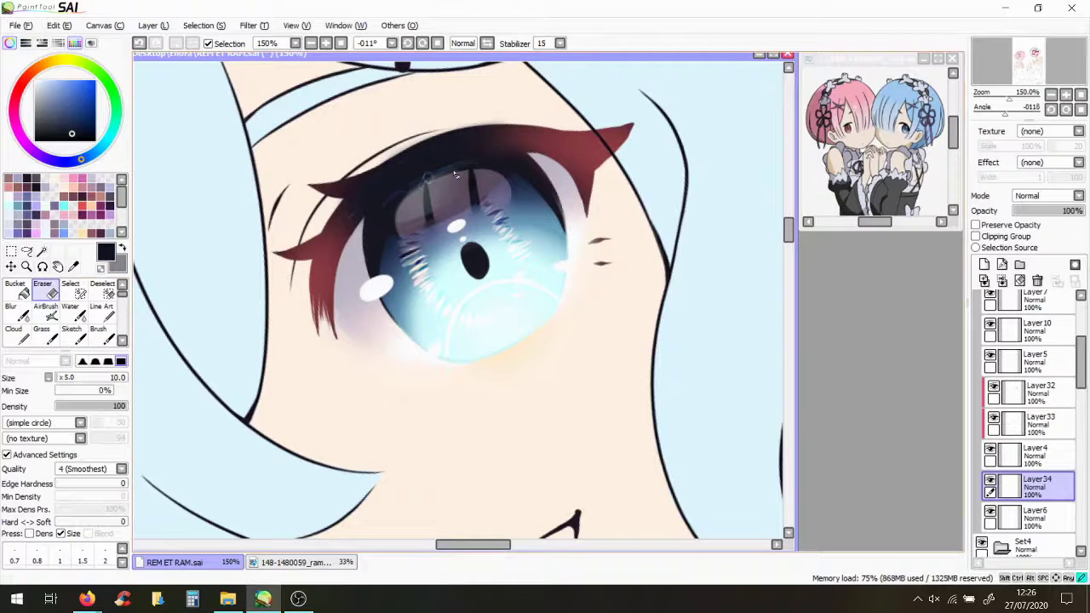
Set the blue lash gap layer to 54% opacity and the red lash layer to 86%
scroll(459, 256, down, 5)
scroll(456, 322, up, 2)
scroll(456, 321, down, 1)
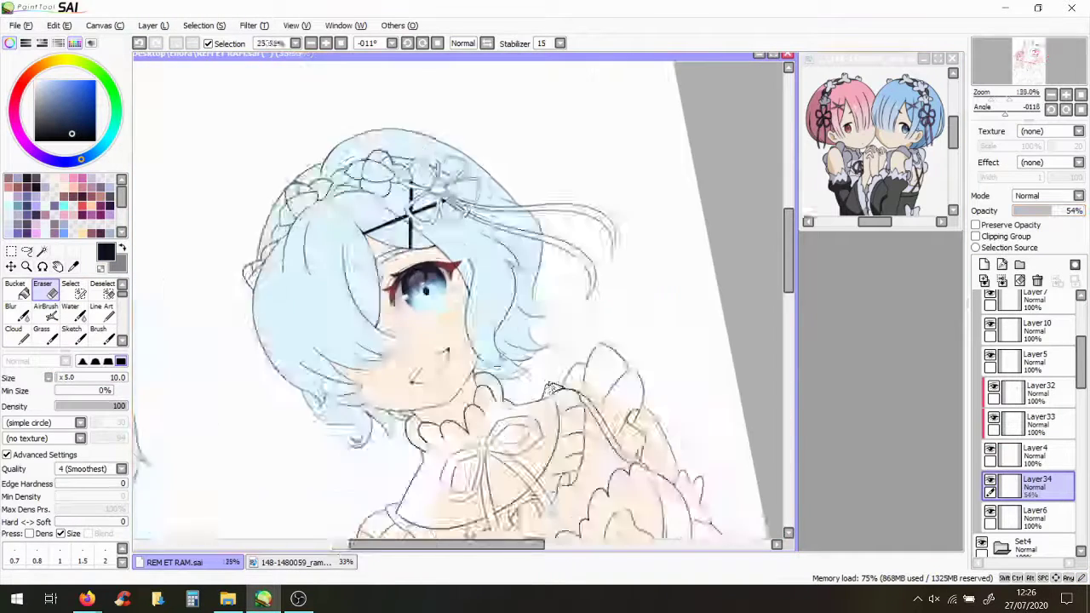
scroll(456, 322, up, 5)
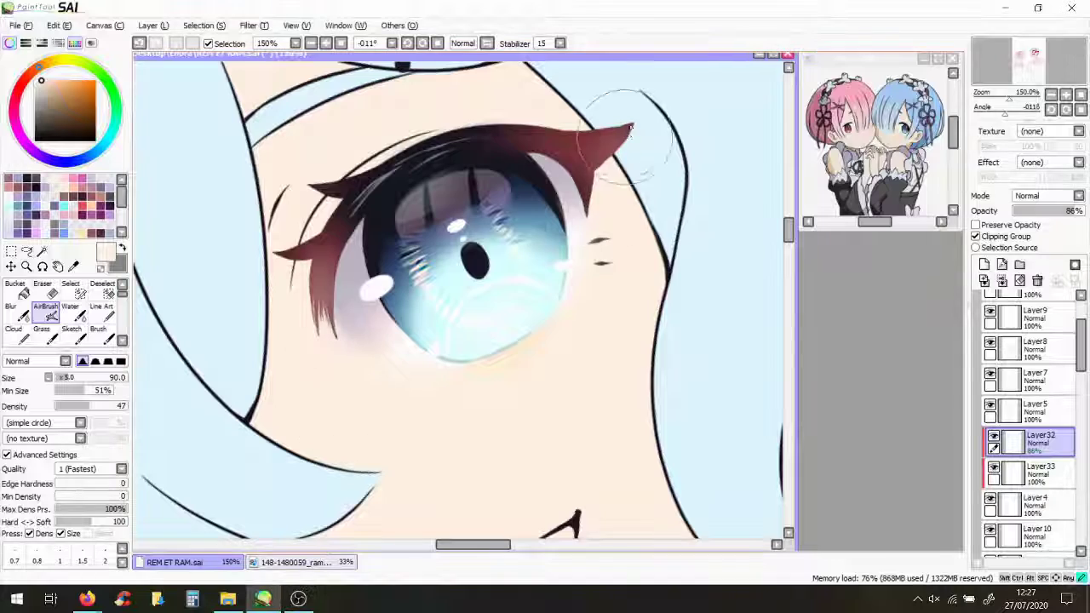
scroll(477, 295, down, 4)
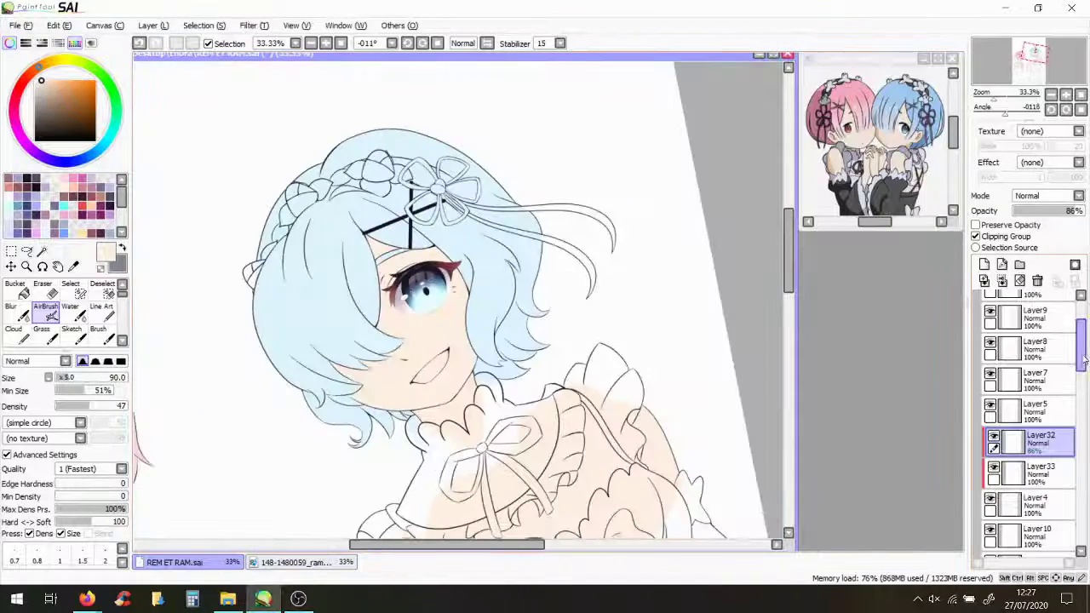
Airbrush soft pink blush on the right girl's cheeks at size 315 on a new layer clipped to skin Layer11
scroll(1083, 362, down, 10)
click(1035, 479)
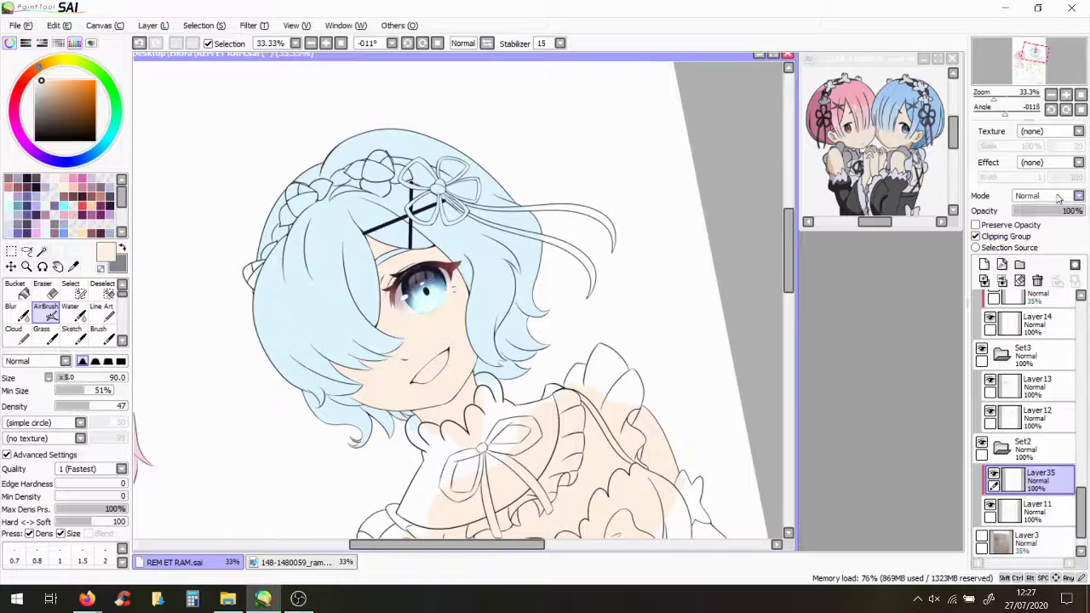
scroll(426, 289, up, 4)
click(75, 175)
drag(425, 366, 511, 374)
key(ctrl+z)
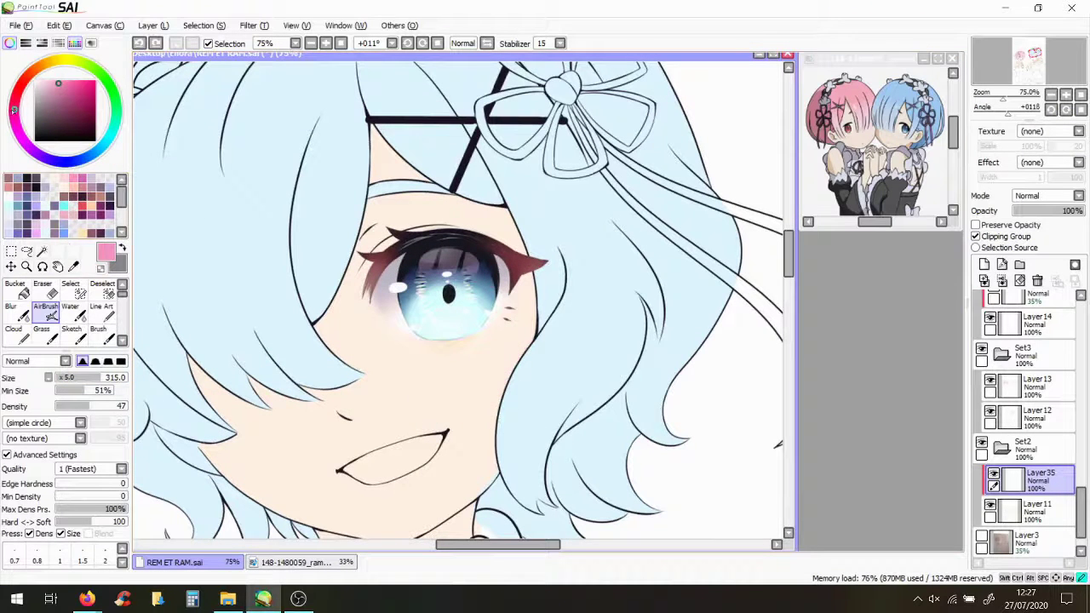
drag(417, 357, 511, 409)
drag(503, 290, 528, 340)
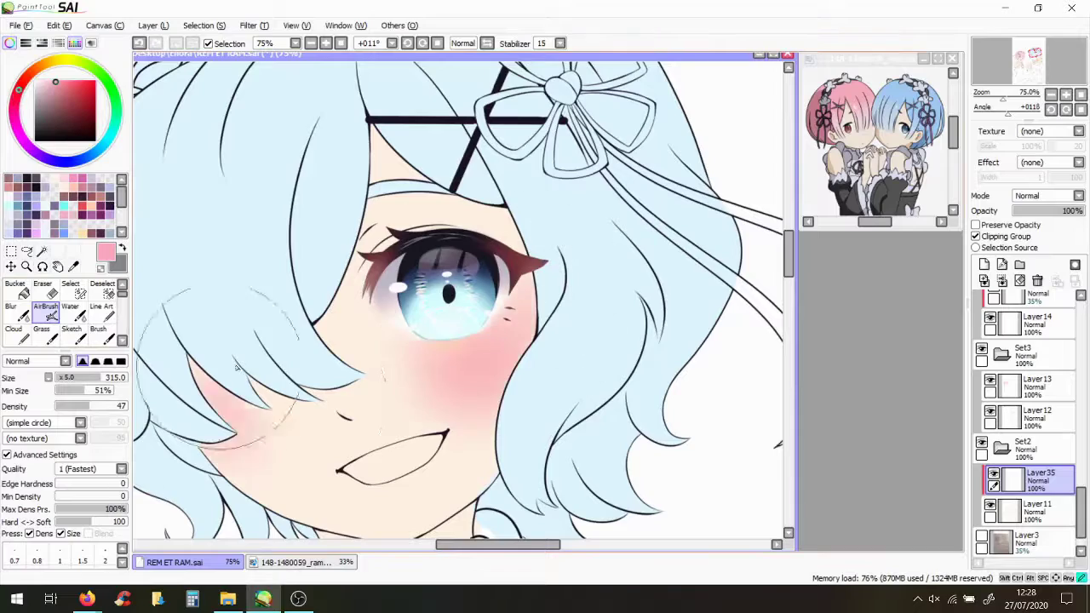
Airbrush matching pink blush on the left girl's cheeks on the same clipped layer
scroll(460, 324, down, 6)
scroll(477, 384, up, 6)
drag(477, 392, 511, 452)
mouse_move(630, 426)
mouse_down()
mouse_move(681, 477)
mouse_move(664, 494)
mouse_up()
scroll(545, 322, down, 4)
drag(545, 322, 513, 342)
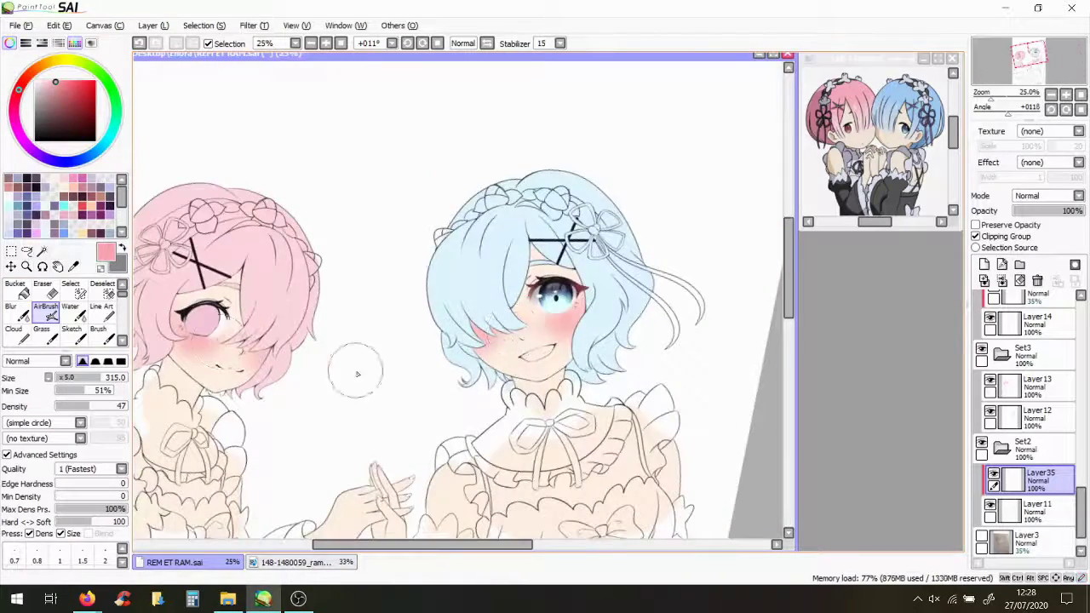
Set the blush layer to 67% opacity and paint the right girl's mouth white with Brush size 14 on a new 62% layer
scroll(330, 354, down, 2)
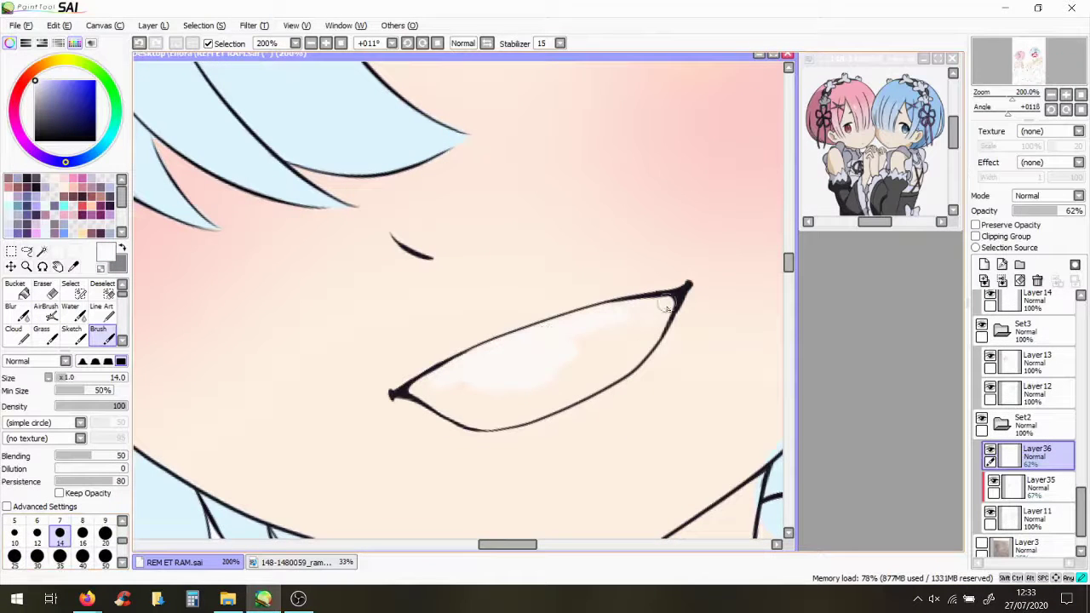
scroll(523, 404, down, 1)
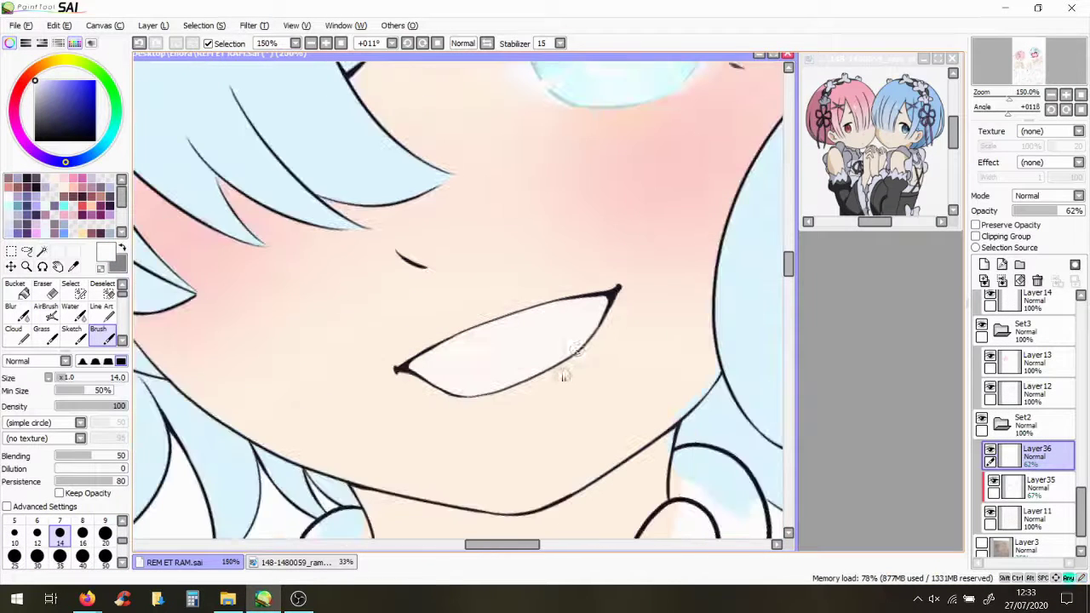
Airbrush a rose pink lower lip below the right girl's mouth on a new clipped layer above the blush
click(985, 264)
click(976, 236)
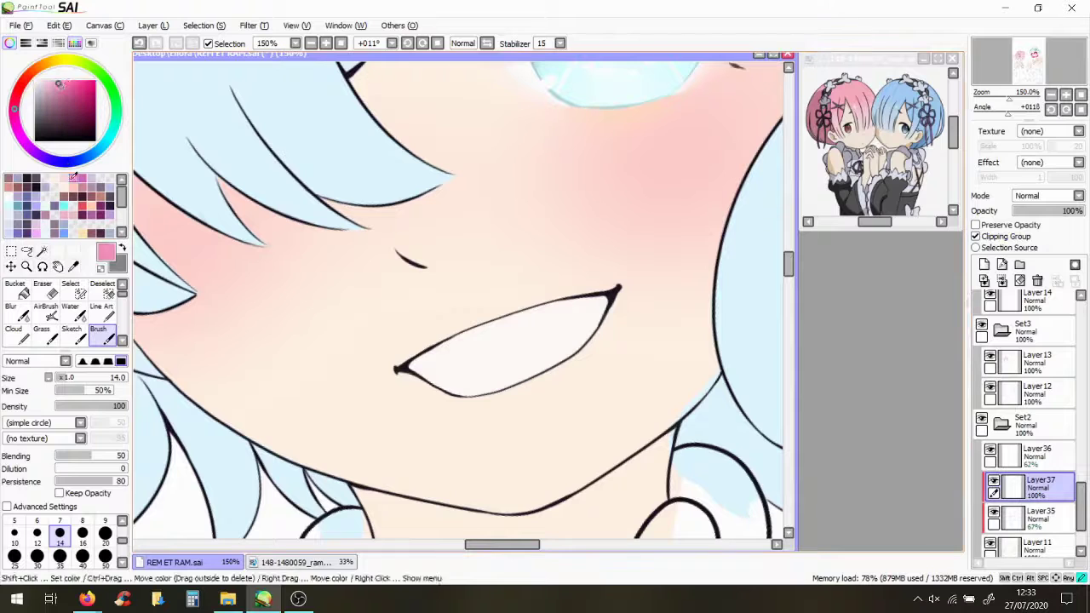
click(47, 291)
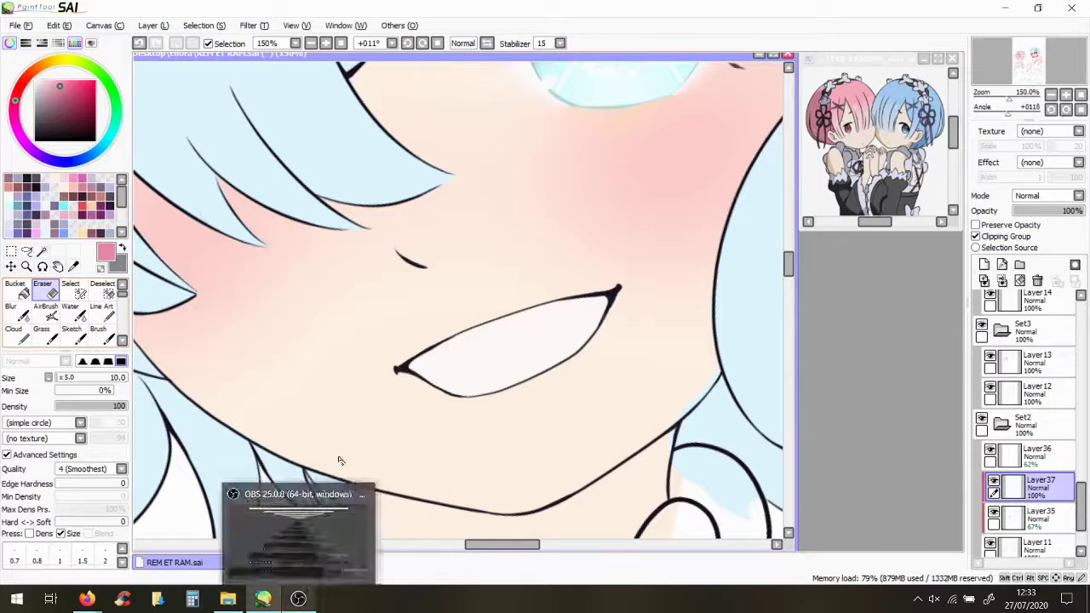
click(45, 313)
mouse_move(462, 389)
mouse_down()
mouse_move(559, 289)
mouse_move(587, 361)
mouse_move(584, 304)
mouse_move(567, 370)
mouse_move(577, 323)
mouse_up()
Set the white mouth layer's opacity to 100% and undo the last eraser change
click(1030, 468)
click(58, 293)
key(ctrl+z)
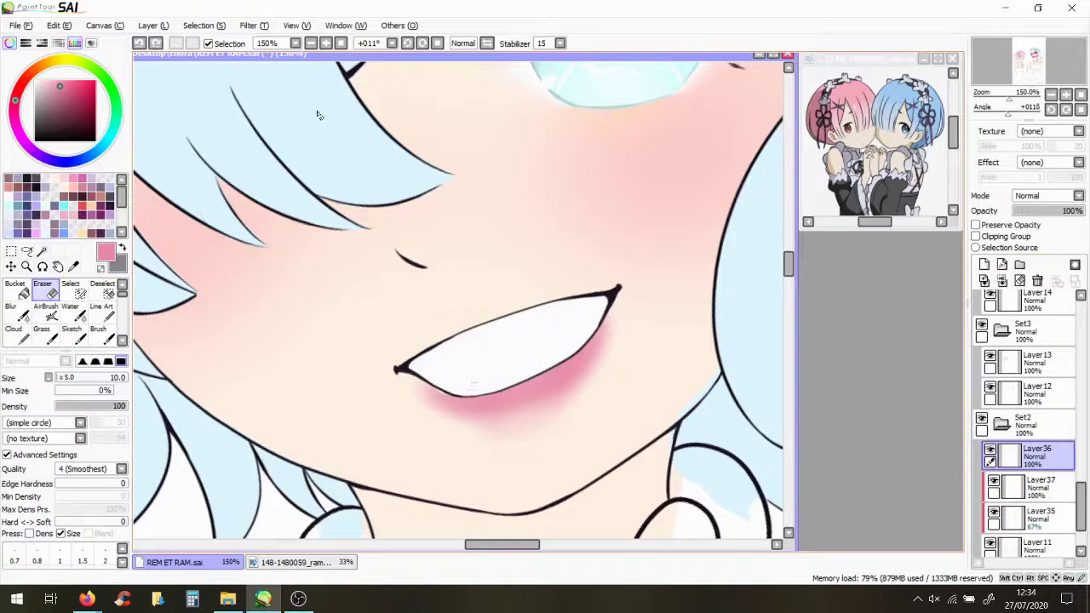
Airbrush a deeper red along the inner edge of the right girl's lower lip on the lip colour layer, Layer37
key(l)
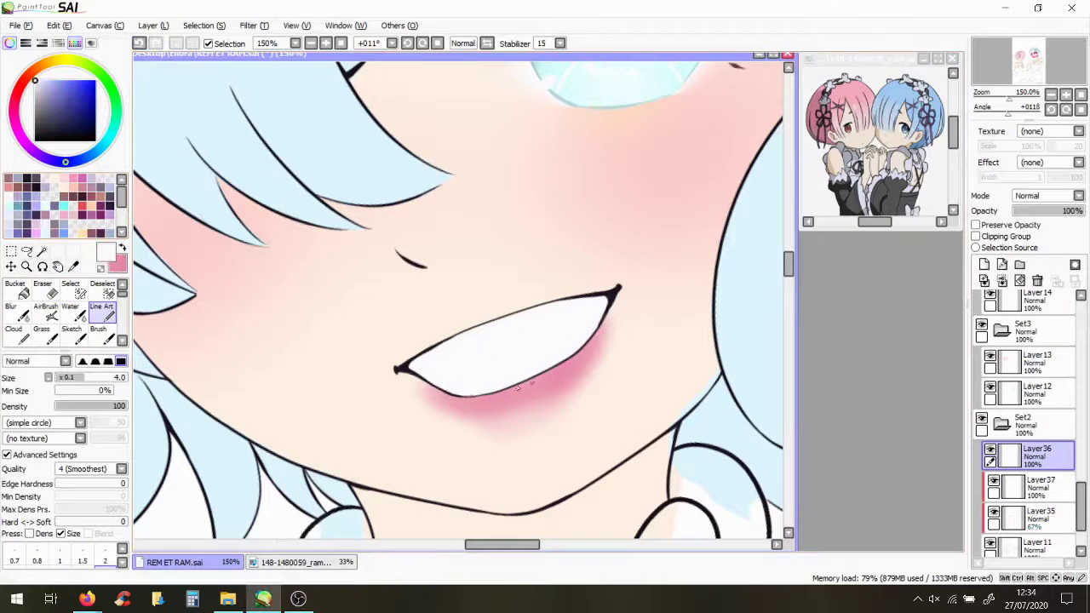
click(1038, 499)
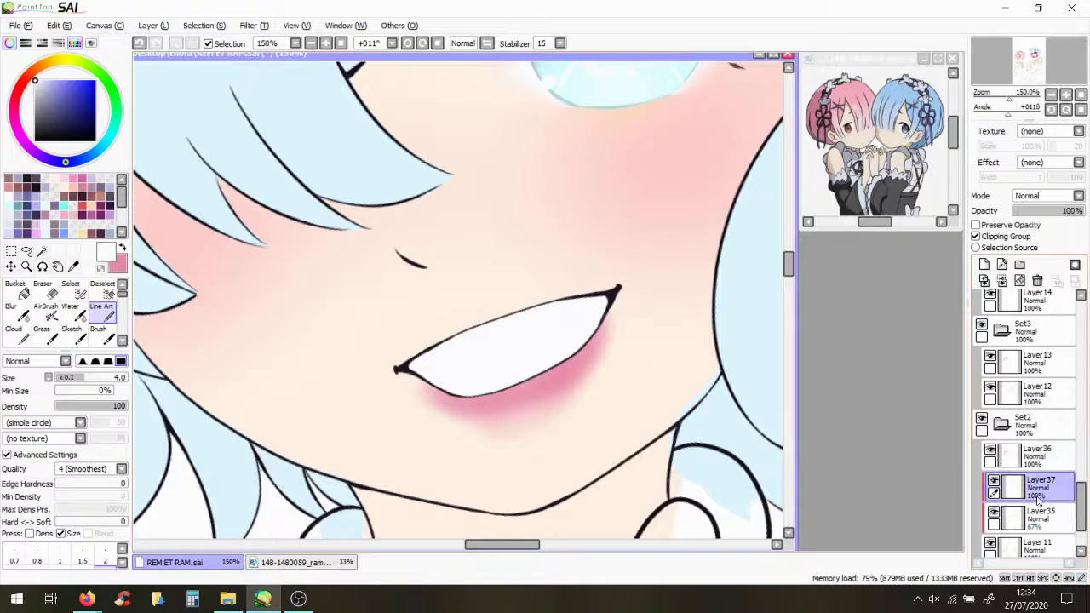
click(121, 247)
click(46, 311)
mouse_move(511, 392)
mouse_down()
mouse_move(499, 377)
mouse_move(492, 390)
mouse_up()
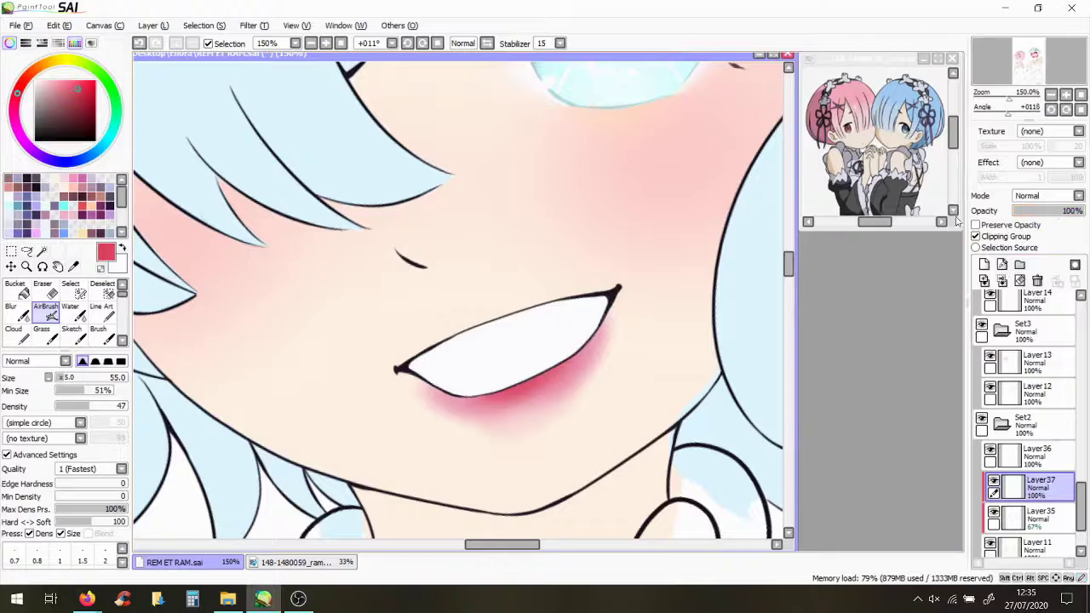
Warm the lip colour with Hue and Saturation at hue +7 and saturation +13, and set its layer to 68% opacity
click(253, 26)
click(290, 41)
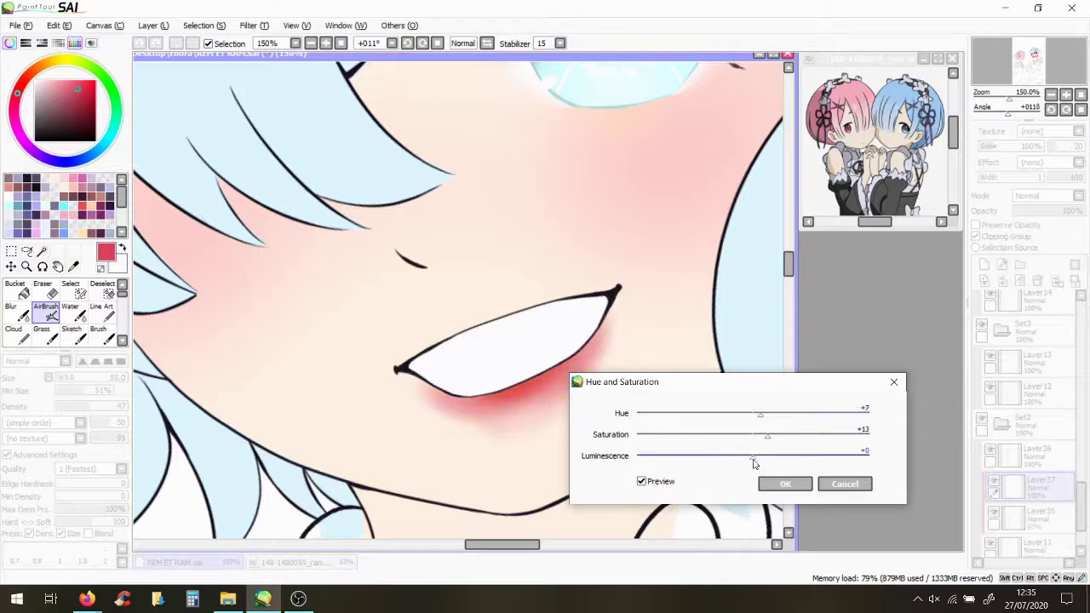
click(845, 483)
Paint cream highlights on the lower lip with the Line Art tool at size 4 on a new clipped layer above the lip colour
alt+click(606, 366)
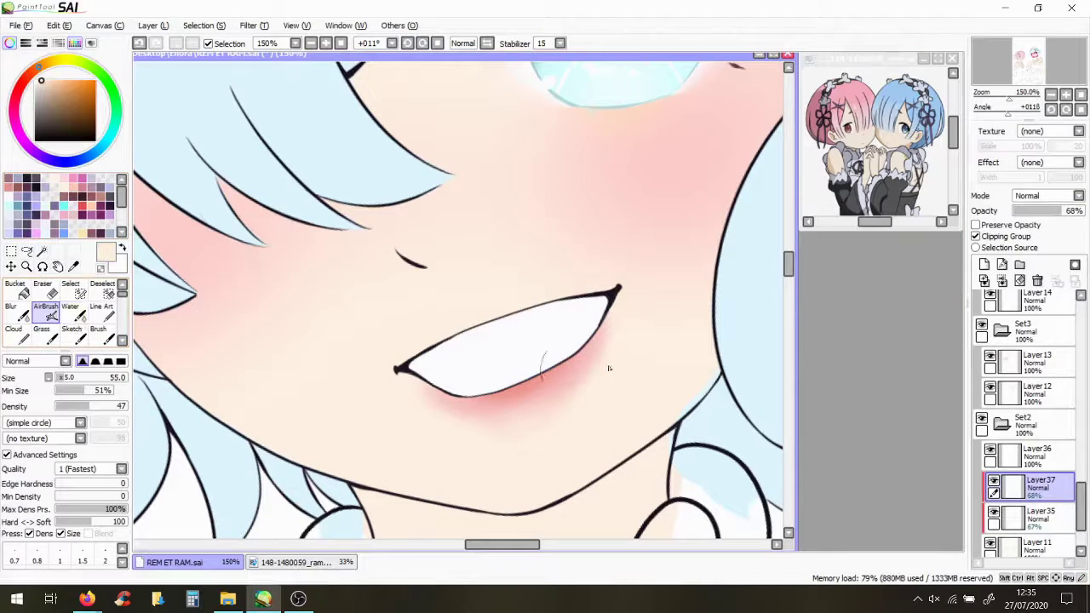
key(ctrl+shift+n)
click(71, 311)
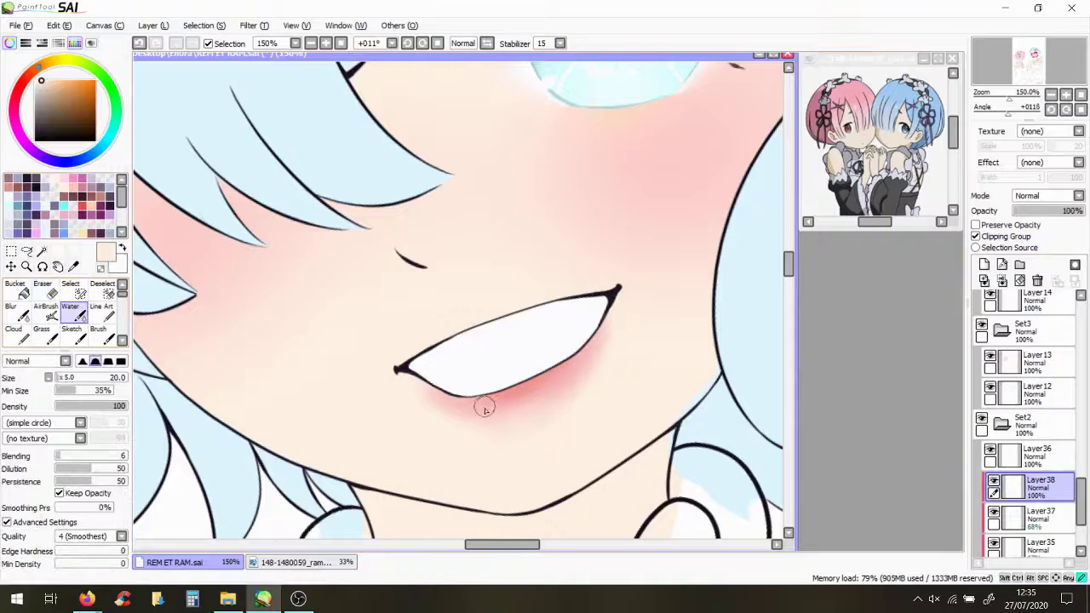
click(101, 312)
click(487, 403)
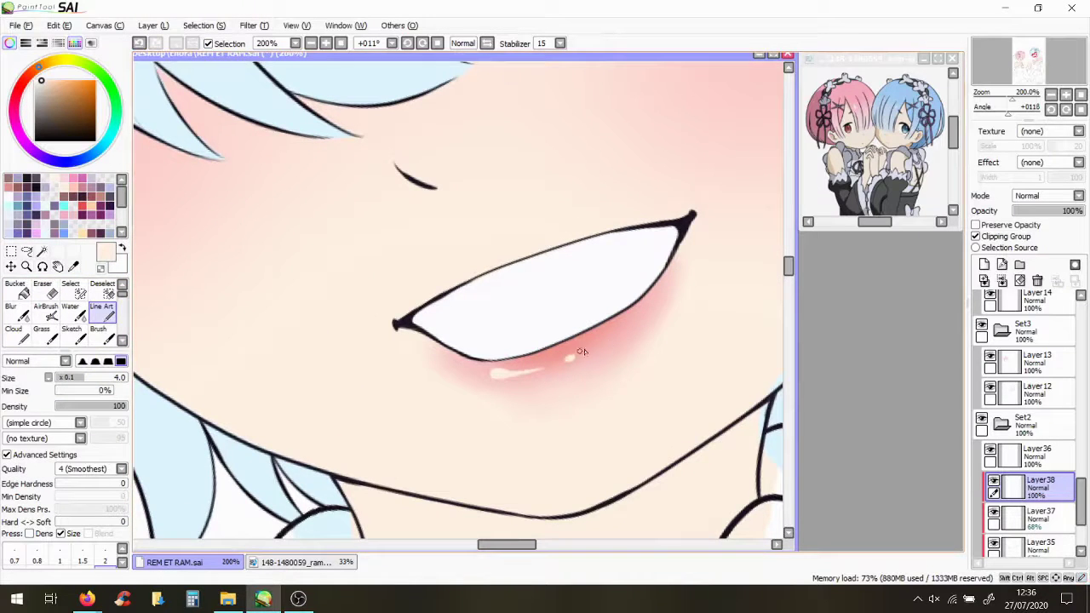
Airbrush red over the lower lip and along the upper lip at size 60 on the lip colour layer
click(1039, 515)
click(71, 106)
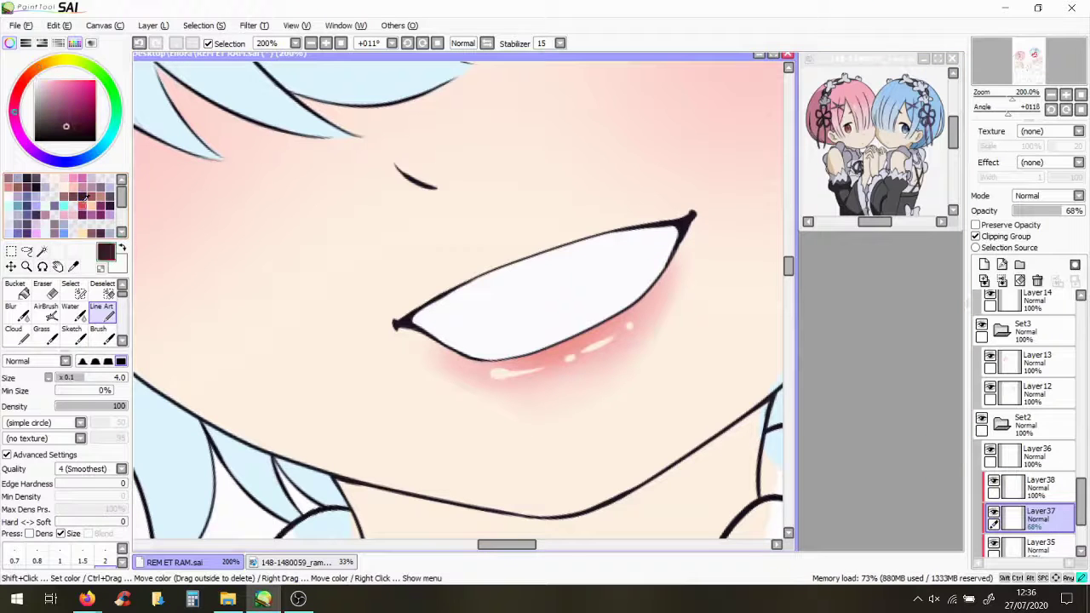
click(53, 316)
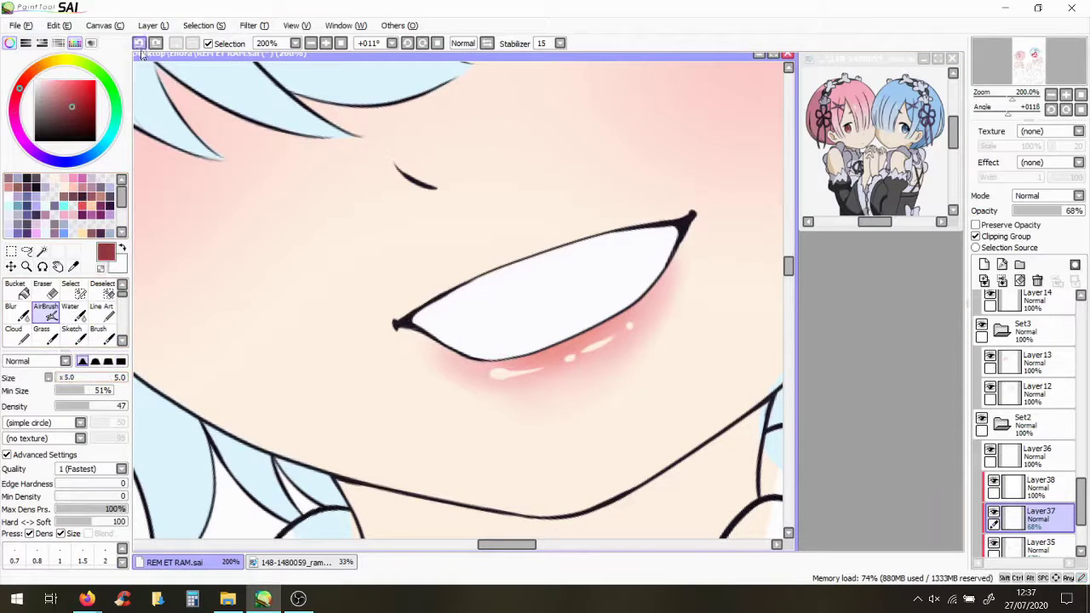
click(79, 377)
mouse_move(511, 375)
mouse_down()
mouse_move(584, 304)
mouse_move(615, 309)
mouse_move(567, 263)
mouse_move(664, 223)
mouse_up()
Dot a small cream highlight on the upper lip with the Line Art tool on the lip highlight layer
click(41, 80)
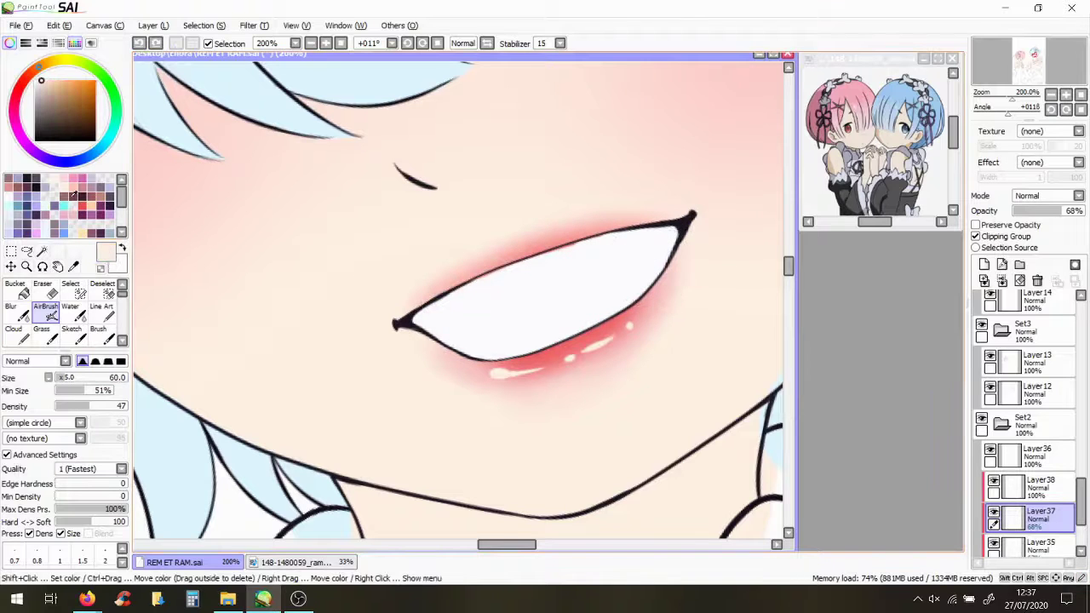
click(102, 312)
click(1039, 485)
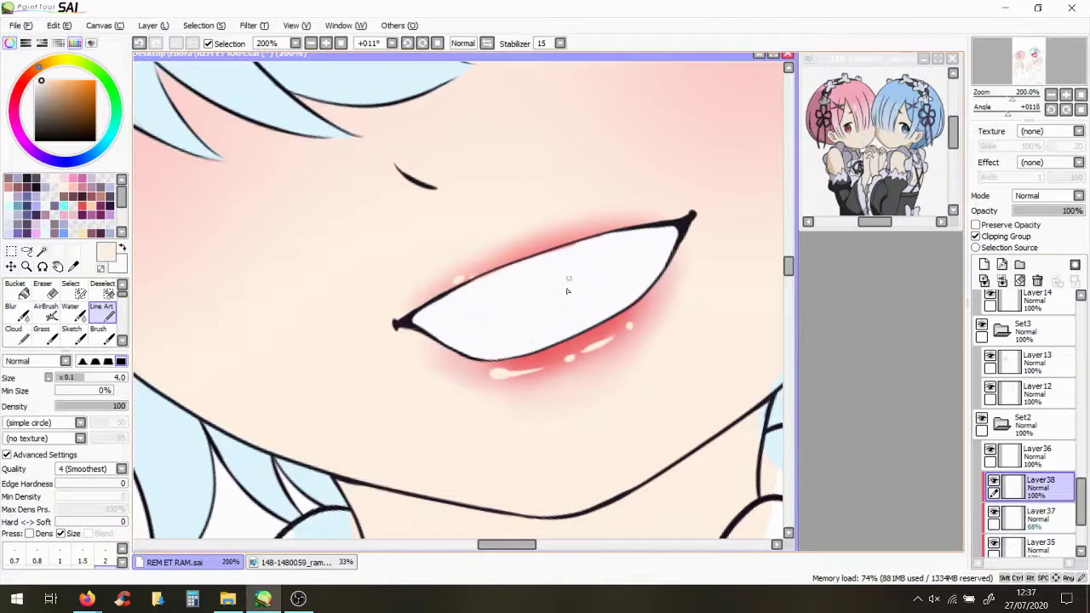
Touch up the teeth in white on the mouth layer and set the lip colour layer's opacity to 45%
click(1037, 454)
alt+click(645, 292)
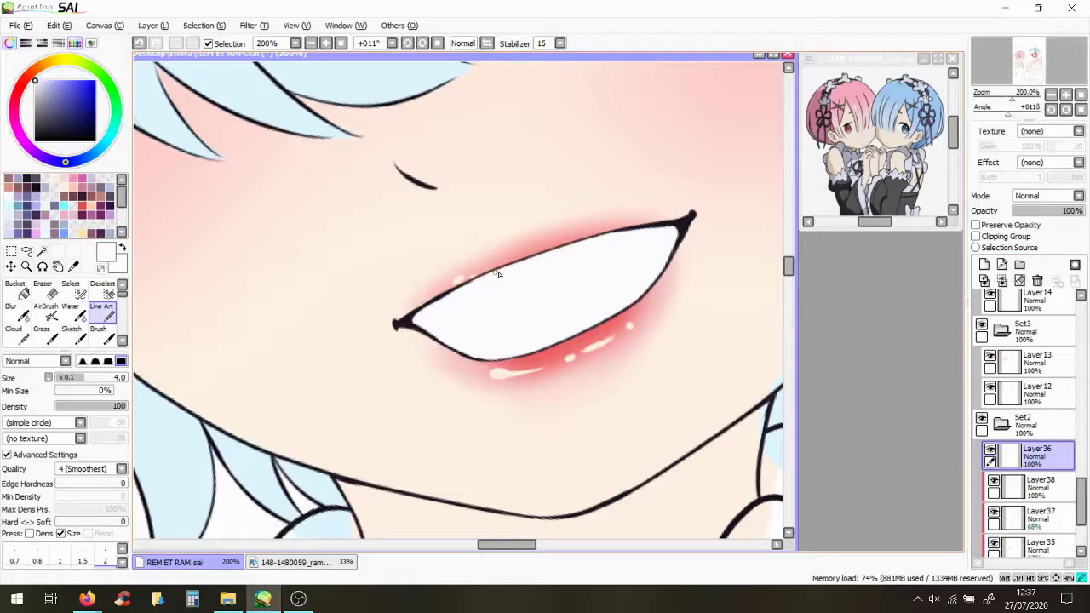
scroll(501, 359, down, 6)
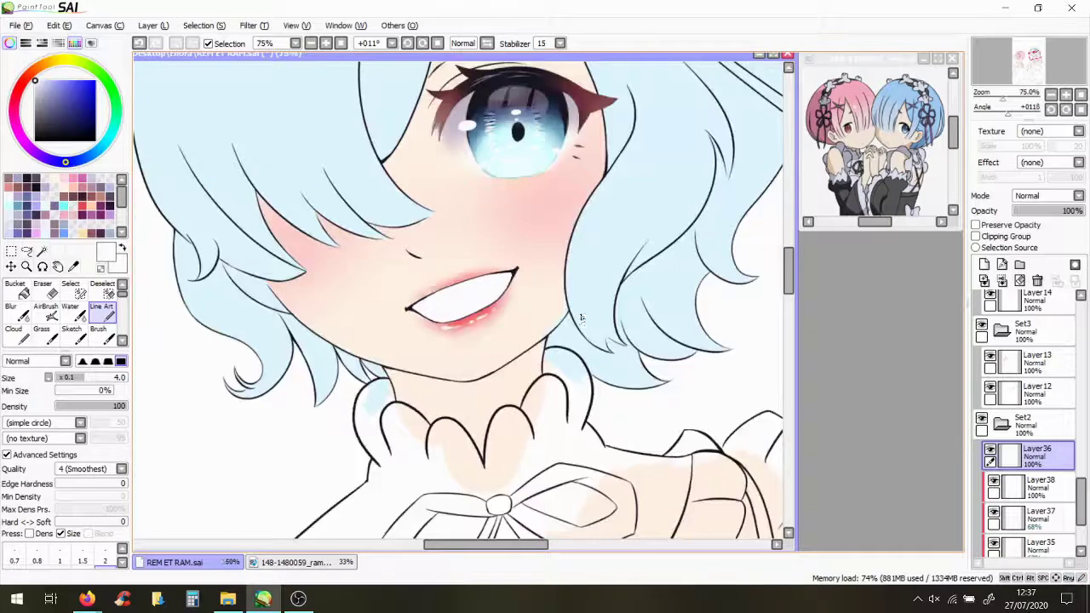
click(998, 483)
click(1000, 513)
scroll(599, 346, up, 4)
scroll(598, 347, down, 4)
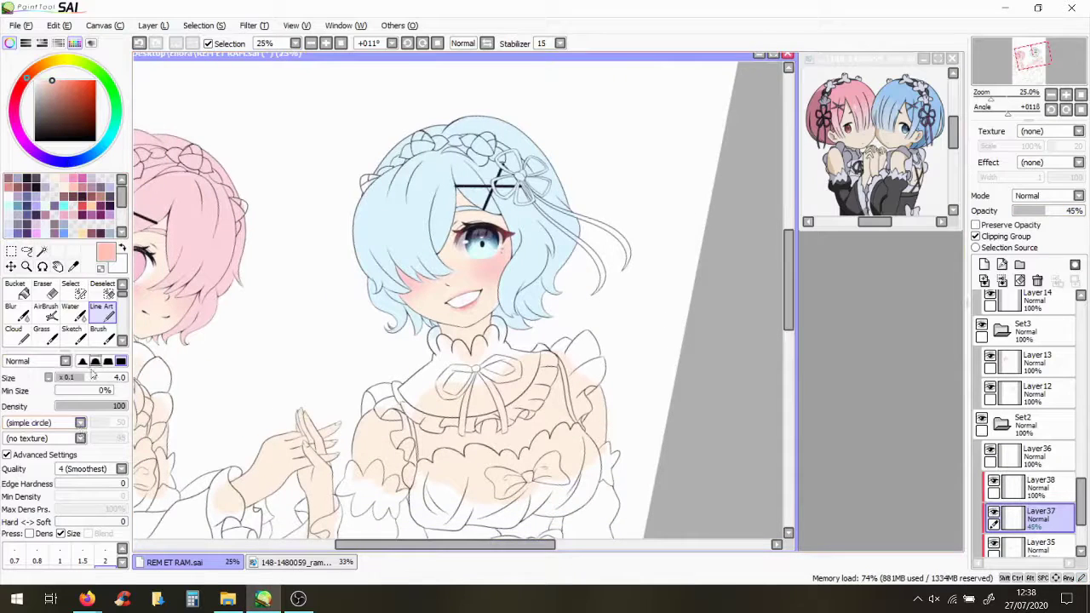
Shade the right girl's forehead and face edges in salmon with the Water brush on a new layer clipped to the skin
click(71, 314)
scroll(450, 147, up, 2)
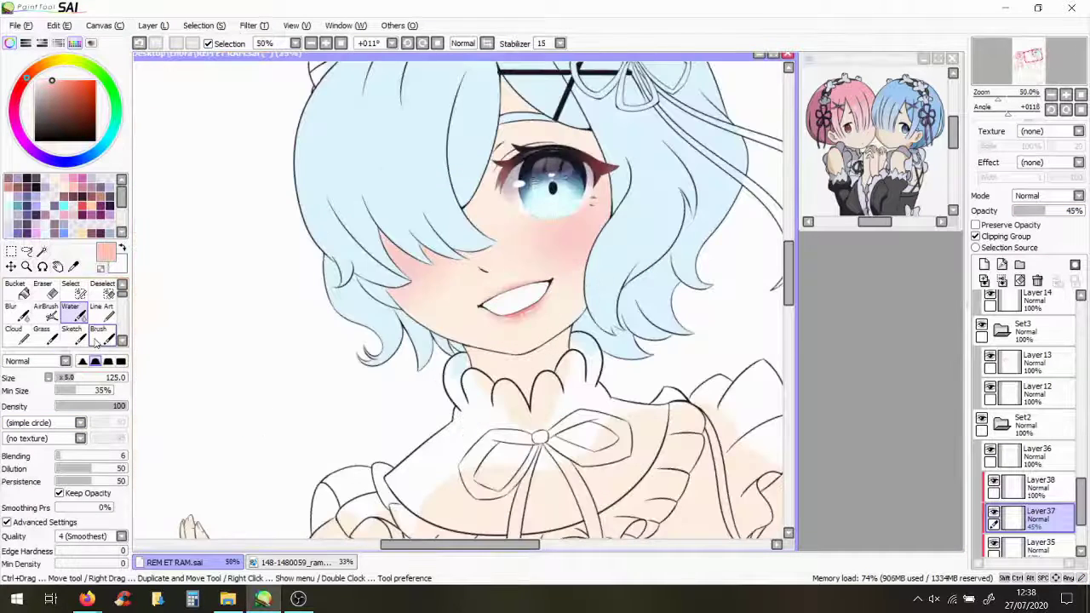
click(983, 264)
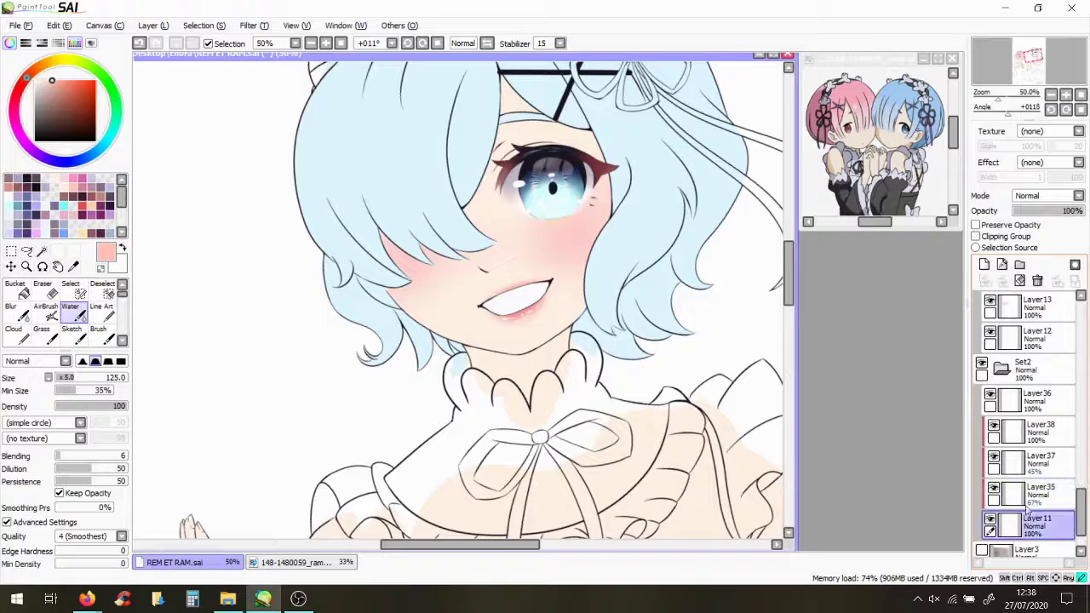
scroll(368, 216, up, 1)
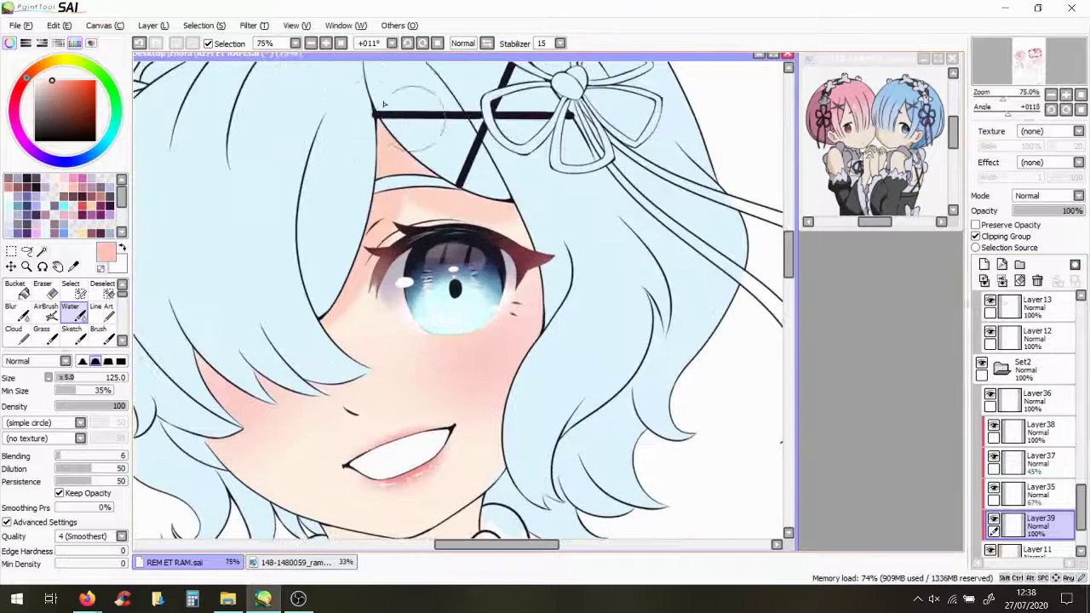
Clean up Layer12 around the right girl's face with the Eraser at size 10
click(1035, 338)
key(e)
scroll(560, 428, up, 2)
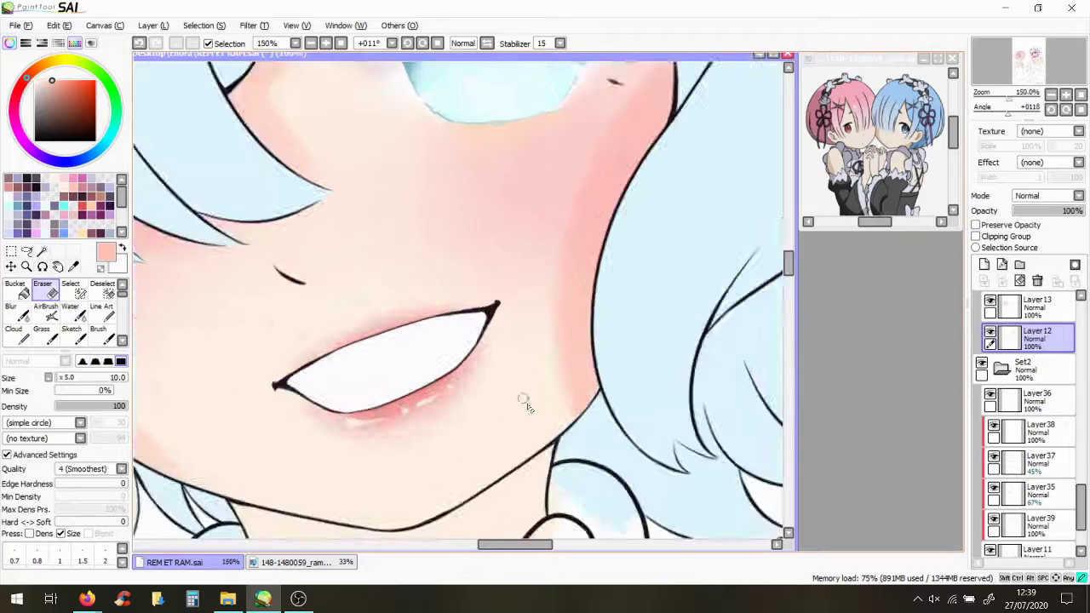
scroll(619, 281, down, 3)
Shade the right girl's neck in salmon with the Water brush at size 70 on the skin shading layer
click(1035, 521)
scroll(1034, 477, down, 1)
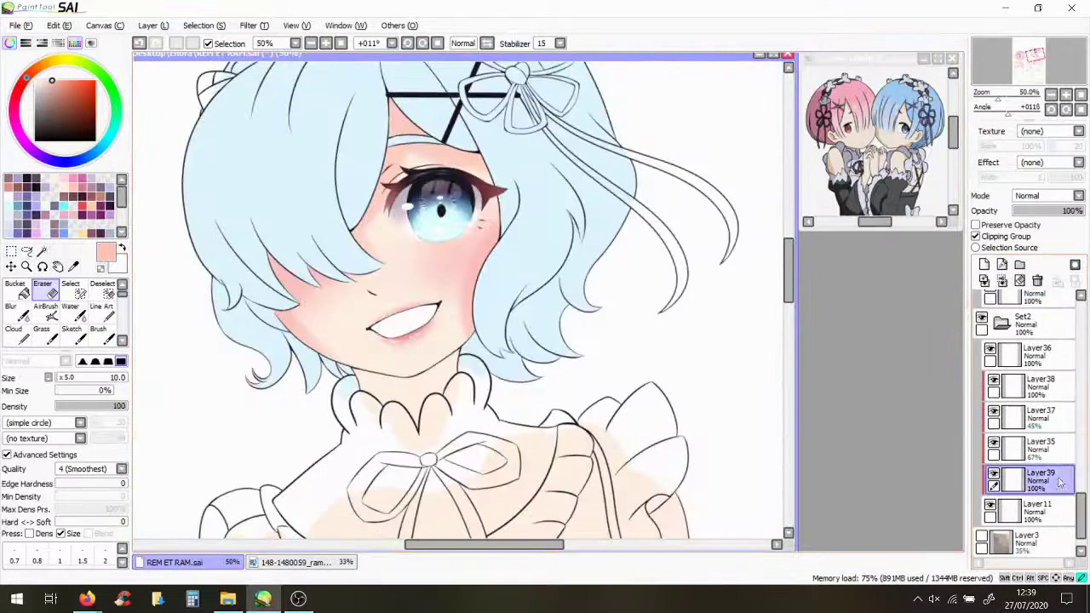
click(70, 312)
drag(446, 407, 368, 415)
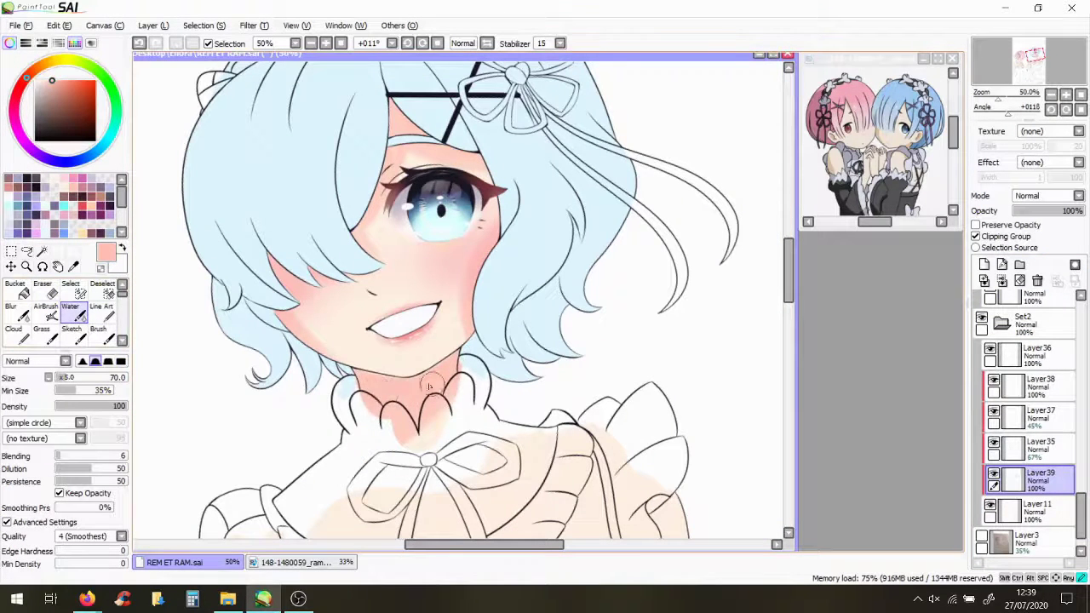
Refine the salmon shading beside the nose and along the jaw with the Water brush at size 40
scroll(391, 390, up, 2)
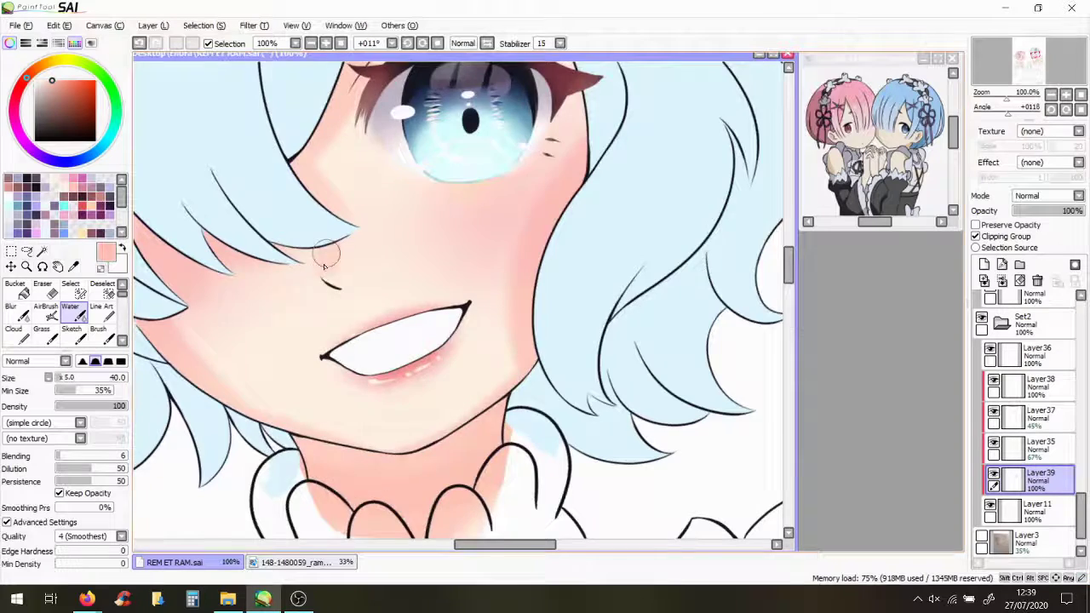
scroll(324, 267, down, 2)
scroll(474, 109, up, 1)
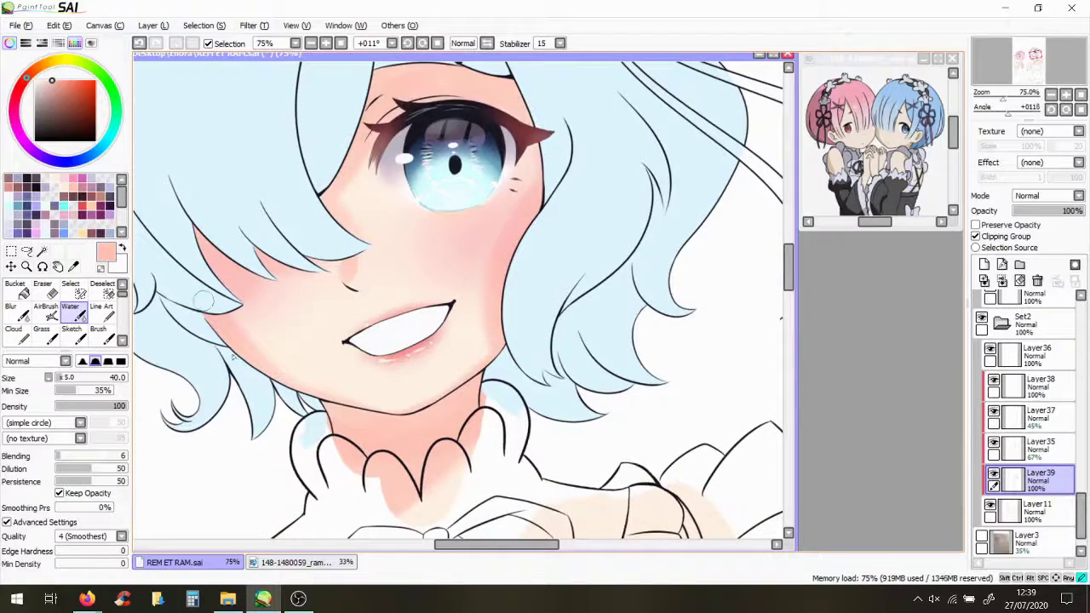
scroll(393, 212, up, 1)
scroll(366, 205, down, 3)
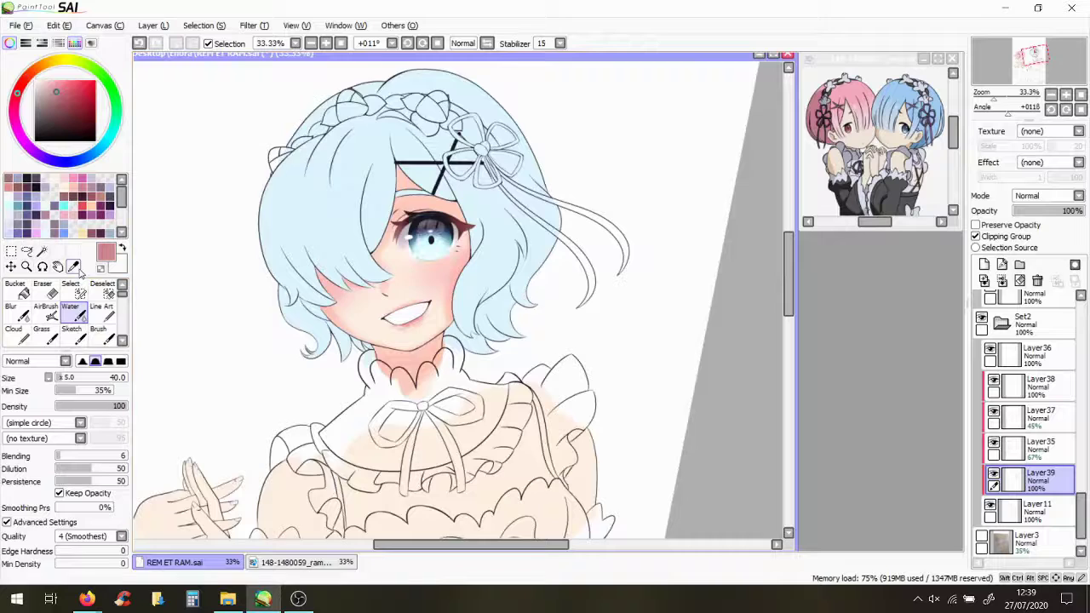
Paint dusky rose shadows along the cheeks, jaw and hair edges with the Water brush at size 30
scroll(339, 194, up, 1)
scroll(230, 153, up, 2)
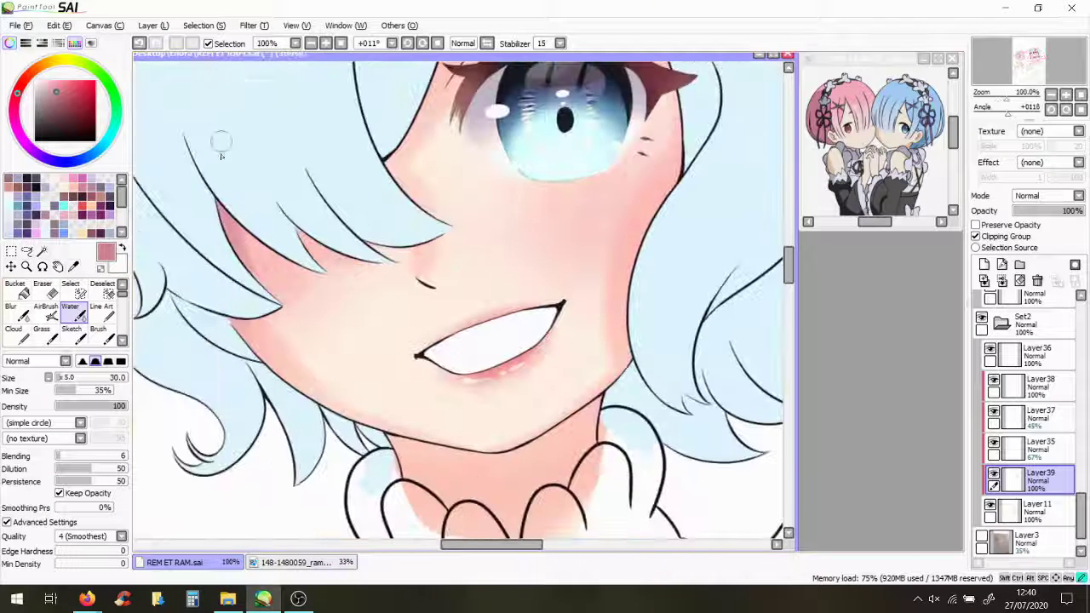
drag(323, 388, 238, 306)
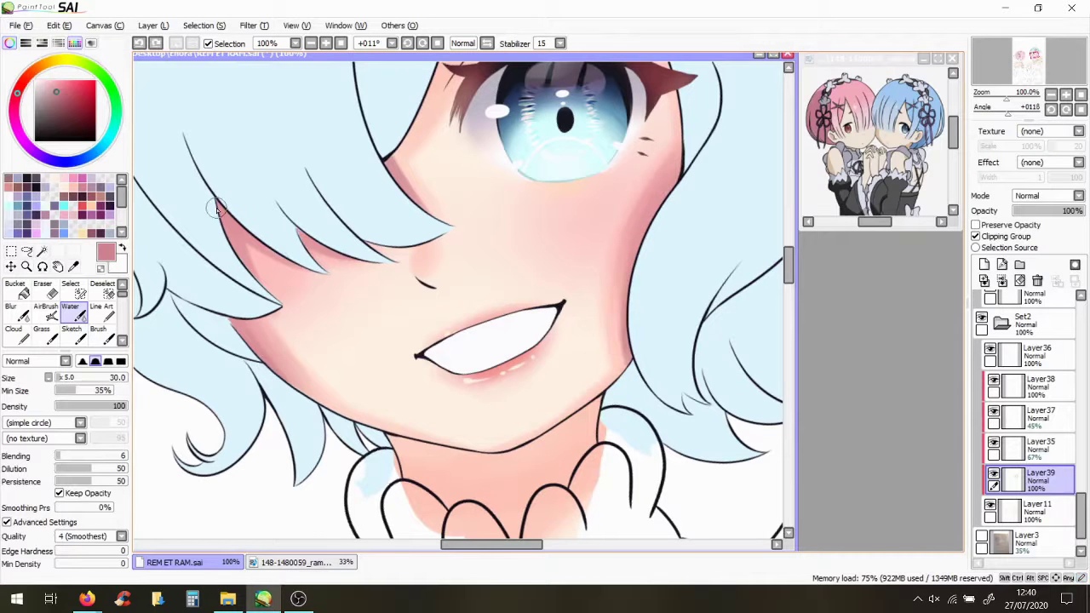
scroll(616, 315, down, 2)
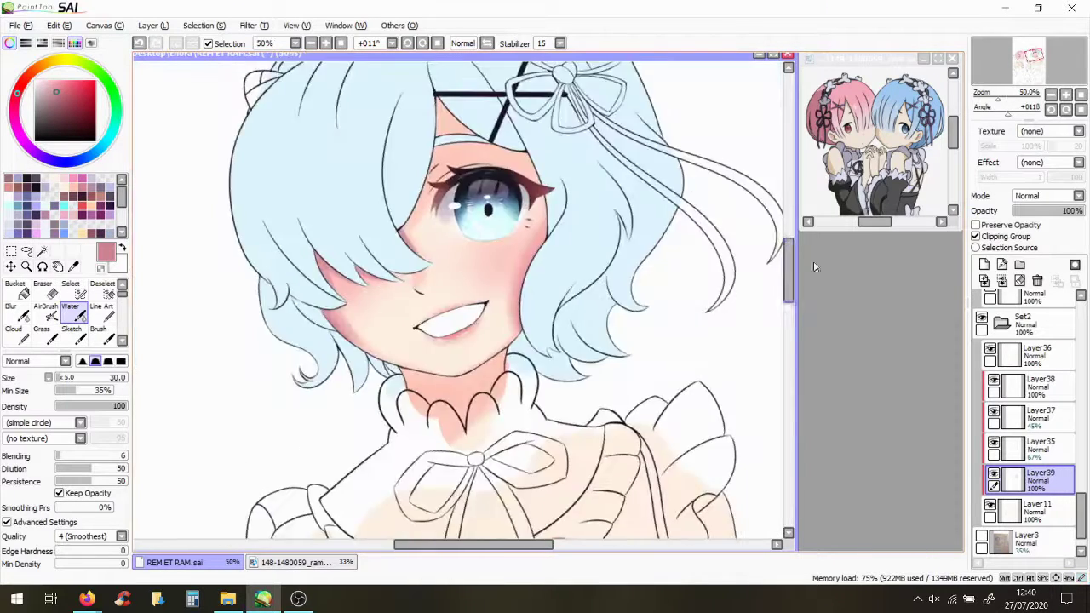
scroll(469, 173, up, 2)
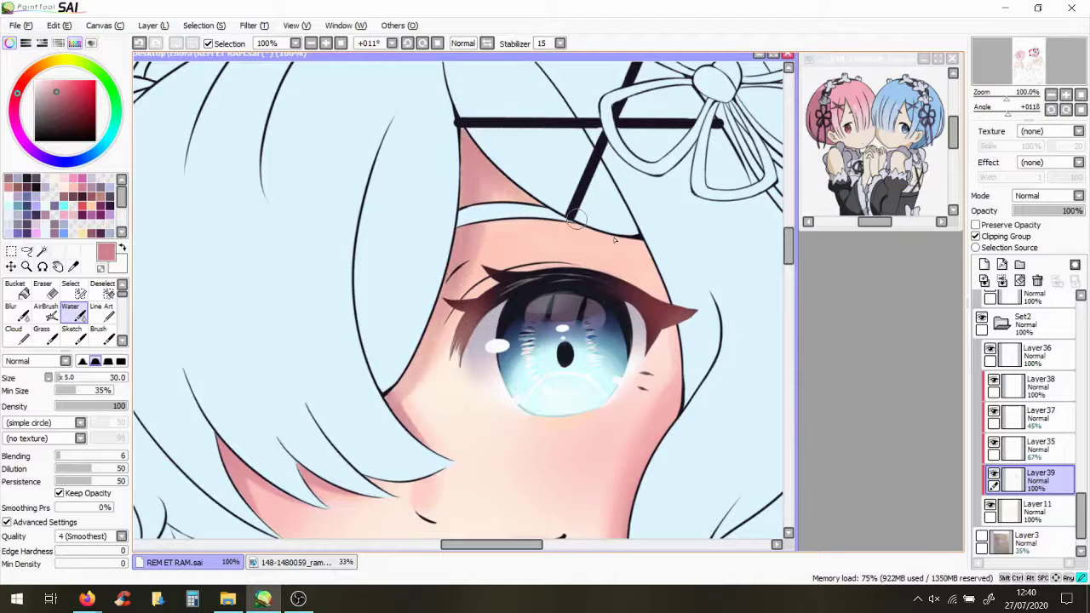
Add fine dusky rose shading along the eyelid crease beside the inner lashes with the Water brush at size 5
scroll(509, 214, up, 2)
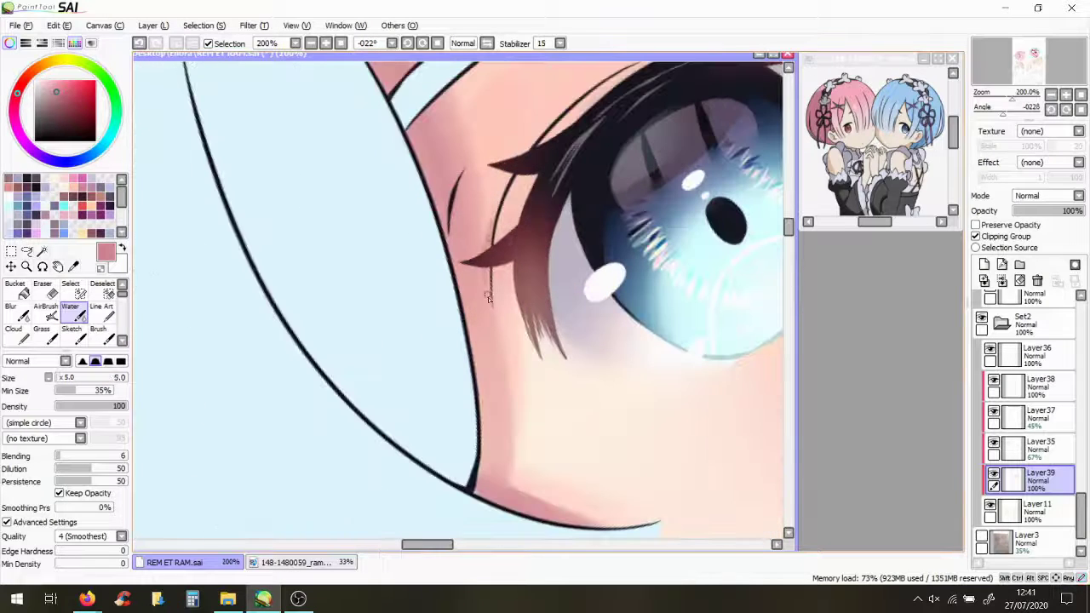
drag(494, 234, 535, 136)
scroll(539, 138, down, 2)
Paint a mauve shadow on the forehead skin beneath the crossed hair clips with the Water brush at size 55
scroll(587, 202, down, 4)
scroll(587, 203, down, 2)
scroll(387, 191, up, 4)
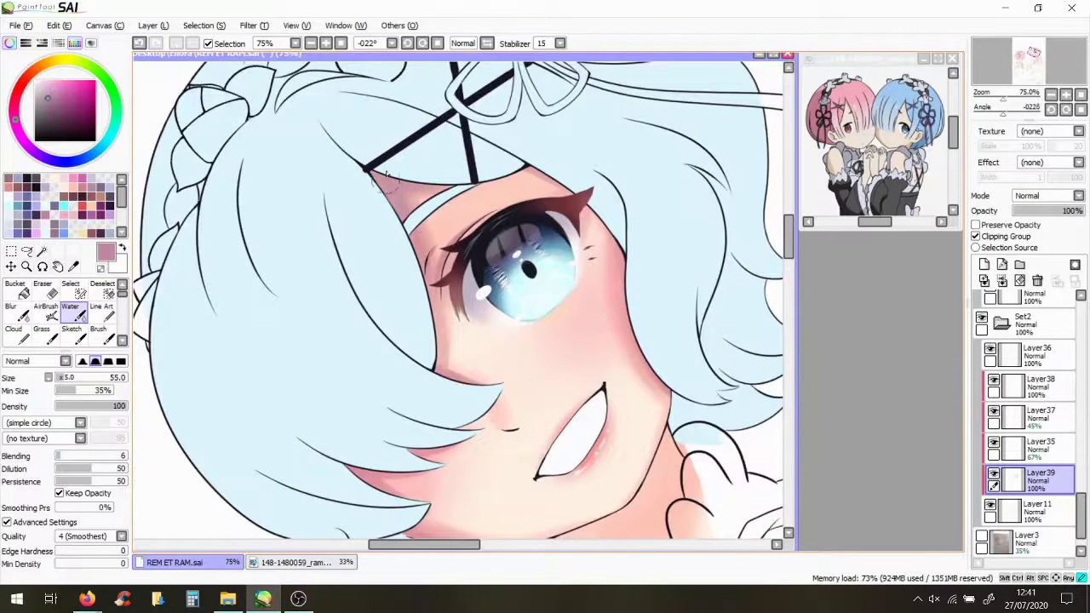
scroll(400, 392, down, 3)
scroll(508, 177, down, 1)
click(1035, 449)
scroll(594, 255, down, 2)
key(h)
scroll(594, 254, up, 3)
Deepen the shadows under the fringe and along the cheek edge with mauve and greyish violet on the skin shading layer
click(1034, 480)
scroll(613, 273, down, 1)
scroll(653, 279, up, 2)
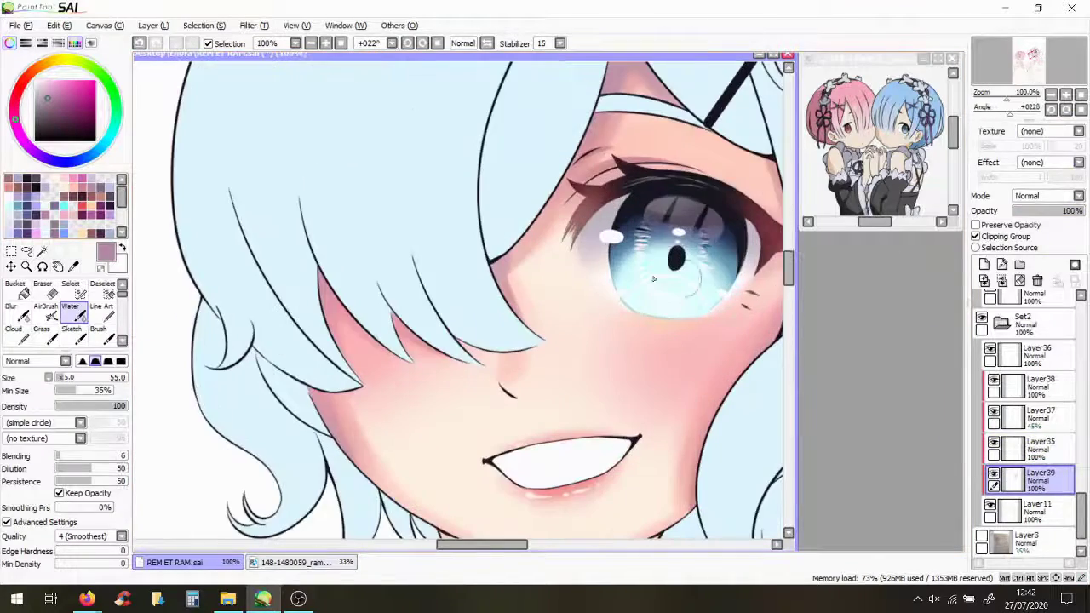
alt+click(654, 278)
scroll(789, 264, down, 3)
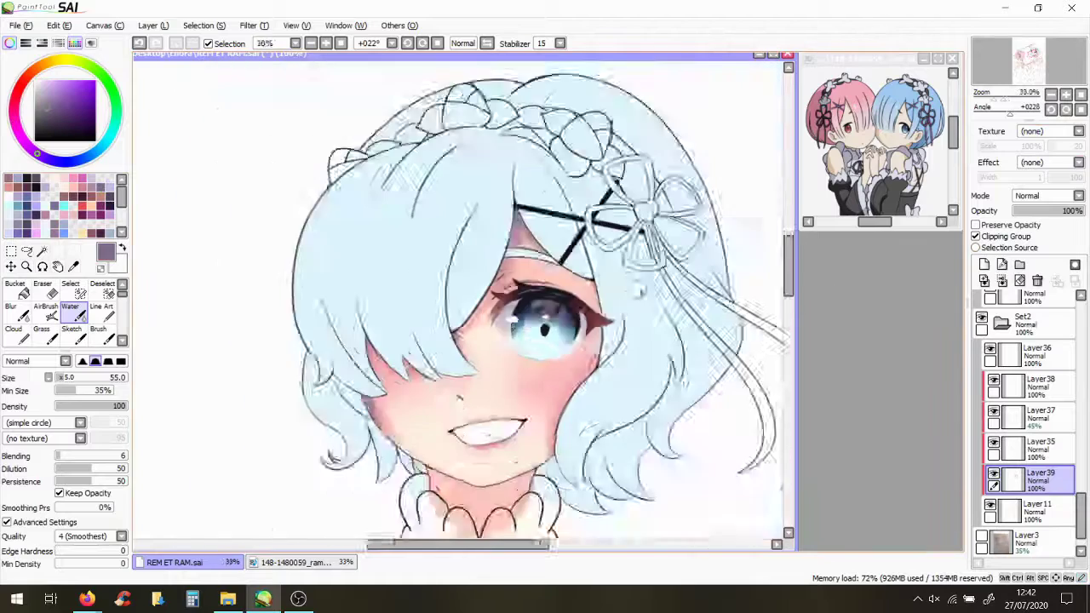
scroll(511, 256, up, 2)
scroll(477, 256, down, 3)
Paint lavender shadows on the neck beneath the chin and around the collar ruffles with the Water brush at size 40
alt+click(467, 205)
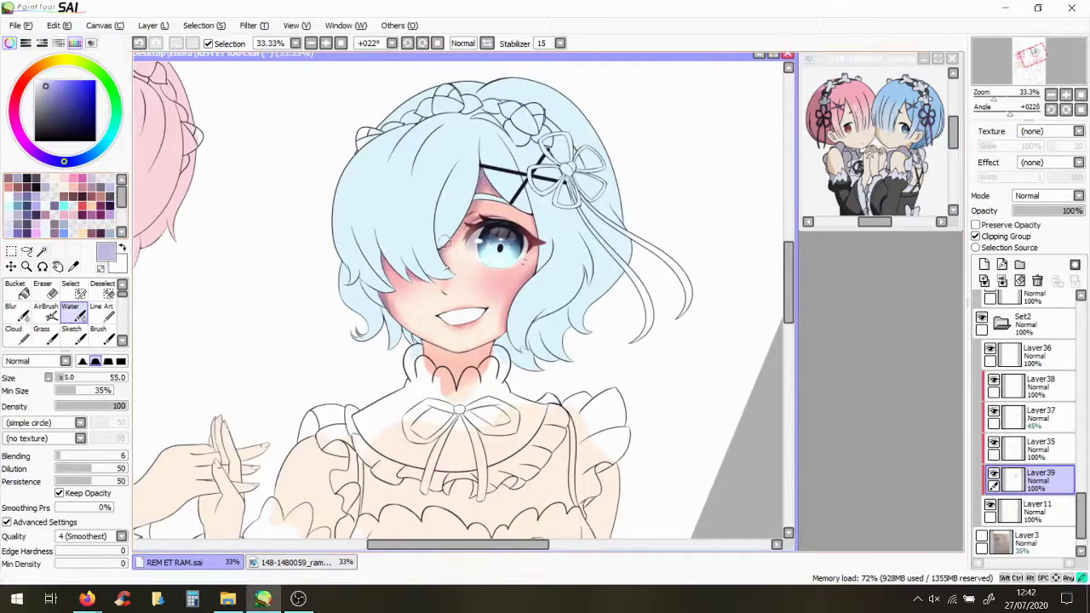
drag(403, 346, 460, 341)
scroll(443, 358, up, 5)
click(87, 183)
key(bracketleft)
key(bracketleft)
mouse_move(290, 285)
mouse_down()
mouse_move(280, 353)
mouse_move(390, 244)
mouse_move(378, 357)
mouse_move(483, 258)
mouse_up()
mouse_move(426, 315)
mouse_down()
mouse_move(341, 375)
mouse_move(570, 340)
mouse_move(366, 290)
mouse_up()
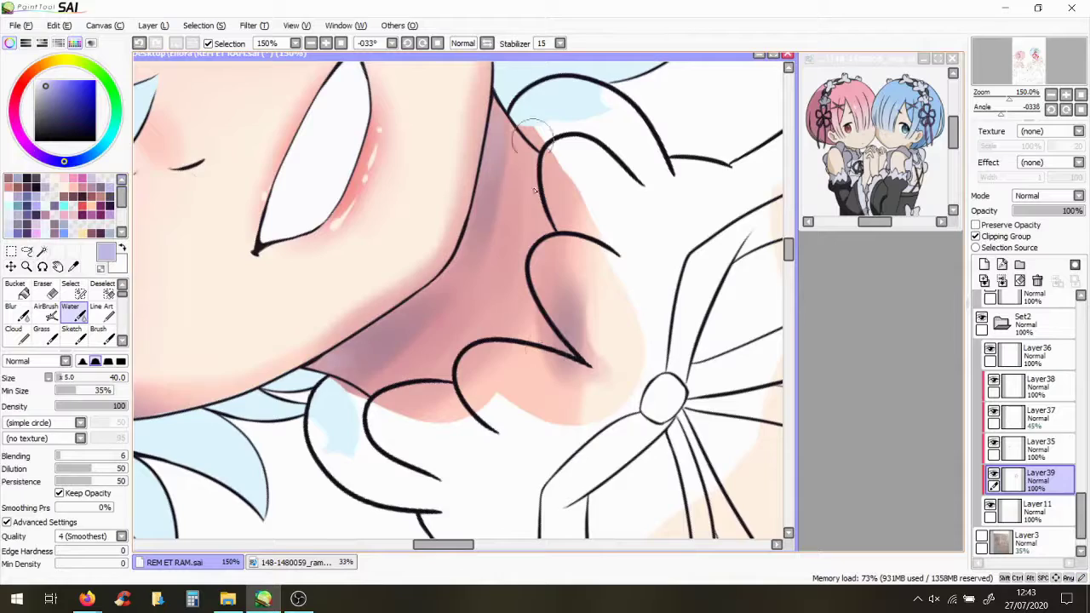
Paint salmon base shading over the right girl's shoulders, upper arms and chest skin with the Water brush at size 200
scroll(535, 191, down, 6)
click(1066, 110)
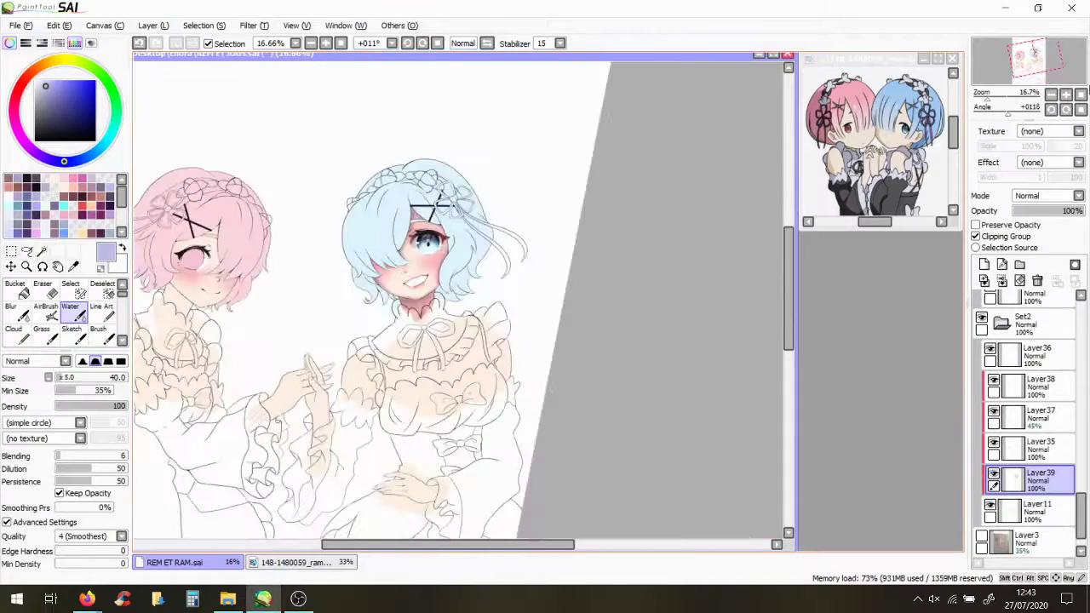
scroll(426, 358, up, 3)
alt+click(322, 349)
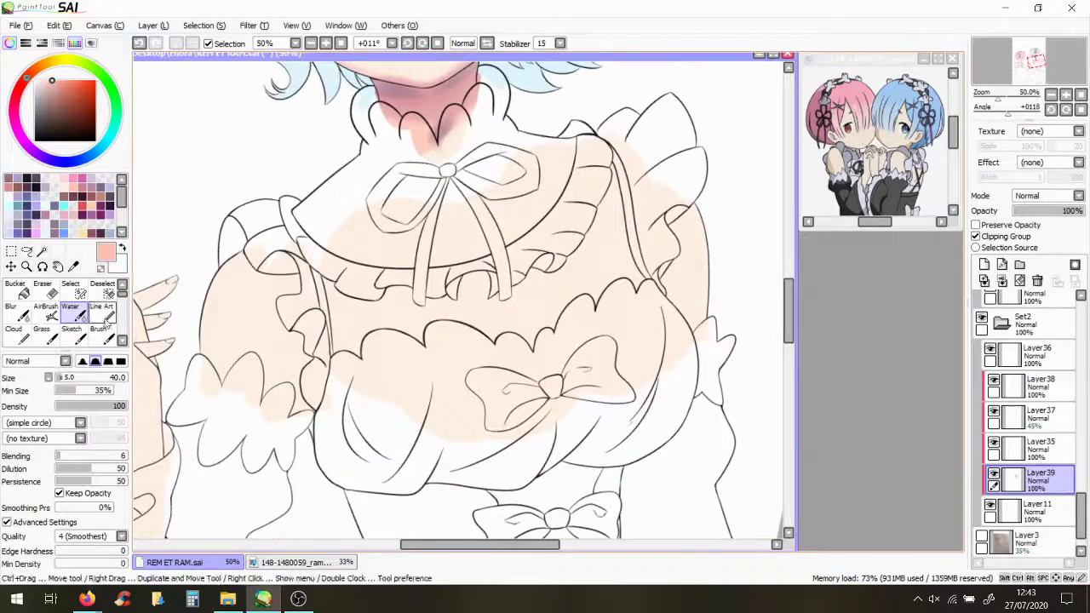
drag(322, 349, 288, 273)
scroll(277, 290, down, 2)
drag(544, 212, 553, 332)
scroll(554, 332, up, 2)
drag(510, 281, 596, 174)
scroll(513, 254, down, 3)
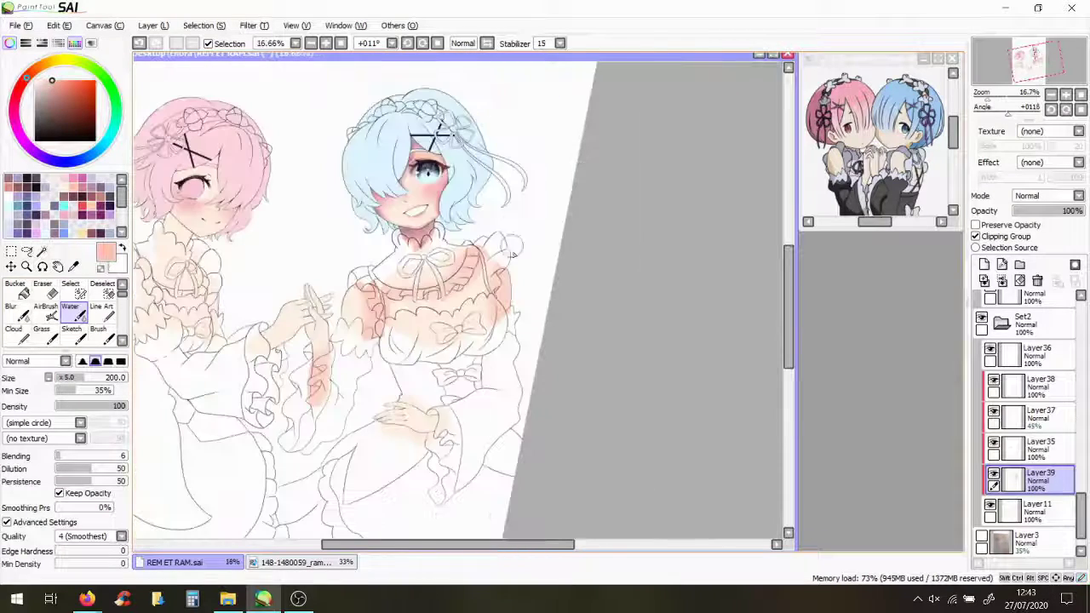
Layer dusky rose shading over the right girl's upper arms and shoulders beneath the ruffles with the Water brush at size 200
scroll(442, 471, up, 2)
drag(344, 396, 330, 281)
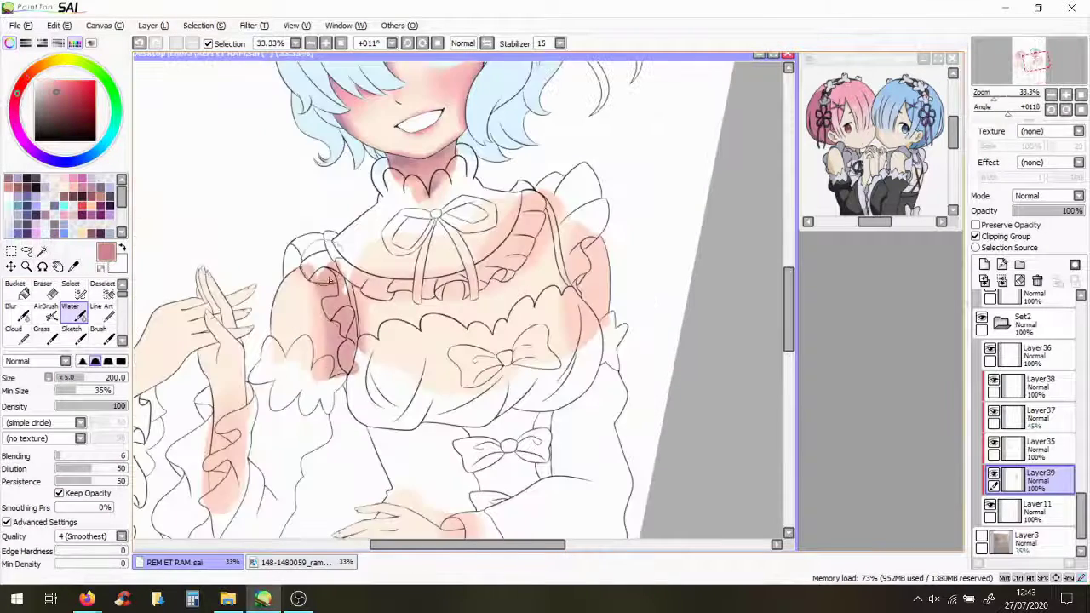
mouse_move(545, 256)
mouse_down()
mouse_move(596, 341)
mouse_move(596, 255)
mouse_up()
scroll(447, 441, down, 2)
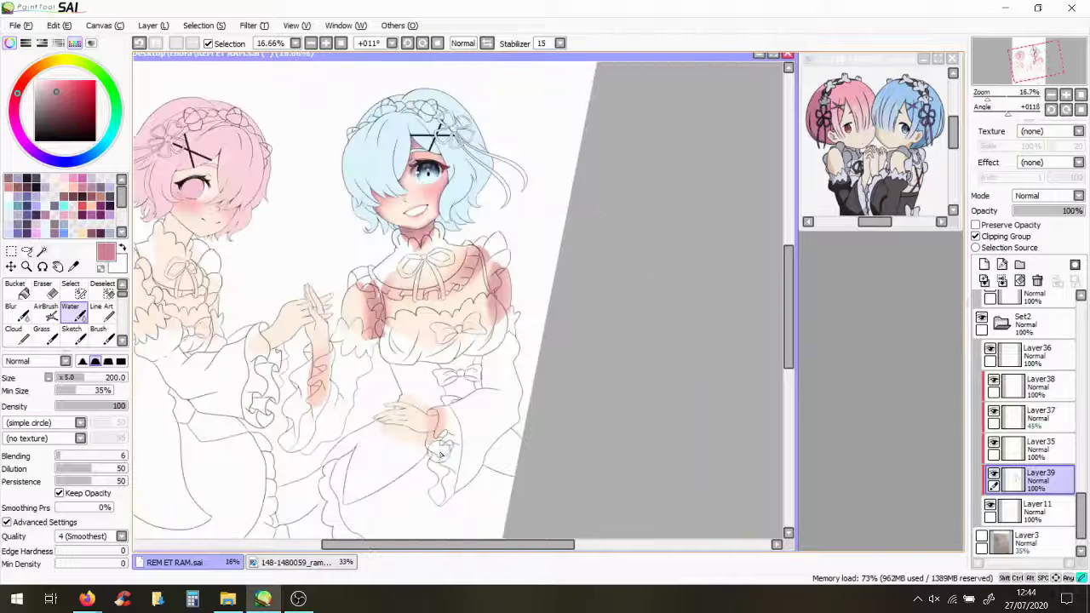
Add greyish violet shadows to the right girl's raised forearm inside the sleeve with the Water brush
alt+click(440, 421)
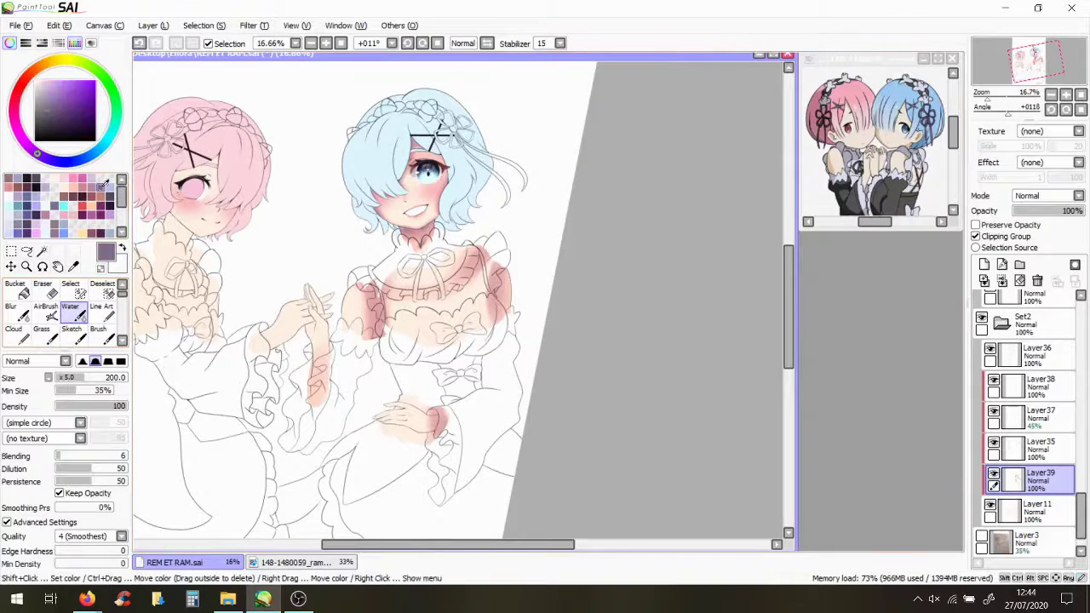
scroll(335, 320, up, 2)
alt+click(343, 386)
mouse_move(225, 452)
mouse_down()
mouse_move(217, 511)
mouse_move(214, 492)
mouse_up()
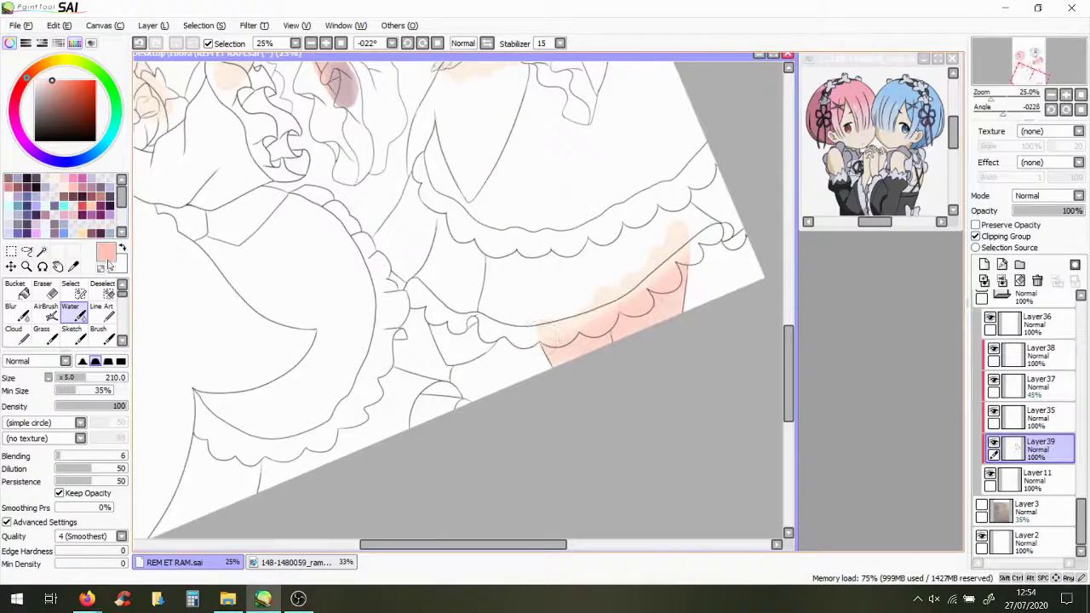
Shade the leg skin beneath the right girl's skirt hem with salmon and mauve, adding greyish violet shadows at brush size 85
mouse_move(553, 345)
mouse_down()
mouse_move(681, 268)
mouse_move(613, 340)
mouse_up()
scroll(413, 298, up, 1)
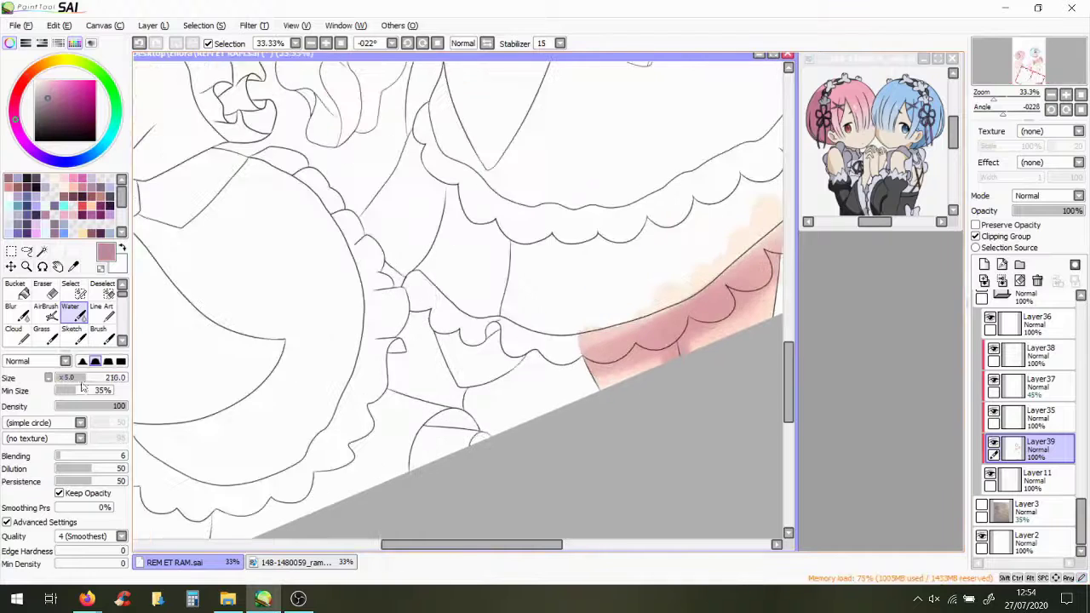
click(77, 377)
drag(686, 328, 557, 328)
alt+click(592, 294)
drag(596, 290, 632, 257)
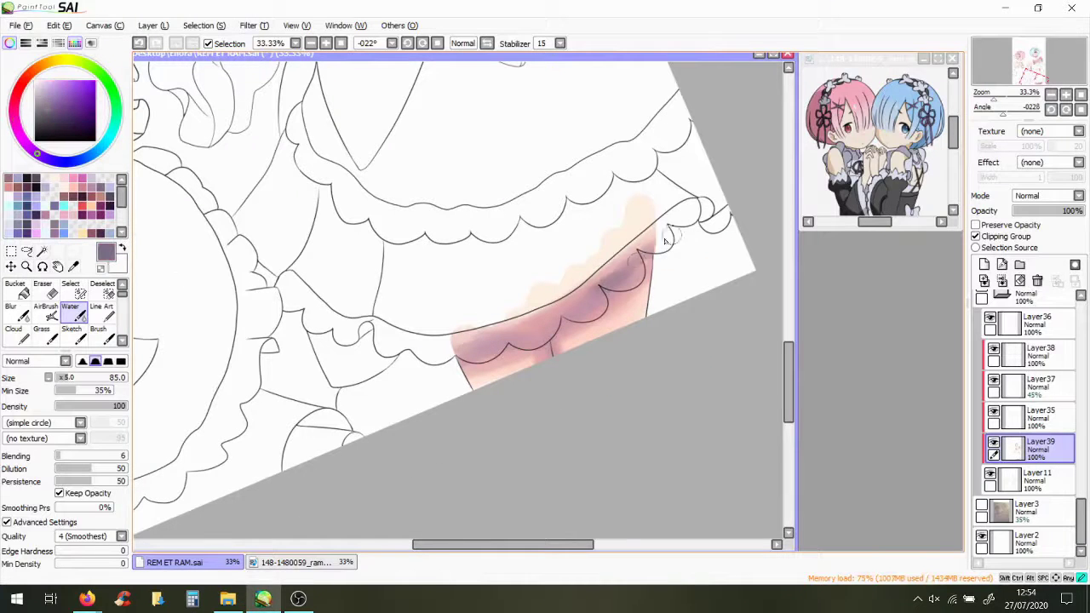
alt+click(542, 332)
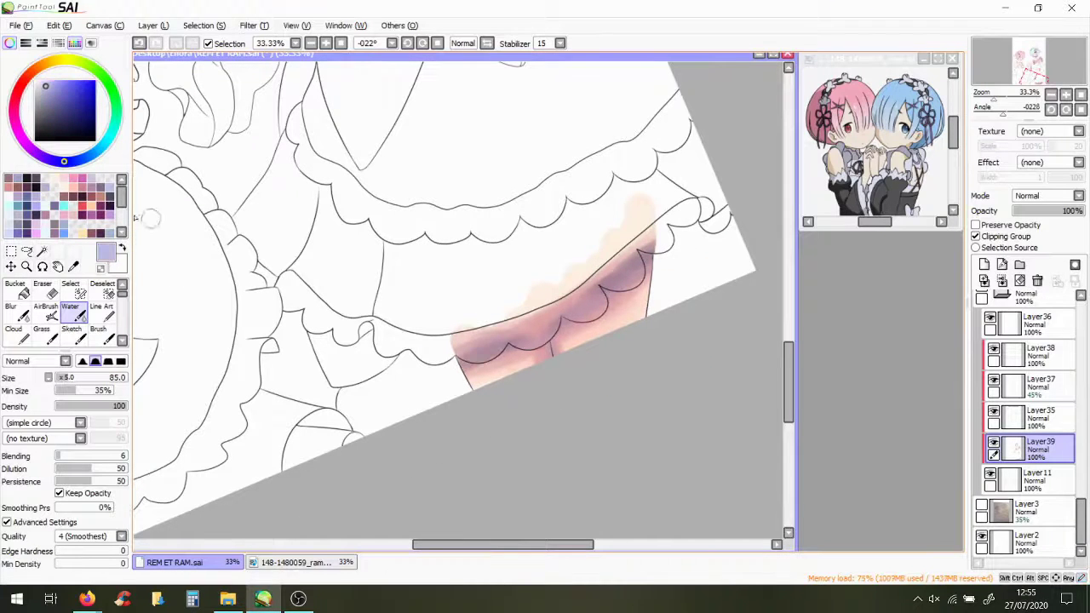
alt+click(584, 305)
Paint soft salmon and mauve shading over the two girls' joined hands and wrists with the Water brush
scroll(607, 285, down, 4)
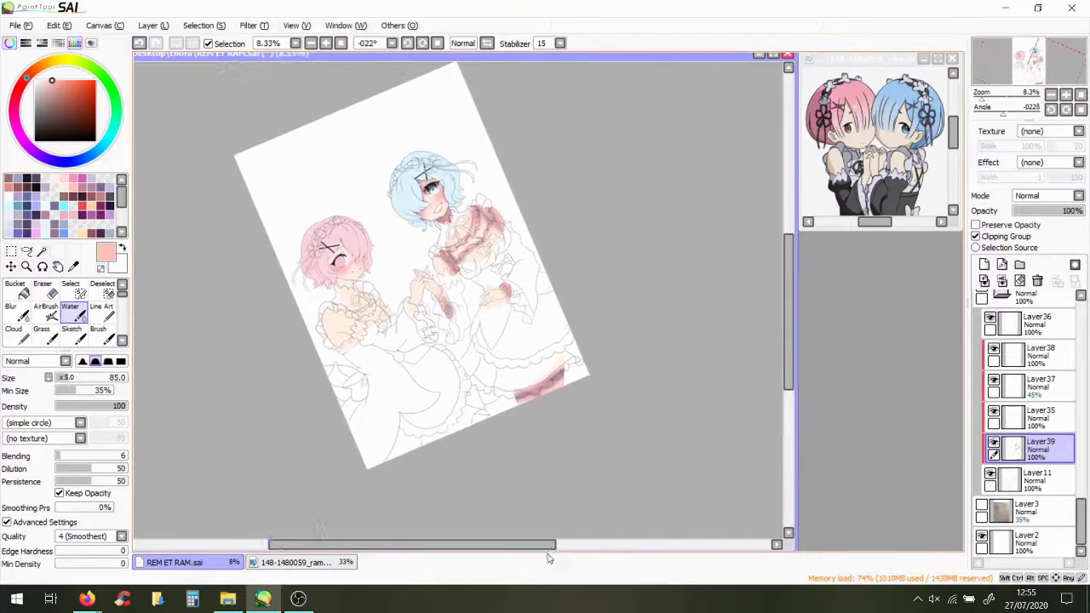
scroll(378, 480, up, 6)
scroll(378, 479, left, 5)
mouse_move(532, 422)
mouse_down()
mouse_move(443, 273)
mouse_move(496, 371)
mouse_up()
mouse_move(430, 255)
mouse_down()
mouse_move(391, 217)
mouse_move(375, 171)
mouse_move(334, 169)
mouse_move(217, 354)
mouse_up()
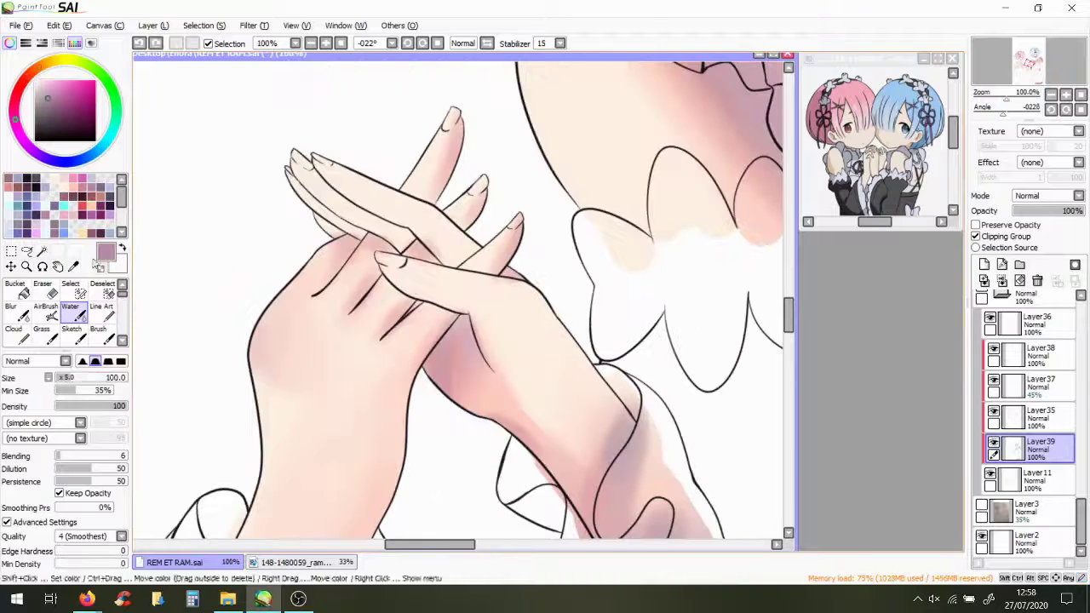
Add greyish violet shadows between the overlapping fingers of the joined hands with the Water brush at size 20
alt+click(397, 286)
scroll(397, 286, up, 2)
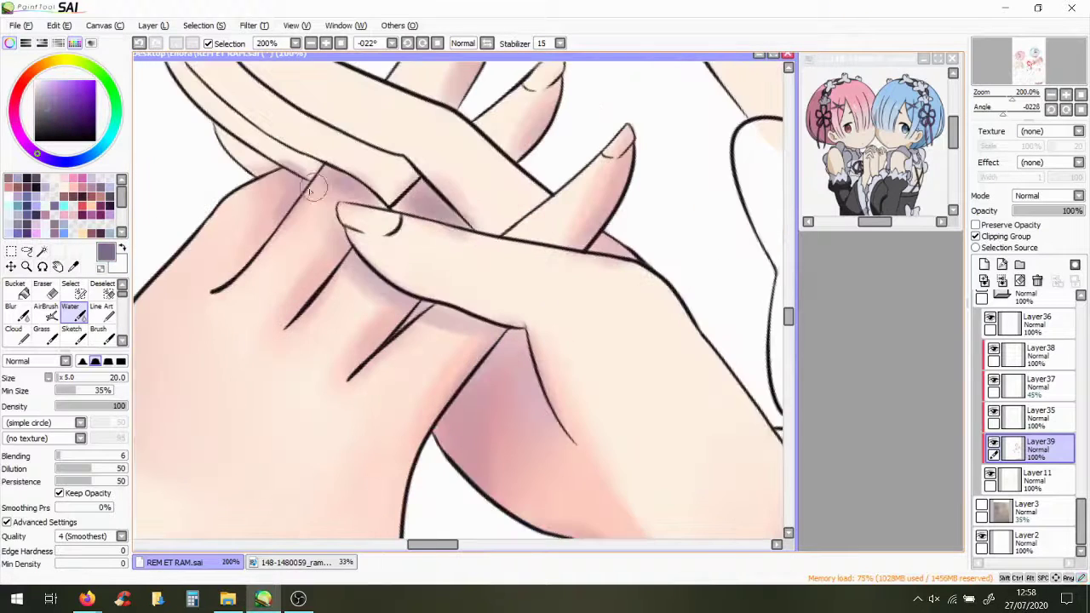
scroll(319, 170, down, 2)
scroll(383, 256, down, 1)
scroll(383, 256, up, 1)
Tint the fingertips of the joined hands with a pink blush on Layer35 using the AirBrush at size 295
alt+click(460, 340)
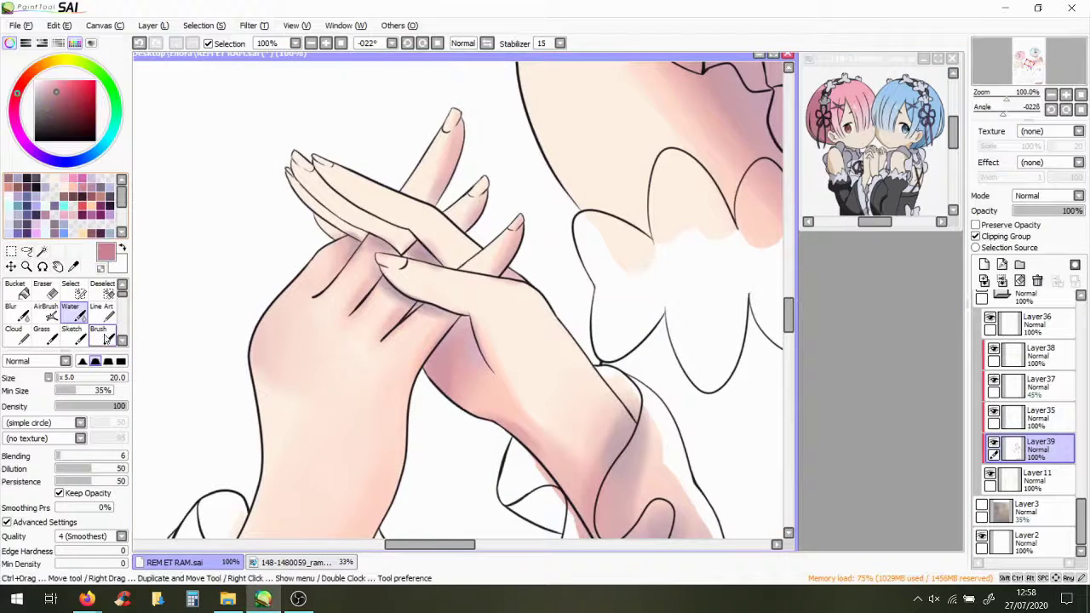
click(46, 312)
click(56, 154)
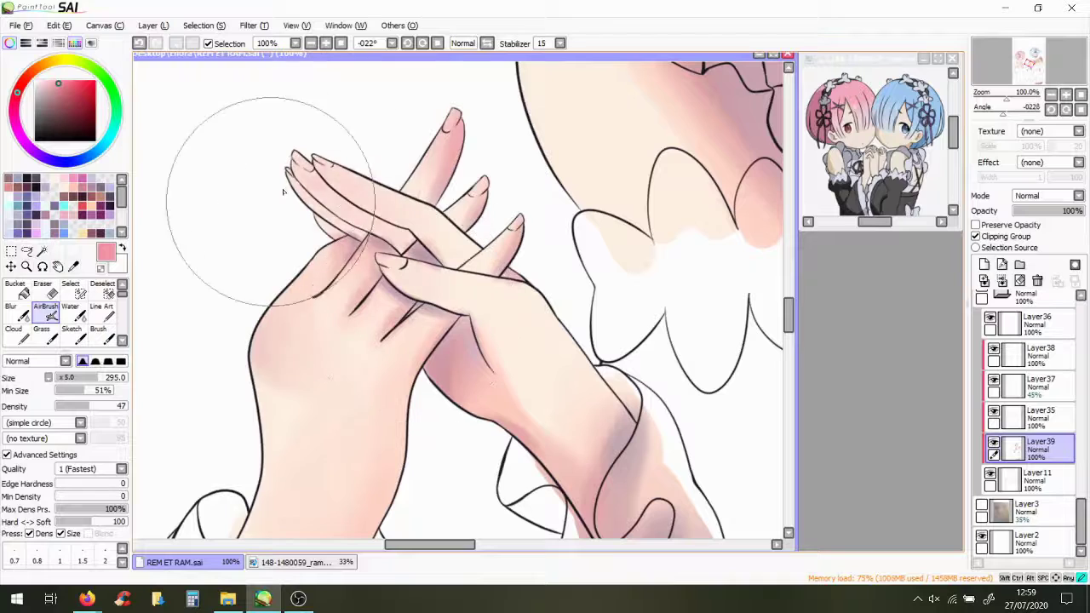
click(140, 43)
click(156, 43)
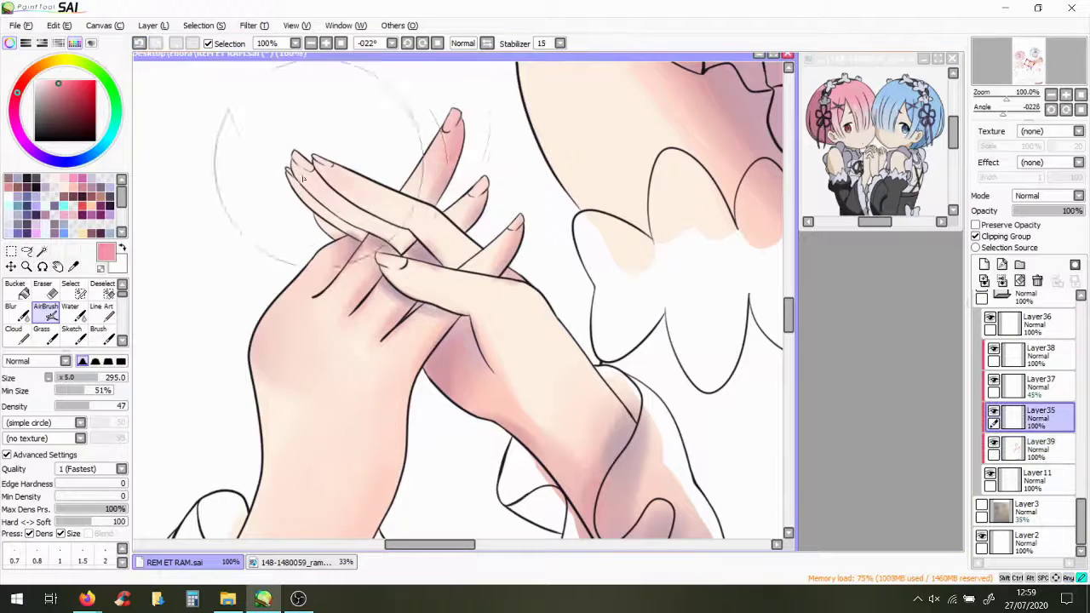
Airbrush a pink blush onto the right girl's resting fingers and, at size 375, onto the left girl's shoulder
scroll(647, 107, down, 3)
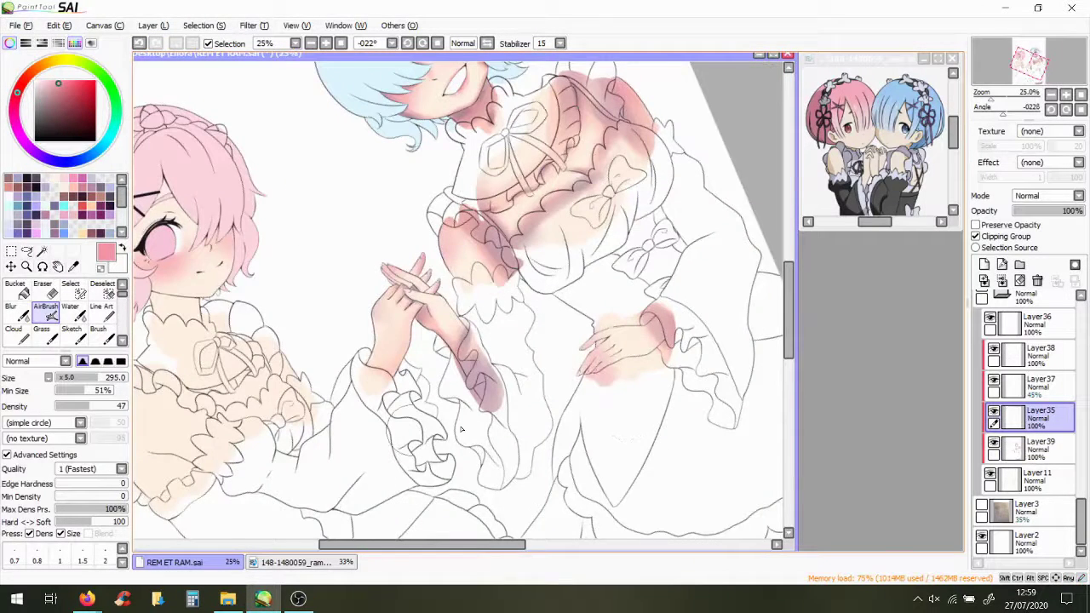
scroll(366, 358, left, 2)
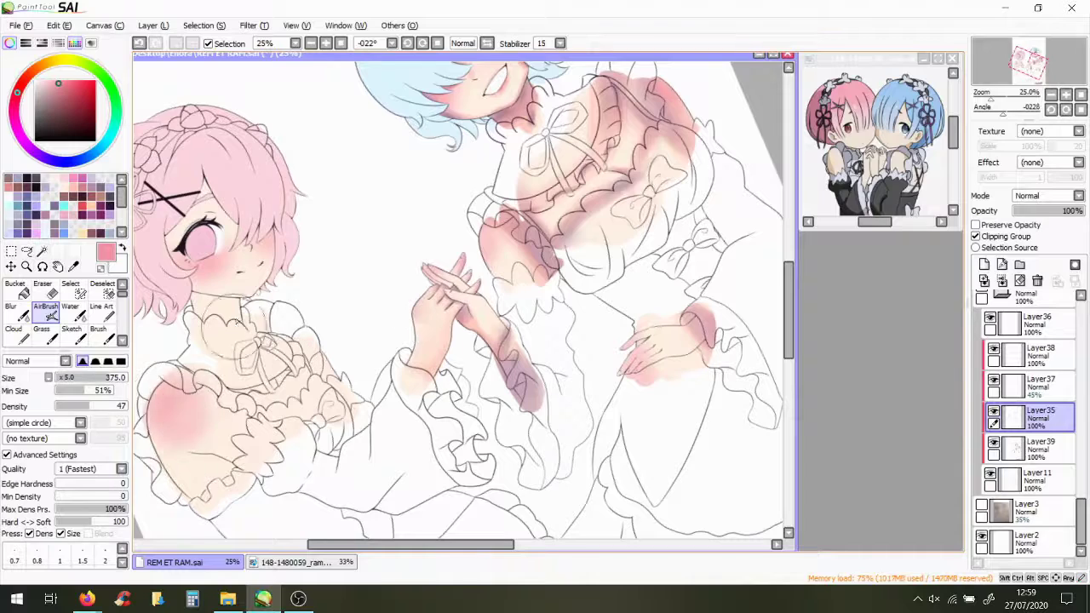
scroll(353, 335, down, 1)
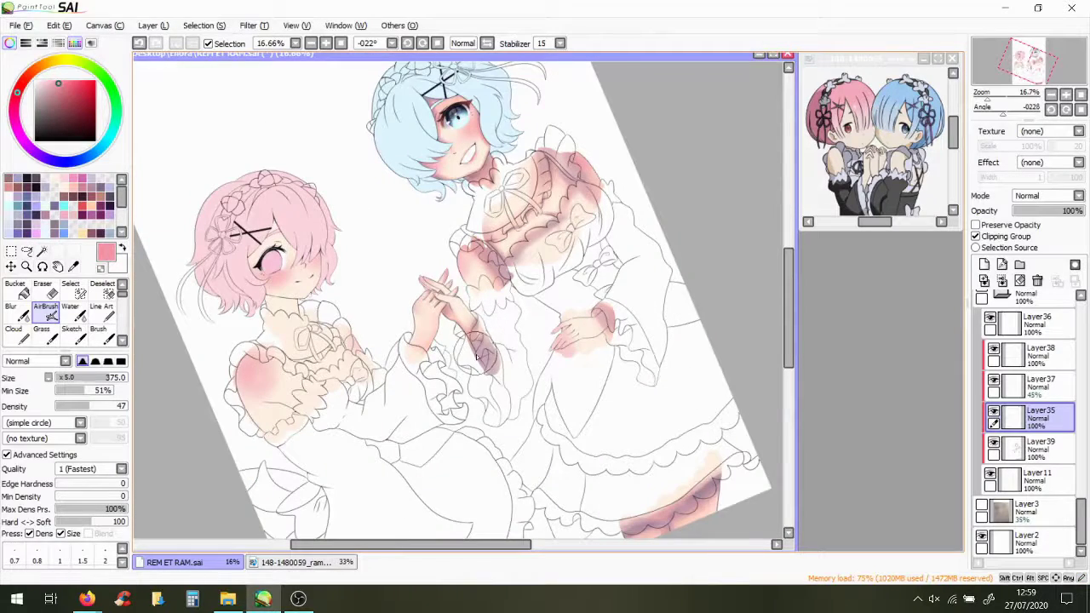
scroll(513, 369, up, 4)
Shade the upright fingers of the joined hands with salmon on Layer39 using the Water brush at size 20
click(1031, 449)
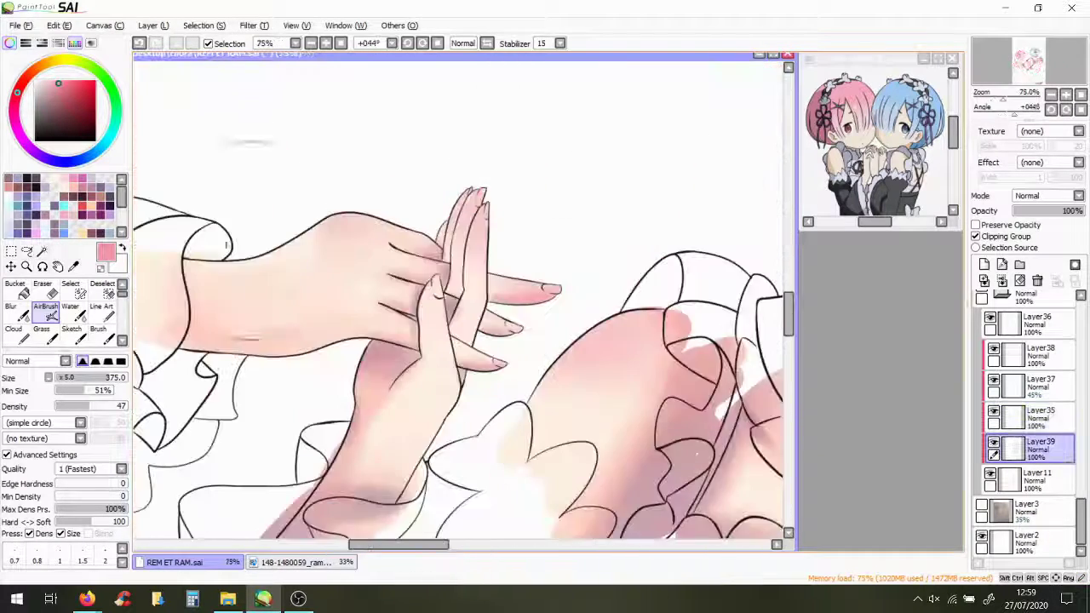
click(71, 311)
scroll(410, 302, up, 2)
alt+click(495, 349)
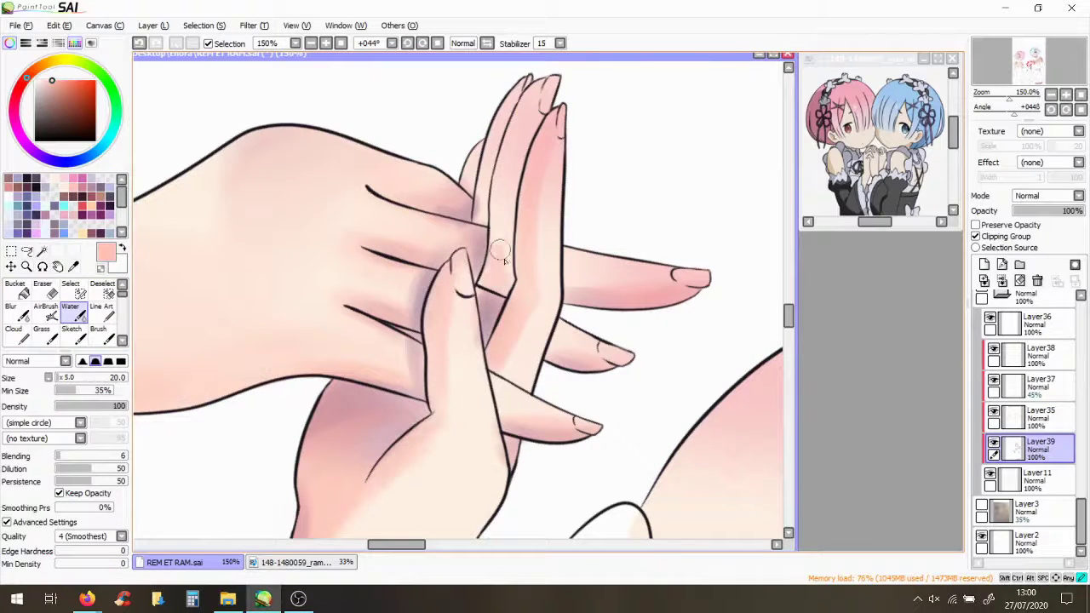
alt+click(510, 281)
drag(520, 281, 489, 353)
drag(540, 153, 511, 281)
mouse_move(511, 111)
mouse_down()
mouse_move(476, 264)
mouse_move(431, 360)
mouse_up()
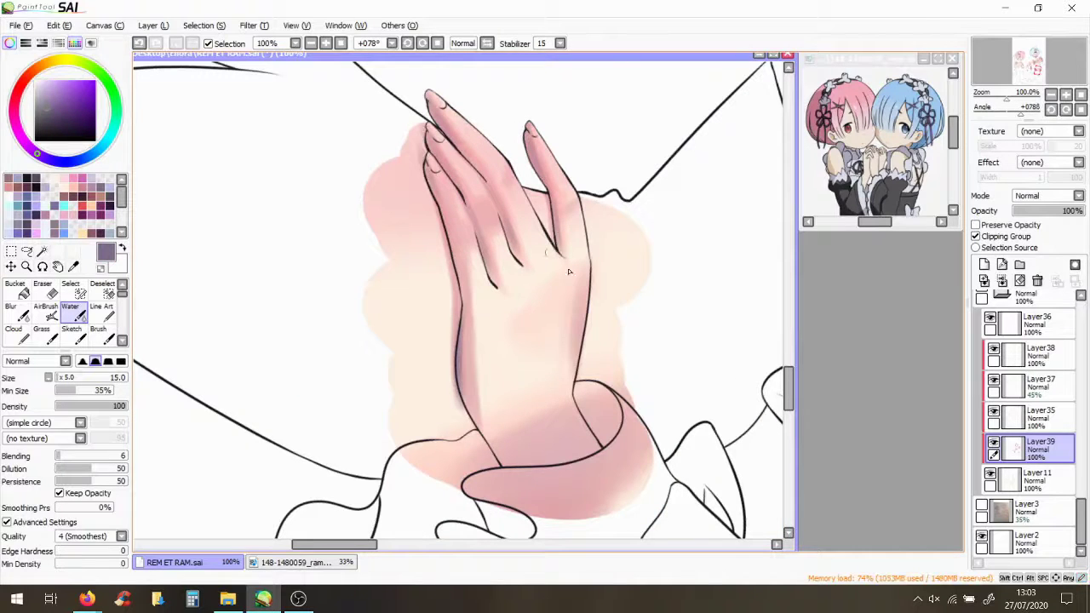
Deepen the wrist shadow under the cuff of the right girl's resting hand with lavender using the Water brush at size 55
drag(511, 460, 613, 425)
mouse_move(477, 477)
mouse_down()
mouse_move(561, 499)
mouse_move(599, 446)
mouse_up()
key(bracketleft)
key(bracketleft)
key(bracketleft)
key(bracketleft)
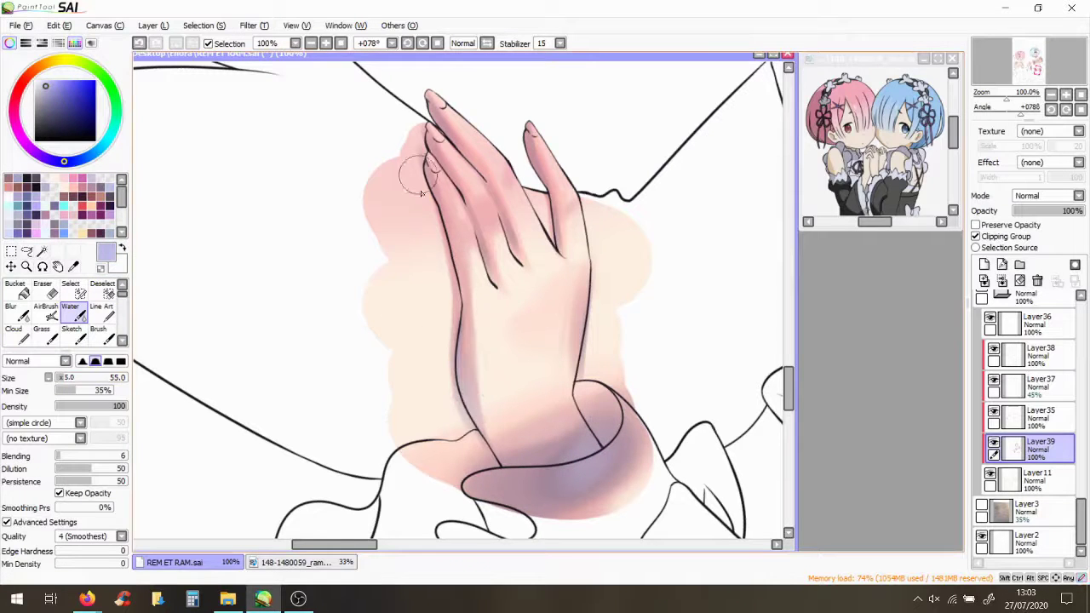
Paint salmon shading under the left girl's fringe, along her cheek and jaw, and on her neck with the Water brush at size 90
key(minus)
key(minus)
key(minus)
key(Home)
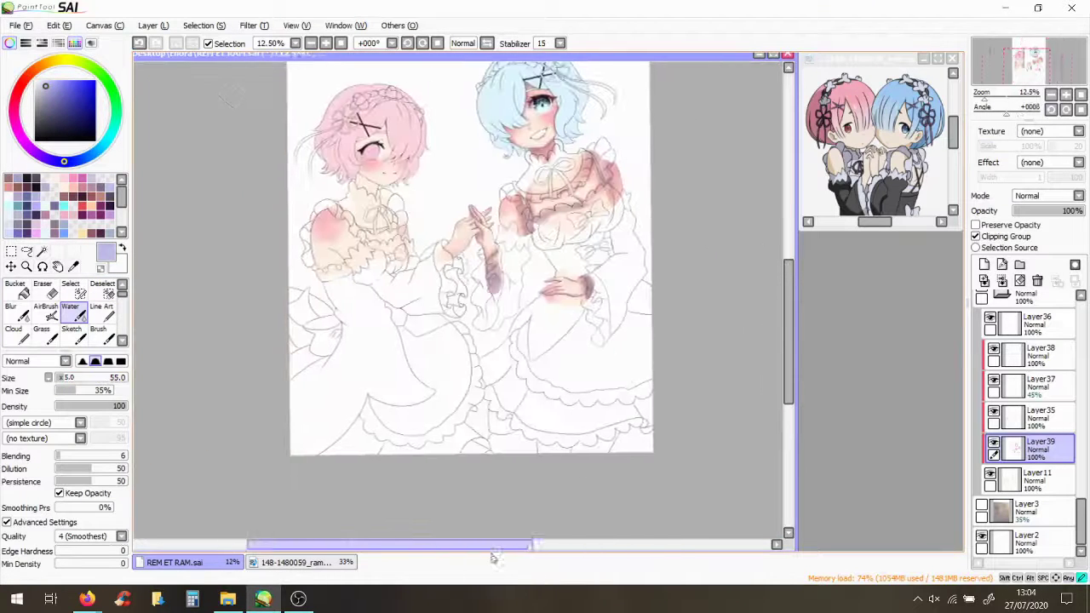
scroll(417, 149, up, 5)
alt+click(383, 256)
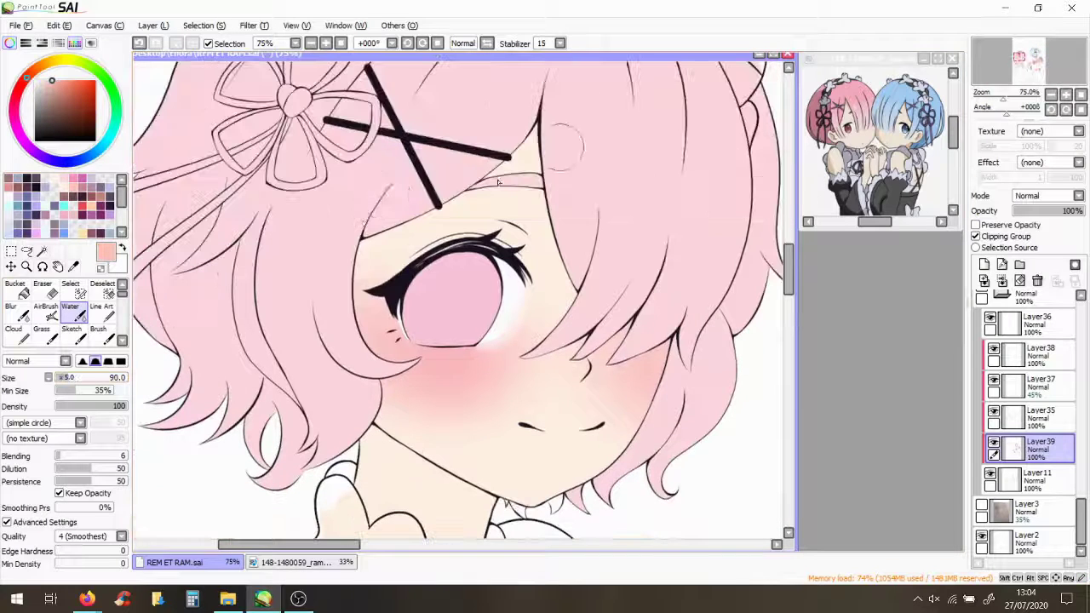
drag(533, 128, 566, 285)
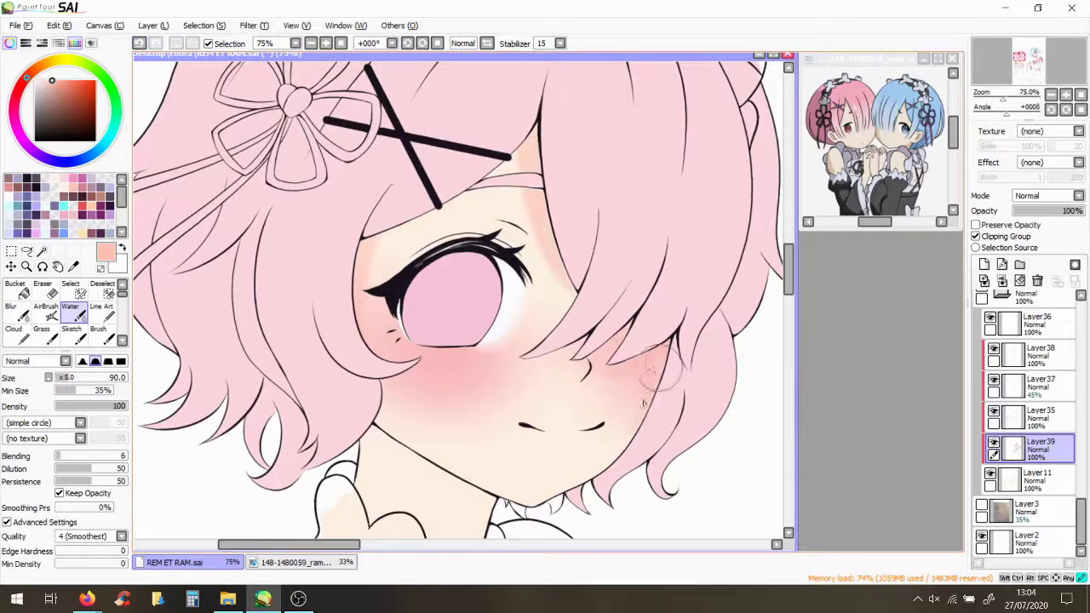
drag(644, 403, 596, 477)
drag(392, 459, 476, 519)
drag(451, 213, 497, 241)
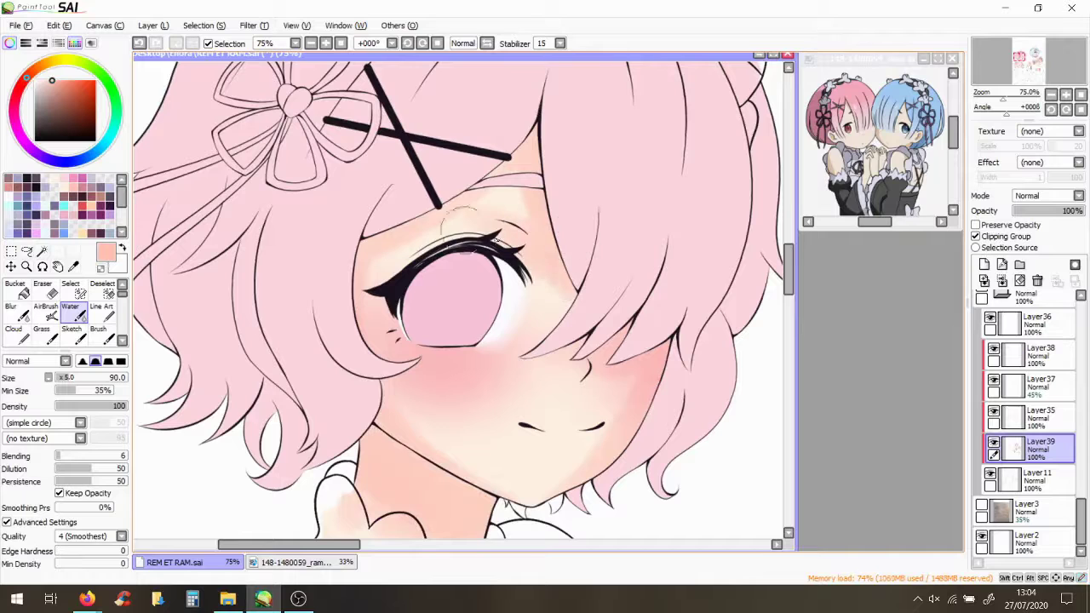
Paint salmon shading over the left girl's shoulders, arm and chest around the ruffles with the Water brush at size 90
scroll(607, 361, down, 5)
scroll(292, 423, up, 4)
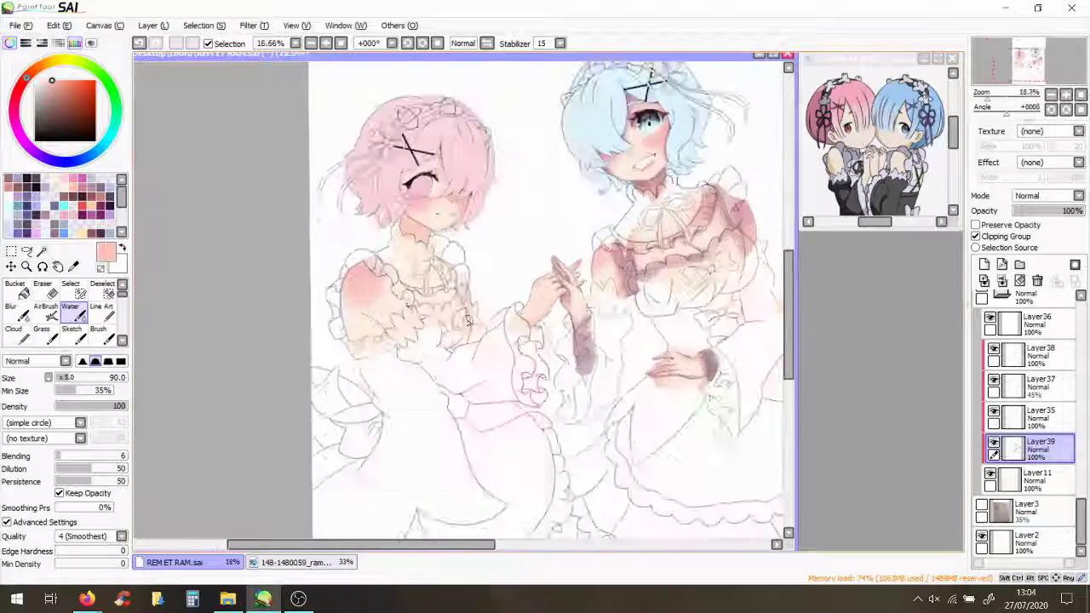
mouse_move(292, 422)
mouse_down()
mouse_move(201, 248)
mouse_move(349, 256)
mouse_move(344, 353)
mouse_up()
drag(444, 270, 539, 315)
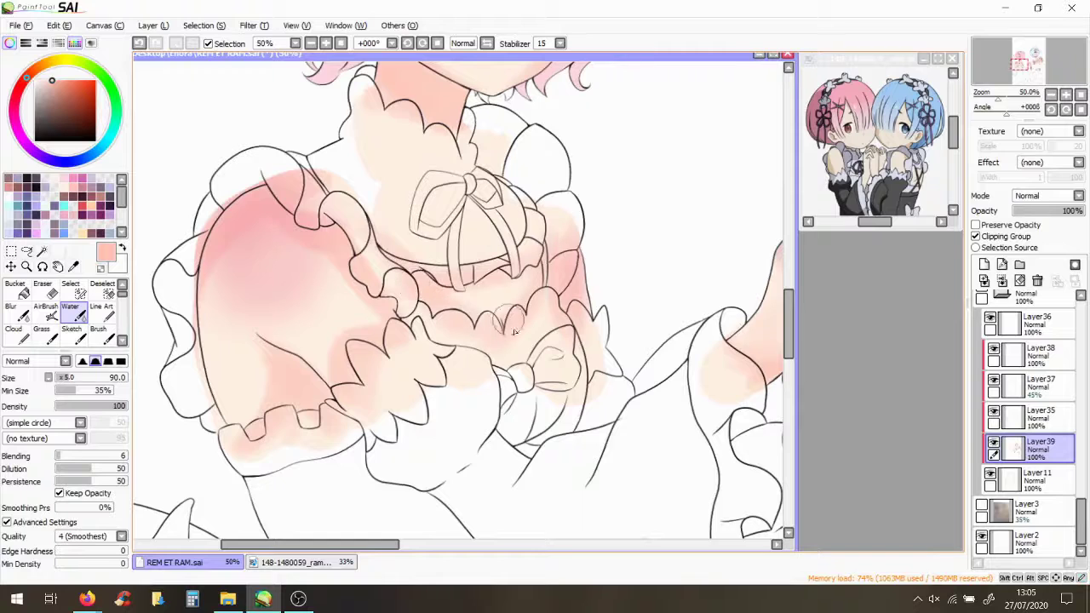
Deepen the left girl's arm, chest and wrist shadows beneath the ruffles with dusky rose using the Water brush at size 90
scroll(518, 341, down, 4)
scroll(519, 341, up, 4)
mouse_move(307, 430)
mouse_down()
mouse_move(263, 357)
mouse_move(366, 388)
mouse_move(191, 218)
mouse_move(366, 285)
mouse_move(522, 305)
mouse_up()
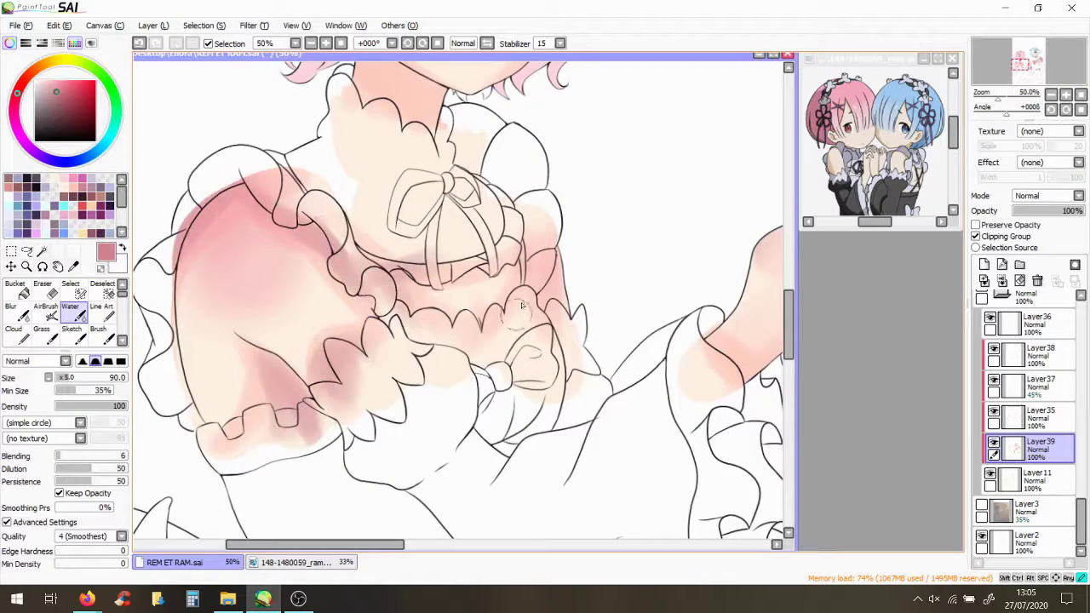
scroll(522, 305, right, 2)
scroll(586, 328, down, 4)
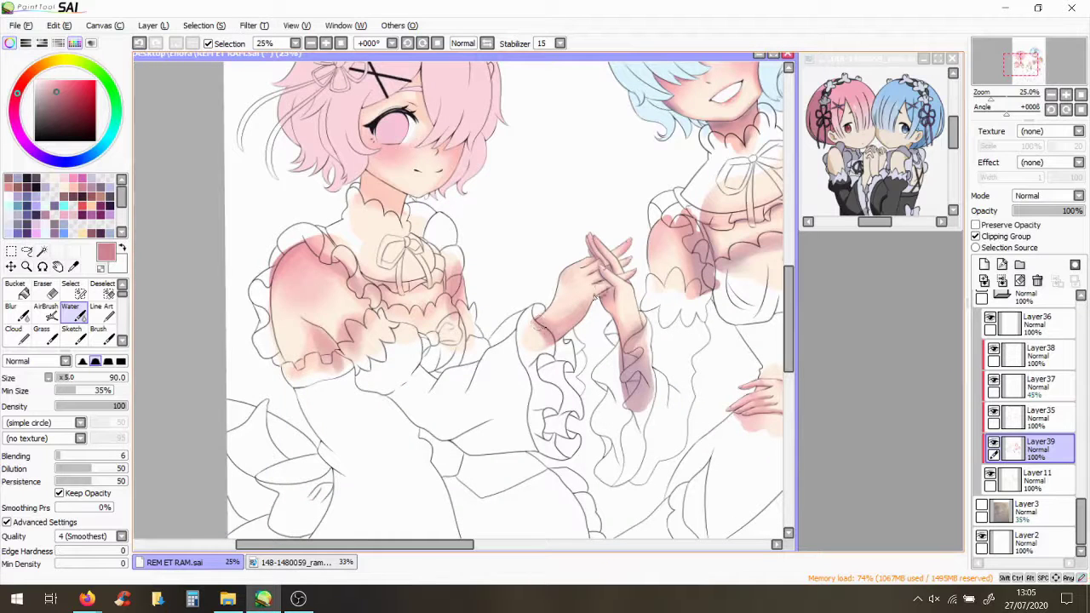
Add dusky rose shading around the left girl's eye, under her fringe and along her cheek with the Water brush at size 30
scroll(437, 139, up, 2)
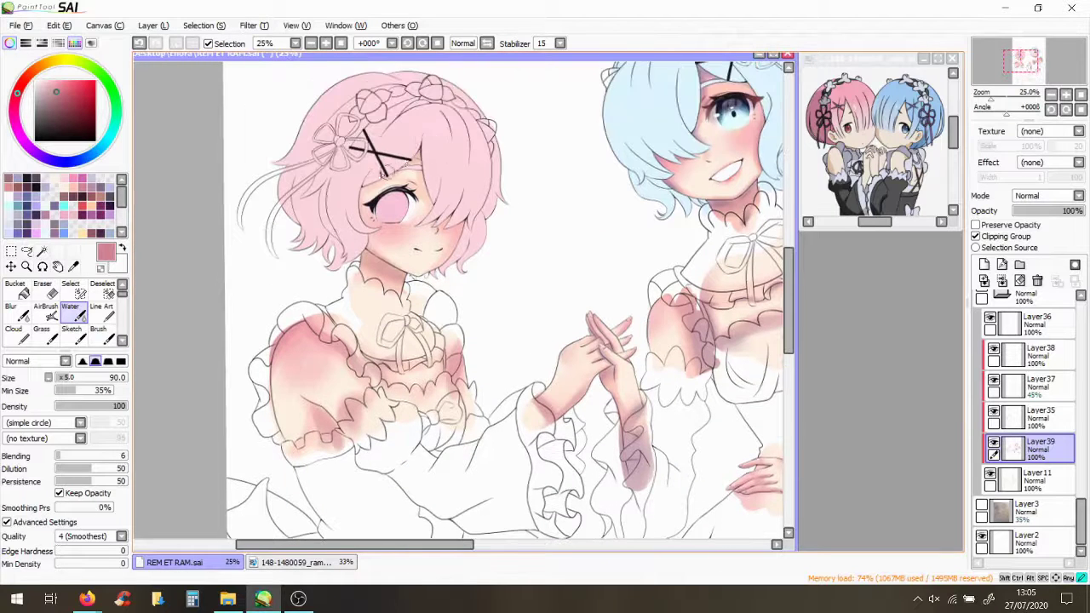
scroll(444, 158, up, 2)
drag(791, 302, 791, 285)
scroll(473, 179, up, 2)
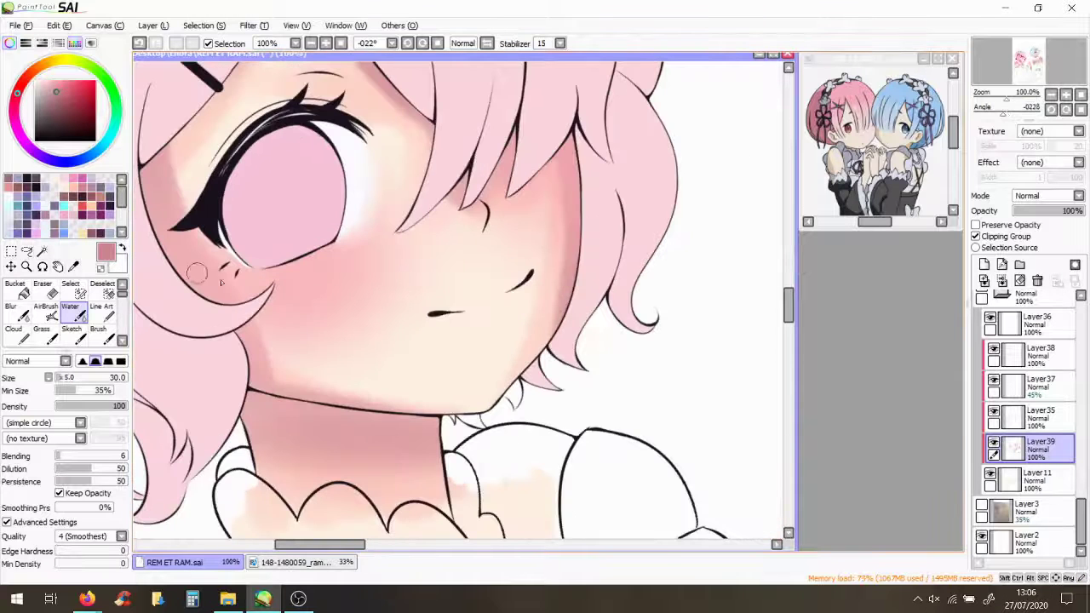
drag(790, 311, 791, 300)
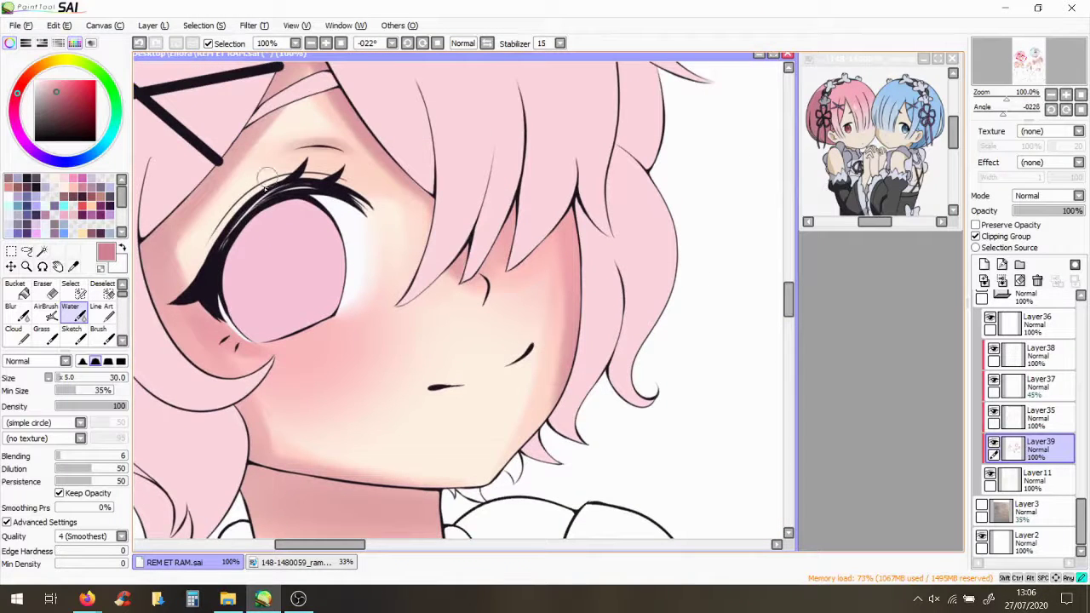
scroll(239, 132, down, 3)
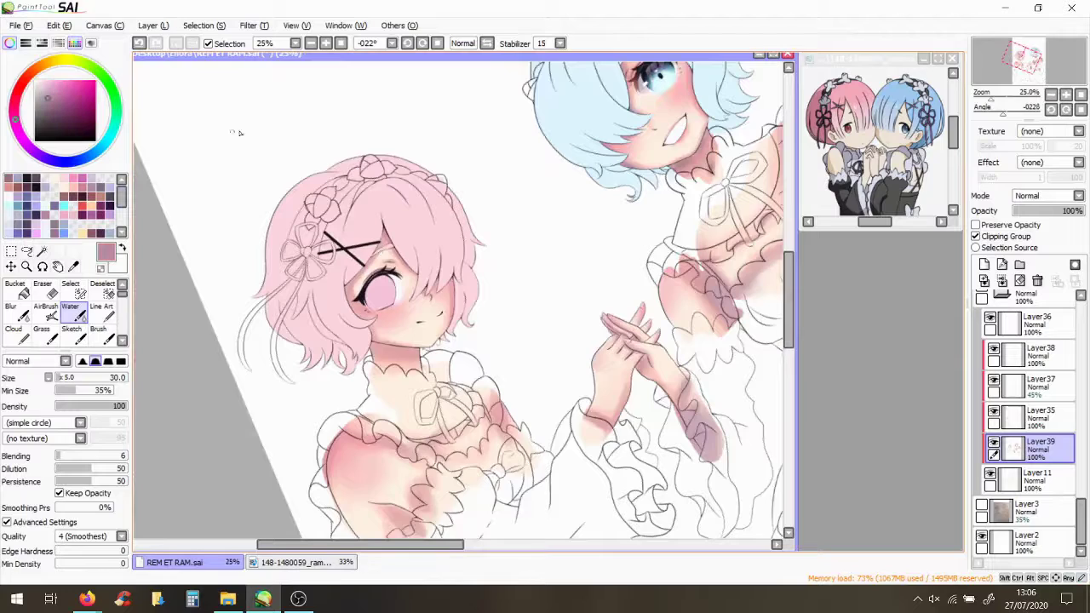
Tint the left girl's lower lip soft pink on Layer37 with the AirBrush at size 20
scroll(237, 249, up, 2)
drag(789, 298, 788, 320)
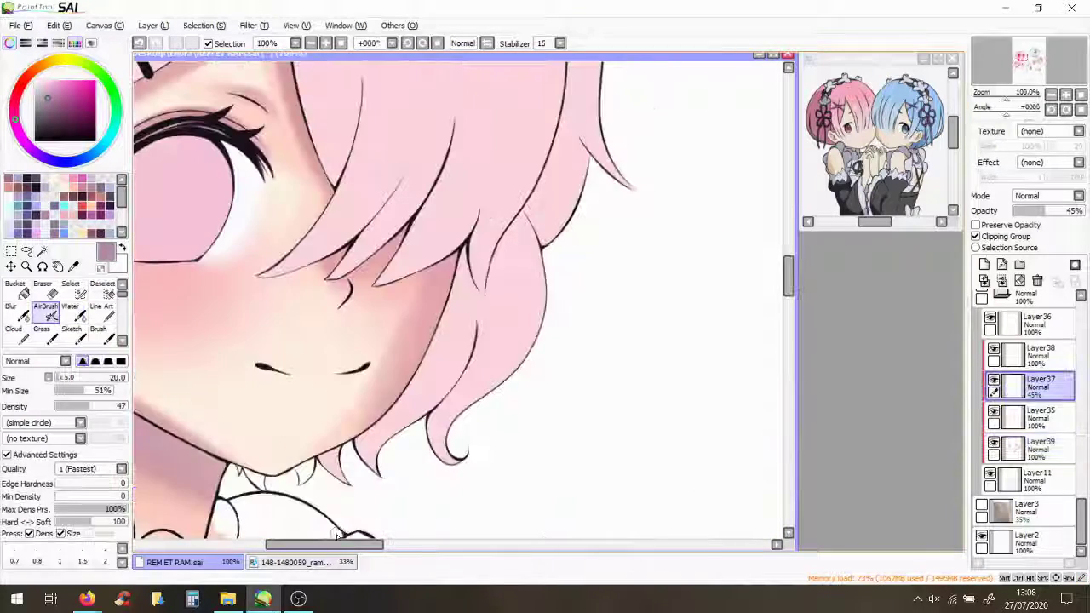
scroll(450, 450, up, 3)
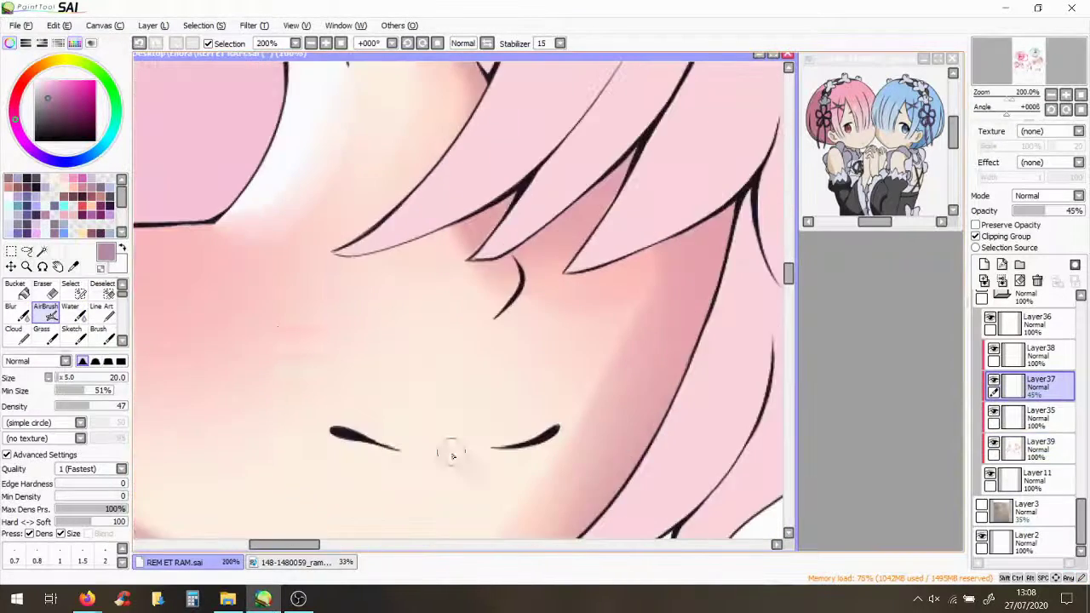
mouse_move(371, 451)
mouse_down()
mouse_move(439, 473)
mouse_move(460, 452)
mouse_up()
scroll(460, 442, down, 2)
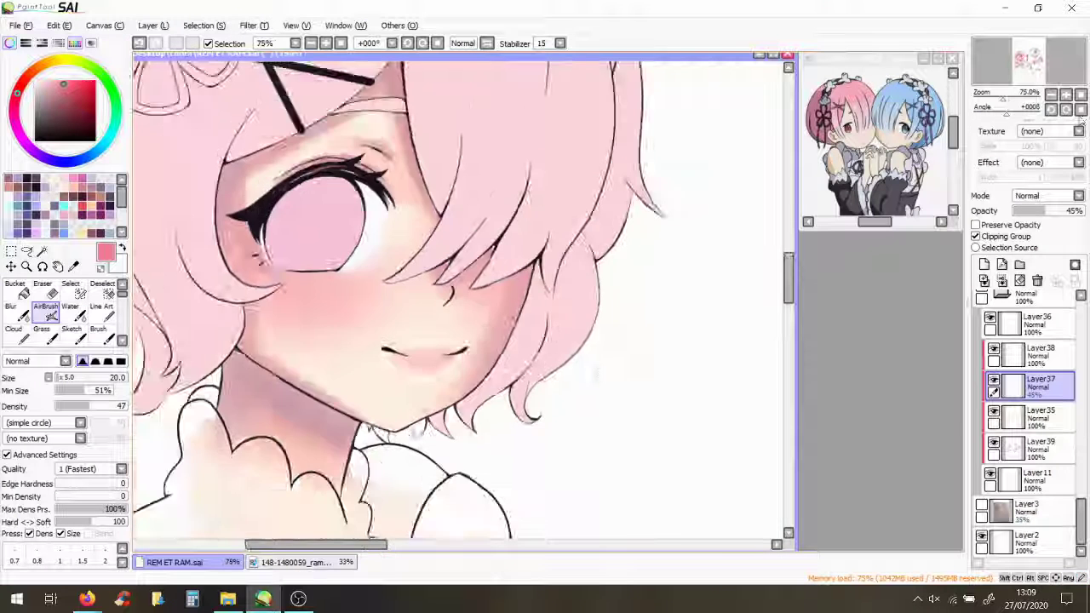
Try deeper rose and bright red shading on the left girl's lips with the AirBrush, and undo it
key(Delete)
key(Delete)
key(Delete)
scroll(481, 384, up, 1)
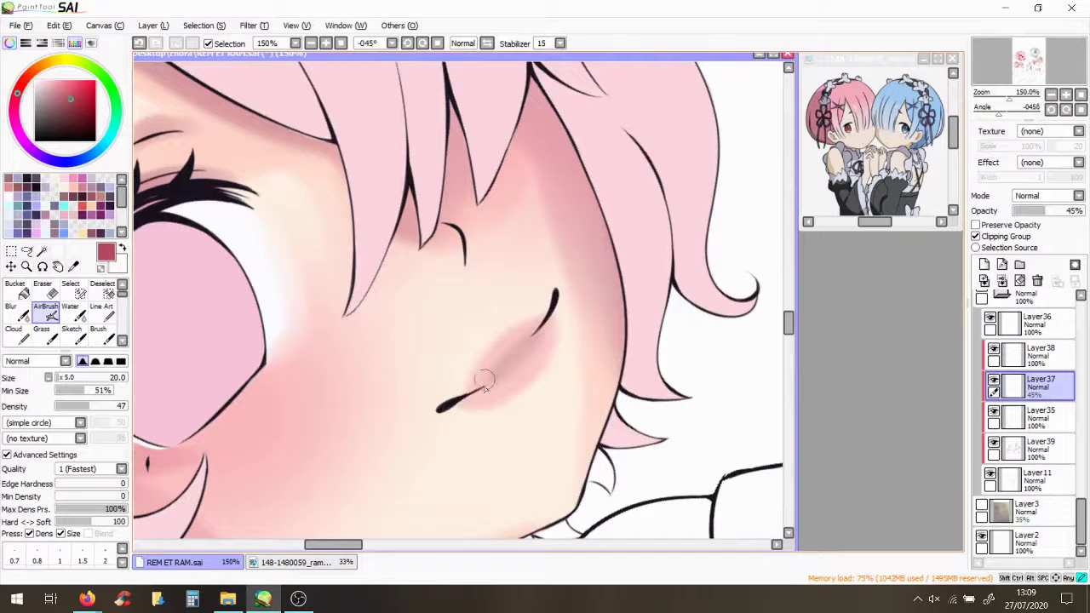
mouse_move(486, 374)
mouse_down()
mouse_move(523, 345)
mouse_move(503, 375)
mouse_up()
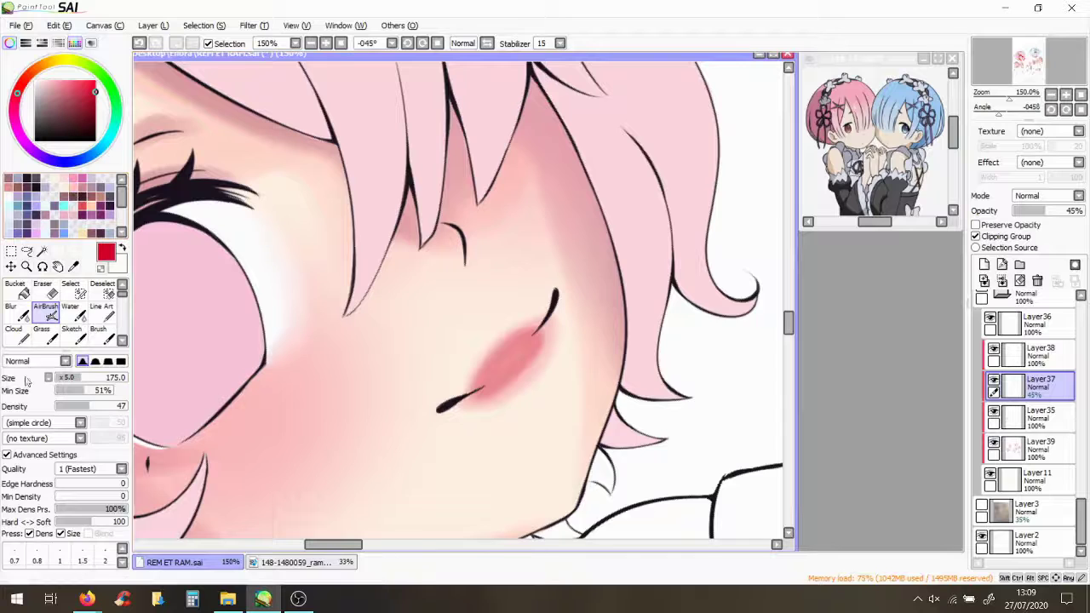
alt+click(553, 326)
key(ctrl+z)
key(ctrl+z)
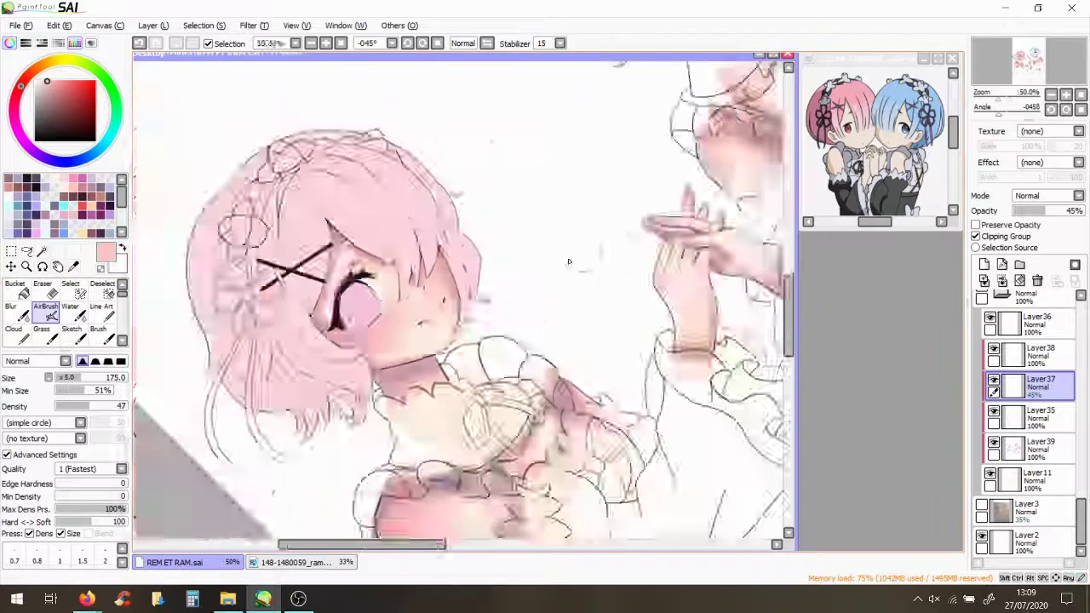
Fill the left girl's lips with coral pink and a redder centre using the AirBrush at size 40 and density 59
scroll(477, 341, down, 3)
scroll(460, 324, up, 4)
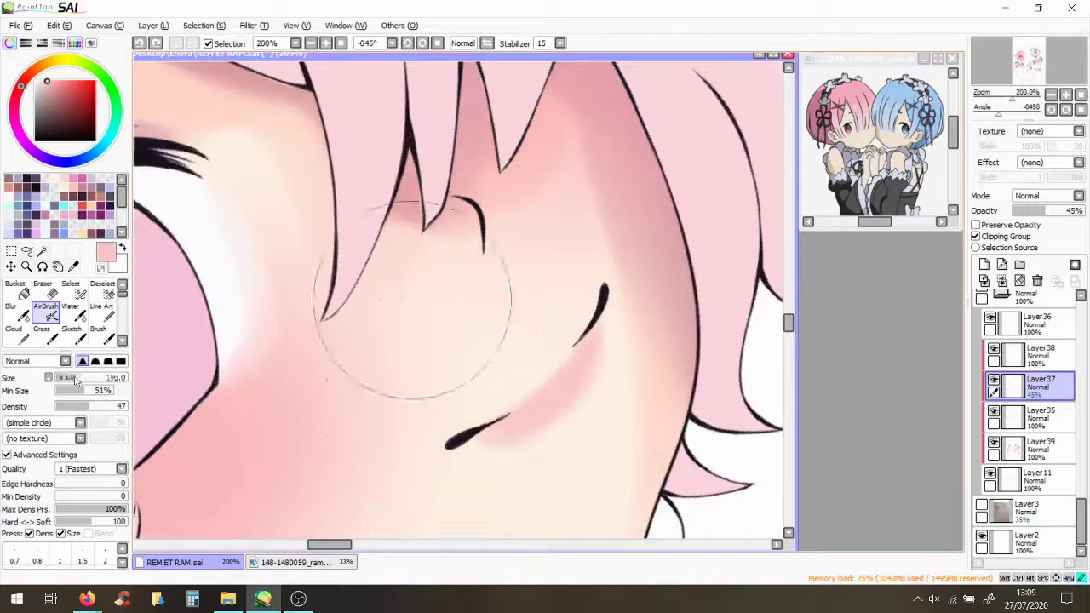
alt+click(511, 410)
click(140, 43)
click(67, 379)
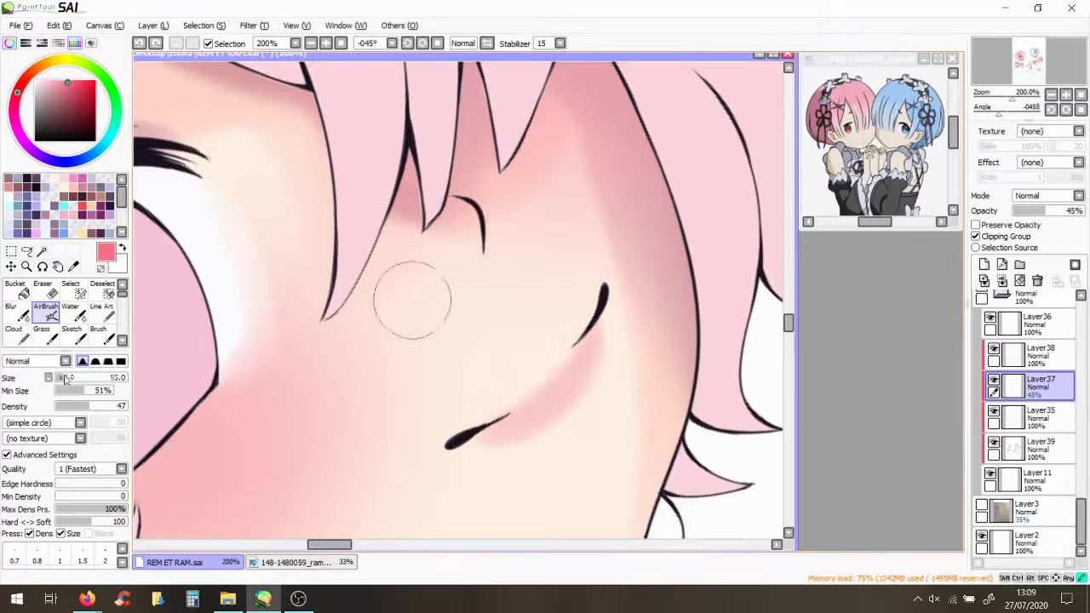
click(97, 406)
mouse_move(554, 366)
mouse_down()
mouse_move(520, 455)
mouse_move(477, 430)
mouse_up()
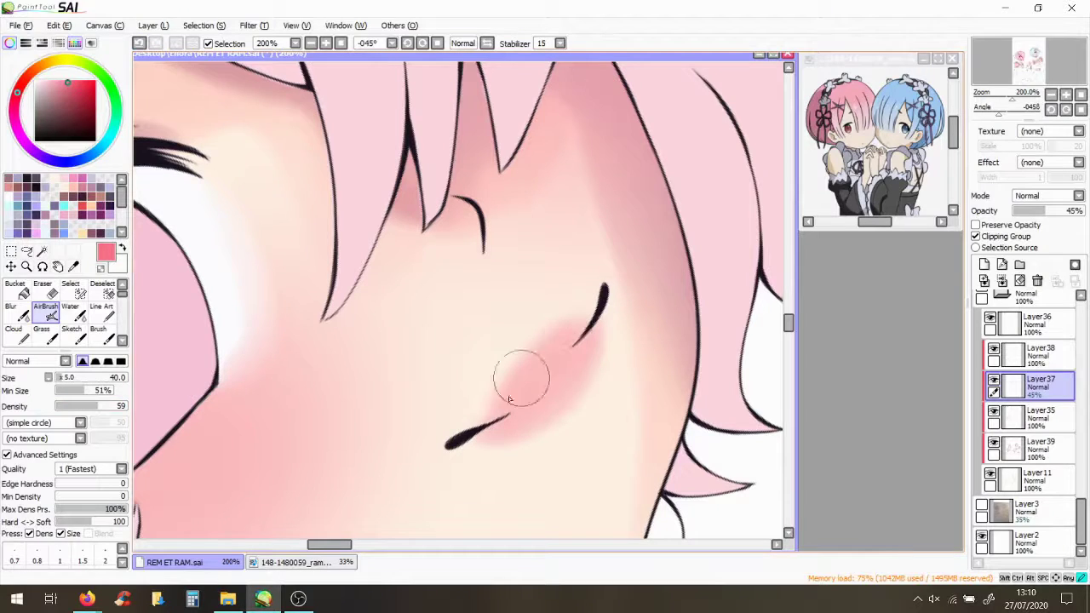
click(87, 392)
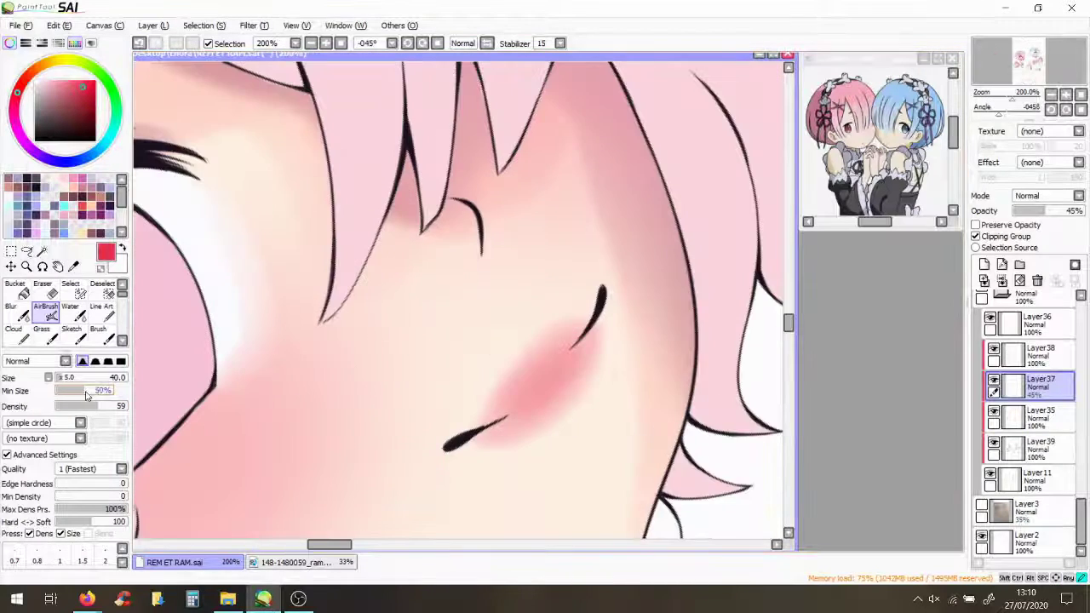
alt+click(510, 408)
Add small cream highlights to the left girl's lips and cheek on Layer38 with the Line Art tool at size 4
click(1038, 355)
key(l)
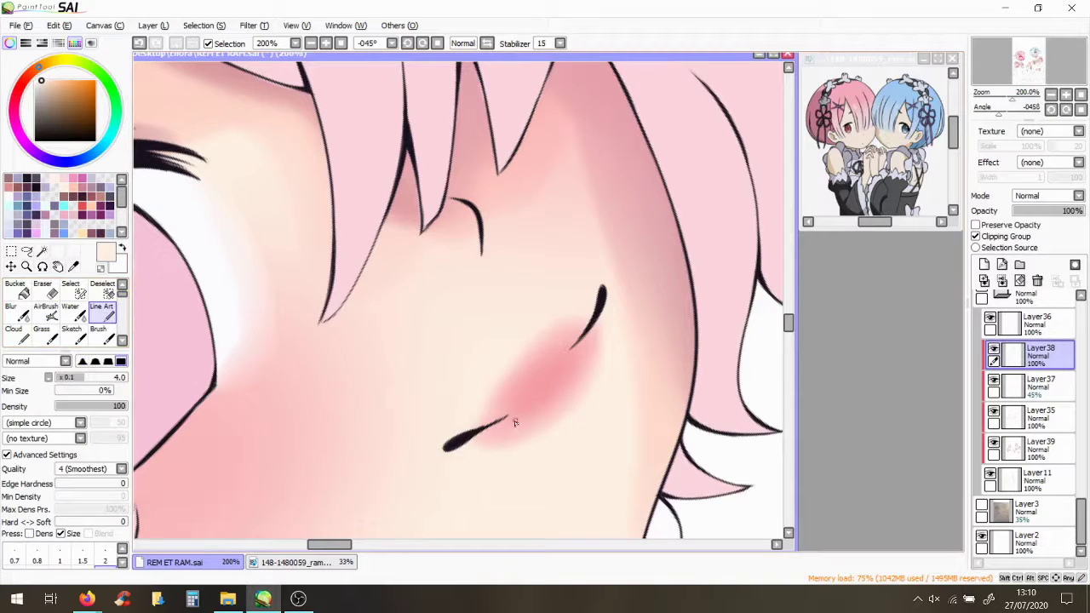
scroll(509, 400, down, 3)
scroll(509, 399, up, 3)
scroll(568, 166, down, 2)
scroll(568, 166, down, 2)
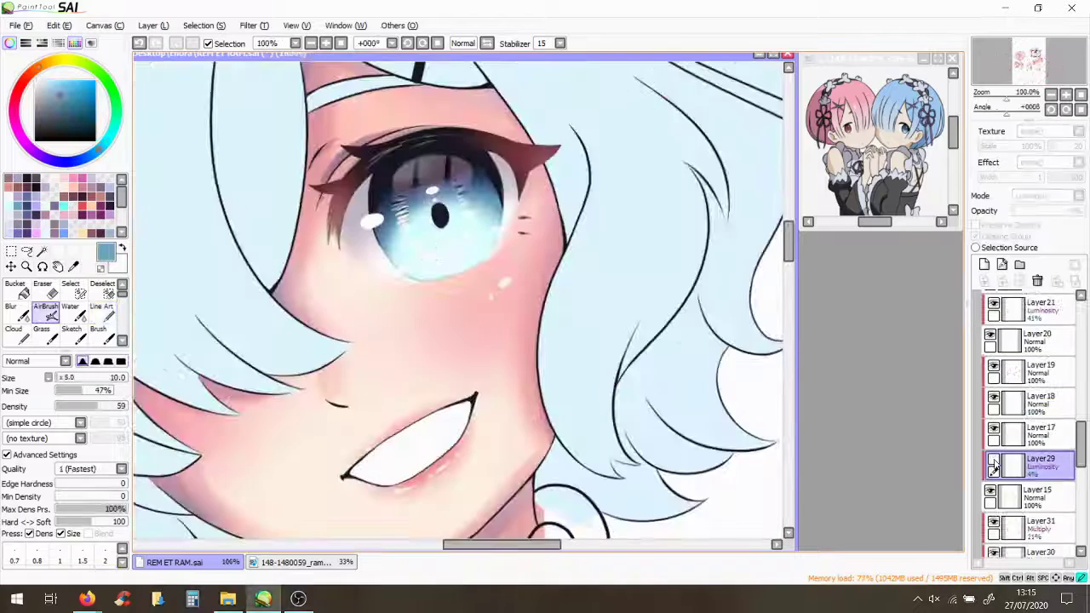
Deepen the outer edges of the right girl's iris with muted blue on Layer17 using the AirBrush at size 10
click(1039, 434)
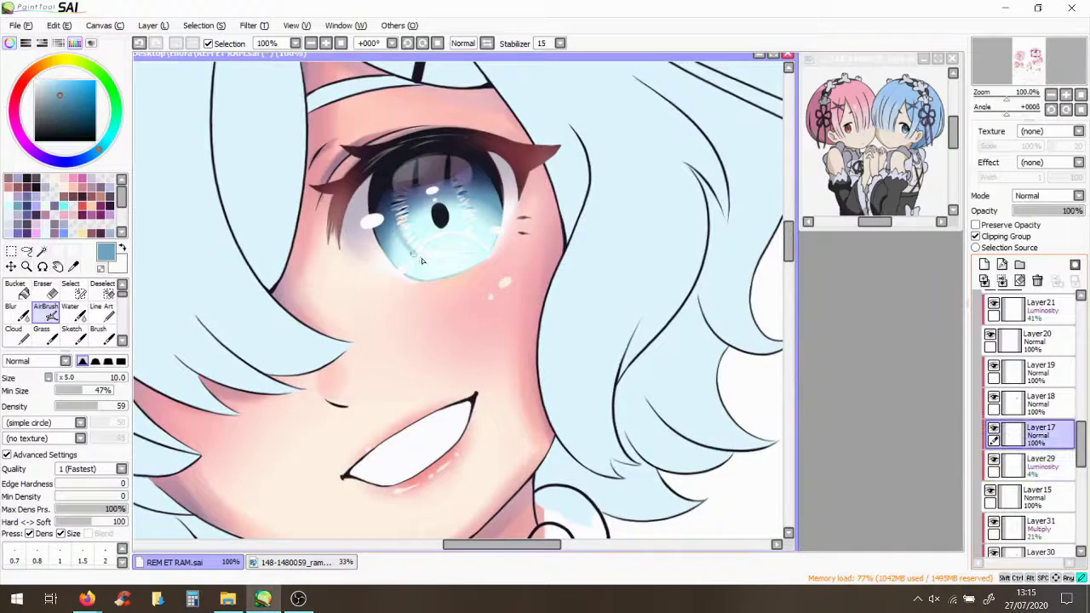
scroll(399, 238, down, 3)
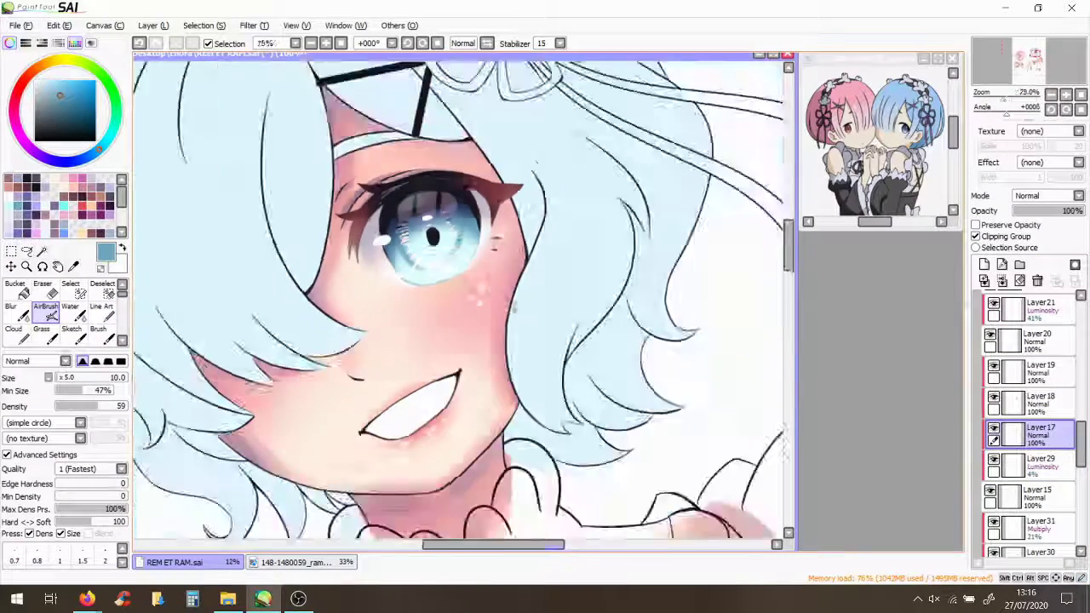
scroll(464, 138, up, 4)
scroll(545, 100, up, 3)
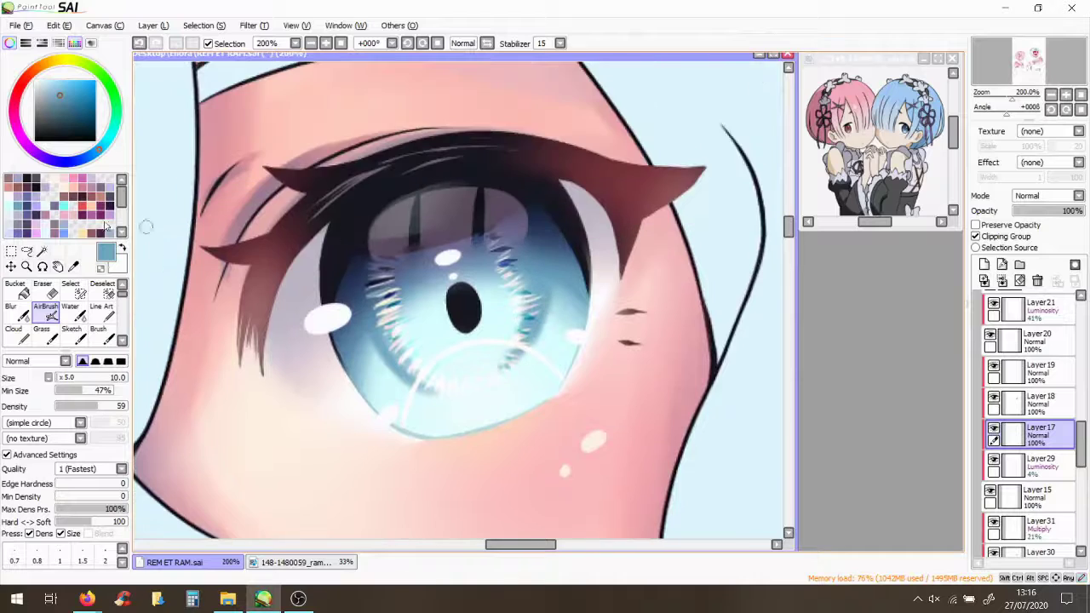
alt+click(373, 248)
Paint the left girl's upper iris and rim pink on a new layer with the Brush at size 84, softened with Blur at size 35
scroll(523, 267, down, 9)
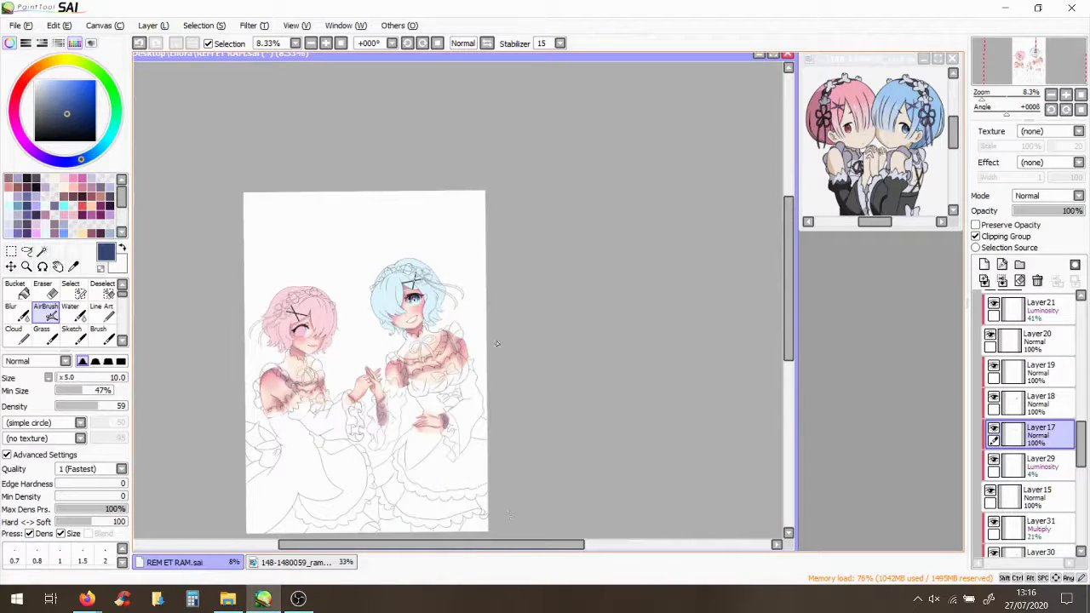
scroll(477, 340, up, 3)
scroll(452, 386, up, 2)
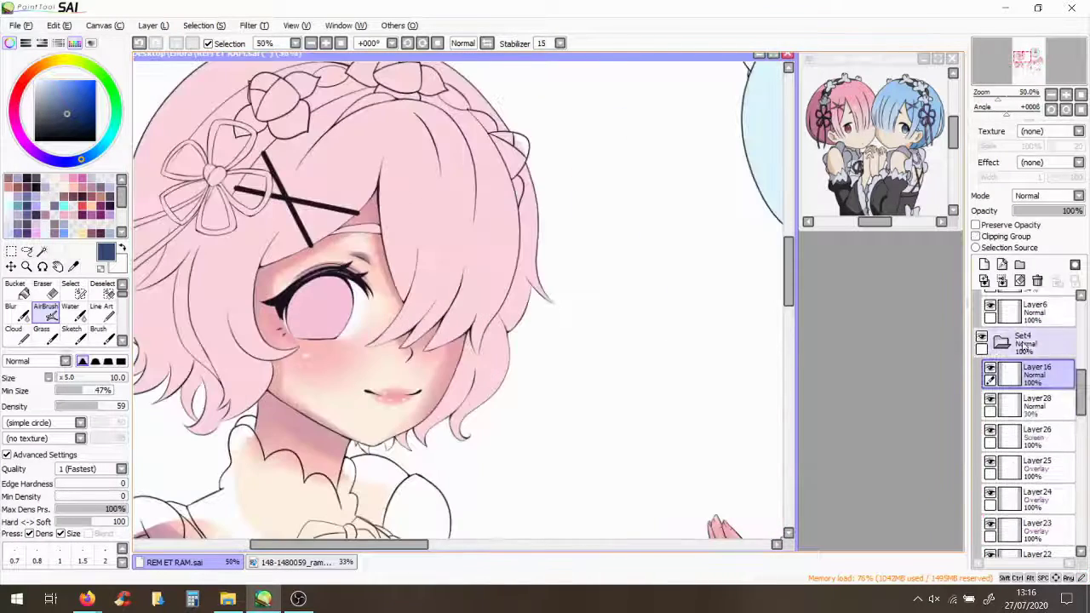
scroll(418, 461, up, 2)
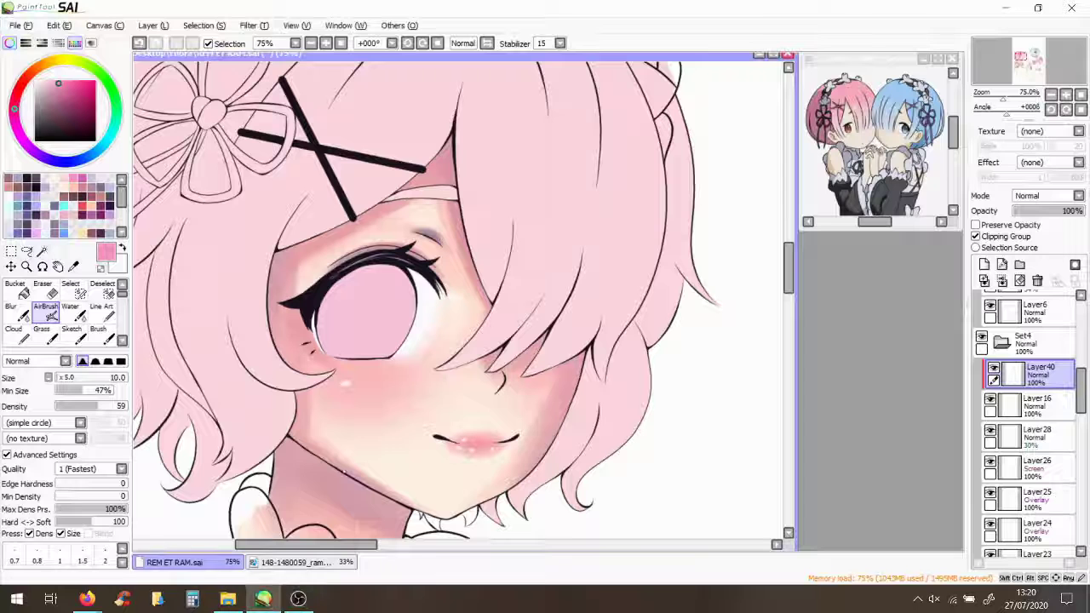
click(98, 332)
mouse_move(388, 294)
mouse_down()
mouse_move(309, 349)
mouse_move(341, 336)
mouse_move(374, 362)
mouse_up()
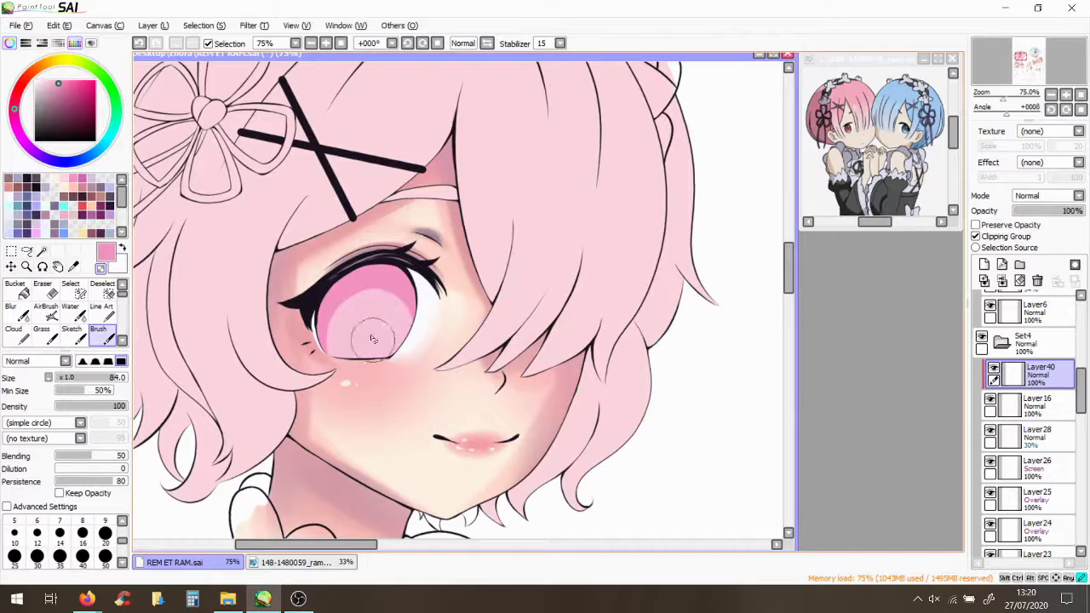
click(139, 43)
drag(332, 315, 374, 349)
key(b)
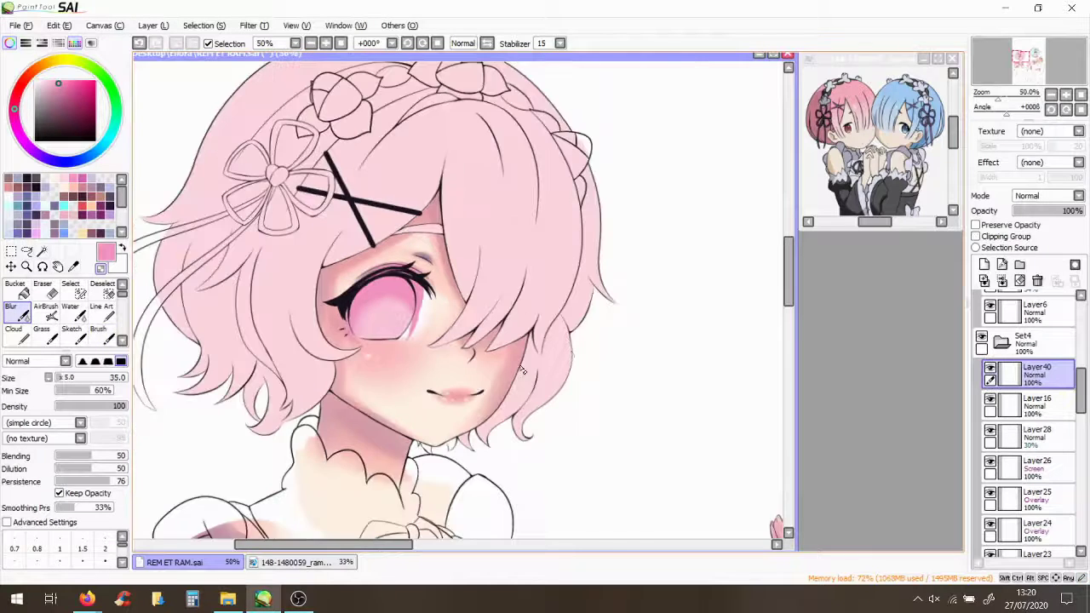
Shade the left girl's upper iris magenta and plum on a new clipped layer with the AirBrush at size 95, and clip the pink layer beneath
scroll(409, 298, up, 2)
click(984, 264)
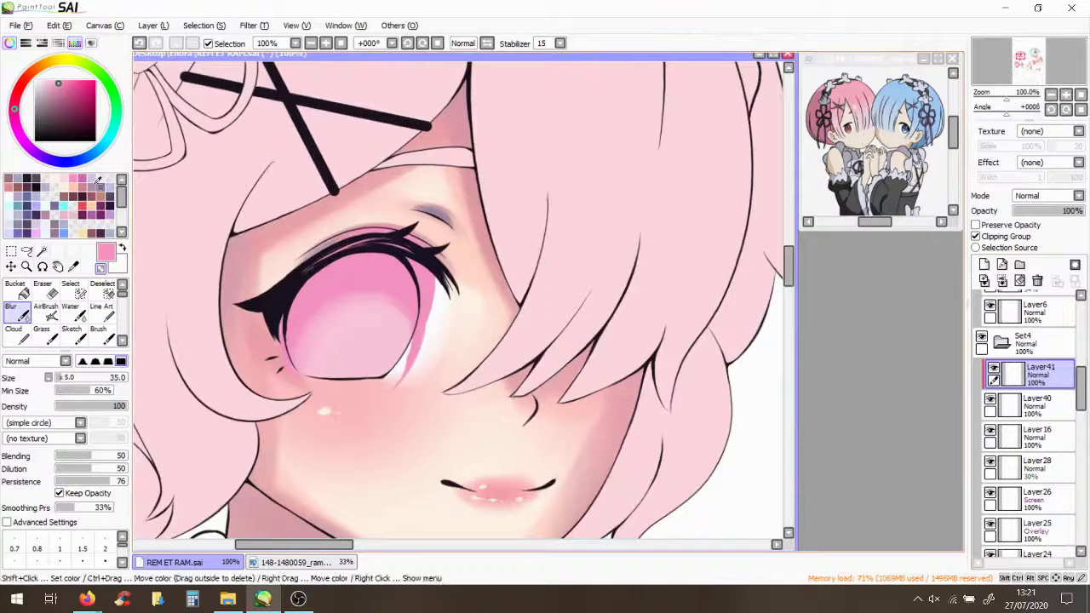
click(46, 306)
mouse_move(297, 290)
mouse_down()
mouse_move(384, 307)
mouse_move(425, 298)
mouse_up()
key(ctrl+z)
drag(256, 281, 409, 324)
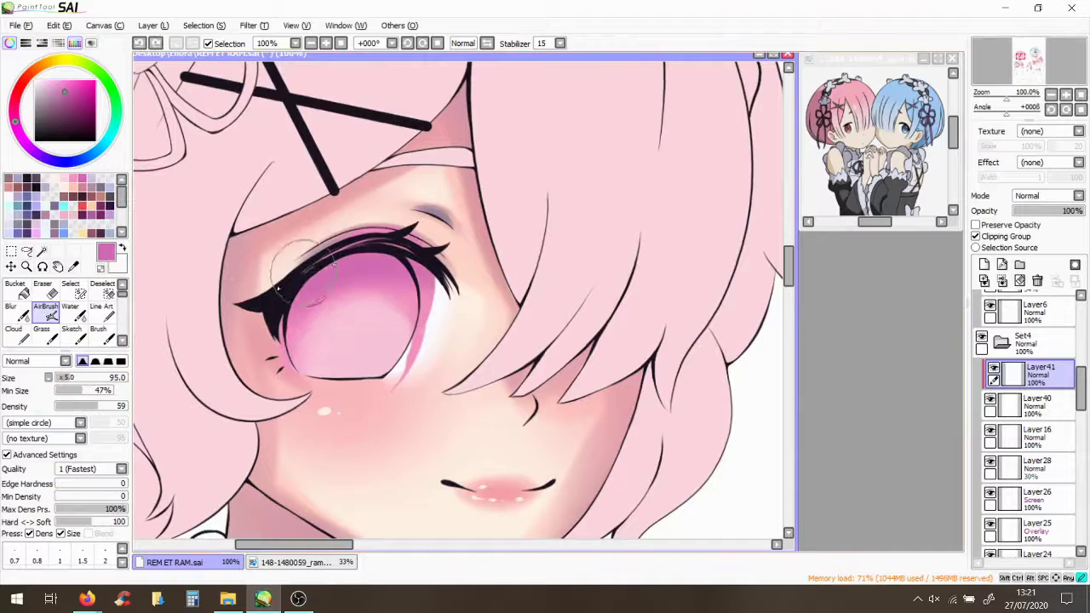
scroll(460, 298, down, 2)
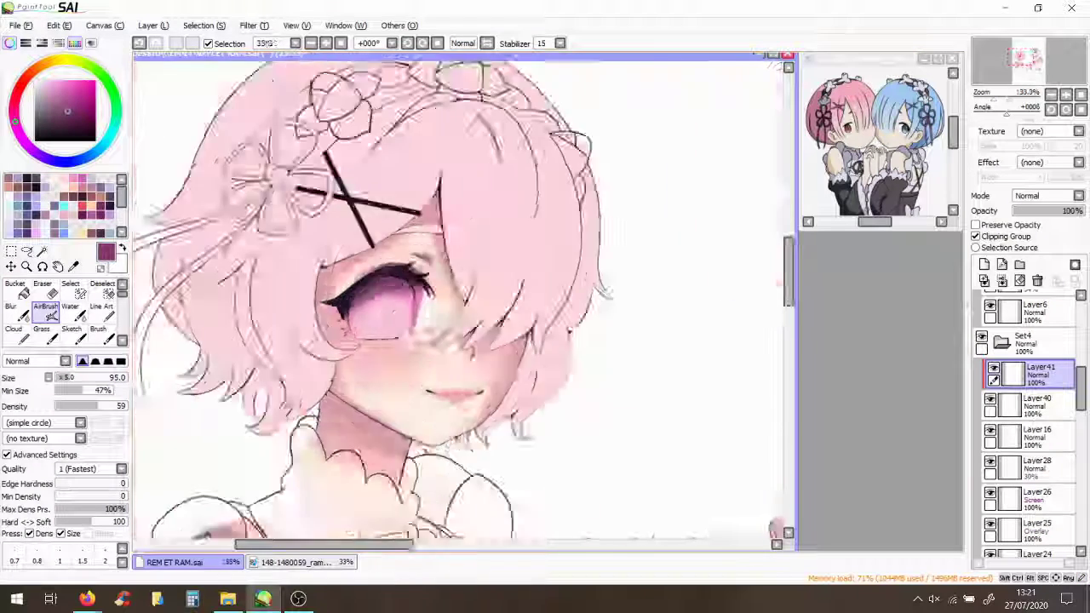
scroll(459, 298, up, 3)
click(1030, 405)
Outline and fill a dark plum crescent across the left girl's upper iris on a new clipped layer with Line Art and Brush at size 22
click(984, 264)
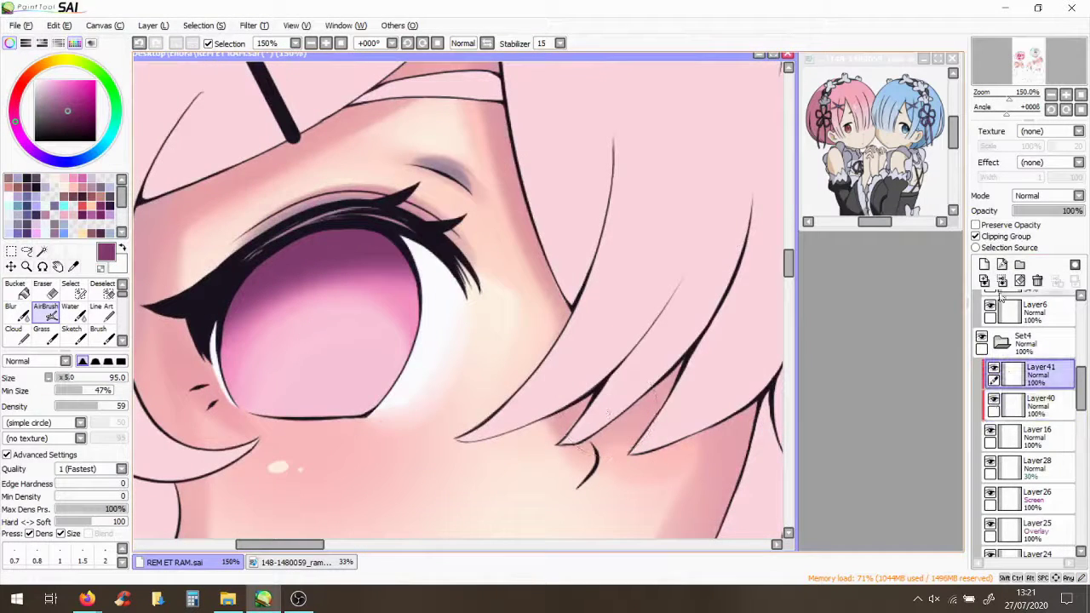
click(976, 236)
click(102, 311)
drag(294, 245, 223, 355)
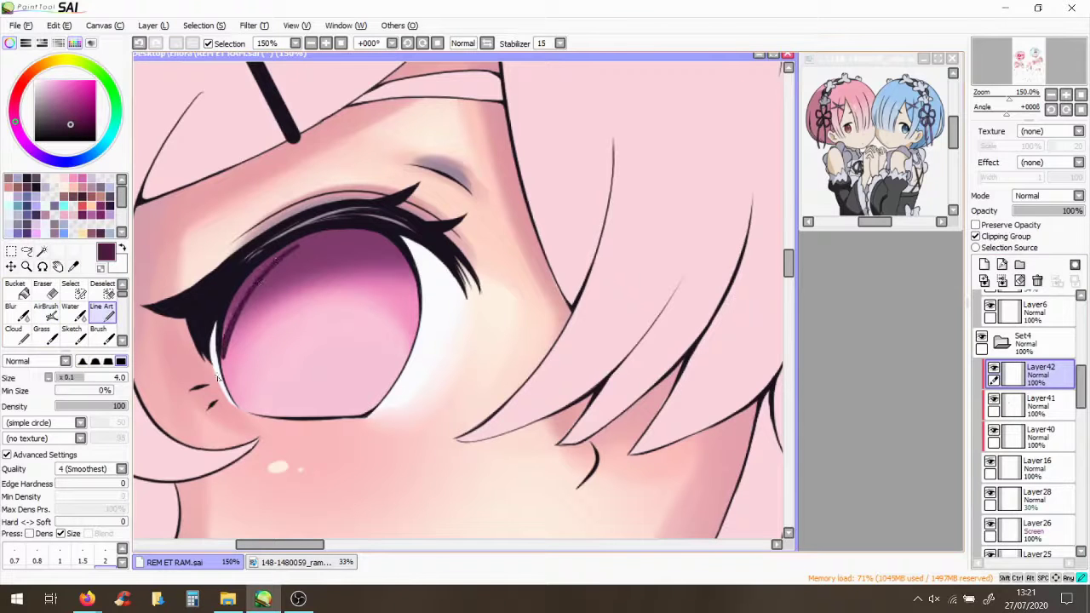
drag(417, 355, 368, 236)
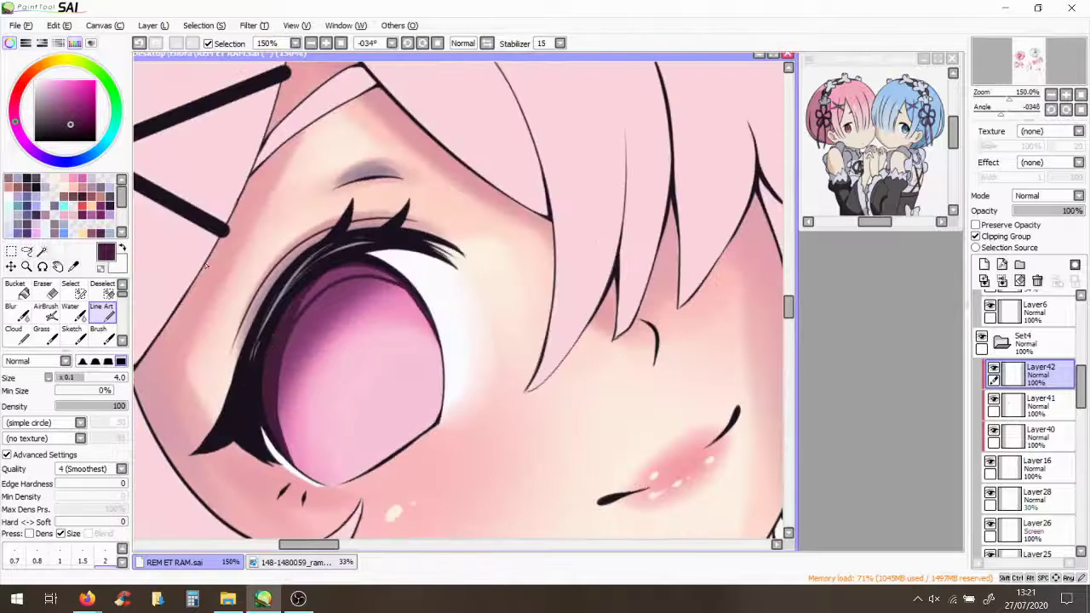
key(b)
drag(374, 281, 362, 247)
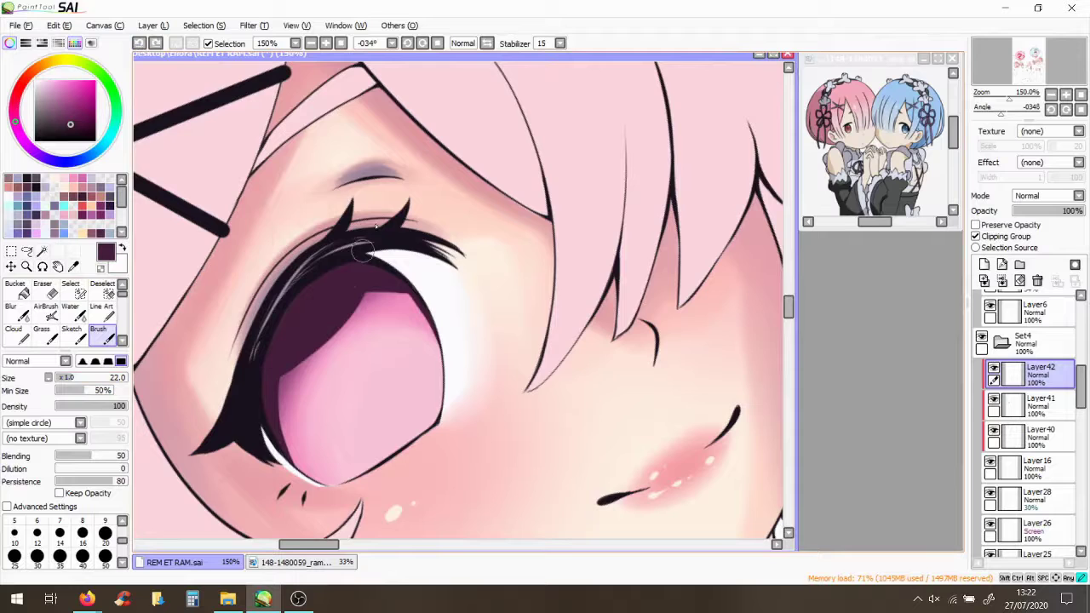
Paint a black oval on the dark part of the left girl's iris on a new layer, and add another layer above
scroll(441, 320, down, 3)
scroll(424, 319, up, 4)
mouse_move(319, 322)
mouse_down()
mouse_move(272, 340)
mouse_move(304, 312)
mouse_up()
key(ctrl+shift+n)
key(ctrl+shift+n)
Airbrush a soft pale glow inside the black oval on the clipped layer and set that layer's opacity to 70%
click(75, 214)
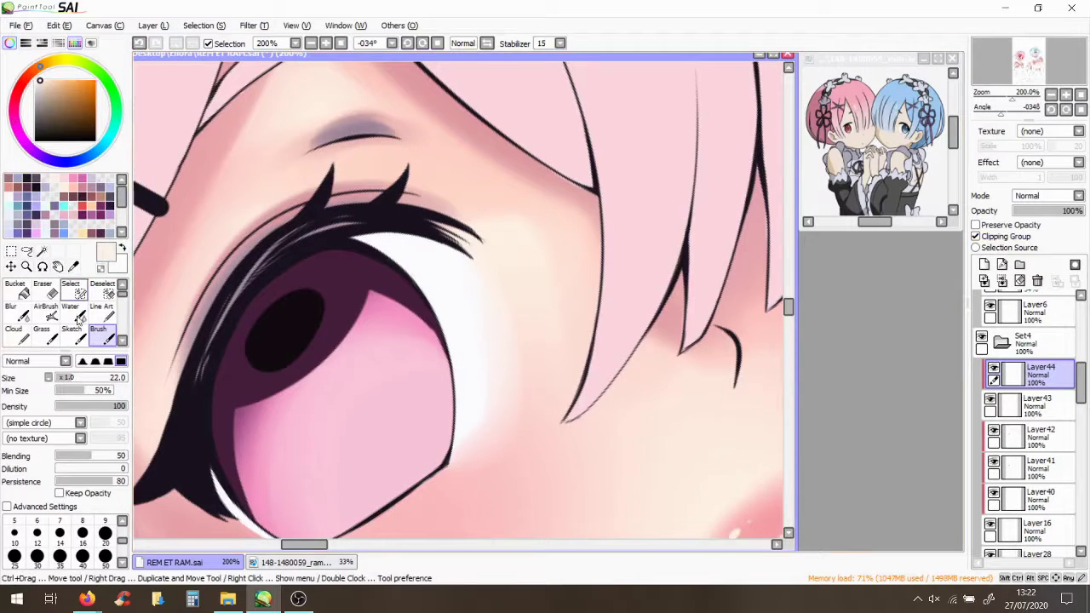
click(16, 95)
click(37, 84)
click(46, 311)
drag(281, 323, 292, 273)
click(46, 82)
drag(1078, 210, 1061, 210)
Draw a dark plum oval pupil in the left girl's iris on a new layer with the Line Art tool at size 4
click(985, 265)
click(101, 311)
click(70, 125)
drag(343, 392, 349, 426)
scroll(364, 343, down, 6)
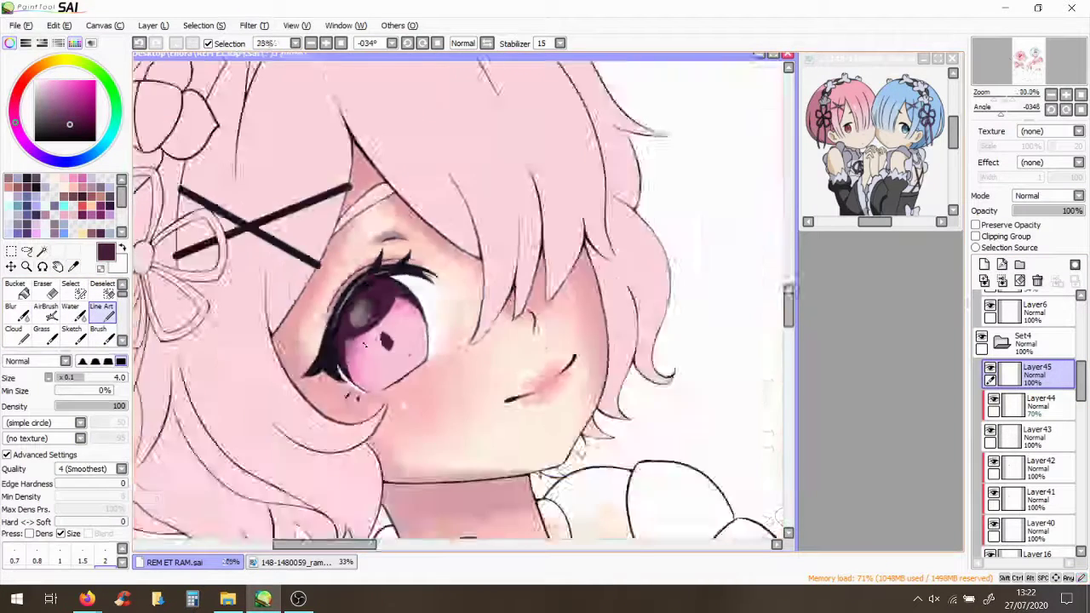
scroll(477, 264, up, 5)
Draw short radial strokes around the left girl's pupil on a new layer with Line Art at size 4, in Overlay mode
click(985, 264)
click(1047, 195)
click(1034, 219)
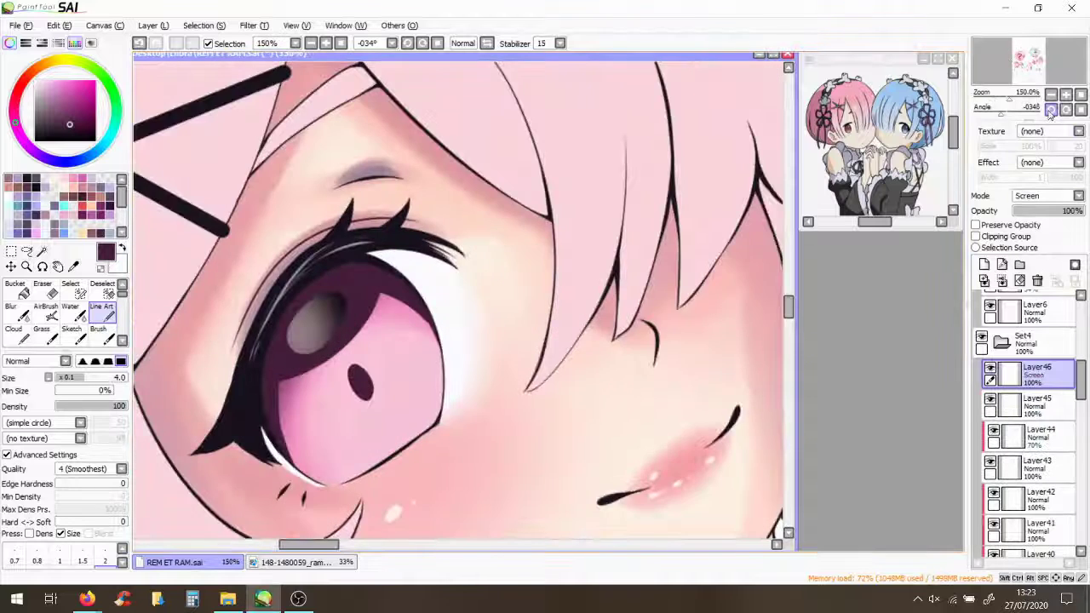
scroll(344, 160, up, 4)
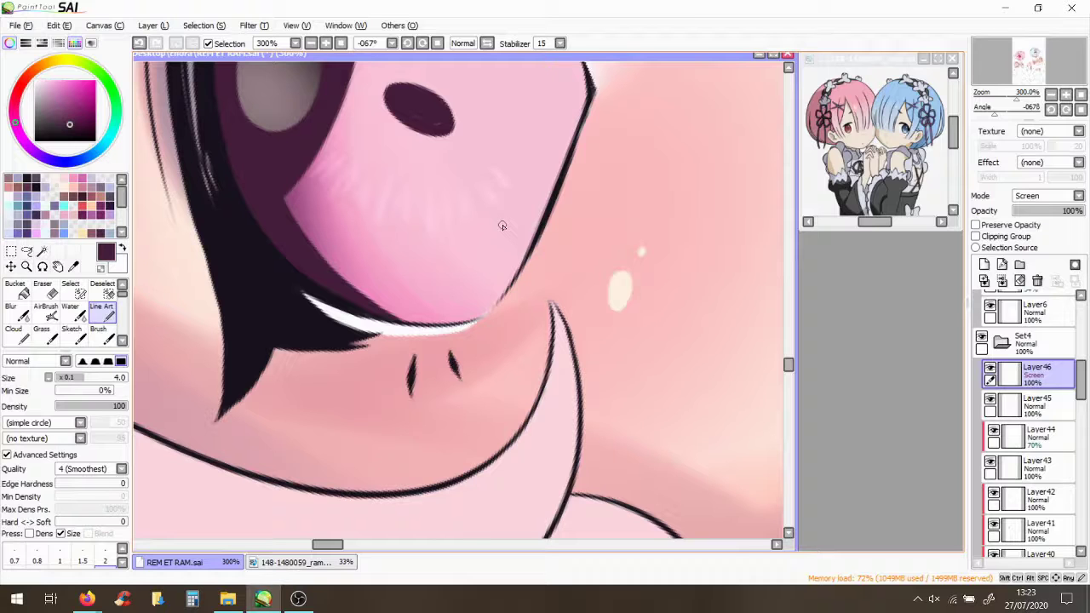
click(1047, 195)
click(1039, 234)
scroll(397, 236, up, 3)
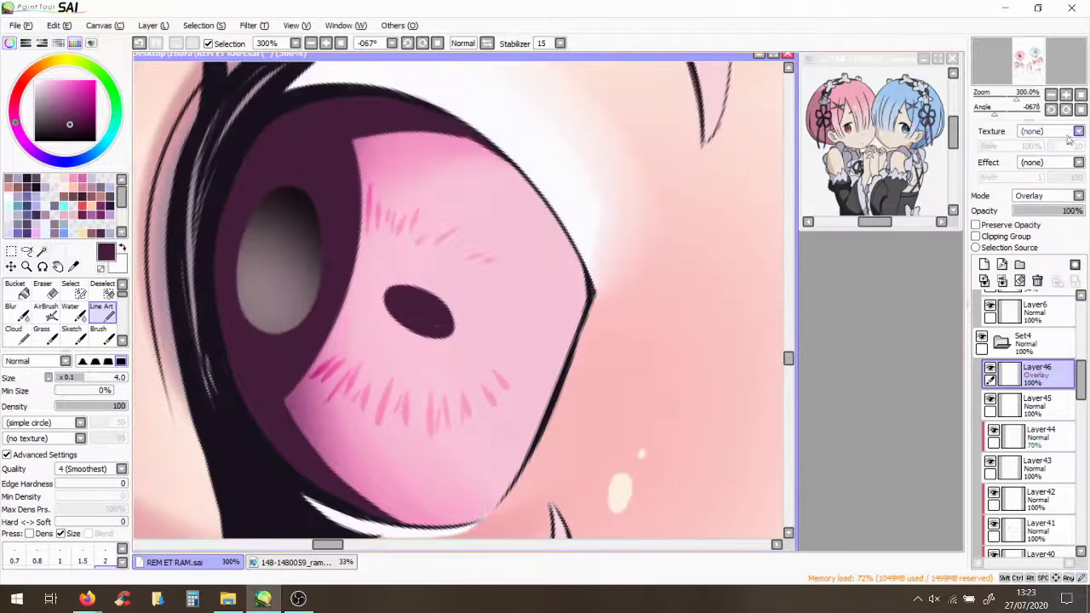
scroll(434, 405, down, 3)
scroll(478, 315, down, 5)
scroll(465, 337, up, 3)
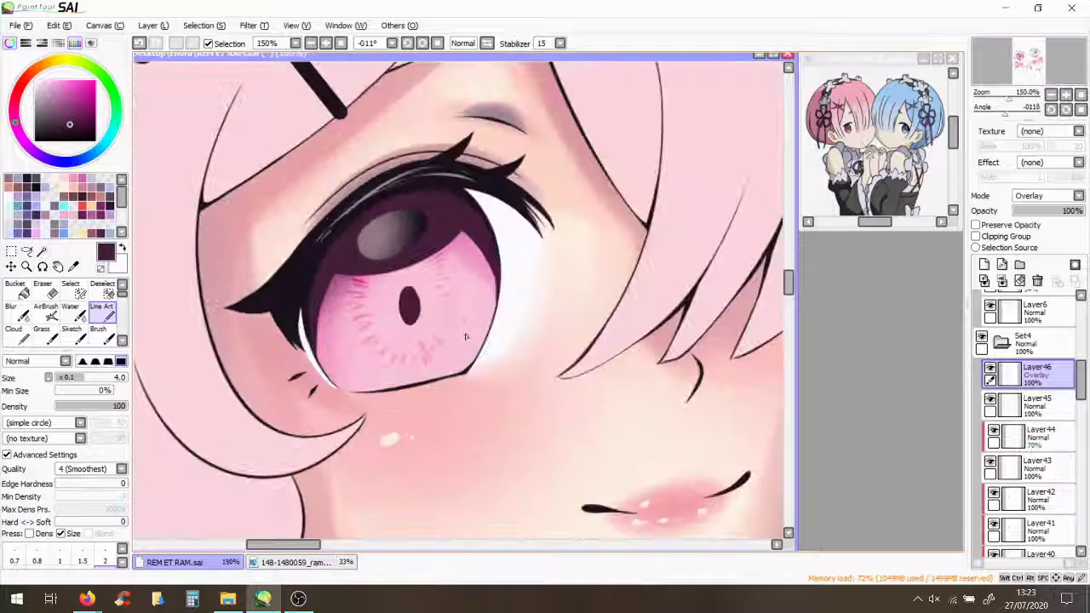
Add pale salmon strokes among the left girl's iris rays on a new Overlay layer, and add another normal layer above it
alt+click(457, 346)
click(984, 264)
click(1047, 195)
click(1039, 234)
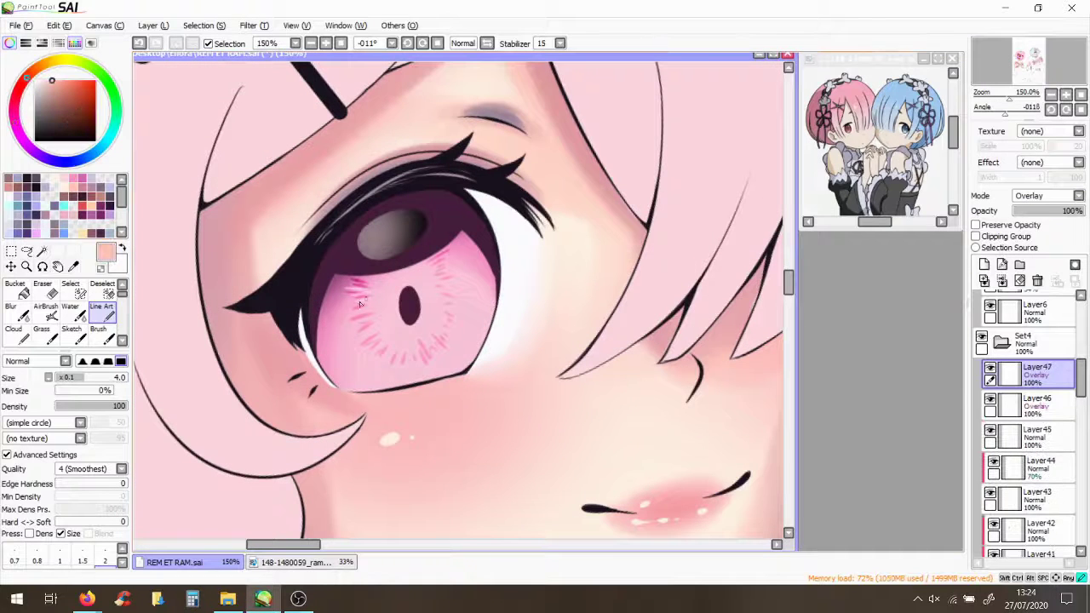
click(985, 264)
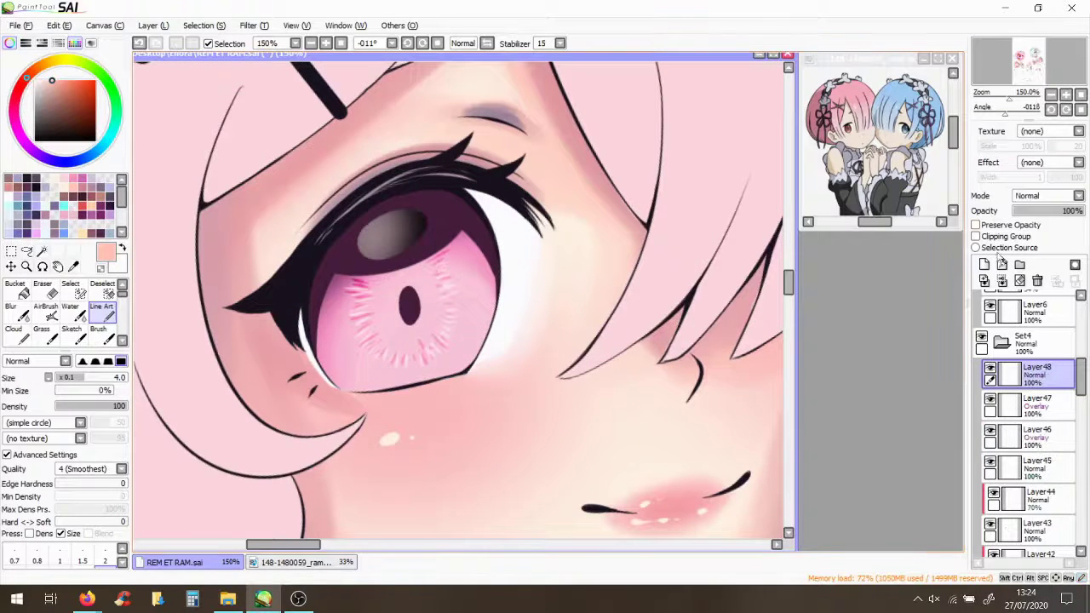
Add pale yellow strokes among the left girl's iris rays, set their layer to Overlay, and add another layer above it
click(1048, 195)
click(1039, 245)
alt+click(358, 290)
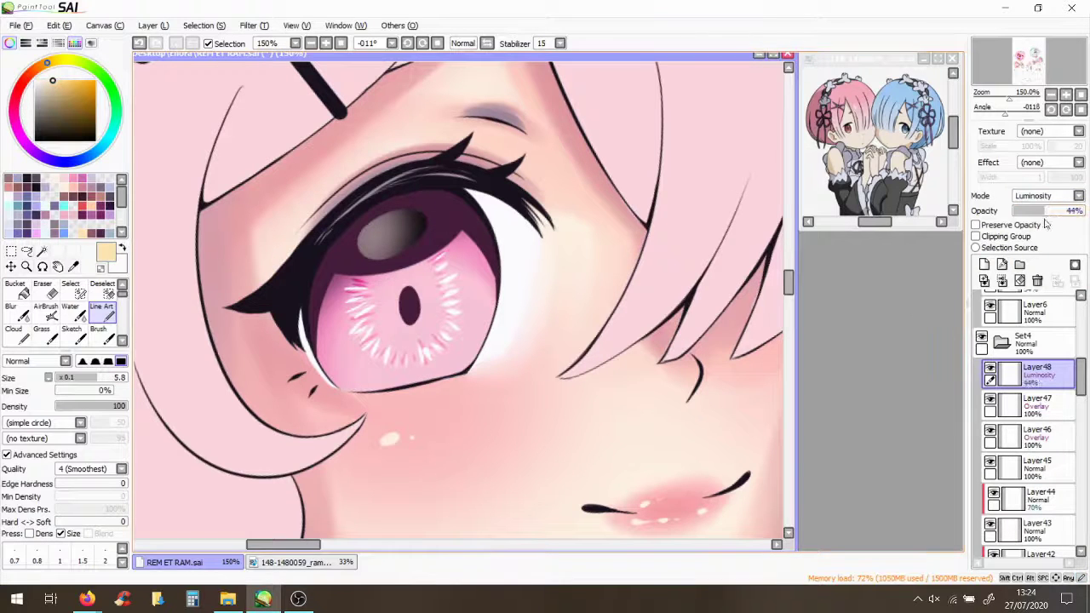
click(984, 264)
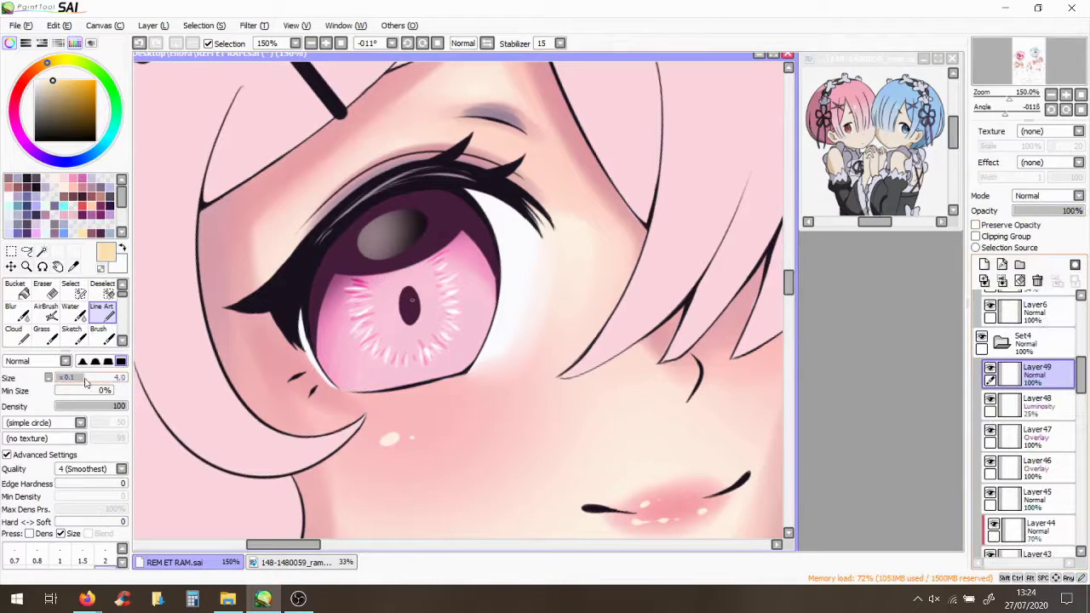
click(1034, 405)
click(1047, 195)
click(1039, 235)
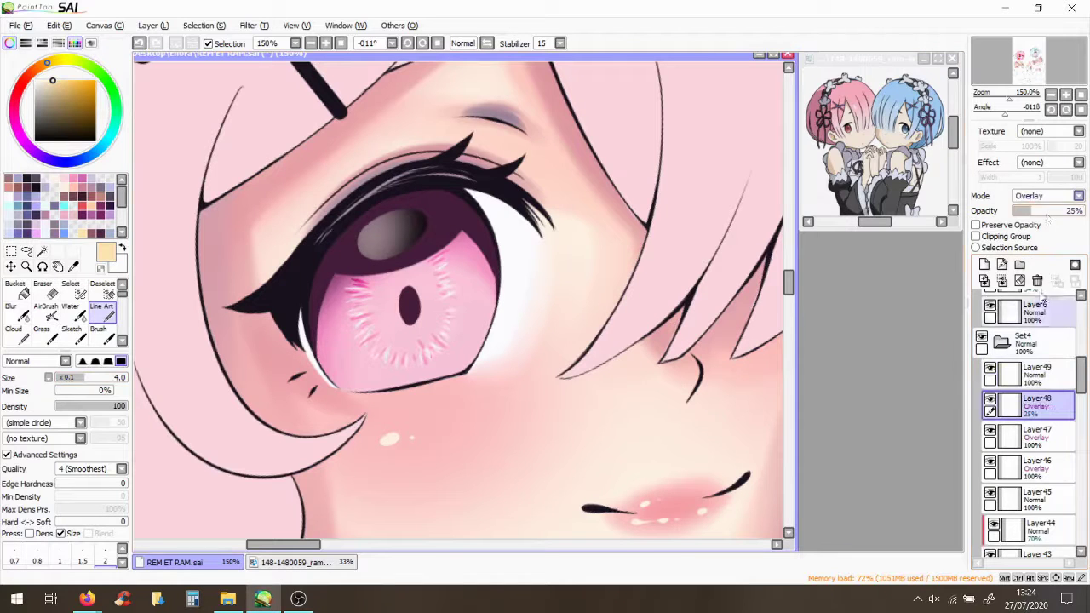
Draw a thin pale arc across the left girl's lower iris on the new layer in Screen mode, using Line Art at size 4
click(1035, 373)
click(1048, 195)
click(1038, 224)
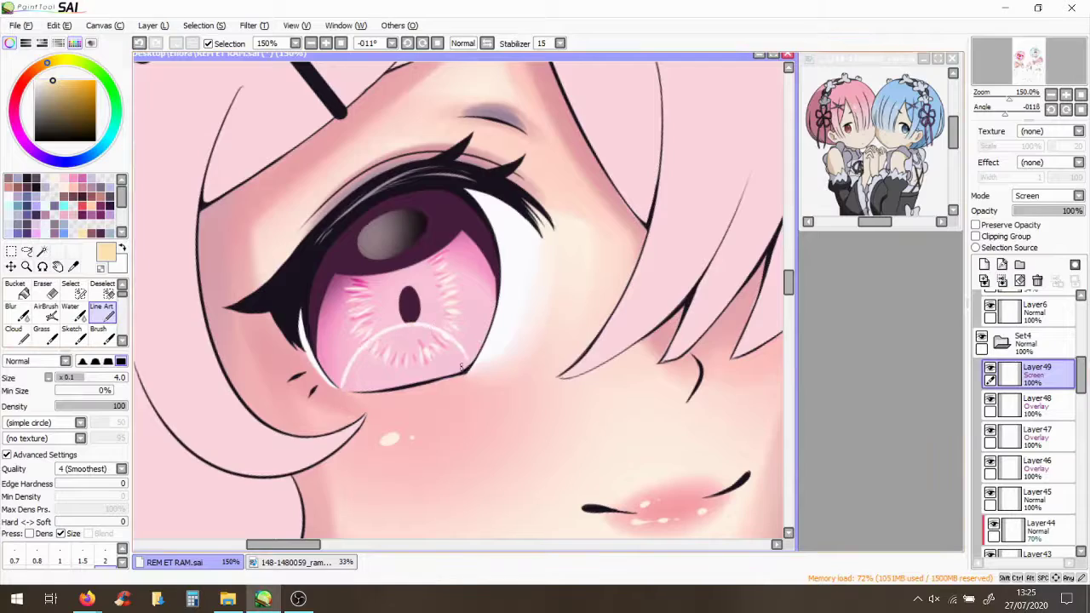
scroll(465, 368, down, 4)
scroll(466, 368, up, 5)
scroll(1083, 407, down, 2)
scroll(1082, 407, down, 2)
scroll(1083, 406, up, 2)
click(1035, 439)
click(984, 263)
click(976, 236)
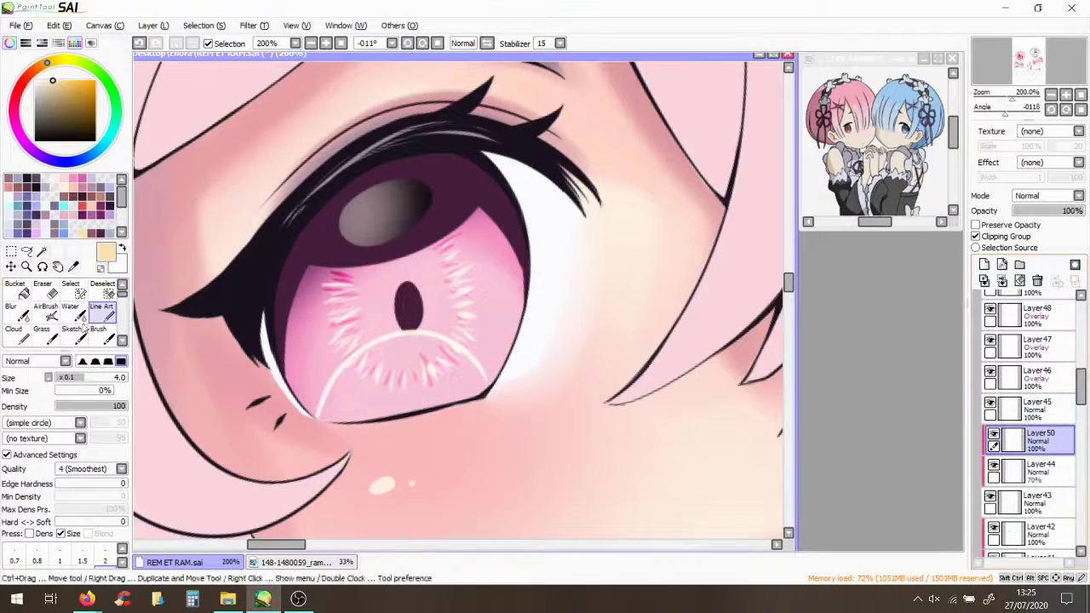
click(47, 312)
click(1046, 196)
click(1035, 243)
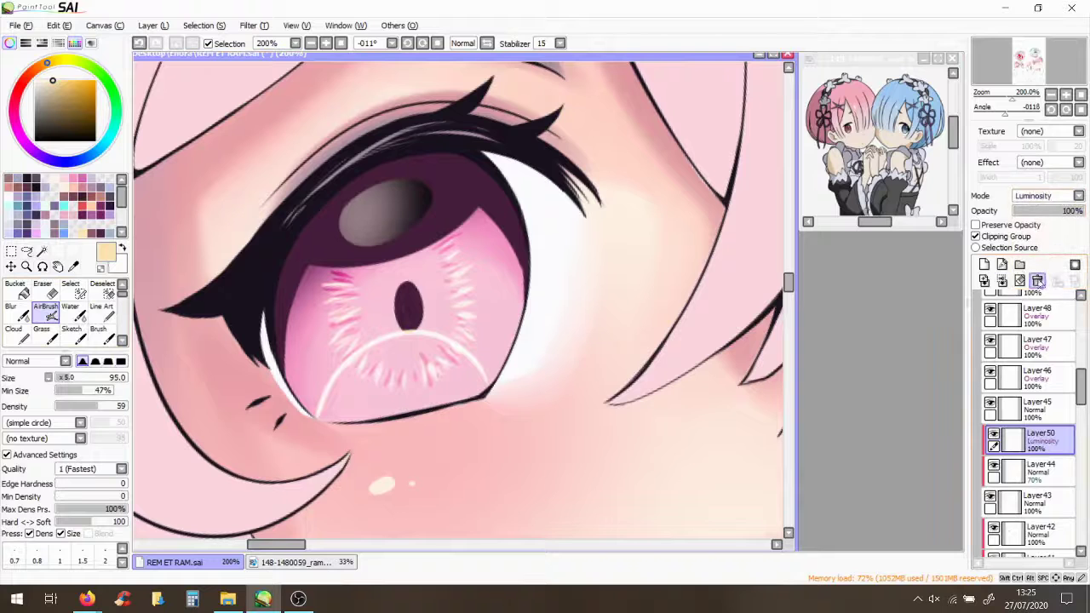
click(1037, 280)
Airbrush a glow over the left girl's lower iris on a new clipped layer above Layer40, in Luminosity mode at 9% opacity
drag(1026, 434, 1005, 387)
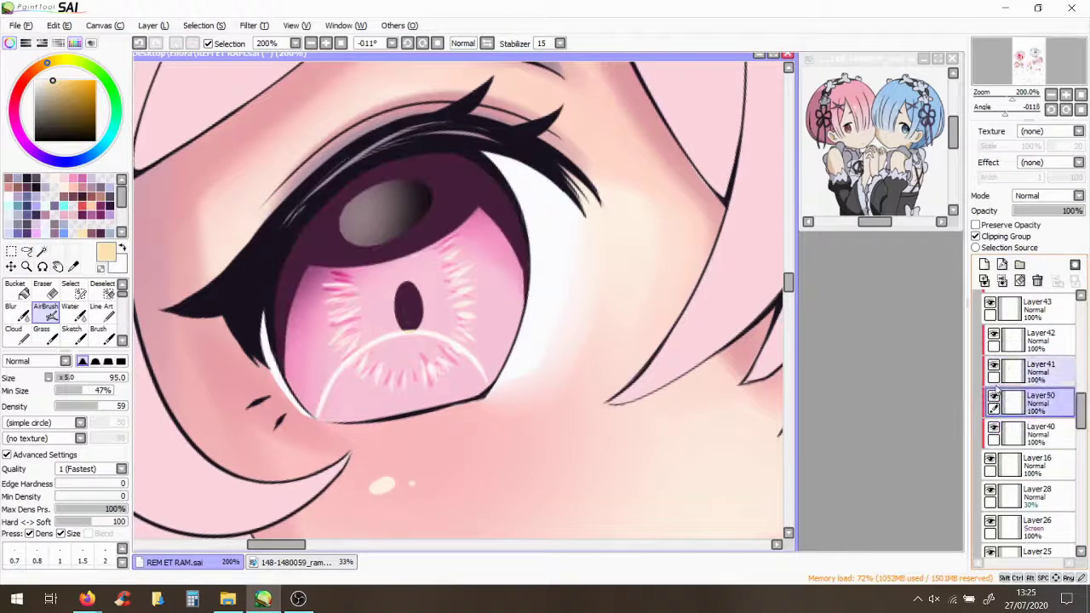
click(1047, 195)
click(1035, 272)
drag(1069, 210, 1018, 210)
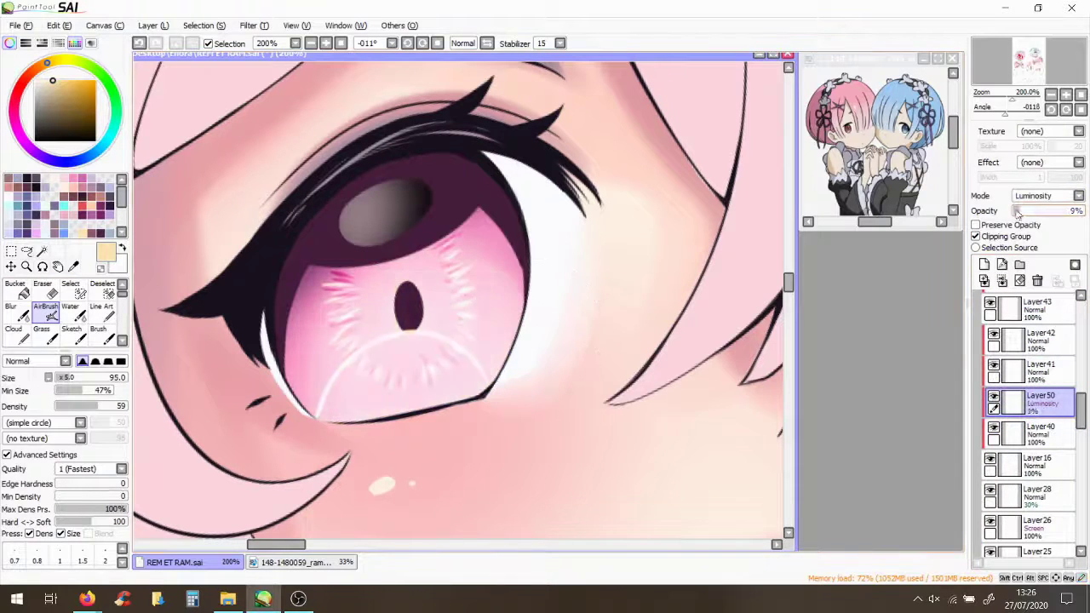
scroll(459, 298, down, 10)
scroll(408, 294, up, 10)
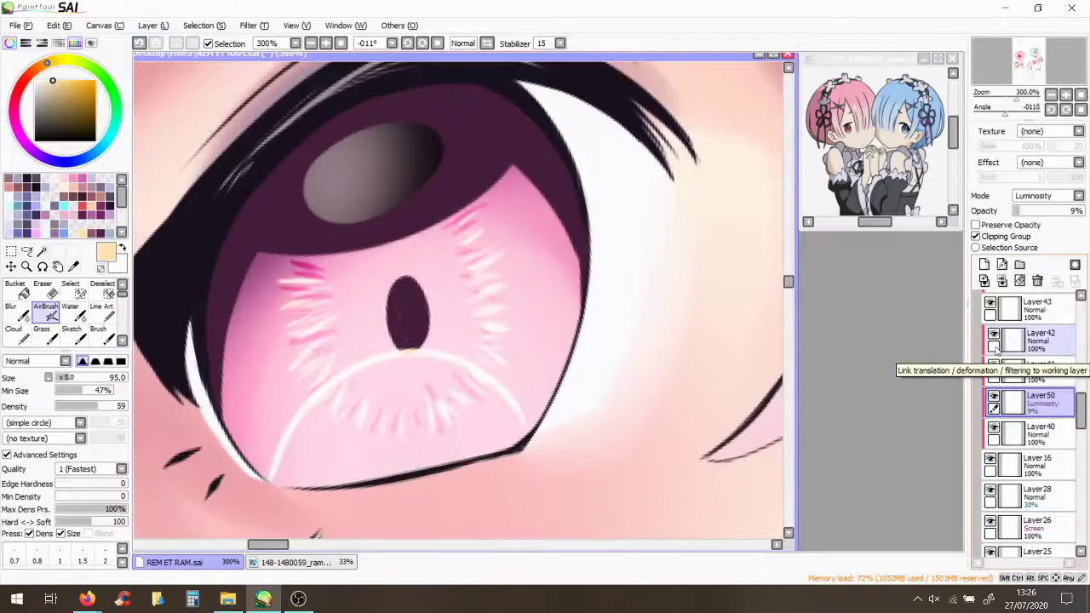
Delete Layer34, the 54% opacity layer above Layer6
scroll(1031, 383, up, 5)
click(1034, 375)
scroll(459, 298, down, 7)
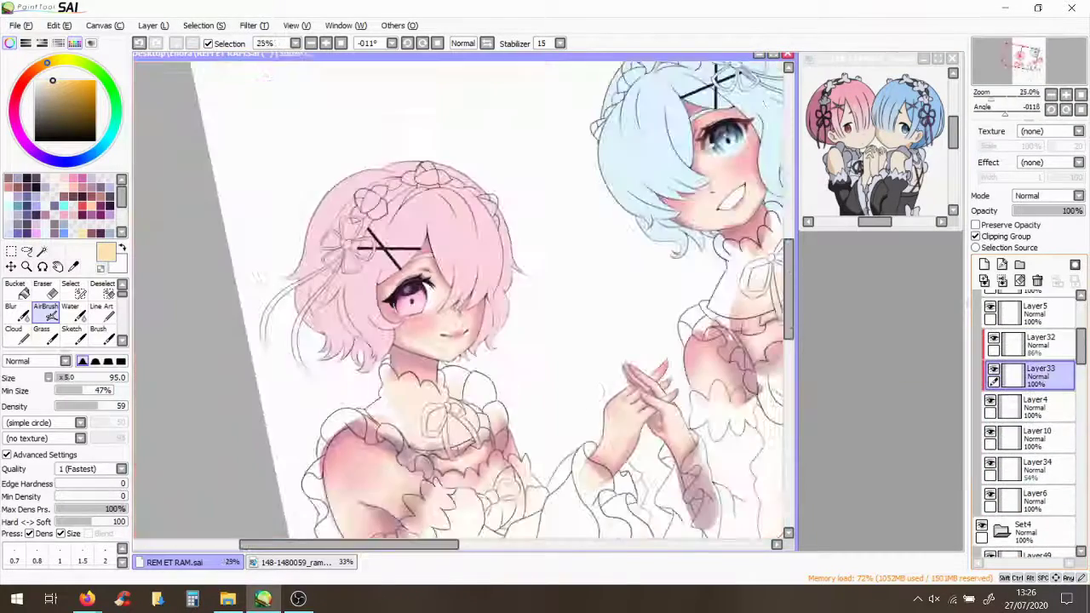
click(1034, 468)
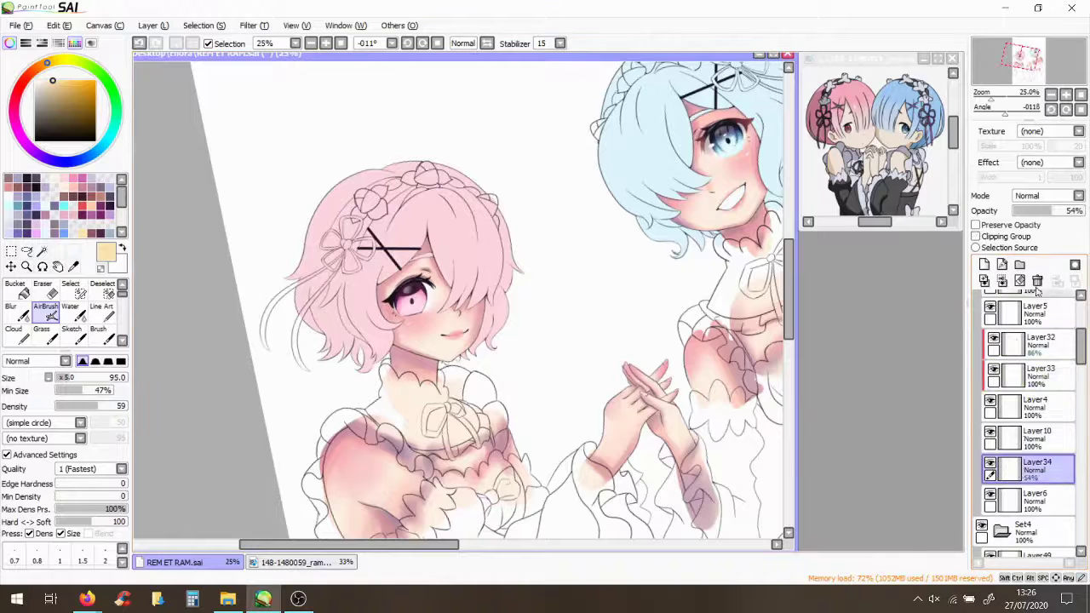
click(1037, 281)
Airbrush dark red and plum over the left girl's lashes and lower eye outline on the clipped Layer32
click(1035, 342)
scroll(124, 198, down, 3)
click(91, 195)
scroll(408, 298, up, 4)
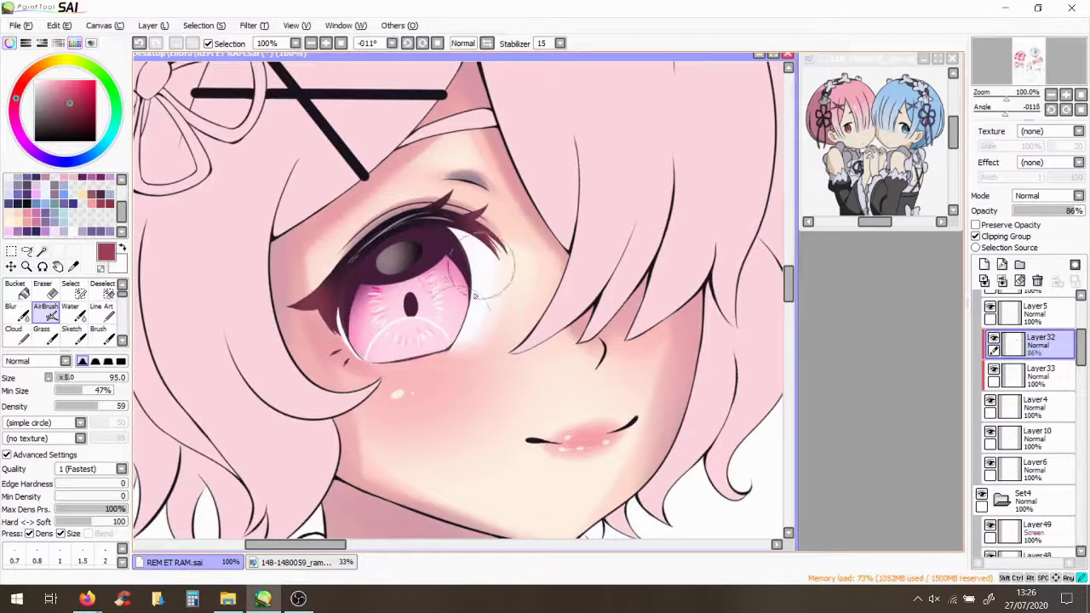
alt+click(426, 265)
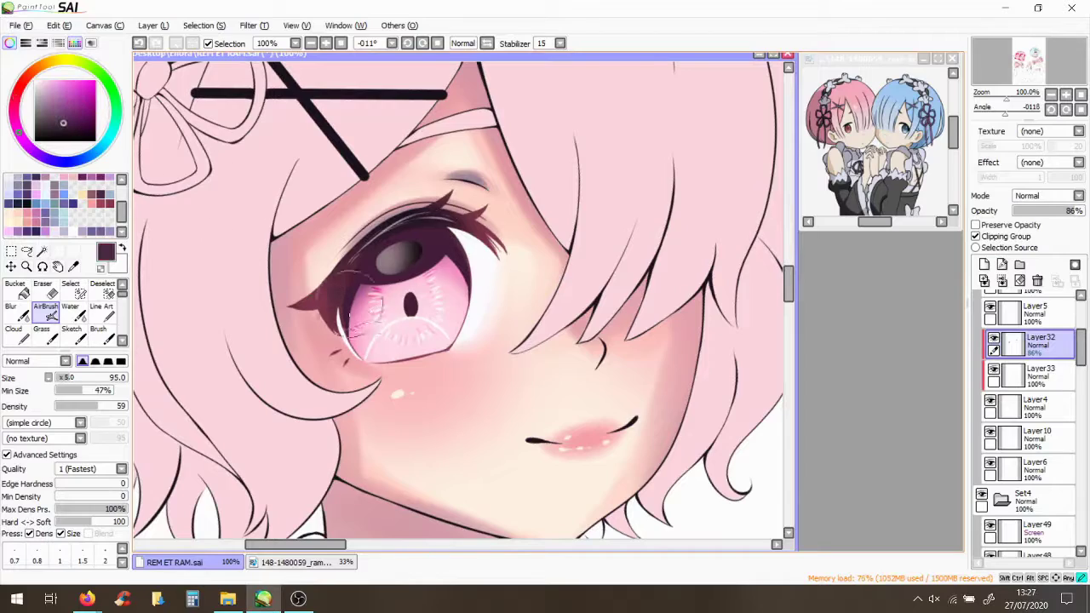
scroll(426, 350, down, 5)
scroll(525, 297, up, 6)
Airbrush deeper pink and magenta shading over the left girl's upper iris on a new clipped layer above the Luminosity glow layer
drag(1080, 349, 1079, 409)
click(1038, 388)
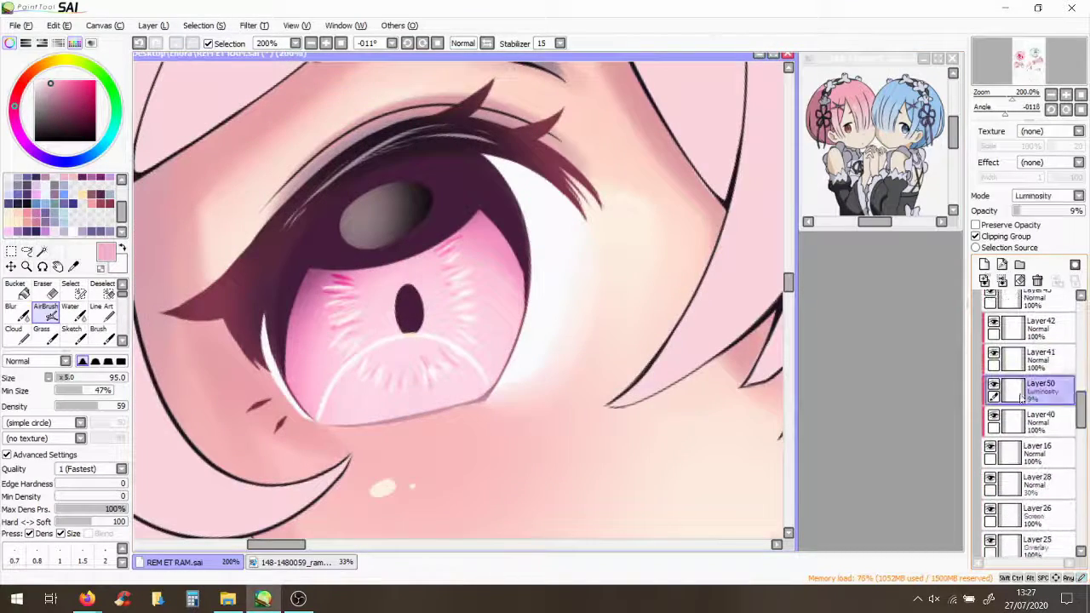
alt+click(333, 280)
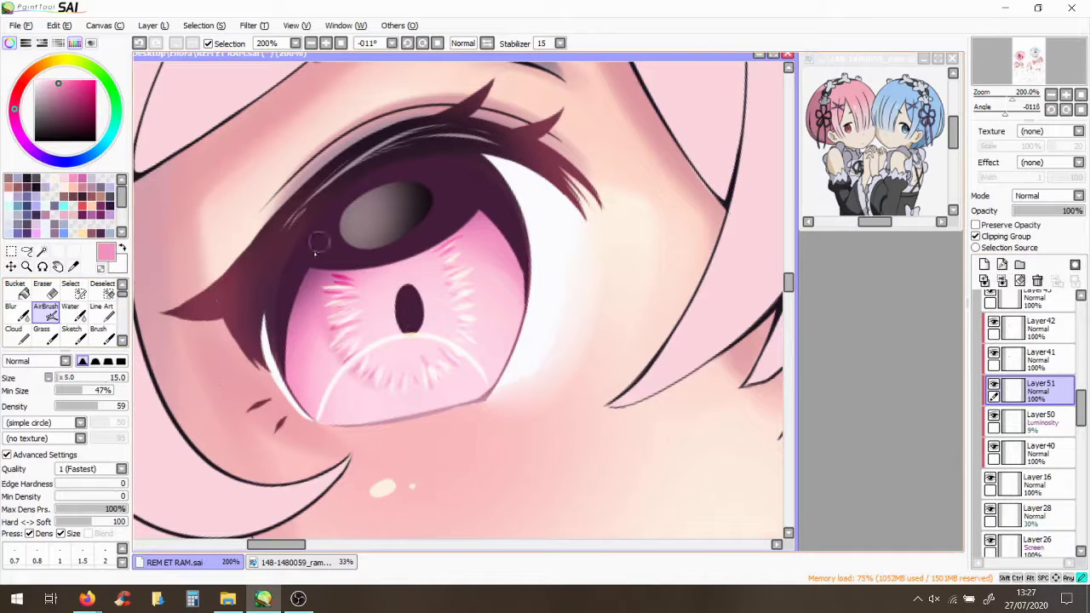
mouse_move(430, 246)
mouse_down()
mouse_move(477, 341)
mouse_move(502, 324)
mouse_move(511, 298)
mouse_up()
ctrl+alt+drag(221, 317, 144, 318)
drag(459, 256, 260, 358)
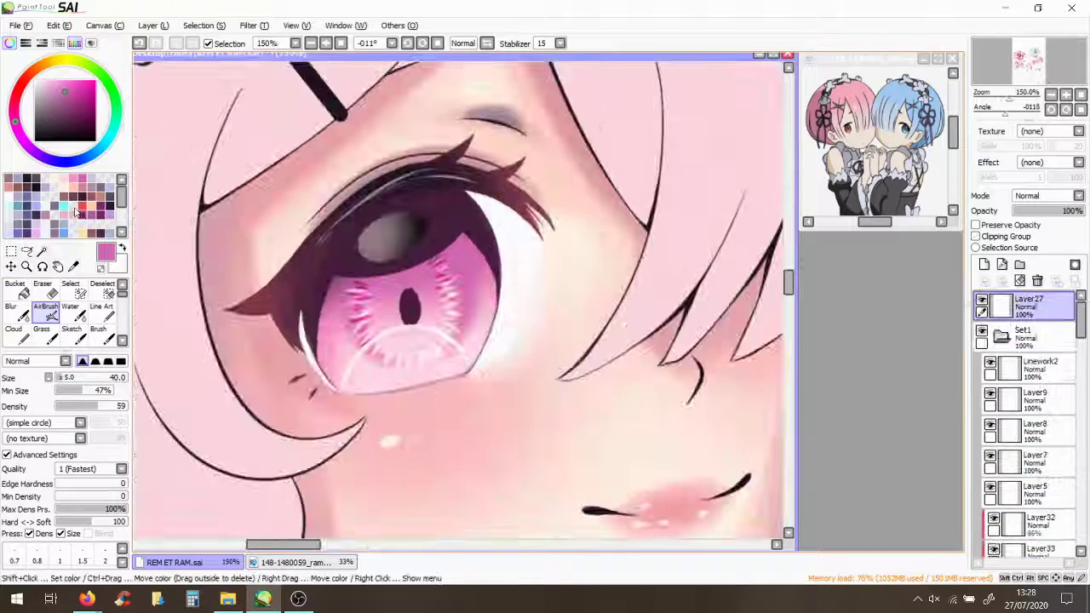
Add white oval highlights around the edges of the left girl's iris with the Line Art tool at size 4
click(75, 211)
click(101, 311)
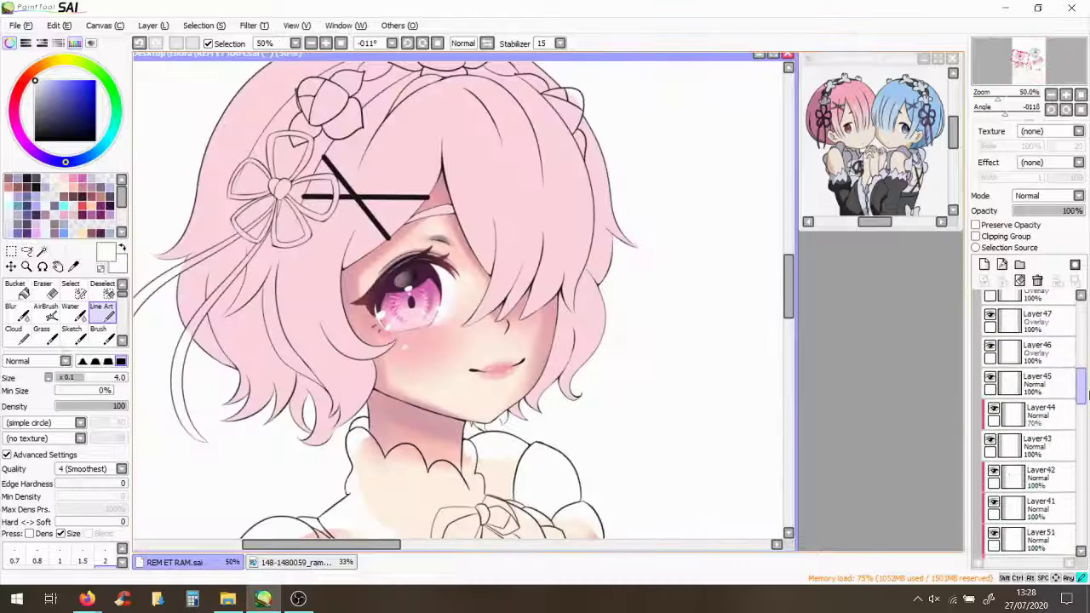
Paint a pale cream reflection across the left girl's upper iris on a new layer, erase lash-shaped gaps, and blur its lower edge
click(73, 176)
scroll(408, 298, up, 4)
click(98, 329)
mouse_move(400, 213)
mouse_down()
mouse_move(329, 250)
mouse_move(426, 255)
mouse_up()
click(53, 295)
mouse_move(334, 218)
mouse_down()
mouse_move(371, 288)
mouse_move(472, 219)
mouse_up()
click(11, 307)
scroll(325, 280, down, 5)
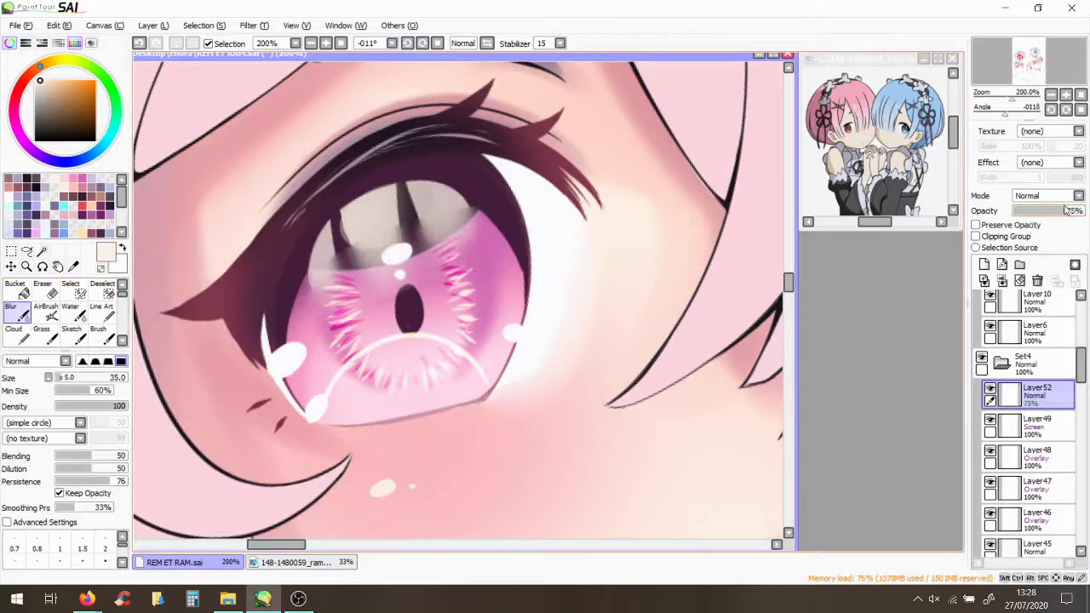
Shift the reflection's hue to -58, raise its saturation, lower its layer opacity to 43%, and add a new layer above
key(ctrl+u)
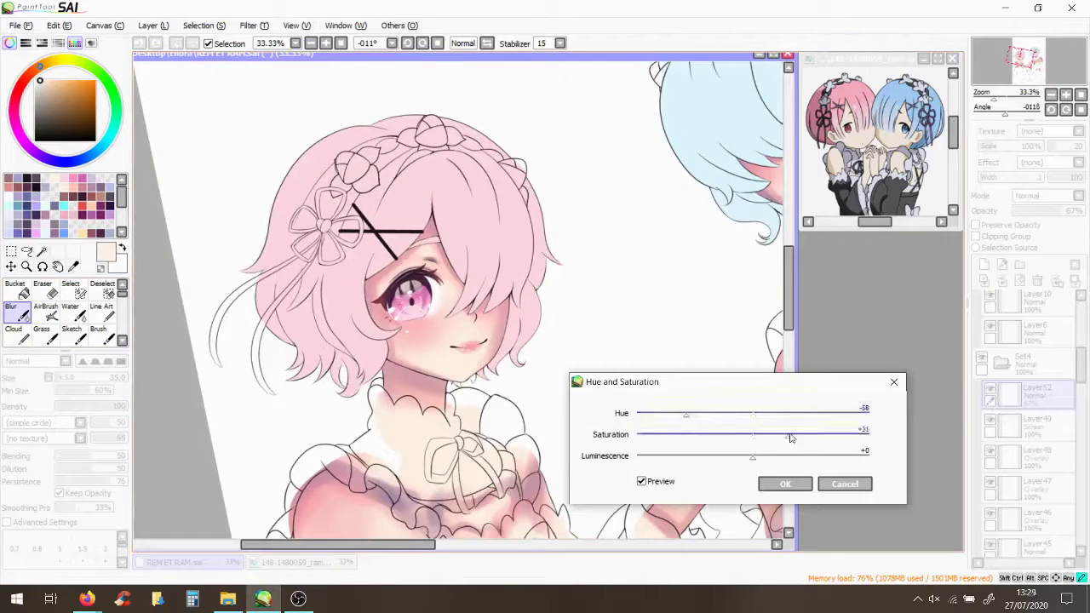
click(785, 484)
scroll(400, 289, up, 3)
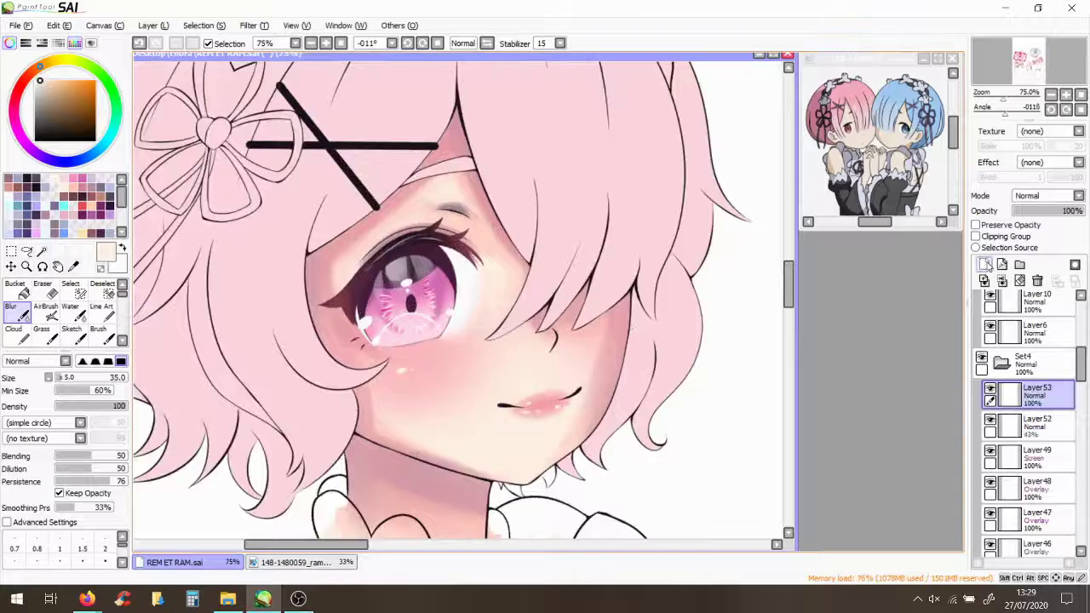
Airbrush a pale pink glow over the left girl's eye at size 205 and set that layer to Luminosity at 31% opacity
click(45, 311)
drag(392, 298, 434, 327)
click(1045, 196)
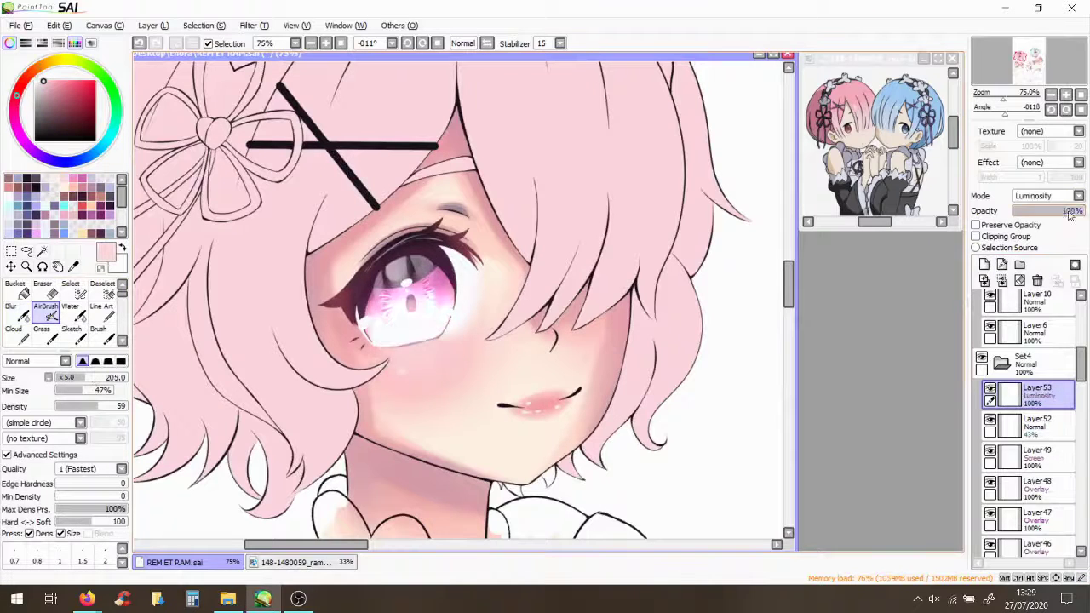
scroll(460, 298, down, 5)
Airbrush a pale blue glow over the right girl's eye on a new layer set to Luminosity at 20% opacity
click(983, 265)
alt+click(499, 170)
scroll(499, 171, up, 1)
click(1045, 196)
click(1055, 247)
drag(1032, 213, 1019, 213)
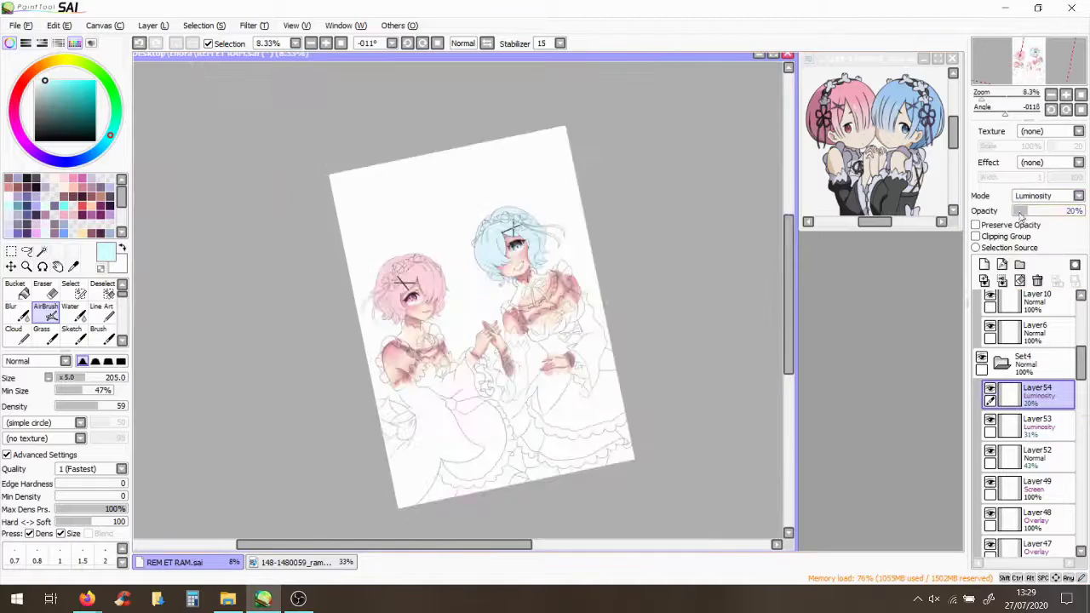
Shade the outer edge of the left girl's face muted purple on clipped Layer39 with the Water tool at size 80
drag(1081, 361, 1081, 477)
click(1022, 460)
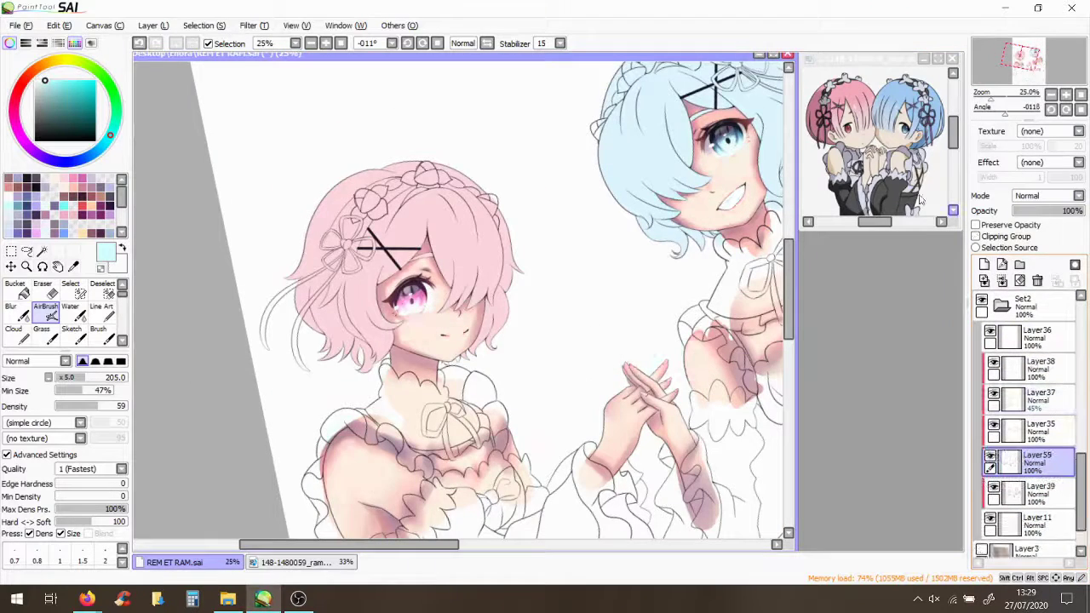
alt+click(358, 464)
click(69, 310)
scroll(194, 387, up, 2)
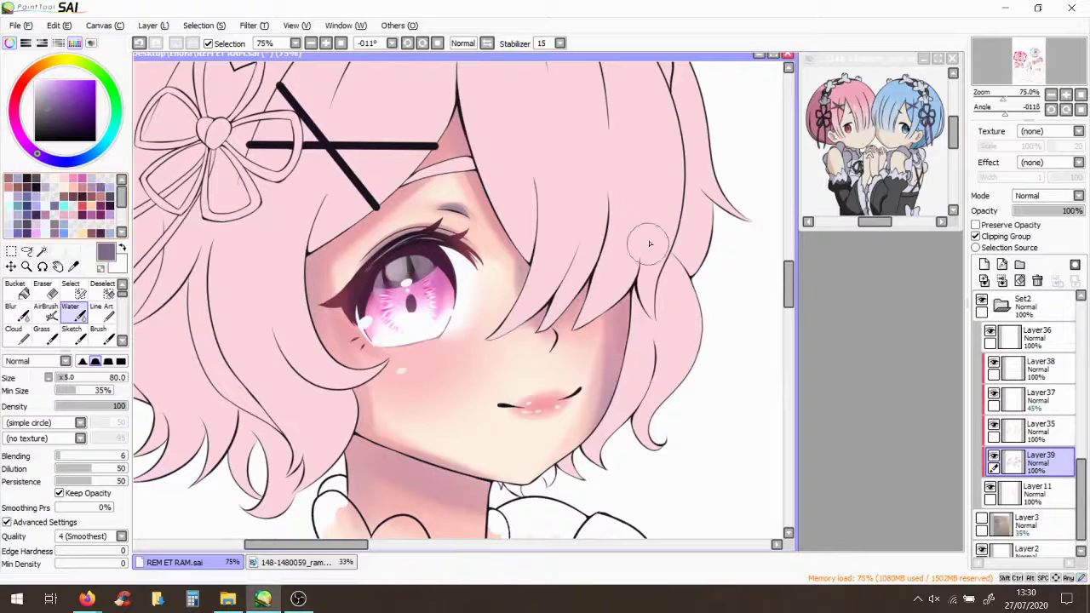
Blend pink and salmon tones into the purple shadow beside the left girl's mouth and cheek with the Water tool
alt+click(613, 182)
alt+click(562, 377)
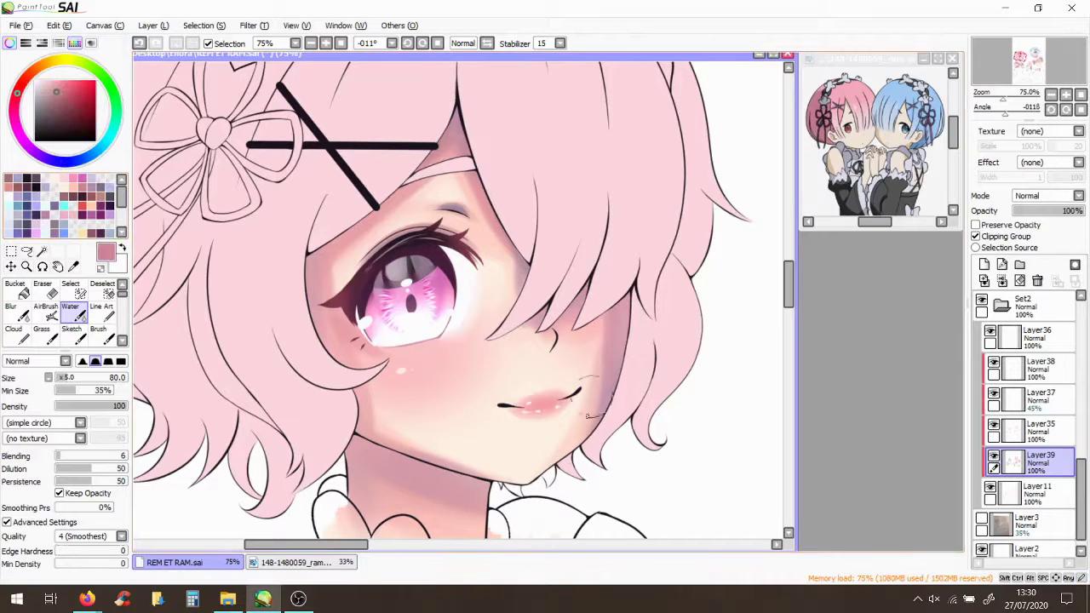
click(86, 181)
scroll(596, 252, down, 2)
scroll(596, 252, up, 2)
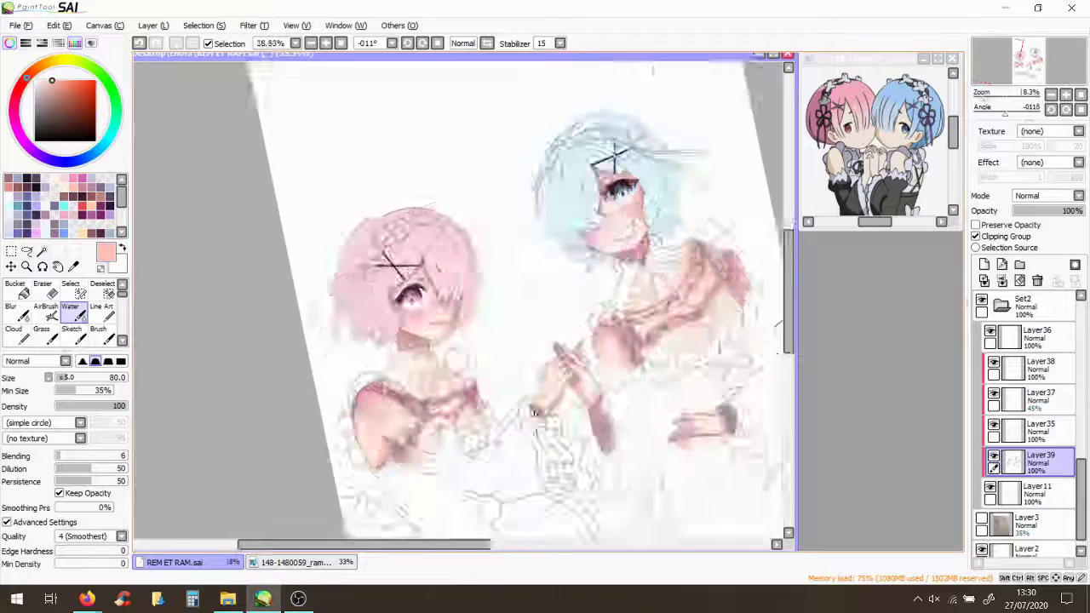
Paint muted purple shading along the left girl's jawline and upper neck with the Water tool at size 30
key(bracketleft)
key(bracketleft)
key(bracketleft)
key(bracketleft)
key(bracketleft)
key(bracketleft)
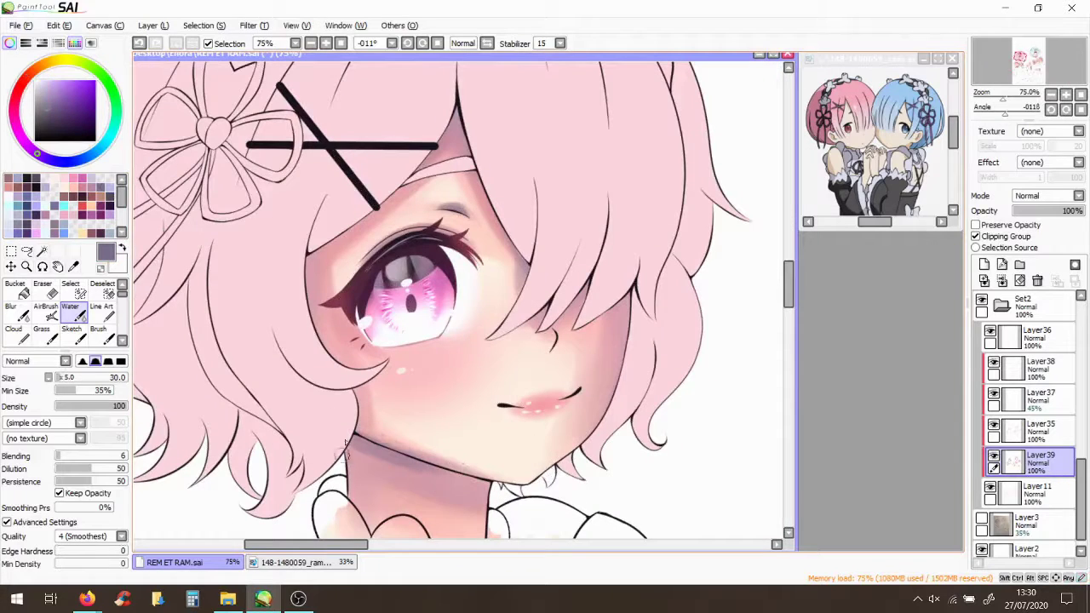
scroll(399, 193, down, 2)
scroll(399, 194, up, 2)
alt+click(400, 193)
scroll(440, 367, down, 4)
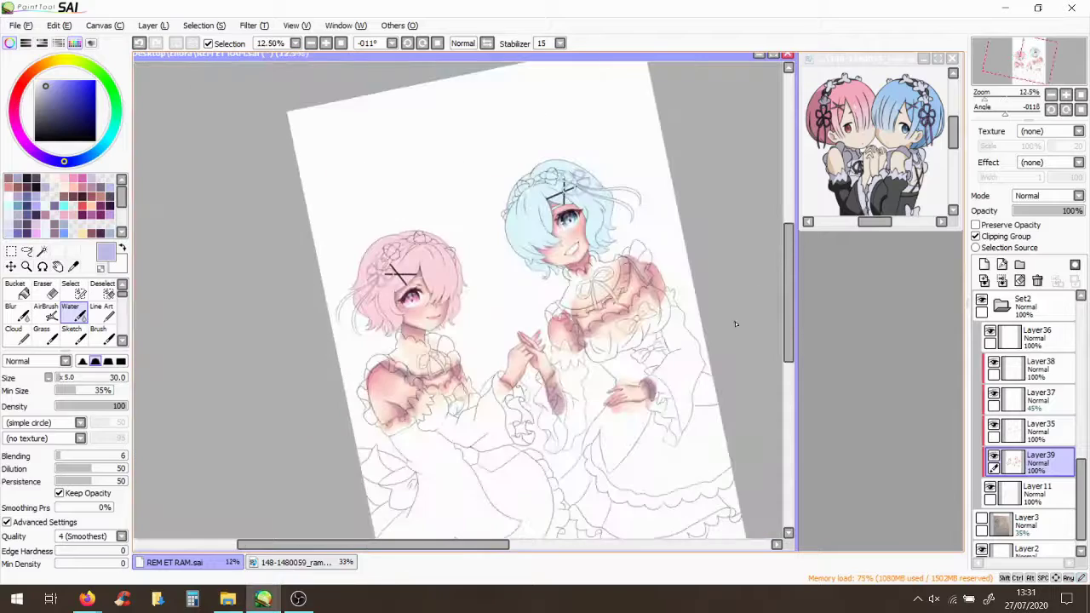
Dot pale cream highlights on the girls' skin, including the right girl's shoulder, on the 45% highlight layer with Line Art at size 4
click(1034, 400)
click(102, 310)
scroll(178, 457, up, 4)
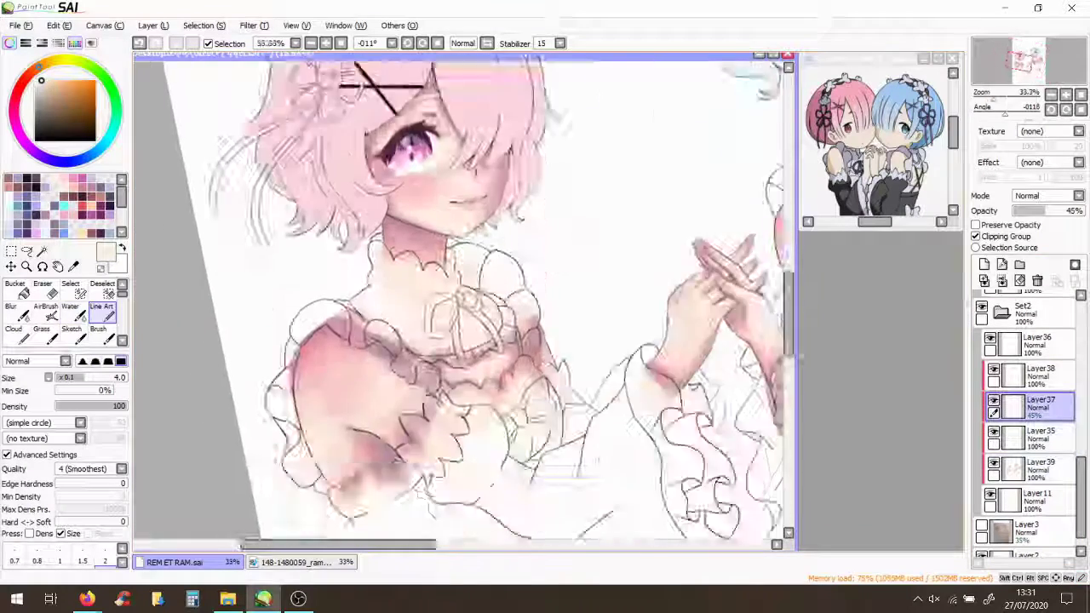
scroll(209, 393, down, 3)
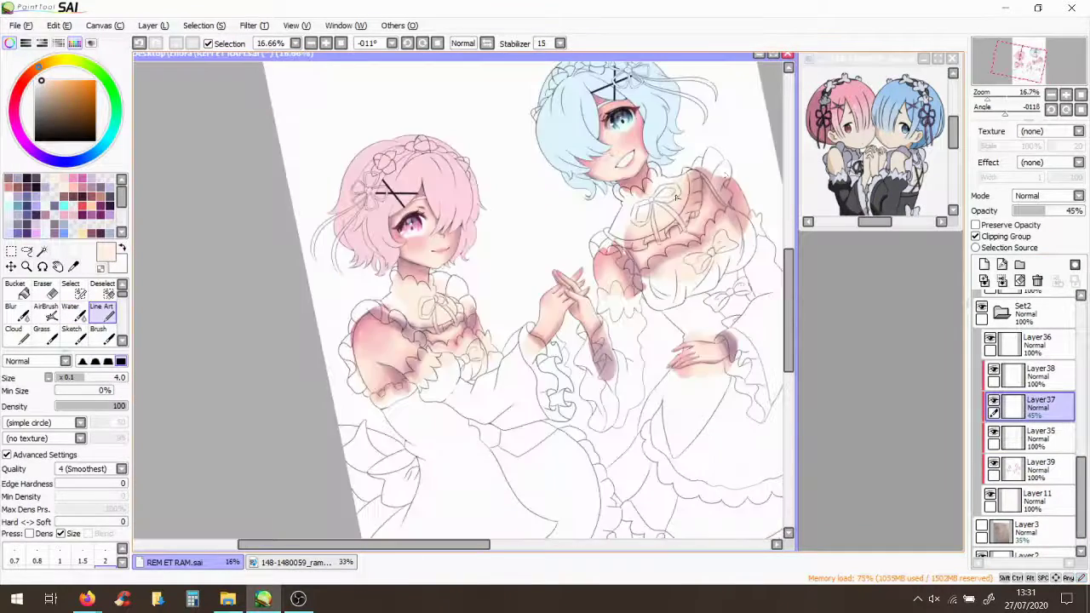
scroll(425, 341, up, 2)
drag(425, 542, 491, 543)
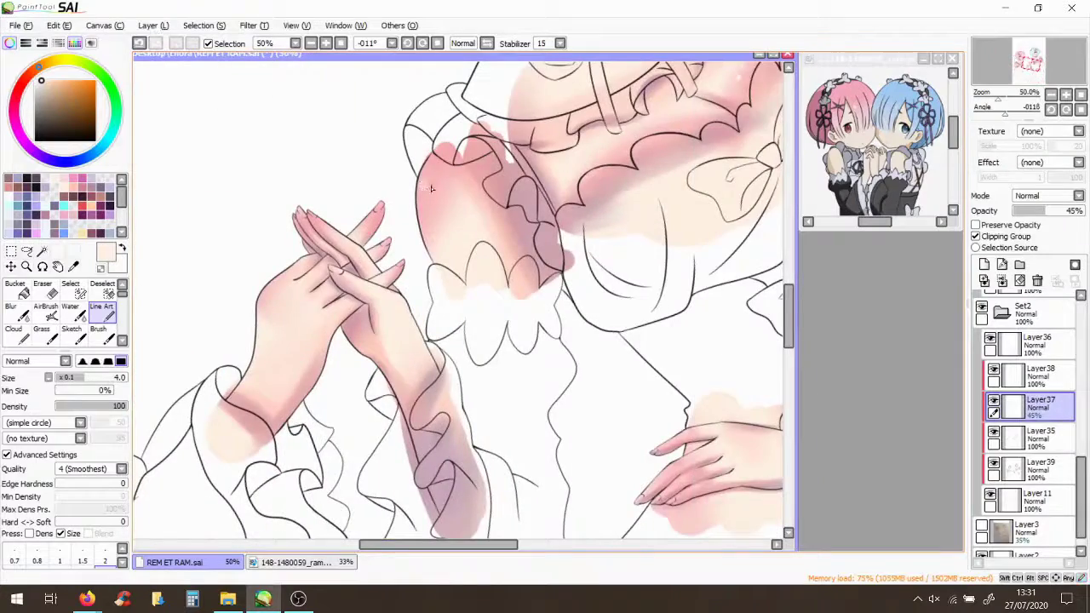
scroll(431, 189, up, 3)
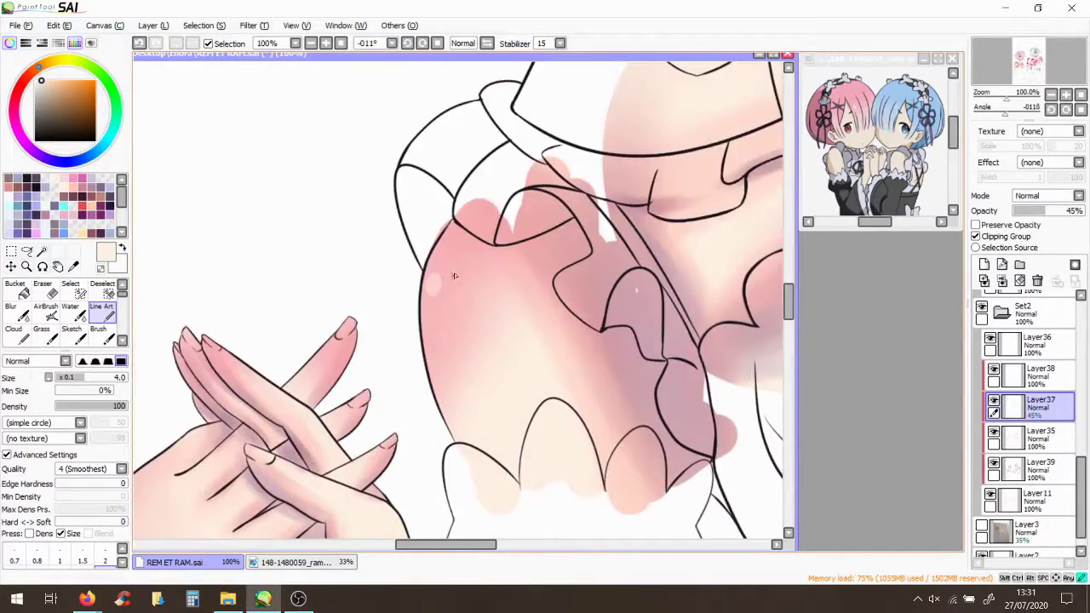
scroll(452, 275, down, 4)
scroll(473, 358, up, 8)
Paint the fingernails of both girls' hands salmon pink on Layer37 with the Brush at size 9 and set the layer's opacity to 73%
click(99, 334)
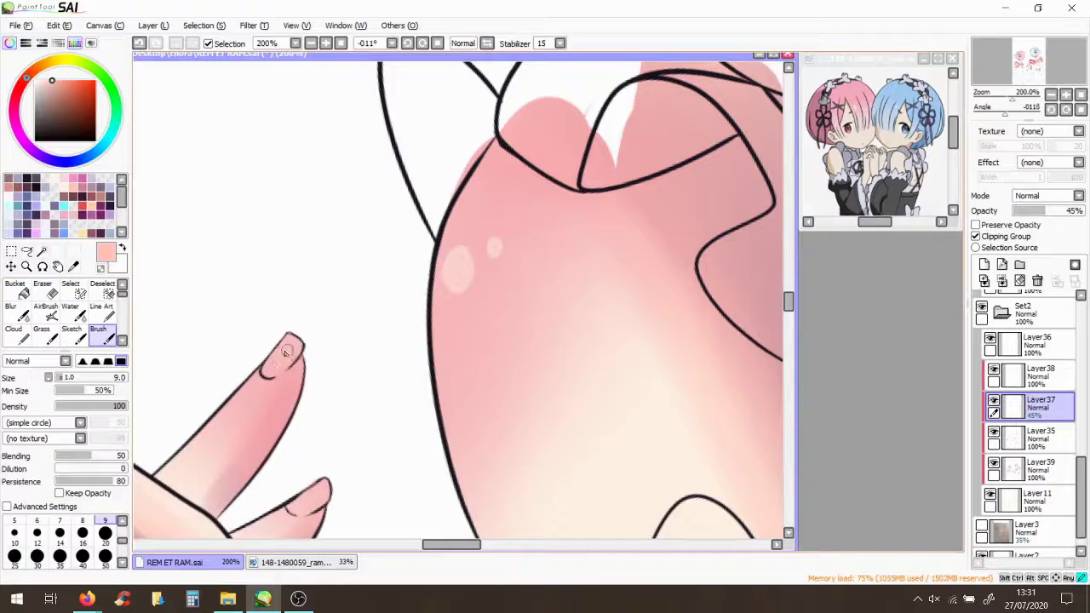
drag(298, 506, 372, 306)
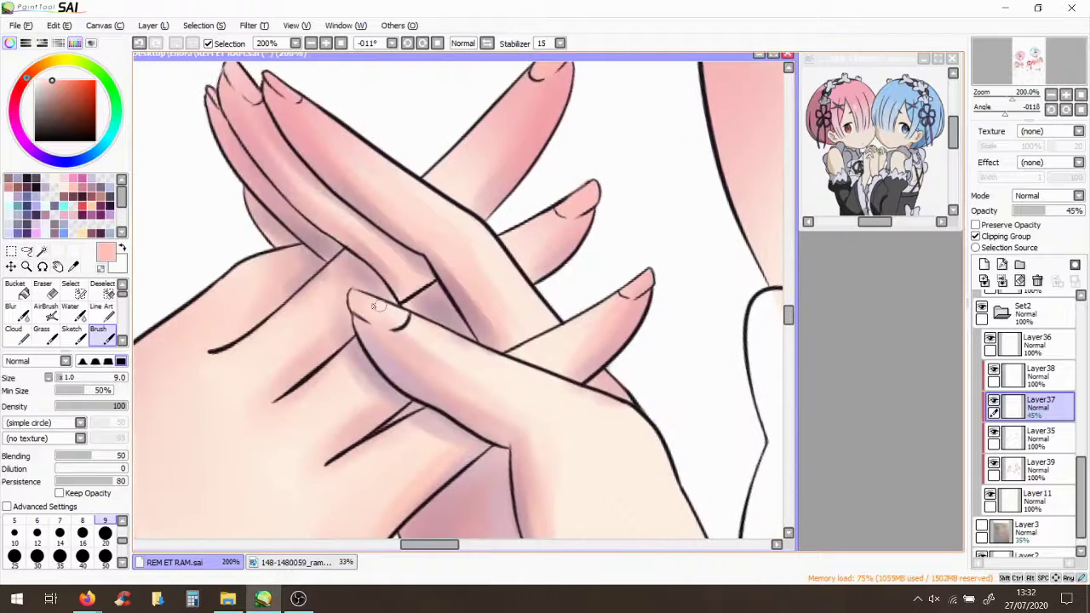
scroll(245, 81, down, 4)
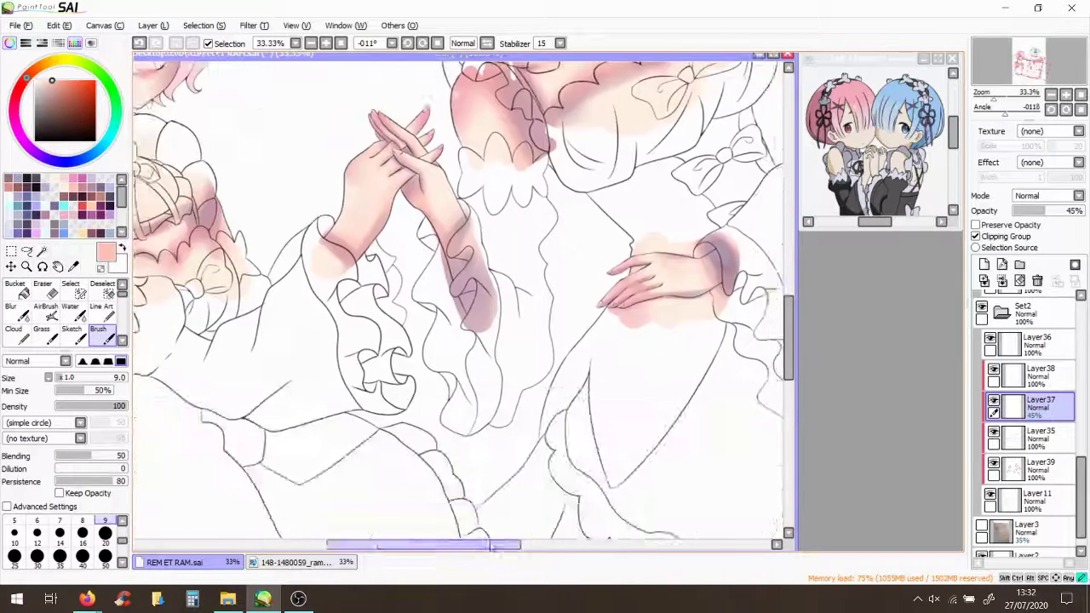
scroll(404, 328, up, 6)
scroll(590, 343, down, 7)
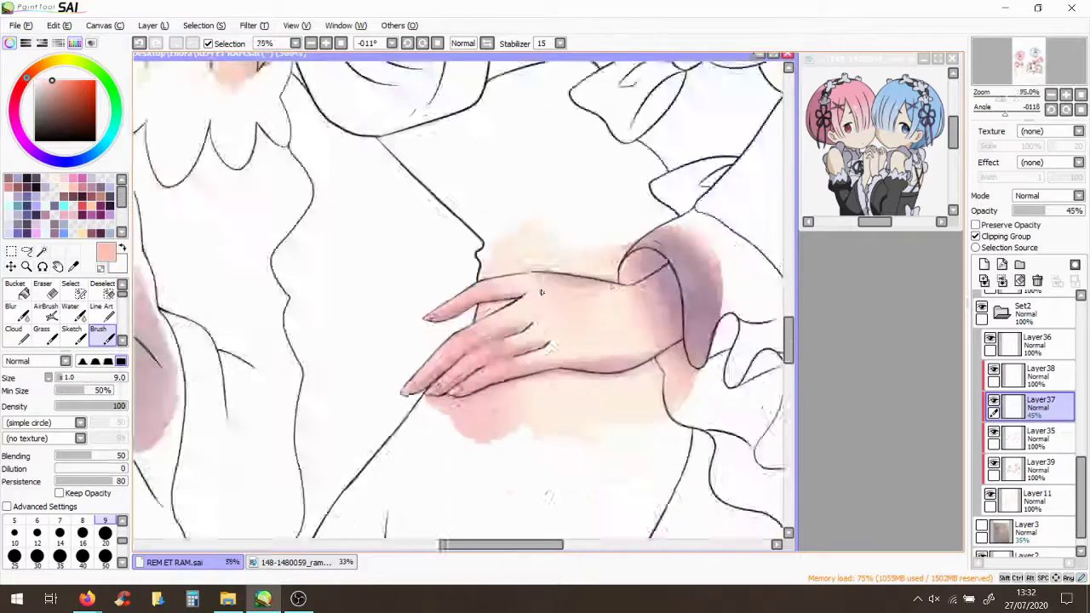
scroll(575, 329, down, 1)
scroll(452, 366, up, 5)
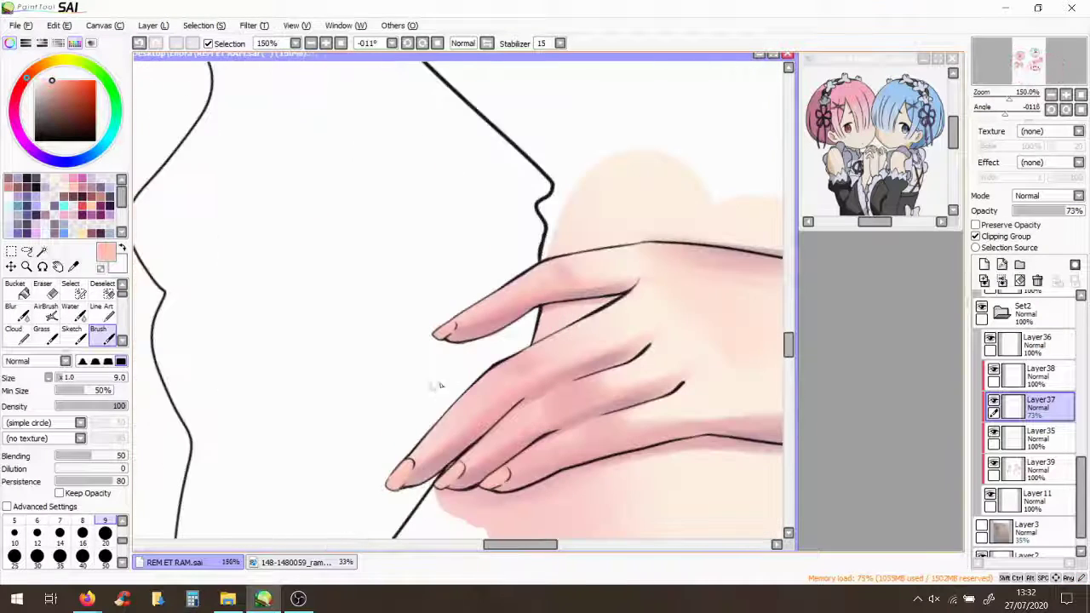
Paint off-white fingernail tips on a new clipped layer above Layer37 and set the new layer's opacity to 67%
click(984, 264)
click(46, 80)
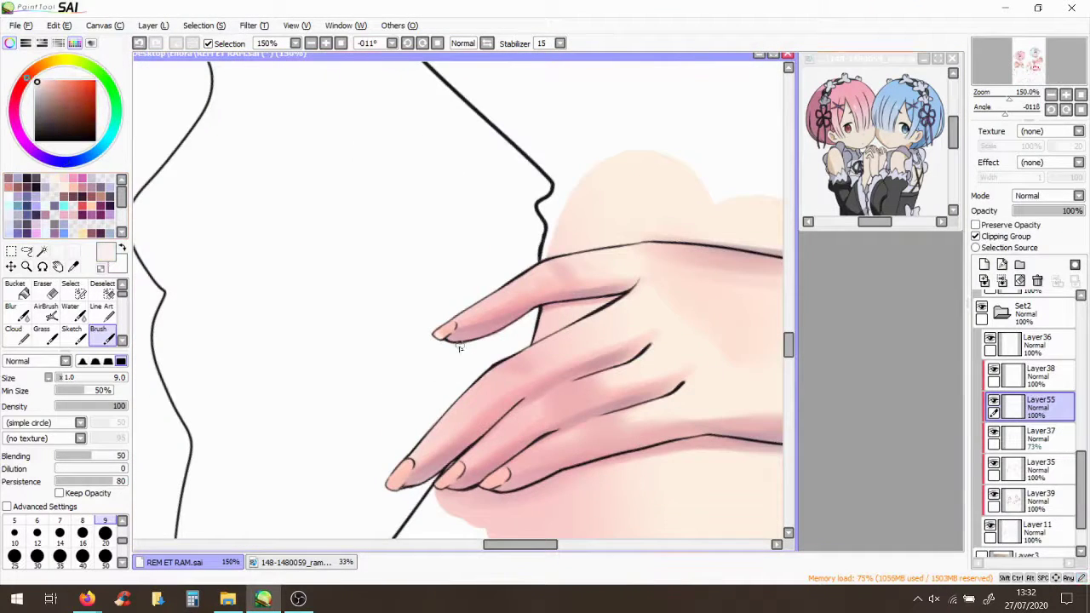
drag(311, 325, 408, 126)
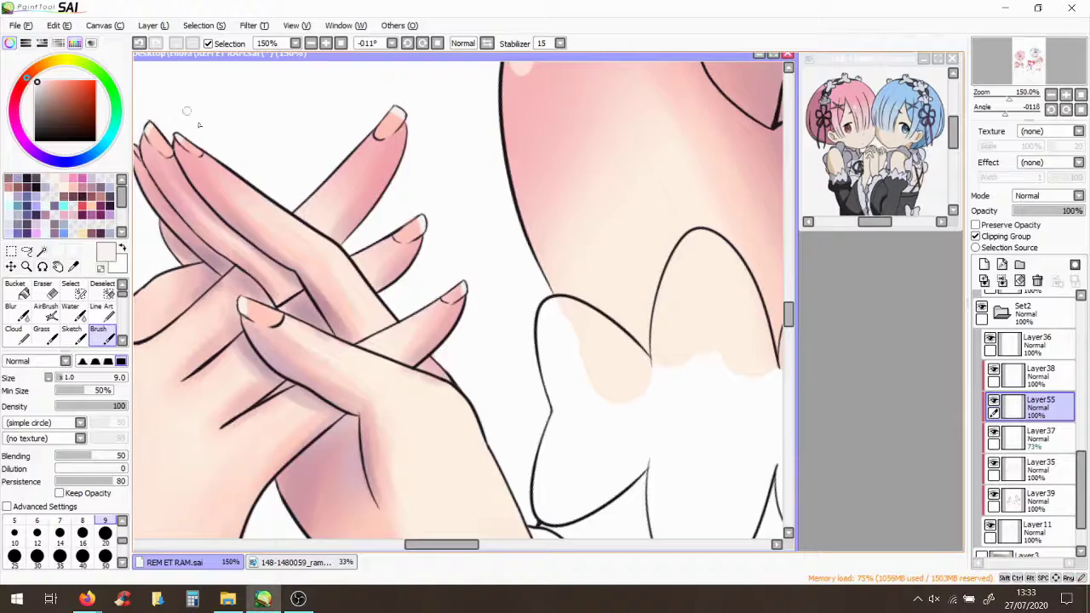
drag(198, 125, 260, 149)
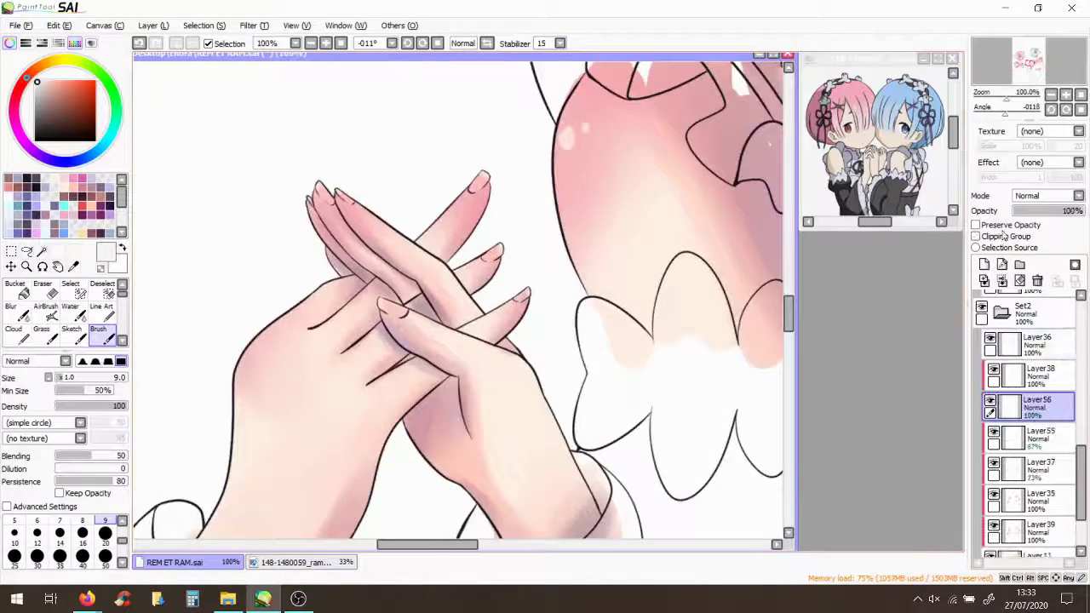
Clip the new Layer56 to the skin and dab small white shine highlights on the fingernails with the Brush at size 9
click(1005, 237)
scroll(335, 402, up, 3)
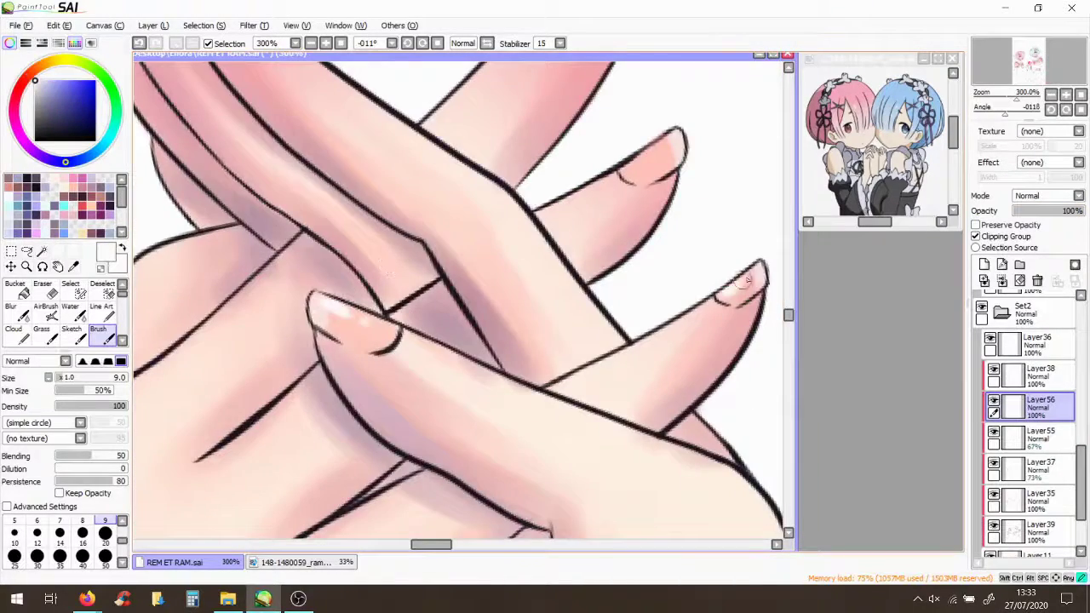
scroll(334, 402, down, 5)
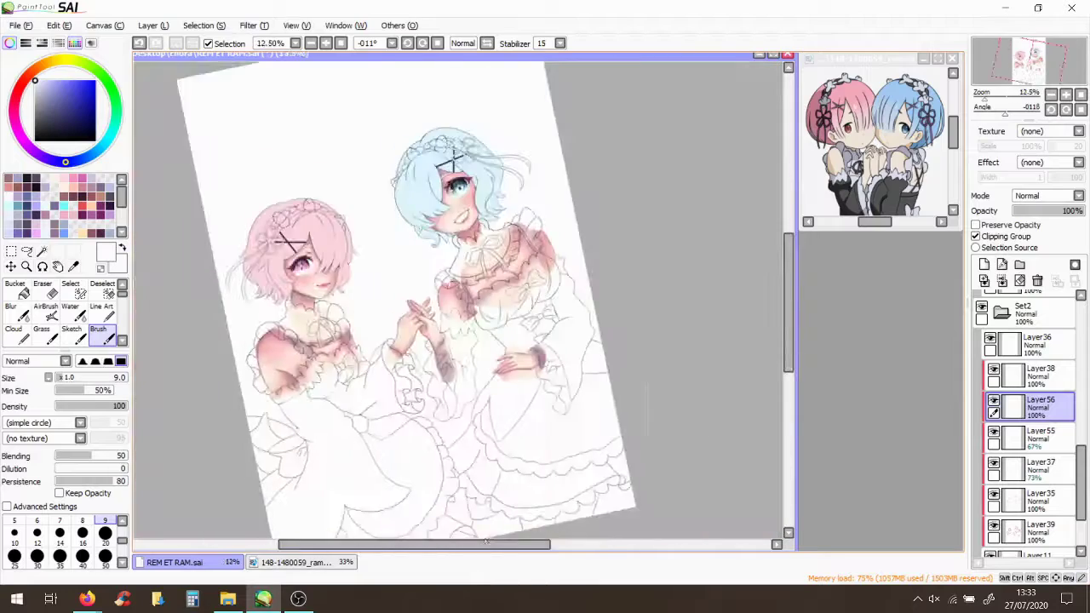
scroll(384, 341, up, 2)
drag(503, 546, 472, 548)
scroll(373, 358, up, 5)
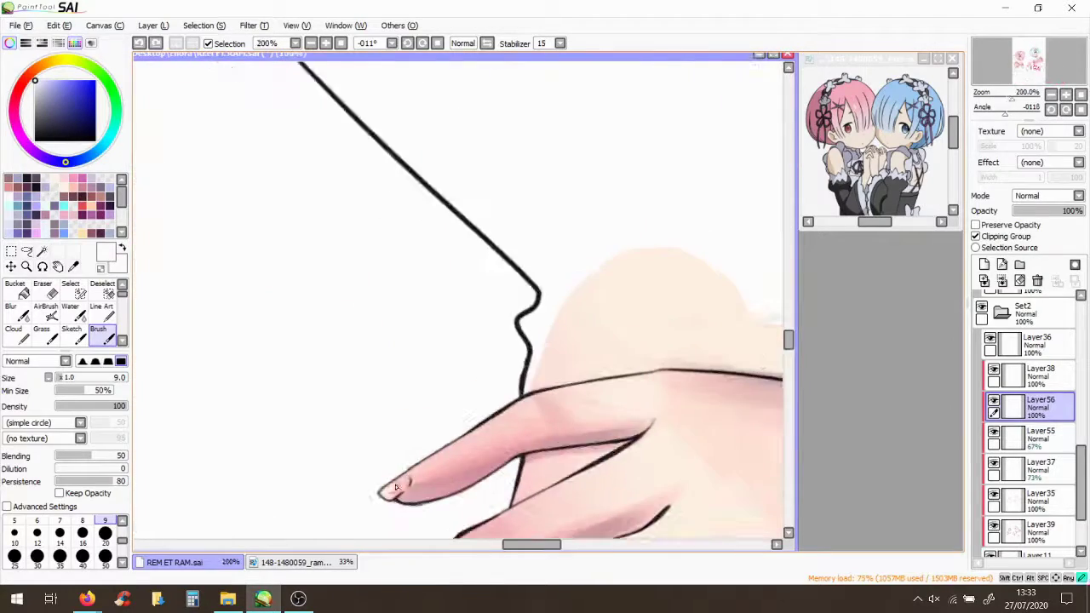
Recolour the line art on Layer6 dark rose by painting a new clipped layer above it with the Brush at size 500
scroll(373, 357, down, 2)
scroll(373, 358, down, 8)
scroll(1031, 426, up, 3)
click(1034, 408)
click(109, 210)
click(69, 103)
drag(106, 378, 146, 392)
click(71, 380)
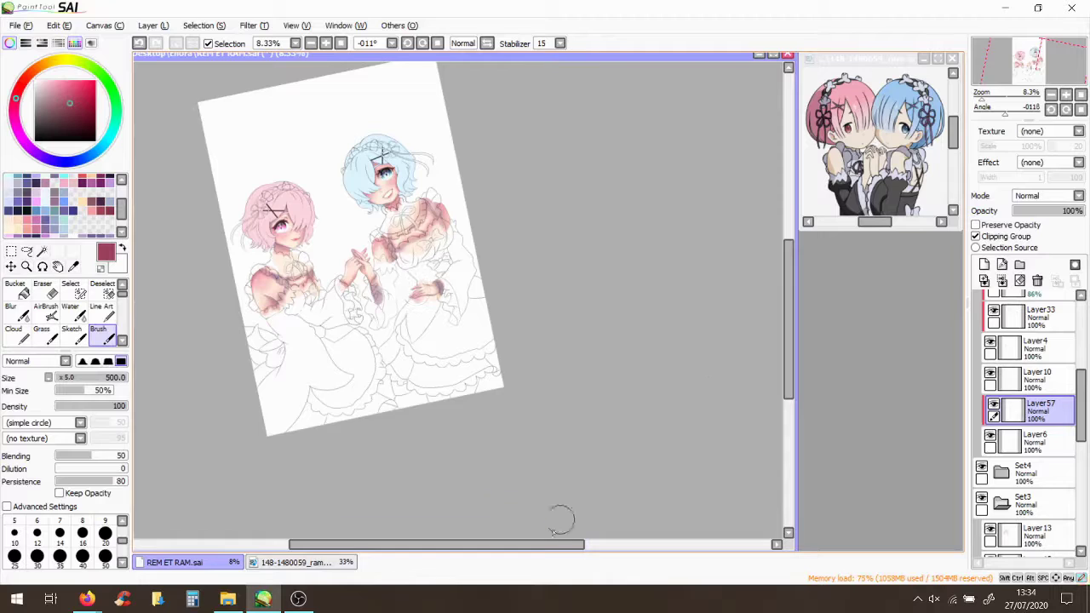
drag(553, 542, 491, 542)
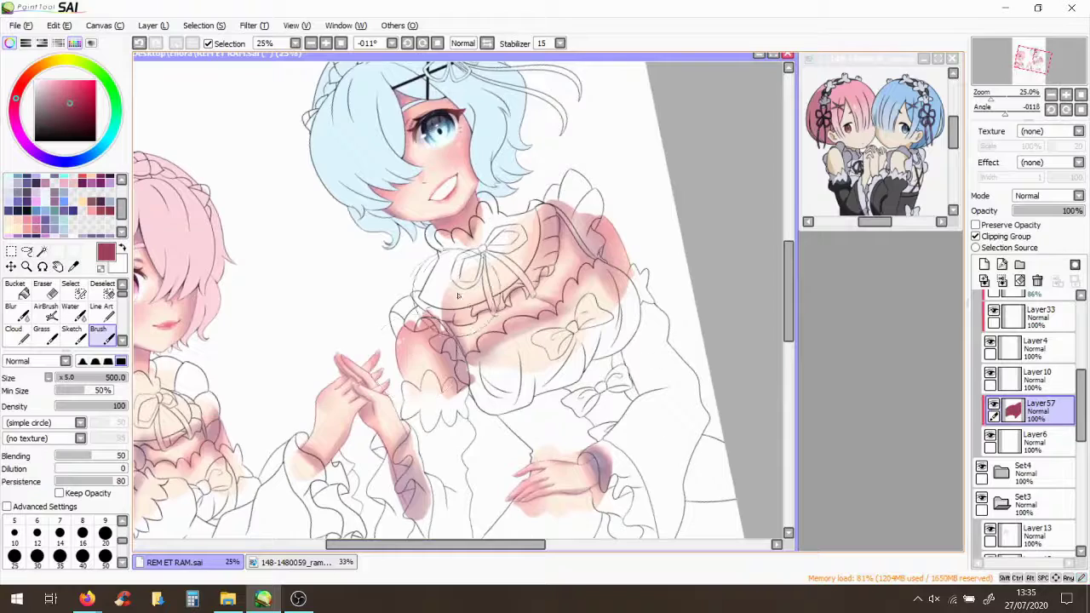
Blend mauve and muted purple shading into the right girl's skin beside her eye and hair on Layer39 with the Water tool at size 30
scroll(460, 290, down, 2)
scroll(464, 281, up, 3)
scroll(1061, 474, down, 5)
click(1038, 447)
click(71, 308)
scroll(451, 137, up, 4)
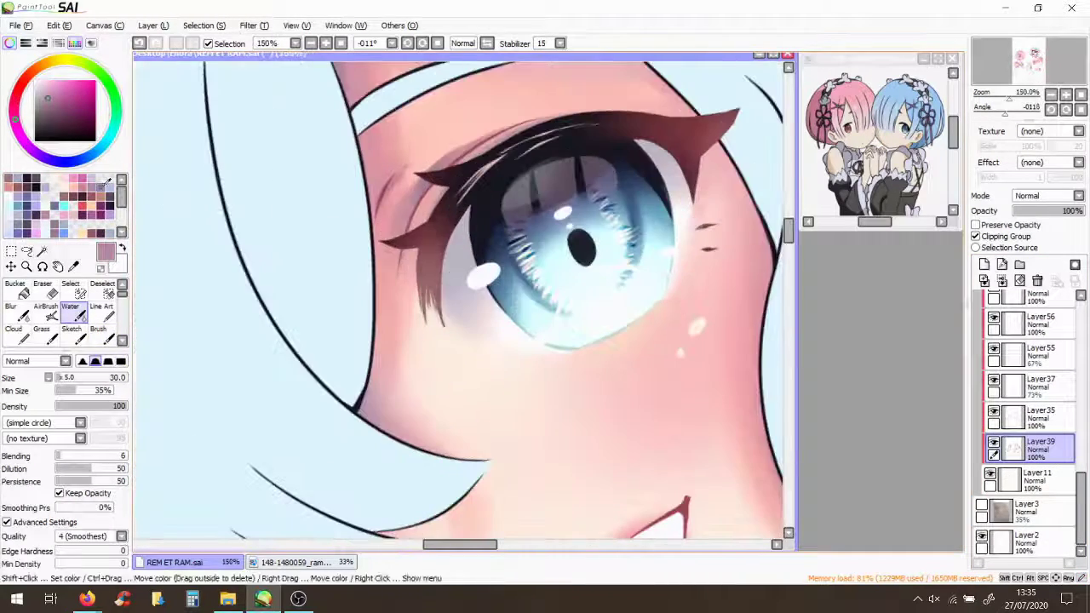
scroll(386, 296, down, 4)
scroll(386, 296, up, 2)
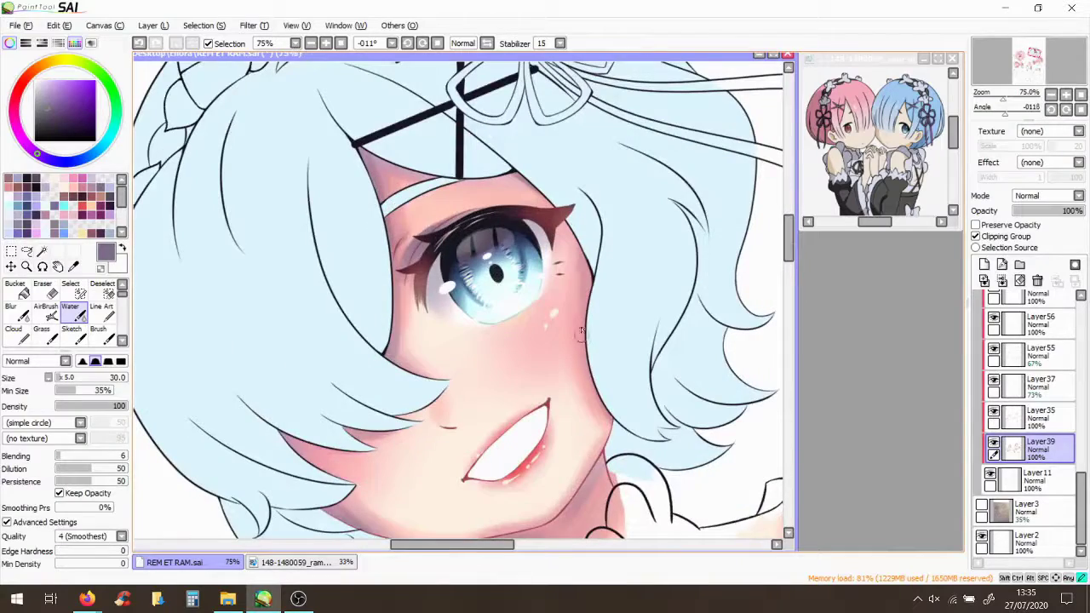
scroll(339, 491, down, 3)
scroll(396, 267, up, 4)
alt+click(397, 267)
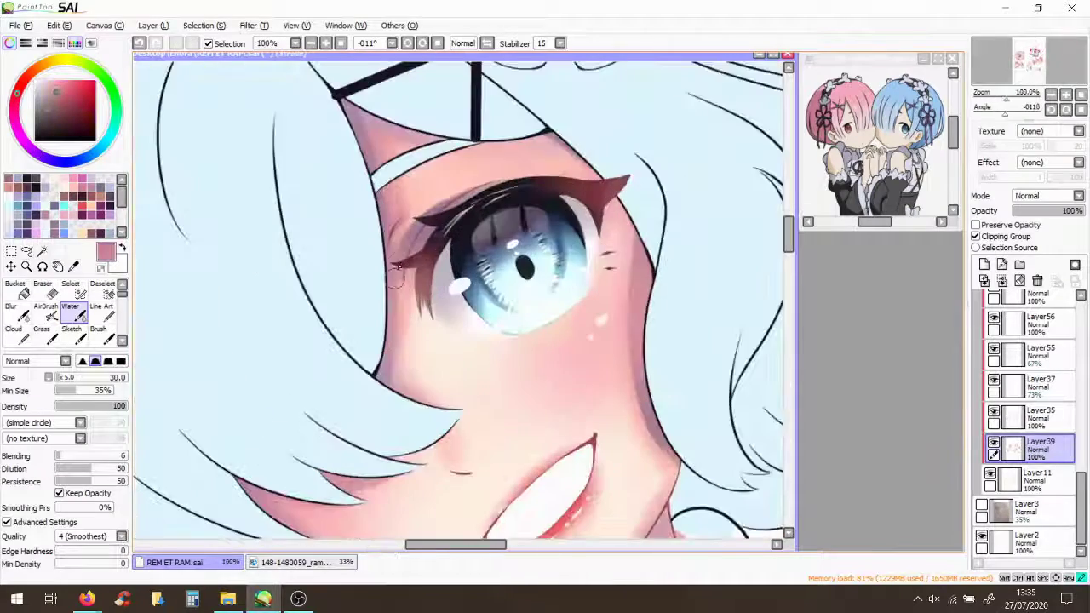
Airbrush a soft orange tint at the outer corner of the left girl's eye on the 35% opacity Layer30 at size 125
scroll(603, 213, down, 4)
scroll(1031, 400, up, 1)
click(1034, 430)
drag(1057, 214, 1044, 212)
scroll(667, 384, down, 2)
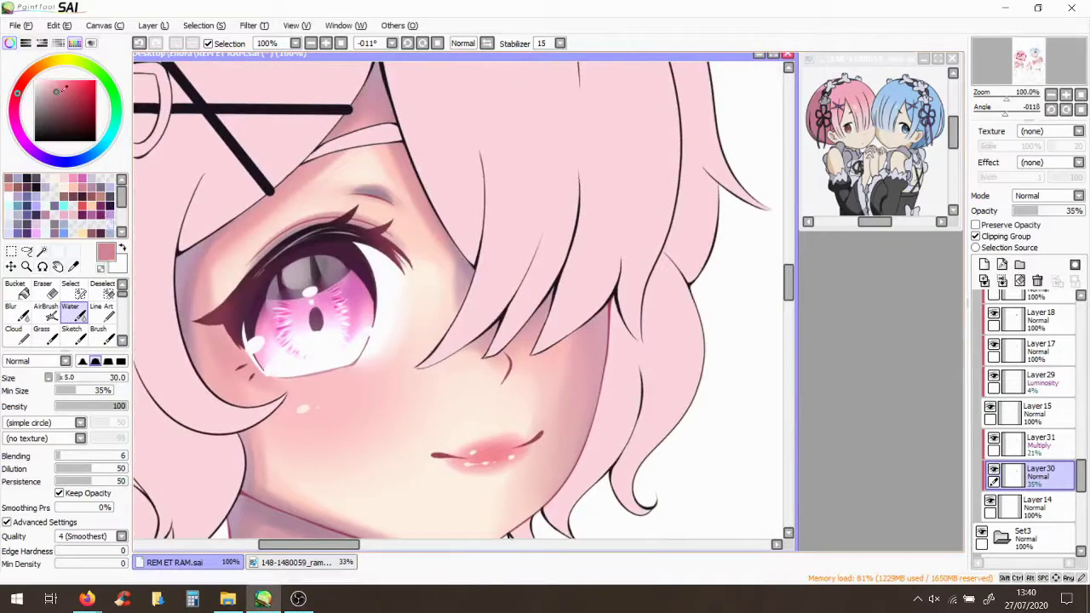
click(85, 179)
click(46, 310)
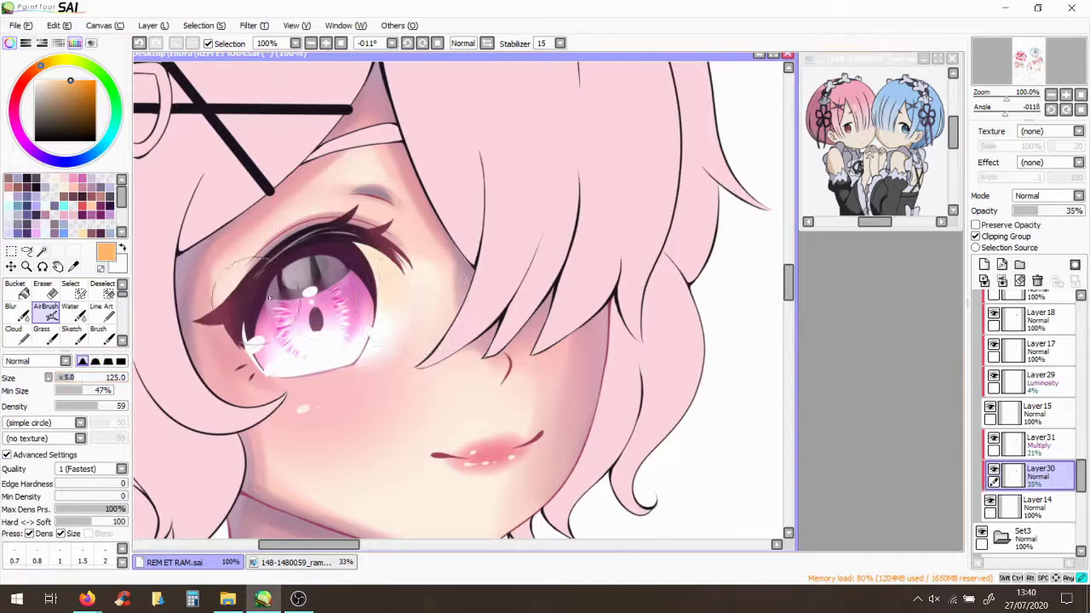
Airbrush muted mauve and purple shading around the left girl's eye, continuing on the Multiply Layer31 at size 45
click(109, 194)
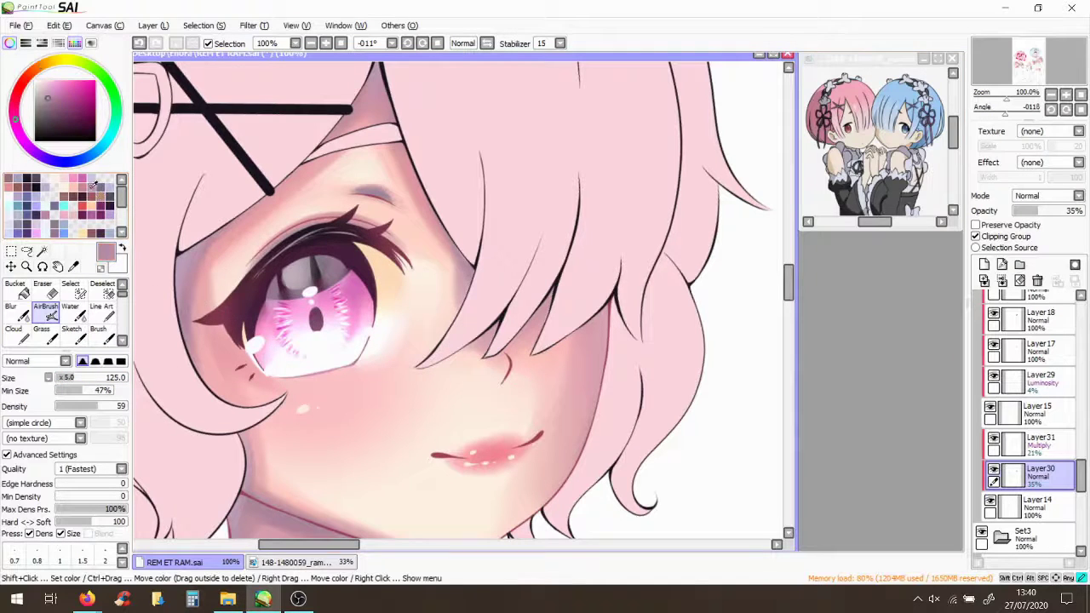
ctrl+shift+click(291, 247)
alt+click(281, 281)
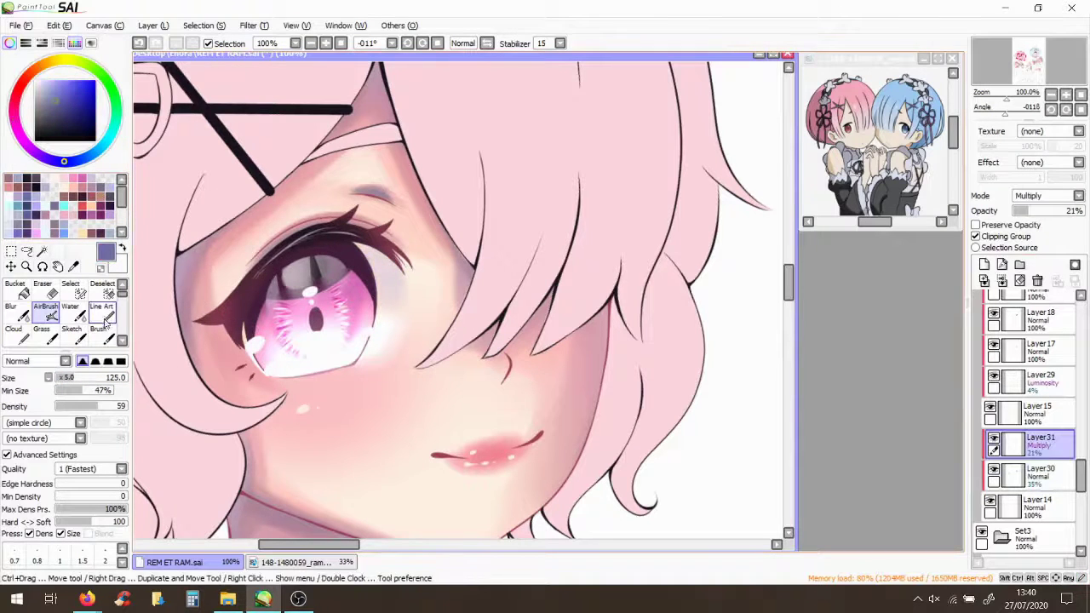
drag(281, 281, 277, 296)
alt+click(164, 121)
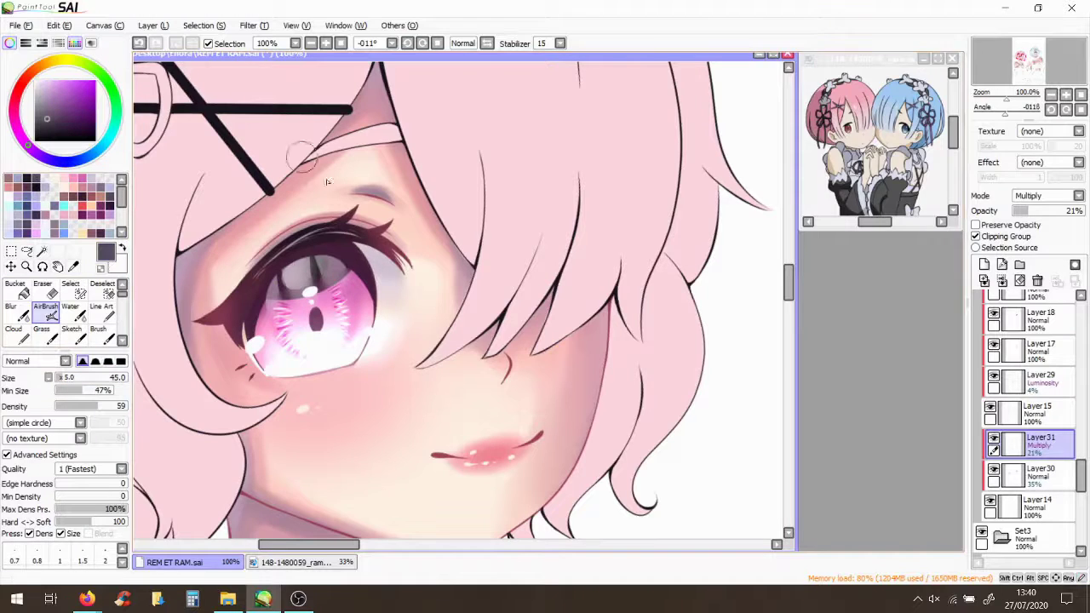
Paint muted purple shading by the left girl's outer eyelashes on a new clipped layer above Layer31 with the Water tool at size 30
scroll(344, 269, down, 5)
scroll(344, 269, up, 5)
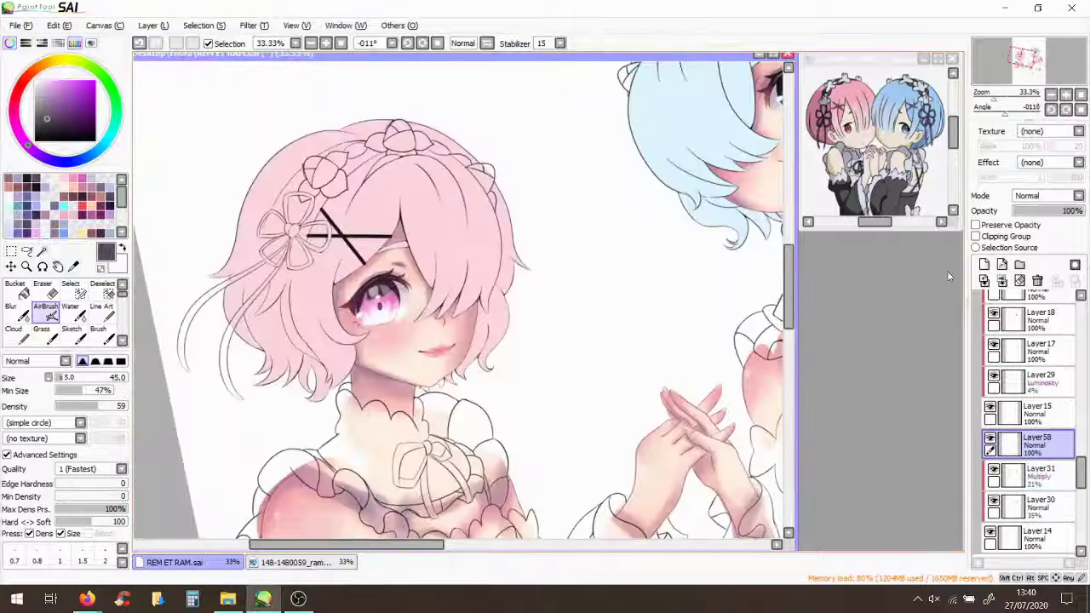
click(70, 307)
drag(358, 229, 400, 256)
scroll(411, 273, down, 5)
scroll(411, 273, up, 5)
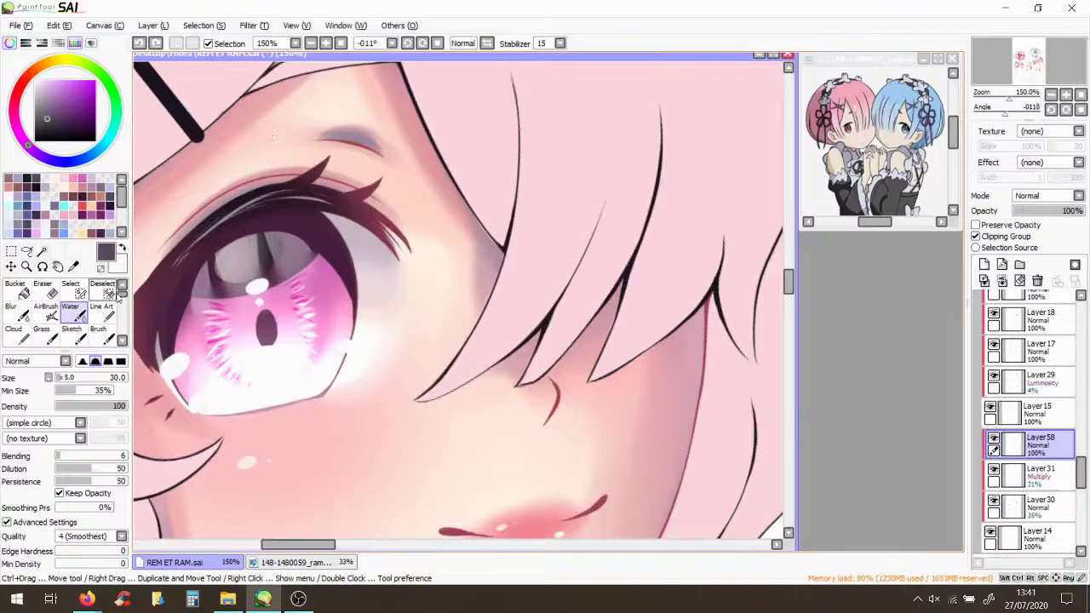
Airbrush a soft grey shadow onto the white of the blue-haired girl's eye and touch it up with the Water brush in white
click(50, 311)
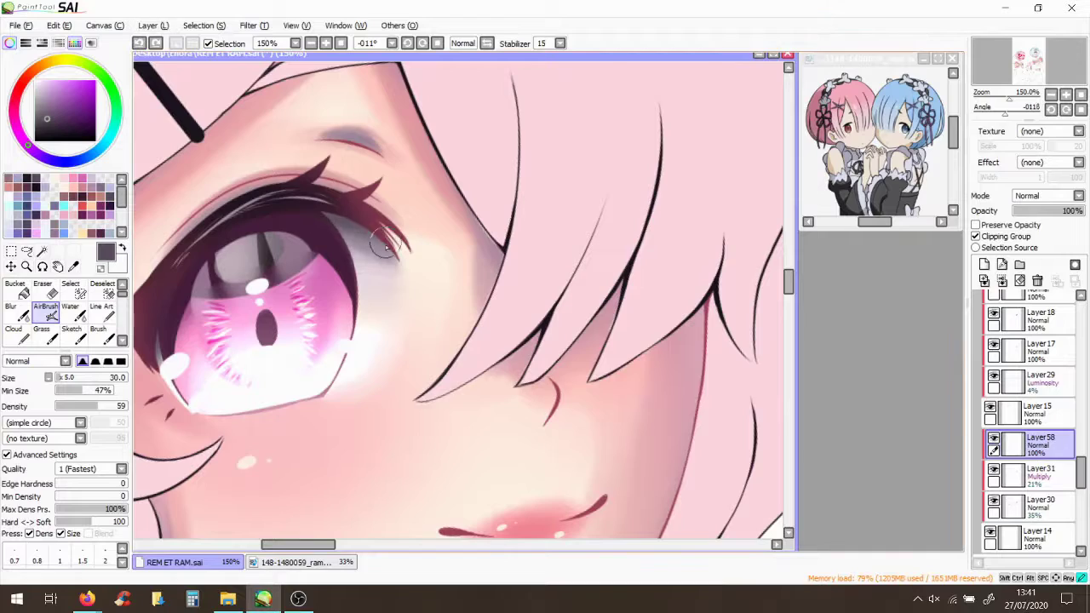
scroll(320, 218, down, 6)
scroll(688, 143, up, 2)
scroll(681, 171, up, 4)
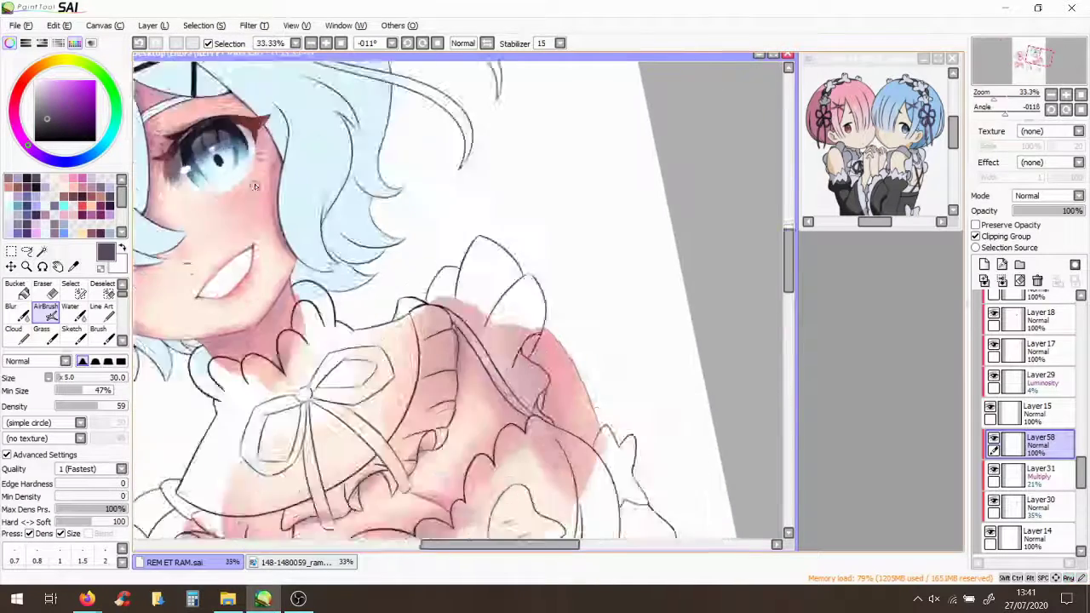
scroll(779, 262, up, 3)
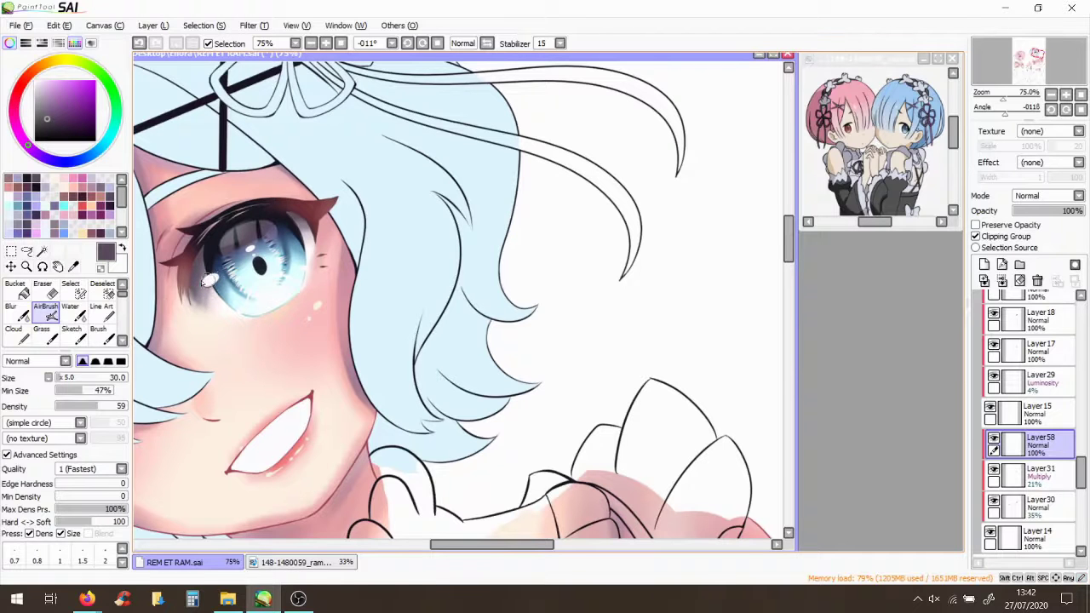
key(w)
alt+click(224, 225)
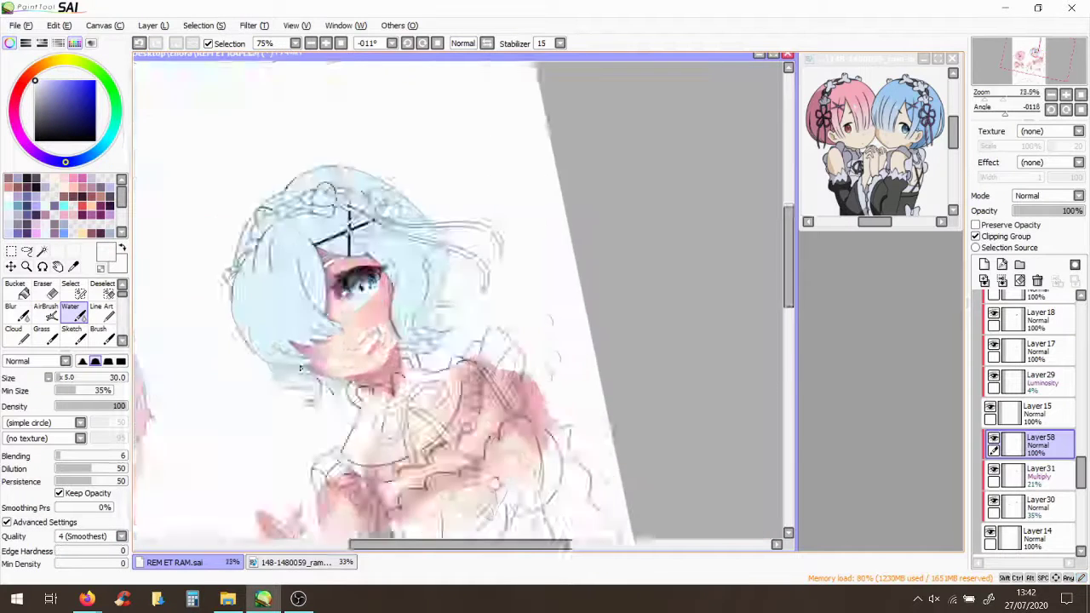
drag(201, 293, 213, 270)
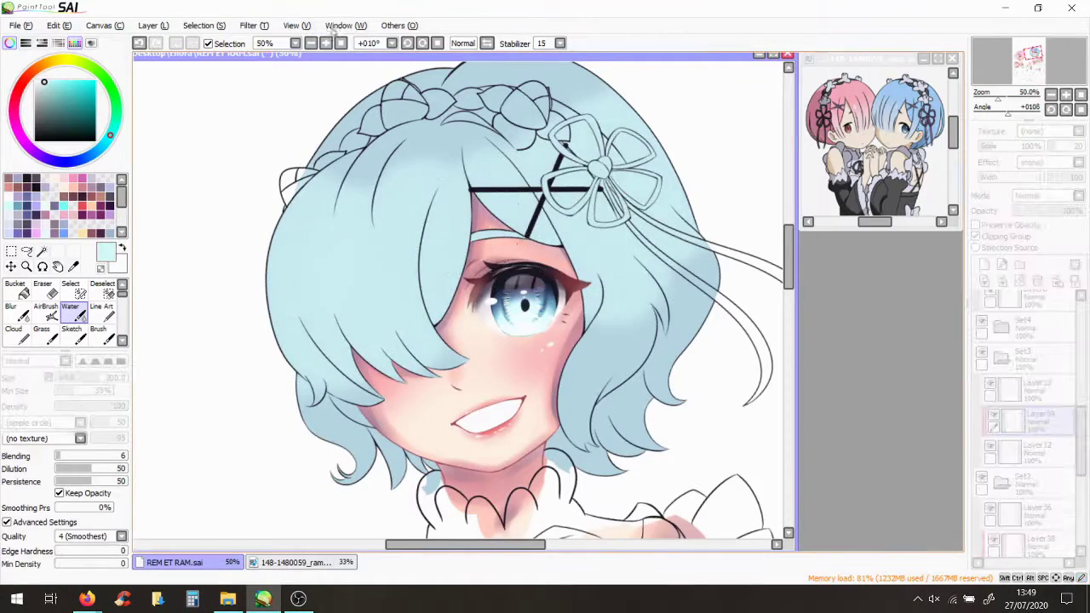
Adjust the blue hair's tone layer to hue +2, saturation +22 and luminescence +42
key(ctrl+u)
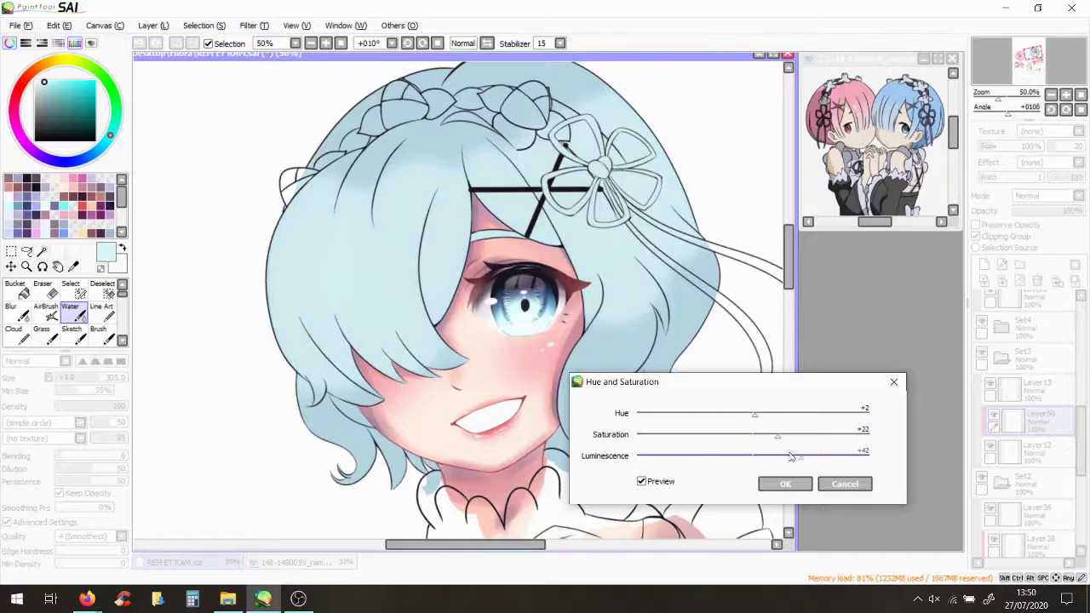
click(806, 482)
Brush pale highlights across the blue hair, then adjust their layer to hue -17, saturation +39 and luminescence +100
mouse_move(335, 275)
mouse_down()
mouse_move(381, 160)
mouse_move(344, 233)
mouse_move(313, 183)
mouse_move(328, 393)
mouse_move(400, 318)
mouse_move(445, 180)
mouse_move(456, 196)
mouse_move(637, 218)
mouse_move(671, 332)
mouse_move(641, 326)
mouse_move(710, 256)
mouse_up()
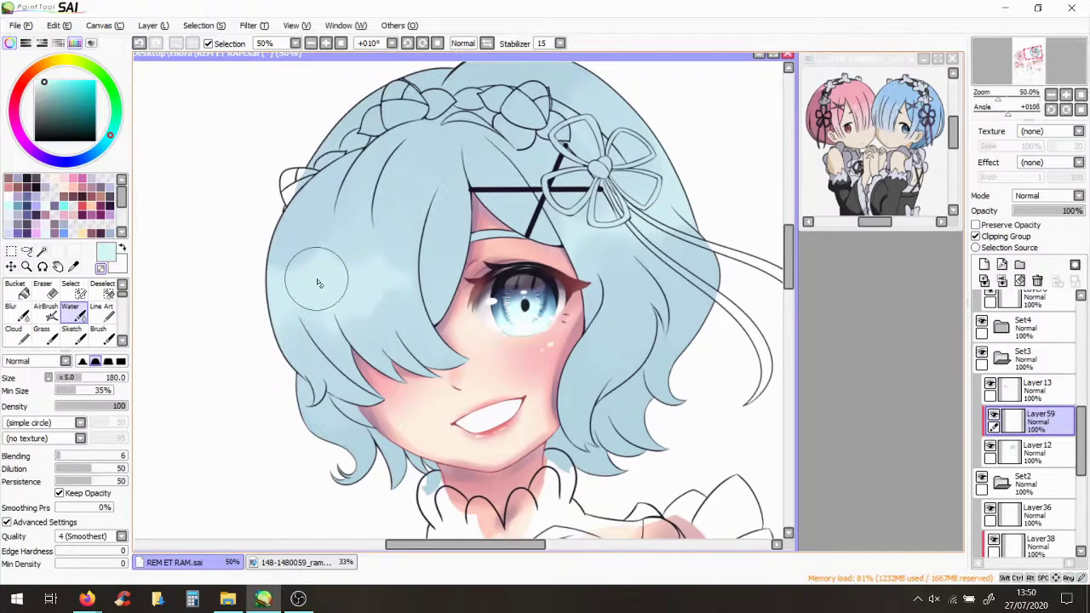
key(ctrl+u)
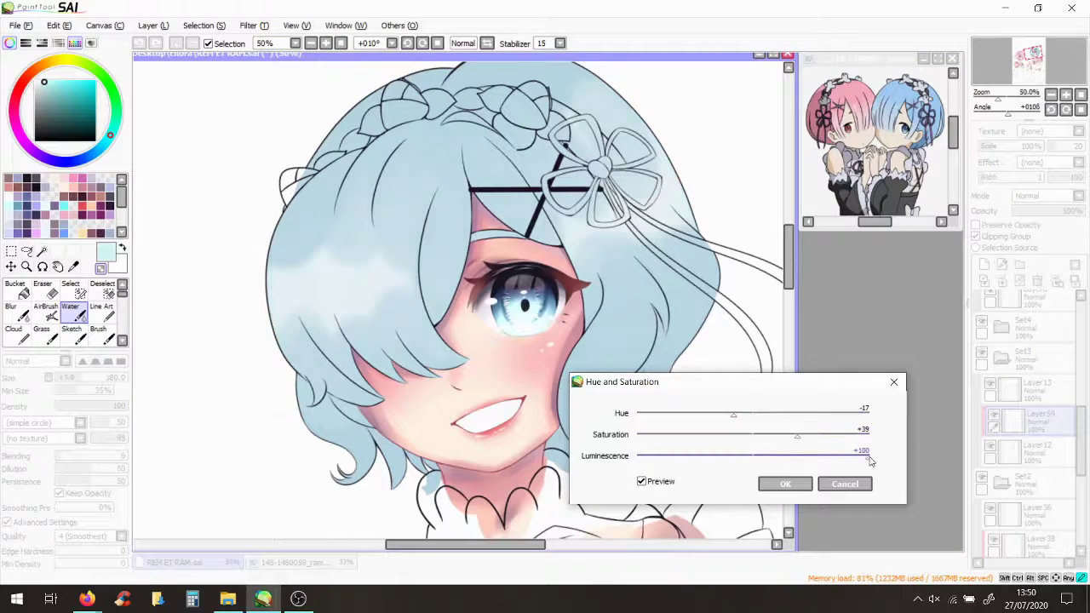
click(785, 484)
Sample a medium blue and add a new layer above the hair highlights, clipped to the hair base, for shading
alt+click(315, 467)
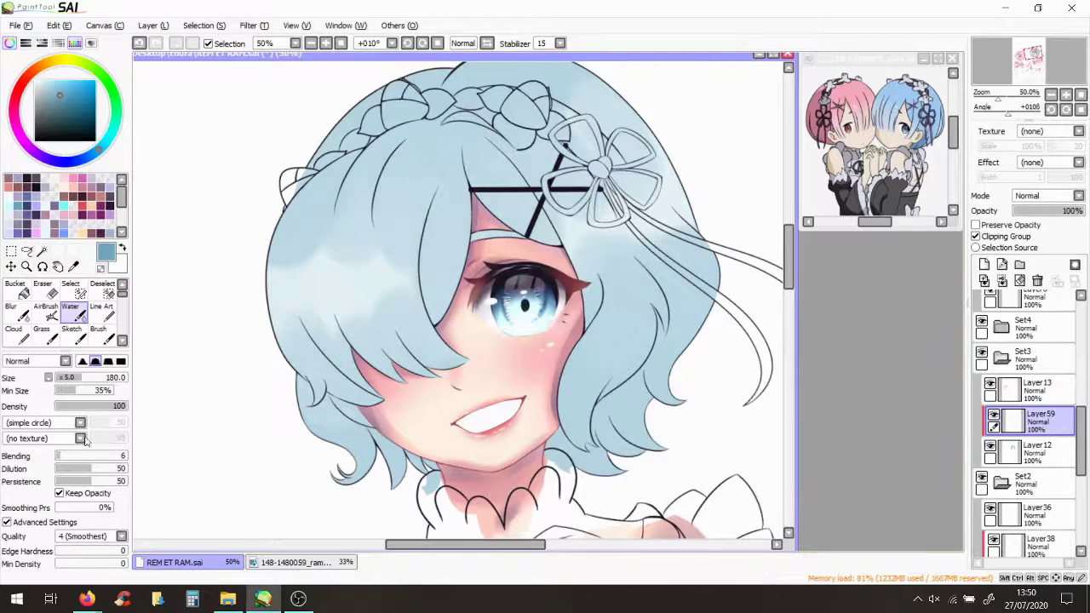
click(985, 282)
key(ctrl+plus)
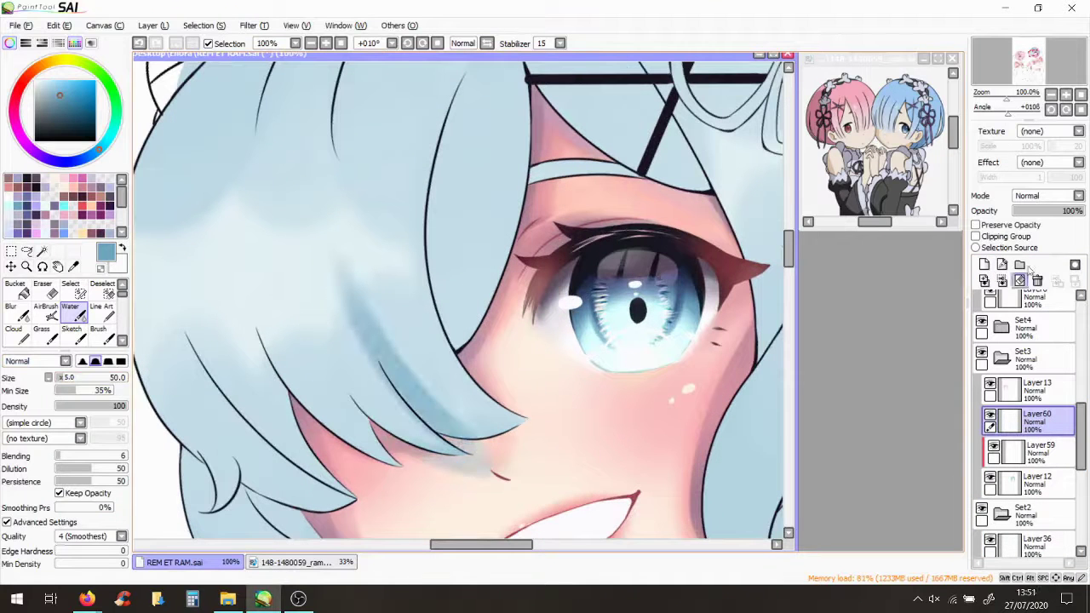
key(ctrl+alt+g)
Shade the broad fringe lock hanging beside the visible eye in medium blue with the size 50 Water brush
mouse_move(451, 349)
mouse_down()
mouse_move(454, 147)
mouse_move(476, 281)
mouse_up()
drag(502, 170, 468, 290)
drag(494, 102, 464, 273)
scroll(509, 232, up, 3)
drag(506, 183, 485, 423)
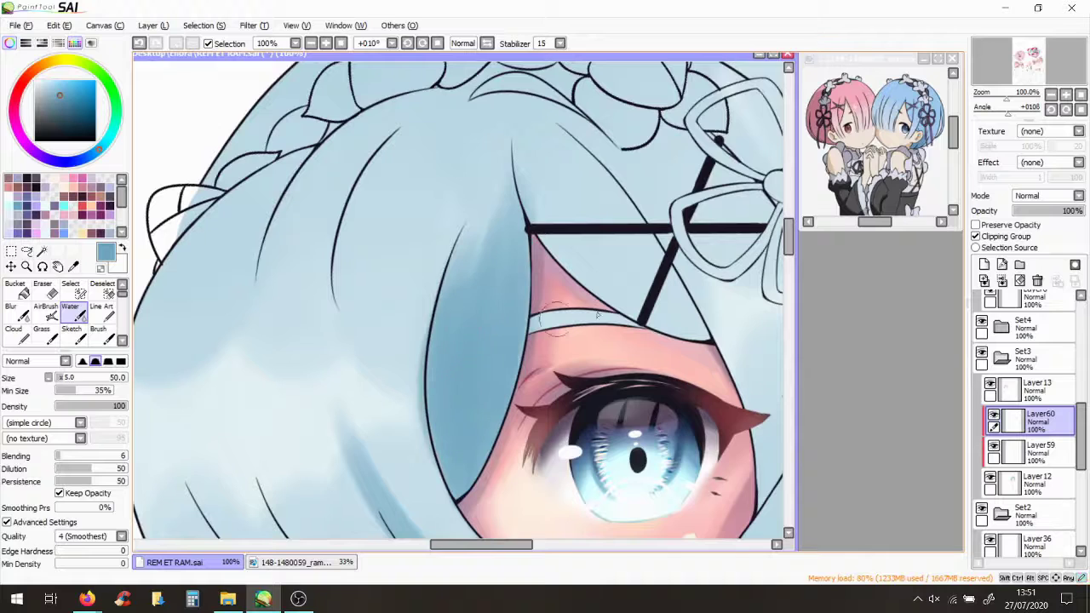
Reduce the Water brush to size 25 and paint medium-blue shadow strokes along the central fringe strands
scroll(467, 325, down, 4)
scroll(467, 326, left, 2)
key(bracketleft)
key(bracketleft)
key(bracketleft)
key(bracketleft)
key(bracketleft)
drag(432, 251, 398, 362)
drag(424, 203, 390, 345)
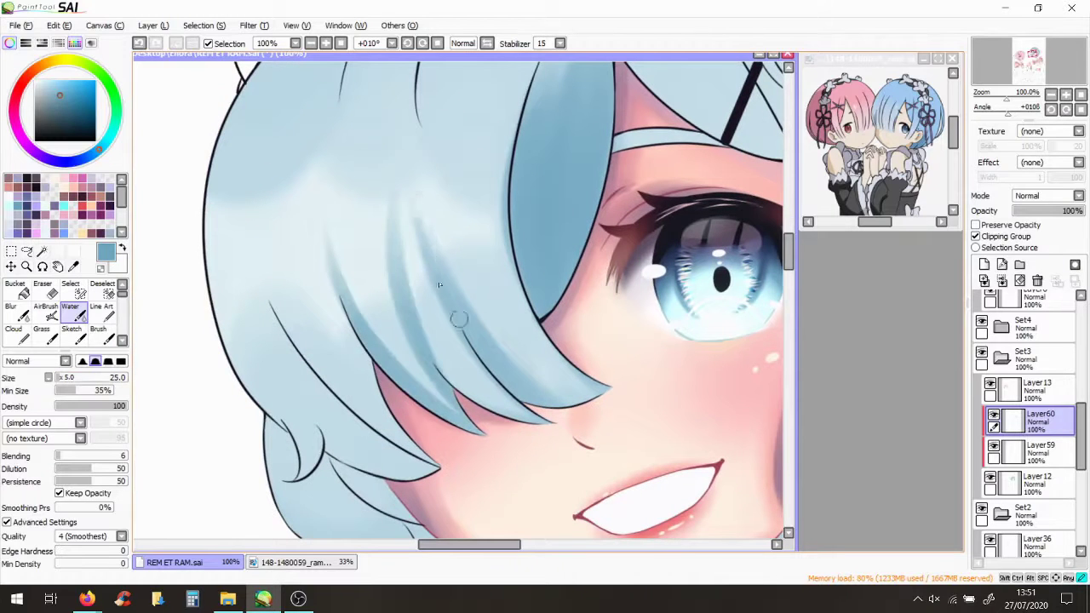
Shade the fringe's outer edge, its long outer strands and the hair beneath them in medium blue
drag(272, 285, 426, 459)
drag(218, 145, 281, 426)
drag(272, 307, 434, 473)
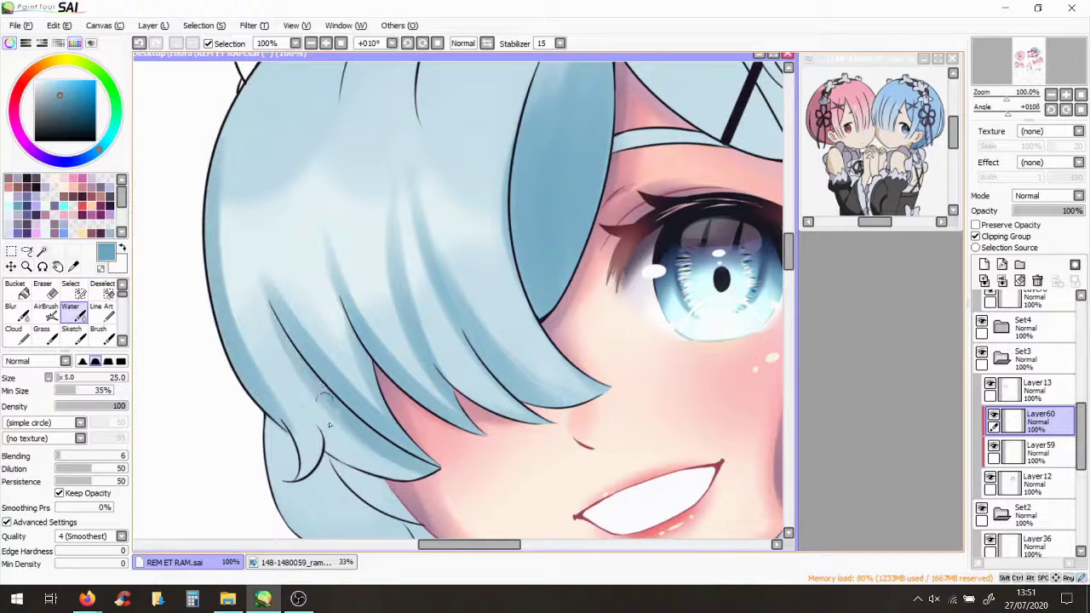
drag(294, 366, 413, 521)
scroll(303, 471, down, 3)
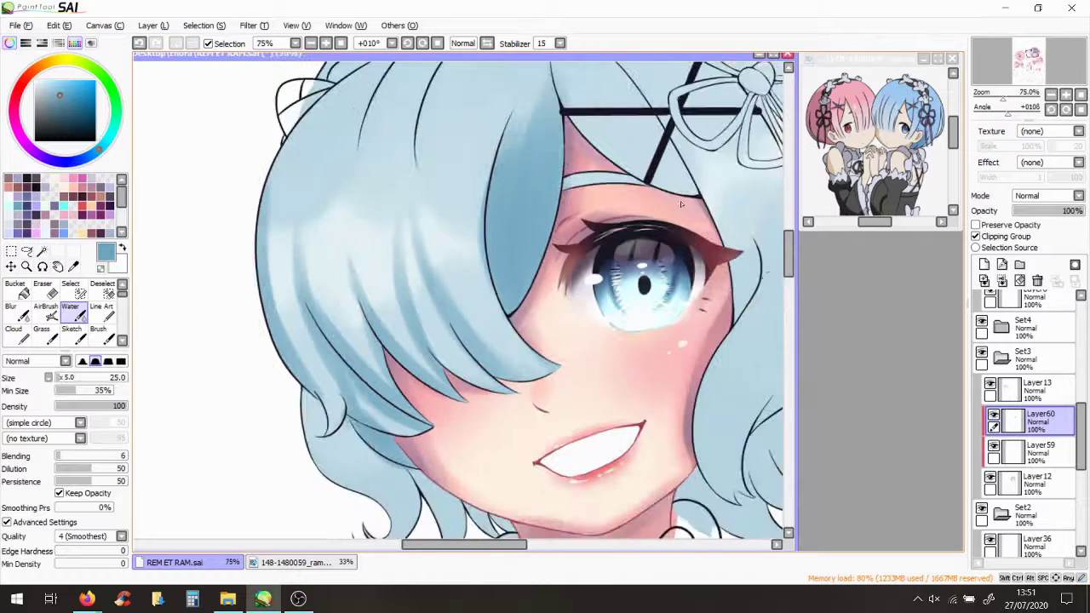
Paint medium-blue strand shadows down from the top of the fringe through its outer part
scroll(502, 135, up, 2)
drag(400, 149, 351, 357)
mouse_move(375, 192)
mouse_down()
mouse_move(339, 400)
mouse_move(274, 405)
mouse_up()
drag(316, 258, 286, 438)
drag(334, 323, 316, 403)
scroll(508, 230, down, 5)
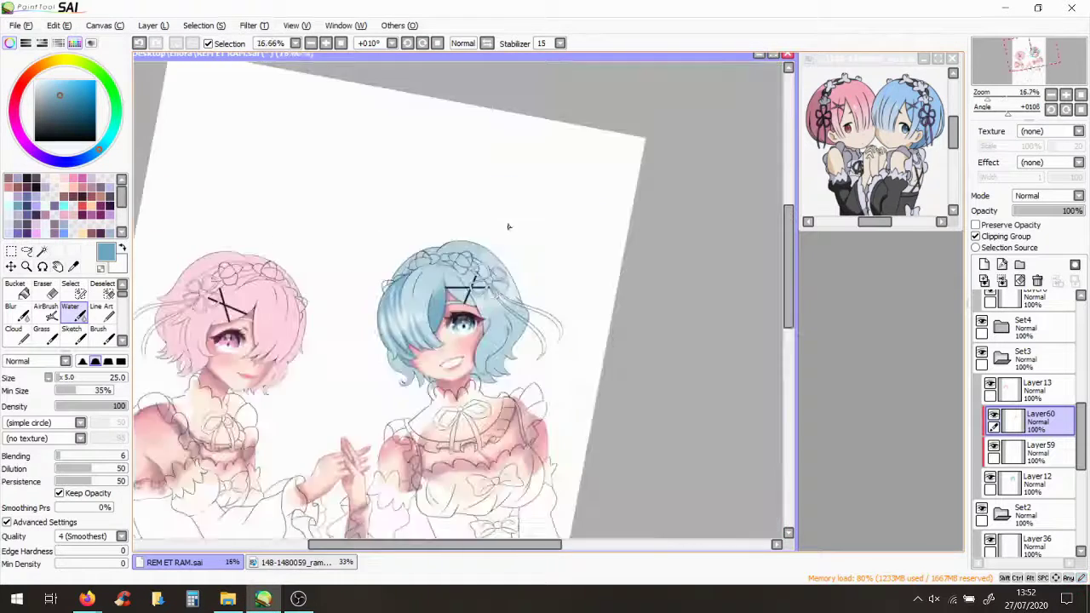
Add more medium-blue strand strokes running down the fringe from the braid and parting
scroll(508, 230, up, 5)
drag(476, 110, 425, 426)
drag(442, 93, 366, 349)
drag(409, 162, 383, 324)
scroll(436, 223, down, 5)
scroll(436, 223, up, 5)
drag(485, 98, 443, 426)
double_click(511, 53)
mouse_move(528, 66)
mouse_down()
mouse_move(417, 170)
mouse_move(473, 459)
mouse_up()
drag(428, 170, 444, 313)
key(ctrl+z)
key(ctrl+z)
Shade the hair section beneath the crossed hair clips with medium-blue strokes
mouse_move(532, 153)
mouse_down()
mouse_move(507, 324)
mouse_move(479, 227)
mouse_up()
drag(511, 119, 441, 202)
drag(558, 143, 538, 294)
mouse_move(521, 158)
mouse_down()
mouse_move(494, 308)
mouse_move(581, 227)
mouse_up()
scroll(485, 388, down, 3)
scroll(477, 366, up, 2)
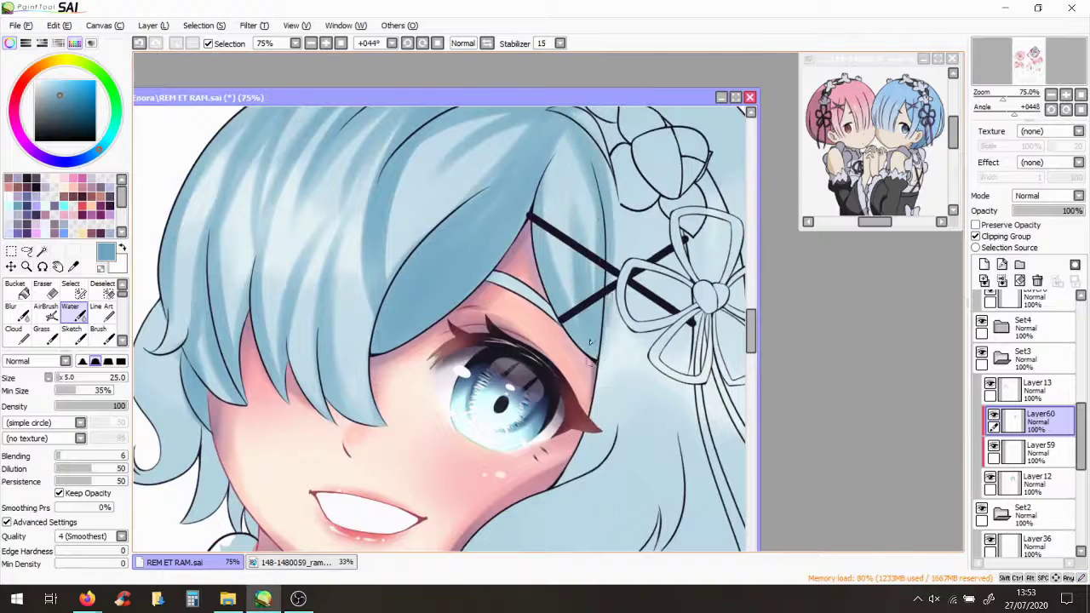
Shade the wavy side lock that frames the temple and cheek below the flower ornament
scroll(589, 341, down, 2)
scroll(477, 255, up, 2)
drag(510, 358, 528, 221)
mouse_move(621, 289)
mouse_down()
mouse_move(612, 164)
mouse_move(605, 299)
mouse_up()
drag(506, 481, 649, 368)
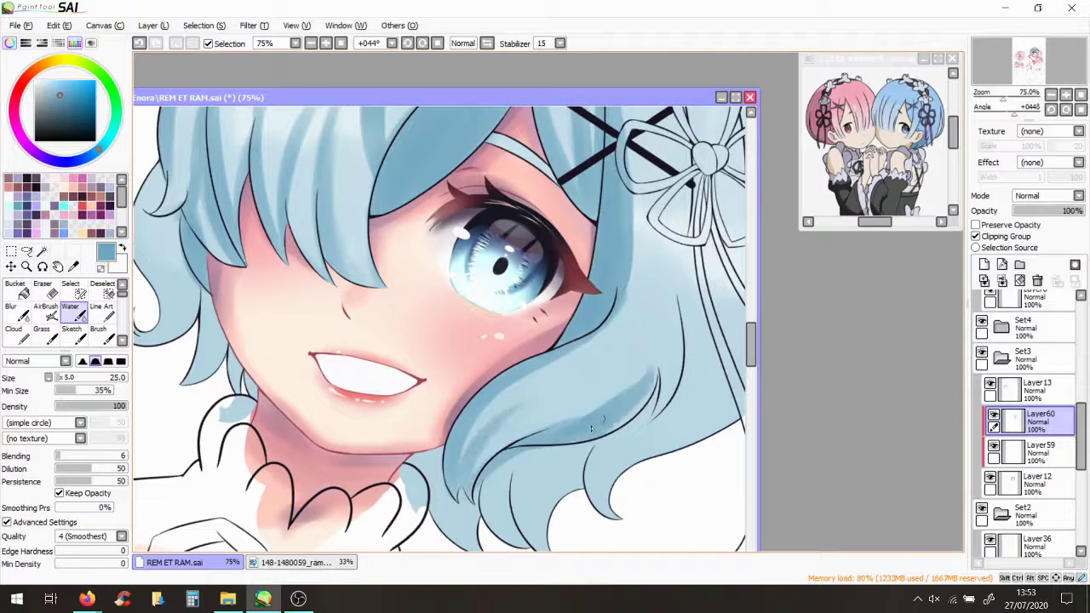
Paint medium-blue shadows into the curled hair tips below the side lock
scroll(643, 205, down, 4)
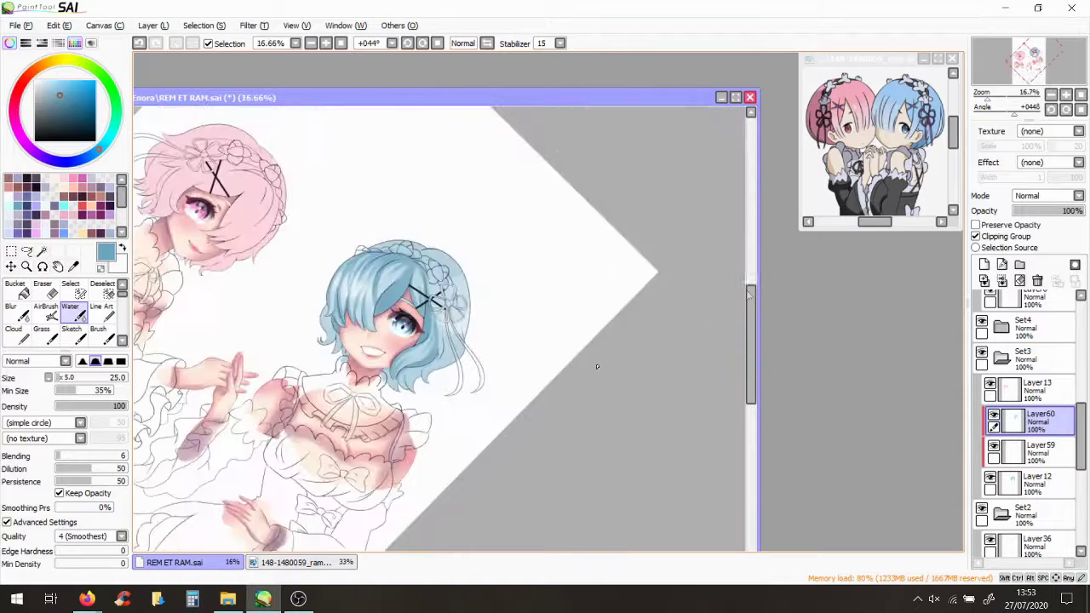
scroll(426, 335, up, 4)
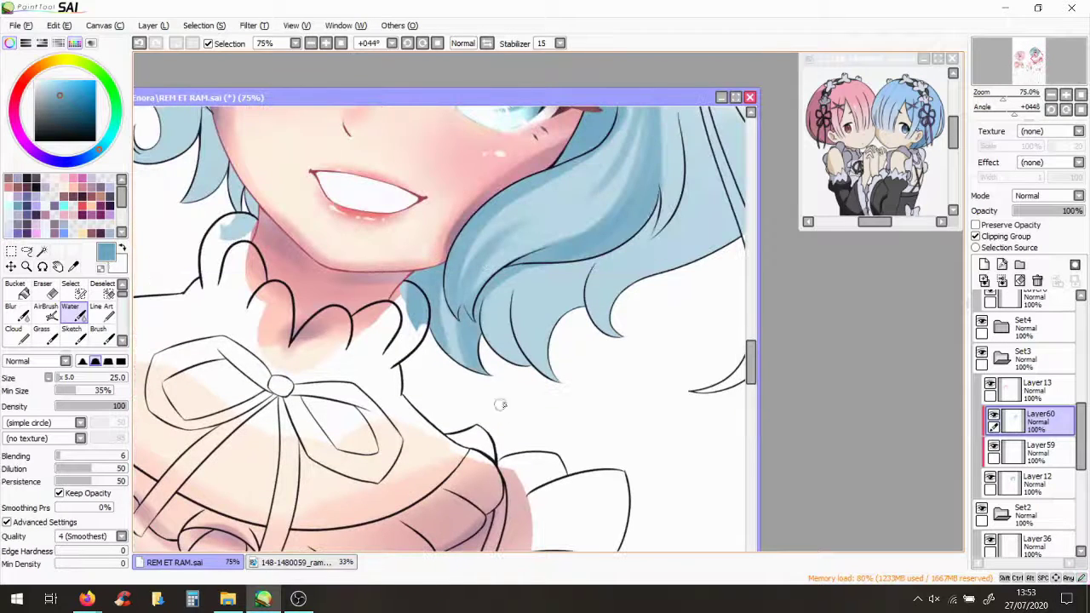
mouse_move(608, 257)
mouse_down()
mouse_move(661, 220)
mouse_move(669, 166)
mouse_up()
scroll(596, 255, up, 3)
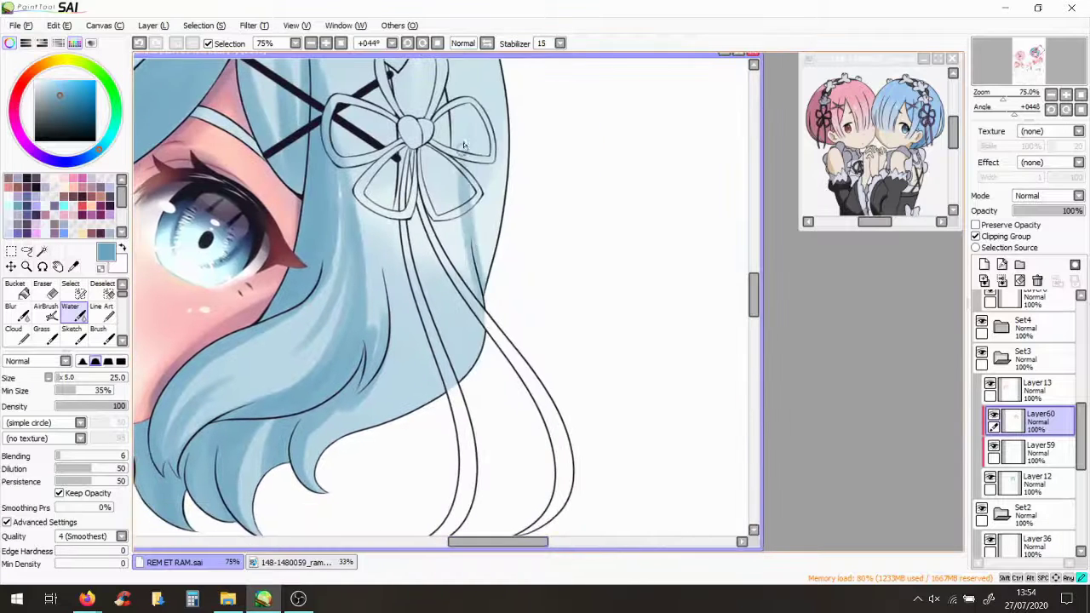
Shade the back section of hair behind the flower ornament and its ribbons in medium blue
drag(464, 145, 498, 273)
drag(323, 493, 442, 315)
drag(477, 349, 408, 222)
drag(383, 332, 371, 155)
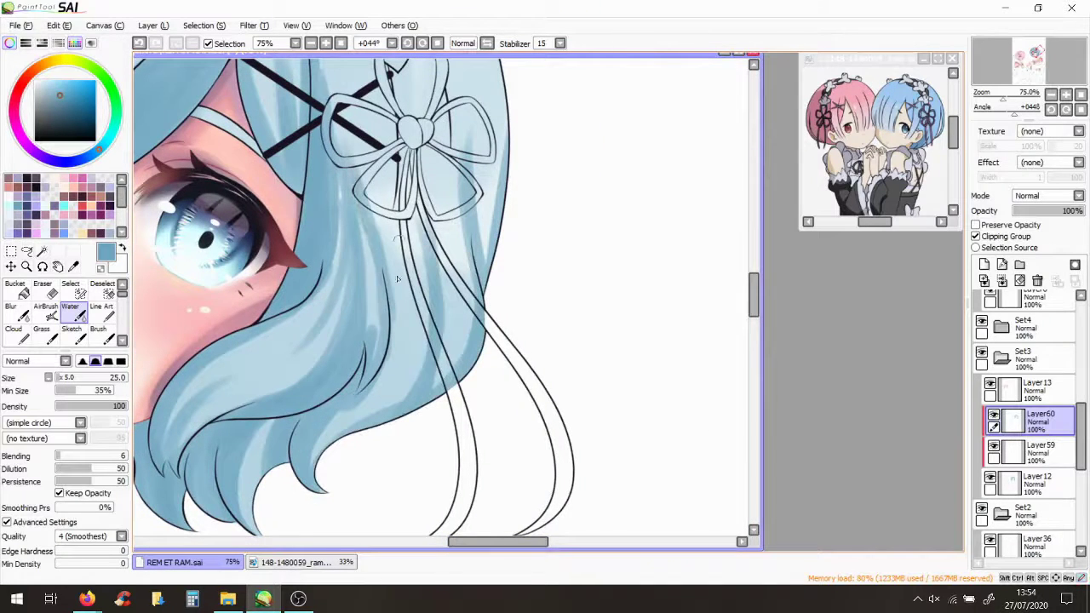
drag(426, 385, 319, 282)
Rotate the canvas as needed and shade the crown of the head and the braid in medium blue
drag(1039, 119, 1009, 114)
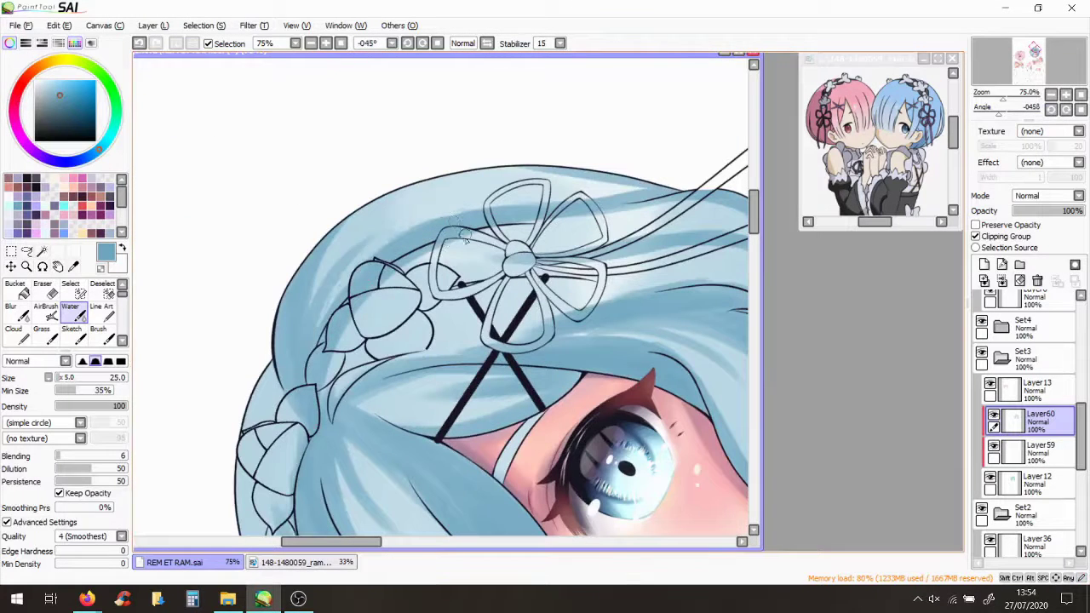
scroll(312, 324, down, 3)
key(Home)
scroll(310, 370, up, 3)
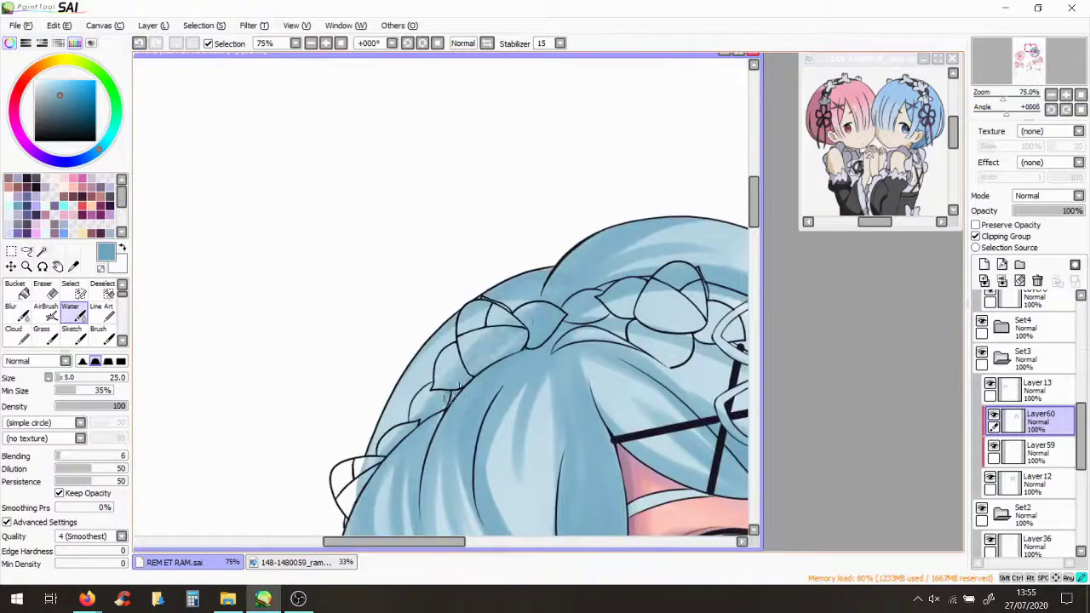
Shade the curled locks below the fringe on the covered-eye side of the face
scroll(340, 400, down, 4)
drag(341, 401, 356, 428)
scroll(356, 427, up, 5)
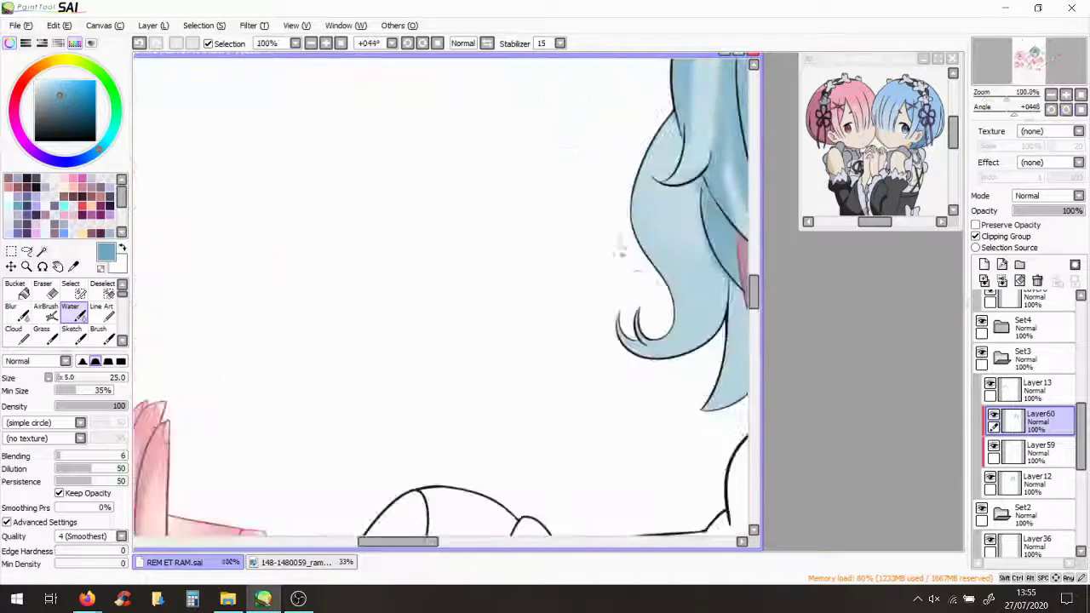
mouse_move(400, 213)
mouse_down()
mouse_move(451, 400)
mouse_move(457, 295)
mouse_up()
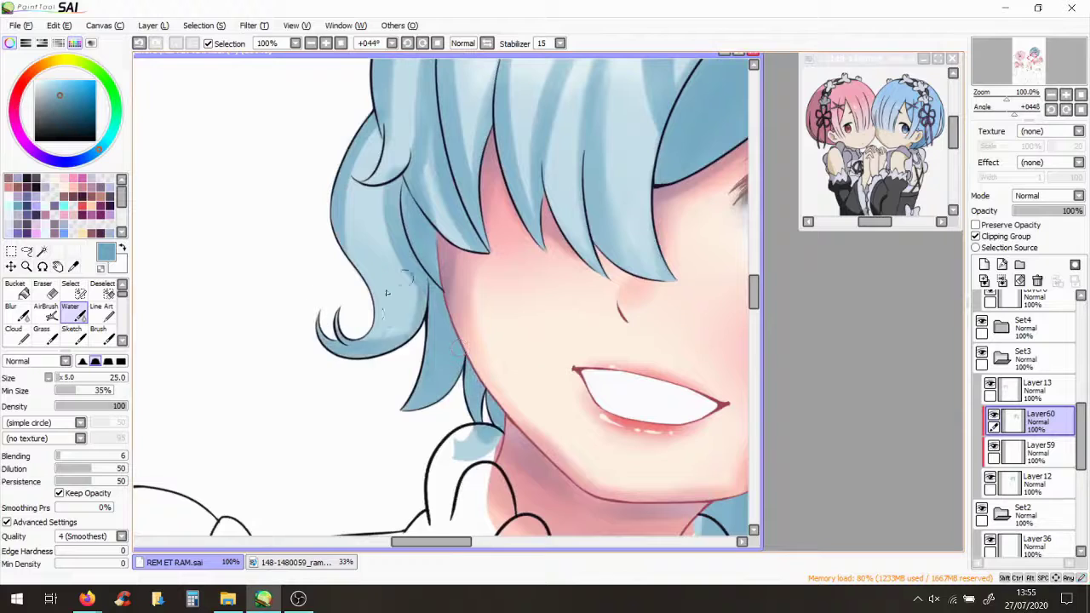
scroll(387, 244, down, 4)
Add another clipped layer above the hair shading and paint dark navy shadows on the fringe tips, parting and eye-side lock
click(984, 264)
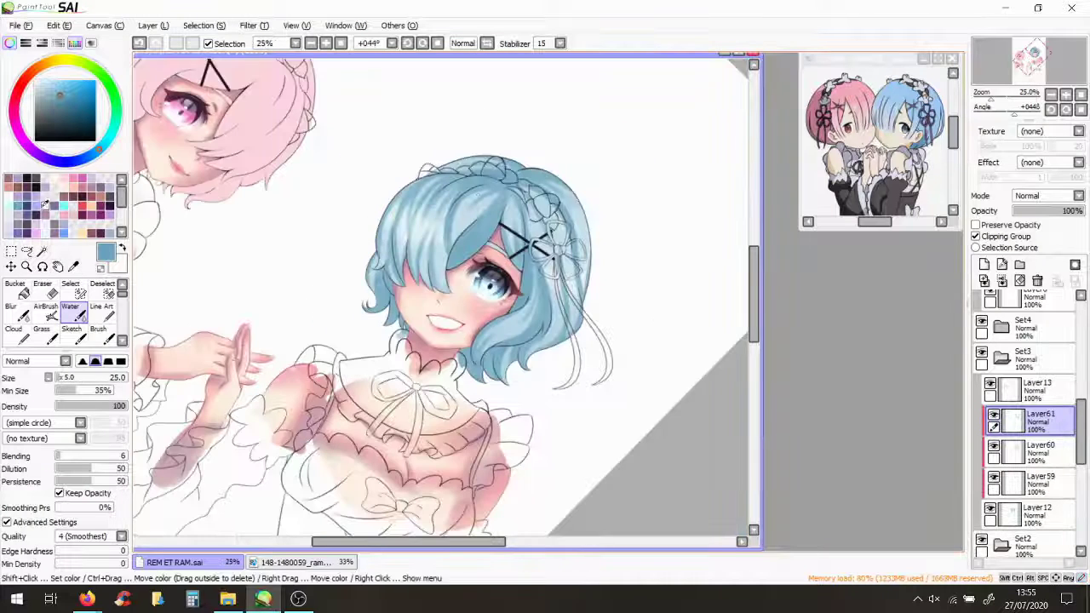
scroll(466, 277, up, 3)
drag(430, 120, 464, 259)
mouse_move(502, 136)
mouse_down()
mouse_move(545, 277)
mouse_move(294, 256)
mouse_move(316, 375)
mouse_up()
mouse_move(375, 200)
mouse_down()
mouse_move(316, 326)
mouse_move(434, 162)
mouse_up()
scroll(425, 256, down, 3)
scroll(477, 256, up, 3)
drag(477, 94, 492, 300)
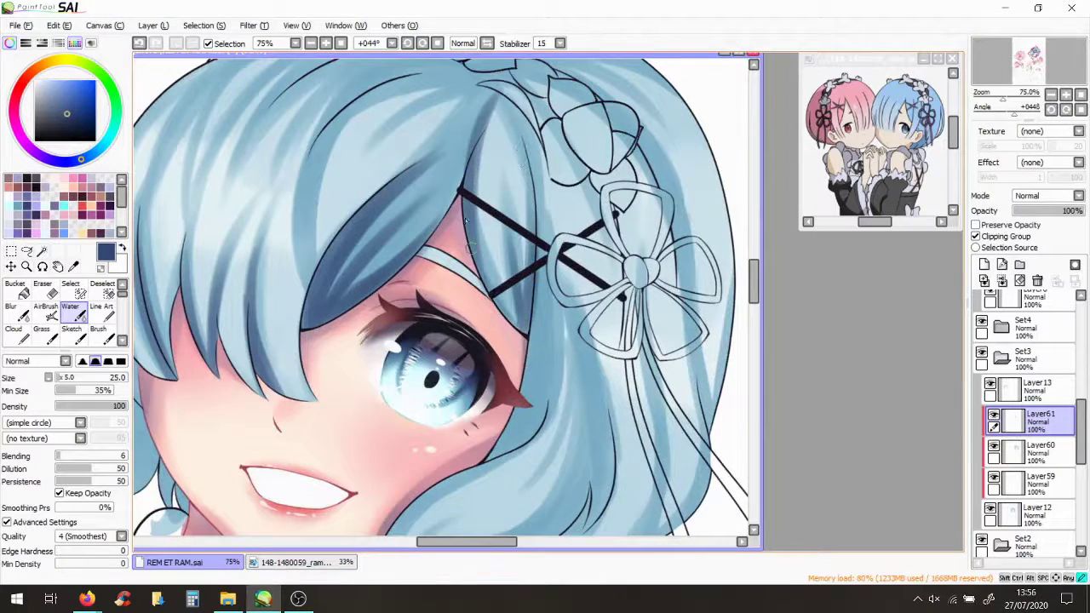
Deepen the fringe roots below the braid and the fringe's outer strands with dark navy strokes
scroll(460, 256, down, 3)
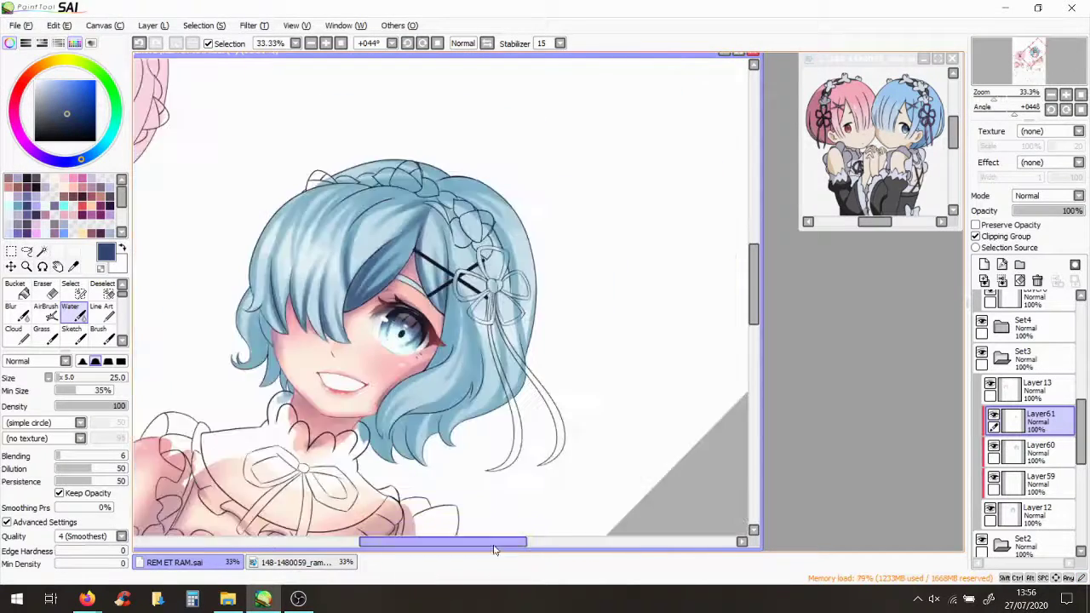
scroll(545, 324, up, 3)
drag(557, 153, 282, 252)
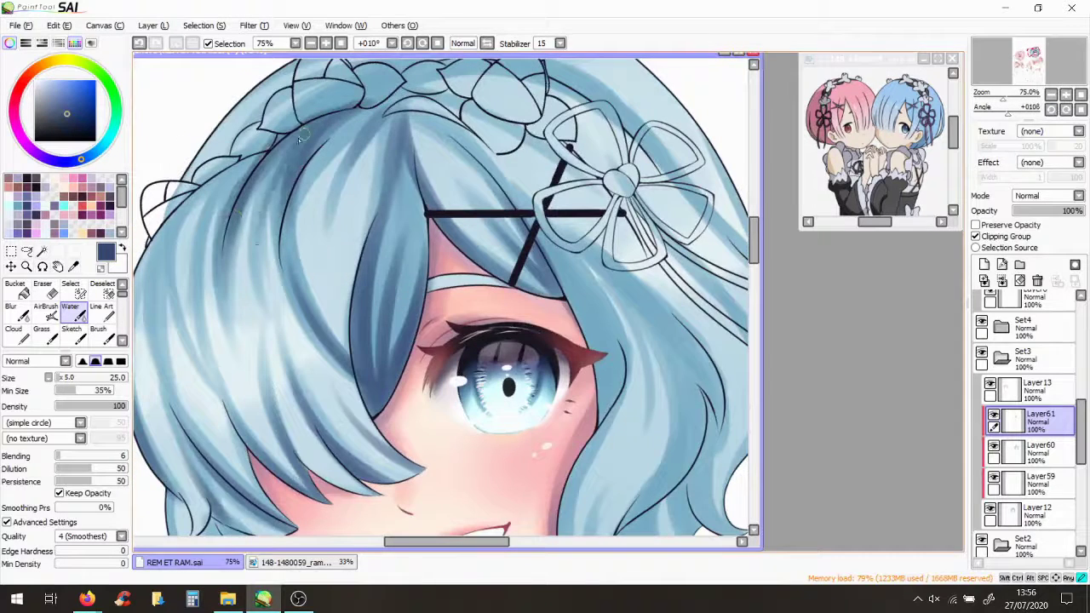
drag(203, 339, 399, 339)
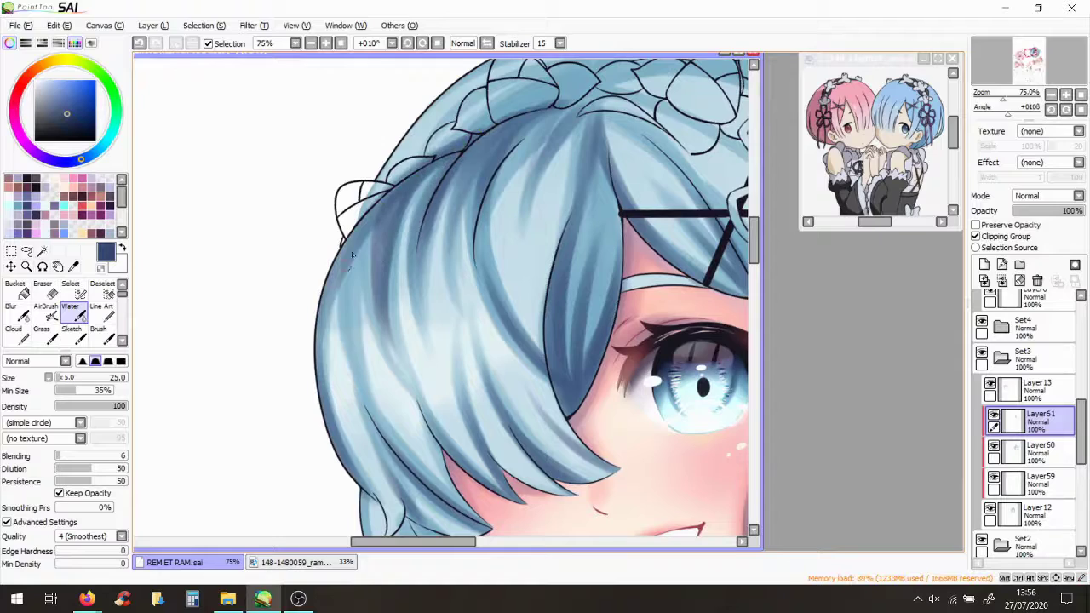
scroll(468, 419, down, 3)
Darken the strands beneath the crossed hair clips and along the temple with navy shadows
drag(468, 419, 256, 400)
scroll(324, 281, up, 2)
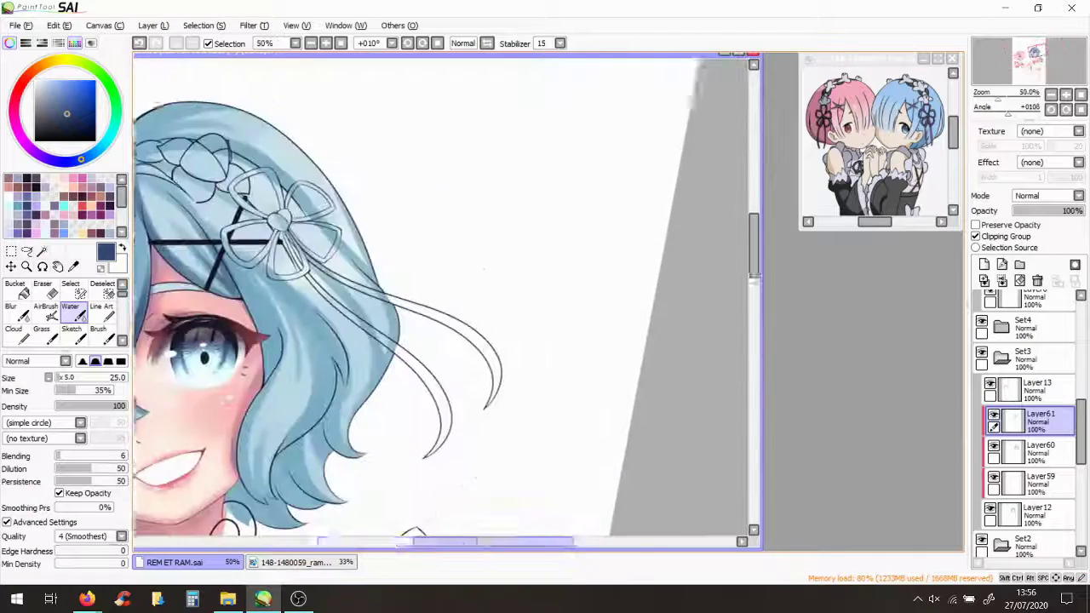
scroll(573, 331, up, 2)
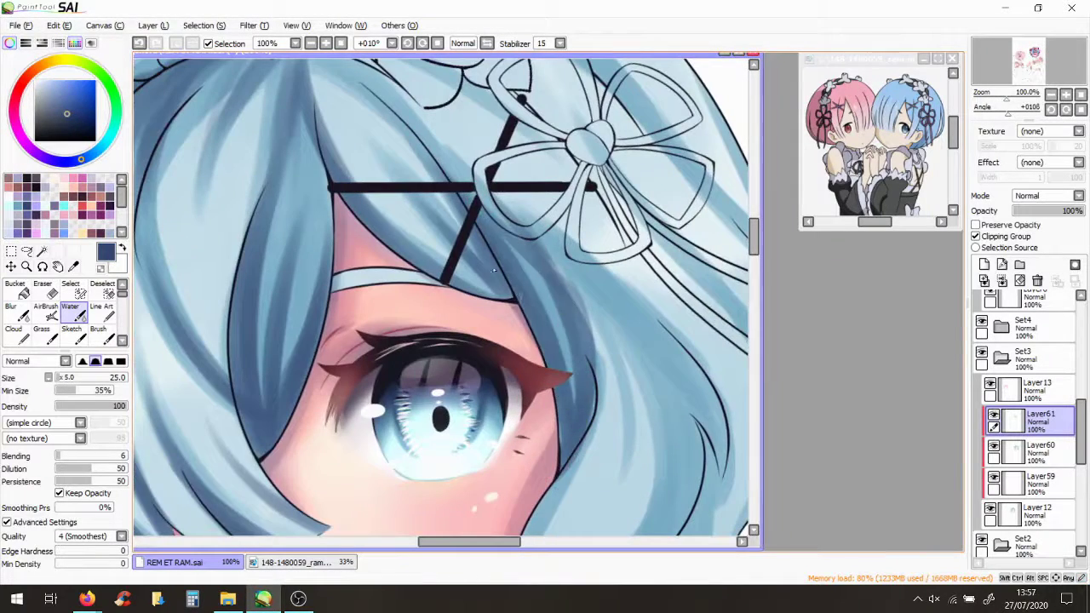
scroll(553, 274, down, 1)
scroll(552, 275, down, 3)
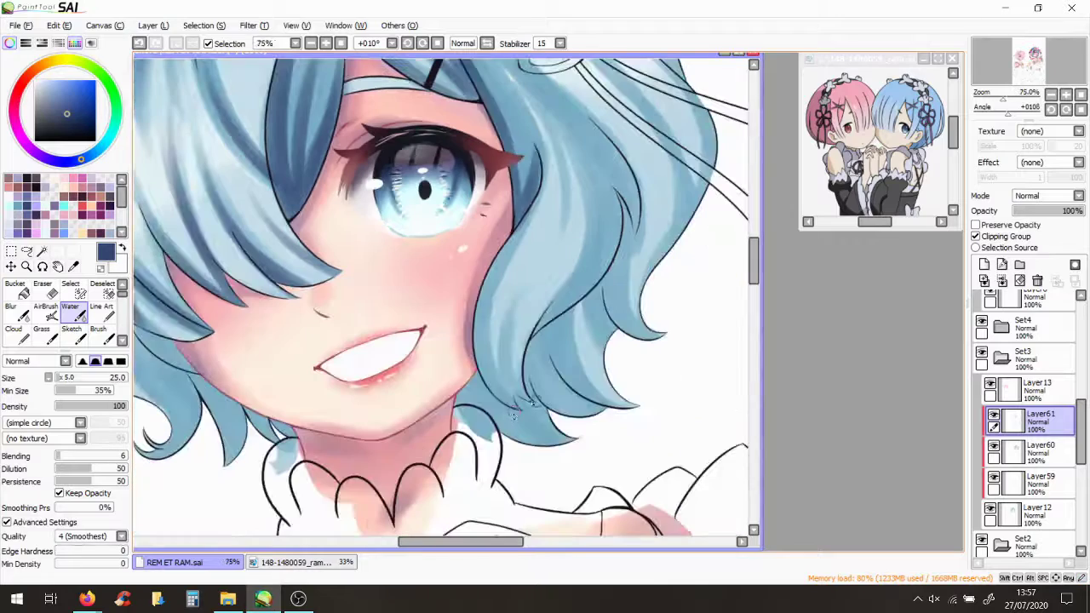
Paint dark navy shadows along the wavy side lock and the hair tucked behind the jaw
drag(537, 384, 601, 219)
scroll(596, 203, up, 3)
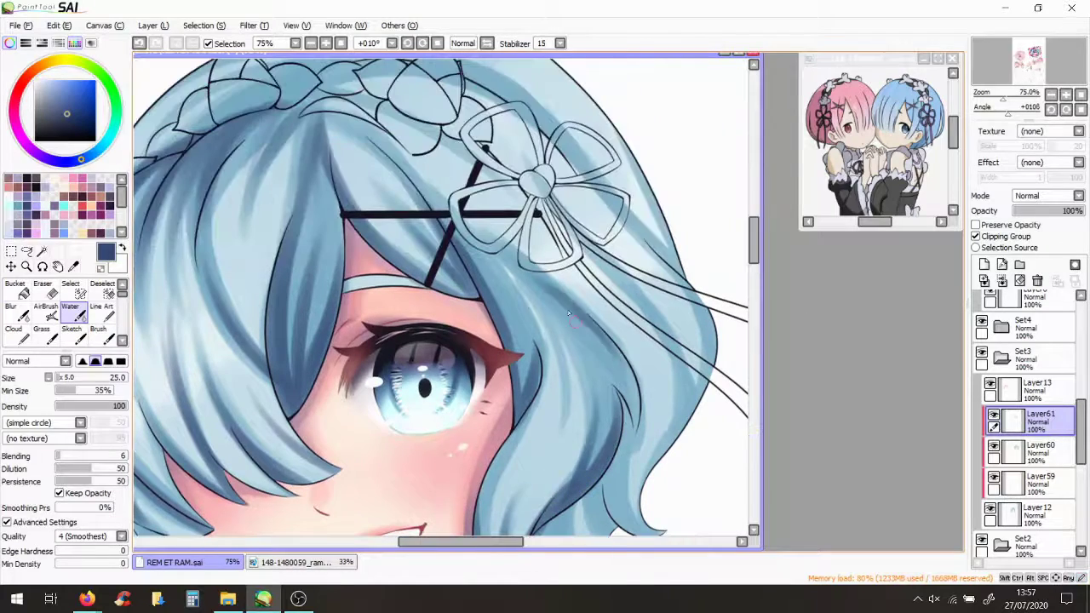
scroll(555, 296, down, 4)
scroll(594, 440, up, 5)
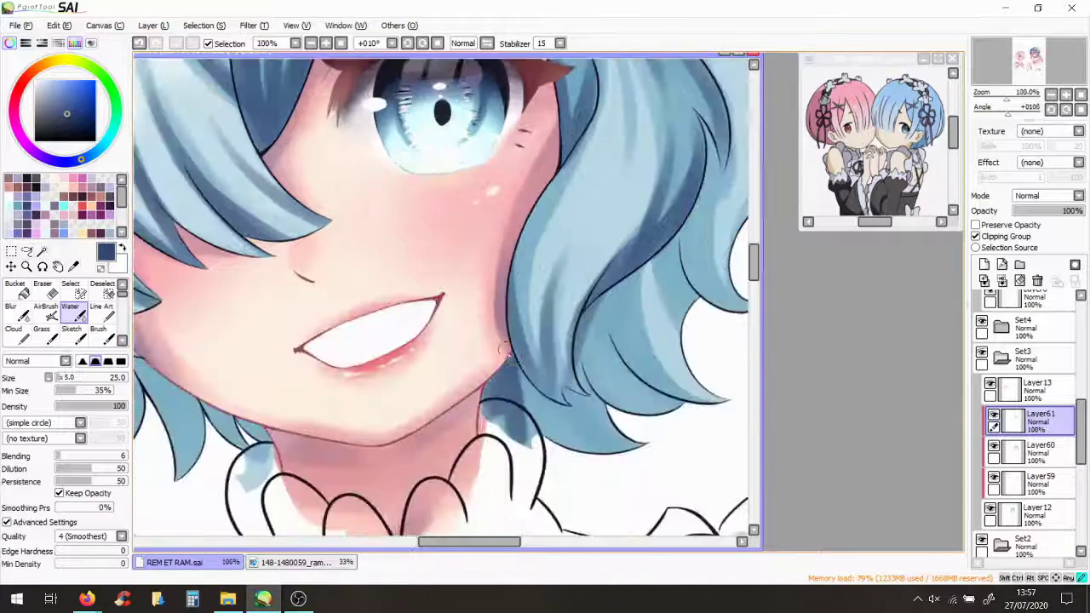
Touch up the blue hair's outer curls and the roots beneath the braid with navy strokes
mouse_move(599, 372)
mouse_down()
mouse_move(629, 278)
mouse_move(664, 358)
mouse_up()
scroll(530, 220, down, 2)
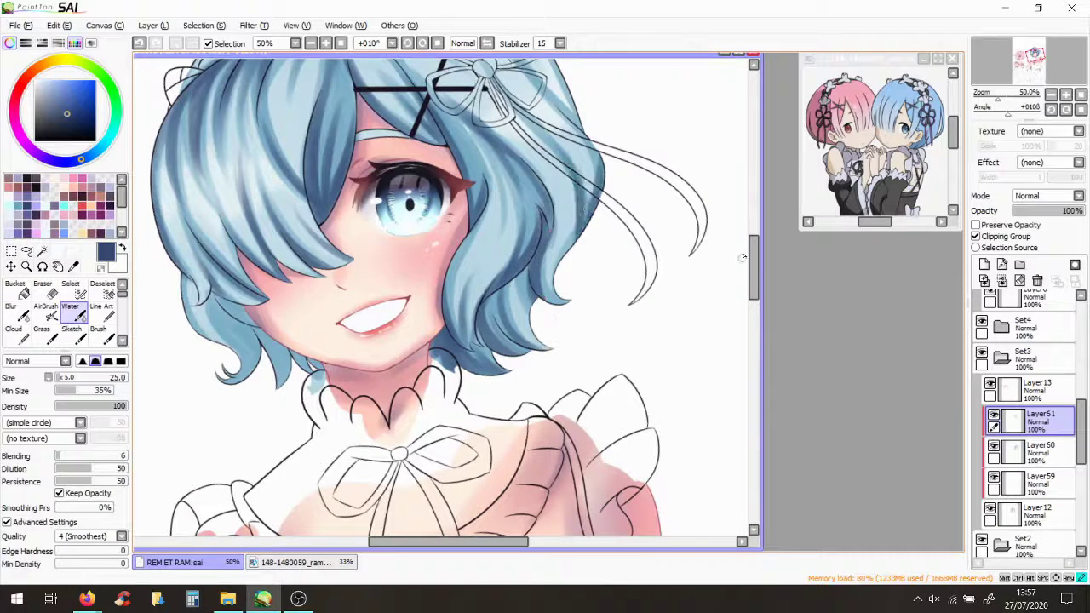
scroll(742, 264, up, 3)
alt+click(467, 274)
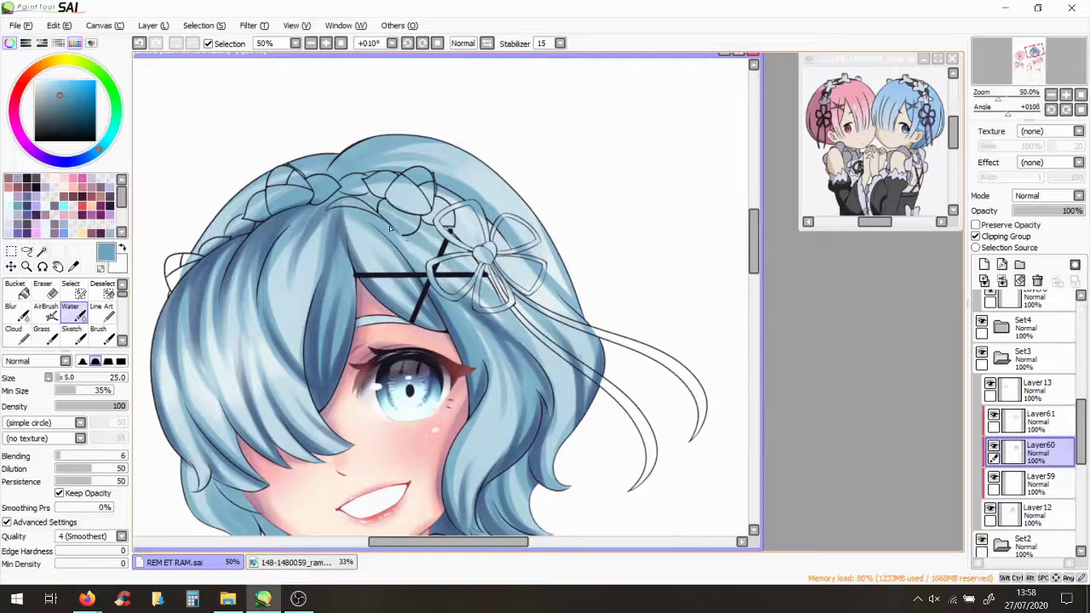
alt+click(576, 366)
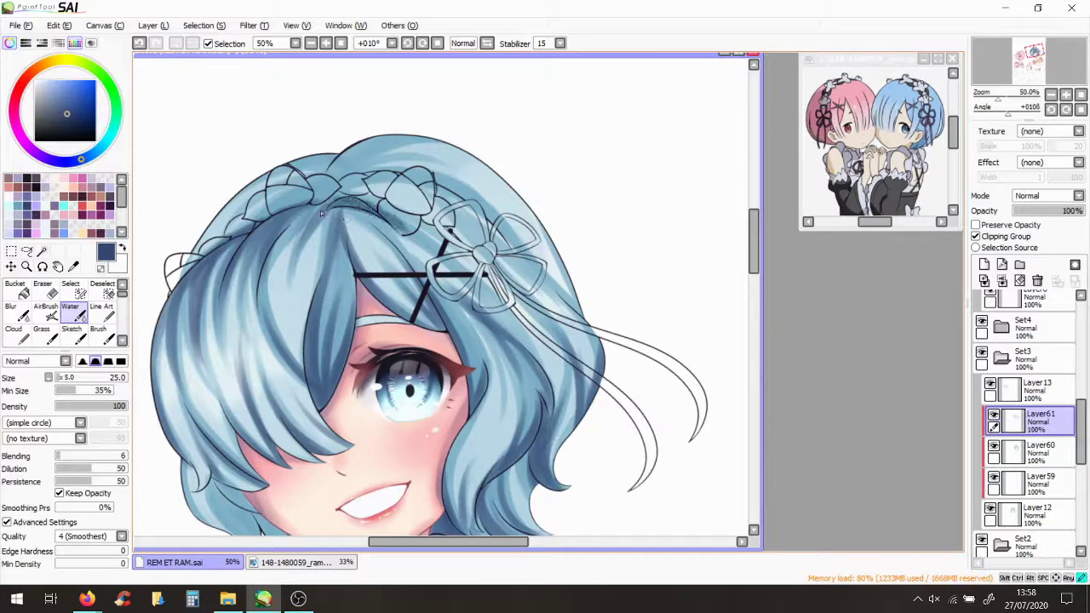
scroll(509, 320, down, 1)
scroll(449, 223, up, 1)
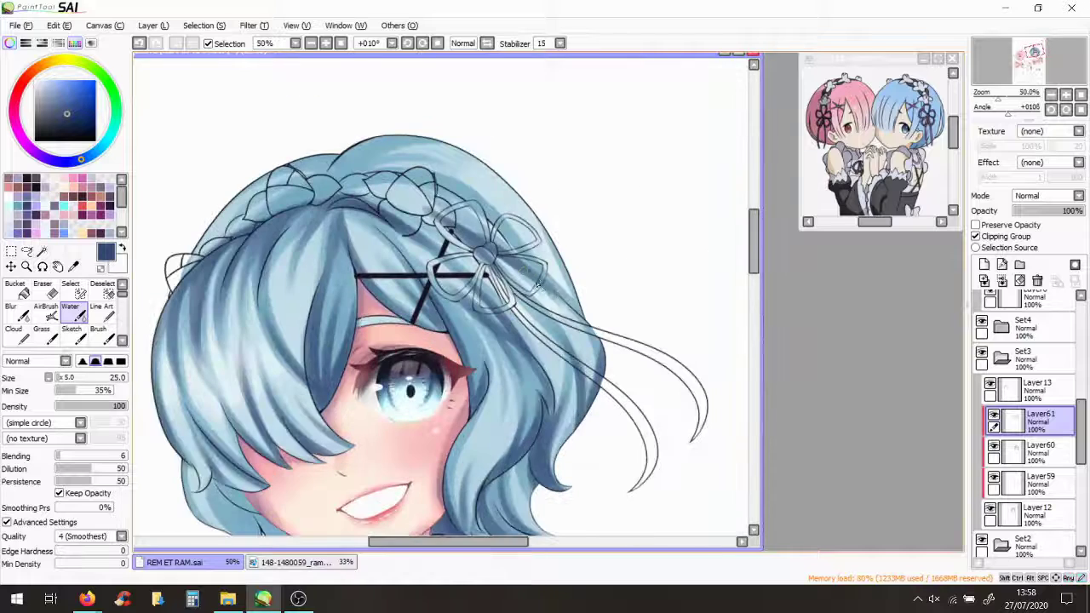
Paint navy shadows on the back hair around the flower ornament and along the crown above the braid
drag(537, 286, 477, 256)
scroll(376, 215, down, 1)
scroll(377, 215, up, 1)
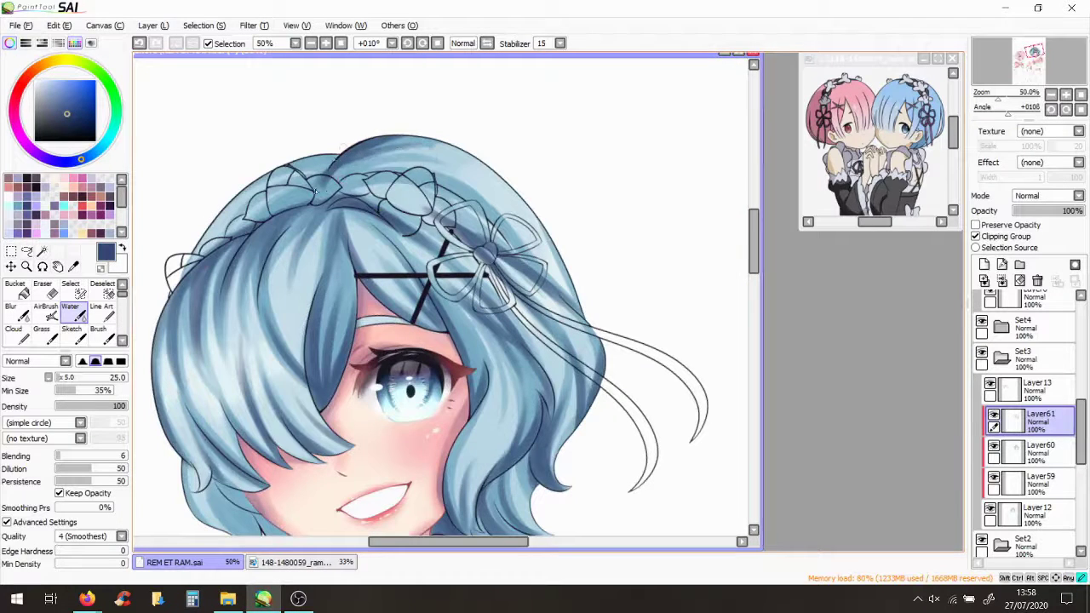
drag(441, 187, 511, 247)
drag(350, 170, 551, 168)
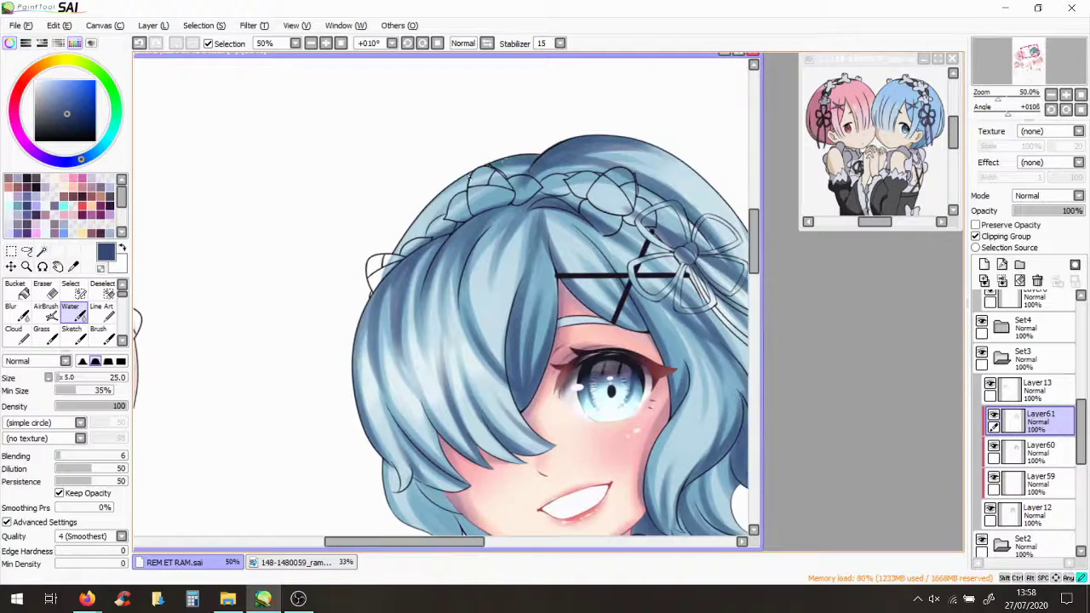
Deepen the curled locks beside the covered cheek and the fringe's outer edge with dark strokes
scroll(525, 181, down, 1)
drag(451, 464, 443, 234)
scroll(439, 235, up, 1)
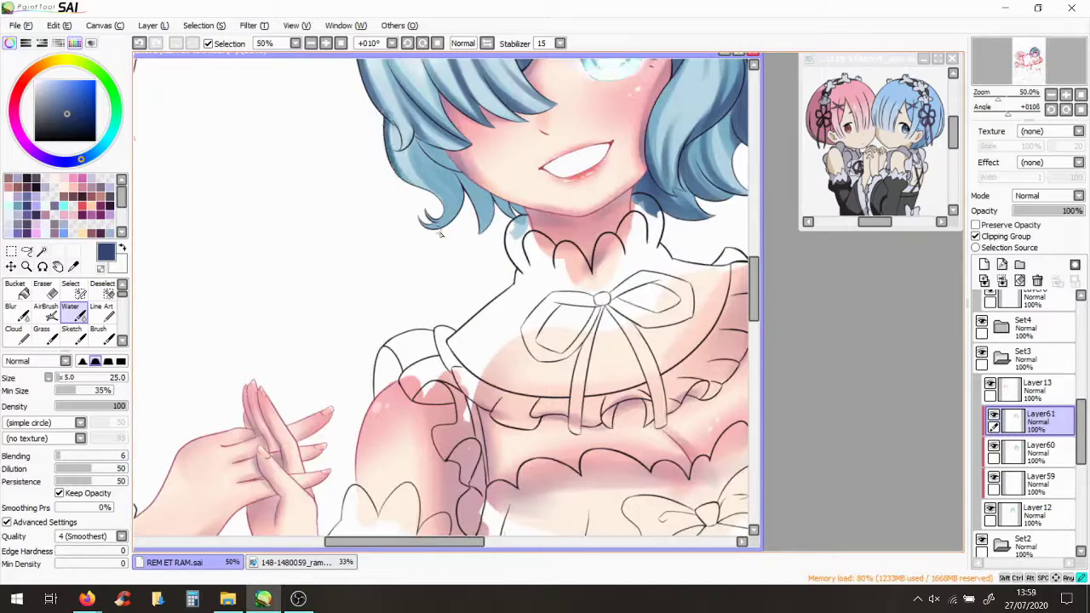
scroll(454, 202, down, 1)
scroll(407, 133, up, 1)
scroll(442, 298, down, 1)
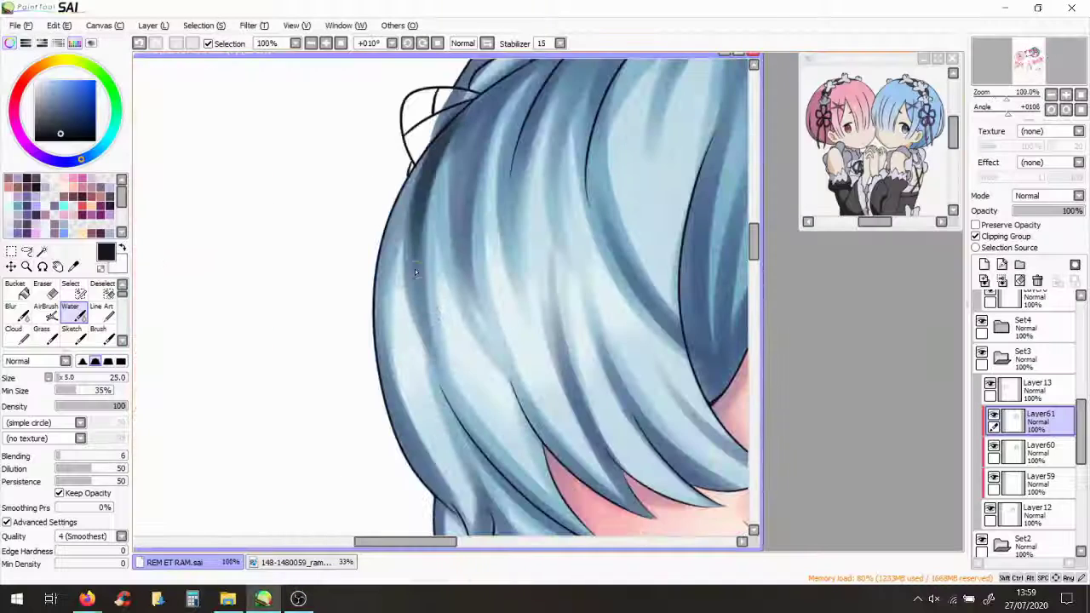
Add a clipped layer above the navy shading and paint near-black accents on the fringe strands and the curls beside the cheek
click(983, 264)
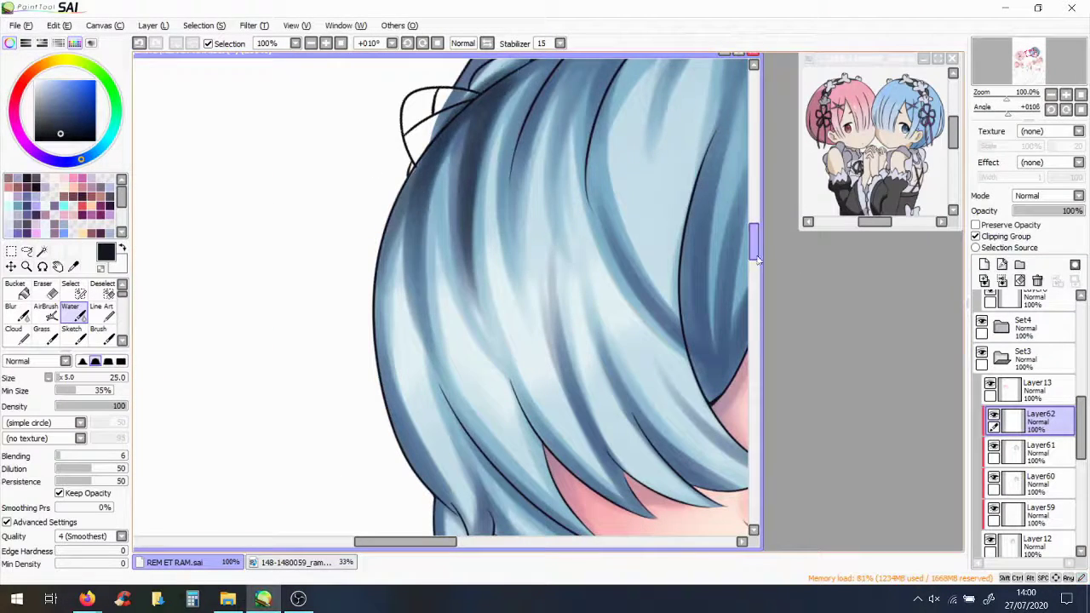
scroll(460, 255, down, 3)
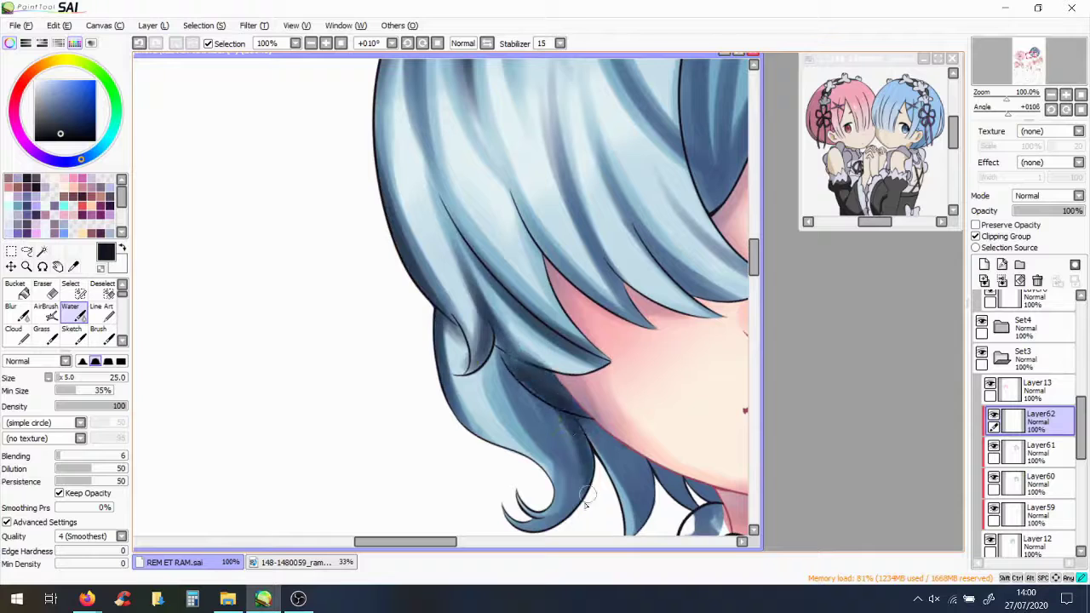
scroll(526, 509, down, 1)
scroll(518, 160, up, 5)
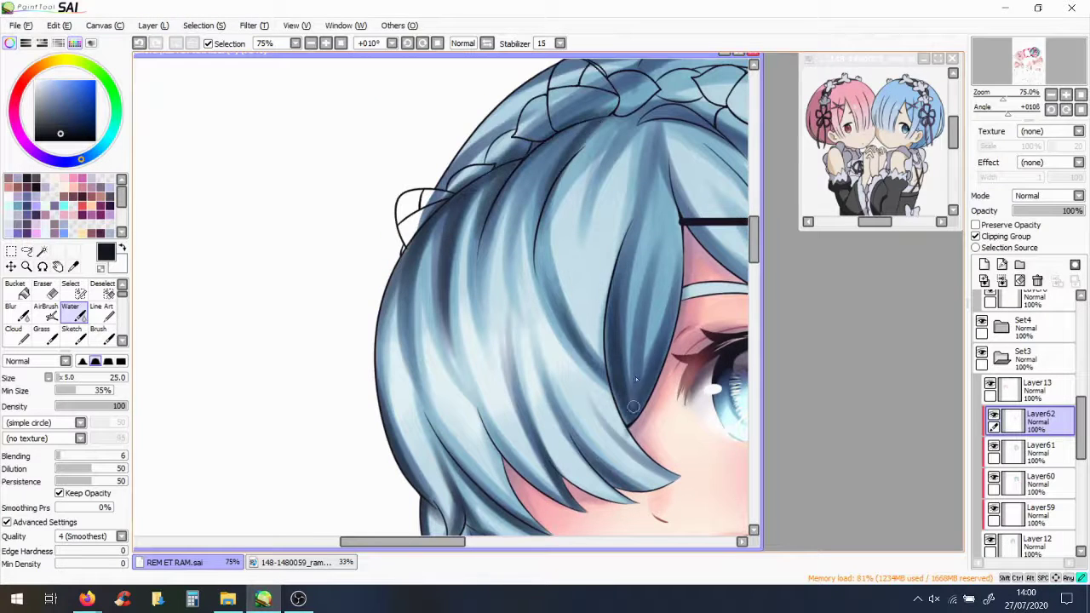
Paint near-black accents on the eye-side fringe lock, the parting and the strands beneath the hair clips
drag(370, 541, 436, 542)
mouse_move(322, 96)
mouse_down()
mouse_move(255, 256)
mouse_move(332, 264)
mouse_move(315, 209)
mouse_move(340, 340)
mouse_up()
scroll(337, 266, up, 3)
scroll(426, 281, down, 6)
scroll(596, 290, up, 5)
scroll(617, 292, down, 4)
mouse_move(617, 292)
mouse_down()
mouse_move(426, 281)
mouse_move(285, 255)
mouse_move(324, 136)
mouse_move(256, 162)
mouse_up()
scroll(286, 255, up, 4)
scroll(323, 136, down, 4)
scroll(244, 146, up, 4)
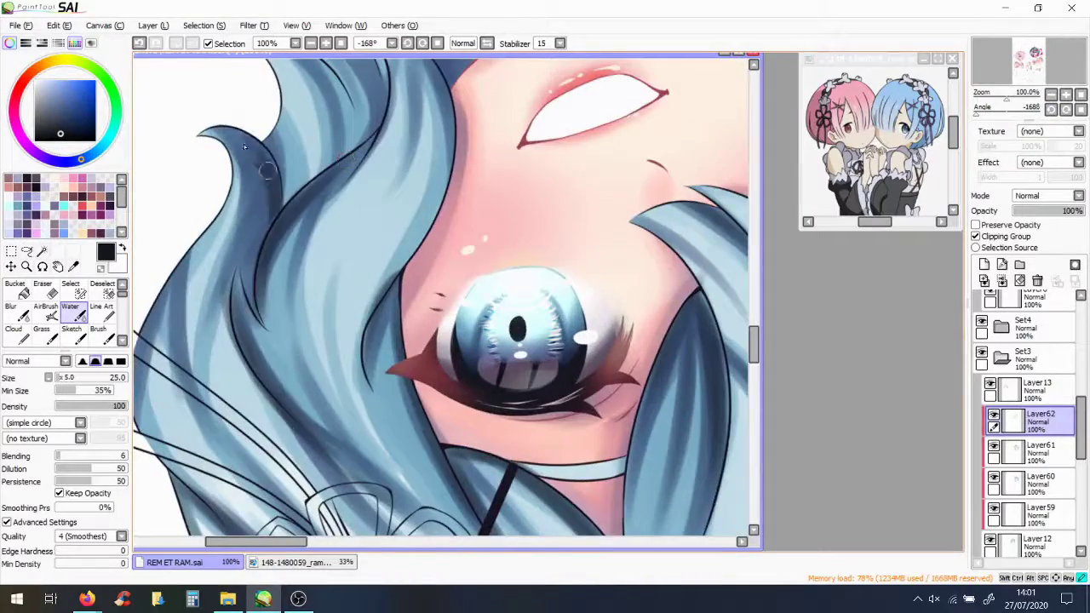
Darken the folds and tips of the wavy side lock and the hair behind it with near-black strokes
drag(186, 378, 259, 204)
drag(375, 243, 324, 459)
scroll(341, 341, up, 3)
drag(366, 281, 247, 315)
mouse_move(298, 392)
mouse_down()
mouse_move(438, 246)
mouse_move(442, 517)
mouse_up()
Add near-black shadows along the braid and the crown hair beside it
scroll(437, 245, down, 5)
scroll(455, 325, up, 5)
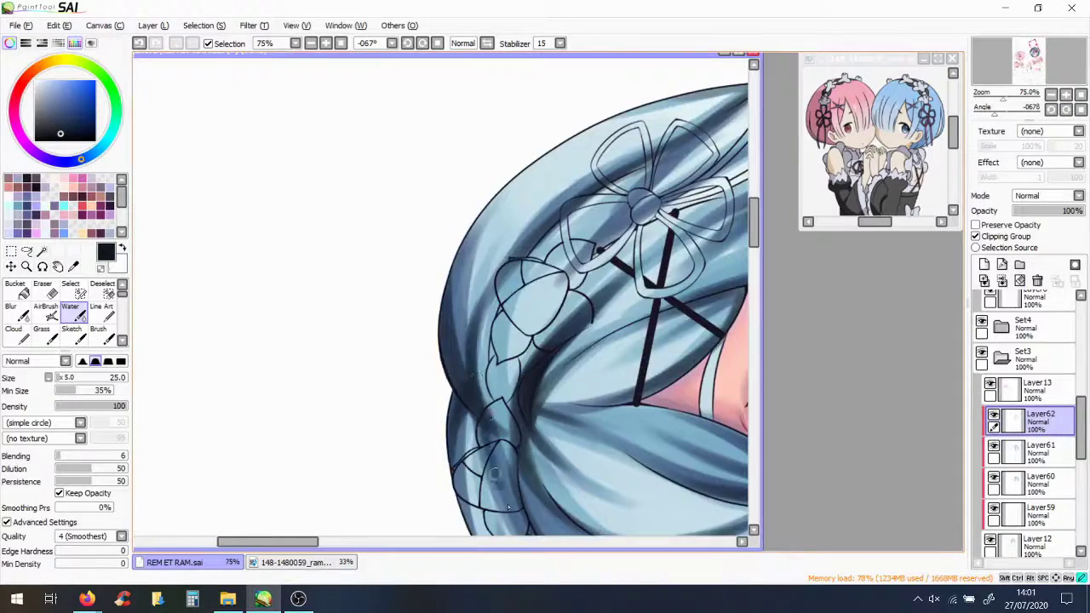
scroll(508, 507, down, 5)
scroll(508, 507, up, 4)
scroll(508, 507, down, 4)
drag(508, 508, 423, 551)
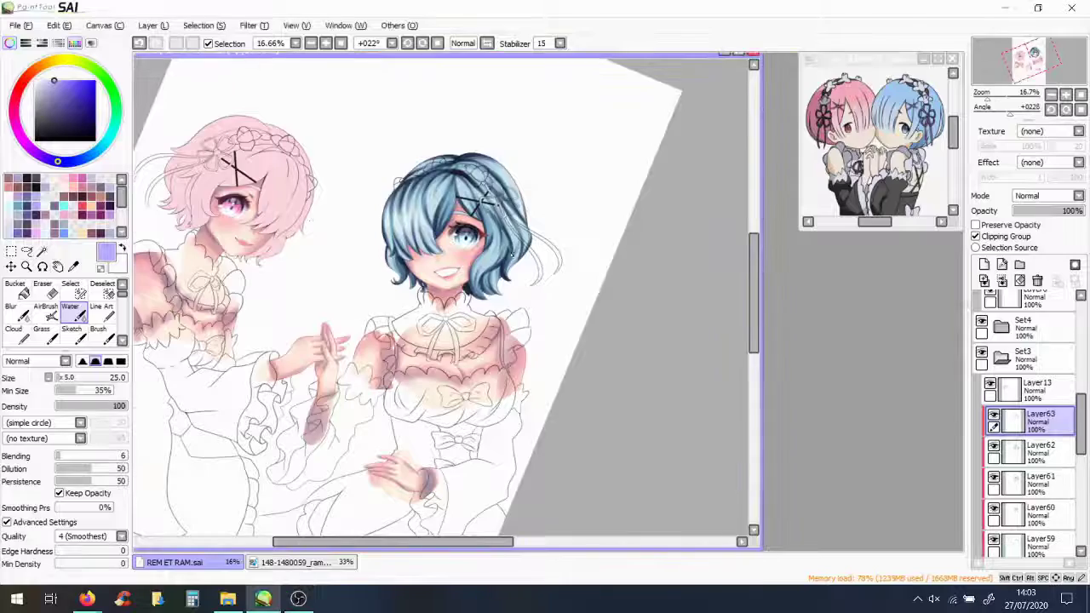
On a new clipped layer, brush lavender tints over the blue hair's shaded back with a 215 px Water brush
scroll(511, 254, up, 6)
scroll(435, 240, down, 3)
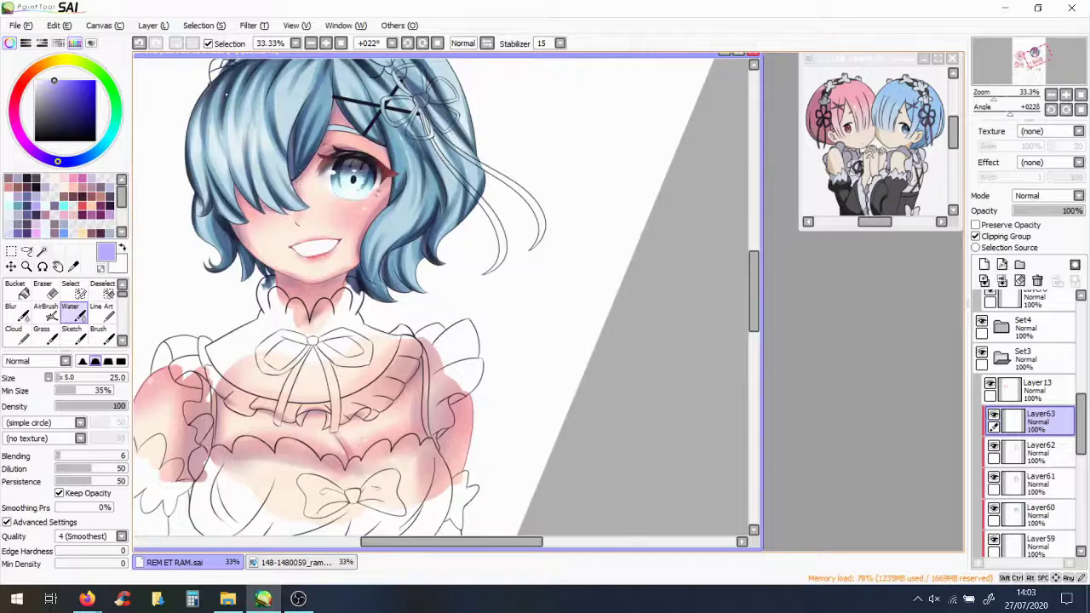
scroll(418, 268, down, 1)
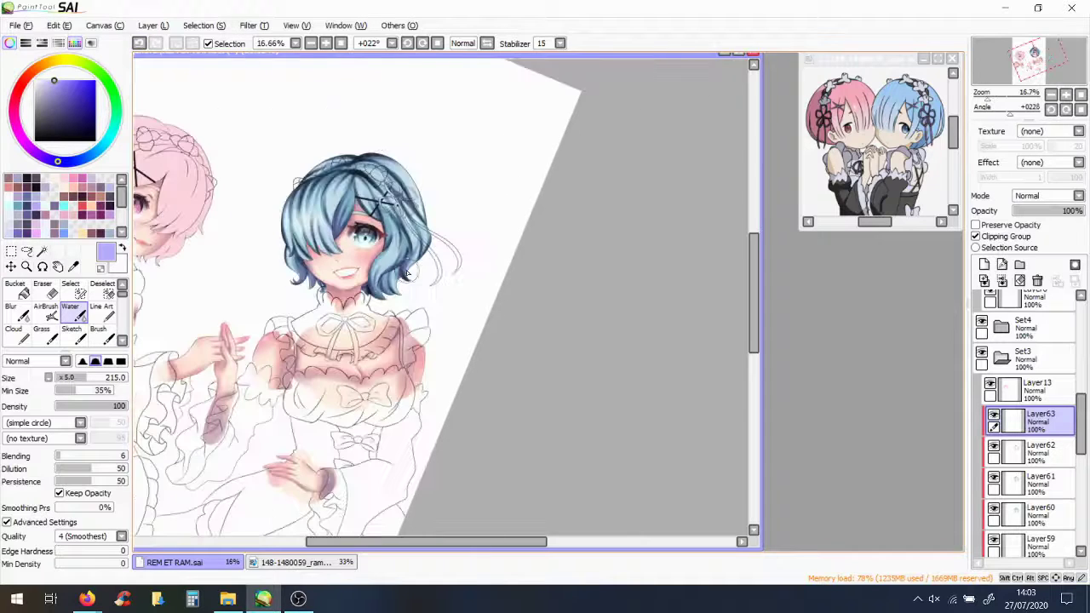
scroll(420, 198, up, 1)
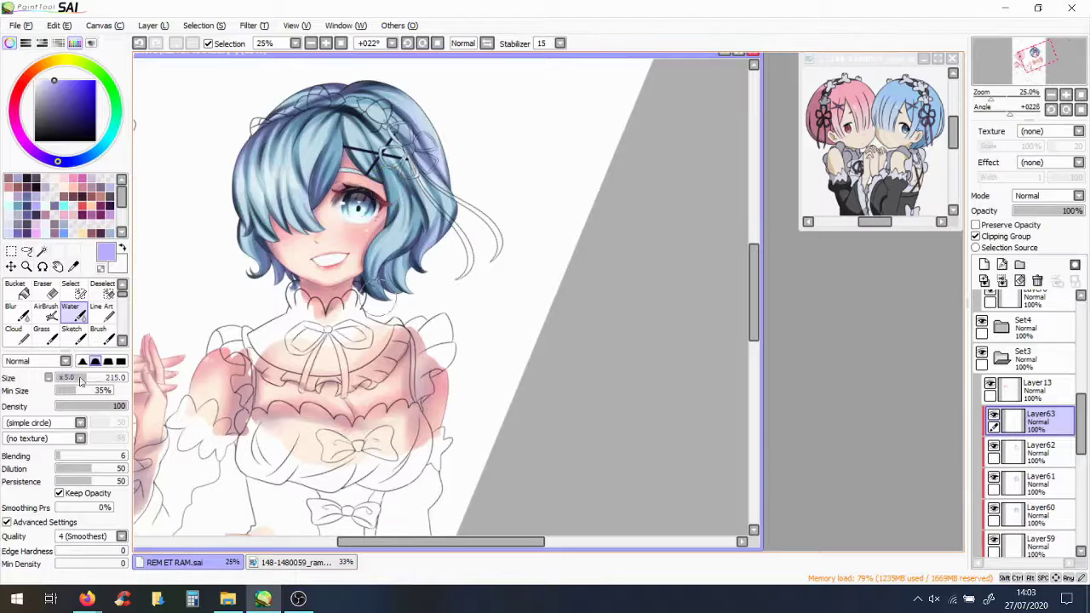
Reduce the Water brush size to 45 and paint lavender reflections on the fringe edges, curls and side locks
click(81, 380)
scroll(391, 230, up, 2)
scroll(400, 141, down, 1)
drag(476, 542, 412, 549)
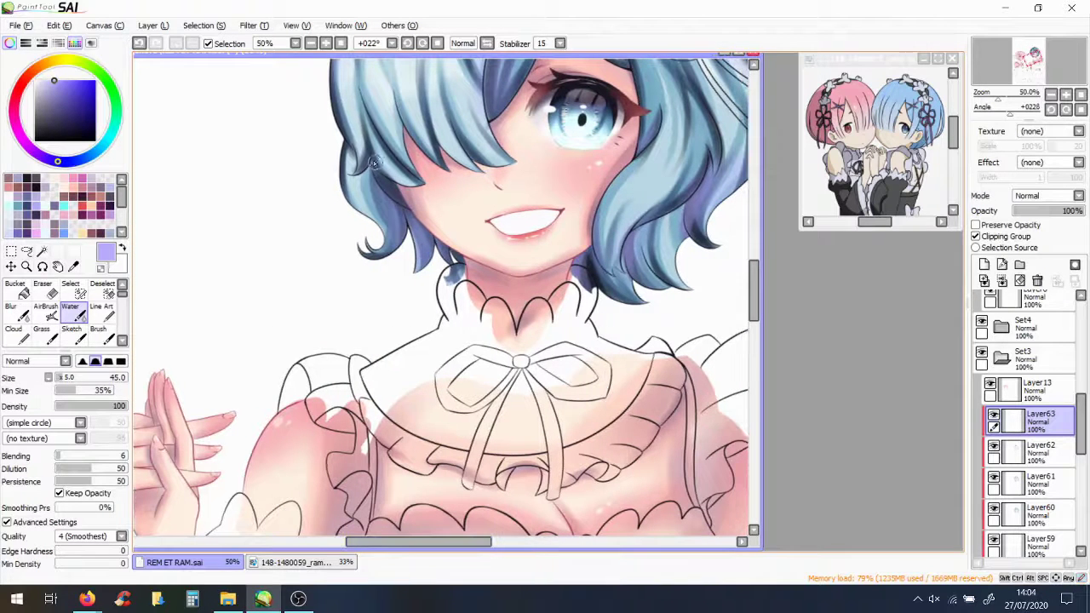
scroll(349, 240, up, 4)
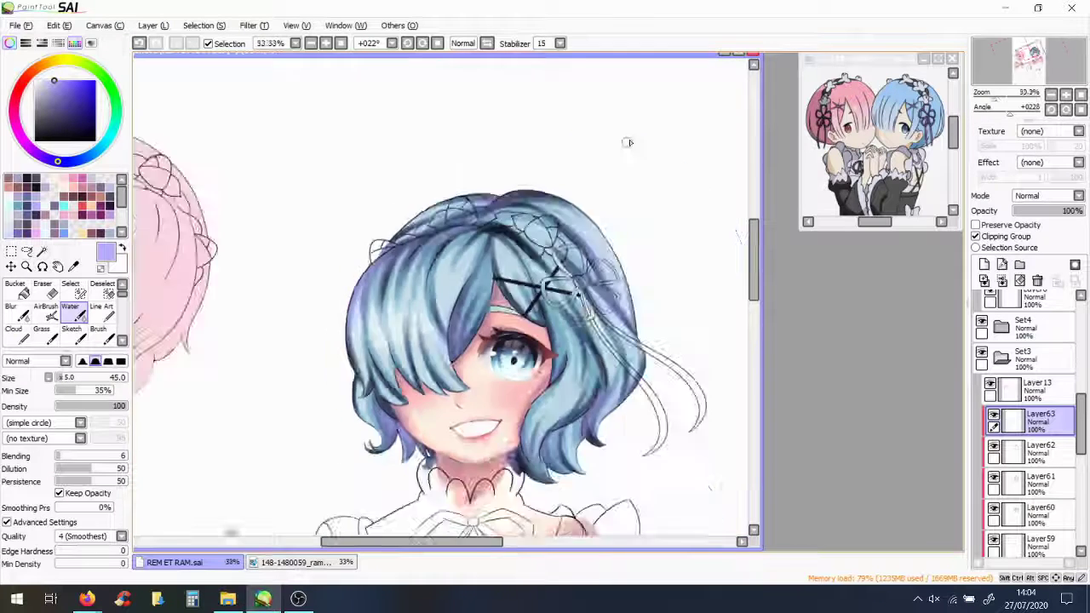
Lower the lavender layer's opacity to 77% and add a clipped Overlay layer above it
scroll(452, 116, down, 2)
drag(1071, 210, 1048, 210)
scroll(460, 281, up, 1)
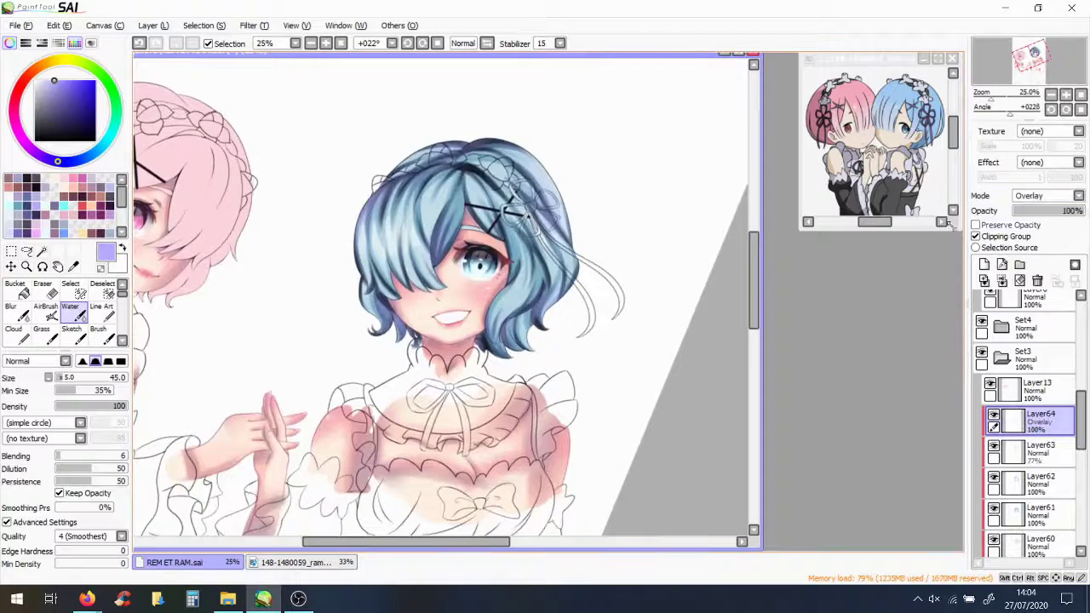
Airbrush a soft pale-blue glow at size 300 over the blue-haired girl's fringe and back hair on the Overlay layer
click(46, 311)
alt+click(477, 170)
mouse_move(344, 223)
mouse_down()
mouse_move(504, 207)
mouse_move(391, 222)
mouse_up()
scroll(511, 281, down, 2)
scroll(553, 307, up, 3)
scroll(601, 341, down, 1)
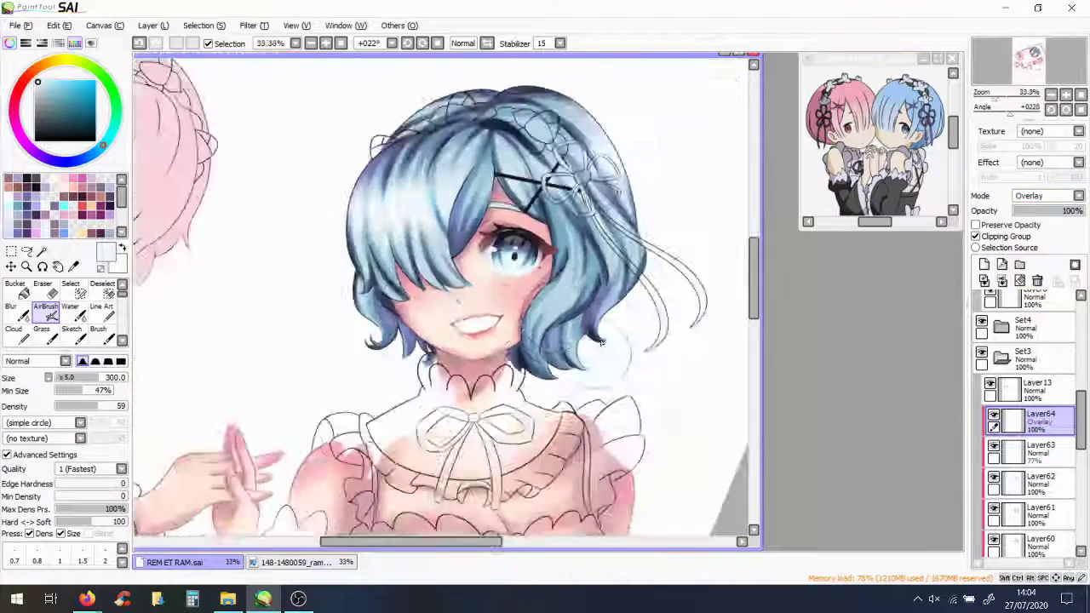
scroll(601, 341, down, 1)
scroll(583, 298, up, 1)
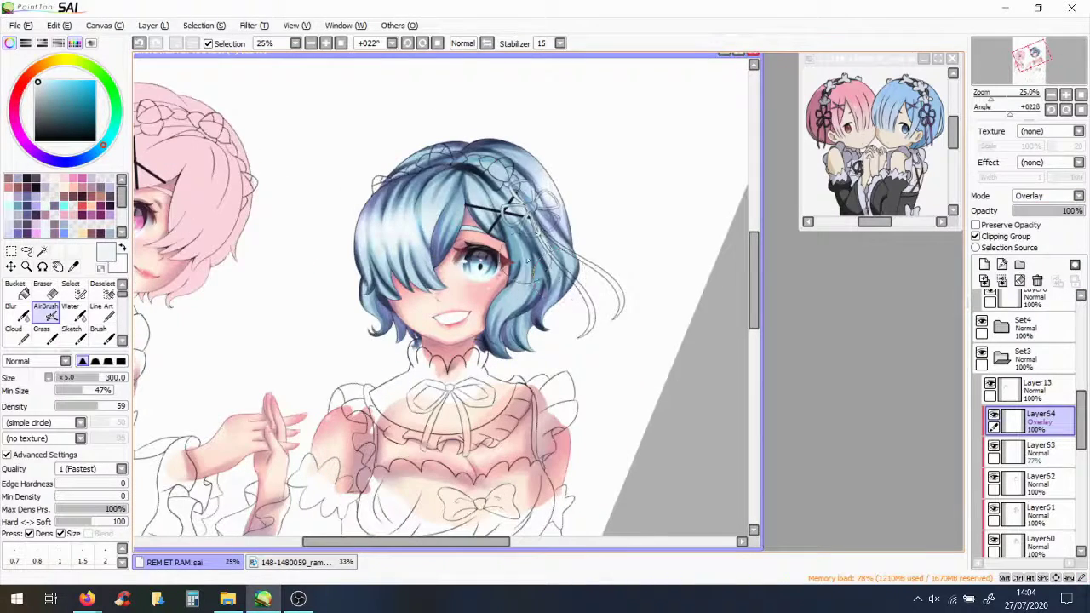
Airbrush a pale warm yellow over the hair highlights and lower the Overlay layer's opacity to 82%
alt+click(443, 235)
scroll(574, 164, down, 1)
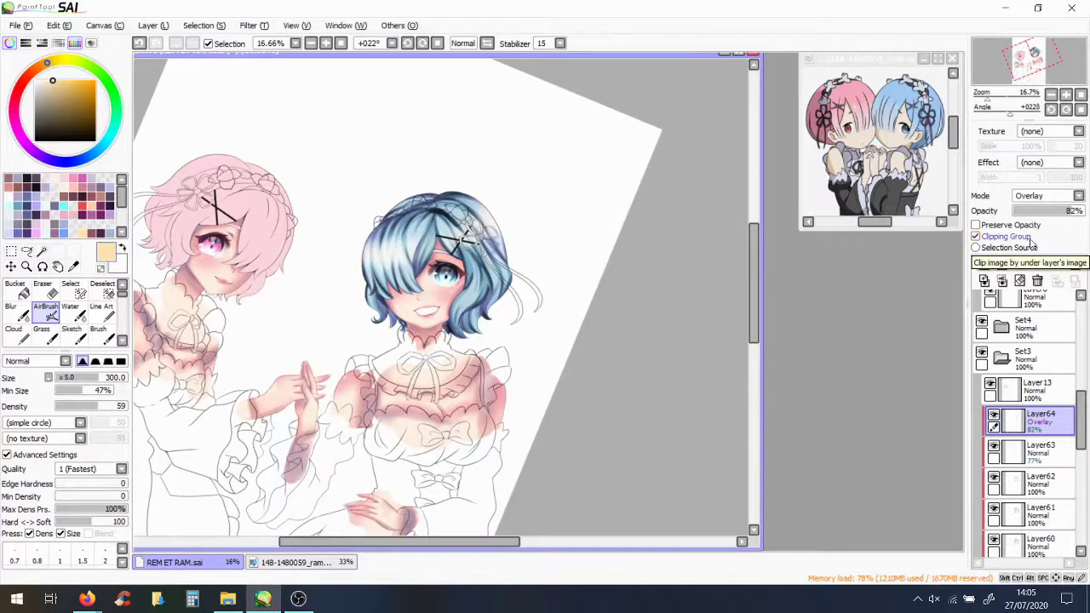
scroll(528, 333, down, 1)
scroll(460, 425, up, 4)
scroll(389, 521, down, 1)
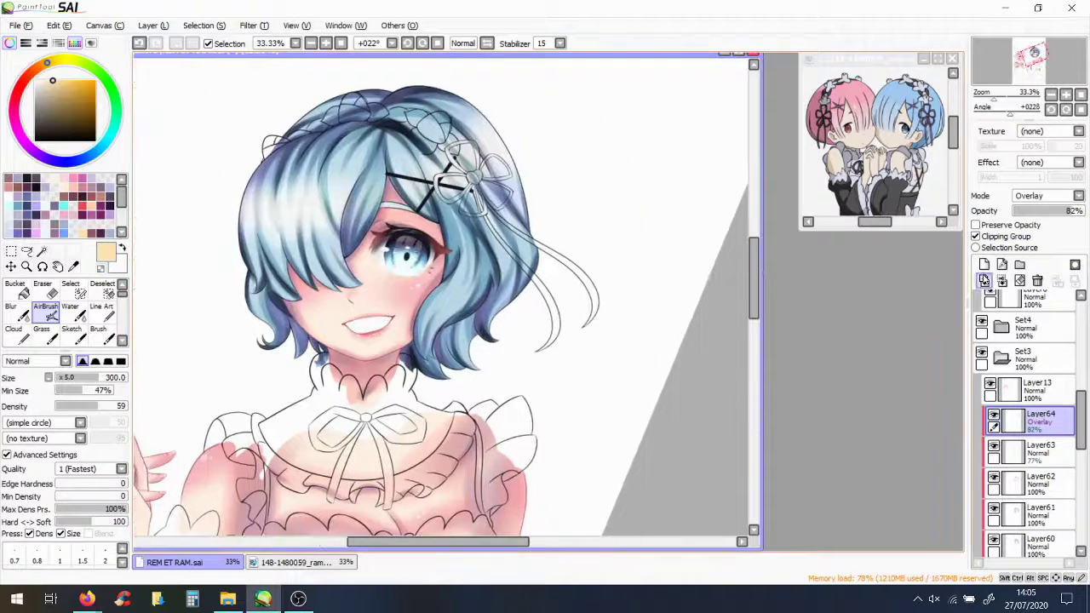
Add a clipped layer and shade the thin hair strand across the forehead with blue and navy using the Water brush
scroll(413, 329, up, 1)
click(983, 264)
scroll(406, 323, up, 1)
click(71, 306)
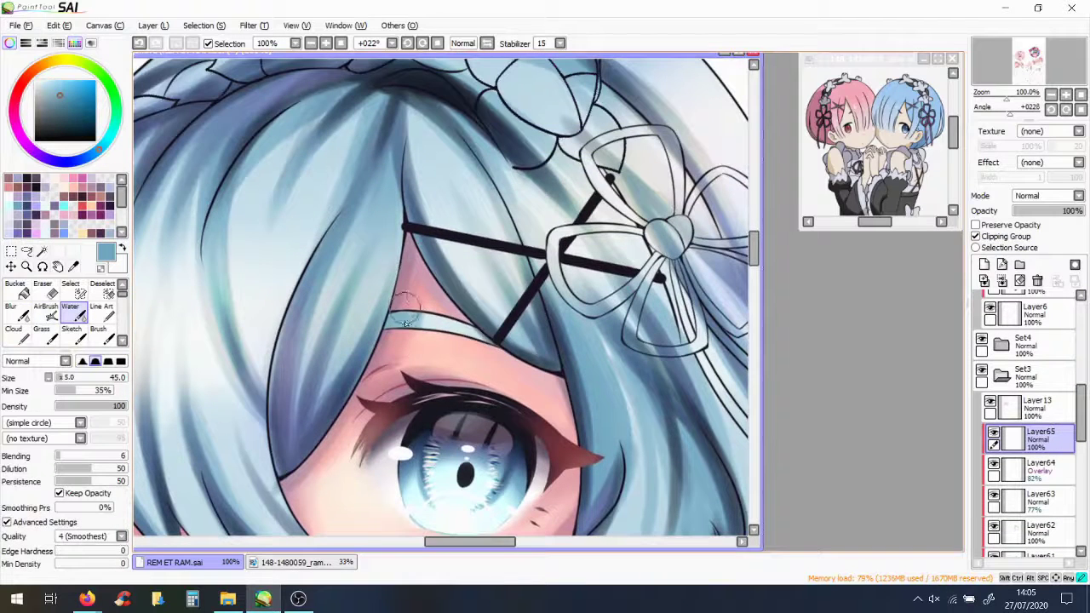
alt+click(288, 328)
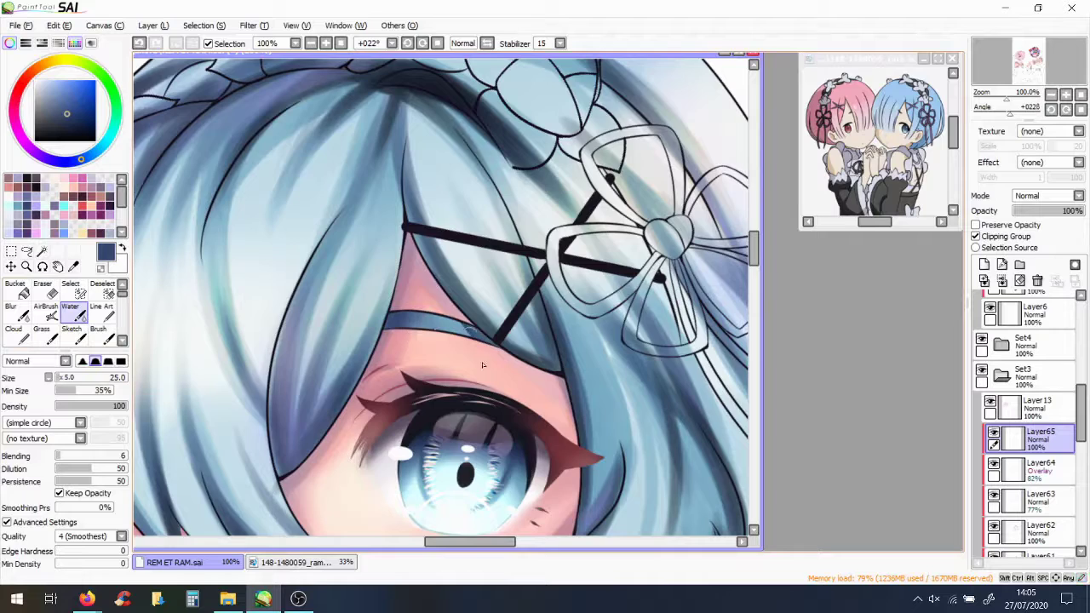
Add another clipped layer and airbrush red over the blue hair at size 500
scroll(433, 293, down, 2)
click(983, 264)
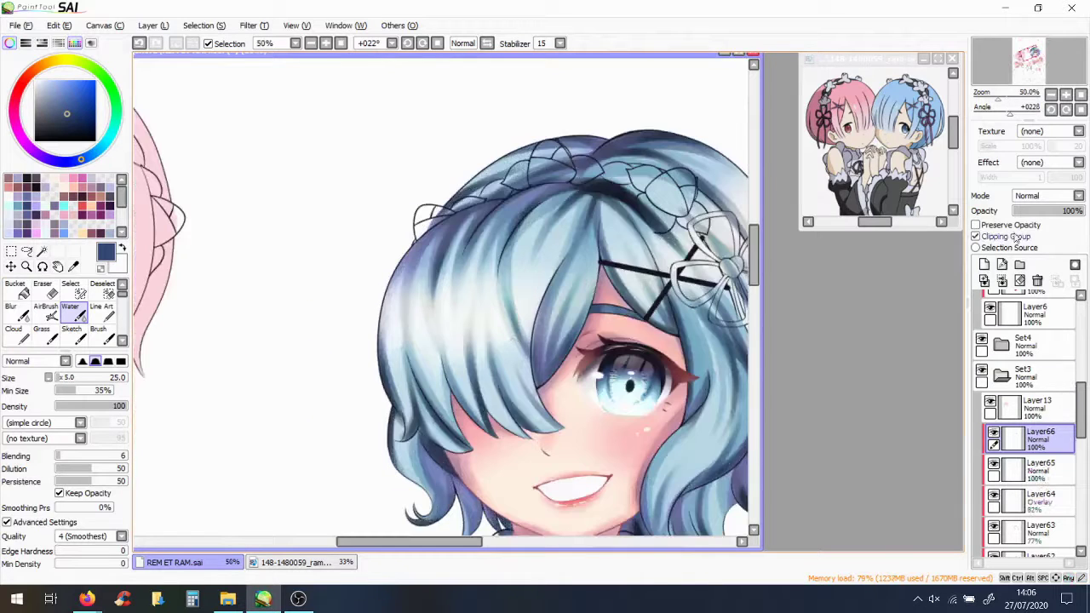
click(87, 192)
click(45, 313)
mouse_move(426, 188)
mouse_down()
mouse_move(545, 323)
mouse_move(681, 256)
mouse_up()
Set the red layer's blending mode to Luminosity and its opacity to 39%
click(1047, 196)
click(1055, 251)
drag(1074, 210, 1040, 210)
scroll(639, 328, down, 2)
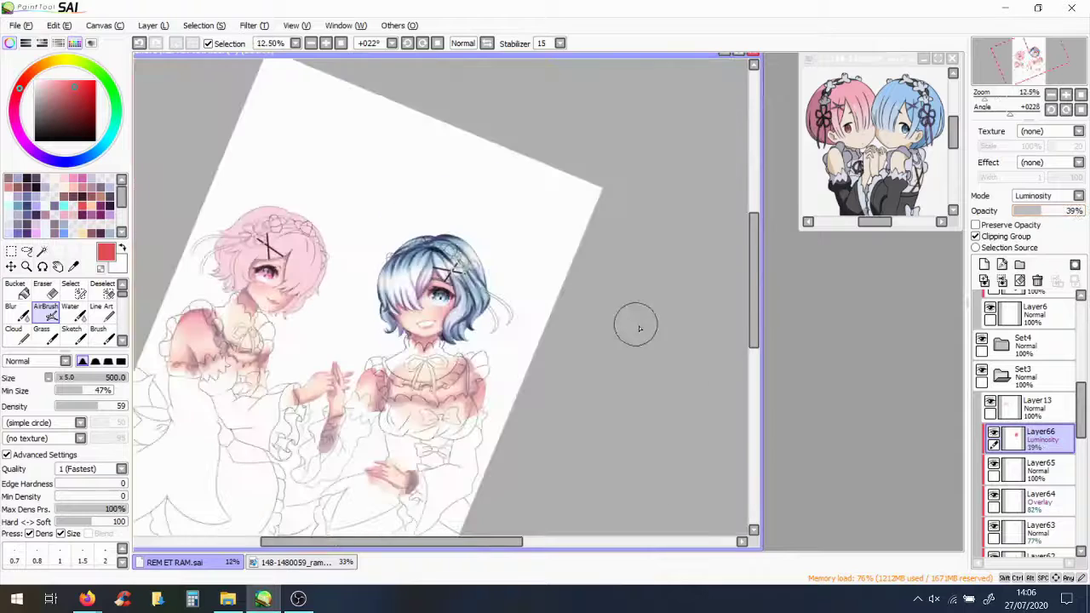
Lower the Luminosity layer's opacity to 31% and shift its hue with the Hue and Saturation filter
key(alt+t)
key(Return)
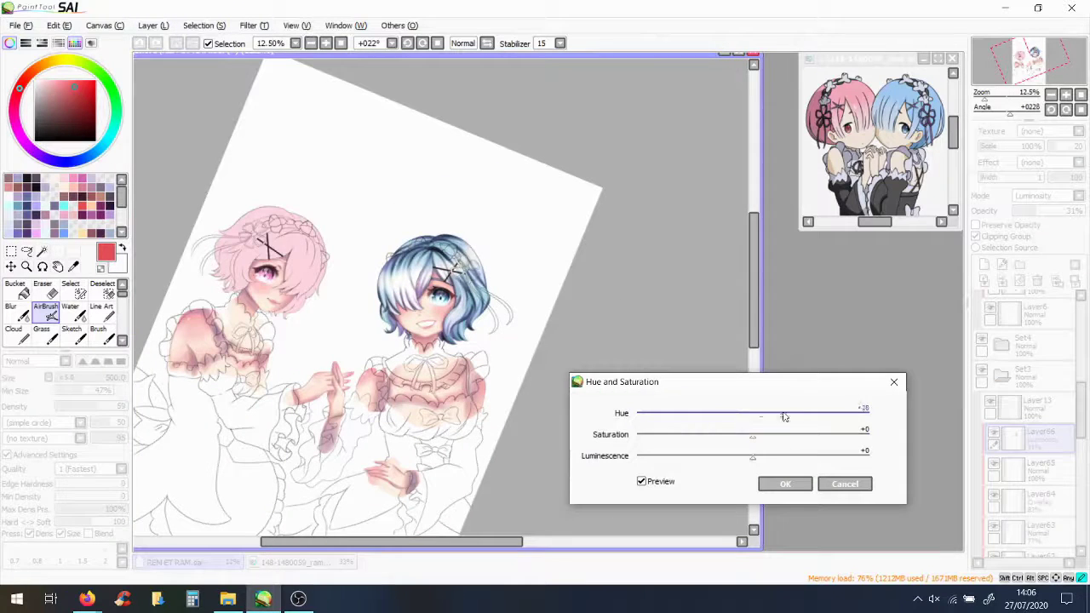
click(784, 484)
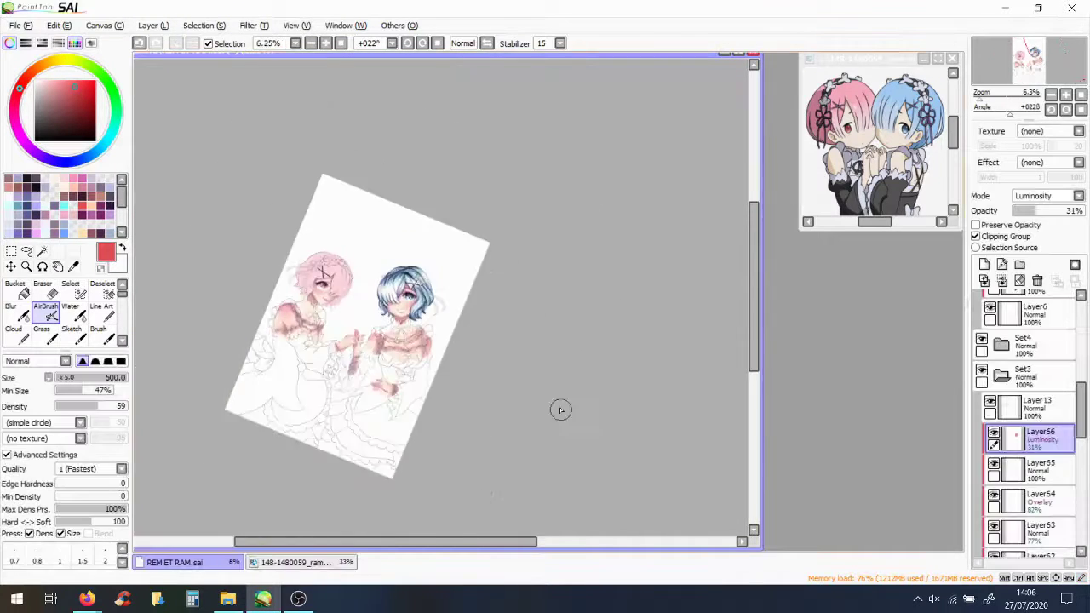
Add a clipped layer above the pink hair base and brush cream light over the crown with a 500 px Water brush
scroll(567, 406, up, 4)
click(1018, 405)
key(ctrl+shift+n)
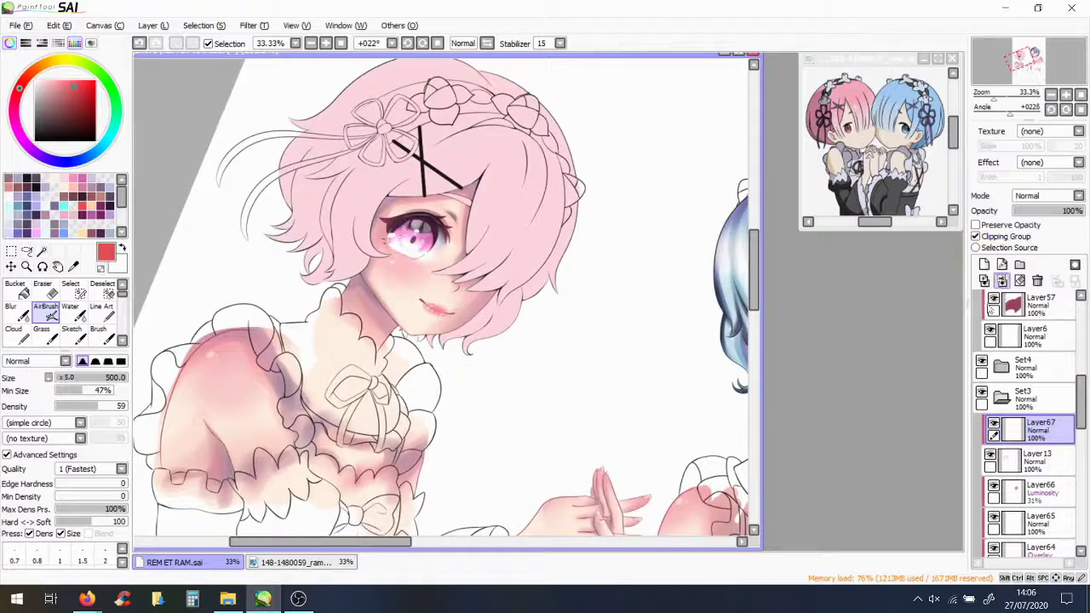
scroll(443, 341, up, 3)
click(59, 178)
click(71, 311)
drag(355, 281, 423, 272)
mouse_move(400, 162)
mouse_down()
mouse_move(596, 400)
mouse_move(494, 281)
mouse_up()
drag(596, 230, 392, 126)
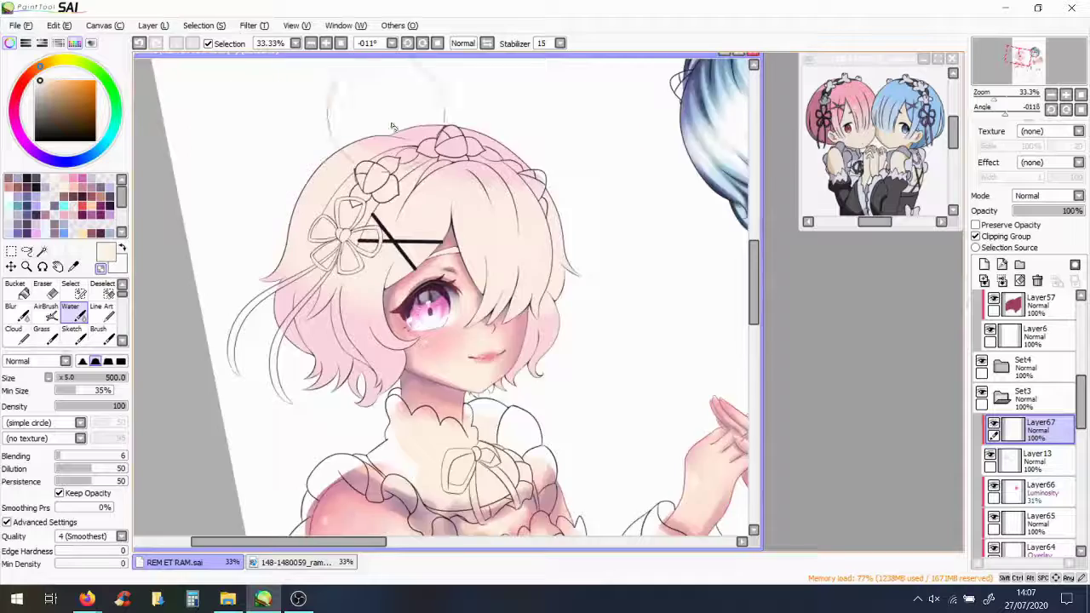
Extend the cream light down the pink hair's back and side strands
scroll(391, 126, up, 1)
mouse_move(306, 115)
mouse_down()
mouse_move(613, 154)
mouse_move(364, 396)
mouse_up()
scroll(364, 397, down, 1)
scroll(364, 397, up, 2)
Add another clipped layer and paint sampled pink shadows on the fringe and side lock around the visible eye
key(ctrl+shift+n)
alt+click(292, 235)
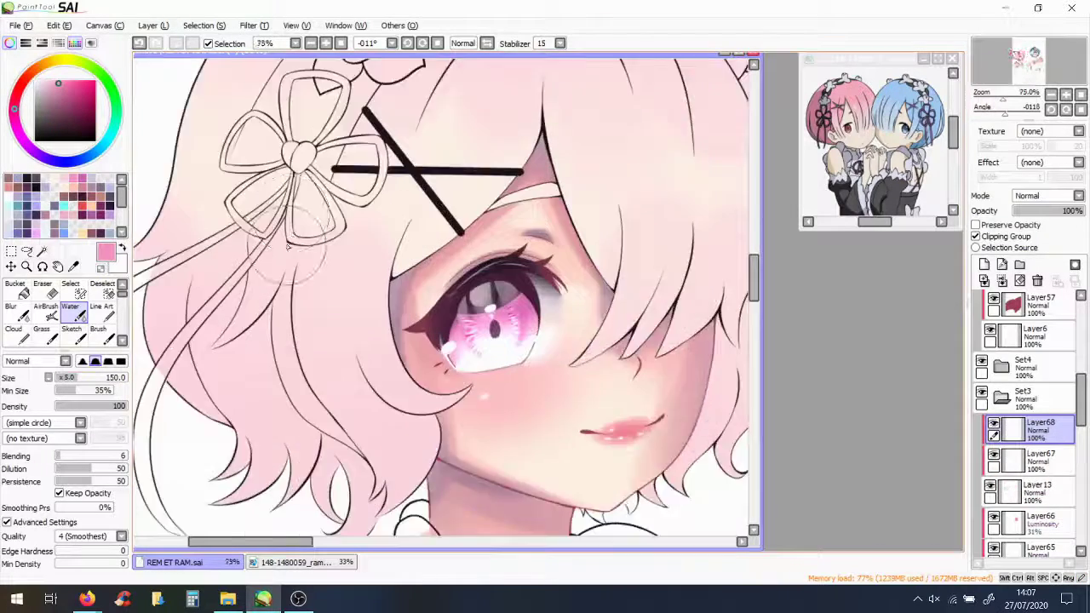
scroll(292, 234, up, 1)
drag(366, 179, 434, 298)
drag(391, 136, 468, 281)
scroll(426, 341, down, 2)
scroll(442, 514, up, 2)
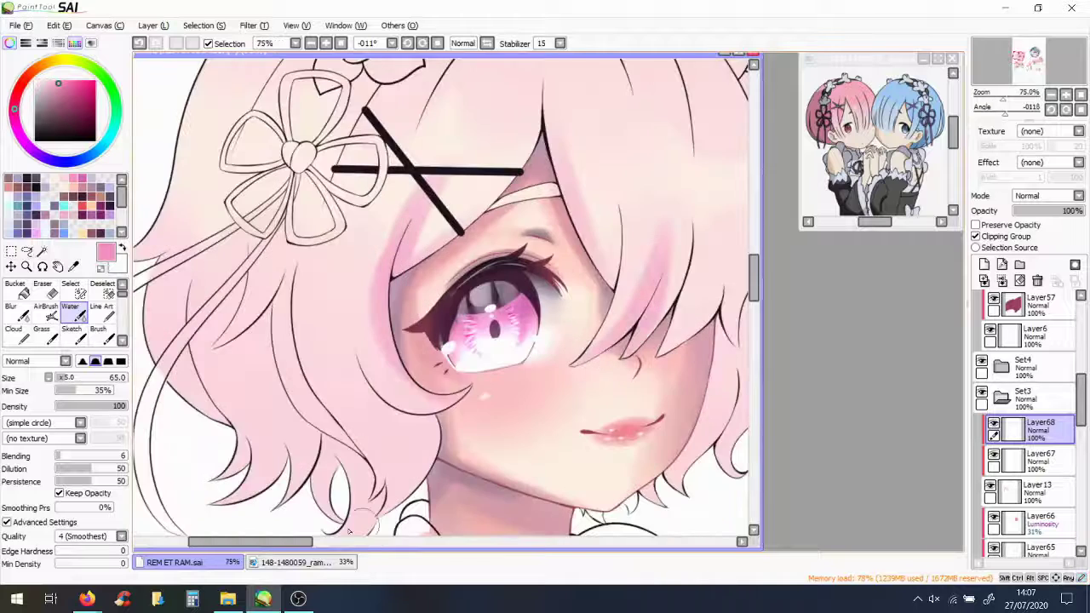
Reduce the brush size to 40 and paint pink shadows on the long fringe tips and the locks beside the covered cheek
scroll(443, 514, right, 5)
key(bracketleft)
mouse_move(366, 171)
mouse_down()
mouse_move(400, 358)
mouse_move(426, 187)
mouse_move(308, 508)
mouse_up()
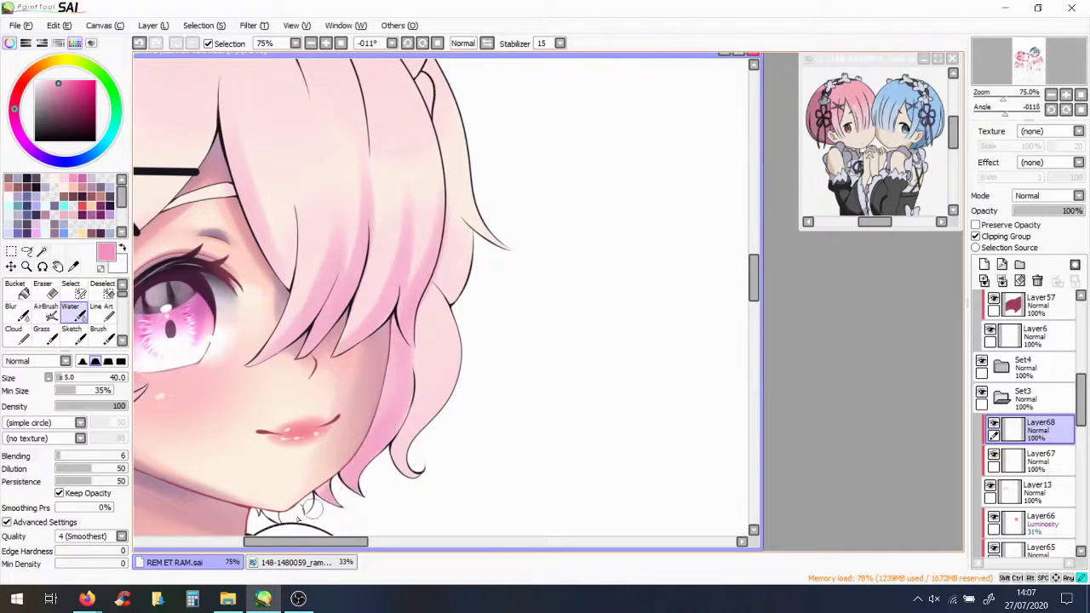
Fill the uncoloured hair tips beneath the chin with light pink on the hair's base layer, using a 5 px Brush
click(1035, 492)
click(98, 334)
scroll(307, 317, up, 3)
drag(183, 349, 172, 344)
scroll(205, 336, left, 3)
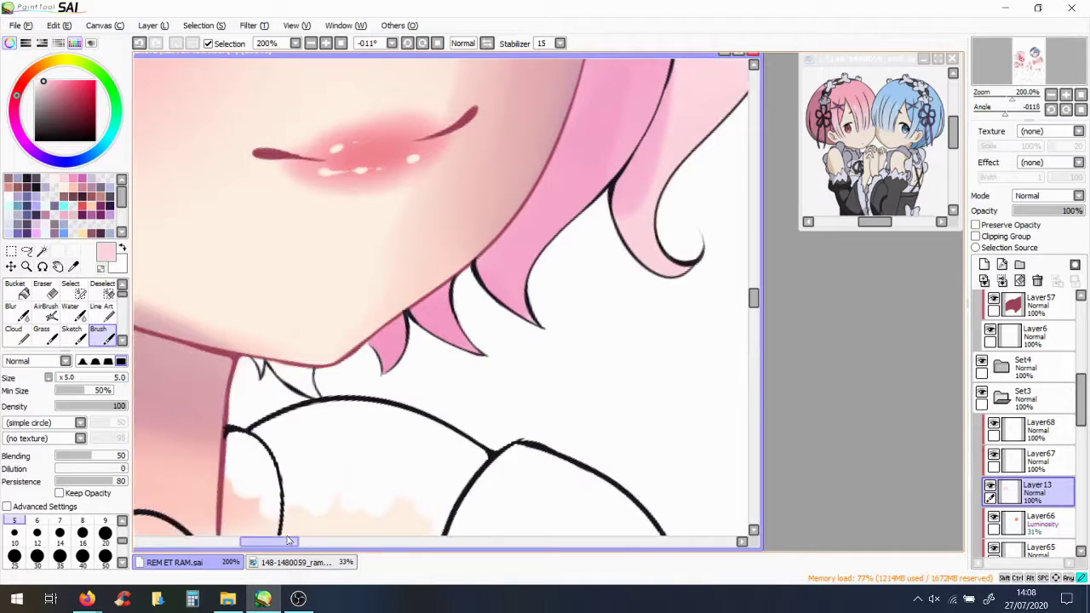
Return to the pink shadow layer and shade the hair tips beneath the chin with the 40 px Water brush
key(Up)
key(Up)
key(w)
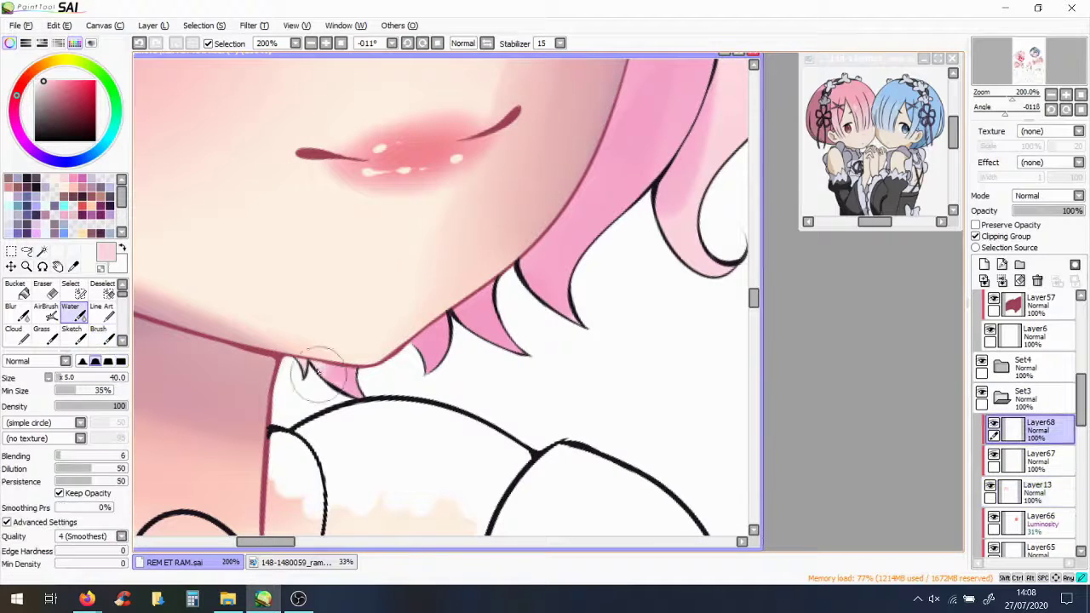
click(79, 176)
scroll(310, 354, down, 3)
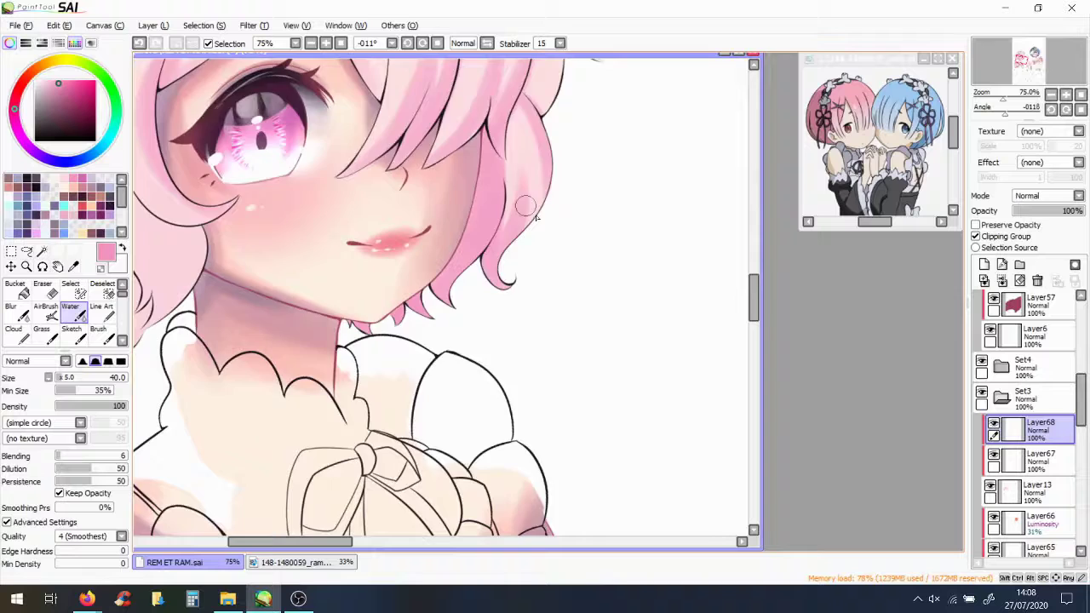
Paint pink shadow strands on the fringe over the covered eye, from the parting up to the flower braid
scroll(503, 166, up, 3)
scroll(535, 253, up, 3)
mouse_move(349, 170)
mouse_down()
mouse_move(433, 309)
mouse_move(491, 331)
mouse_up()
mouse_move(320, 302)
mouse_down()
mouse_move(349, 402)
mouse_move(399, 249)
mouse_move(326, 251)
mouse_move(325, 294)
mouse_up()
drag(383, 467, 396, 324)
scroll(396, 324, left, 1)
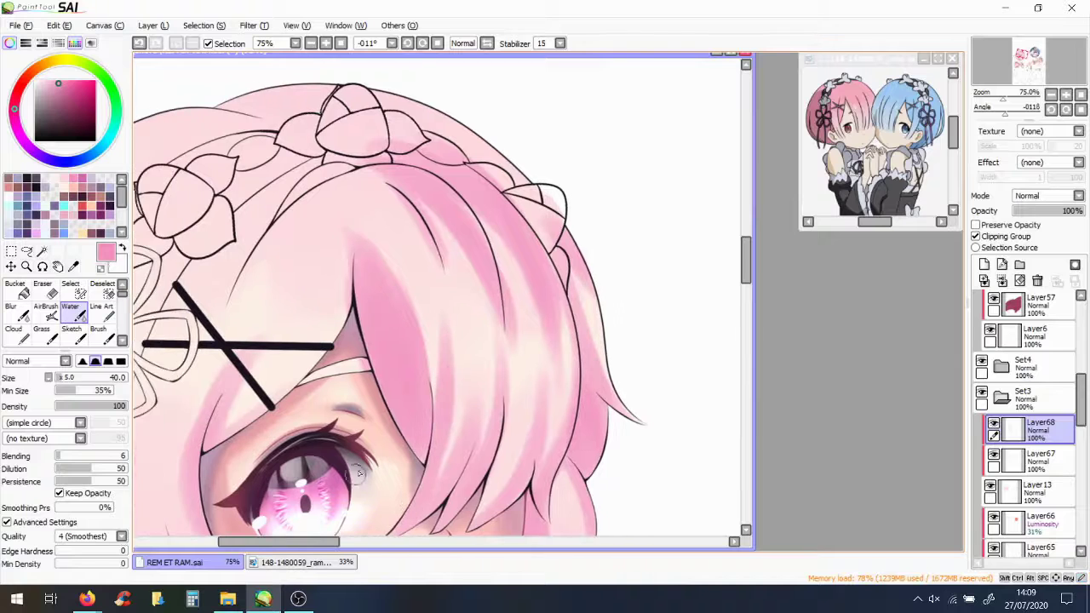
Paint pink shadows on the fringe around the crossed hair clips and on the side lock beside the visible eye
drag(293, 392, 337, 230)
drag(358, 170, 271, 220)
mouse_move(300, 264)
mouse_down()
mouse_move(389, 243)
mouse_move(382, 199)
mouse_move(401, 202)
mouse_up()
scroll(401, 202, down, 5)
scroll(371, 294, up, 3)
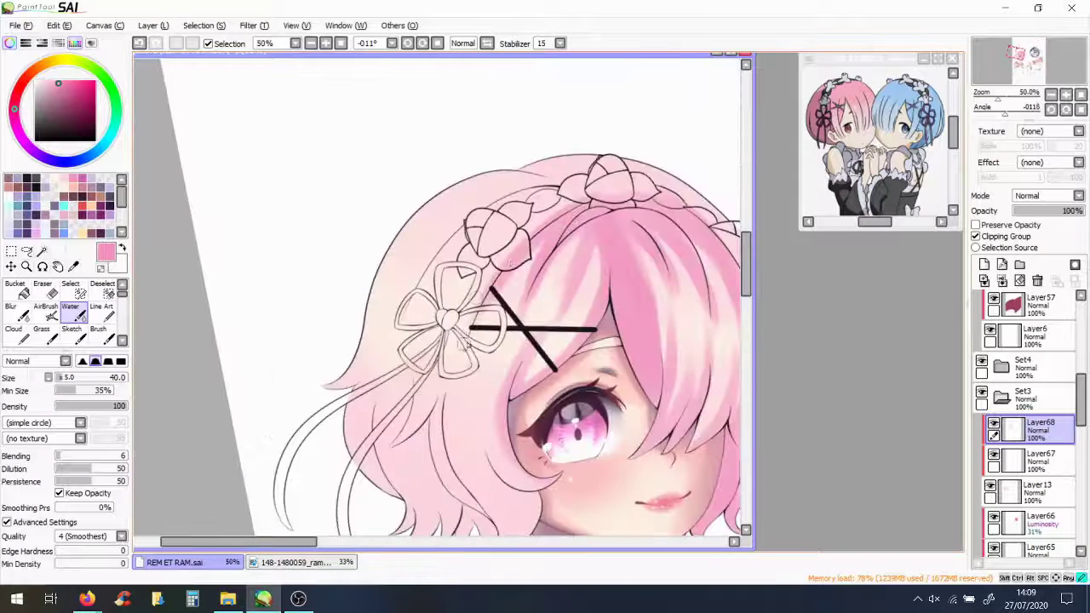
scroll(462, 358, down, 3)
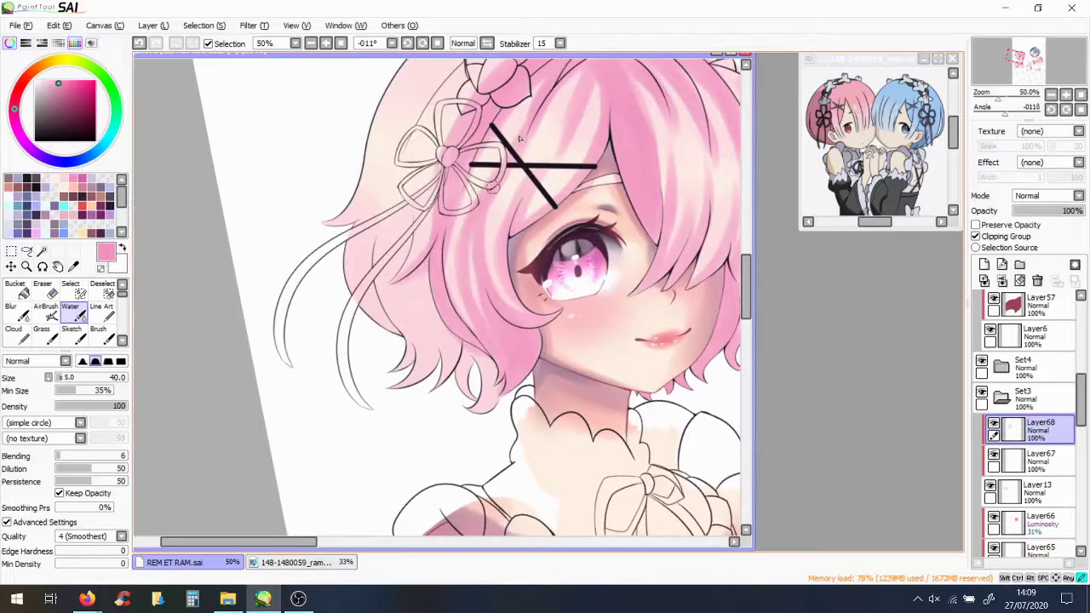
Shade the side and back locks below the hair bow in pink, down to the curled tips
scroll(519, 138, up, 1)
drag(401, 349, 378, 151)
drag(409, 85, 298, 188)
drag(374, 187, 432, 372)
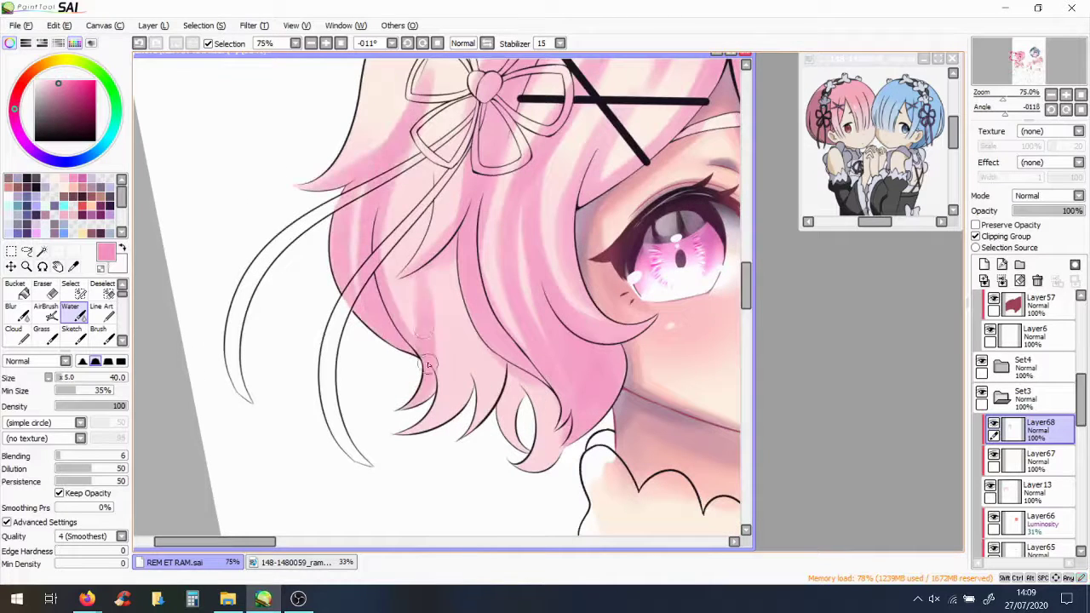
drag(402, 285, 423, 125)
mouse_move(474, 360)
mouse_down()
mouse_move(481, 400)
mouse_move(546, 454)
mouse_up()
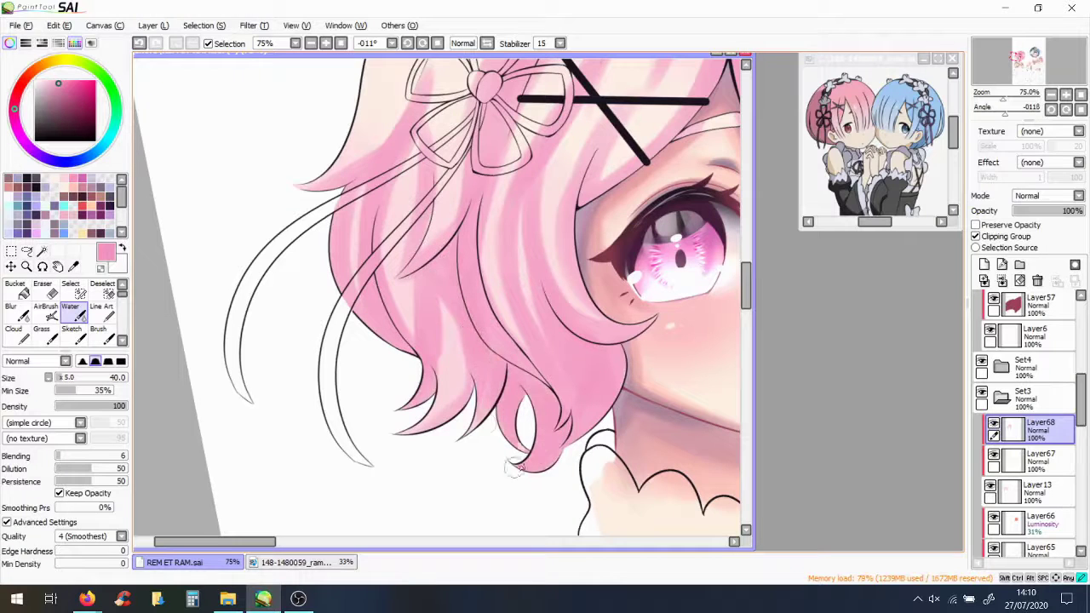
Extend the pink shadows over the crown and back hair behind the flower braid
scroll(417, 322, down, 1)
mouse_move(417, 322)
mouse_down()
mouse_move(477, 280)
mouse_move(442, 357)
mouse_move(231, 357)
mouse_move(275, 213)
mouse_move(337, 458)
mouse_up()
drag(256, 217, 411, 105)
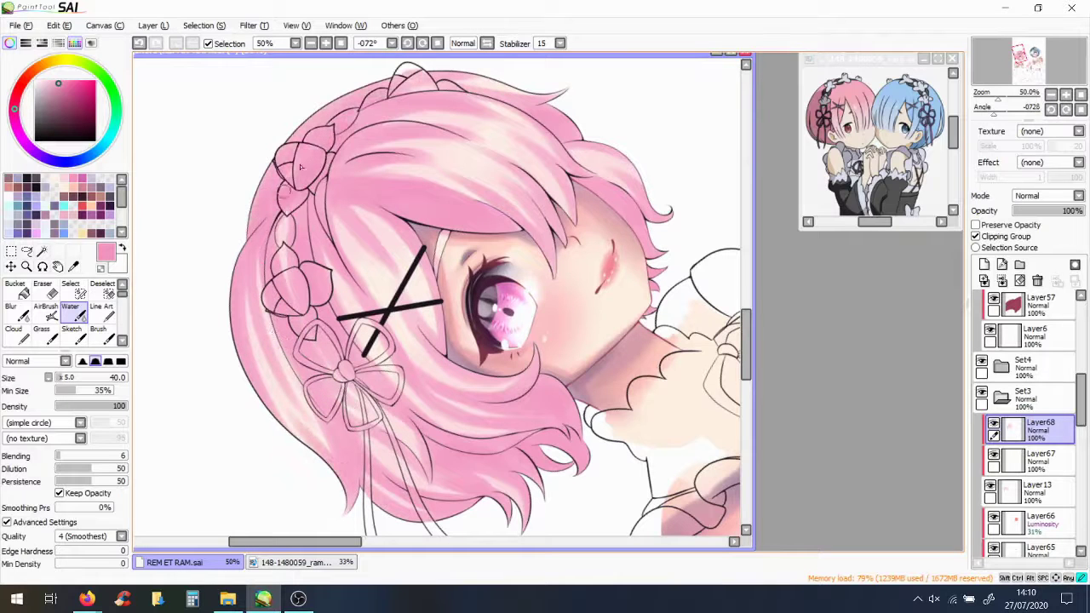
Add a clipped layer and paint deeper purplish-pink shadows on the back hair and around the bow
scroll(356, 119, down, 3)
key(ctrl+shift+n)
drag(356, 256, 420, 402)
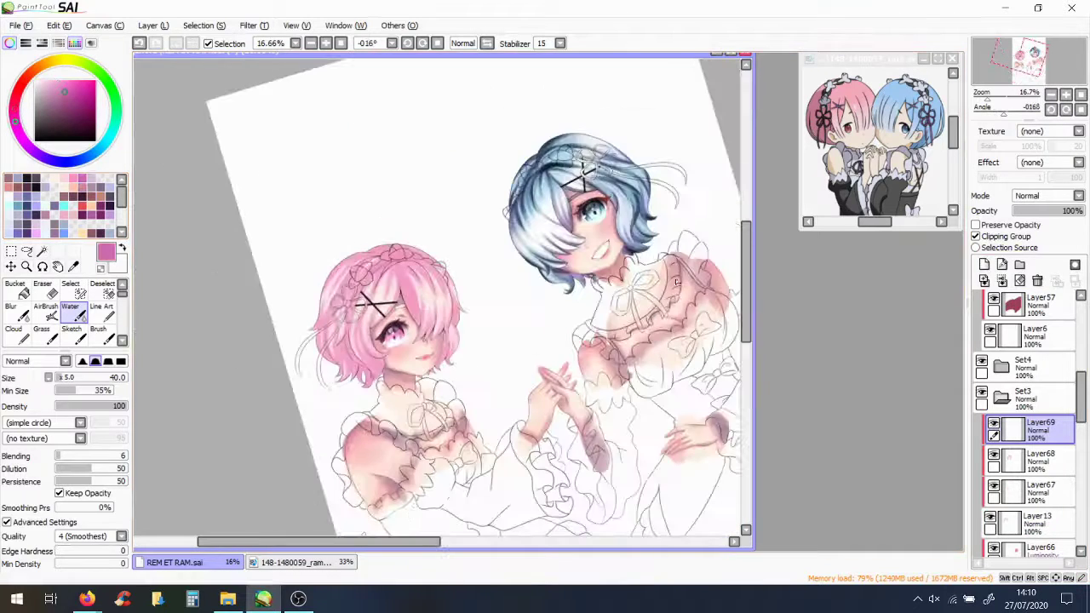
scroll(420, 402, up, 2)
scroll(420, 402, up, 3)
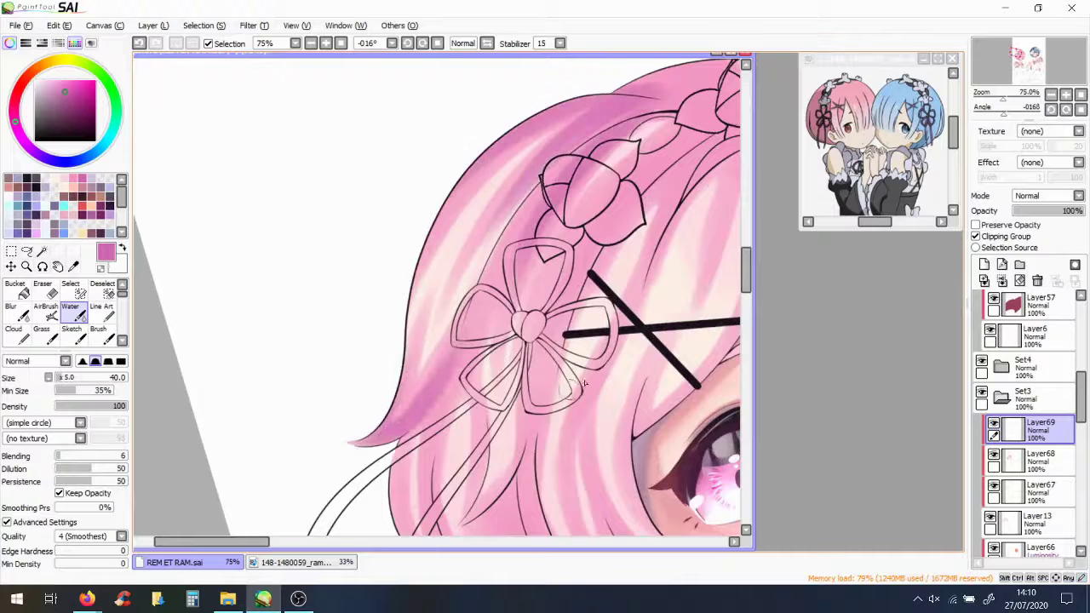
scroll(454, 400, down, 1)
mouse_move(455, 400)
mouse_down()
mouse_move(511, 460)
mouse_move(528, 394)
mouse_up()
drag(480, 288, 545, 162)
Deepen the shadows on the lower back locks and curled tips with the purplish pink
scroll(510, 222, down, 3)
drag(436, 226, 385, 167)
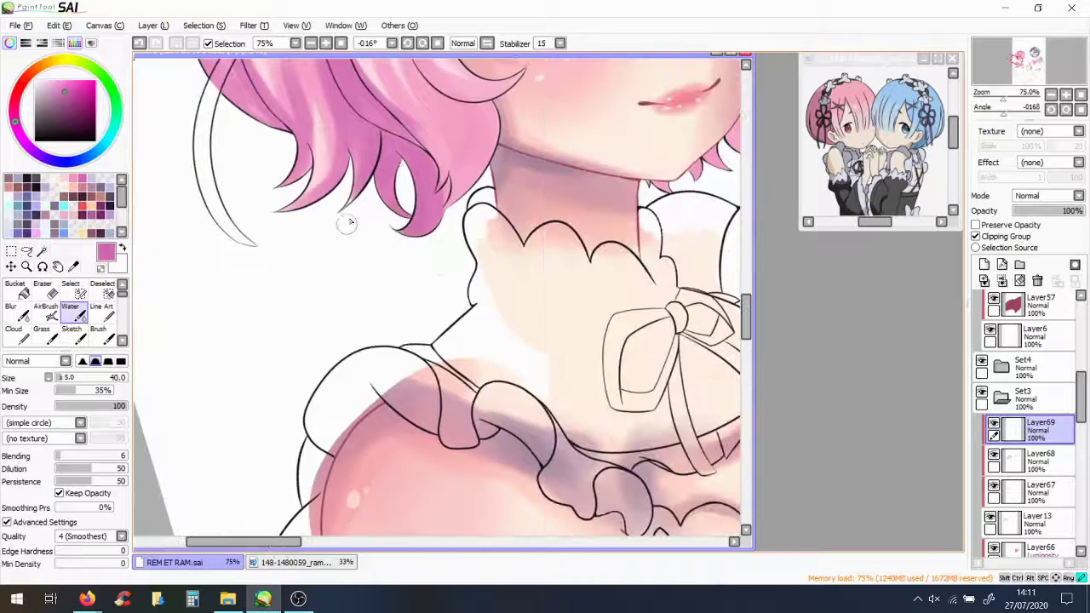
scroll(348, 223, up, 3)
scroll(749, 296, up, 5)
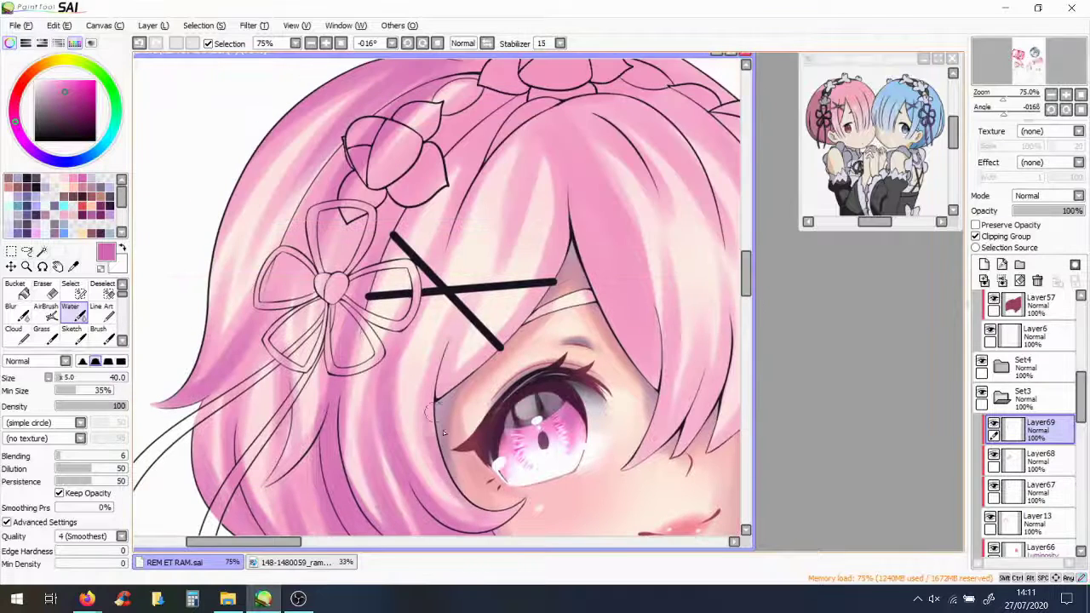
Deepen the purplish-pink shadows on the fringe, the lock beside the visible eye and the locks by the covered cheek
scroll(211, 357, down, 2)
scroll(411, 358, up, 2)
mouse_move(512, 358)
mouse_down()
mouse_move(481, 451)
mouse_move(562, 340)
mouse_move(579, 256)
mouse_move(626, 442)
mouse_up()
scroll(626, 442, down, 2)
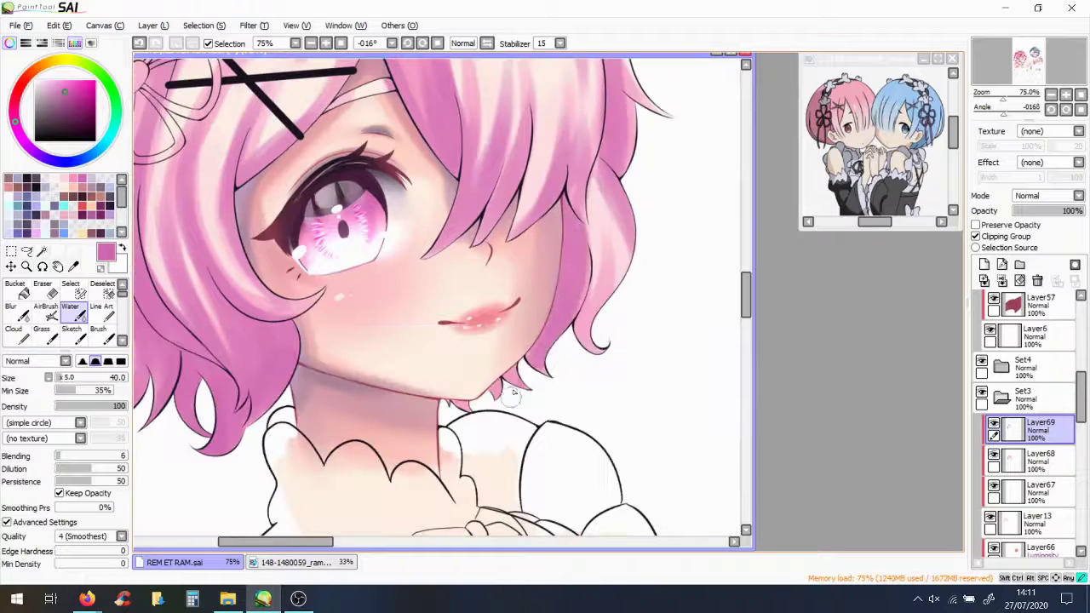
scroll(345, 204, up, 2)
scroll(345, 205, down, 3)
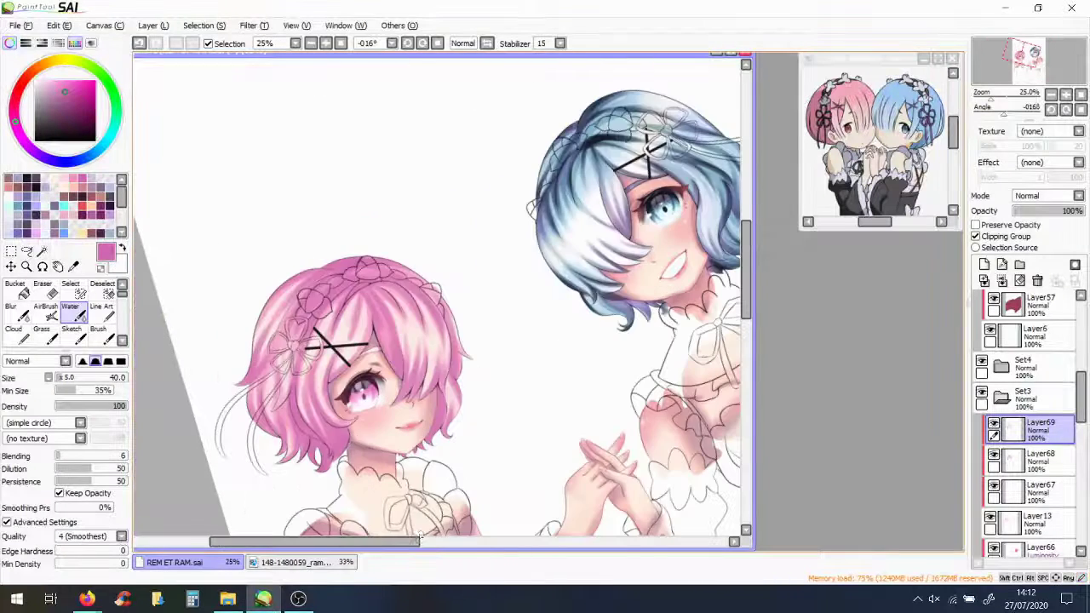
Add another clipped layer and paint dark magenta shadows on the crown and fringe with a 30 px Water brush
click(984, 265)
scroll(372, 379, up, 3)
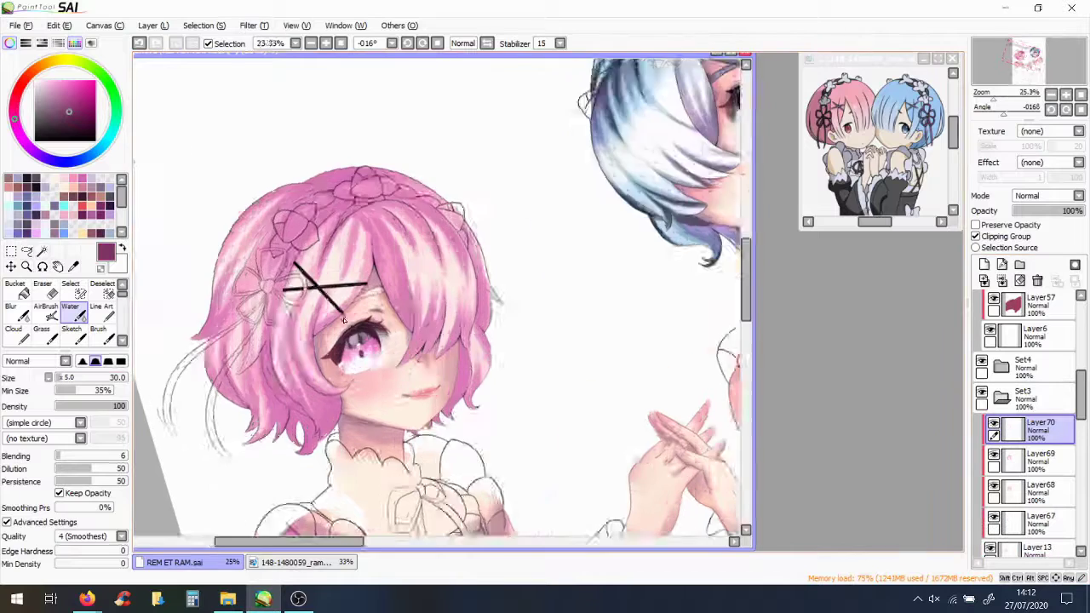
drag(338, 98, 213, 247)
drag(391, 200, 460, 374)
mouse_move(442, 89)
mouse_down()
mouse_move(366, 144)
mouse_move(349, 213)
mouse_up()
drag(519, 307, 435, 451)
drag(570, 345, 528, 426)
drag(545, 72, 502, 213)
Paint dark magenta accents along the fringe strands and the locks beside the covered cheek
scroll(564, 324, down, 3)
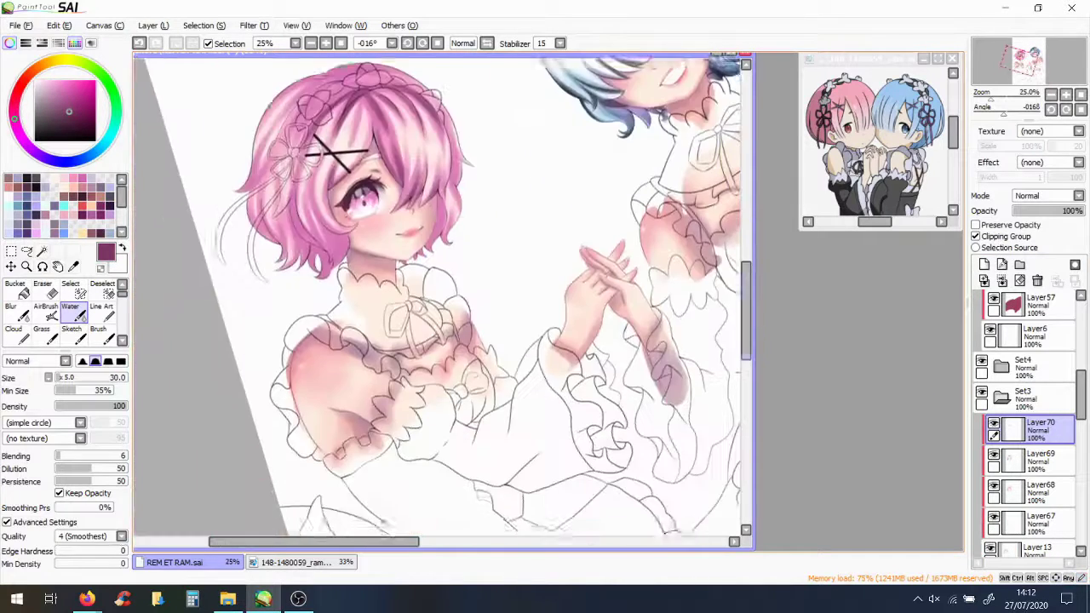
scroll(511, 298, up, 3)
mouse_move(561, 132)
mouse_down()
mouse_move(560, 291)
mouse_move(568, 147)
mouse_up()
drag(587, 183, 554, 289)
scroll(553, 281, down, 2)
scroll(544, 256, up, 2)
drag(545, 170, 528, 268)
drag(545, 94, 528, 217)
scroll(545, 212, down, 1)
Add dark magenta shadows to the side and back locks, then darken the crown with a 65 px brush
drag(744, 275, 744, 269)
drag(520, 234, 545, 341)
drag(298, 204, 221, 405)
drag(247, 281, 281, 503)
drag(744, 270, 744, 300)
drag(256, 166, 223, 294)
drag(281, 269, 256, 310)
scroll(256, 298, down, 1)
scroll(279, 239, left, 2)
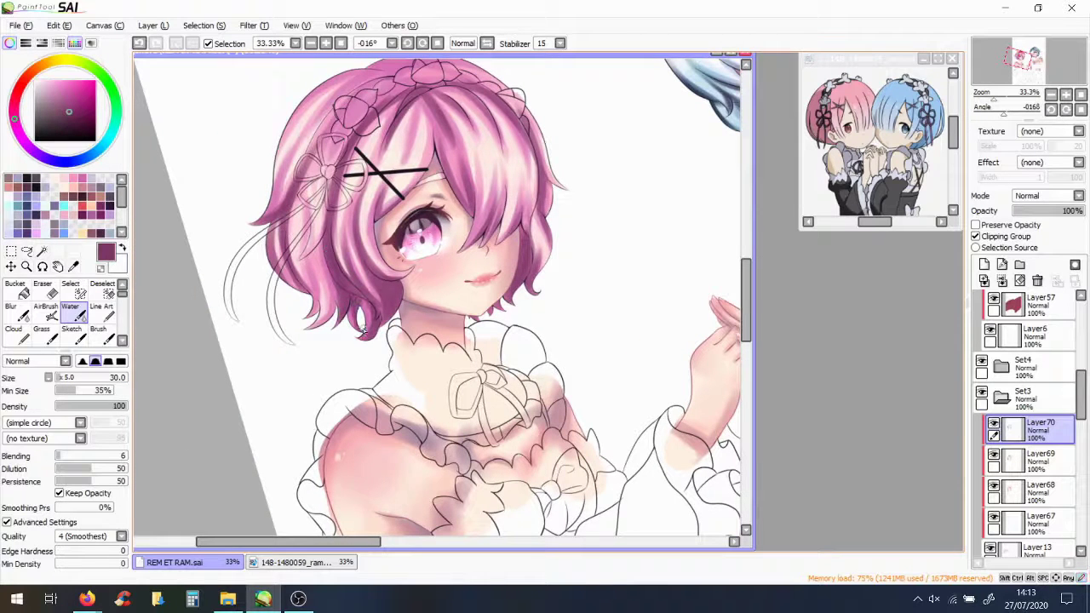
drag(745, 294, 745, 281)
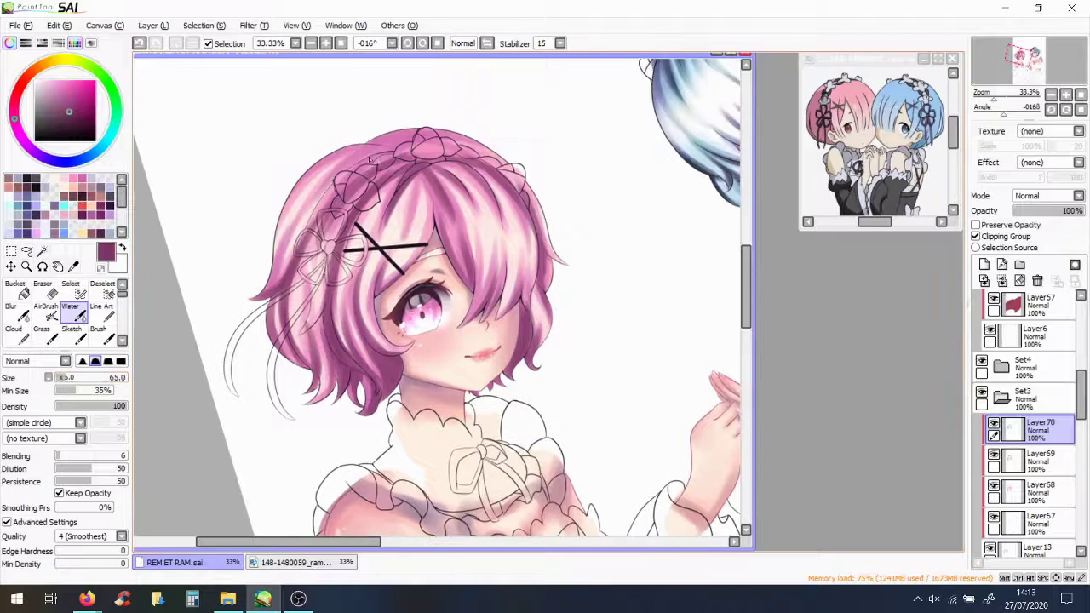
Add a clipped layer and brush a greyish-lavender reflected light along the outer locks, inner curl and back of the crown
scroll(458, 126, up, 1)
click(983, 264)
alt+click(402, 445)
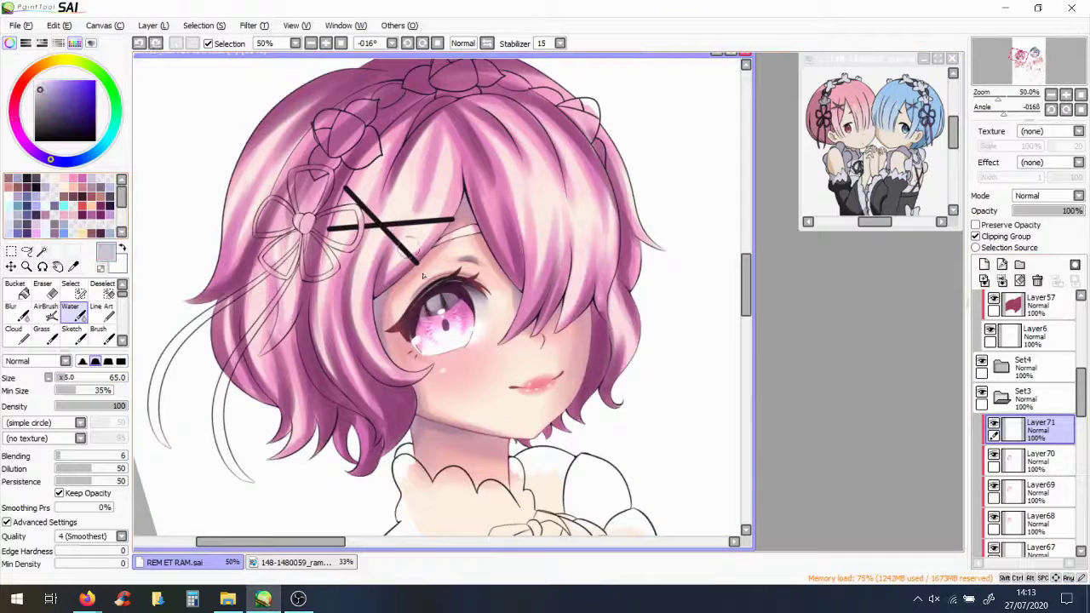
drag(596, 306, 588, 409)
drag(630, 200, 617, 298)
drag(273, 123, 364, 73)
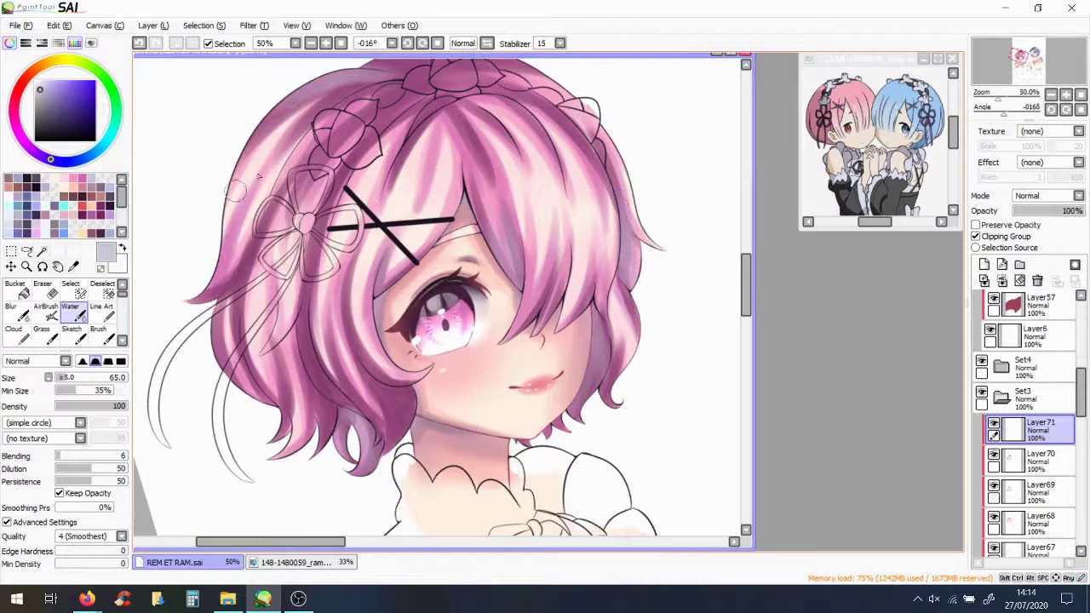
scroll(370, 289, down, 1)
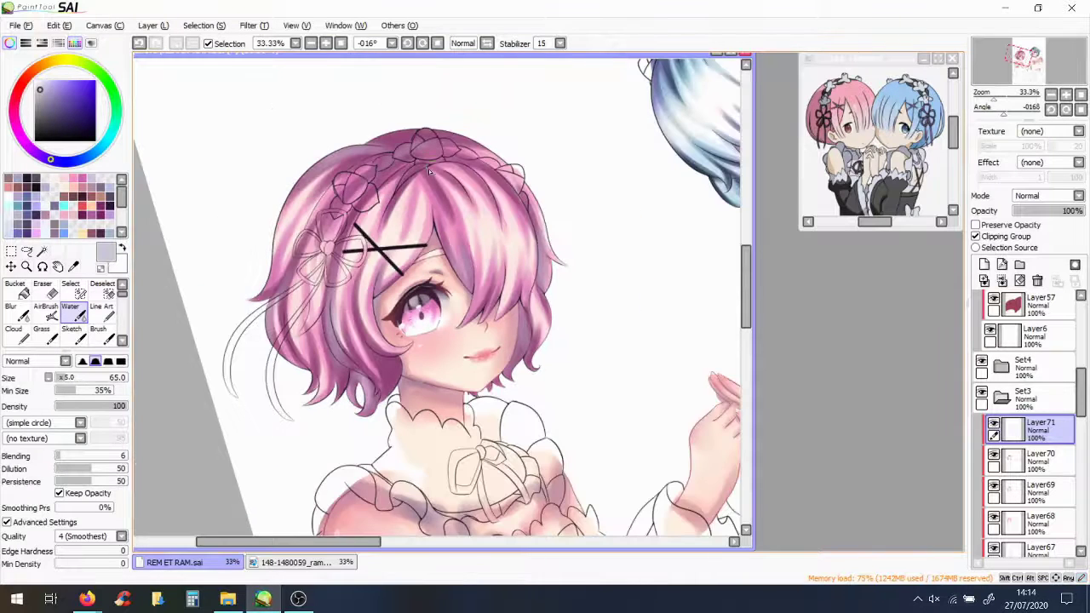
Add an Overlay layer, airbrush cream light over the pink hair at 500 px and lower the layer's opacity to 56%
scroll(416, 173, down, 1)
key(v)
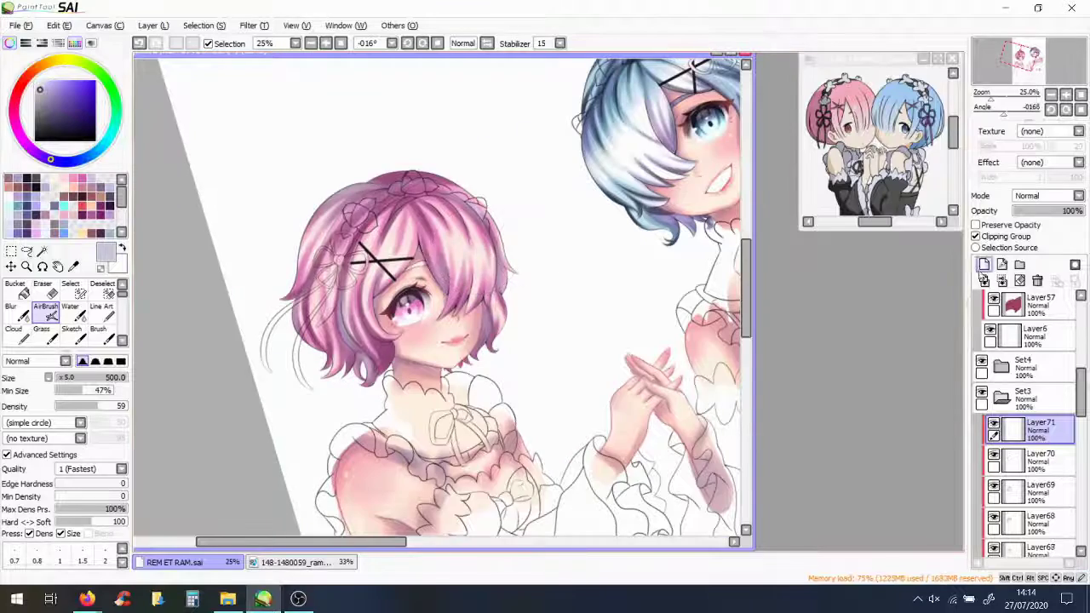
click(983, 264)
click(1047, 195)
click(1030, 232)
mouse_move(307, 247)
mouse_down()
mouse_move(502, 255)
mouse_move(562, 179)
mouse_up()
drag(1064, 211, 1052, 211)
Add another clipped layer and airbrush red over the pink fringe and the locks framing the face
click(984, 264)
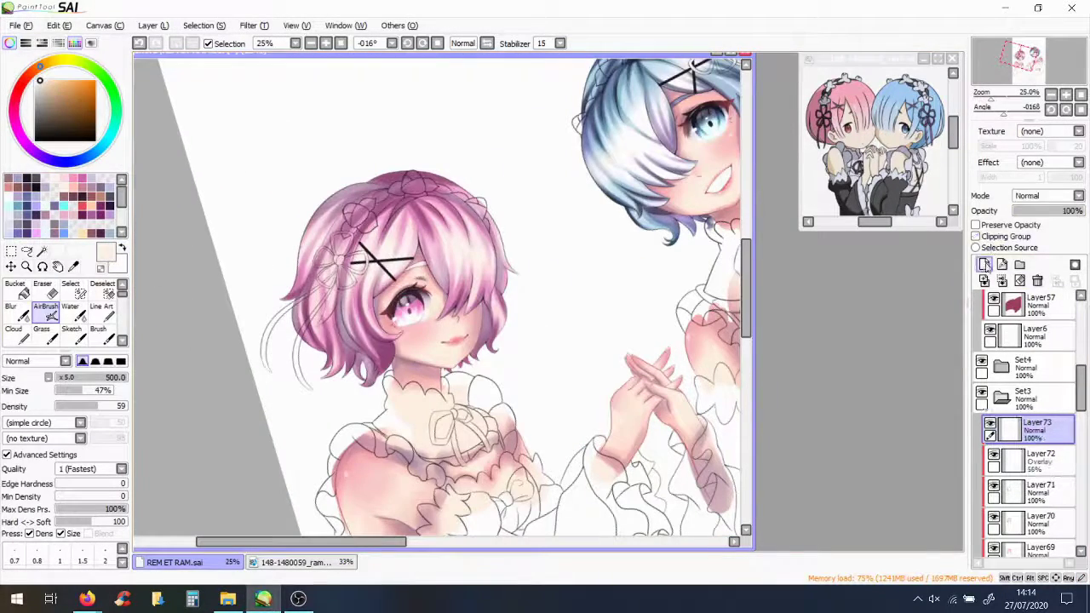
click(20, 87)
click(72, 86)
drag(426, 247, 481, 341)
Set the red layer to Luminosity mode at 24% opacity and compare the hair with the layer hidden and shown
click(1068, 196)
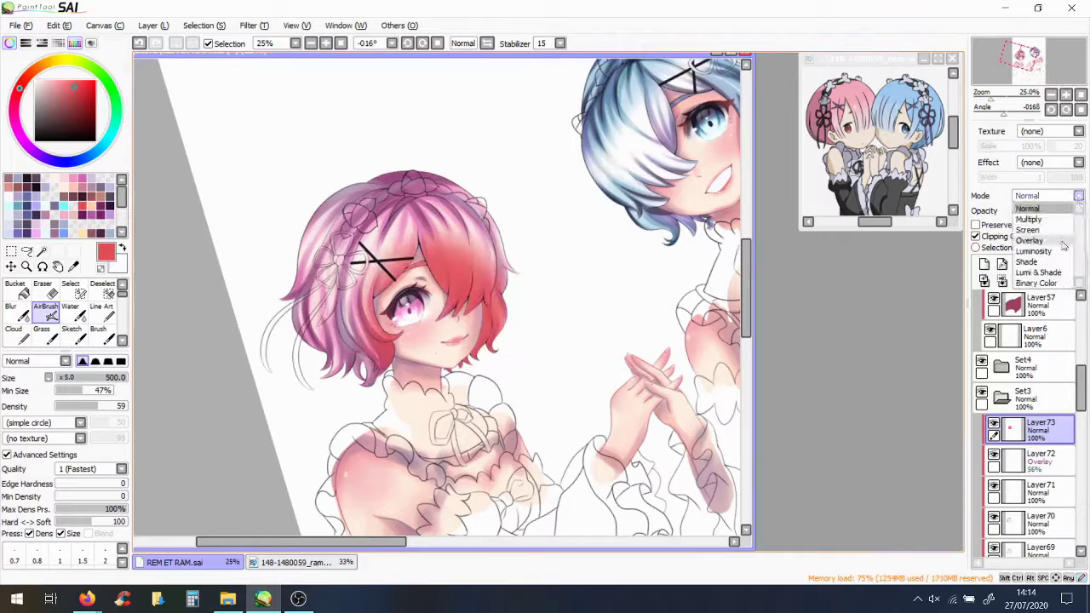
click(1033, 251)
drag(1068, 211, 1037, 213)
key(ctrl+minus)
key(ctrl+plus)
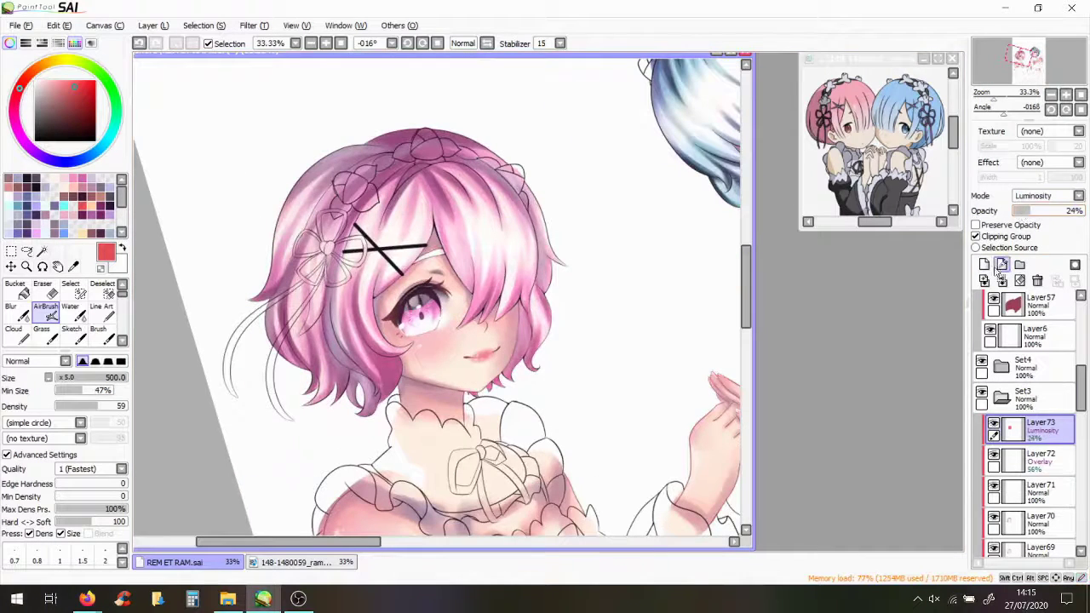
click(993, 423)
click(993, 423)
key(ctrl+minus)
key(ctrl+minus)
Add a clipped layer above the blue hair's line art and recolour the lines dark blue with a 500 px Brush
scroll(1084, 362, up, 3)
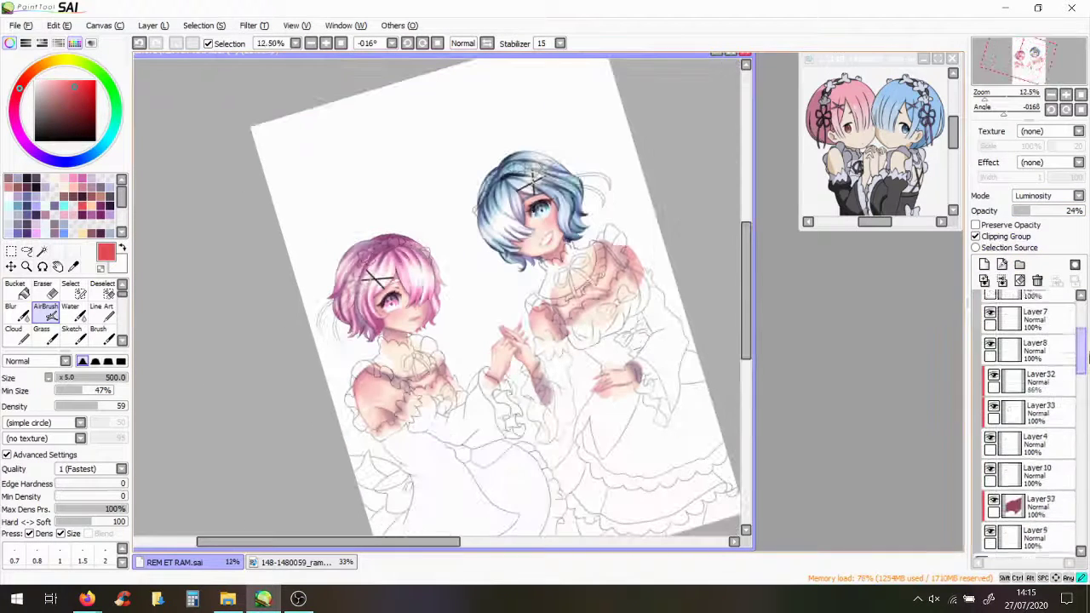
drag(1022, 397, 1020, 496)
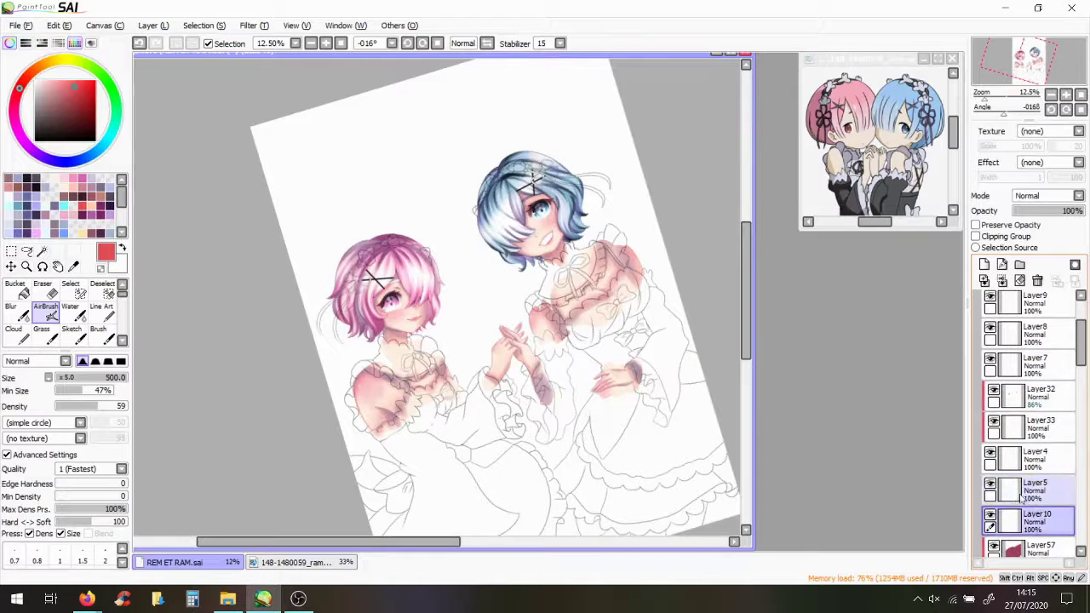
click(984, 264)
click(975, 236)
scroll(366, 298, up, 2)
click(98, 336)
drag(648, 145, 394, 290)
scroll(470, 345, up, 1)
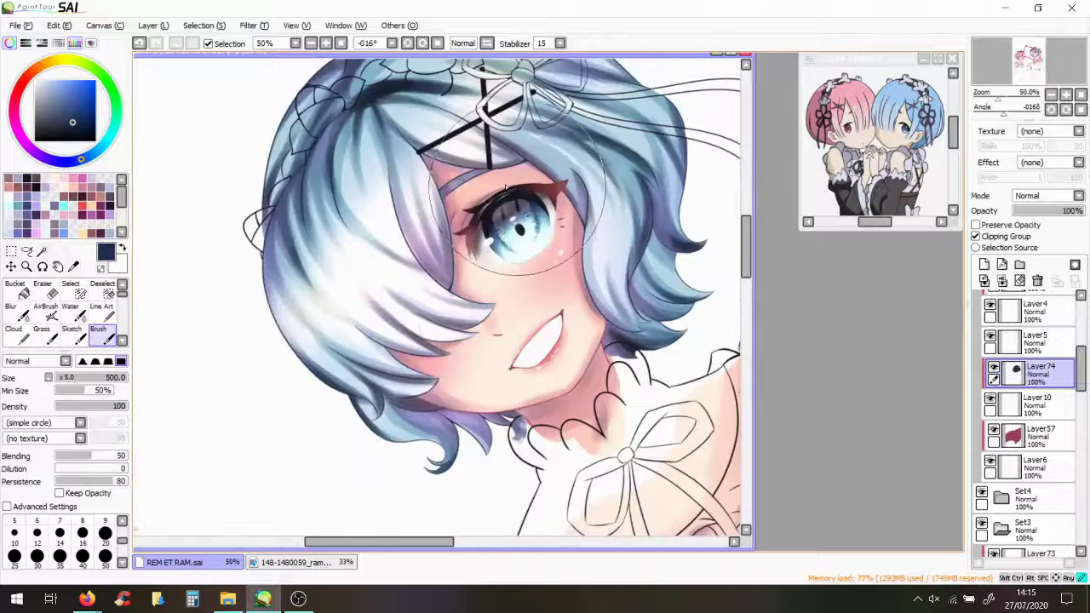
Sample other blues from the hair and refine the colour of the blue hair's line art
alt+click(583, 250)
scroll(372, 298, down, 3)
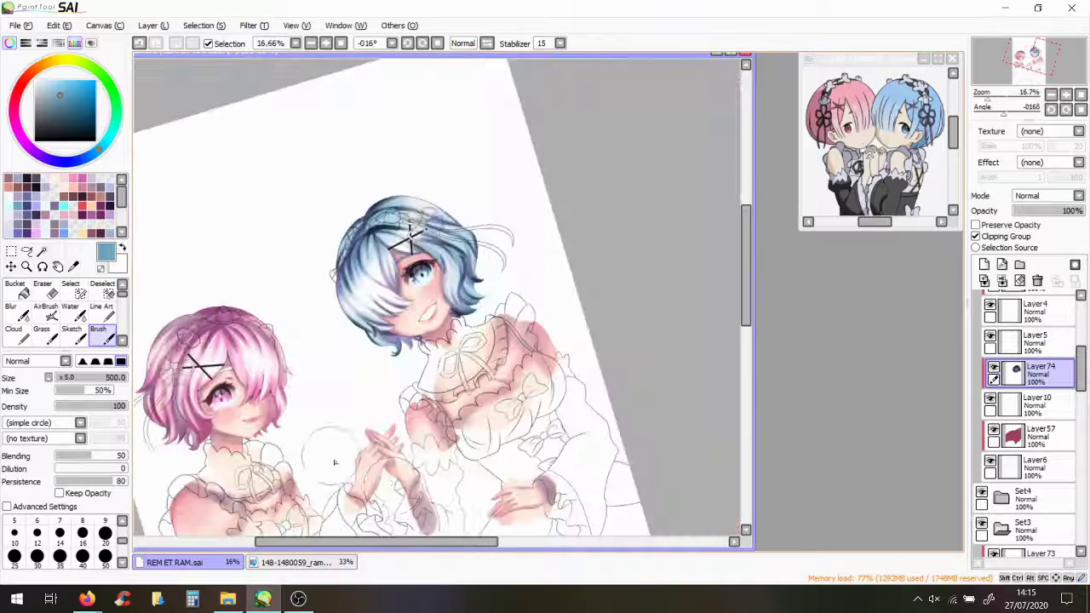
alt+click(354, 281)
scroll(502, 352, up, 2)
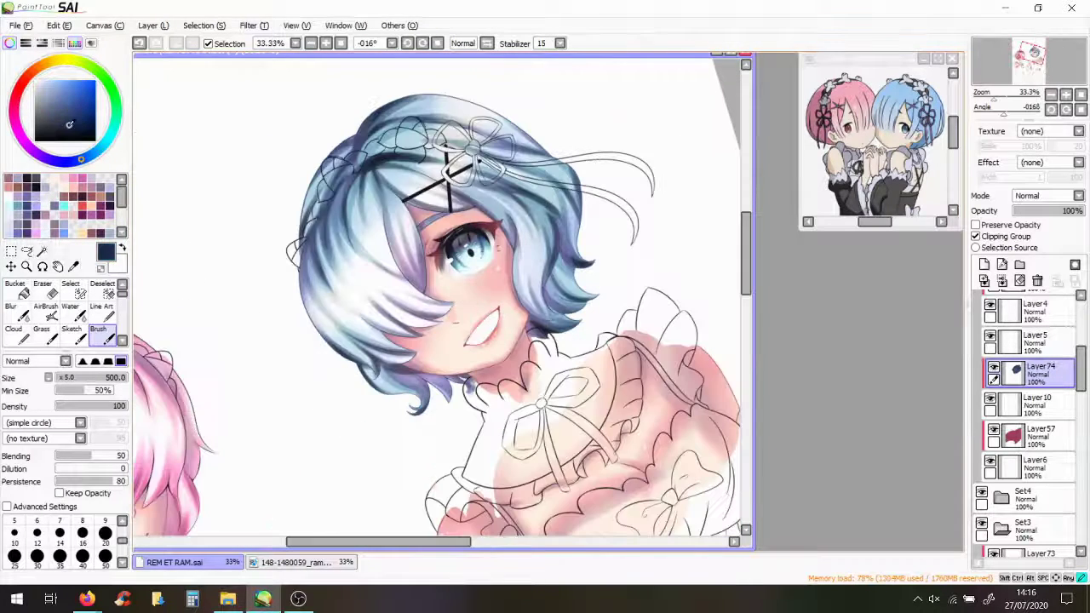
scroll(515, 378, down, 1)
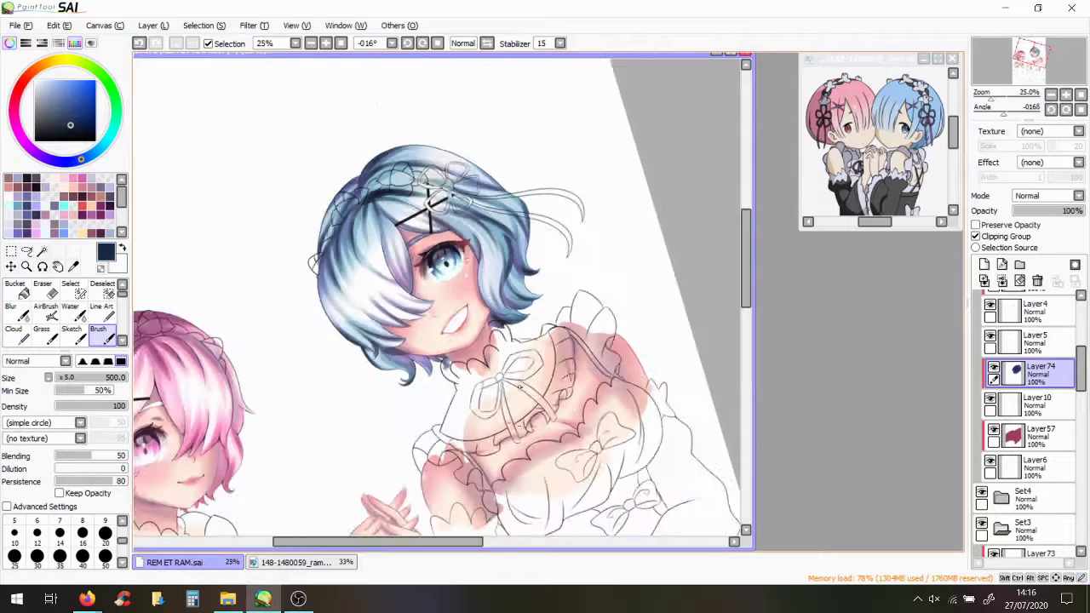
alt+click(439, 154)
Add a clipped layer above the pink hair's line art and recolour the lines dark magenta
scroll(457, 511, down, 2)
key(ctrl+shift+n)
alt+click(303, 330)
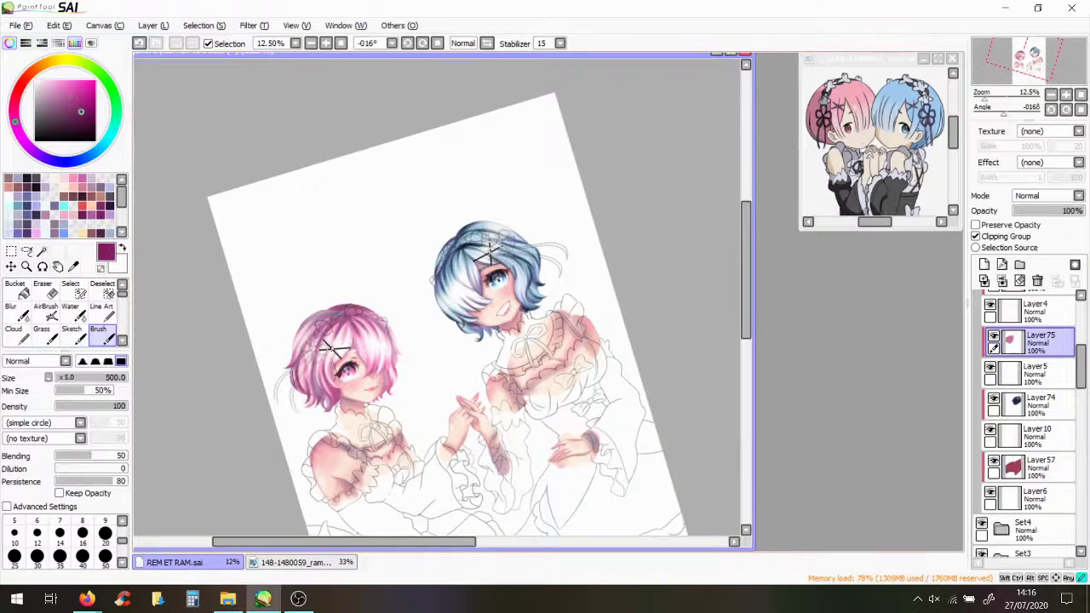
scroll(458, 346, up, 3)
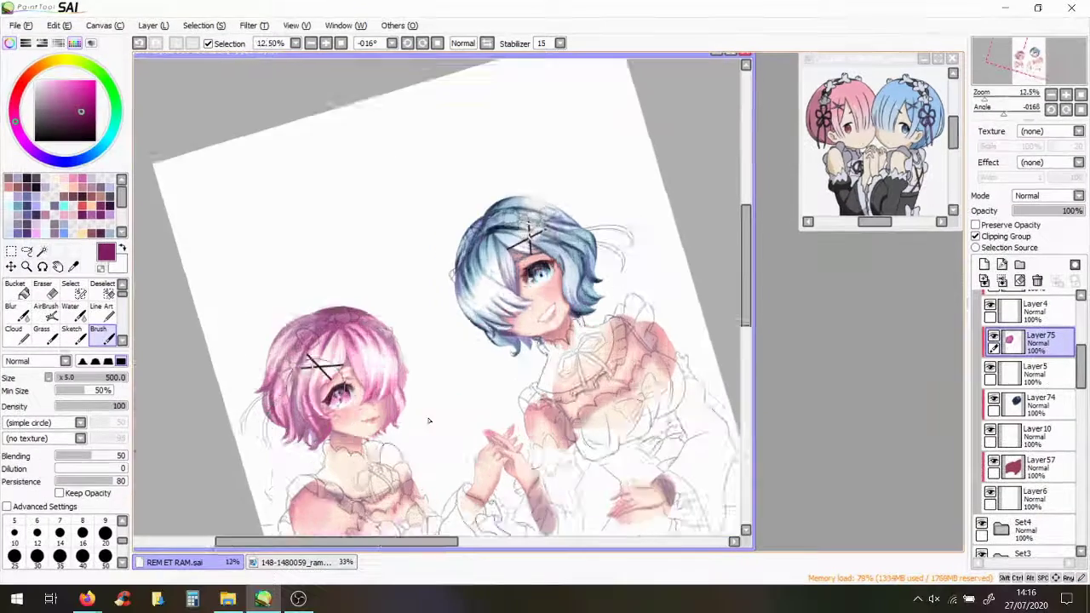
Add an unclipped layer above the pink hair's shading and fill the strand across the forehead with light pink Line Art strokes
scroll(1026, 426, down, 3)
key(ctrl+shift+n)
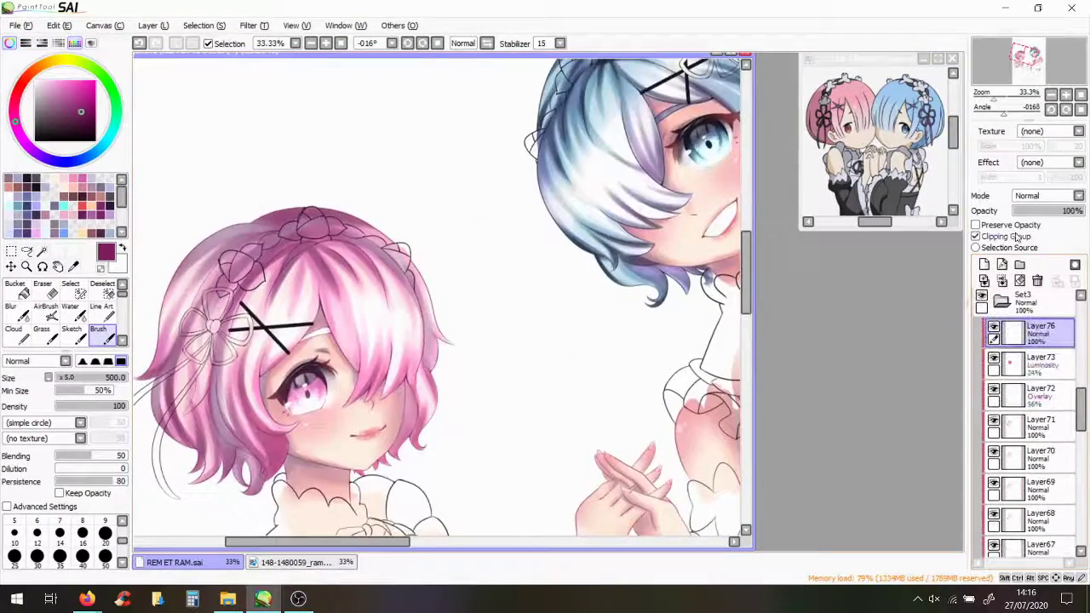
scroll(161, 298, up, 2)
click(101, 310)
scroll(193, 285, up, 3)
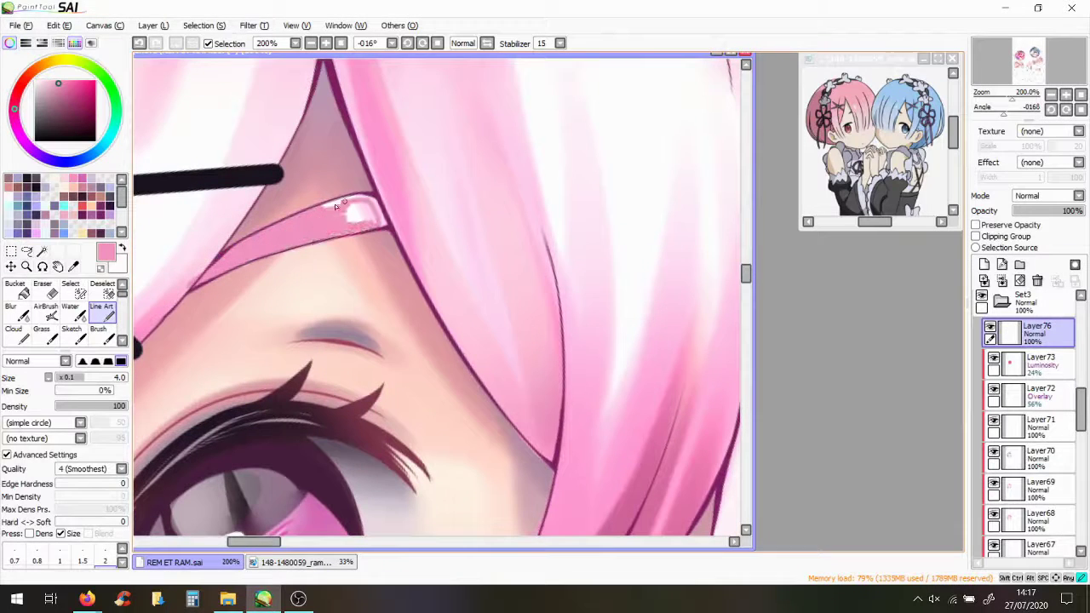
key(e)
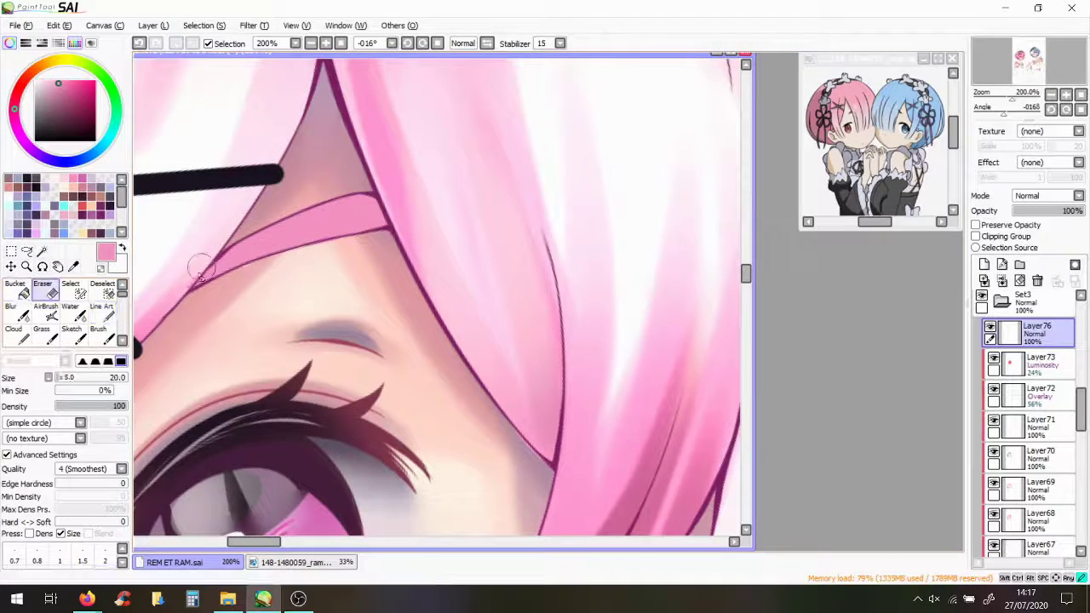
Add a clipped layer over the pink forehead strand and shade it darker with a 65 px Water brush
key(ctrl+shift+n)
key(a)
key(w)
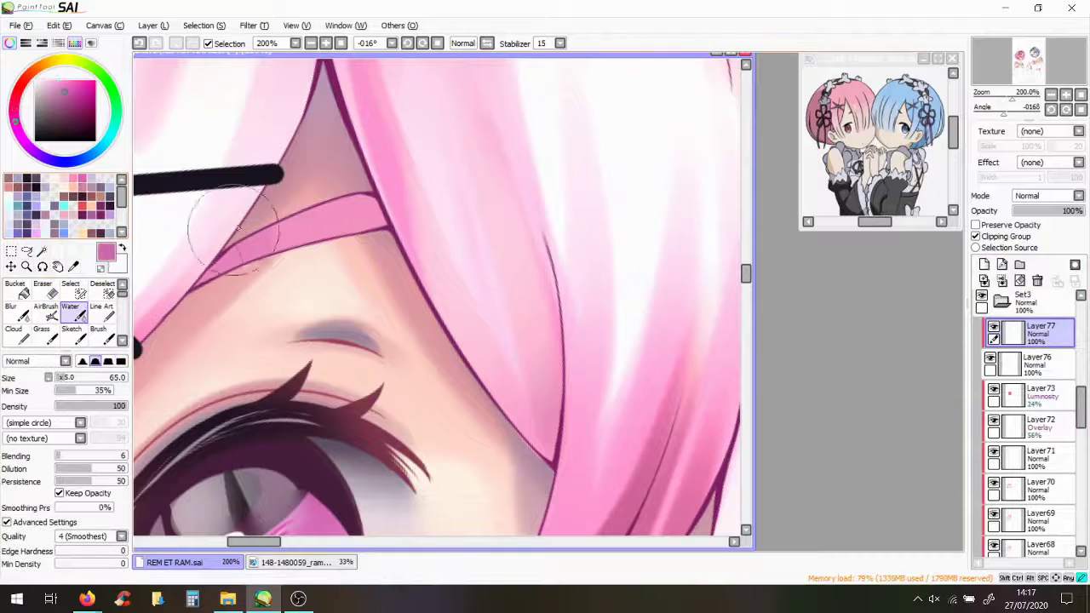
scroll(346, 300, down, 7)
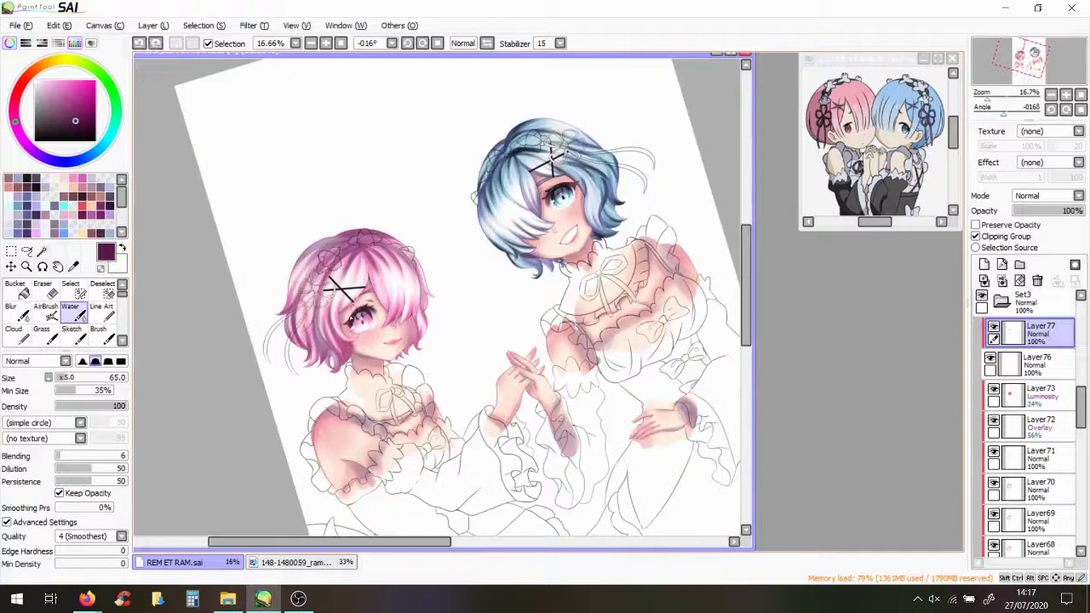
Add a layer above the Set1 folder and draw thin light pink stray hairs beside the pink fringe with the Line Art brush
scroll(351, 184, down, 3)
scroll(484, 297, up, 1)
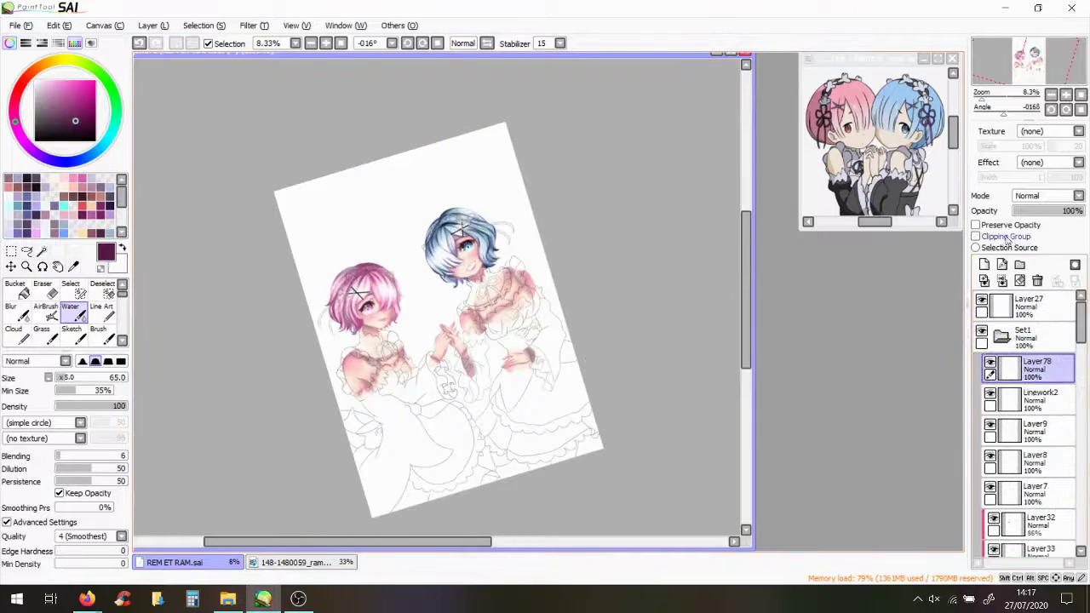
drag(1030, 366, 1030, 327)
alt+click(366, 281)
click(101, 311)
scroll(294, 373, up, 2)
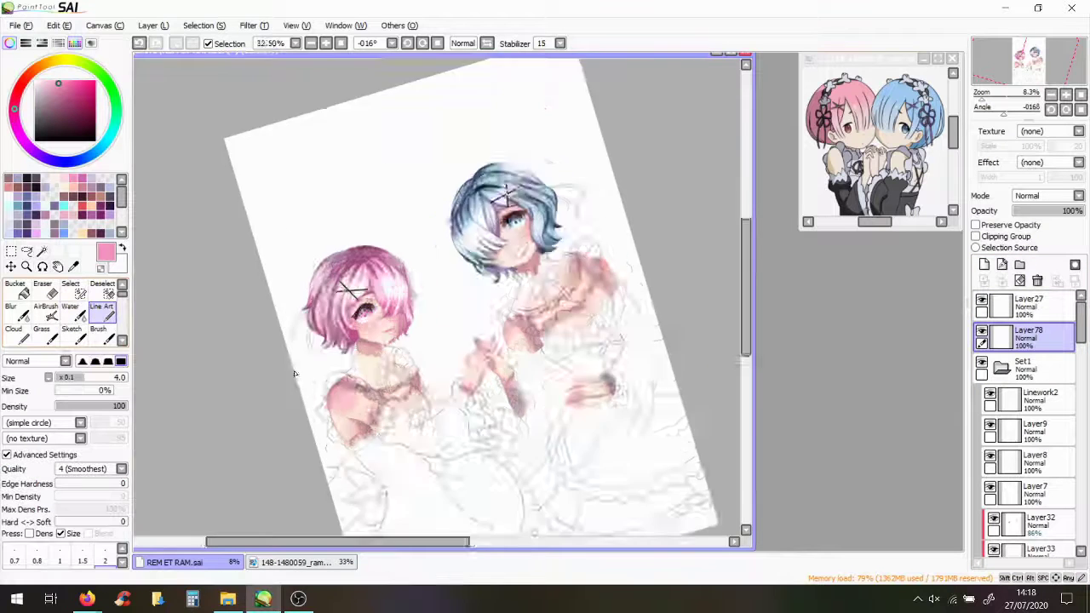
scroll(375, 264, up, 3)
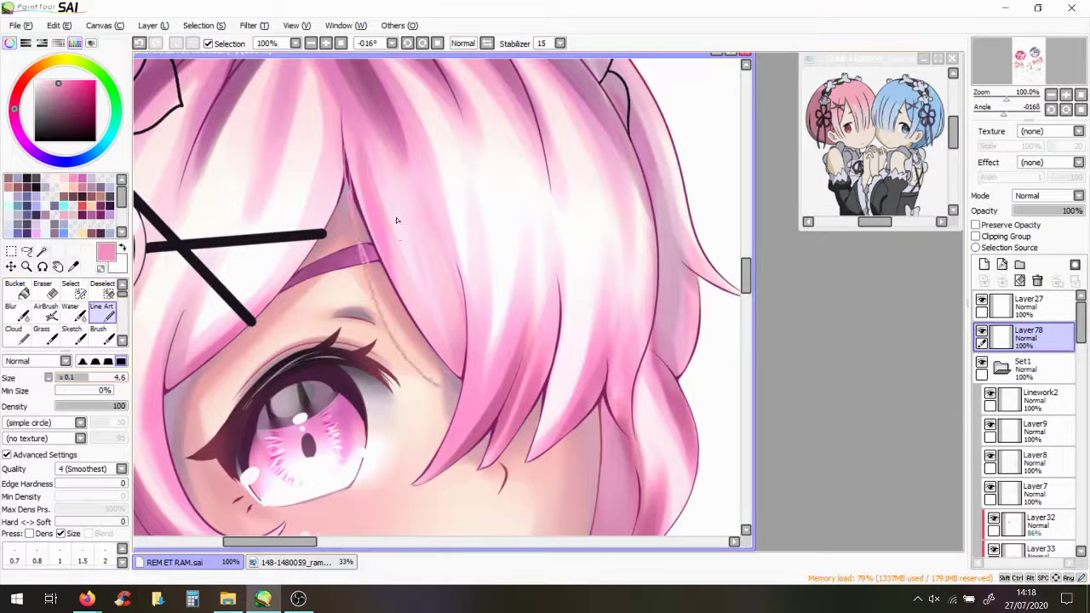
key(e)
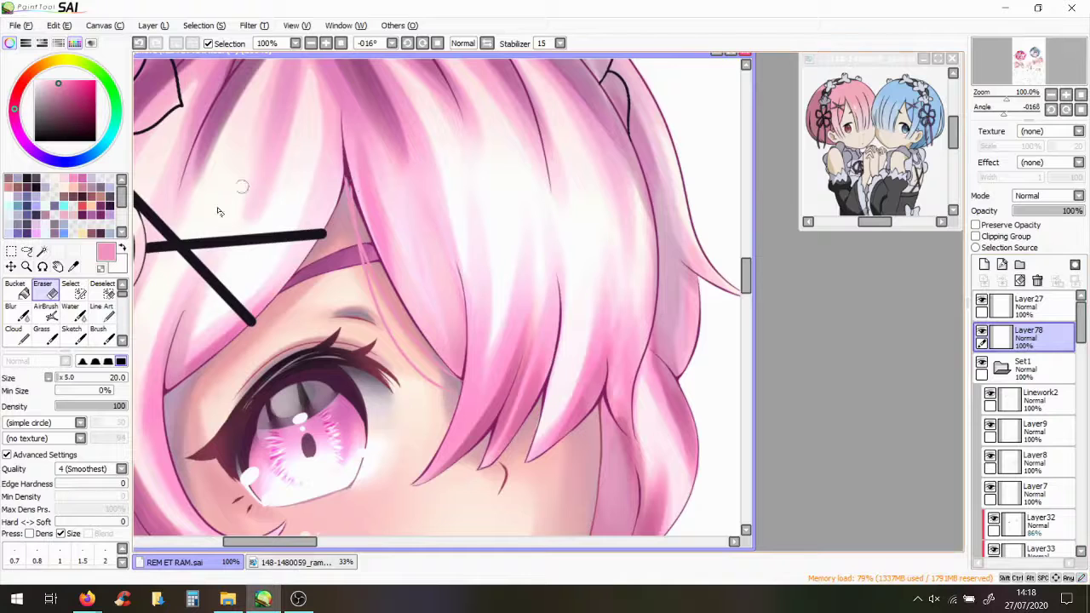
Undo the last stroke and draw thicker stray pink hairs over the fringe and cheek with a 7.2 px Line Art brush
key(e)
click(140, 43)
key(e)
key(e)
key(minus)
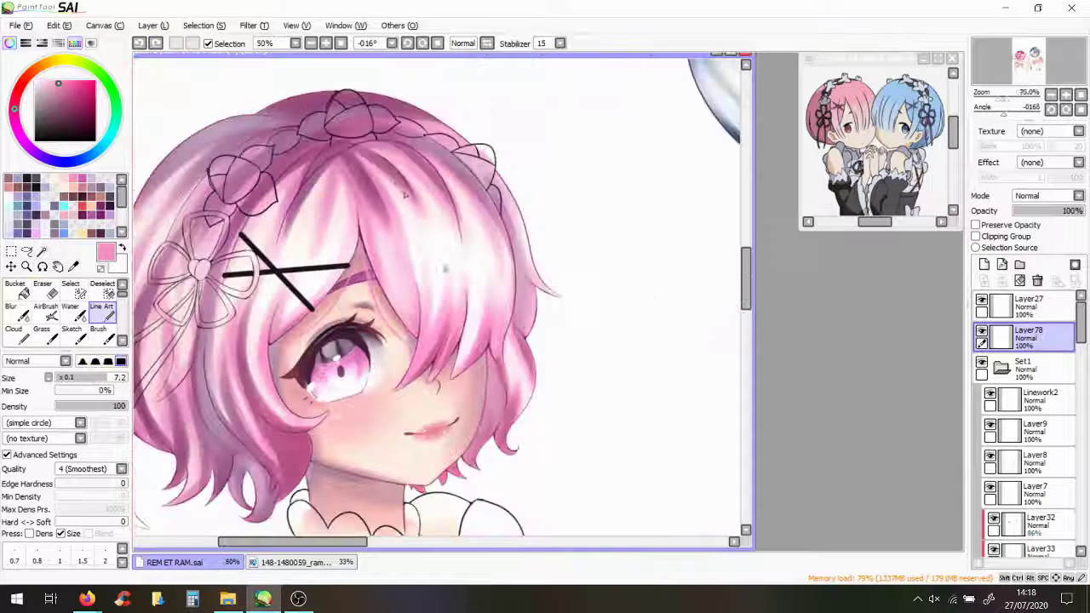
scroll(428, 378, up, 2)
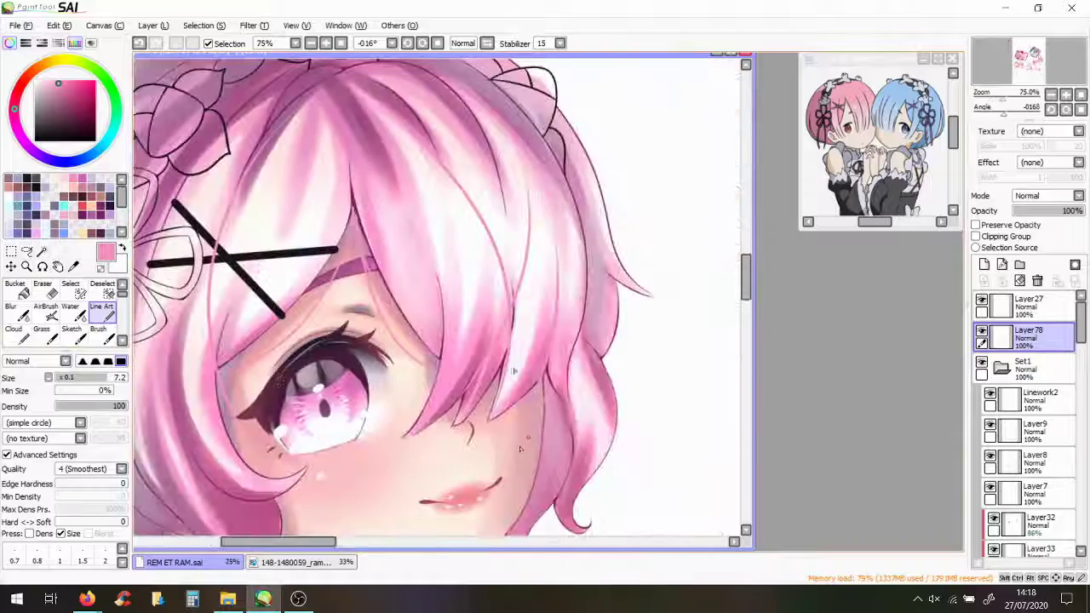
scroll(600, 104, down, 3)
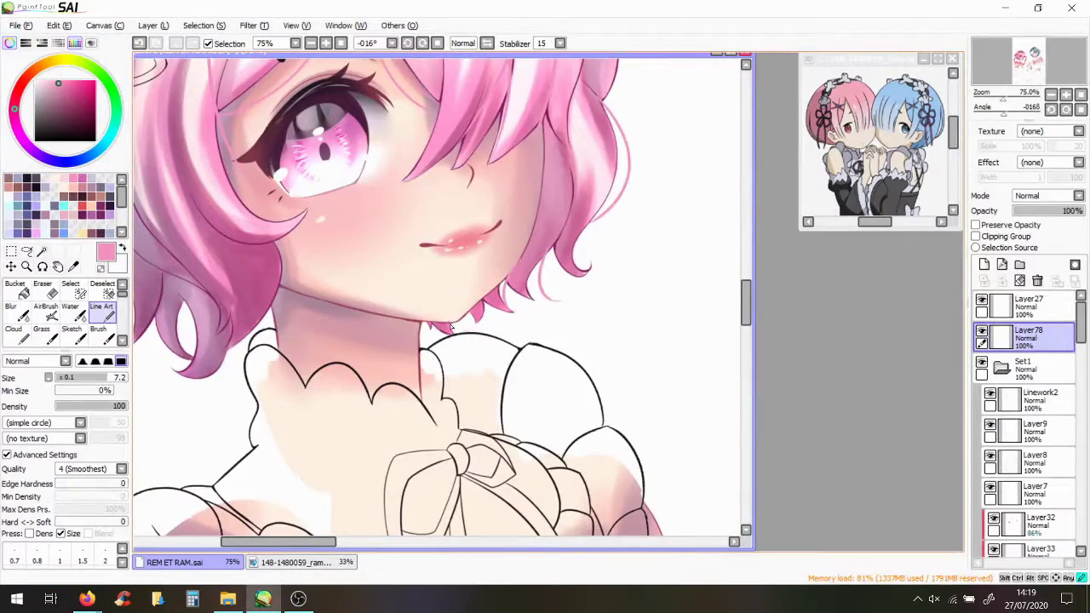
Draw more light pink stray hairs around the tips, back and crown of the pink hair
scroll(457, 317, up, 1)
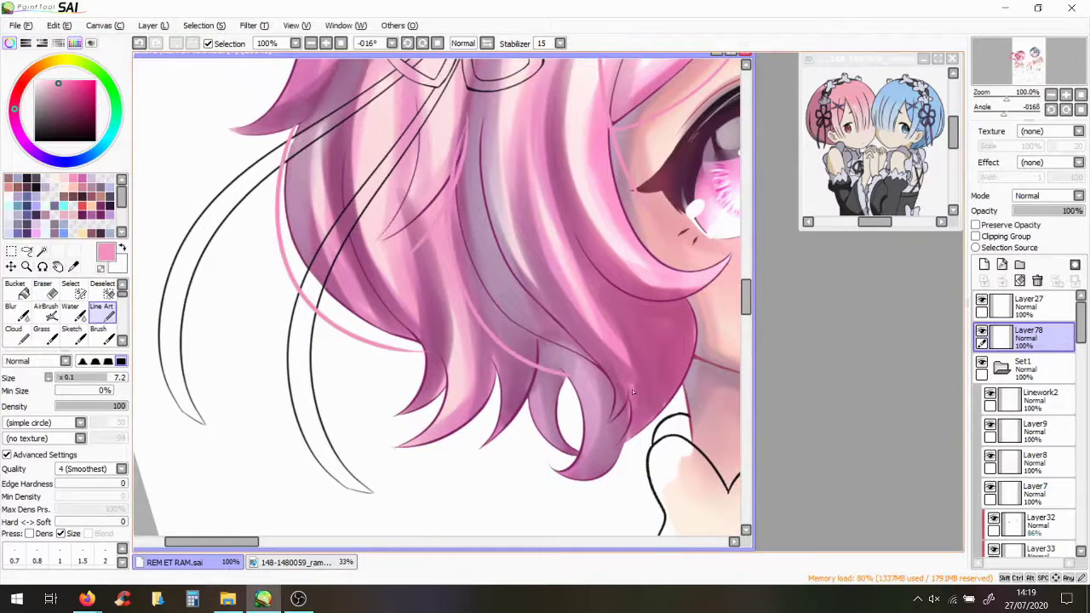
scroll(633, 391, down, 1)
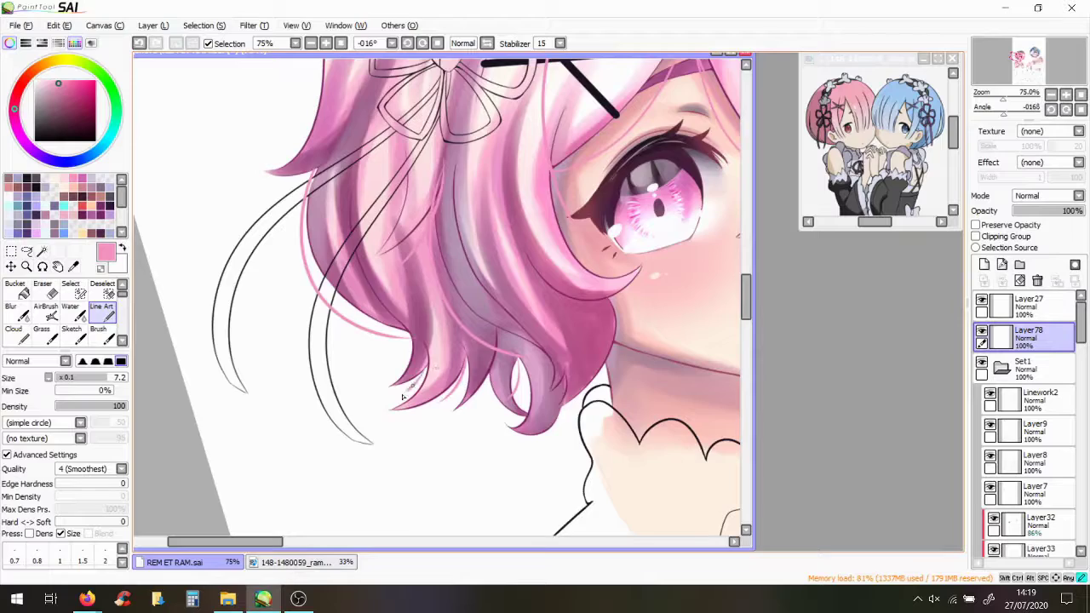
scroll(403, 397, down, 1)
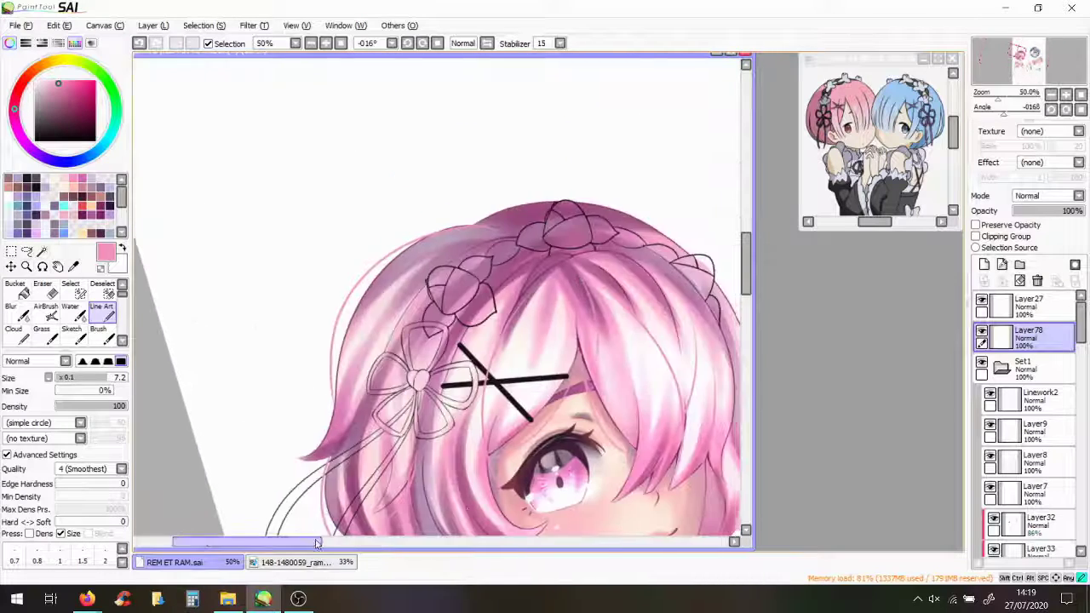
scroll(536, 387, up, 1)
scroll(536, 386, up, 1)
scroll(428, 270, down, 1)
scroll(502, 457, down, 2)
Add a layer above the pink stray hairs and draw thin white stray hairs over the blue fringe and around the eye
click(984, 264)
right_click(290, 147)
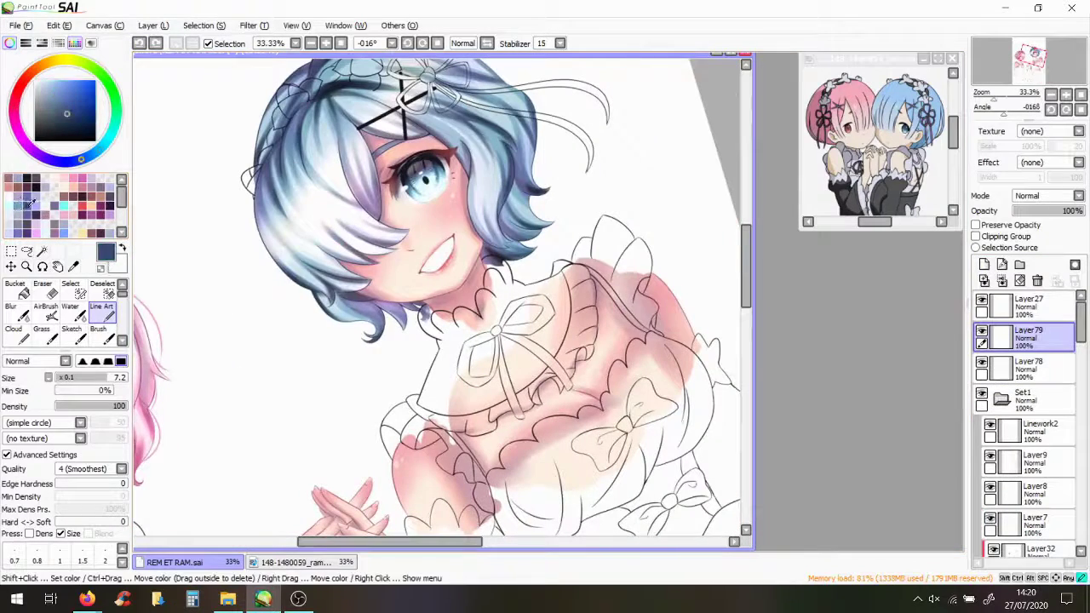
right_click(305, 102)
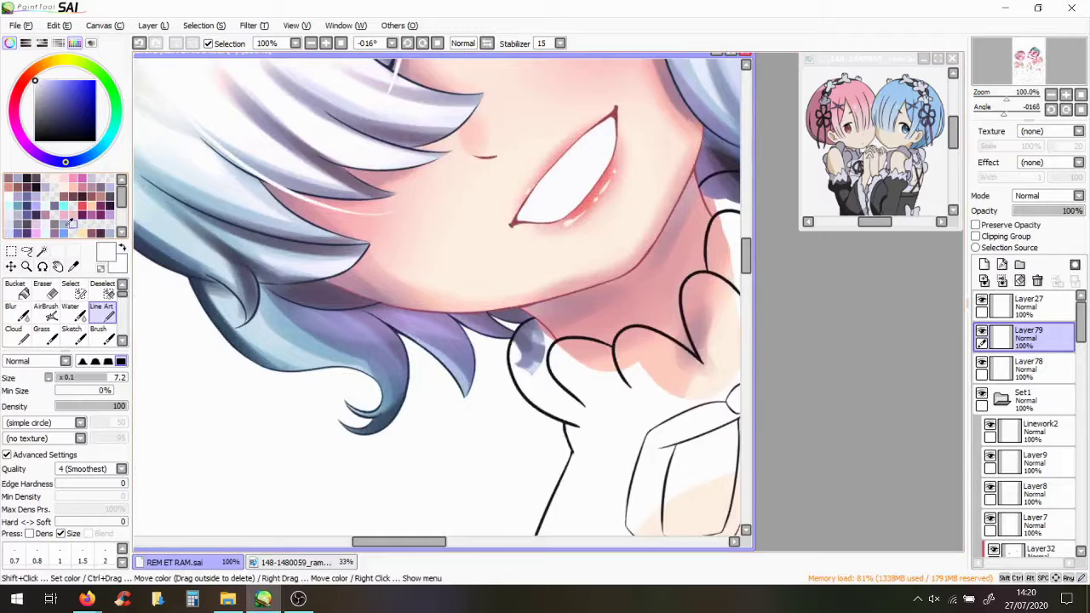
scroll(353, 126, up, 3)
drag(477, 119, 634, 239)
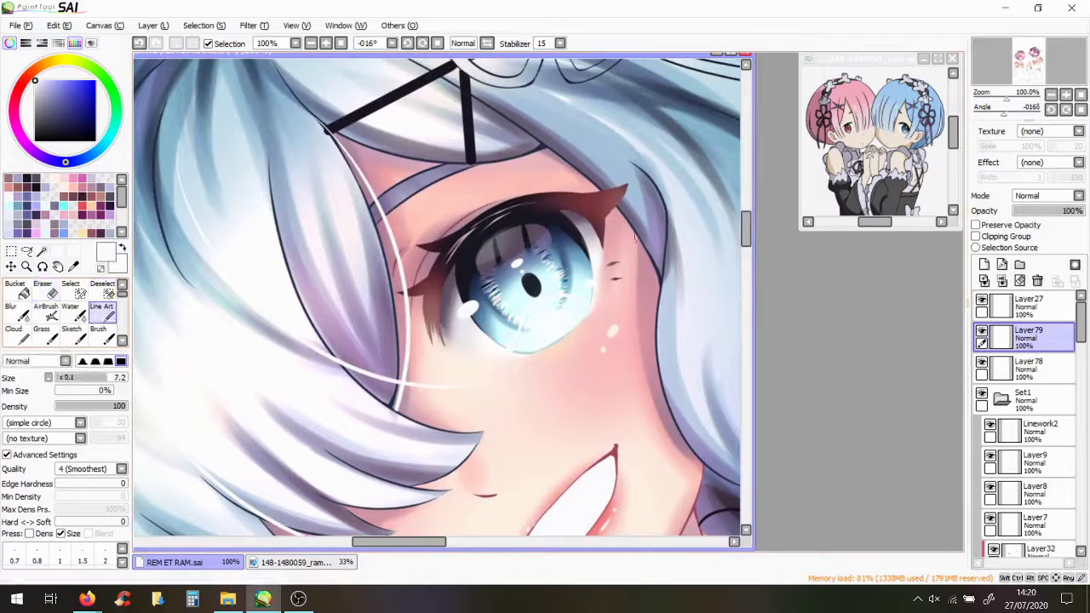
Clean up the white stray hairs and add more along the cheek, fringe and forehead of the blue-haired character
scroll(553, 173, down, 3)
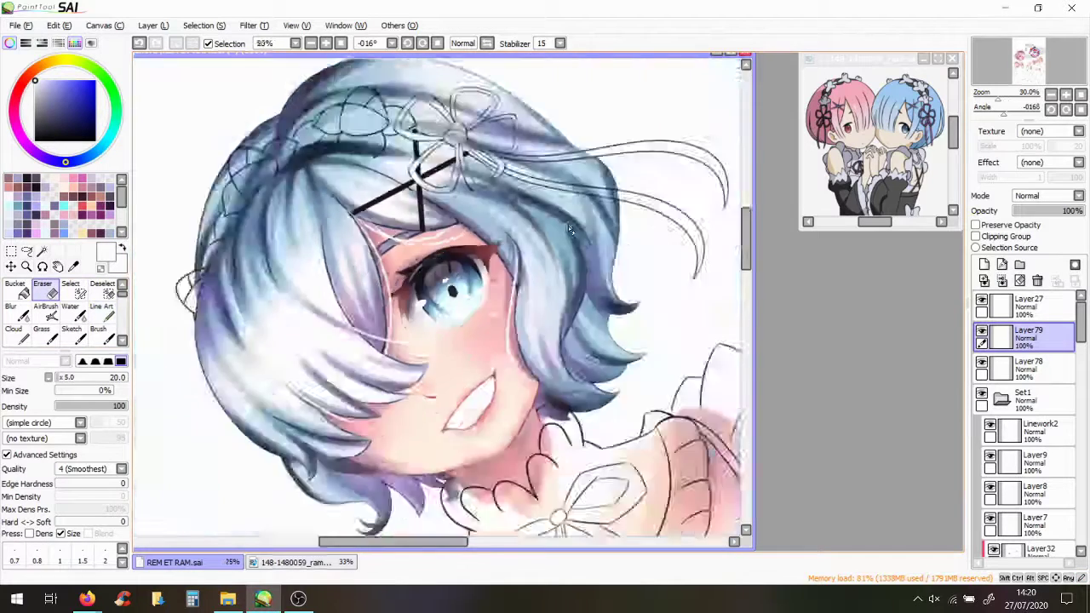
scroll(139, 78, up, 2)
key(ctrl+z)
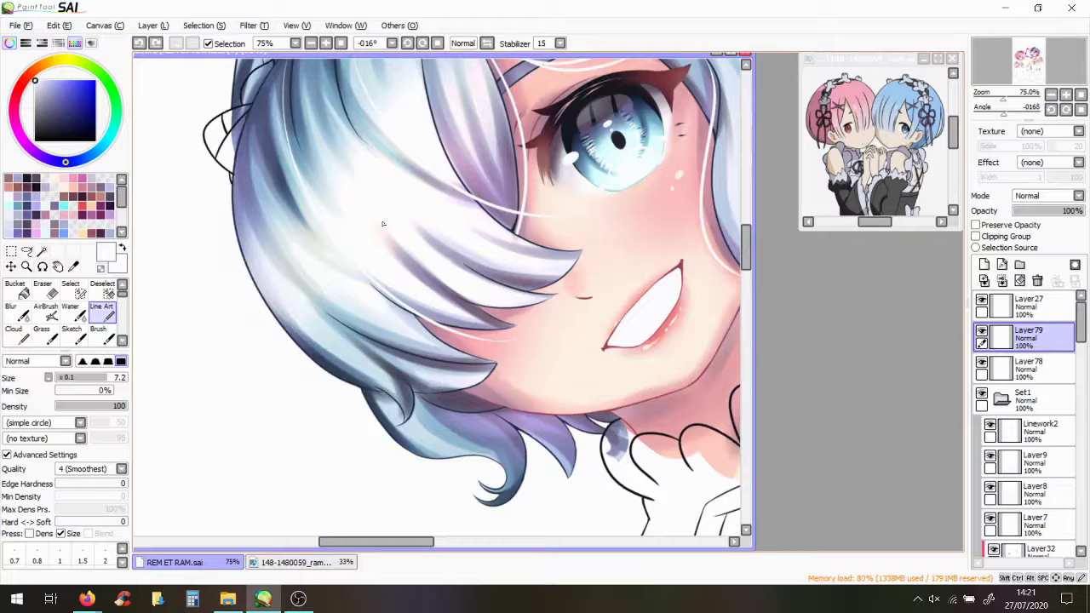
scroll(265, 81, down, 1)
scroll(204, 201, up, 2)
alt+click(204, 201)
alt+click(204, 201)
alt+click(205, 201)
scroll(683, 321, down, 2)
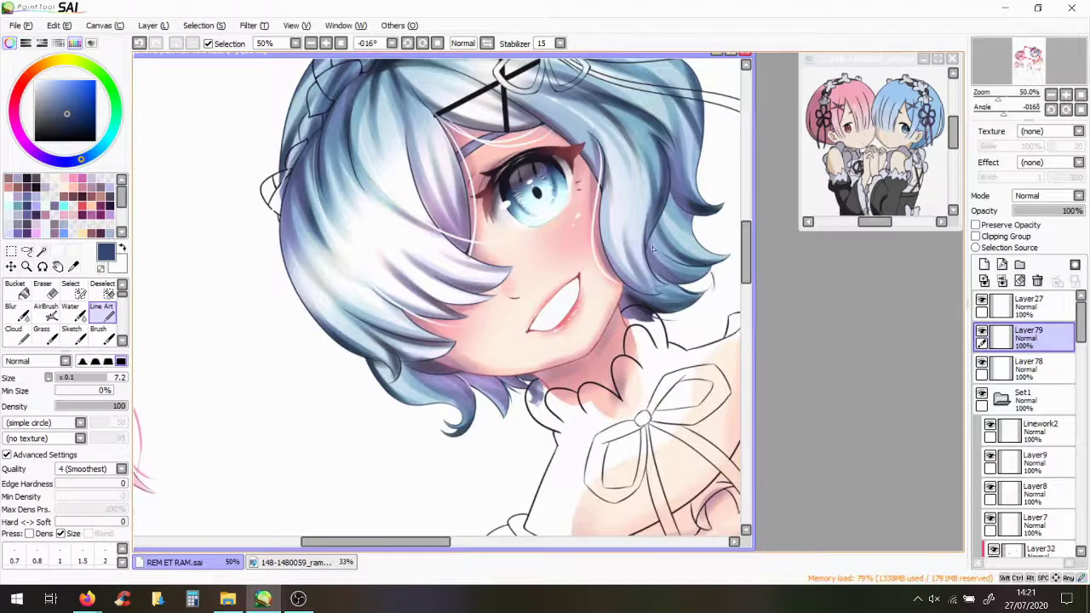
Sample a light cyan and draw fine stray hairs around the crown, side and back of the blue hair
drag(728, 236, 594, 409)
alt+click(431, 159)
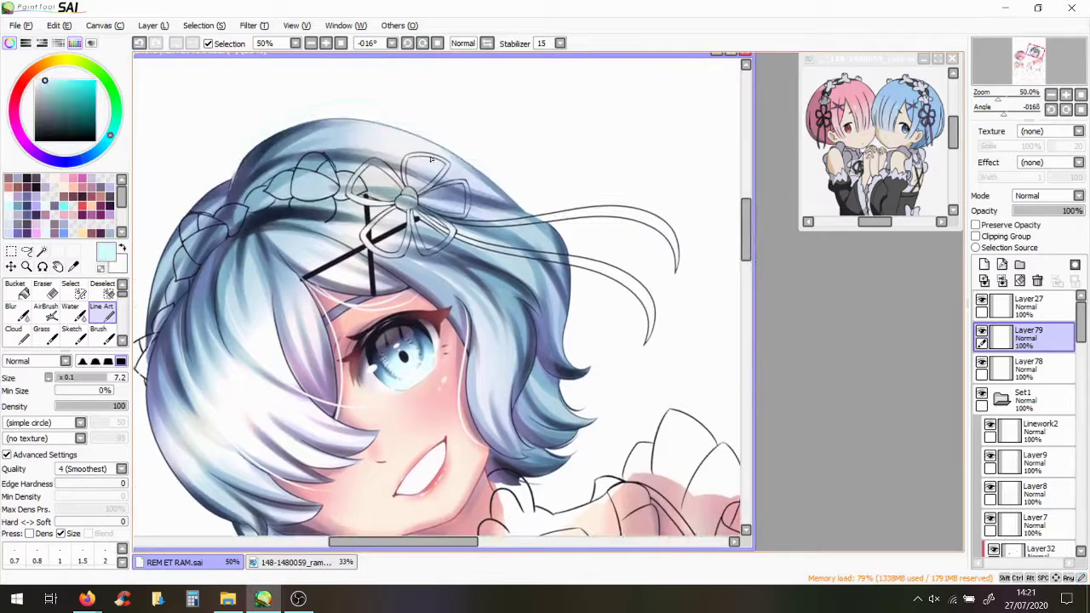
scroll(635, 243, up, 2)
key(e)
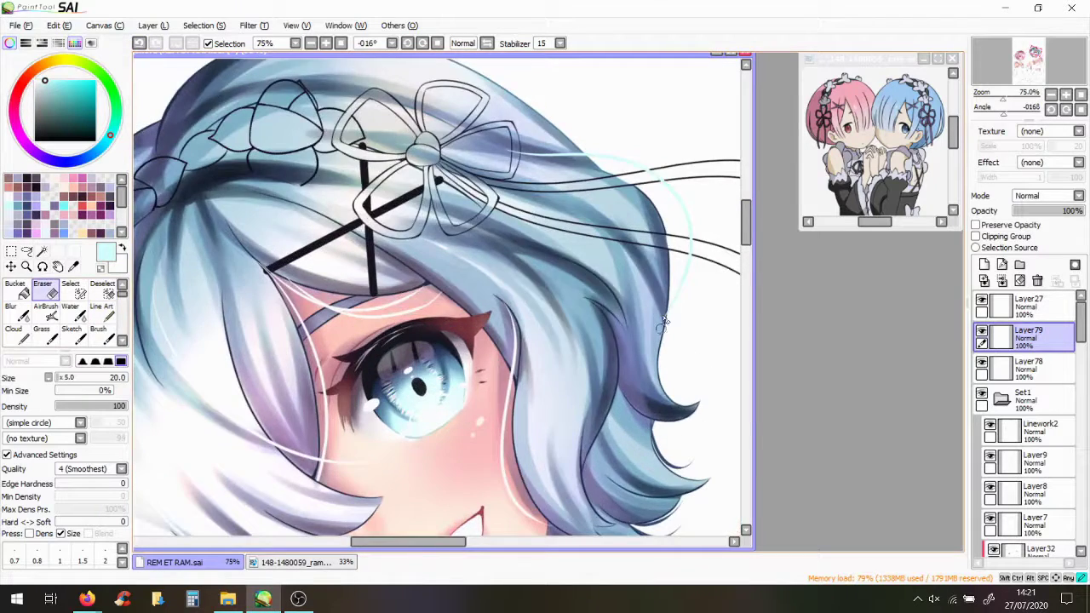
scroll(374, 308, down, 3)
scroll(375, 308, up, 1)
key(e)
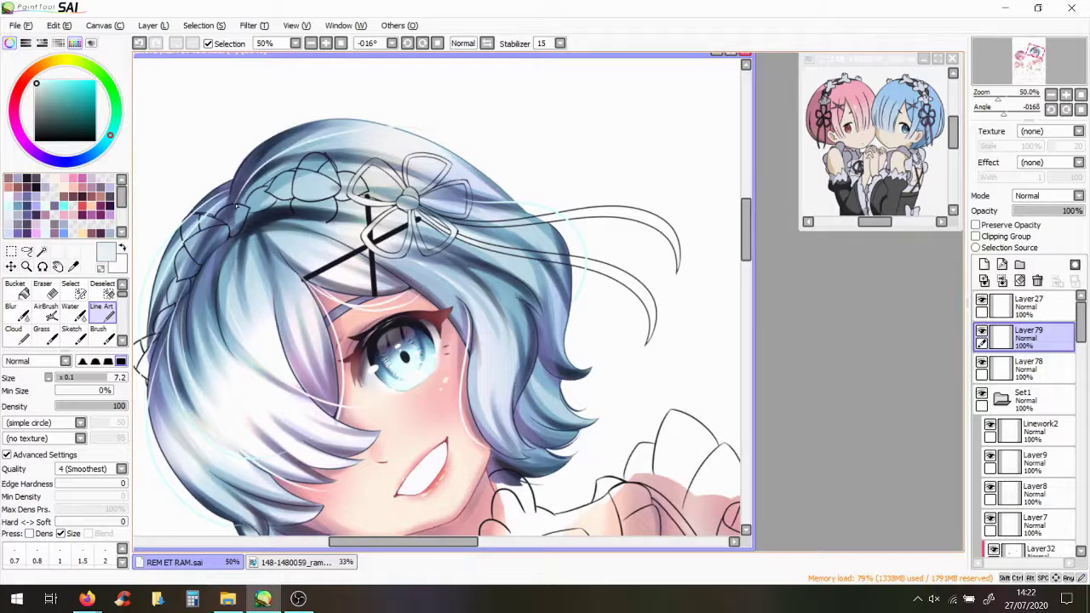
Add a clipped layer to the pink hair, airbrush dark purple over the crown and set the layer's opacity to 43%
scroll(236, 207, down, 5)
scroll(236, 207, up, 2)
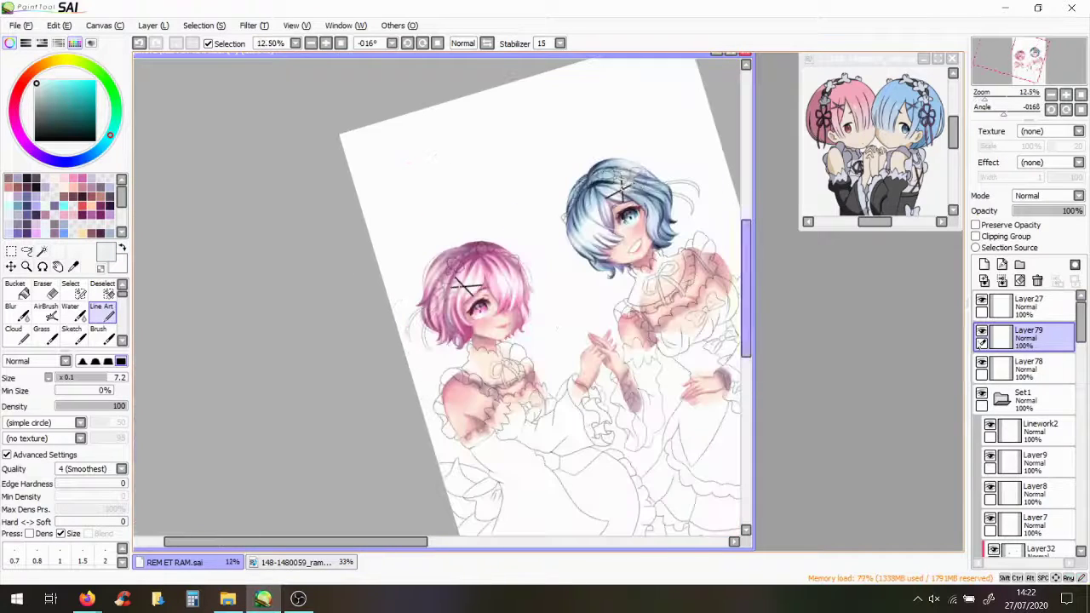
scroll(1026, 426, down, 5)
click(1039, 403)
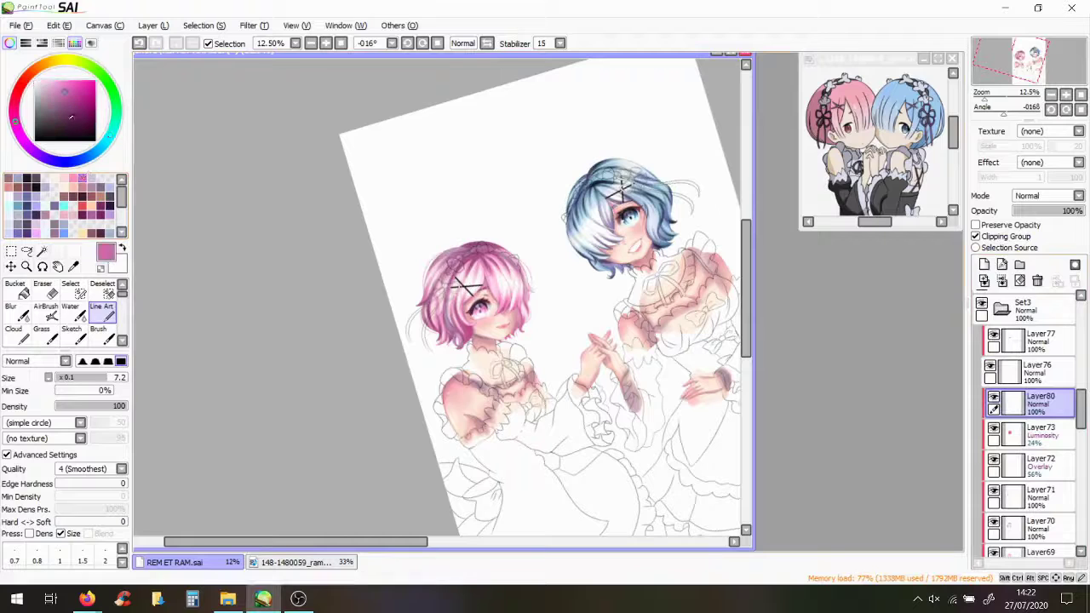
key(v)
drag(451, 234, 503, 273)
drag(1083, 211, 1049, 213)
Add a clipped layer to the blue hair, airbrush dark navy over the crown and set the layer's opacity to 33%
ctrl+shift+click(428, 321)
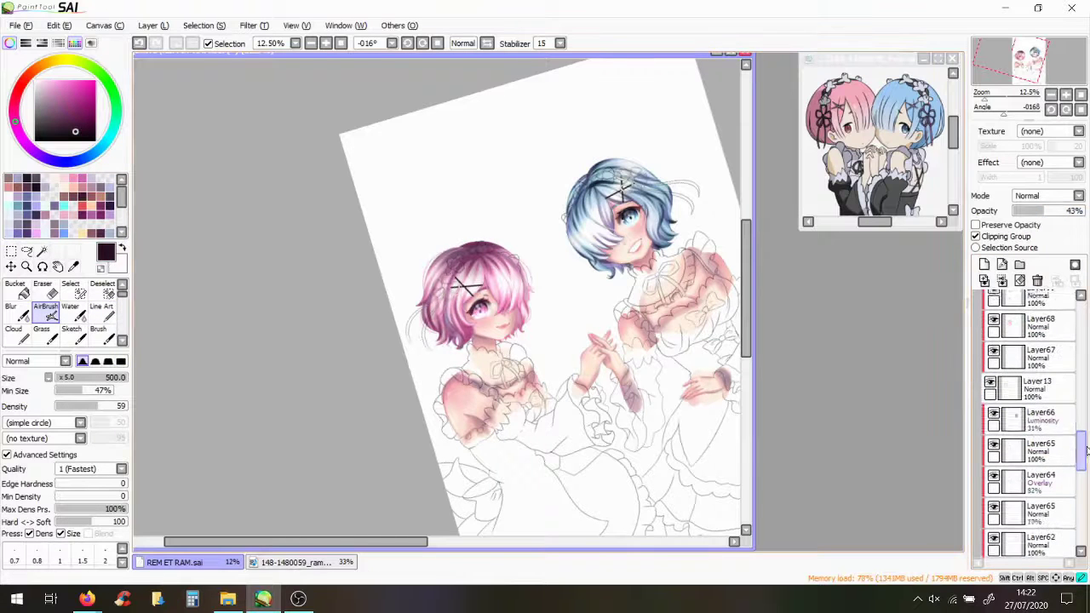
click(74, 130)
drag(579, 170, 668, 236)
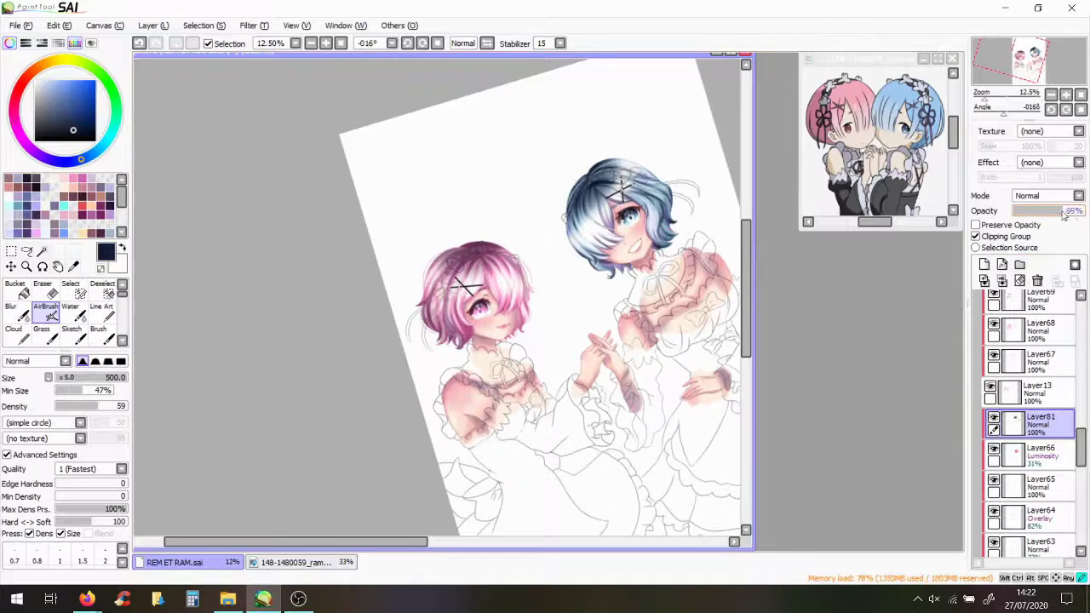
drag(1073, 213, 1037, 213)
scroll(466, 497, down, 2)
drag(357, 541, 473, 541)
drag(1081, 447, 1086, 385)
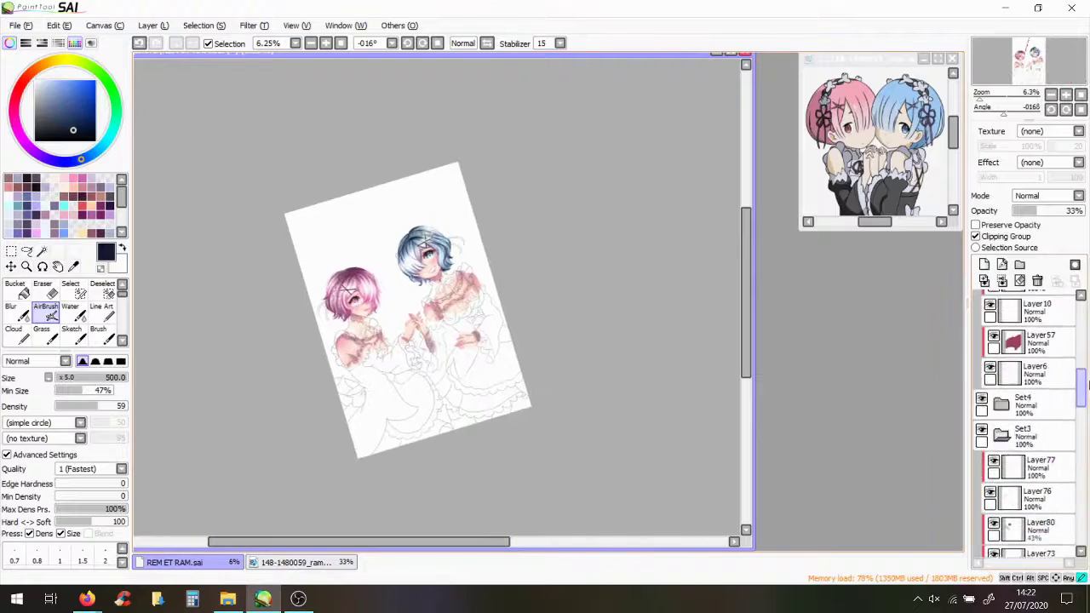
On a clipped layer above the purple dress colour, undo the first shading strokes and repaint the sleeve fold shadow in dark indigo
click(984, 264)
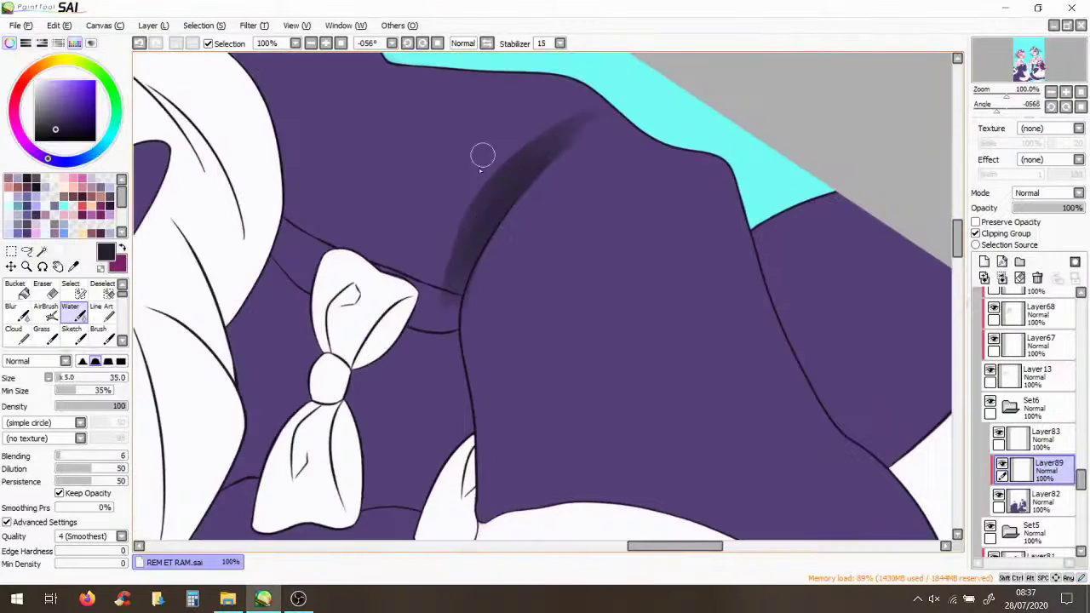
key(ctrl+z)
key(ctrl+z)
key(ctrl+z)
drag(544, 155, 458, 283)
drag(493, 173, 580, 130)
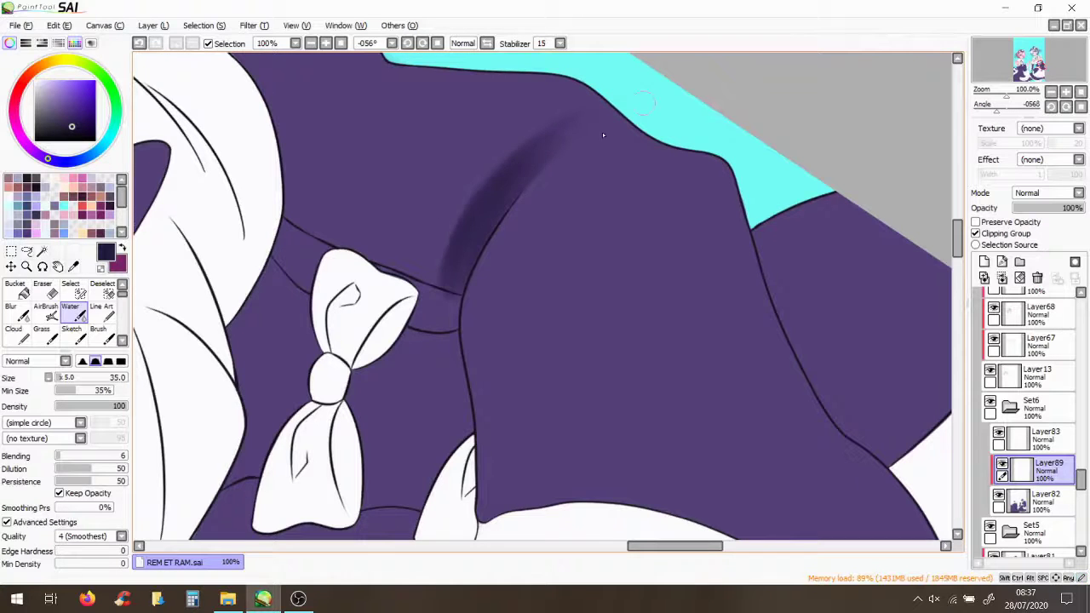
Rotate the canvas to -33°, darken the dress around the shoulder and sharpen the fold's edge with a 10 px Eraser
click(1065, 107)
mouse_move(499, 256)
mouse_down()
mouse_move(567, 243)
mouse_move(701, 320)
mouse_move(686, 240)
mouse_up()
key(e)
drag(559, 333, 716, 233)
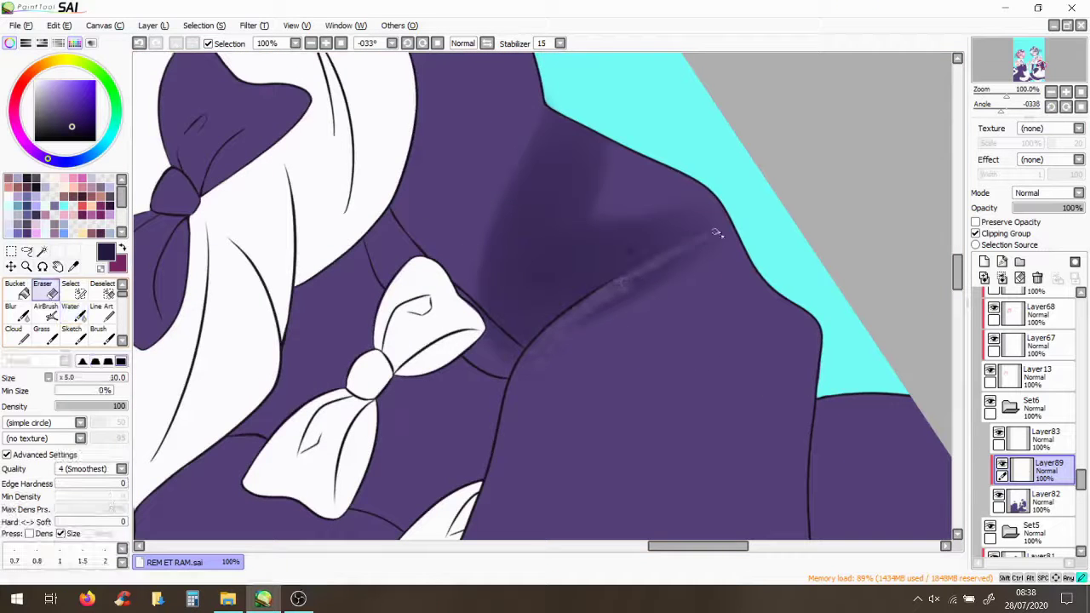
Paint broad dark indigo shadows over the shoulder and sleeve with a large Water brush
scroll(720, 230, down, 1)
click(69, 312)
mouse_move(460, 272)
mouse_down()
mouse_move(549, 178)
mouse_move(582, 65)
mouse_up()
mouse_move(477, 366)
mouse_down()
mouse_move(536, 329)
mouse_move(766, 311)
mouse_move(747, 231)
mouse_up()
scroll(780, 477, down, 2)
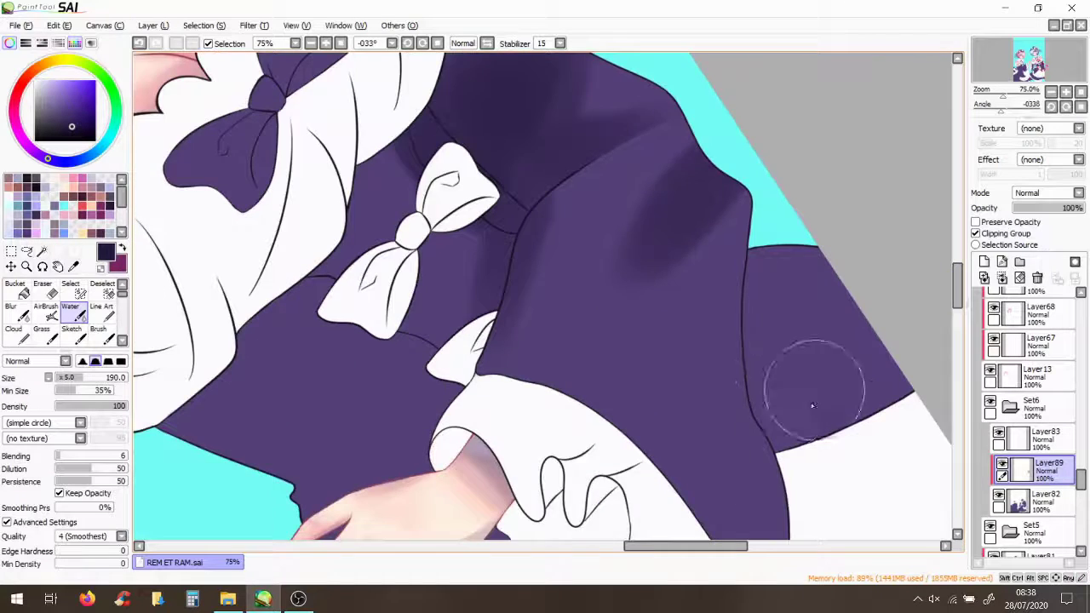
scroll(785, 408, down, 2)
mouse_move(754, 462)
mouse_down()
mouse_move(638, 292)
mouse_move(653, 264)
mouse_up()
Shade the purple bodice below the white bow and the skirt under the hand with the Water brush
scroll(648, 213, down, 8)
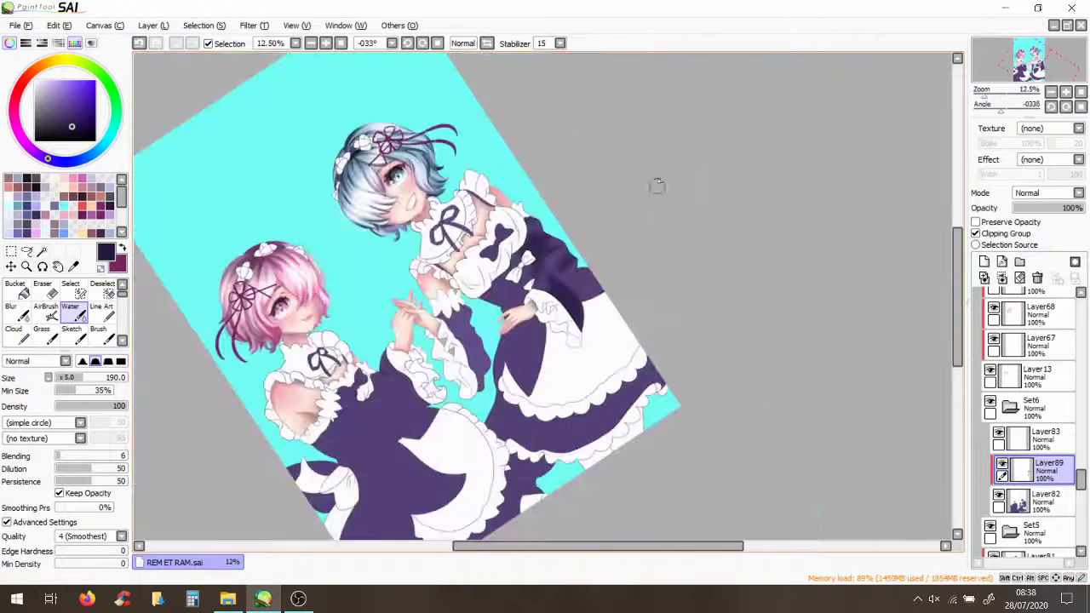
scroll(537, 288, up, 5)
mouse_move(443, 136)
mouse_down()
mouse_move(472, 204)
mouse_move(464, 289)
mouse_move(410, 409)
mouse_up()
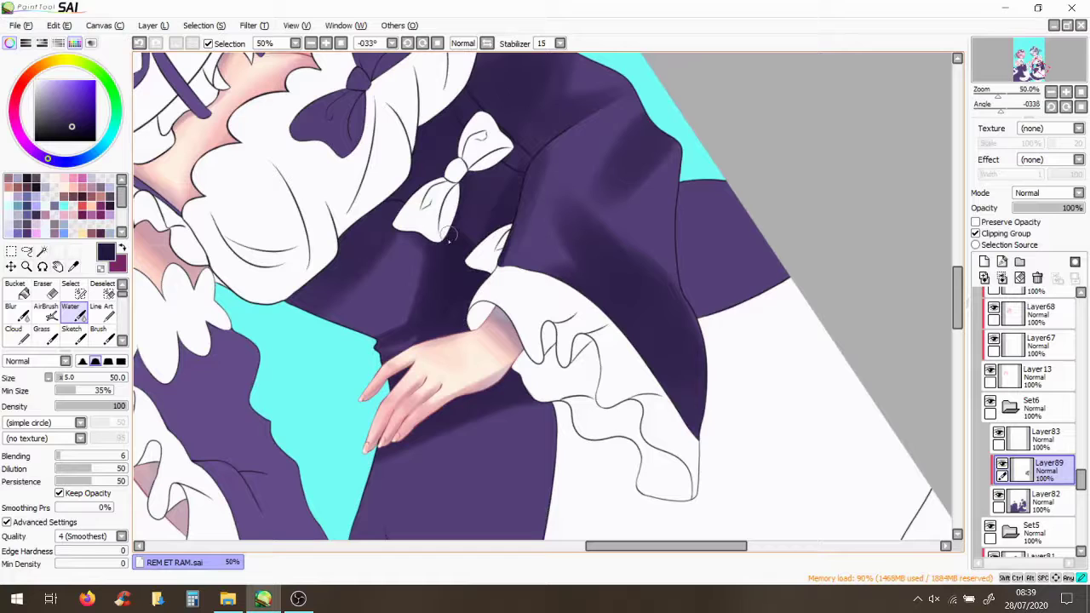
Darken Rem's right-hand sleeve edge and shade the dark skirt panel below her hand with a 130 px Water brush
drag(673, 286, 691, 183)
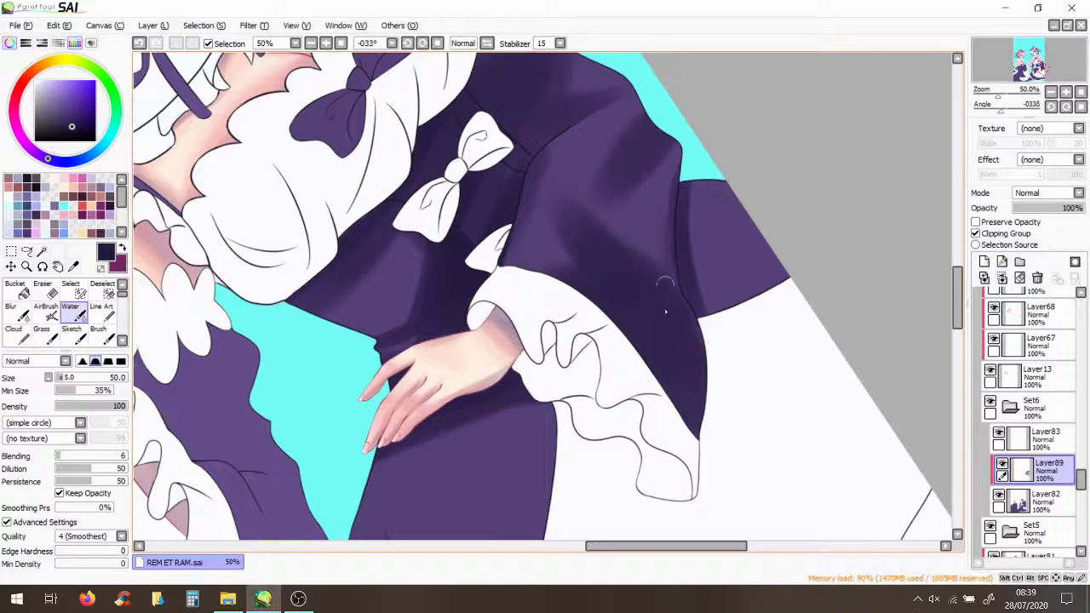
scroll(671, 263, down, 4)
scroll(380, 177, up, 4)
mouse_move(358, 336)
mouse_down()
mouse_move(382, 186)
mouse_move(349, 303)
mouse_move(384, 103)
mouse_move(372, 167)
mouse_move(502, 383)
mouse_move(432, 132)
mouse_move(453, 293)
mouse_move(463, 249)
mouse_move(502, 263)
mouse_move(520, 208)
mouse_move(521, 128)
mouse_up()
scroll(588, 182, down, 4)
scroll(587, 182, up, 2)
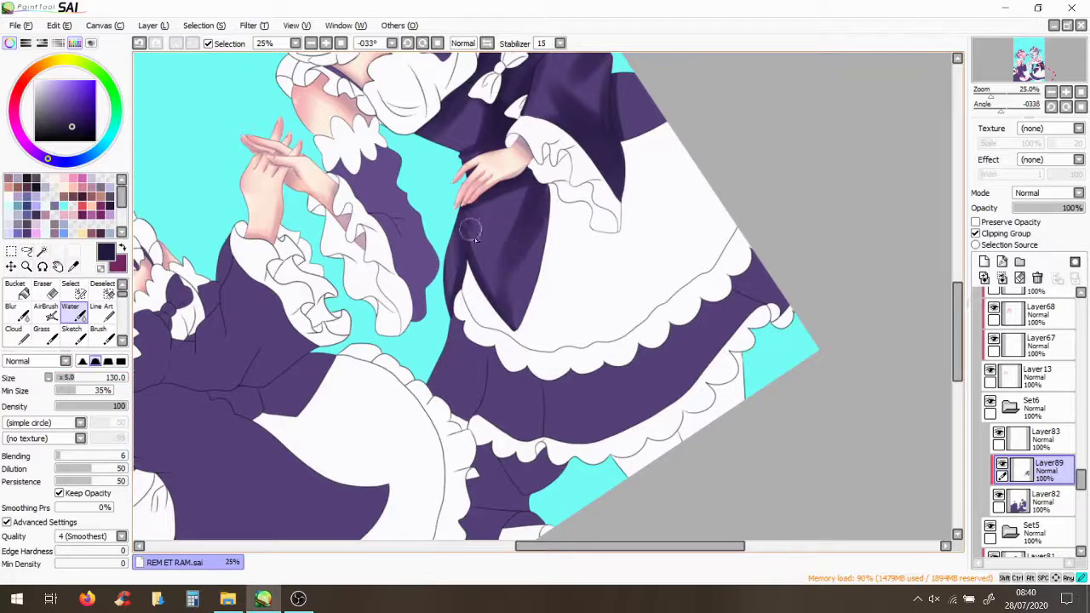
scroll(511, 271, down, 1)
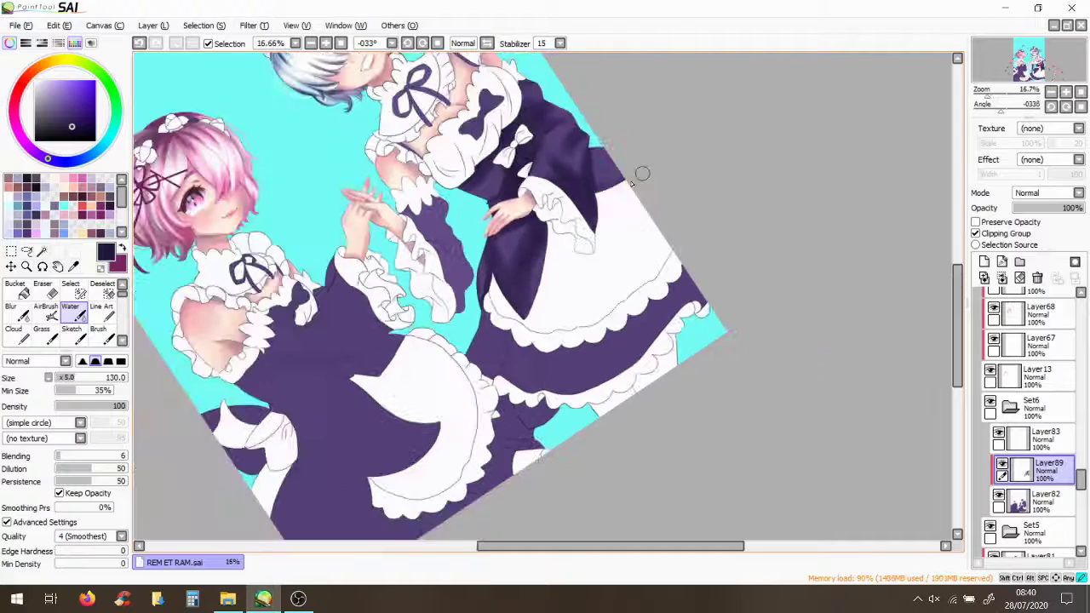
scroll(419, 198, up, 1)
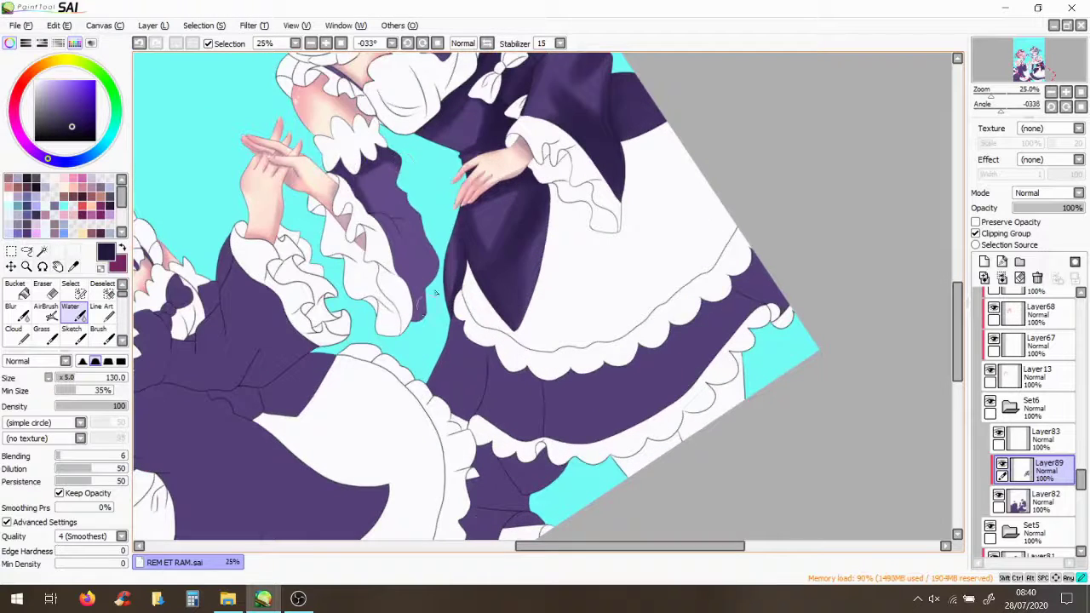
Shade the top of Rem's detached sleeve below the white frill with the 130 px Water brush
drag(399, 129, 596, 195)
scroll(579, 204, up, 3)
drag(726, 433, 628, 434)
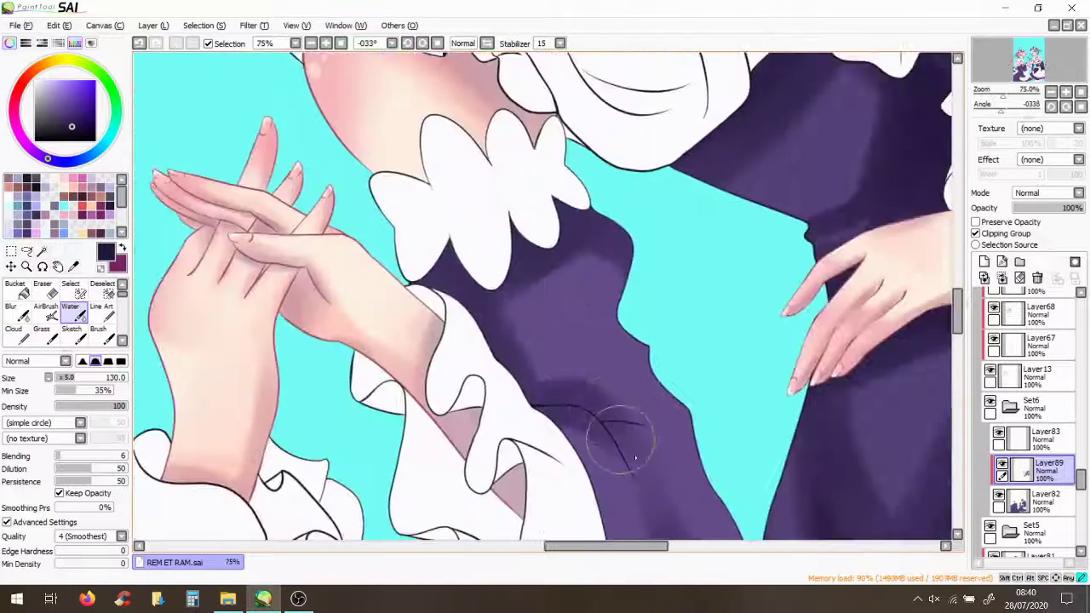
Rotate the canvas, paint diagonal fold shadows across the detached sleeve with a 55 px Water brush and clean their edges with the Eraser
key(Delete)
key(Delete)
key(Delete)
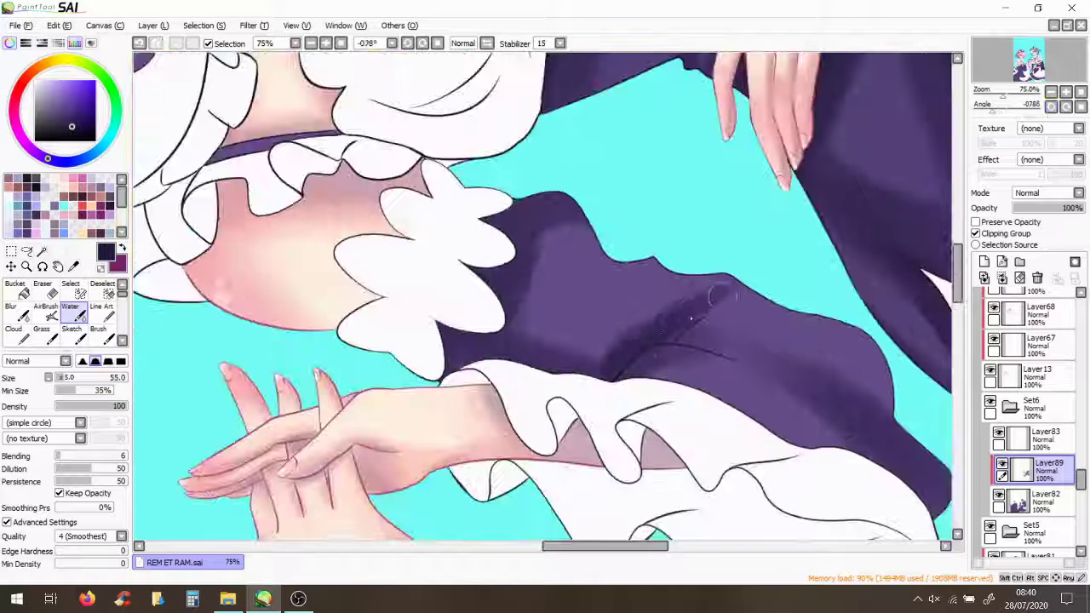
drag(640, 349, 842, 328)
key(e)
mouse_move(666, 387)
mouse_down()
mouse_move(710, 363)
mouse_move(656, 365)
mouse_move(492, 315)
mouse_up()
key(b)
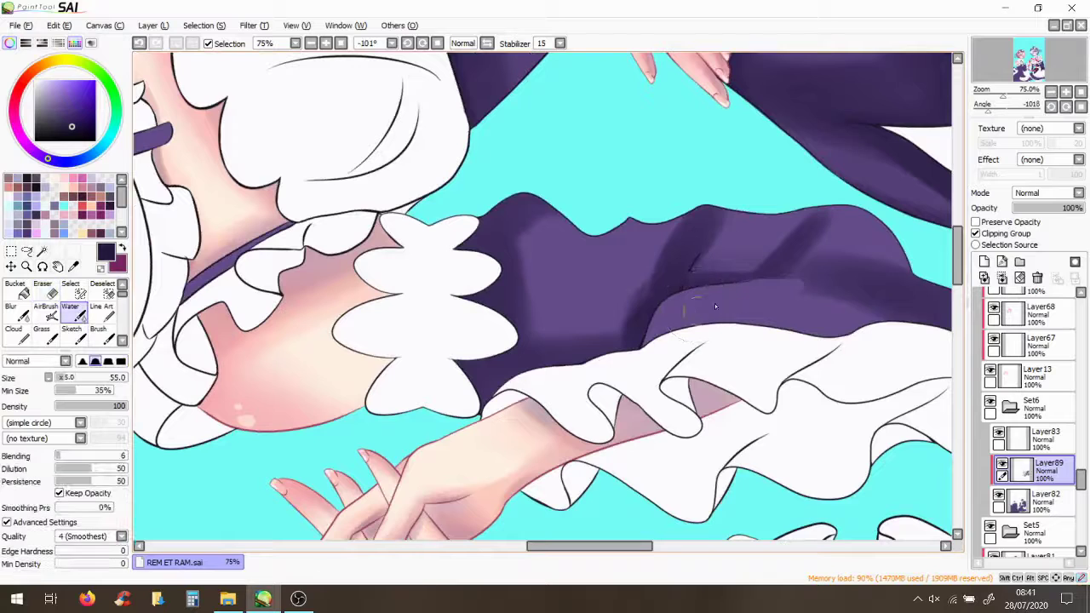
Redo the detached sleeve's fold shading at -101°, darkening the area under the frill and the vertical folds with the 55 px Water brush
drag(832, 287, 692, 290)
mouse_move(672, 176)
mouse_down()
mouse_move(627, 238)
mouse_move(550, 107)
mouse_up()
key(ctrl+z)
drag(635, 215, 651, 234)
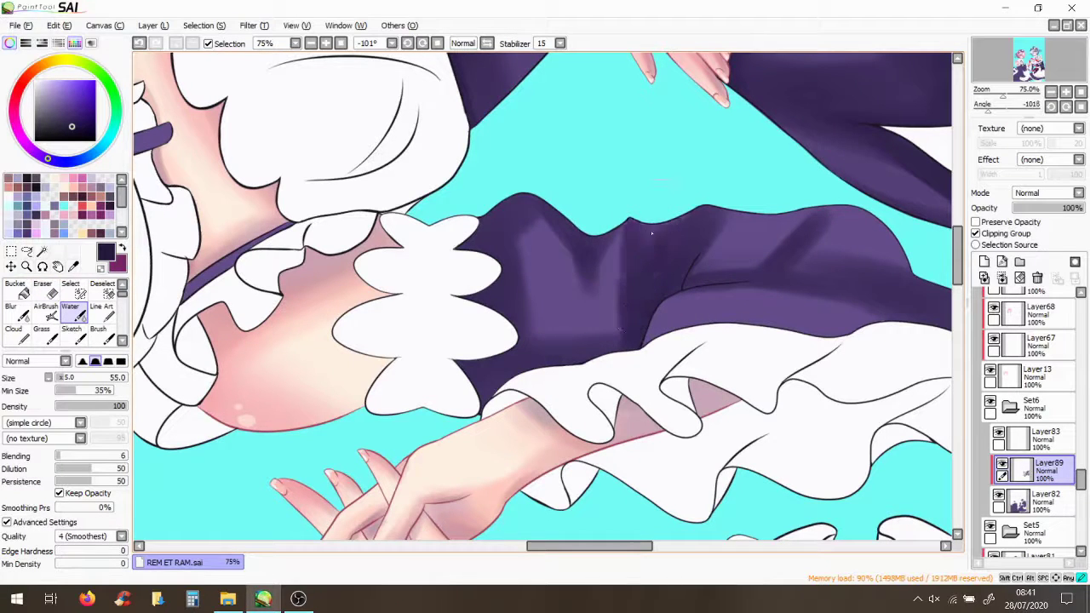
drag(555, 326, 588, 285)
drag(613, 352, 488, 347)
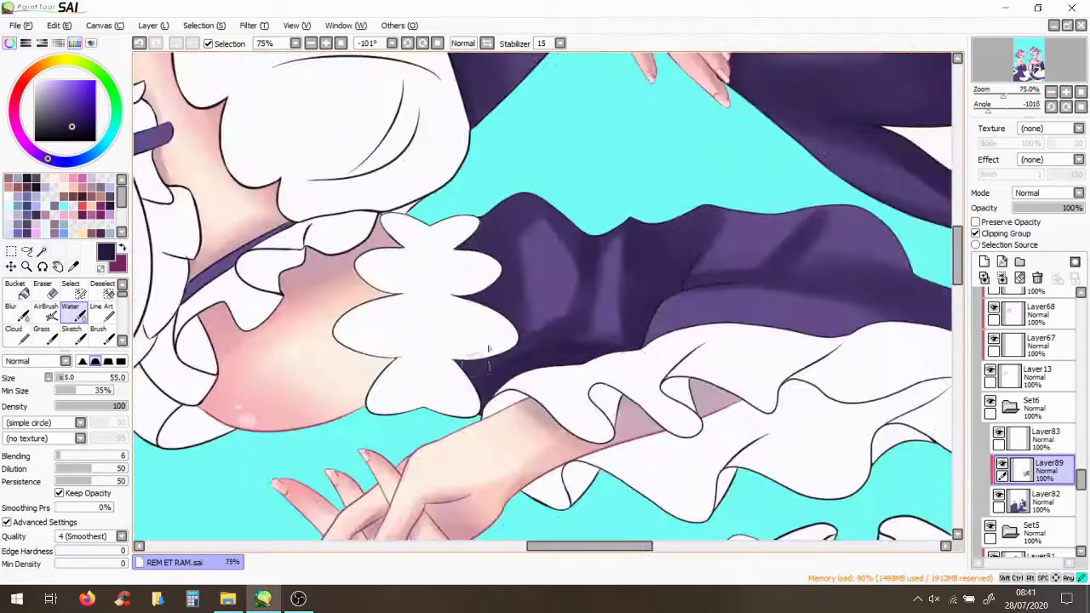
Touch up the detached sleeve's fold shading with a 135 px Eraser and return the canvas to 0°
key(e)
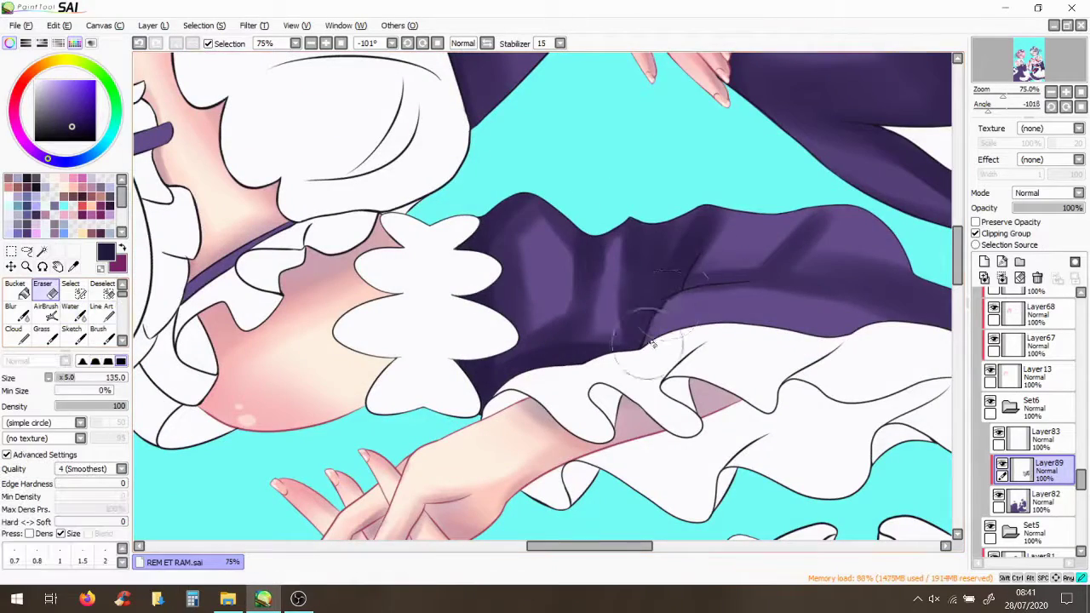
scroll(661, 322, down, 5)
key(Delete)
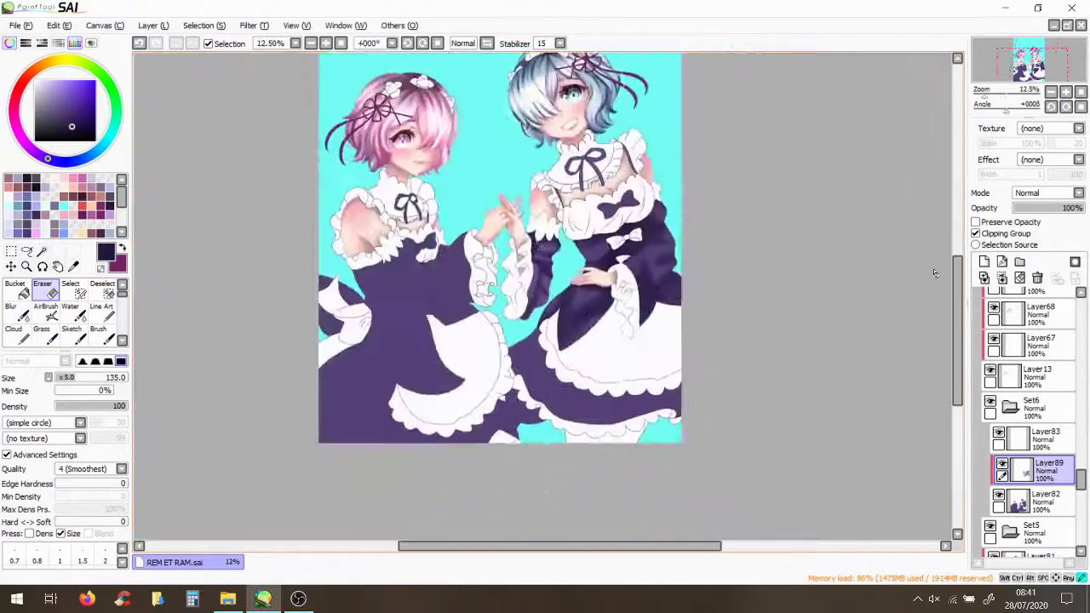
scroll(516, 153, up, 5)
key(e)
drag(516, 153, 537, 182)
scroll(537, 182, down, 3)
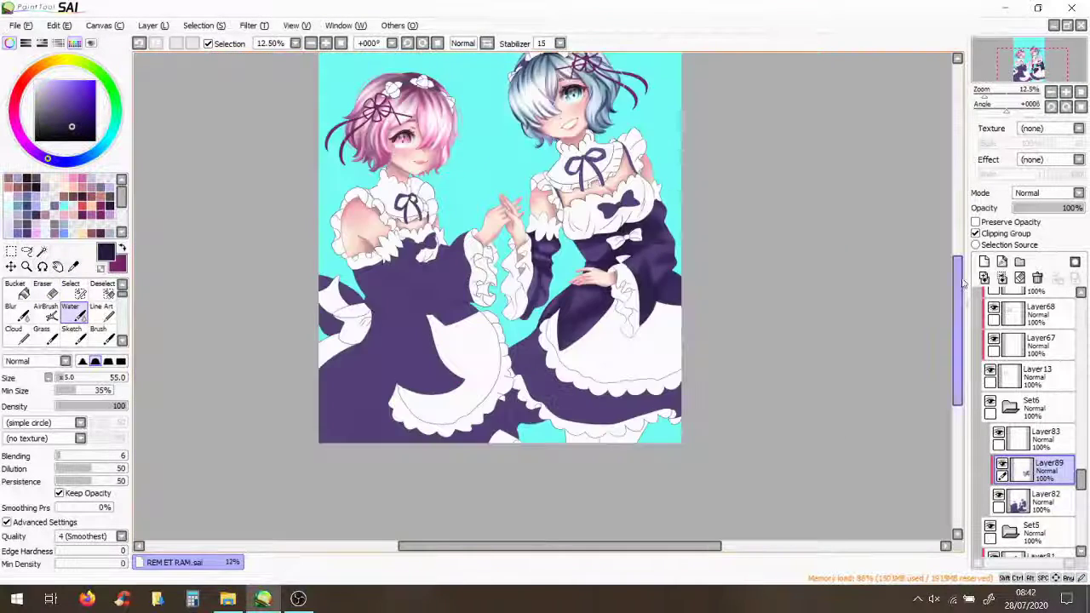
Shade Rem's lower skirt along the scalloped apron edge and its fold lines in dark indigo with a 140 px Water brush
scroll(537, 297, up, 2)
drag(523, 115, 553, 238)
drag(775, 294, 563, 221)
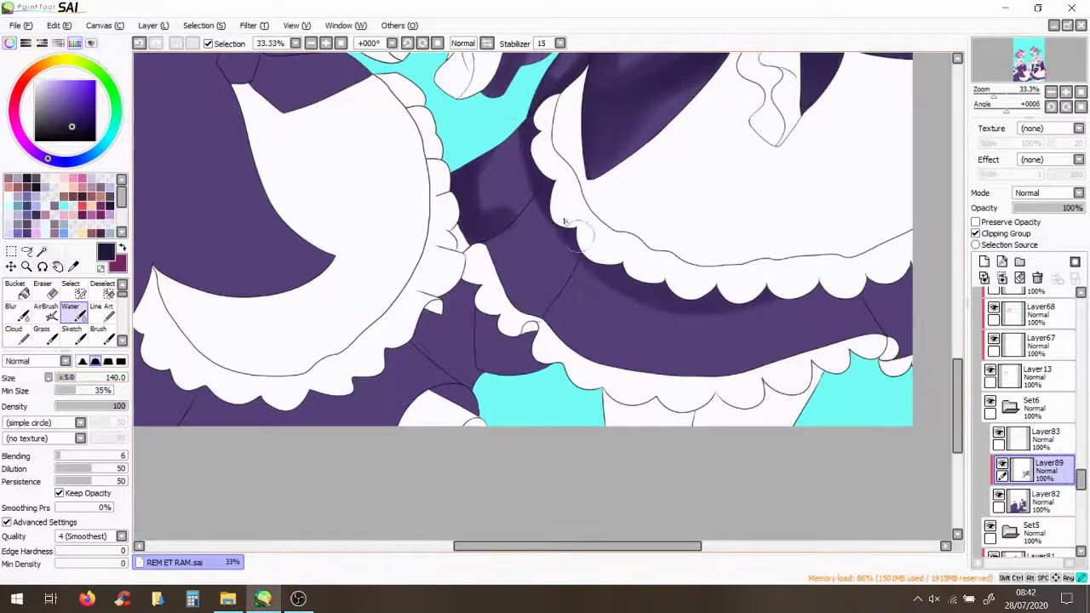
mouse_move(504, 206)
mouse_down()
mouse_move(554, 287)
mouse_move(637, 377)
mouse_move(655, 372)
mouse_move(596, 281)
mouse_up()
key(ctrl+minus)
key(ctrl+plus)
key(ctrl+plus)
key(ctrl+plus)
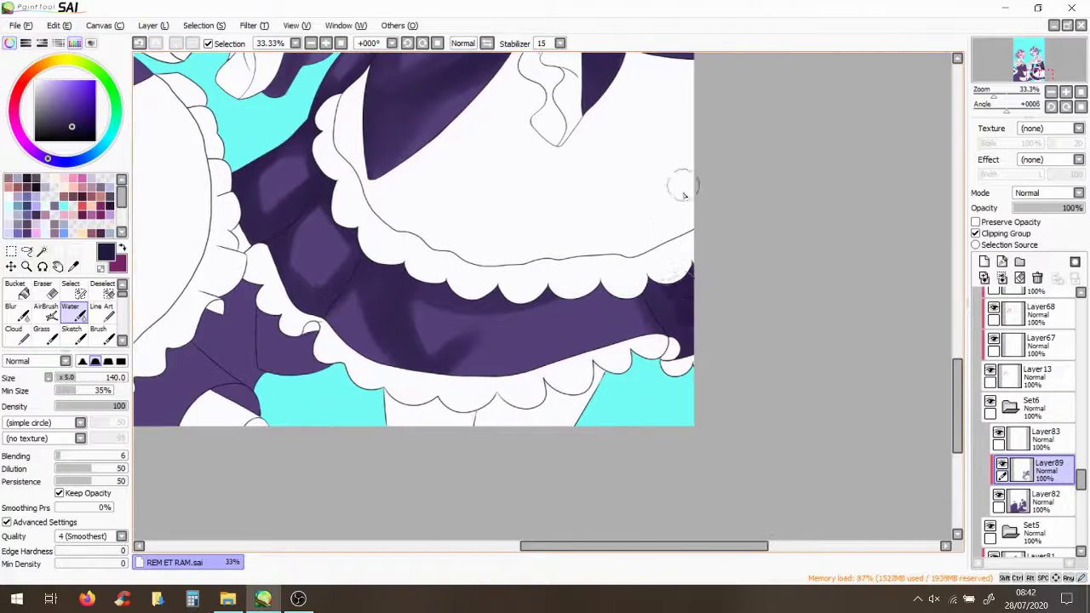
Darken the skirt band between Rem's apron ruffle and hem ruffle, leaving lighter patches between the folds
key(e)
key(w)
mouse_move(766, 298)
mouse_down()
mouse_move(479, 370)
mouse_move(729, 413)
mouse_move(353, 426)
mouse_move(506, 297)
mouse_move(486, 377)
mouse_up()
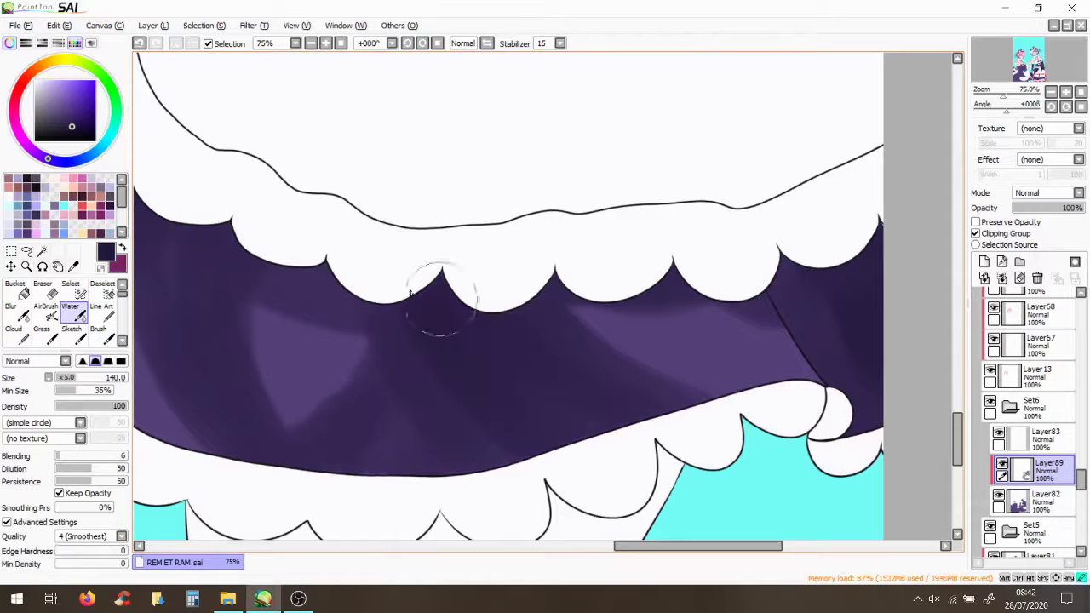
key(ctrl+minus)
key(ctrl+minus)
key(ctrl+plus)
key(ctrl+plus)
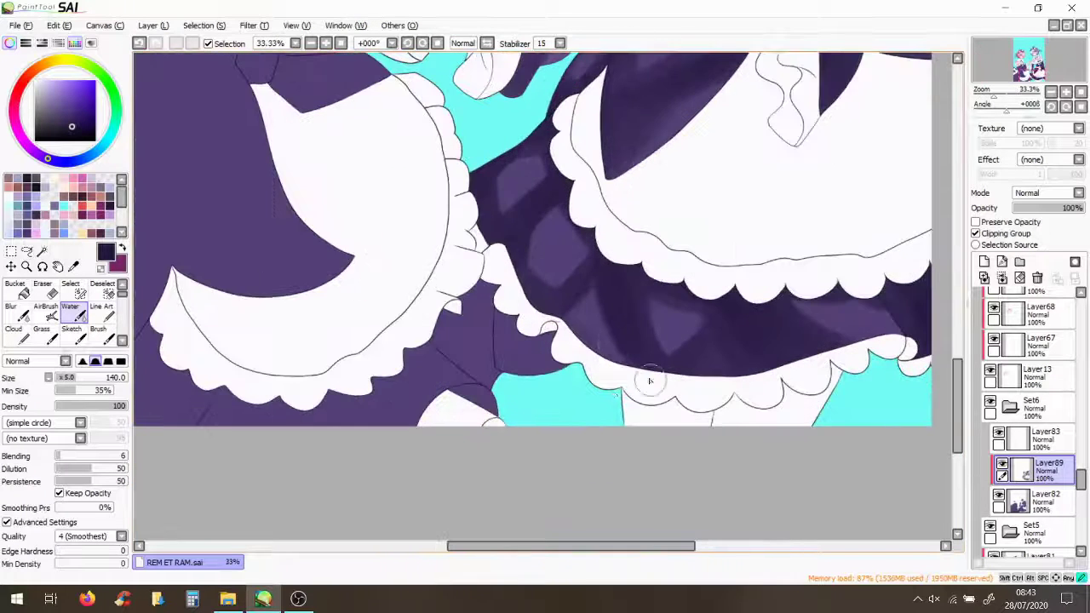
Block in shadows on Ram's back skirt and the dark fabric behind her white waist bow with the 140 px Water brush
key(ctrl+minus)
scroll(616, 385, up, 3)
key(ctrl+plus)
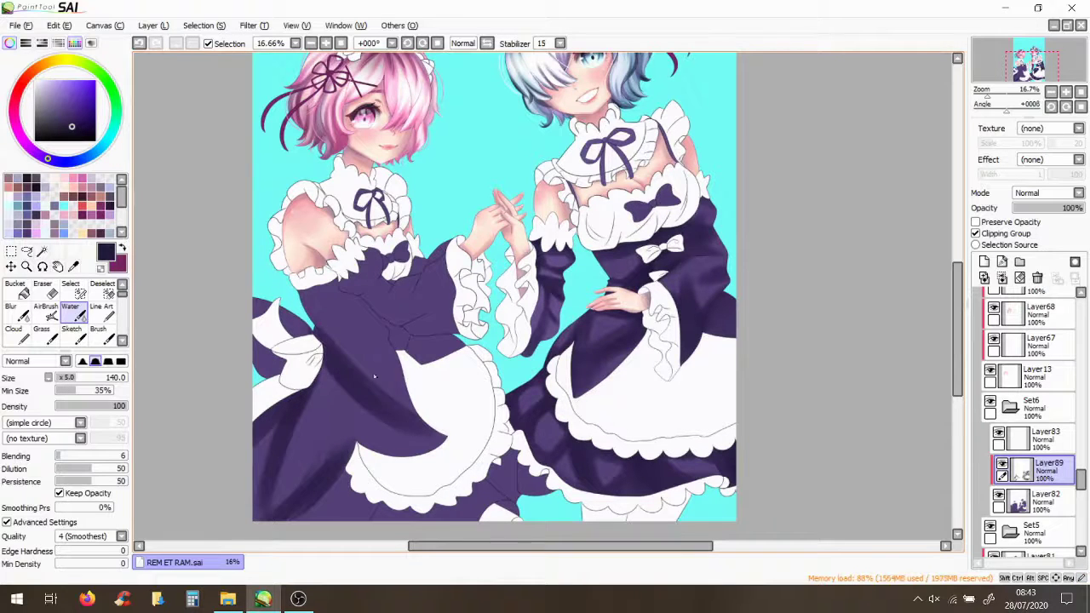
key(ctrl+minus)
key(ctrl+plus)
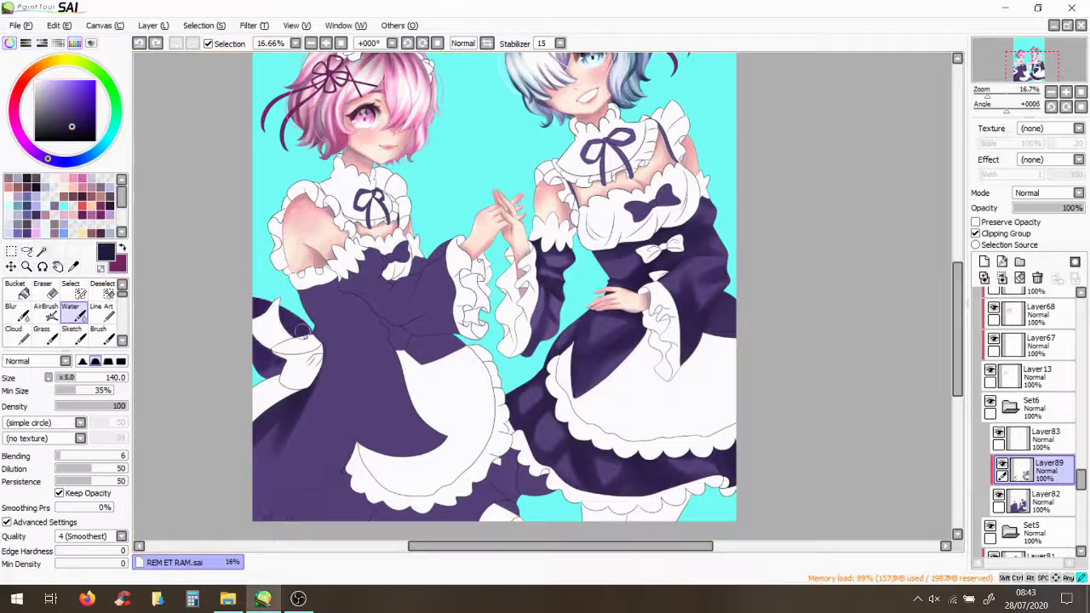
Paint narrow shadows at Ram's waist and along the bodice edge beside her sleeve with a 25 px Water brush, rotating the canvas to 72°
key(ctrl+plus)
key(ctrl+plus)
key(ctrl+plus)
key(ctrl+plus)
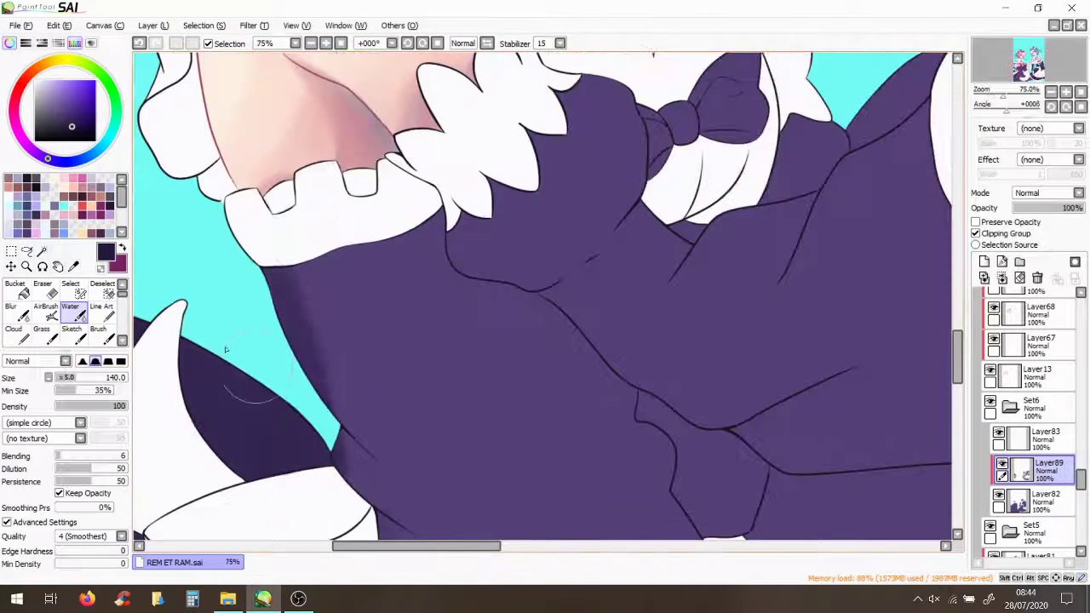
drag(442, 492, 350, 430)
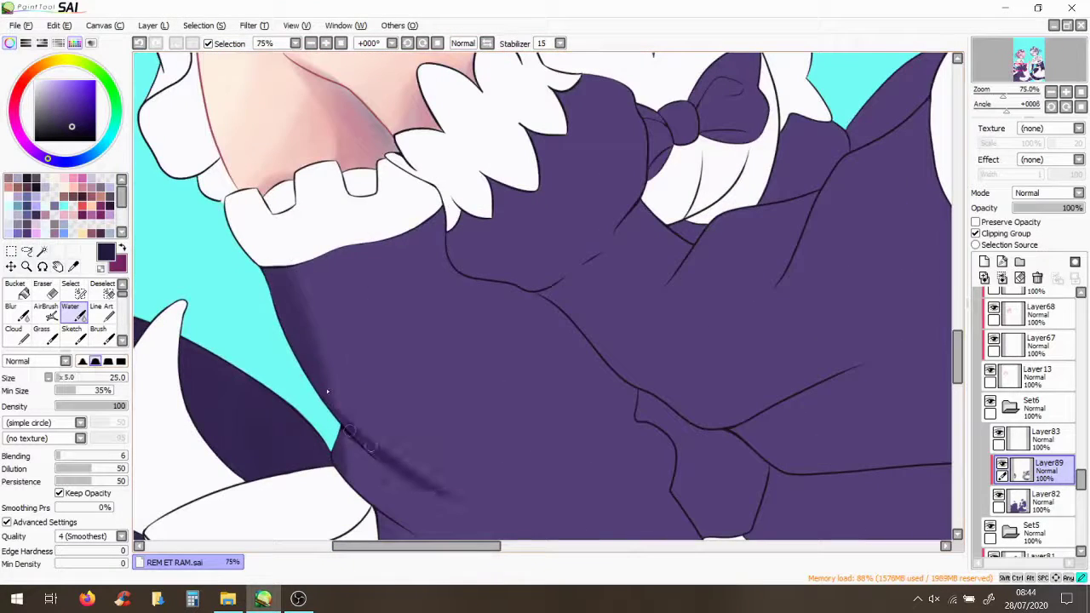
mouse_move(447, 202)
mouse_down()
mouse_move(547, 309)
mouse_move(596, 221)
mouse_move(545, 170)
mouse_up()
mouse_move(541, 260)
mouse_down()
mouse_move(480, 450)
mouse_move(544, 174)
mouse_up()
drag(290, 183, 268, 290)
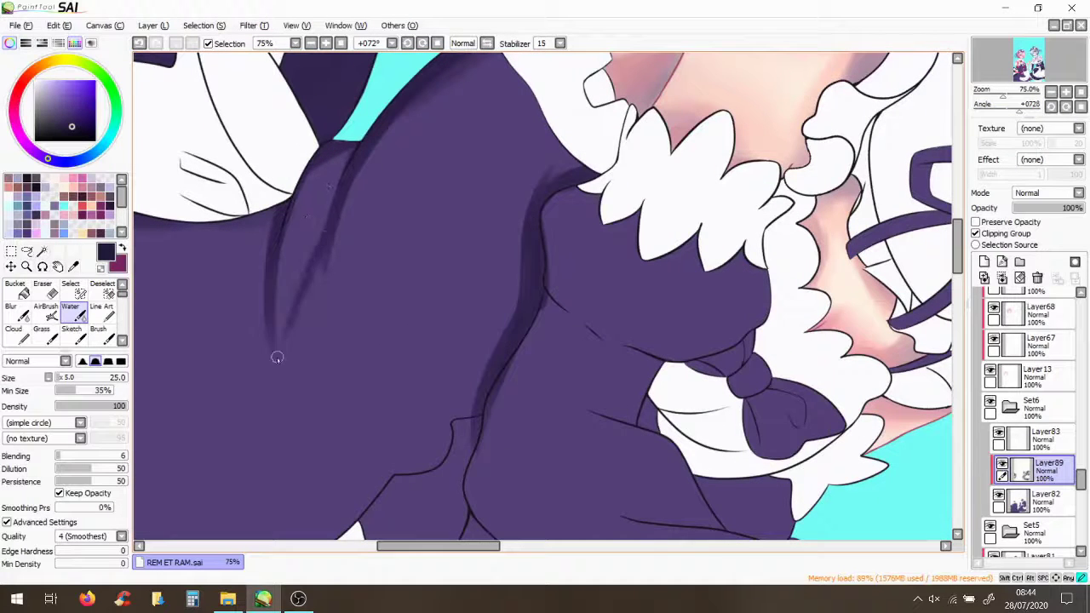
Deepen the long waist folds and the shadow under Ram's arm with the 25 px Water brush
drag(325, 237, 277, 361)
drag(266, 247, 271, 400)
drag(379, 145, 298, 307)
drag(307, 379, 281, 460)
drag(327, 162, 268, 323)
drag(260, 221, 255, 353)
drag(571, 183, 503, 307)
drag(520, 238, 430, 460)
Shade Ram's bodice, waist and the dark panel beside her apron with a 110 px Water brush
scroll(477, 340, down, 5)
scroll(479, 346, up, 2)
drag(511, 328, 452, 392)
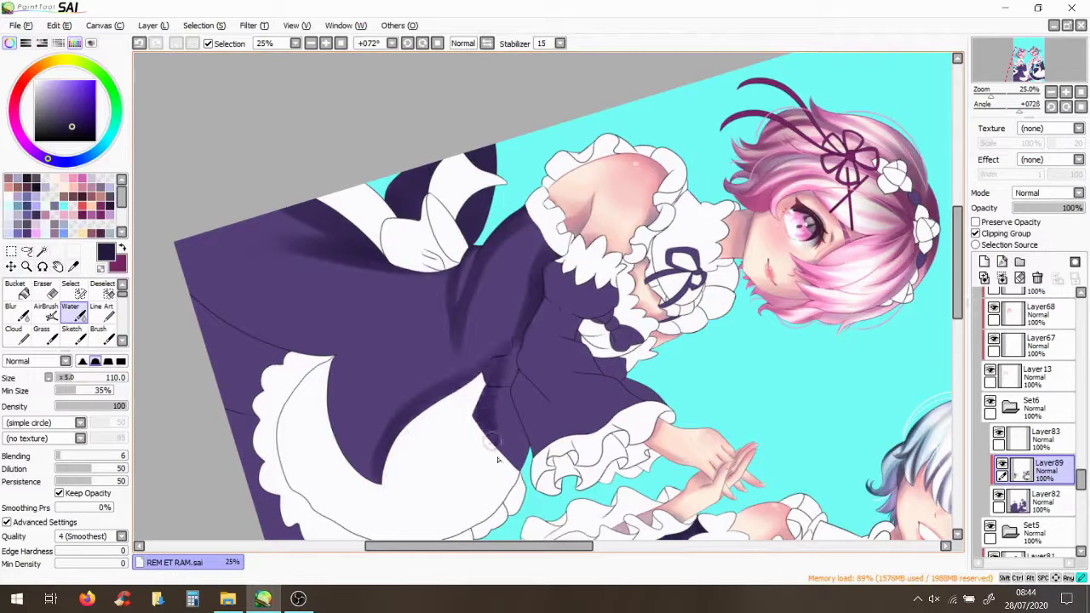
drag(515, 358, 494, 464)
drag(519, 281, 479, 346)
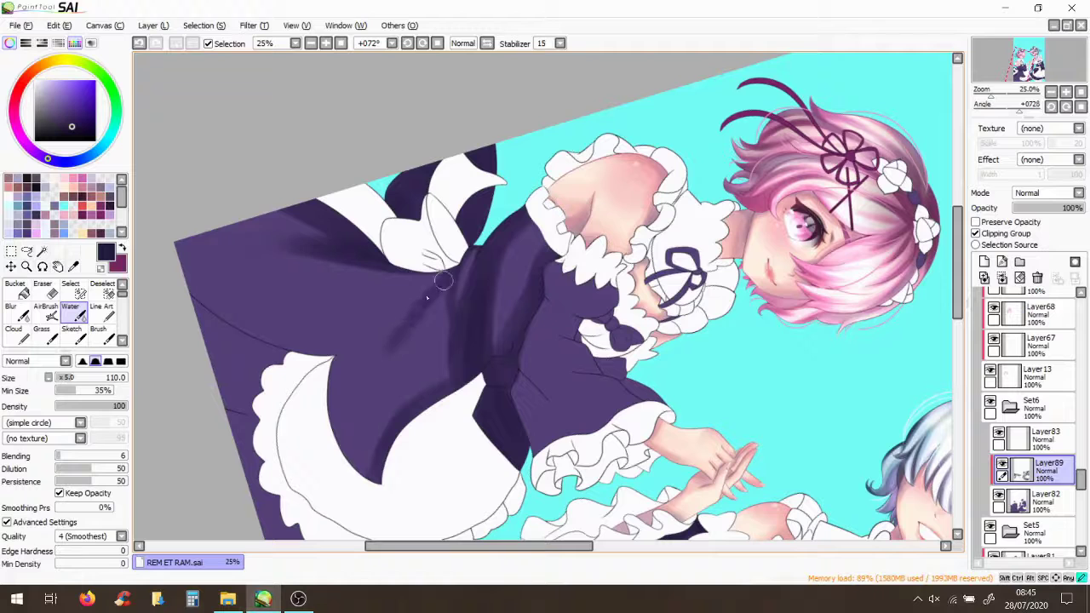
Paint broad fold shadows across Ram's skirt and darken its lower edge, enlarging the Water brush to 240 px
mouse_move(458, 294)
mouse_down()
mouse_move(430, 261)
mouse_move(266, 360)
mouse_move(252, 395)
mouse_move(213, 389)
mouse_move(177, 337)
mouse_up()
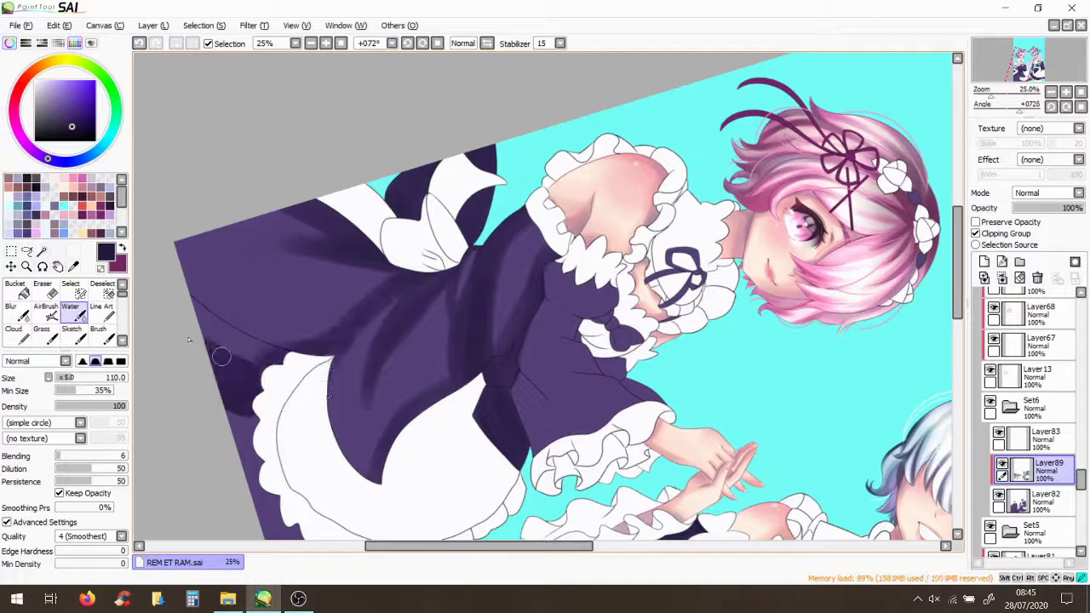
drag(285, 277, 189, 339)
drag(206, 288, 315, 228)
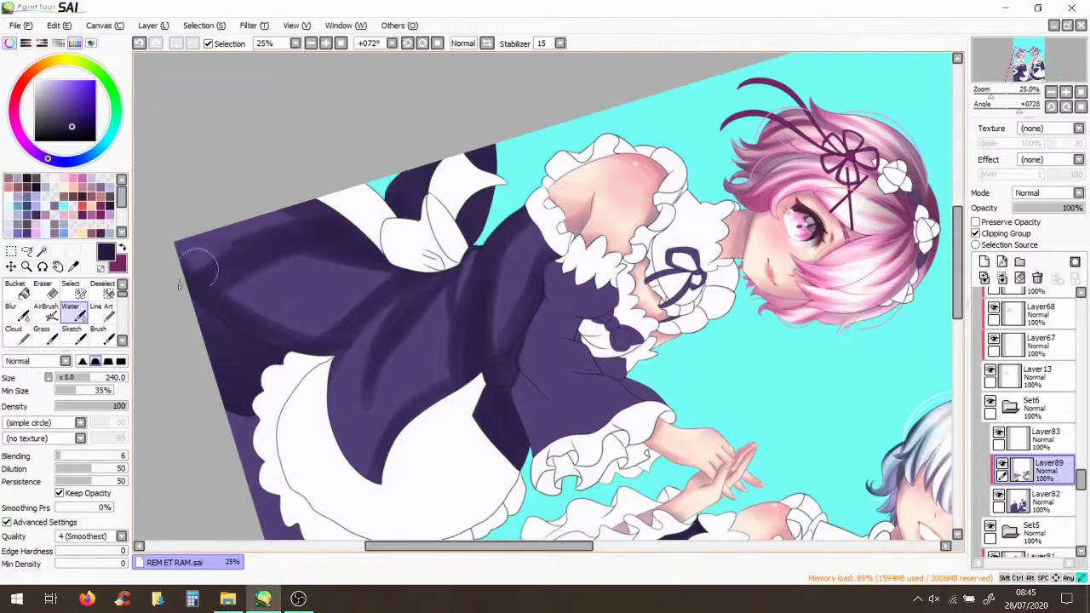
Rotate the canvas to -84° and shade Ram's small puffed sleeve below the white frill with a 55 px Water brush
scroll(380, 284, down, 3)
key(Delete)
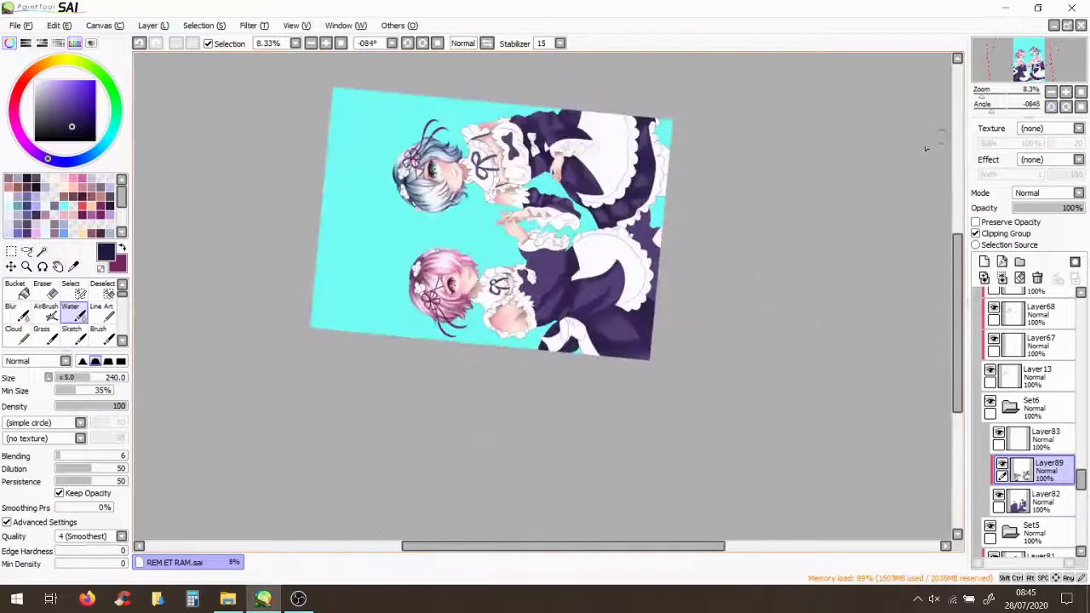
scroll(927, 149, up, 9)
mouse_move(436, 400)
mouse_down()
mouse_move(657, 219)
mouse_move(777, 150)
mouse_up()
mouse_move(511, 367)
mouse_down()
mouse_move(499, 207)
mouse_move(530, 304)
mouse_move(387, 192)
mouse_move(476, 361)
mouse_move(469, 224)
mouse_move(400, 272)
mouse_up()
scroll(546, 172, down, 5)
scroll(546, 172, up, 5)
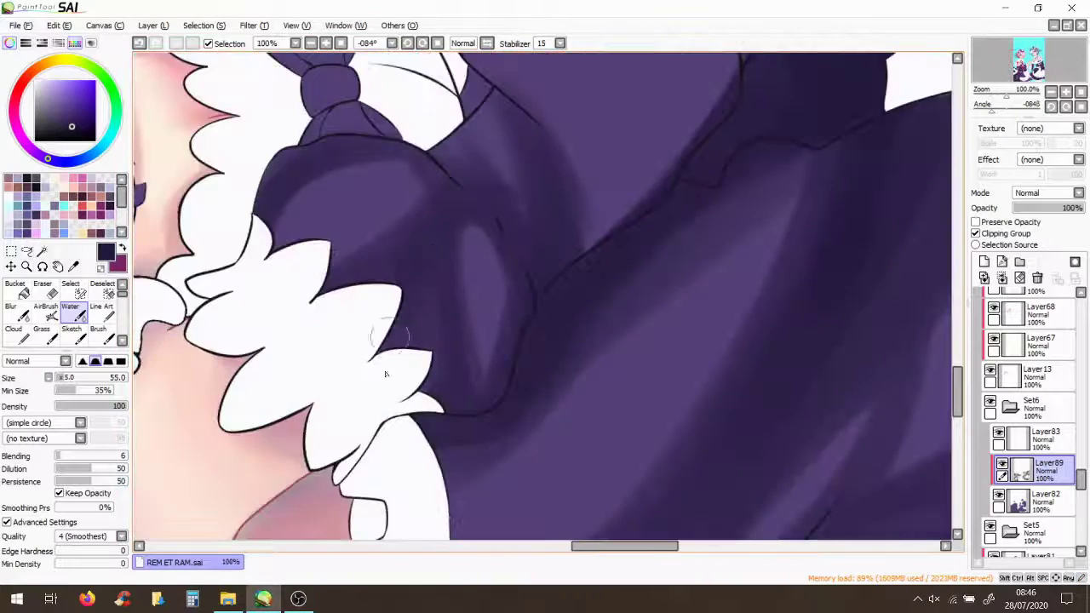
scroll(484, 226, down, 2)
scroll(484, 226, up, 1)
scroll(405, 200, down, 3)
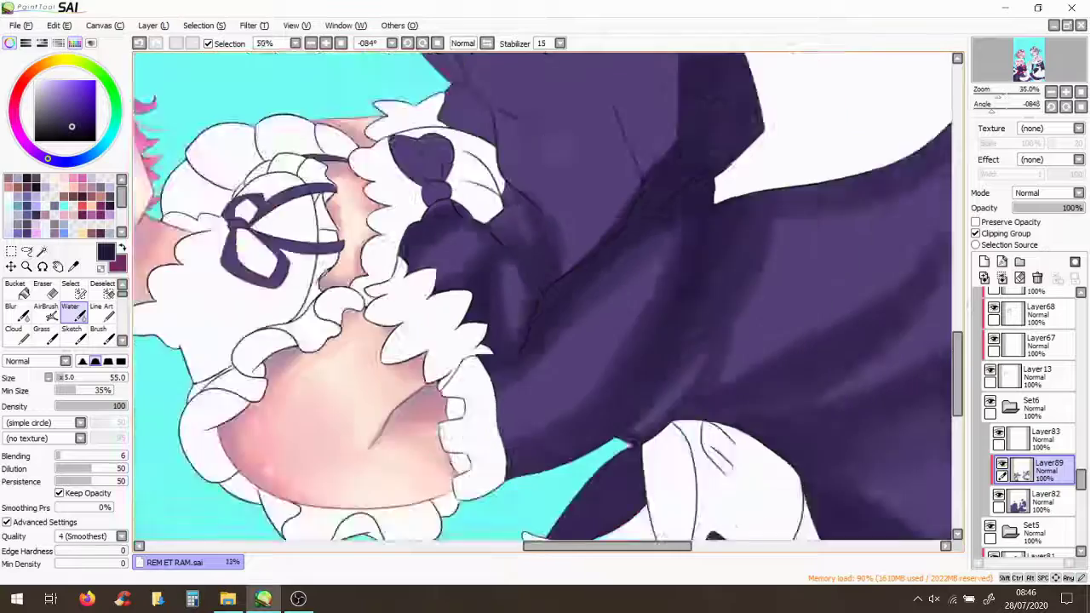
Rotate the canvas to -17° and paint fold shadows on Ram's sleeve beside the chest bow with the 55 px Water brush
drag(582, 82, 644, 247)
scroll(644, 247, up, 2)
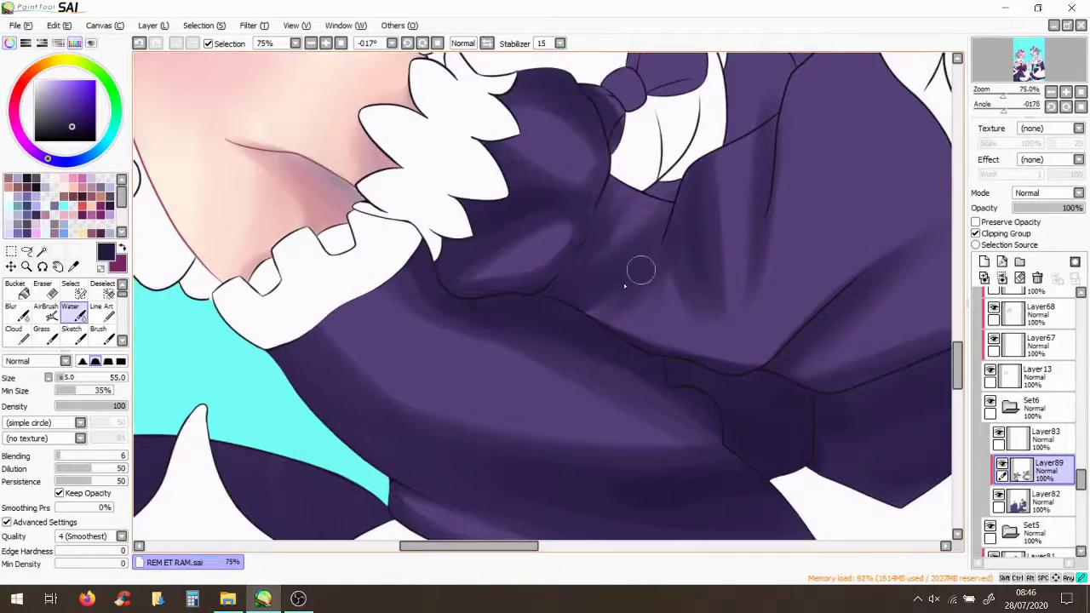
mouse_move(819, 194)
mouse_down()
mouse_move(701, 292)
mouse_move(391, 304)
mouse_move(411, 304)
mouse_up()
drag(930, 216, 930, 322)
drag(478, 290, 509, 204)
mouse_move(532, 242)
mouse_down()
mouse_move(564, 127)
mouse_move(514, 370)
mouse_move(602, 248)
mouse_up()
Darken the wide part of Ram's sleeve next to the white cuff ruffle with a 140 px Water brush
click(72, 378)
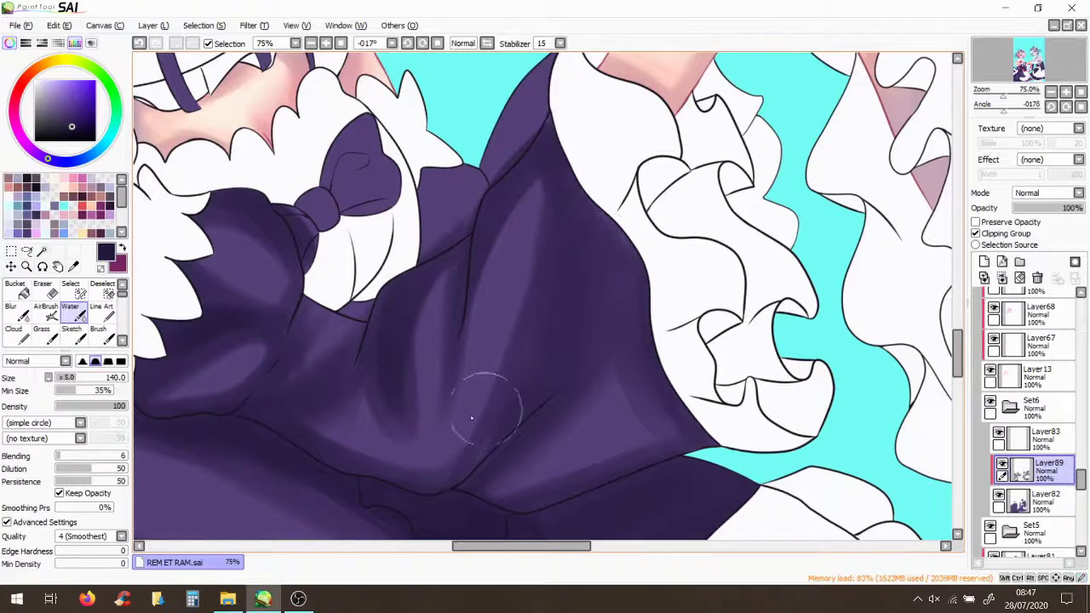
drag(623, 207, 556, 297)
mouse_move(431, 249)
mouse_down()
mouse_move(520, 94)
mouse_move(358, 310)
mouse_up()
scroll(425, 281, down, 6)
scroll(724, 417, up, 3)
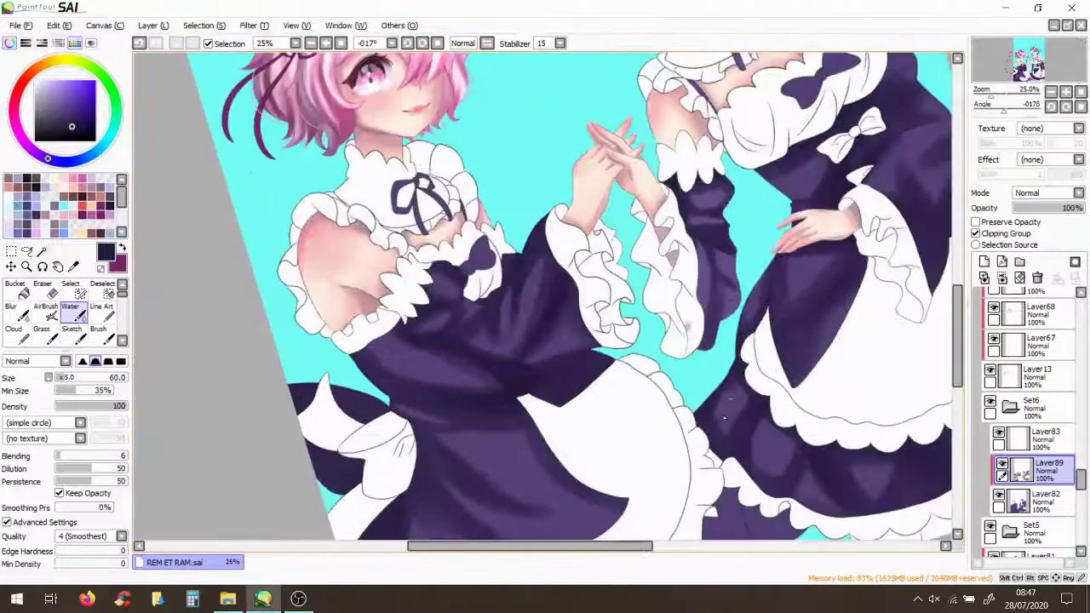
Shade the knot, inner loop and underside fold of Ram's purple chest bow, varying the Water brush between 5 and 60 px
scroll(453, 251, up, 4)
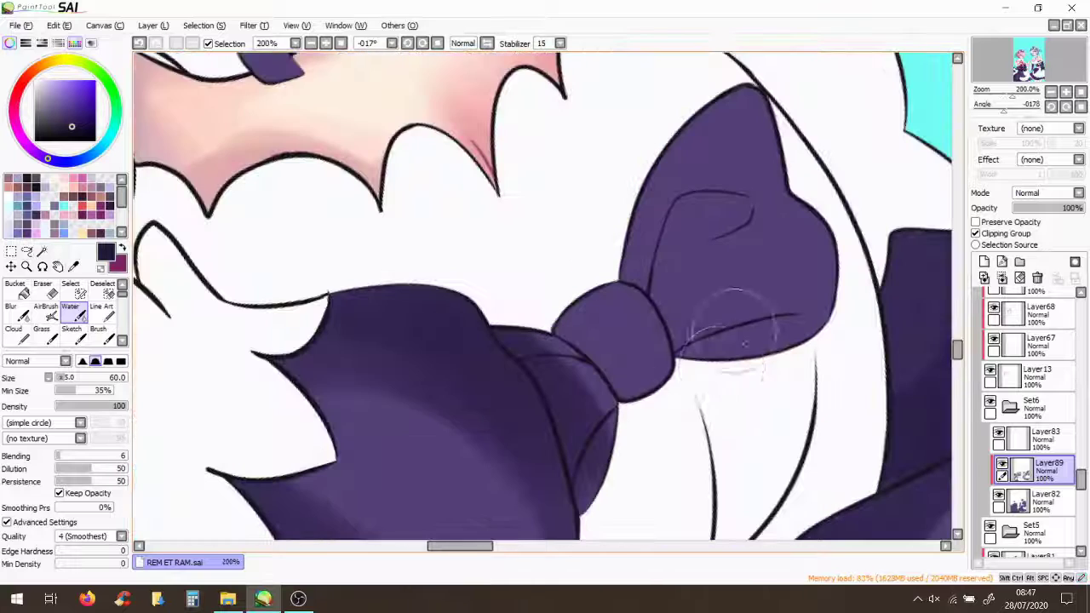
drag(822, 334, 717, 361)
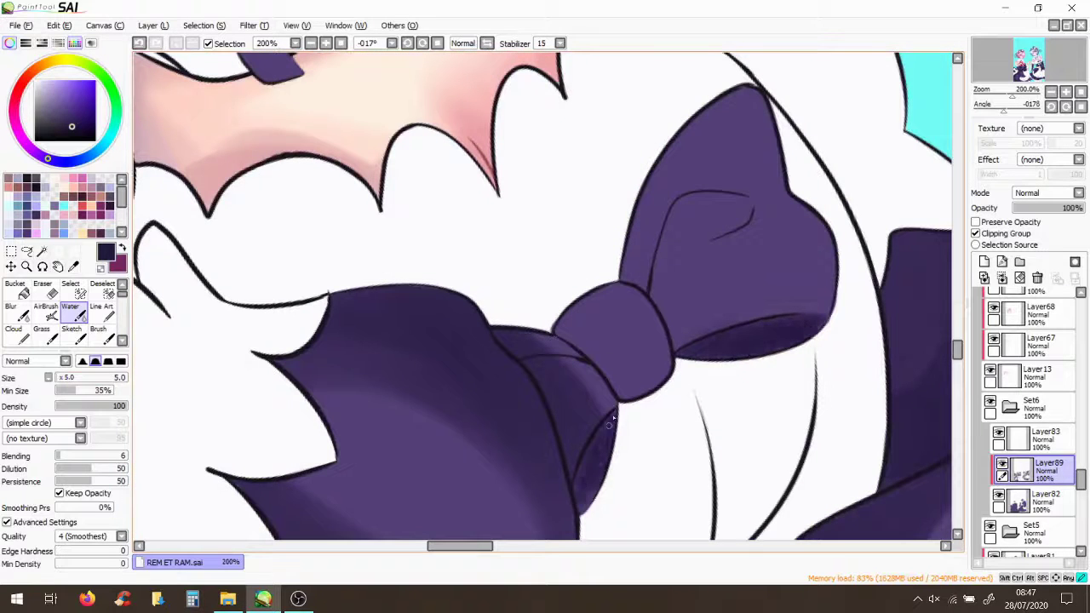
click(61, 380)
drag(715, 196, 669, 285)
mouse_move(766, 324)
mouse_down()
mouse_move(584, 365)
mouse_move(655, 170)
mouse_up()
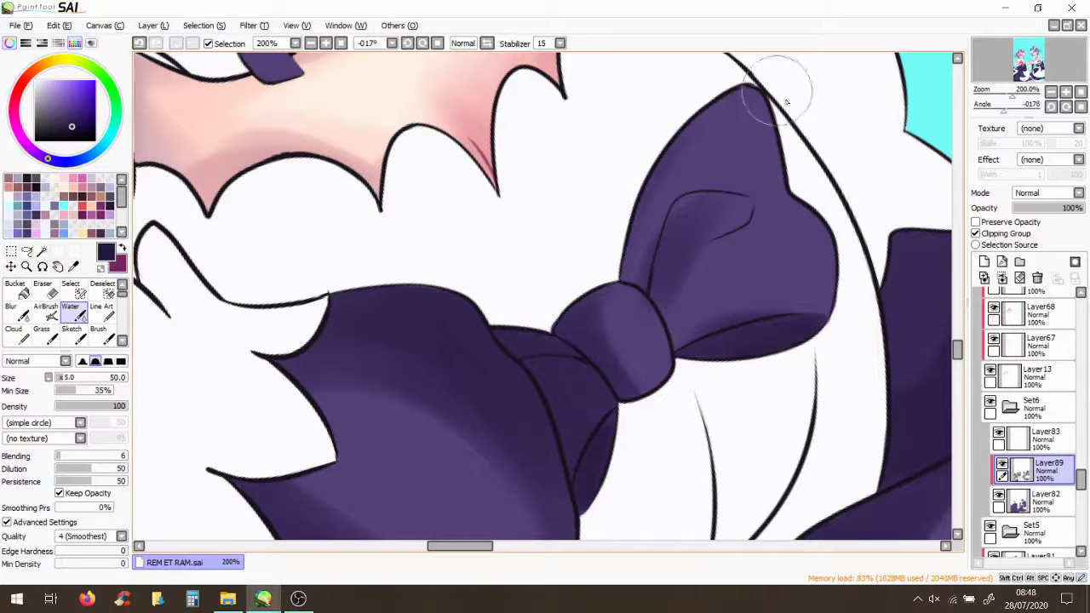
Darken the curled crease and outer edge of the chest bow's large loop, reducing the Water brush to 15 px
drag(767, 171, 732, 230)
click(69, 380)
drag(732, 191, 694, 225)
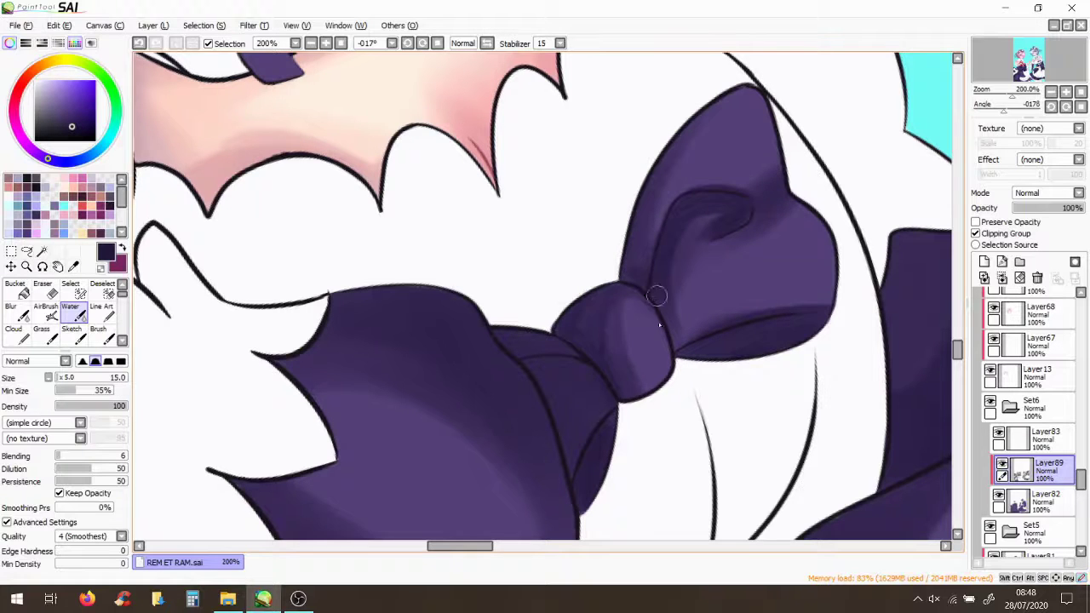
Touch up the dark fold shadows on the purple dress areas, reducing the Water brush from 55 to 45 px
scroll(750, 217, down, 6)
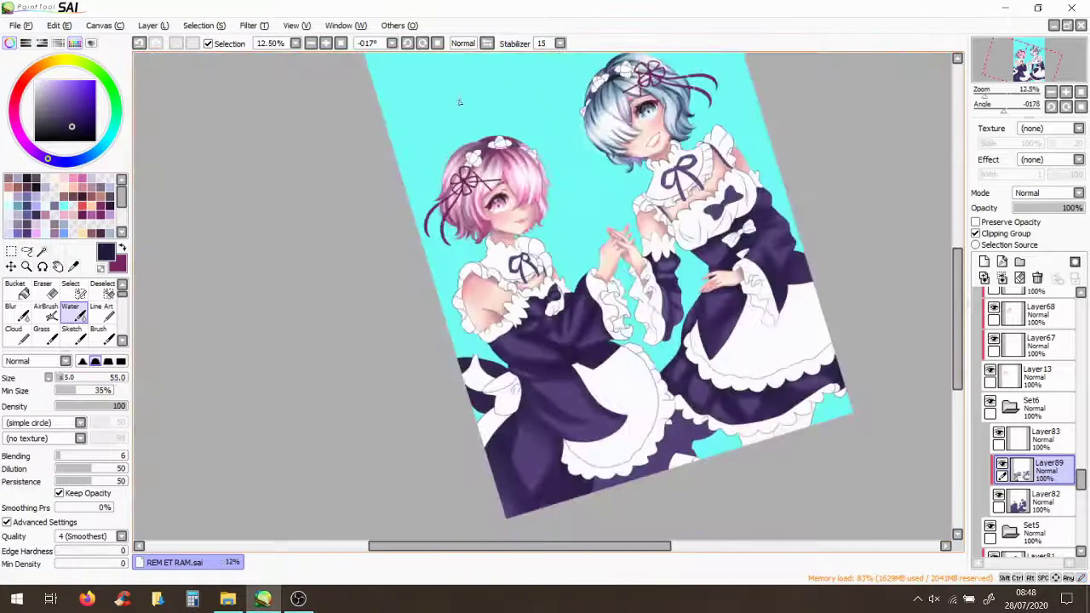
scroll(749, 217, up, 3)
scroll(554, 243, up, 2)
mouse_move(332, 200)
mouse_down()
mouse_move(255, 217)
mouse_move(170, 400)
mouse_move(408, 255)
mouse_move(232, 412)
mouse_move(204, 293)
mouse_up()
scroll(229, 244, down, 1)
mouse_move(272, 384)
mouse_down()
mouse_move(276, 239)
mouse_move(156, 393)
mouse_move(264, 180)
mouse_move(393, 270)
mouse_move(489, 319)
mouse_move(559, 321)
mouse_move(606, 274)
mouse_up()
scroll(606, 274, down, 3)
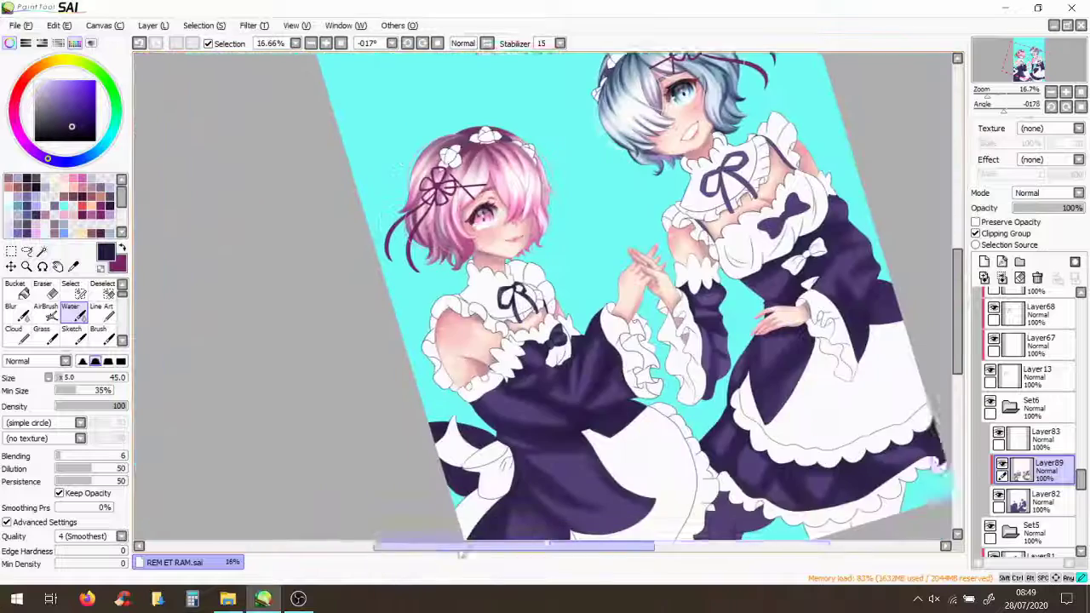
Shade the loops and hanging tails of Rem's purple collar ribbon with a 10 px Water brush
scroll(671, 242, up, 2)
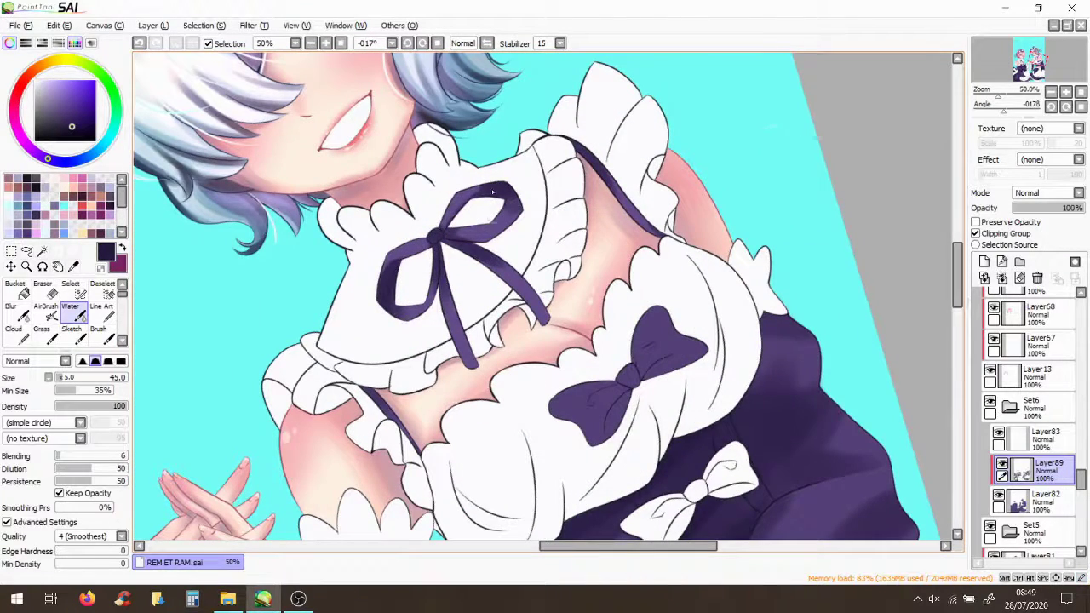
click(58, 378)
scroll(536, 293, up, 2)
drag(328, 181, 256, 196)
drag(341, 265, 405, 436)
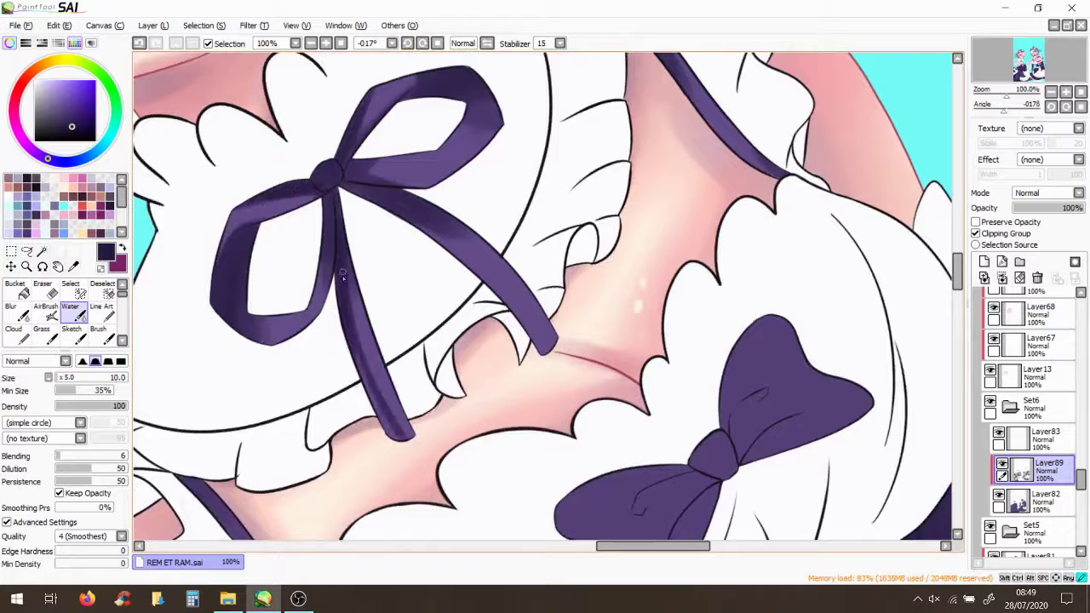
drag(430, 228, 443, 233)
scroll(686, 203, down, 5)
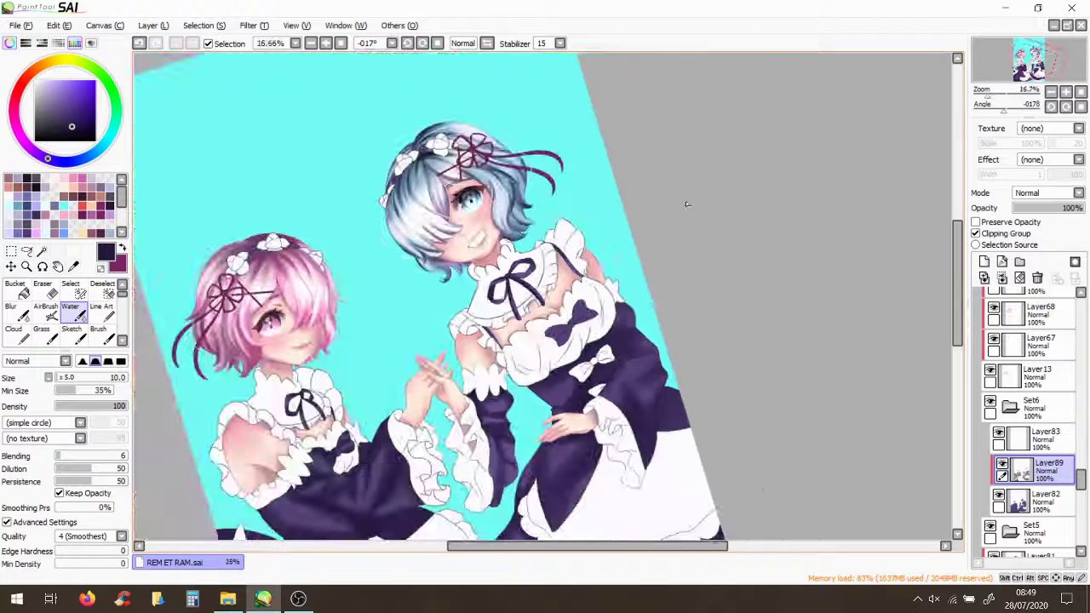
Add a clipped layer above the fold shading and start near-black indigo shadows on Rem's purple dress with a 60 px Water brush
click(984, 261)
click(55, 160)
click(81, 378)
scroll(553, 443, up, 3)
mouse_move(540, 268)
mouse_down()
mouse_move(578, 464)
mouse_move(710, 208)
mouse_up()
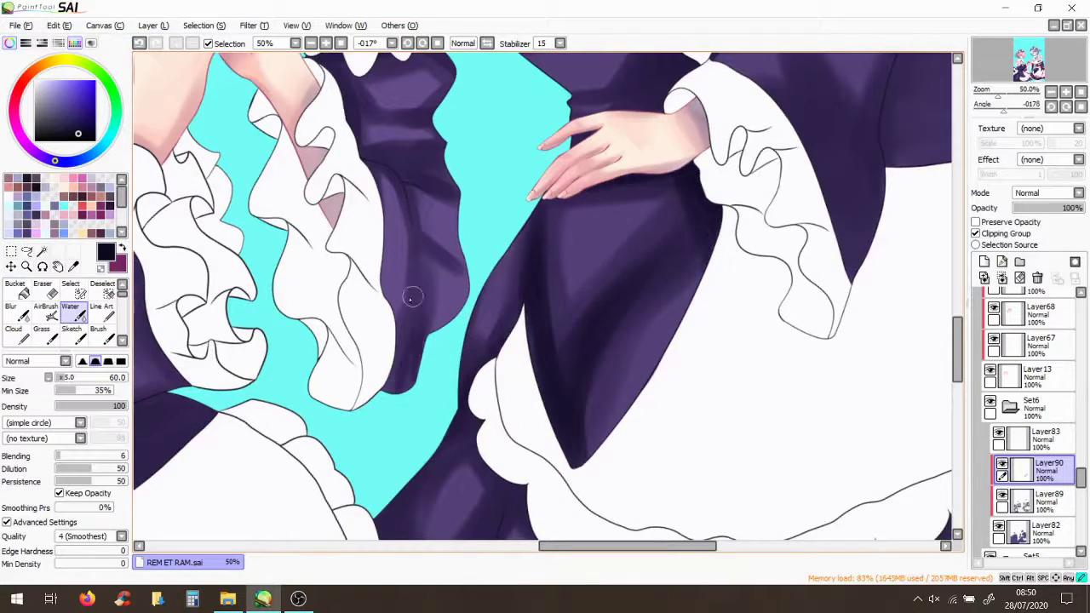
Deepen the near-black shadows on Rem's skirt panel and puffed lower sleeve, using the Water brush at 215 and 110 px
scroll(382, 427, down, 2)
scroll(634, 268, up, 1)
click(97, 377)
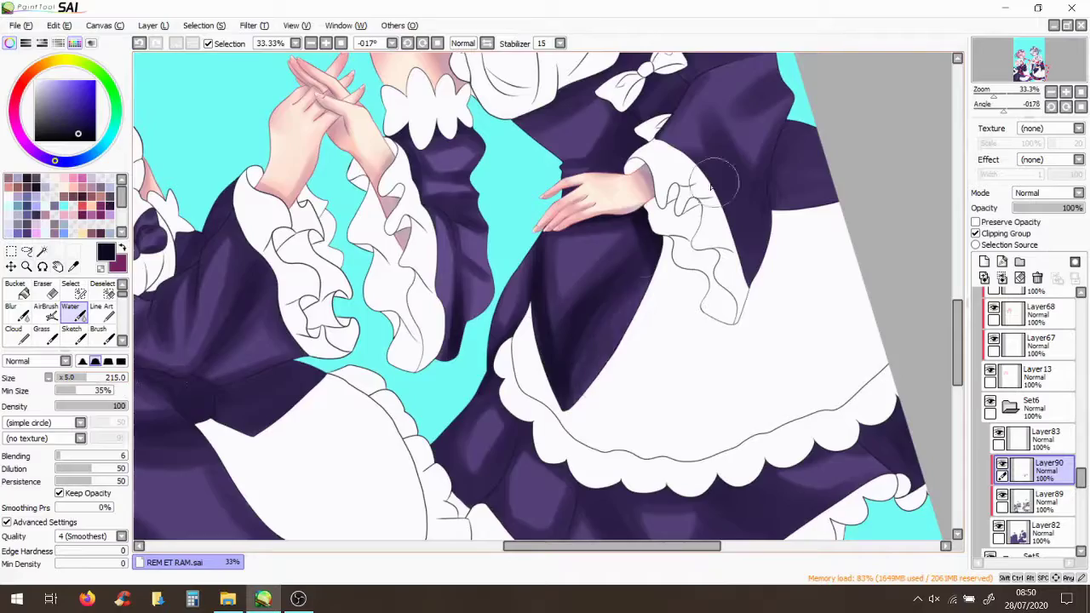
scroll(545, 298, down, 2)
scroll(371, 157, up, 3)
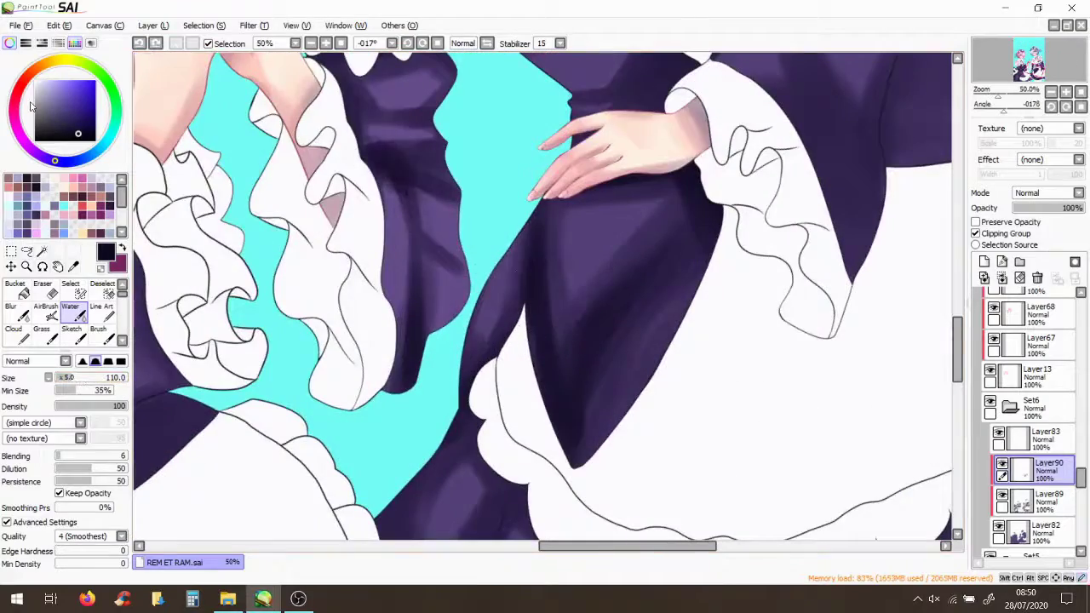
key(Delete)
key(Delete)
key(Delete)
key(Delete)
key(Delete)
key(Delete)
key(Delete)
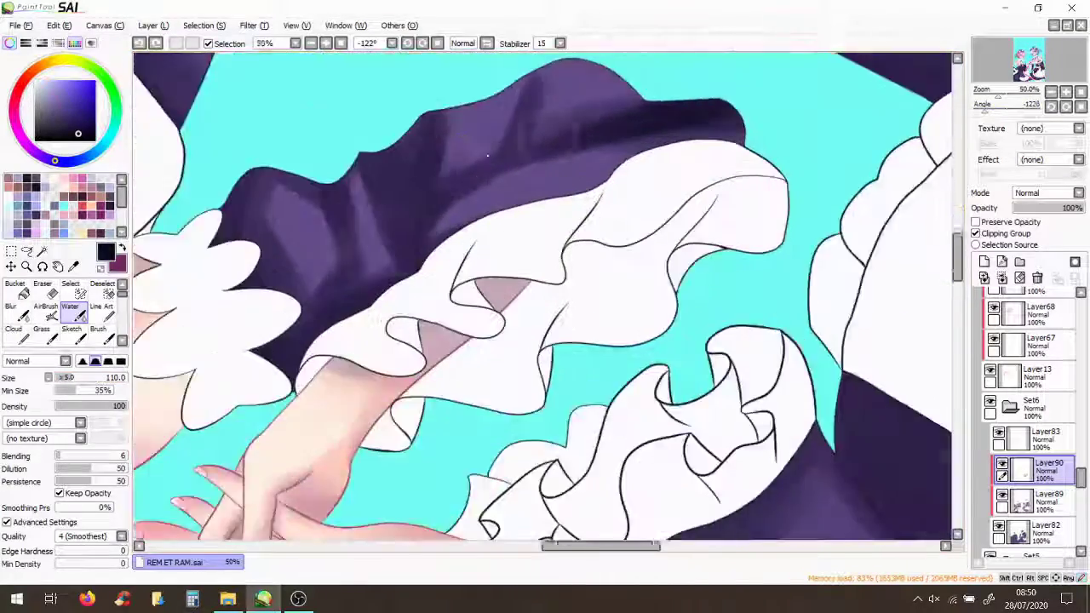
key(Delete)
key(Delete)
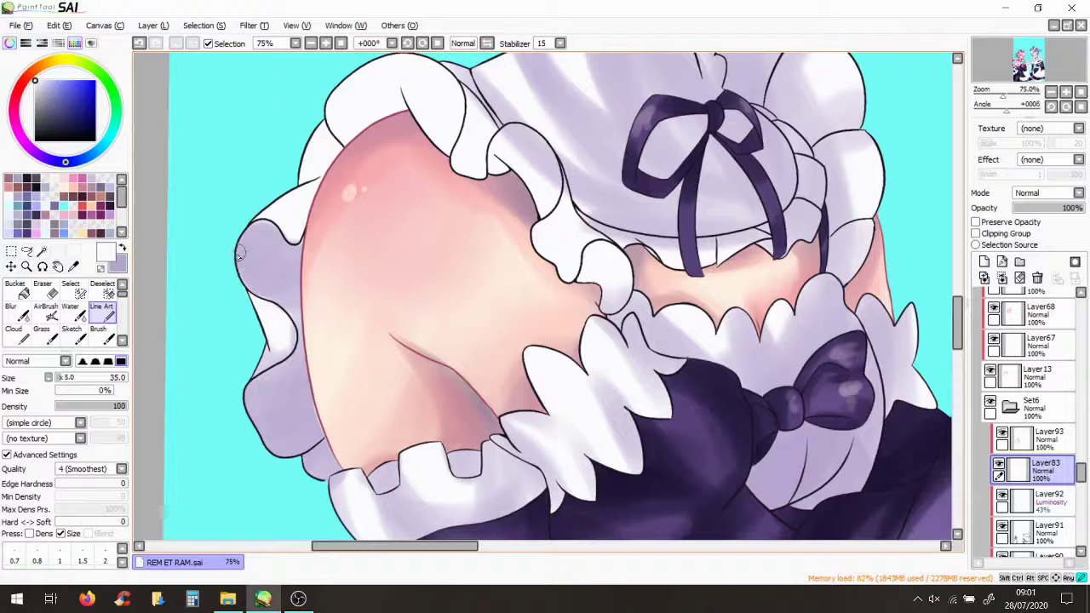
On Layer93, shade the white ruffles around Ram's bare shoulder in pale lavender with a 70 px Water brush
click(1039, 439)
click(69, 310)
drag(308, 174, 322, 153)
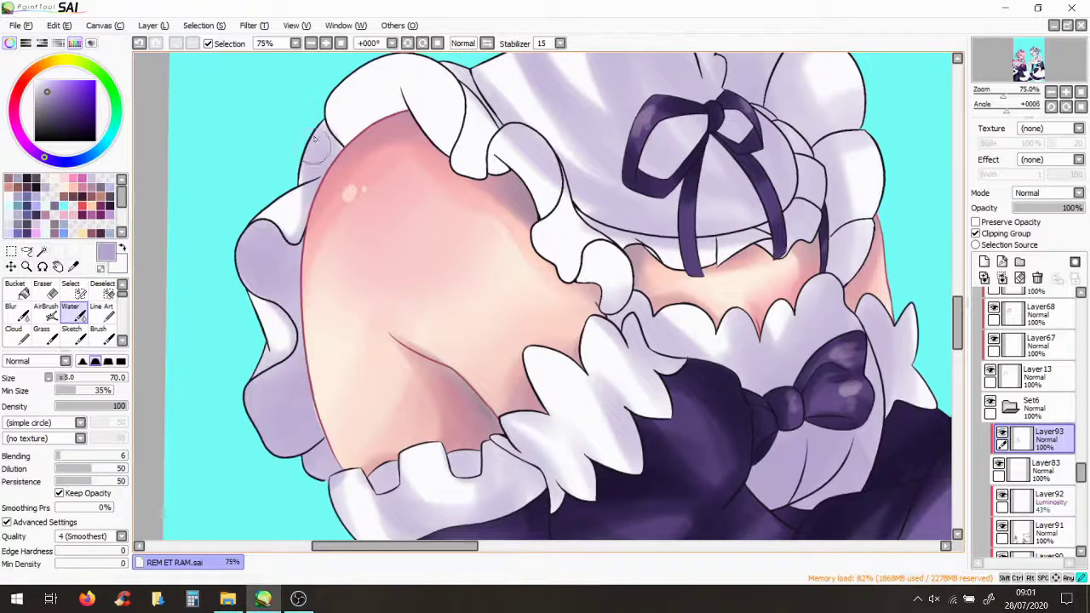
click(400, 25)
key(Escape)
drag(443, 158, 468, 79)
mouse_move(513, 152)
mouse_down()
mouse_move(553, 252)
mouse_move(573, 236)
mouse_move(596, 315)
mouse_up()
scroll(944, 295, down, 7)
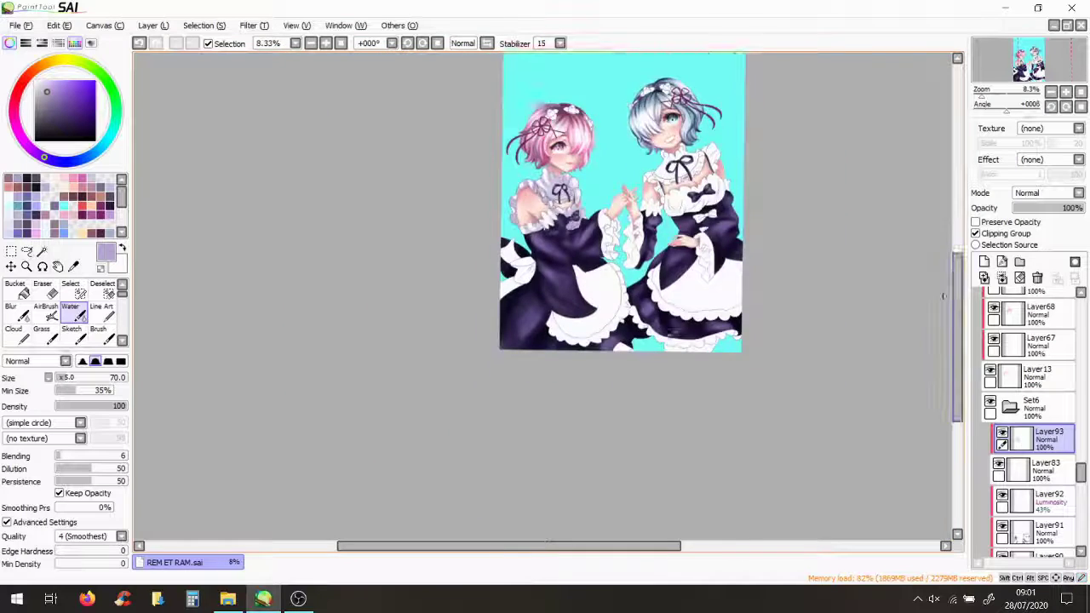
Paint lavender shadows on the knot, loop and tails of the white apron bow behind Ram's waist with the 70 px Water brush
scroll(944, 296, up, 6)
drag(496, 88, 452, 233)
drag(383, 205, 437, 226)
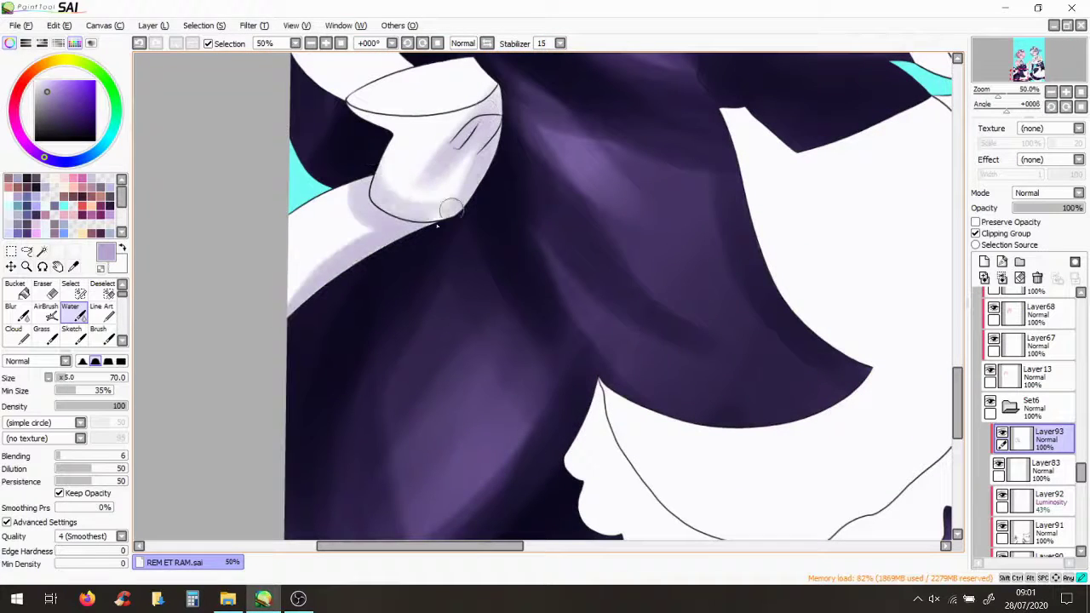
drag(356, 146, 306, 239)
drag(340, 179, 294, 255)
scroll(293, 255, down, 3)
scroll(294, 255, up, 3)
mouse_move(341, 225)
mouse_down()
mouse_move(273, 334)
mouse_move(281, 256)
mouse_move(170, 255)
mouse_up()
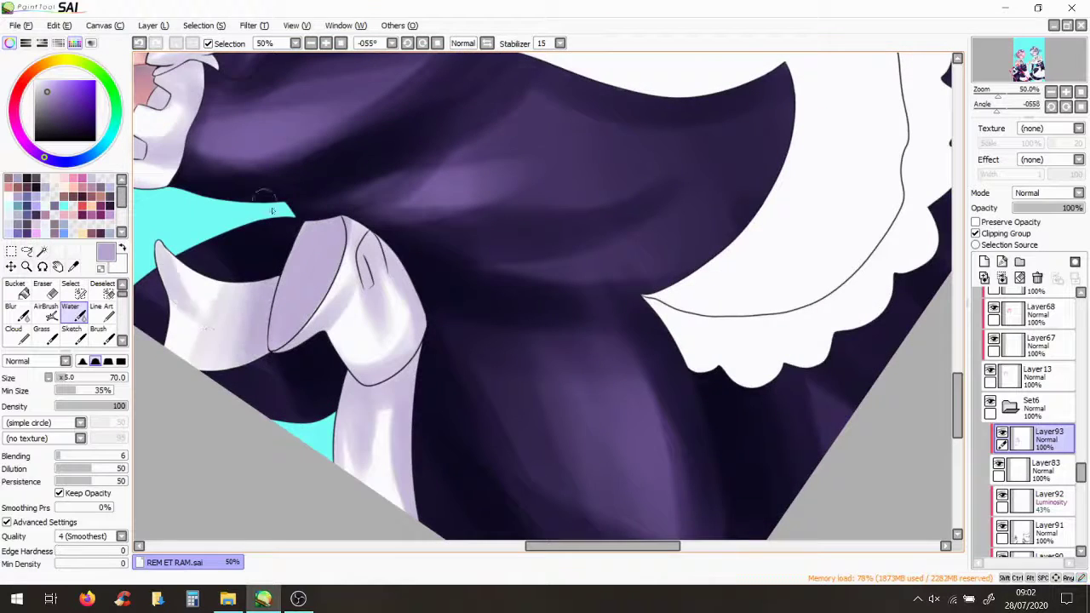
scroll(604, 198, down, 6)
scroll(604, 197, up, 3)
drag(306, 161, 300, 292)
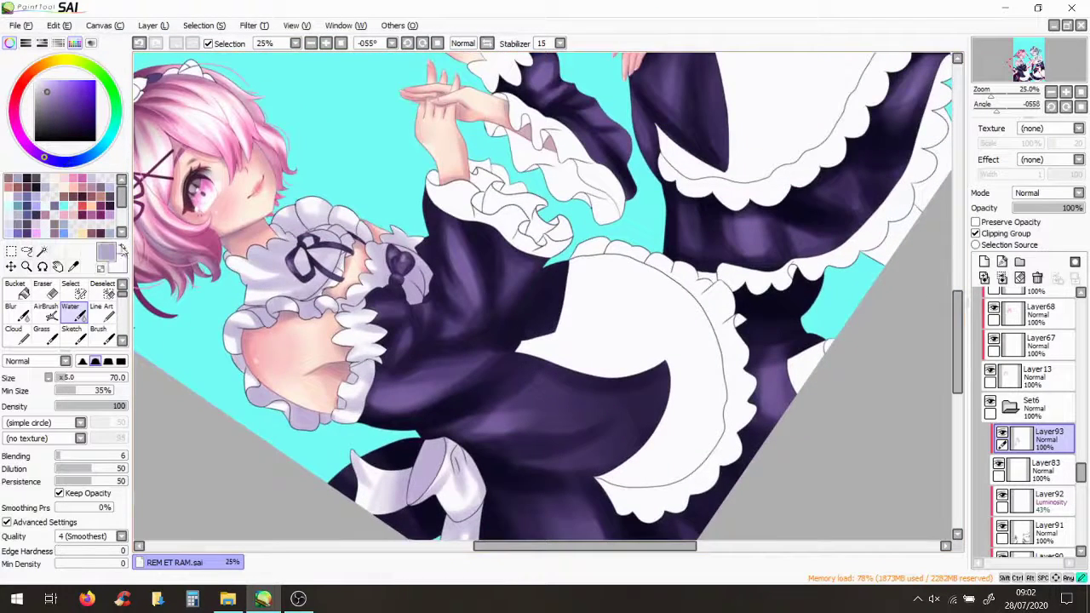
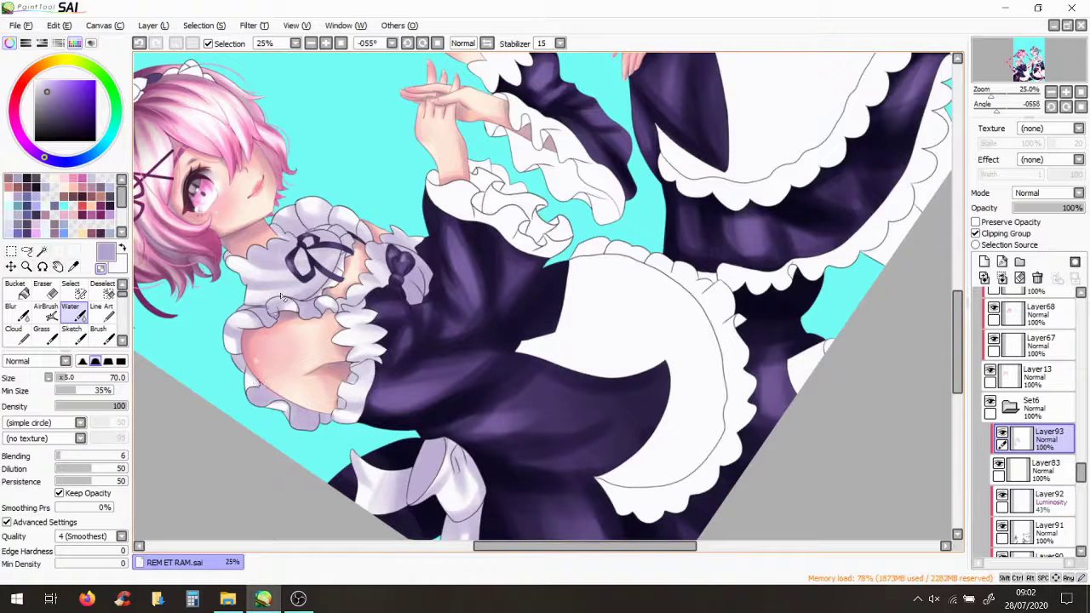
Shade Ram's white apron and the frilled hem of Rem's skirt in lavender, enlarging the Water brush to 230 px
scroll(272, 260, down, 2)
scroll(195, 269, up, 3)
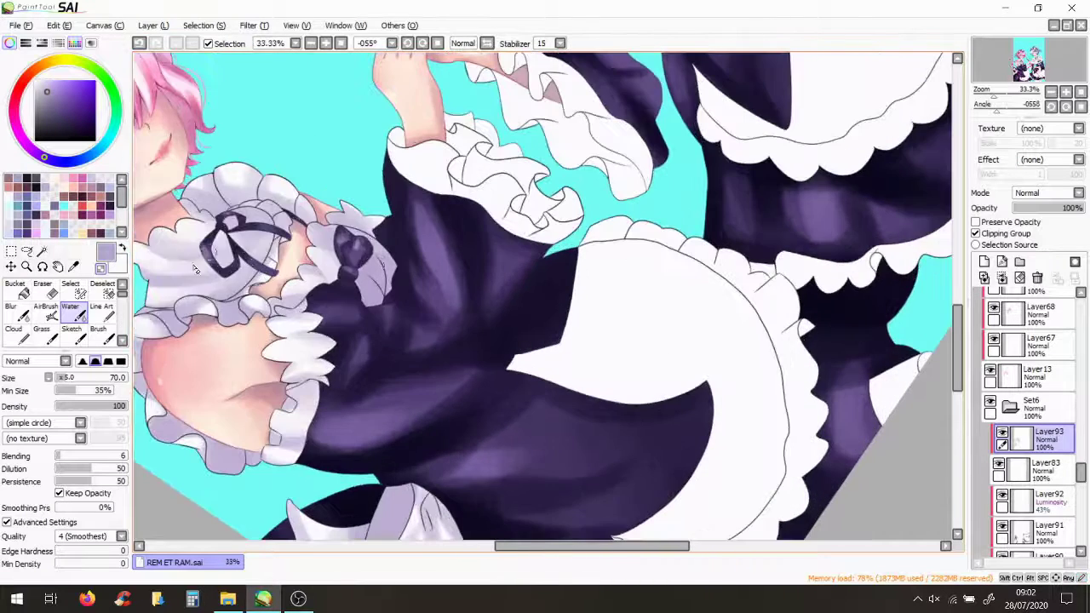
scroll(216, 292, down, 3)
scroll(717, 299, up, 2)
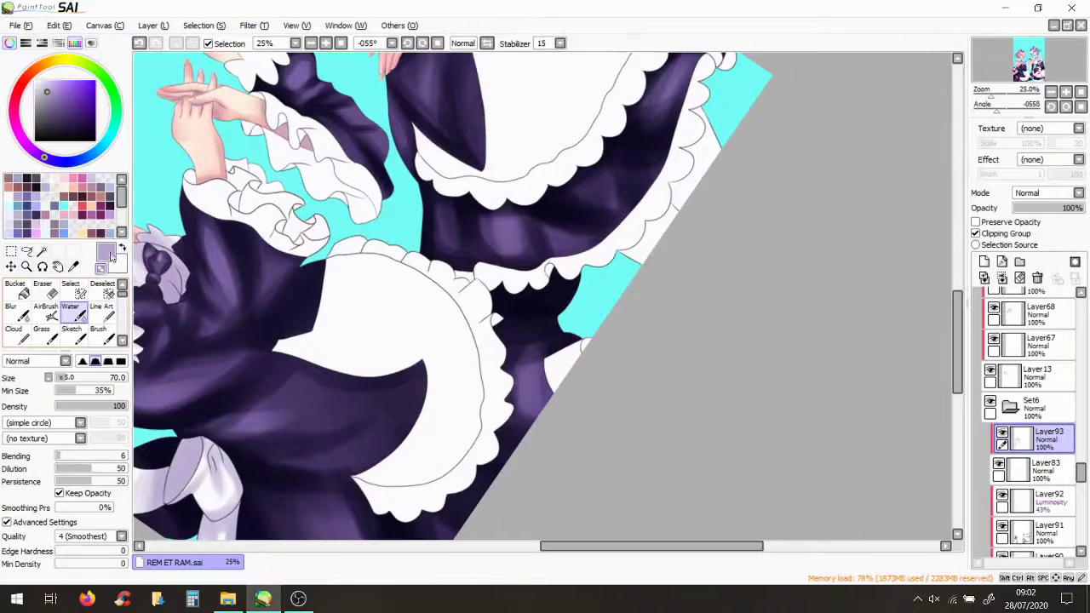
mouse_move(280, 368)
mouse_down()
mouse_move(357, 324)
mouse_move(293, 360)
mouse_up()
mouse_move(256, 316)
mouse_down()
mouse_move(292, 330)
mouse_move(366, 281)
mouse_move(418, 423)
mouse_move(510, 357)
mouse_move(474, 271)
mouse_up()
drag(698, 137, 644, 236)
scroll(644, 236, down, 4)
scroll(652, 167, up, 3)
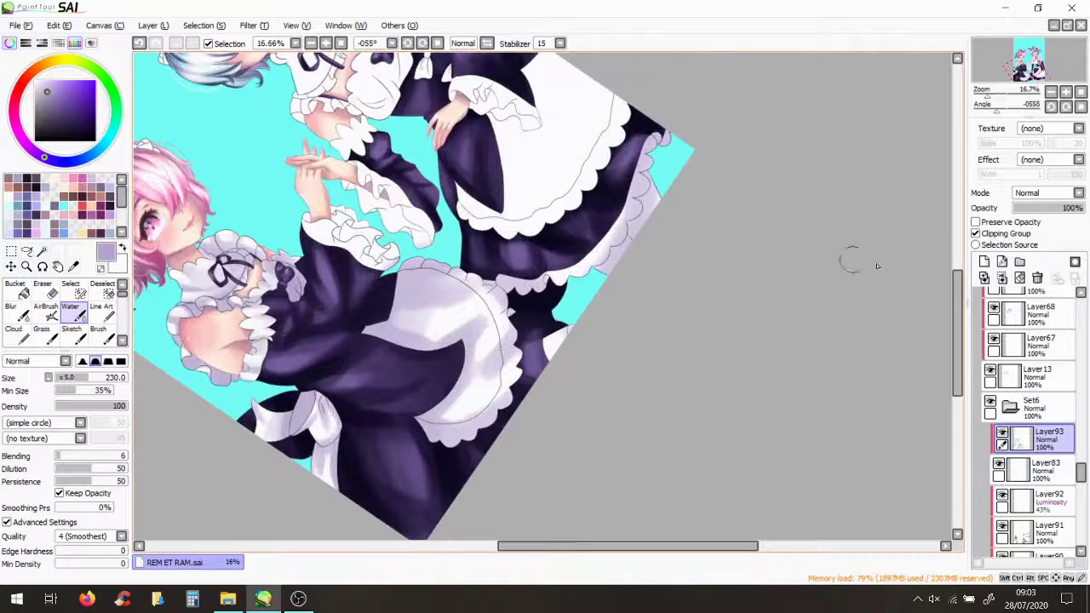
Cover Rem's white apron with broad lavender shadows using the 230 px Water brush
drag(490, 183, 501, 242)
mouse_move(549, 113)
mouse_down()
mouse_move(545, 217)
mouse_move(587, 122)
mouse_move(562, 255)
mouse_move(588, 188)
mouse_up()
scroll(588, 188, down, 3)
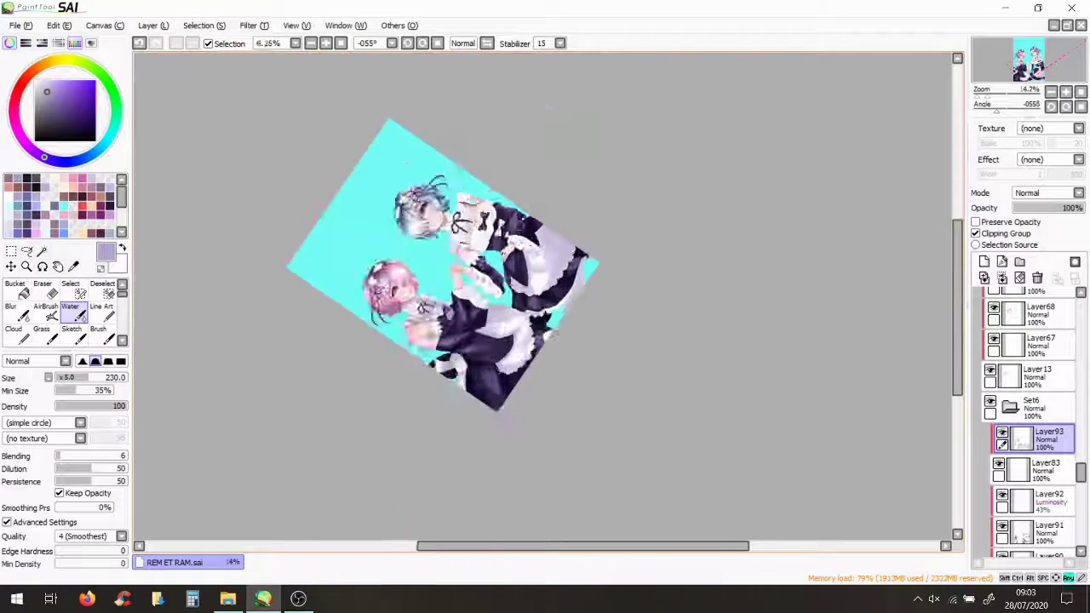
Block in lavender shadows on Rem's collar, shoulder ruffles and white bodice, reducing the Water brush from 230 to 120 px
scroll(588, 187, up, 3)
scroll(545, 293, up, 4)
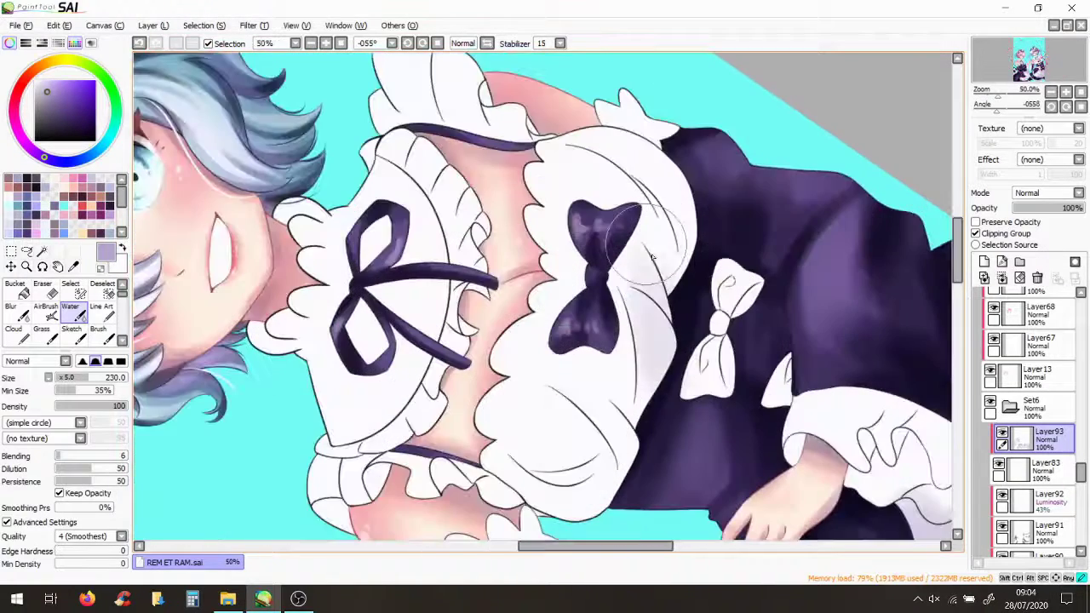
mouse_move(293, 262)
mouse_down()
mouse_move(375, 247)
mouse_move(425, 171)
mouse_move(341, 477)
mouse_move(559, 85)
mouse_up()
scroll(563, 432, down, 2)
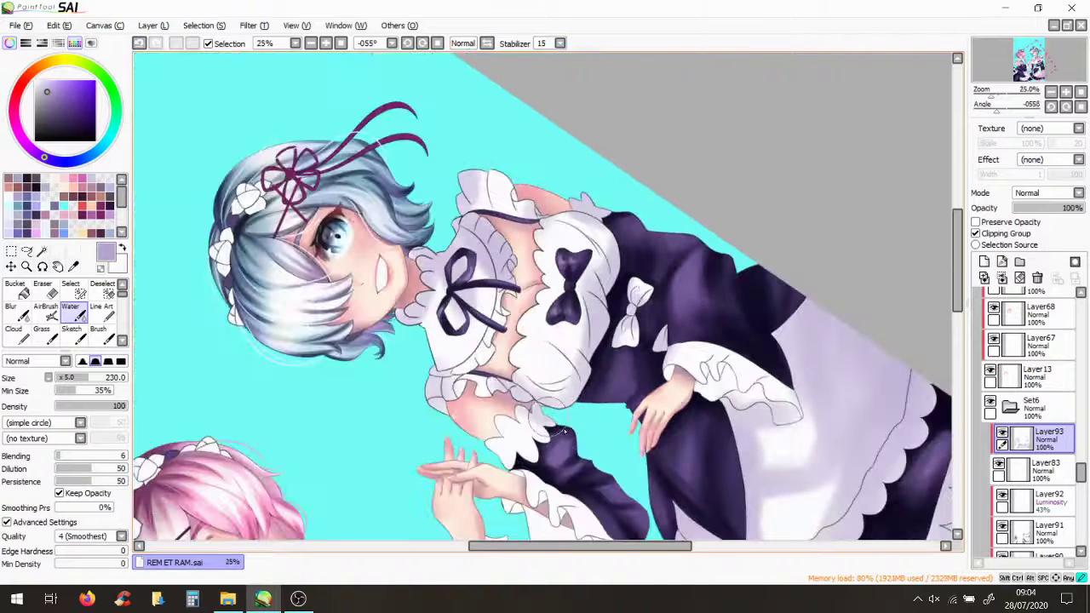
scroll(600, 250, up, 2)
drag(656, 161, 628, 403)
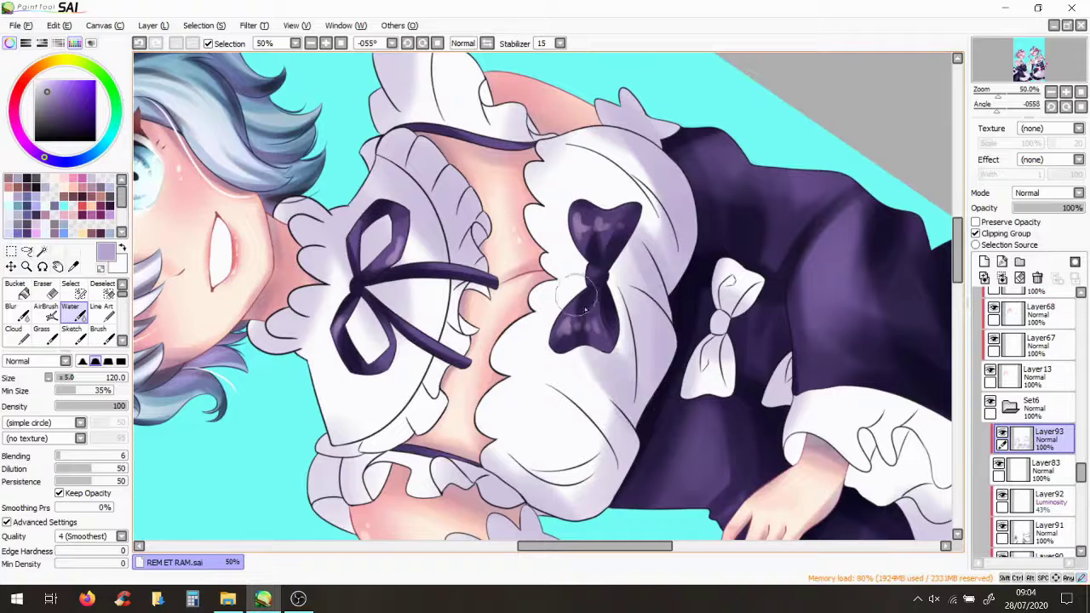
mouse_move(717, 321)
mouse_down()
mouse_move(340, 256)
mouse_move(391, 154)
mouse_move(341, 485)
mouse_move(527, 399)
mouse_move(579, 340)
mouse_move(545, 366)
mouse_move(554, 188)
mouse_move(659, 176)
mouse_up()
scroll(658, 176, down, 5)
scroll(300, 374, up, 5)
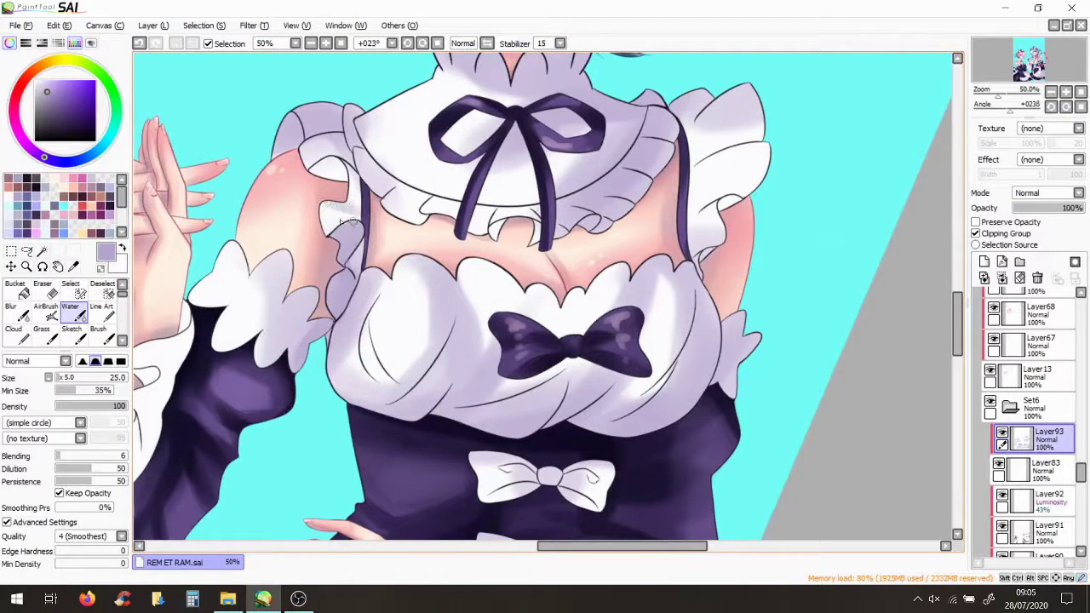
Refine the lavender folds on Rem's gathered white bodice and the frills beside it with a 25 px Water brush
scroll(298, 147, down, 1)
scroll(298, 146, up, 2)
mouse_move(229, 388)
mouse_down()
mouse_move(298, 400)
mouse_move(272, 425)
mouse_move(258, 303)
mouse_up()
drag(415, 279, 272, 269)
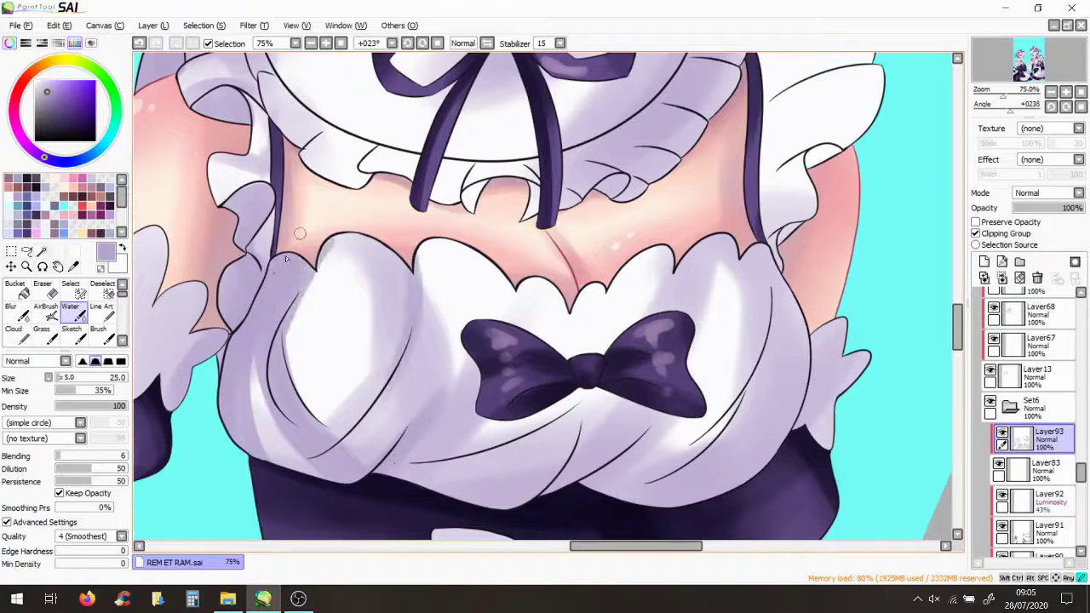
mouse_move(288, 333)
mouse_down()
mouse_move(562, 426)
mouse_move(406, 491)
mouse_up()
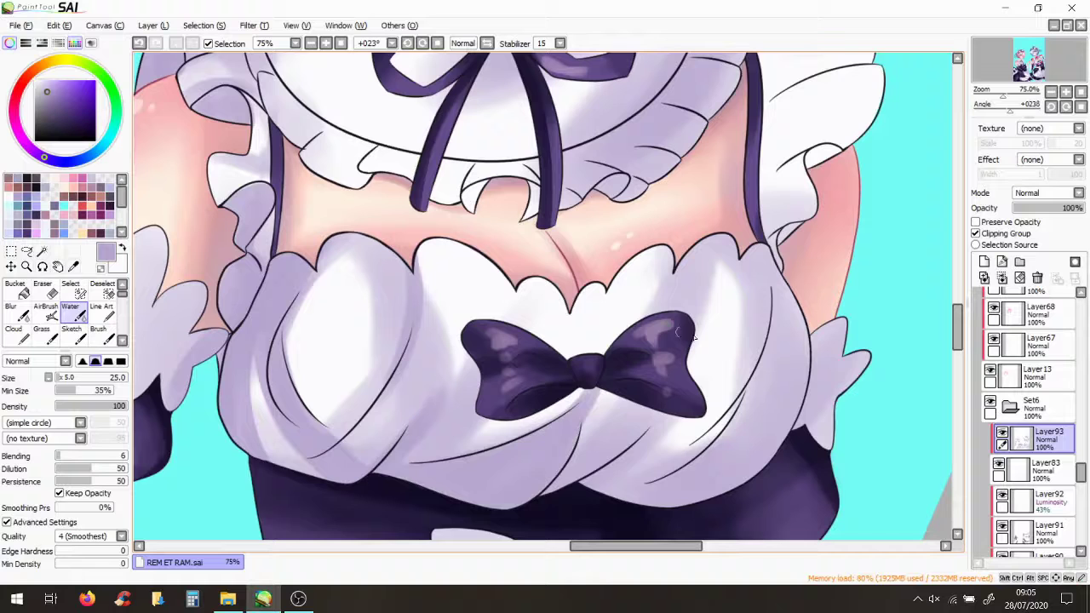
mouse_move(788, 295)
mouse_down()
mouse_move(732, 443)
mouse_move(775, 417)
mouse_move(799, 326)
mouse_up()
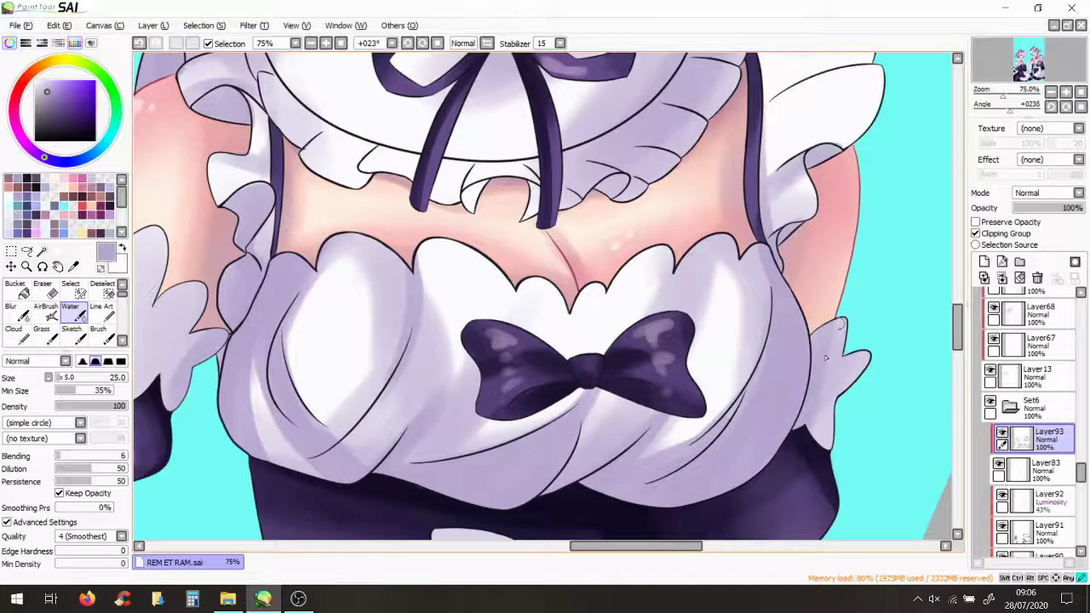
Shade Rem's shoulder ruffles and high frilled collar in lavender, using the Water brush at 70 and 35 px
scroll(839, 307, down, 3)
scroll(406, 248, up, 3)
mouse_move(364, 247)
mouse_down()
mouse_move(332, 277)
mouse_move(372, 274)
mouse_up()
mouse_move(280, 207)
mouse_down()
mouse_move(349, 266)
mouse_move(357, 255)
mouse_move(347, 258)
mouse_up()
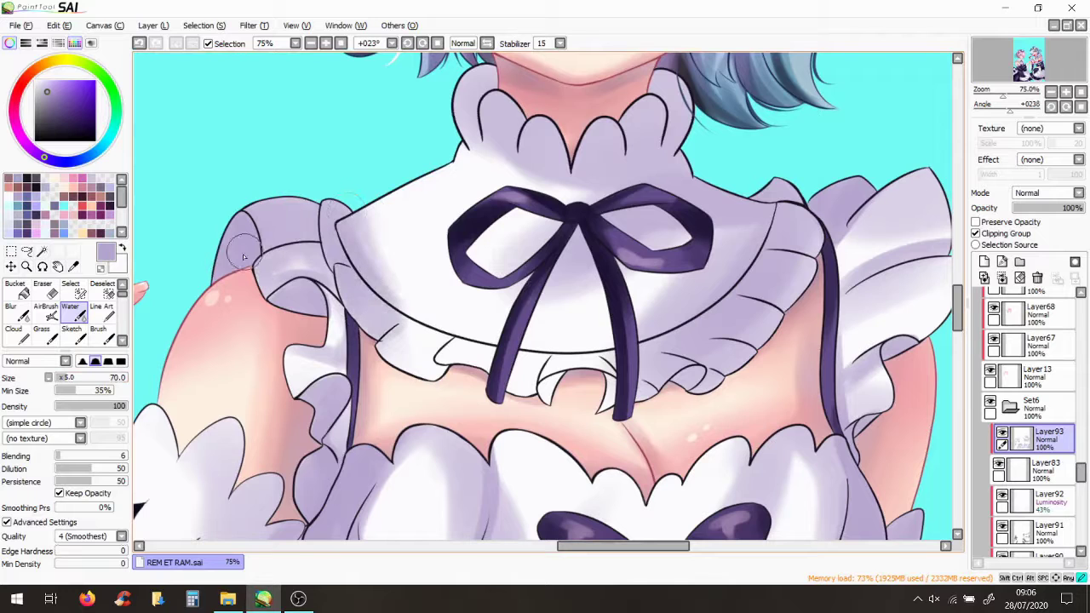
drag(467, 150, 466, 139)
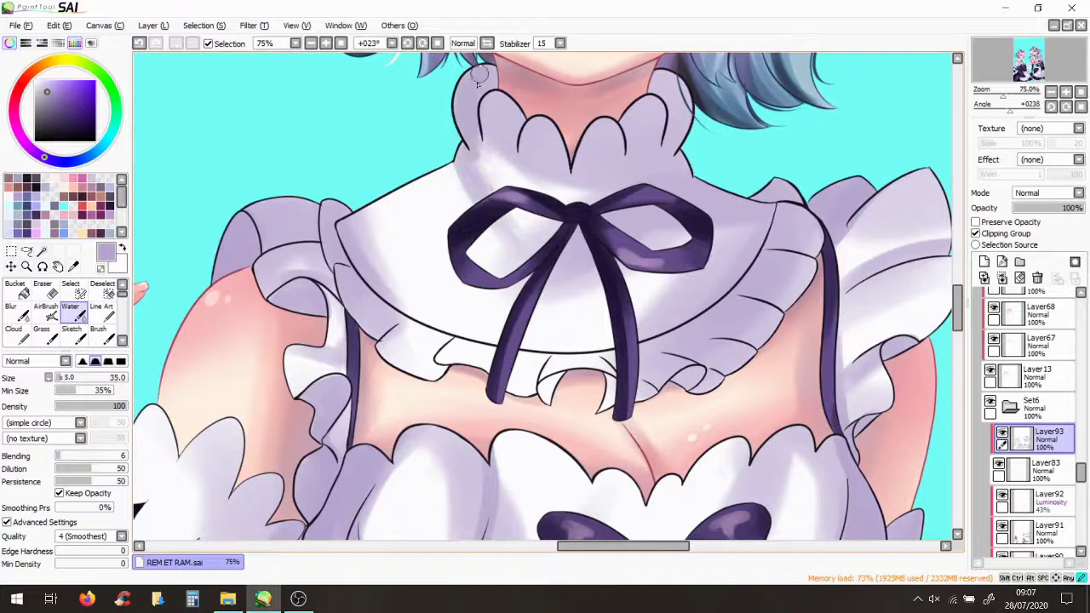
key(minus)
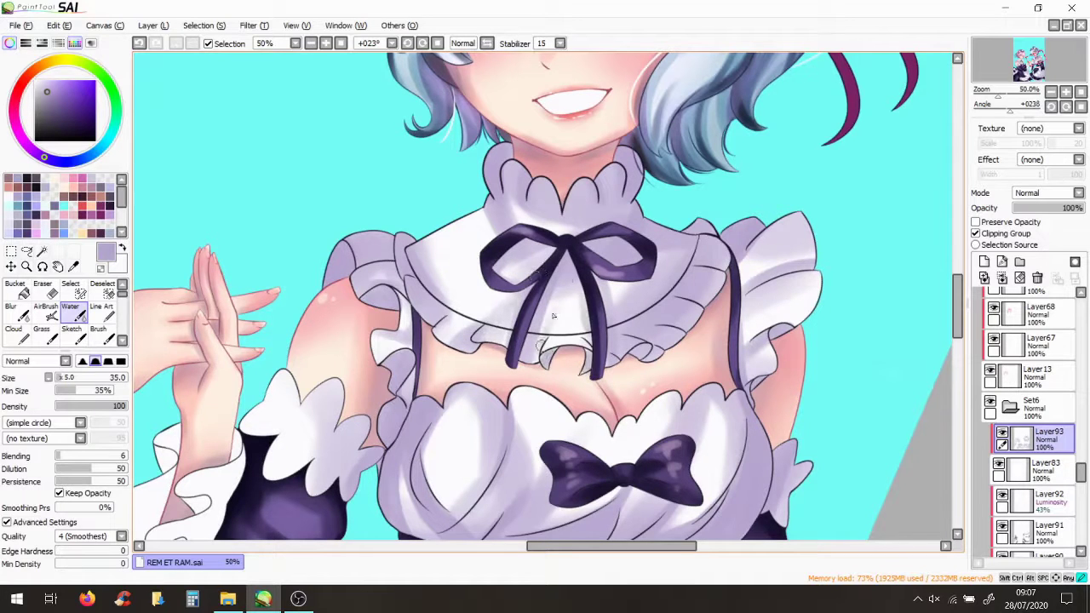
Paint lavender shadows on the knot and loops of Rem's white waist bow with the 35 px Water brush
scroll(553, 316, down, 3)
scroll(255, 281, up, 4)
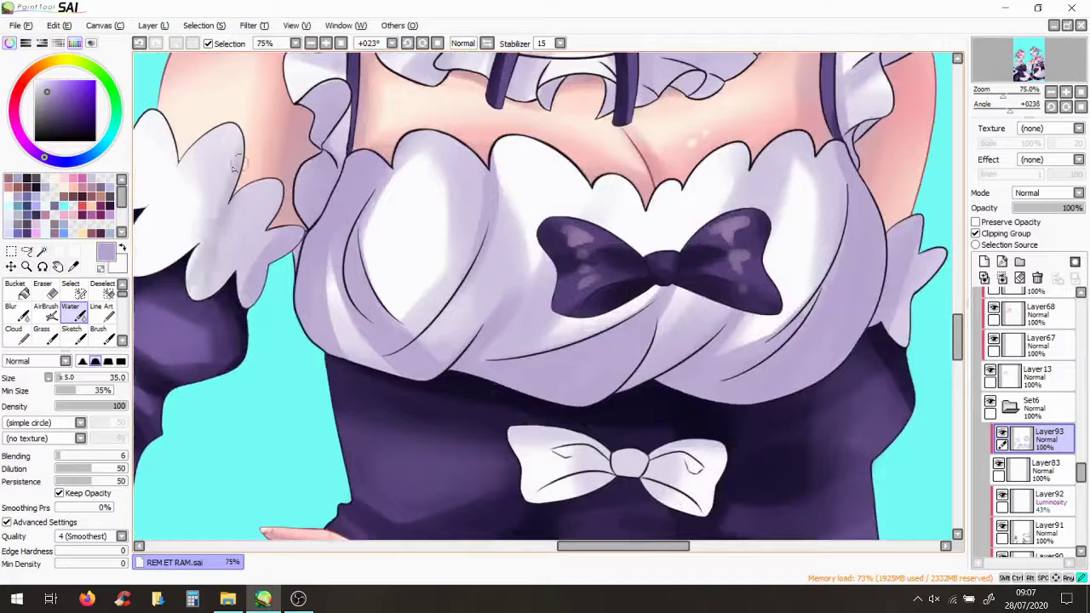
key(minus)
key(minus)
drag(960, 294, 962, 321)
scroll(541, 443, up, 3)
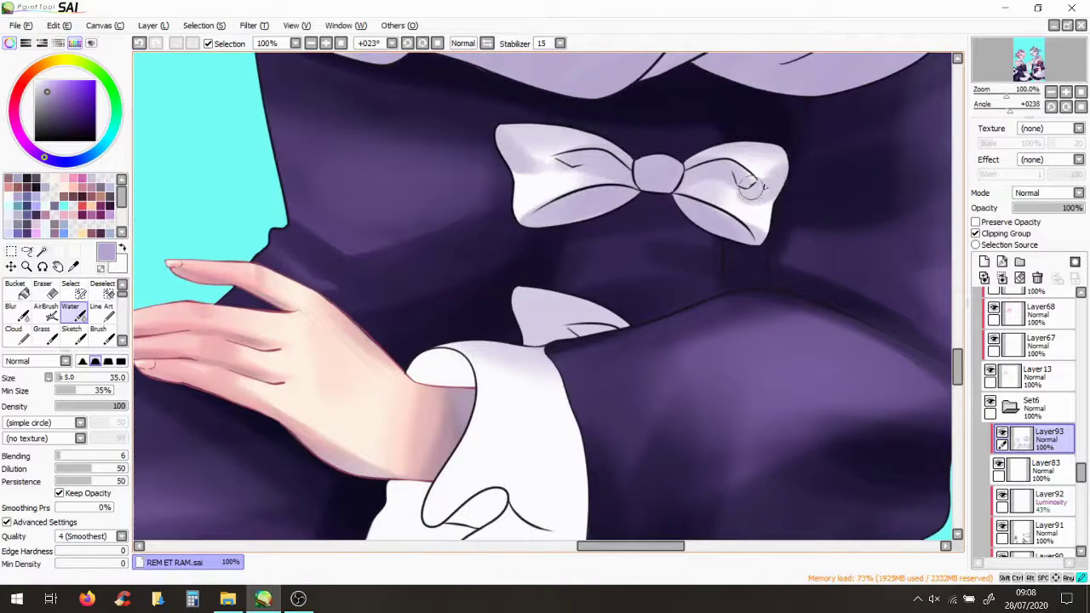
scroll(789, 172, down, 3)
Shade the ruffled cuff of Rem's lowered arm in lavender, using the Water brush at 35, 100 and 50 px
scroll(486, 329, up, 3)
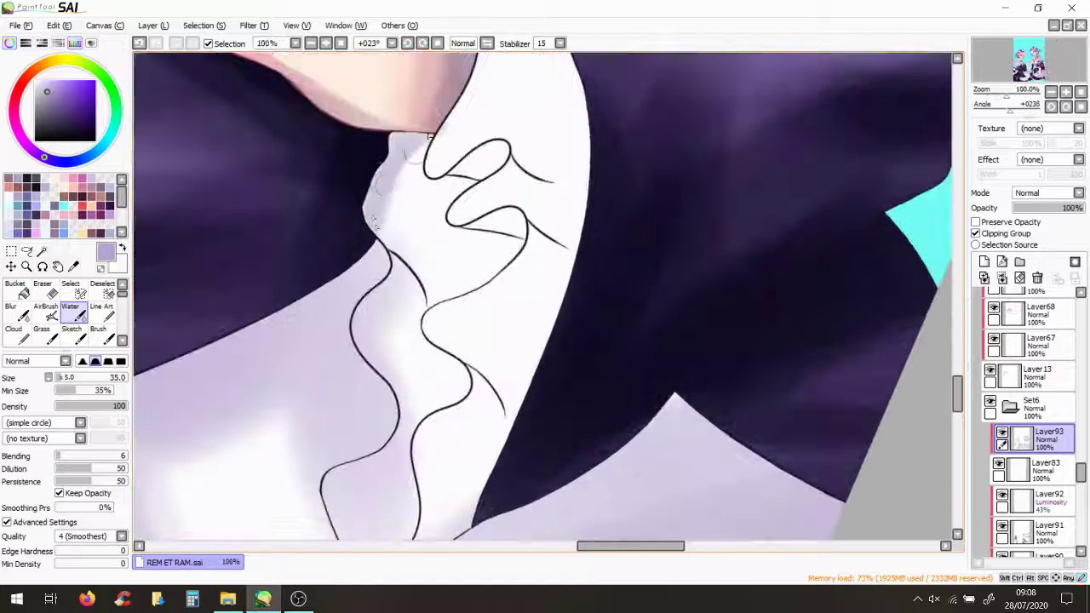
mouse_move(460, 166)
mouse_down()
mouse_move(511, 157)
mouse_move(528, 123)
mouse_move(477, 142)
mouse_move(450, 207)
mouse_up()
scroll(451, 207, down, 3)
scroll(375, 312, up, 4)
mouse_move(374, 312)
mouse_down()
mouse_move(446, 377)
mouse_move(327, 72)
mouse_up()
scroll(328, 72, down, 3)
scroll(134, 390, up, 2)
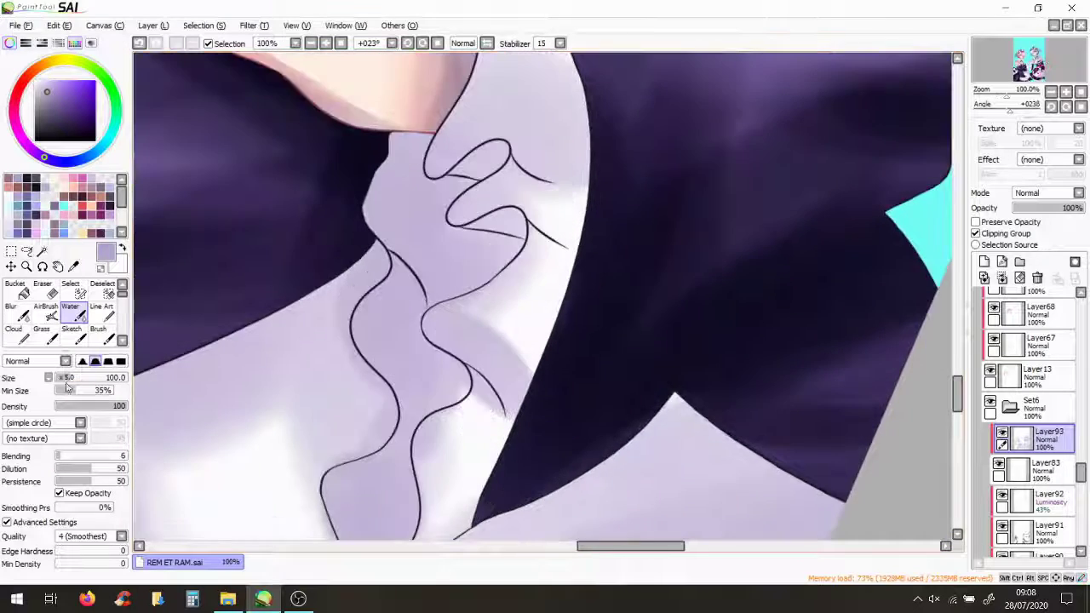
scroll(133, 389, up, 2)
mouse_move(457, 479)
mouse_down()
mouse_move(255, 382)
mouse_move(457, 158)
mouse_up()
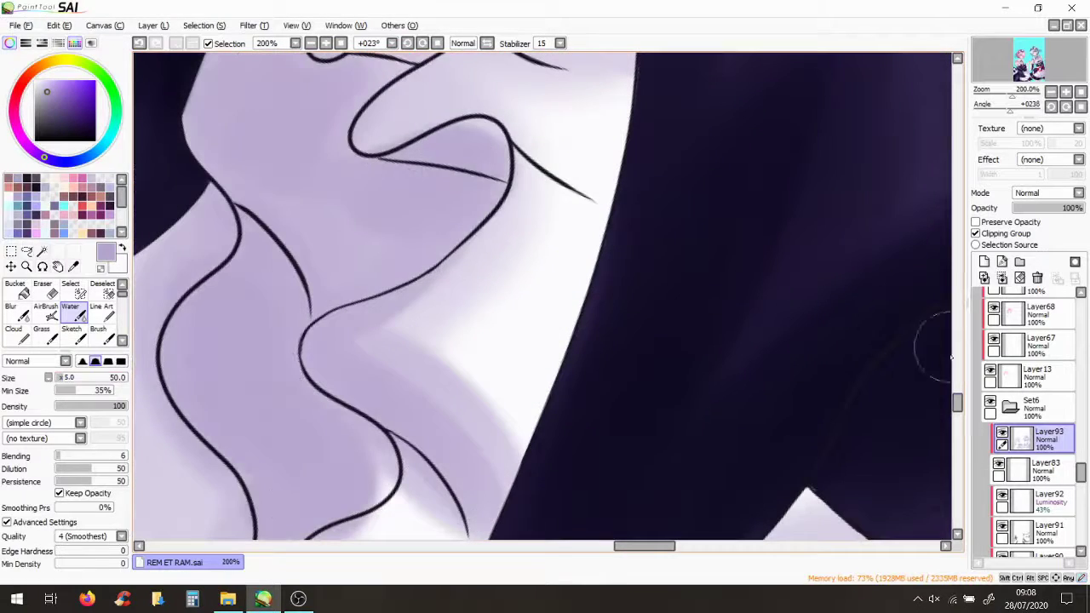
Paint lavender shadows on Rem's apron with the Water brush at 200 px and on the skirt's hem frills at 60 px
scroll(931, 333, down, 5)
scroll(545, 298, up, 4)
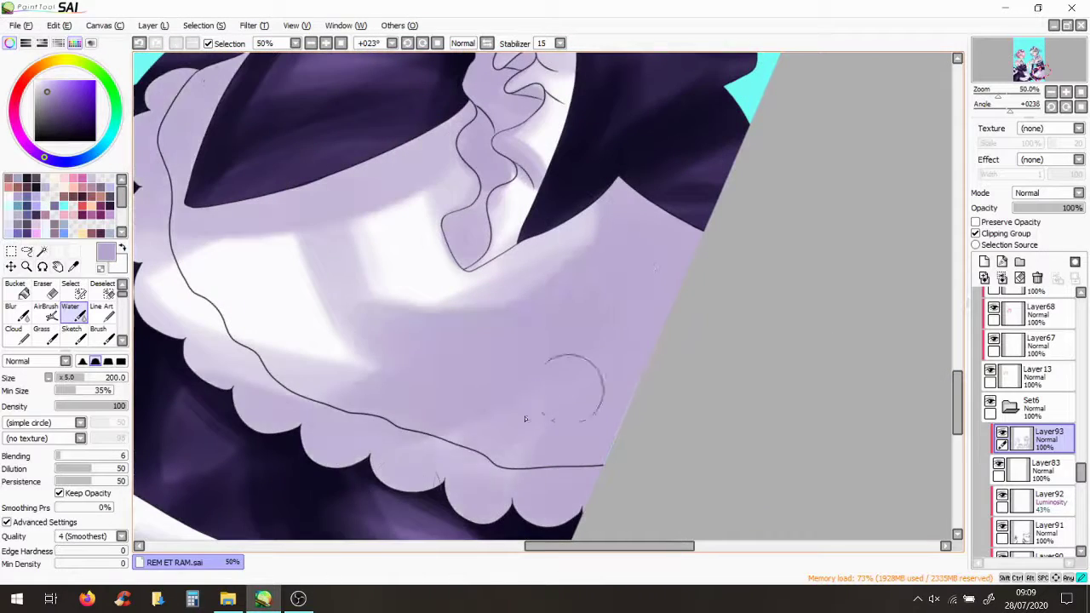
scroll(511, 383, down, 4)
scroll(361, 260, up, 1)
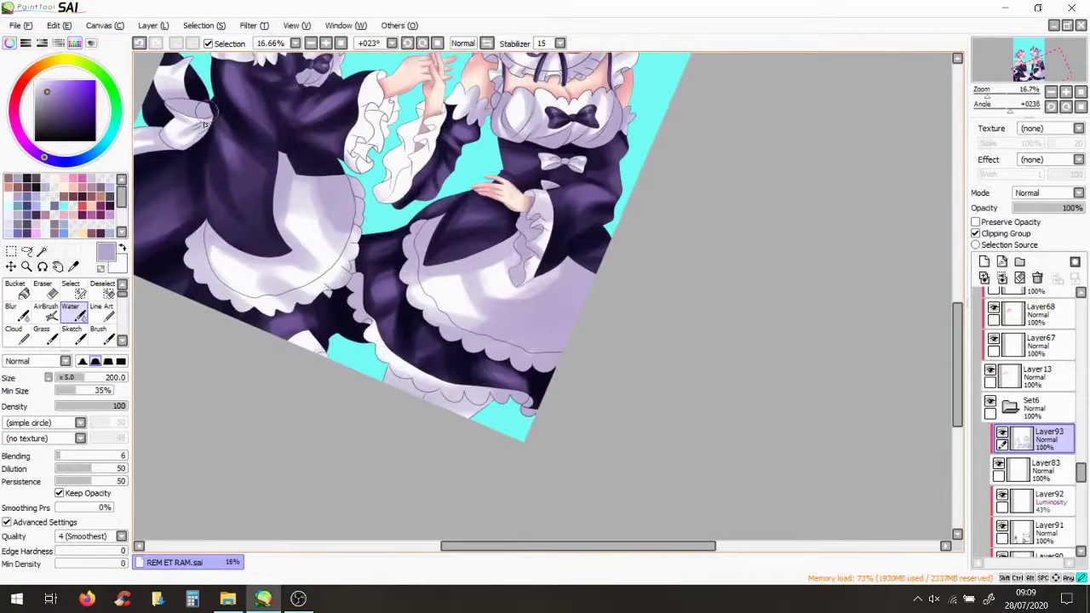
scroll(528, 391, down, 2)
scroll(414, 437, up, 4)
mouse_move(443, 332)
mouse_down()
mouse_move(323, 256)
mouse_move(587, 374)
mouse_up()
drag(630, 409, 545, 324)
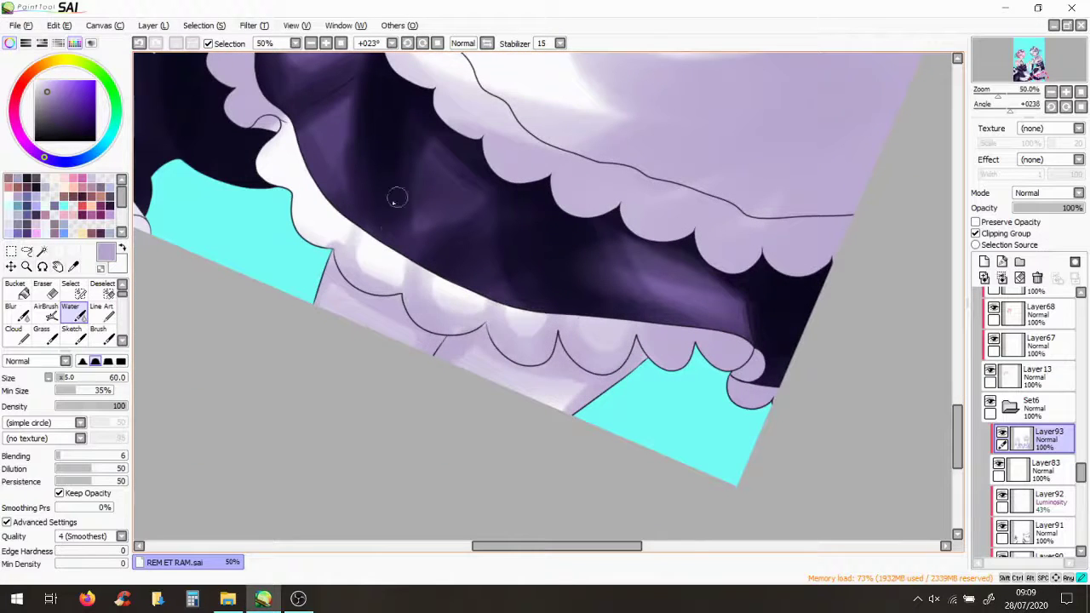
scroll(350, 254, down, 3)
scroll(371, 207, up, 2)
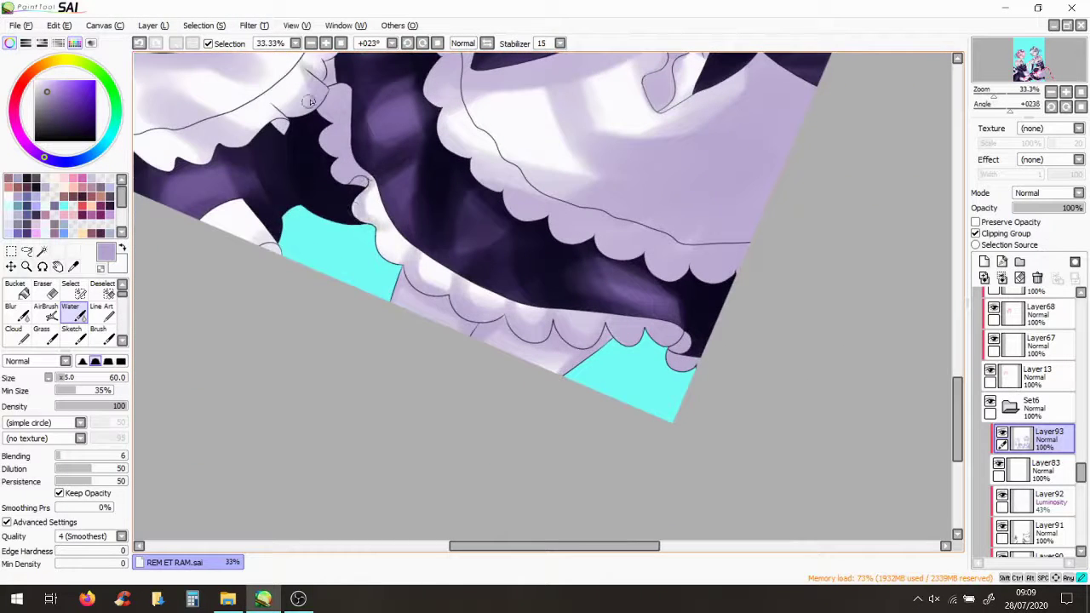
Shade Ram's white apron, its scalloped trim and the large back bow in lavender with the 60 px Water brush
scroll(277, 253, down, 2)
scroll(562, 166, up, 2)
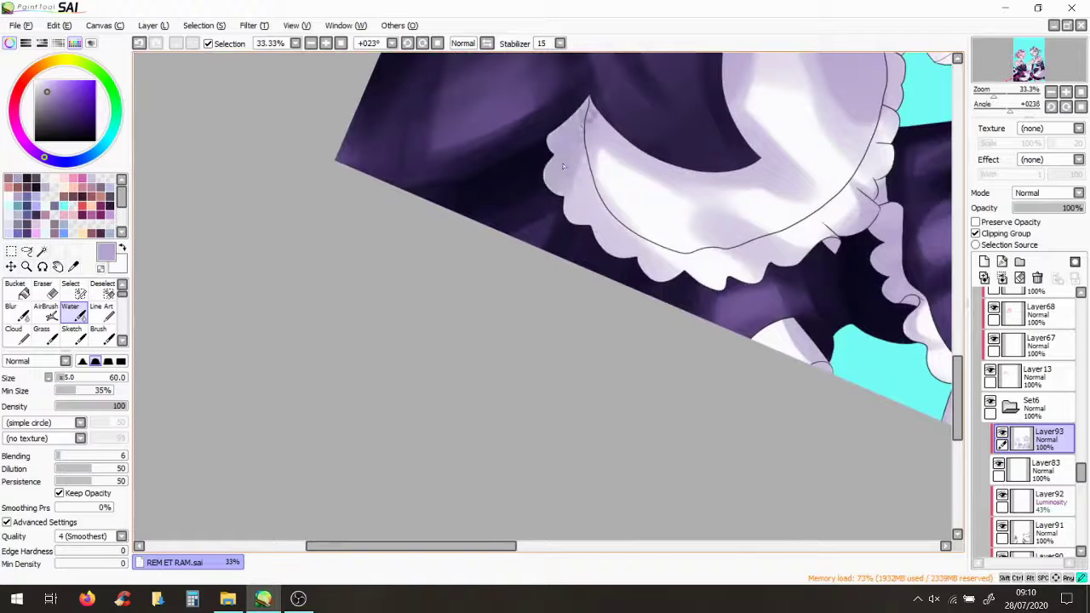
drag(547, 103, 596, 70)
mouse_move(792, 273)
mouse_down()
mouse_move(692, 196)
mouse_move(643, 112)
mouse_up()
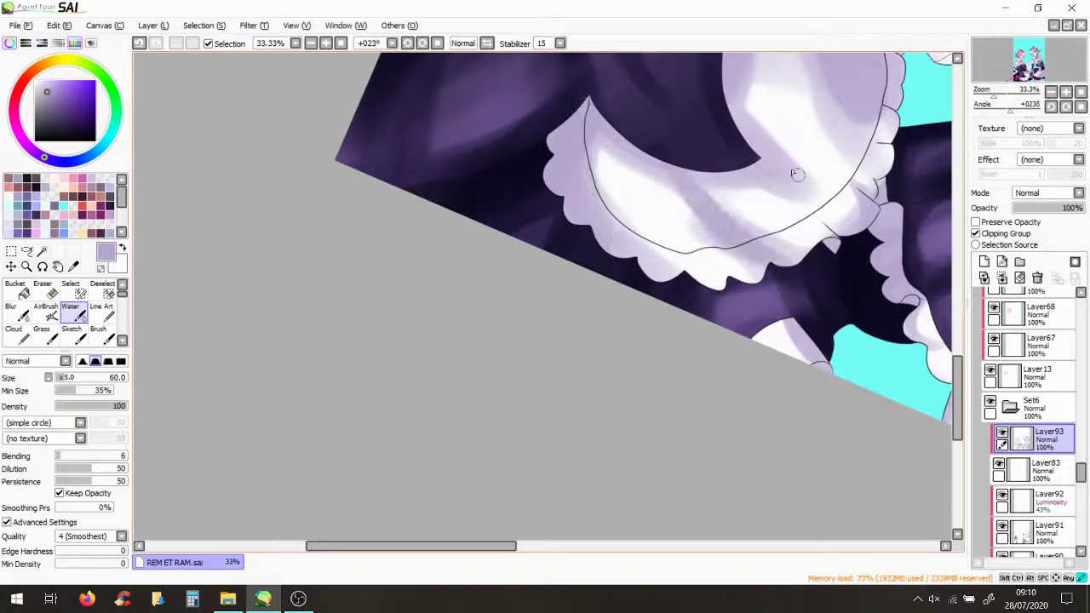
drag(798, 174, 732, 106)
scroll(816, 158, down, 3)
scroll(509, 249, up, 4)
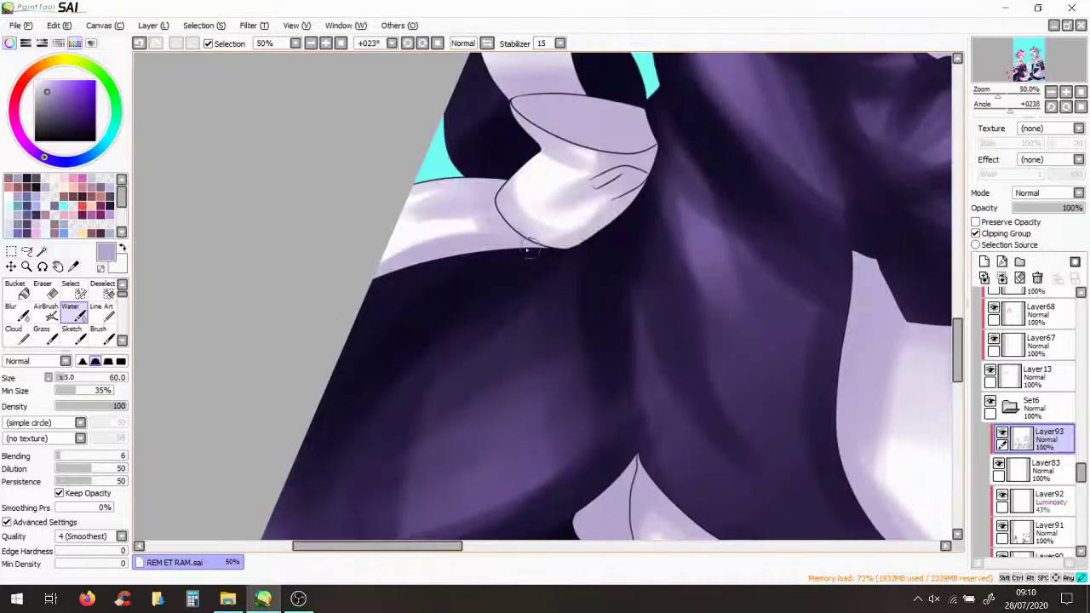
Paint lavender shadows on the long ruffled cuff of Rem's raised arm with the 60 px Water brush
scroll(628, 143, down, 3)
scroll(617, 344, up, 3)
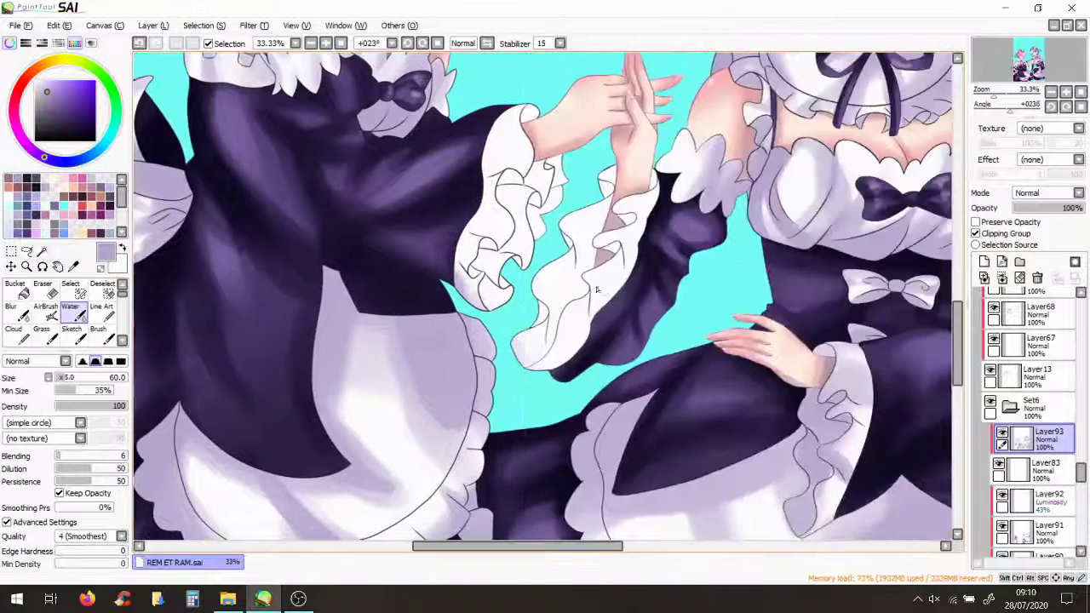
drag(546, 281, 583, 255)
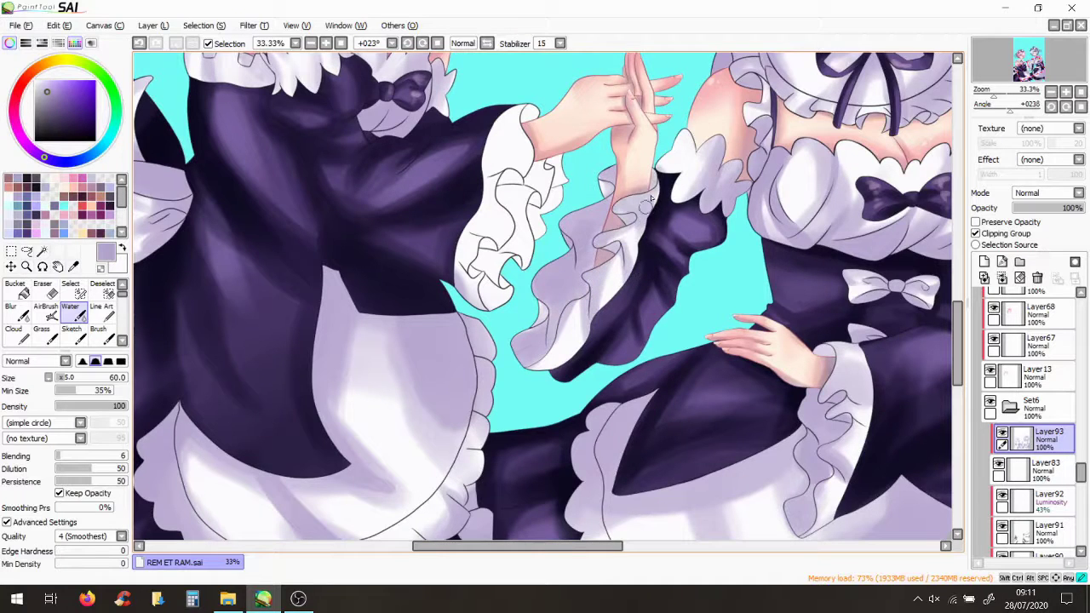
scroll(652, 199, down, 3)
Shade Ram's ruffled cuff in lavender, rotating the canvas to -111° for the strokes and returning it to +11°
scroll(651, 198, up, 5)
mouse_move(460, 315)
mouse_down()
mouse_move(383, 213)
mouse_move(489, 196)
mouse_move(409, 183)
mouse_move(340, 247)
mouse_up()
scroll(358, 239, down, 5)
mouse_move(1009, 104)
mouse_down()
mouse_move(1030, 113)
mouse_move(987, 109)
mouse_up()
scroll(610, 288, up, 5)
scroll(687, 246, up, 2)
mouse_move(426, 378)
mouse_down()
mouse_move(447, 247)
mouse_move(341, 341)
mouse_move(445, 336)
mouse_move(377, 316)
mouse_move(336, 360)
mouse_move(455, 408)
mouse_move(536, 264)
mouse_up()
scroll(537, 264, down, 6)
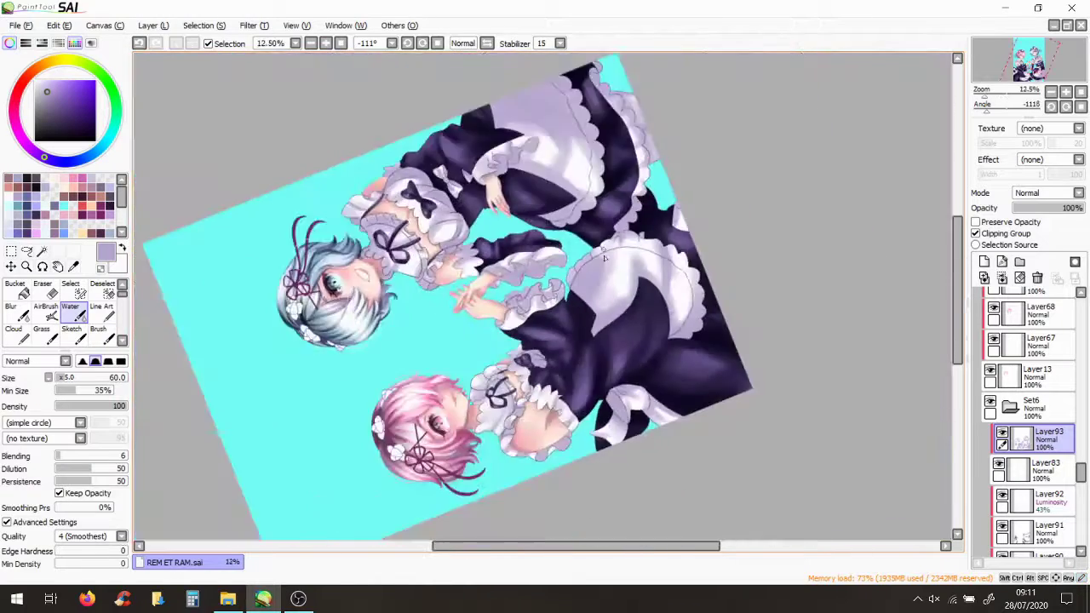
click(1064, 106)
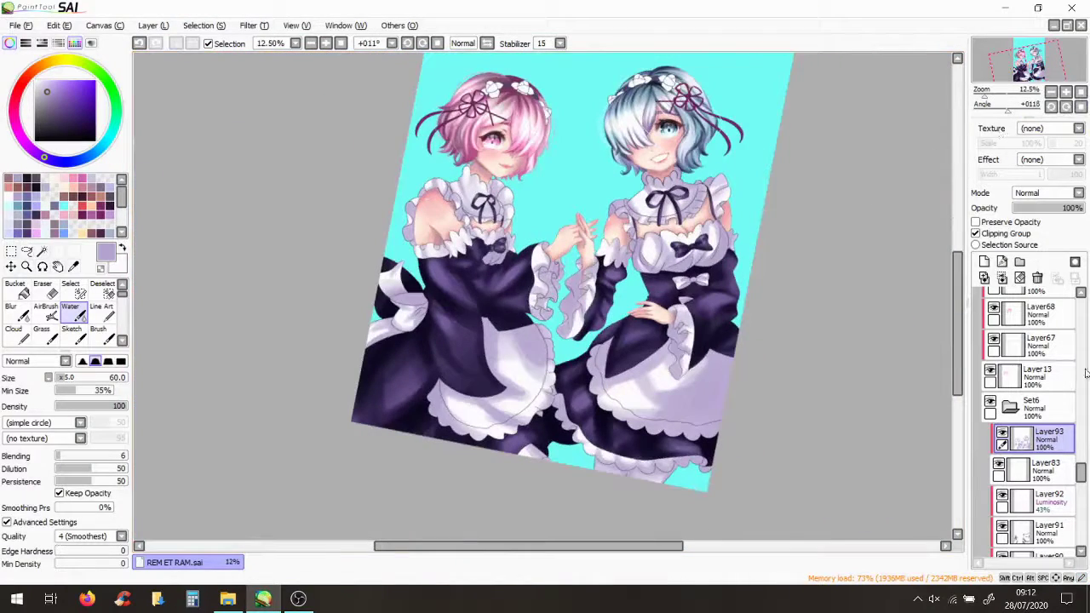
Add a clipped layer above the lavender shadows and paint deeper blue-violet shadows on both aprons, enlarging the Water brush to 205 px
click(983, 261)
alt+click(415, 332)
scroll(414, 332, up, 3)
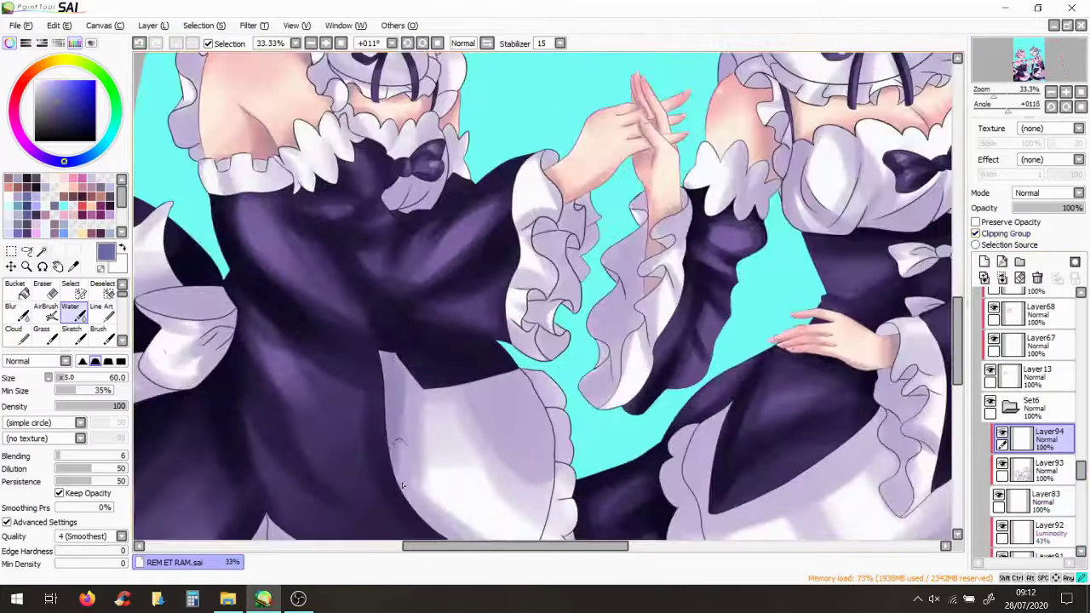
drag(408, 361, 549, 440)
scroll(488, 363, down, 4)
scroll(439, 421, up, 1)
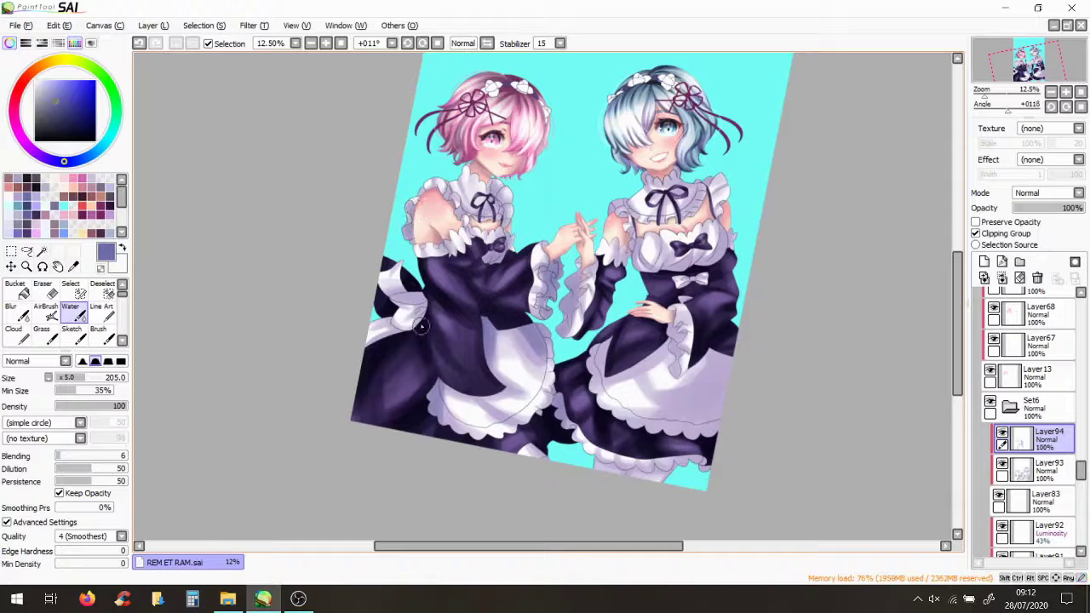
drag(620, 342, 697, 420)
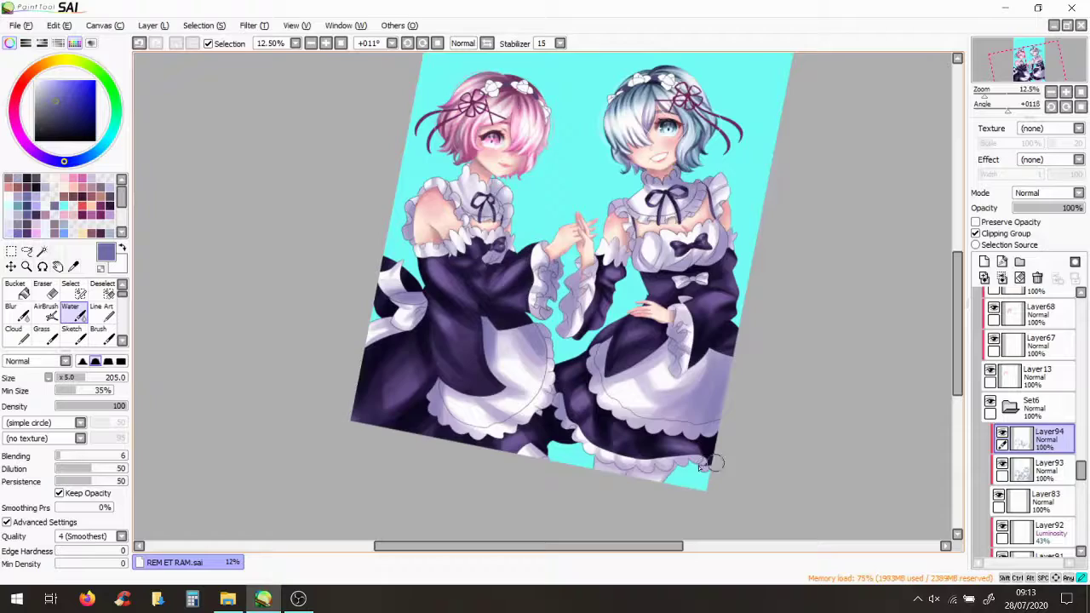
Deepen the ruffled cuffs of both characters with blue-violet shadows, using the Water brush at 105 px
scroll(537, 456, up, 6)
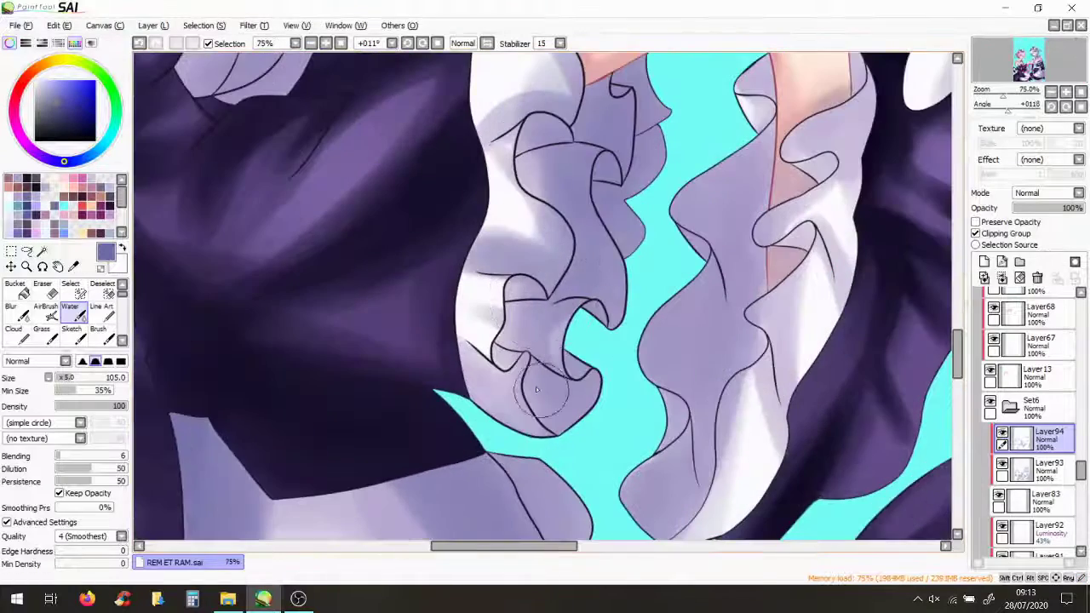
key(bracketleft)
scroll(561, 323, down, 3)
mouse_move(606, 375)
mouse_down()
mouse_move(630, 281)
mouse_move(605, 385)
mouse_up()
scroll(617, 296, down, 1)
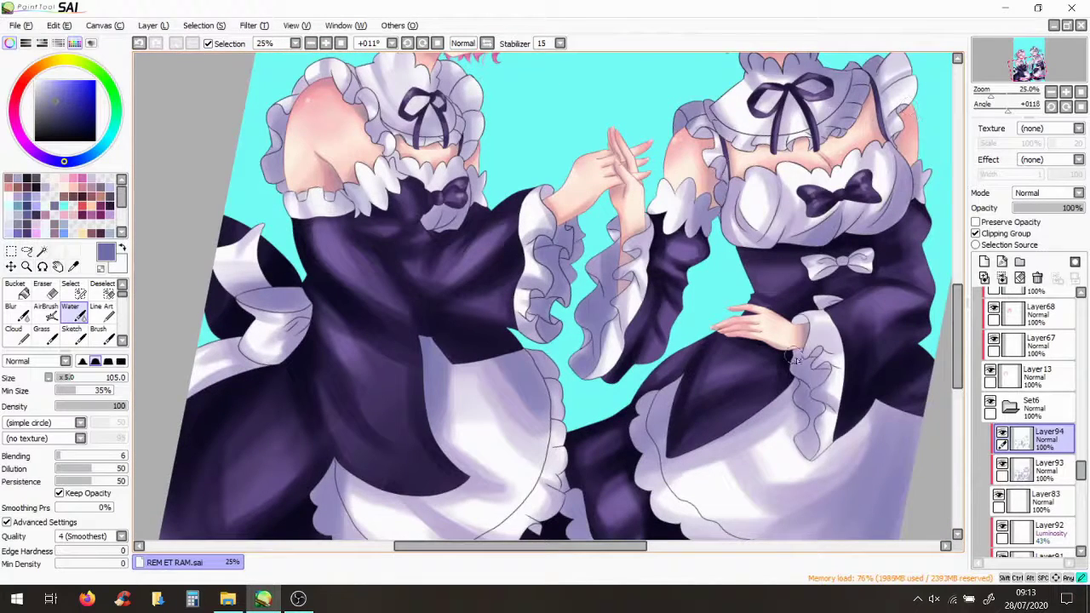
mouse_move(796, 362)
mouse_down()
mouse_move(911, 425)
mouse_move(655, 400)
mouse_move(648, 468)
mouse_up()
scroll(810, 321, down, 6)
scroll(371, 328, up, 5)
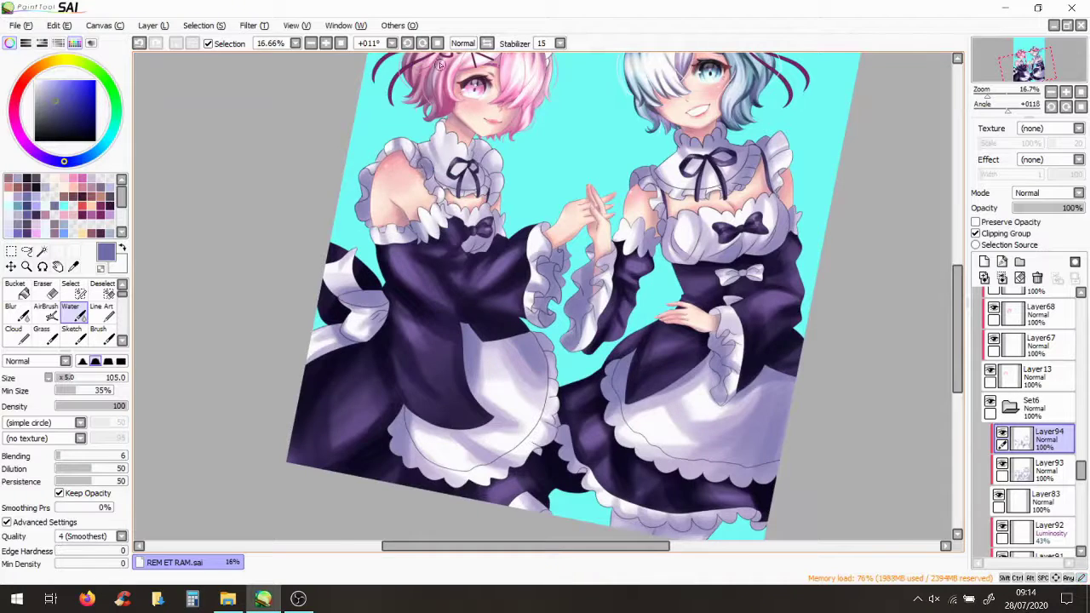
scroll(749, 183, up, 2)
scroll(713, 194, down, 3)
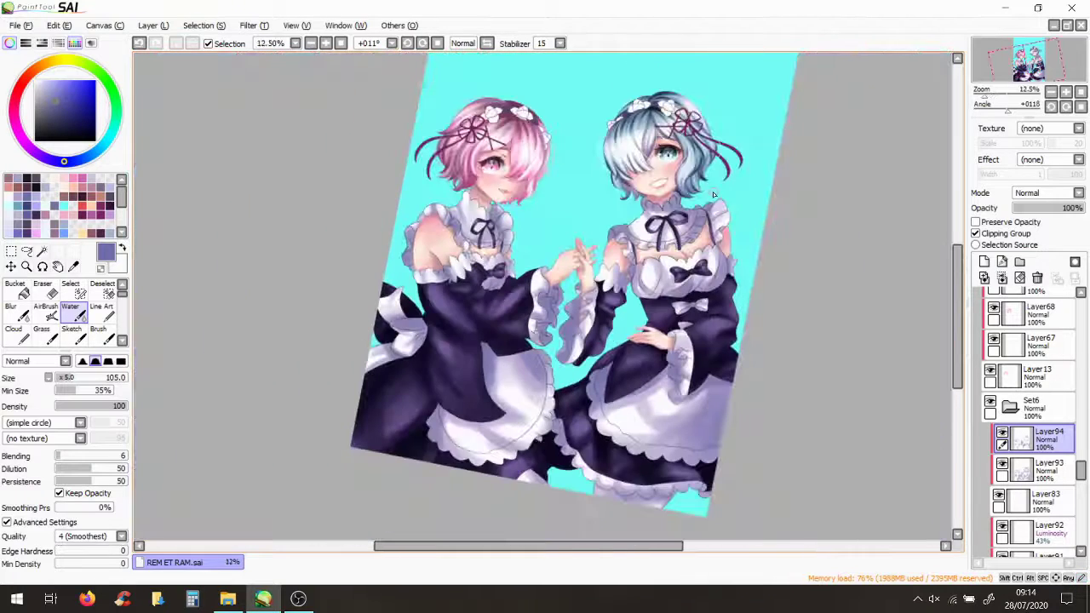
Add blue-violet shadows to Rem's white waist bow and the folds of the lowered cuff with the 30 px Water brush
scroll(669, 440, up, 5)
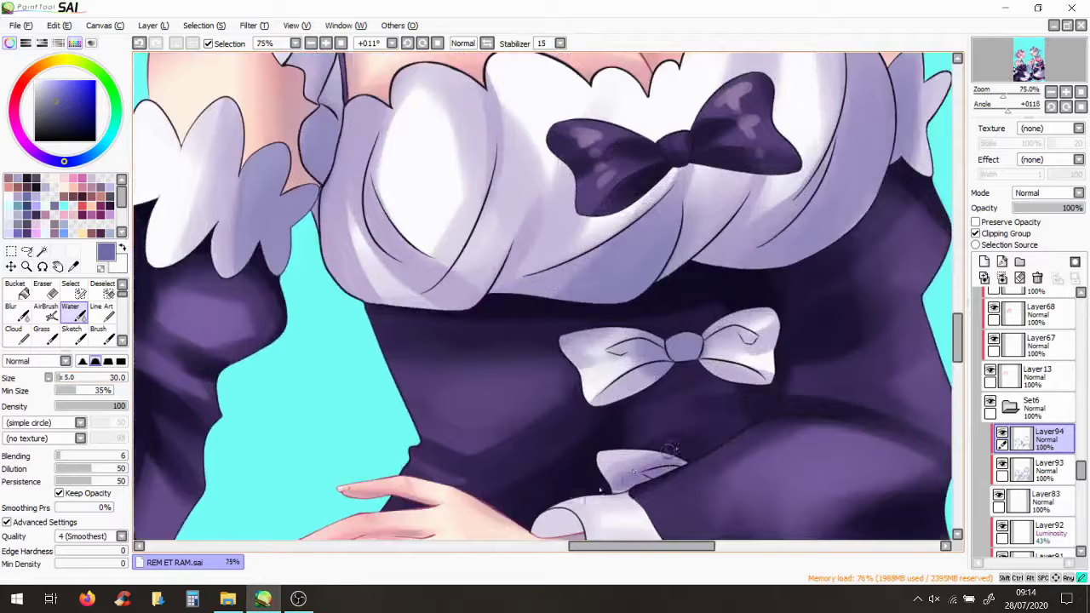
mouse_move(735, 350)
mouse_down()
mouse_move(630, 387)
mouse_move(639, 345)
mouse_up()
scroll(735, 272, down, 3)
scroll(622, 409, up, 4)
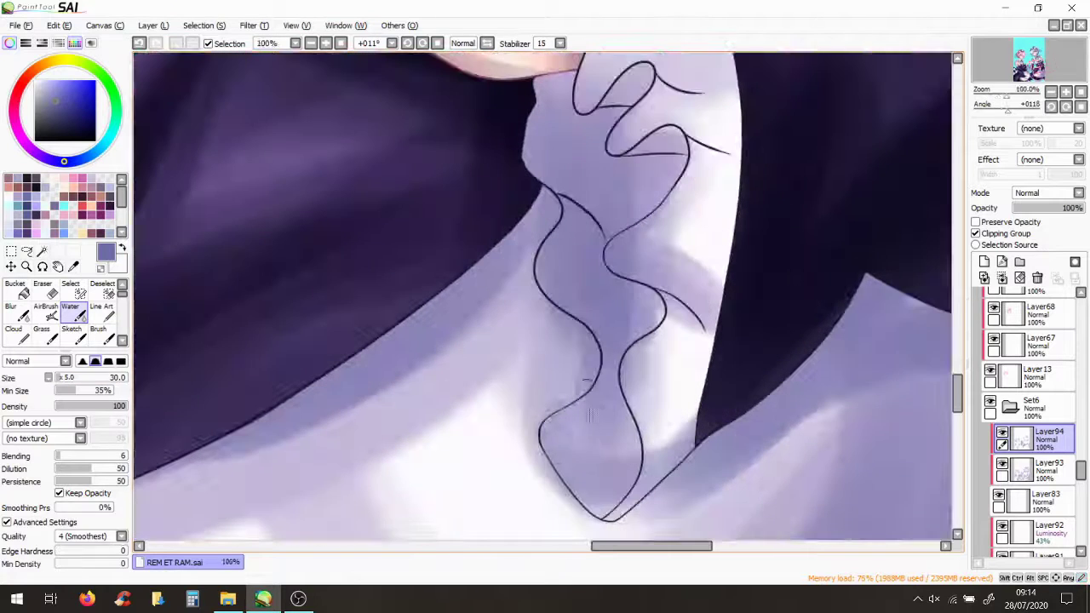
mouse_move(587, 413)
mouse_down()
mouse_move(624, 477)
mouse_move(631, 425)
mouse_move(566, 256)
mouse_move(596, 213)
mouse_move(587, 147)
mouse_move(545, 128)
mouse_move(620, 113)
mouse_up()
mouse_move(590, 344)
mouse_down()
mouse_move(648, 384)
mouse_move(664, 477)
mouse_up()
scroll(710, 241, down, 1)
scroll(711, 240, down, 2)
scroll(710, 241, up, 2)
Sample the lavender and blend it into Rem's apron beside the lowered cuff with the Water brush at 120 px
click(34, 182)
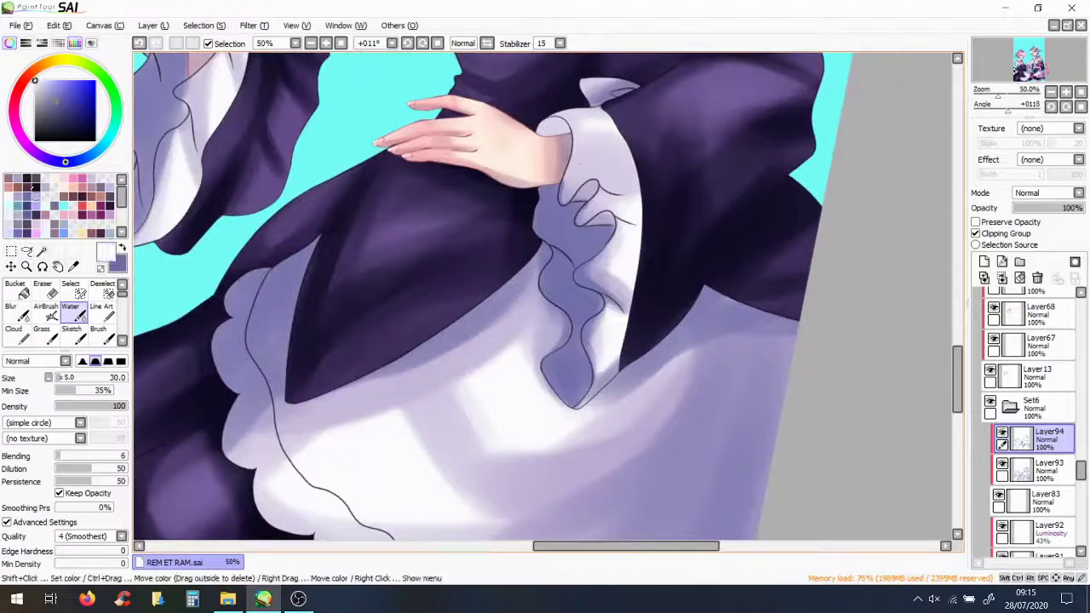
alt+click(545, 298)
mouse_move(545, 298)
mouse_down()
mouse_move(566, 358)
mouse_move(570, 324)
mouse_up()
scroll(519, 312, down, 4)
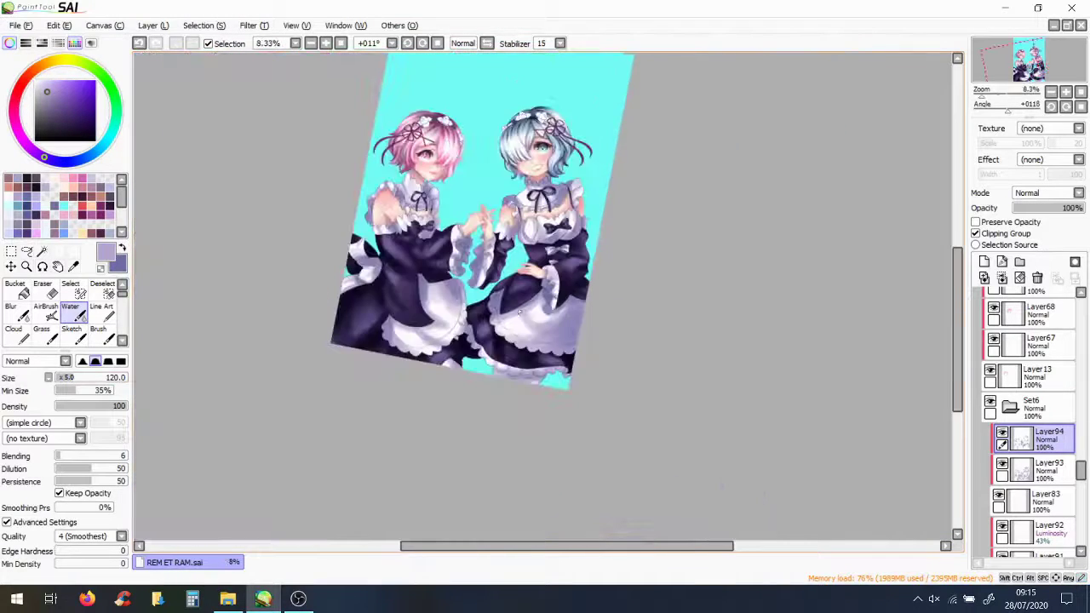
Switch back to blue-violet and deepen the folds of Rem's gathered white bodice with the 45 px Water brush
alt+click(520, 312)
scroll(519, 313, up, 3)
scroll(520, 313, up, 2)
drag(332, 358, 392, 511)
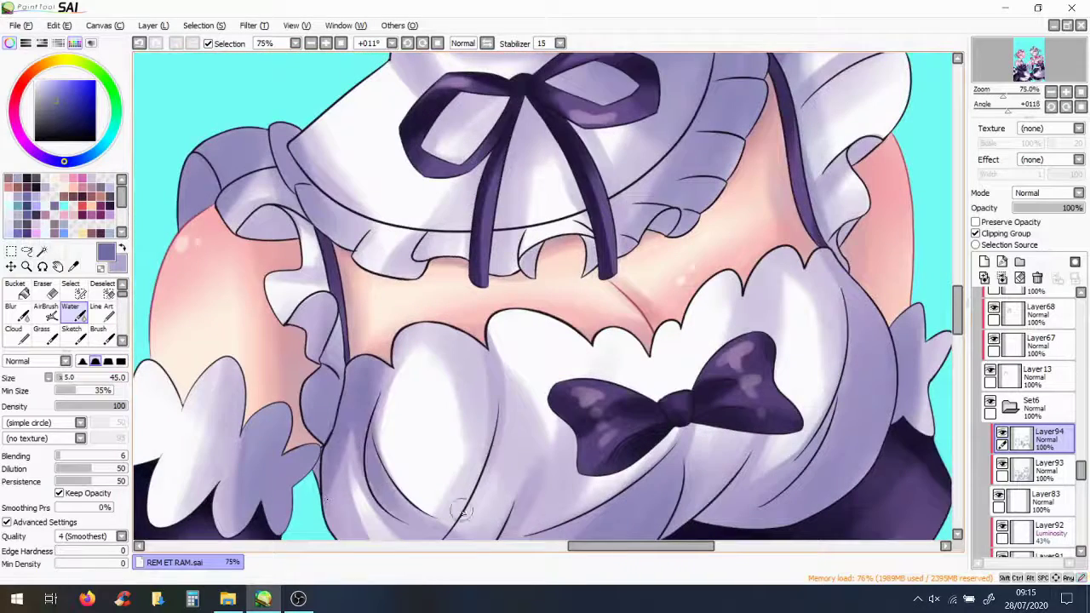
drag(463, 511, 462, 404)
drag(817, 434, 673, 332)
mouse_move(665, 439)
mouse_down()
mouse_move(605, 387)
mouse_move(463, 460)
mouse_up()
drag(469, 460, 383, 396)
drag(379, 336, 464, 460)
drag(852, 145, 881, 352)
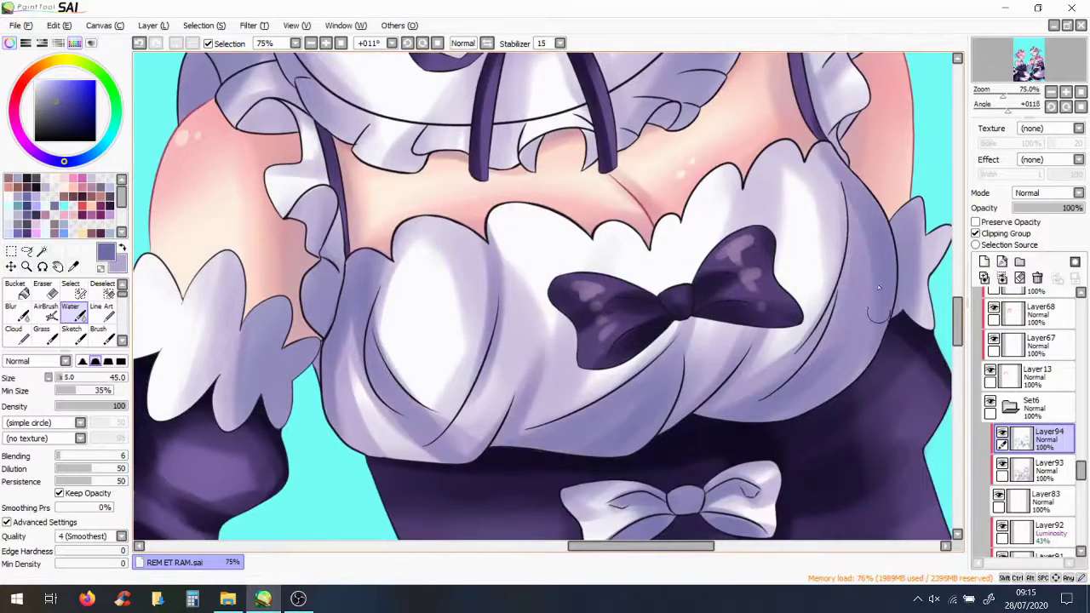
scroll(647, 135, down, 3)
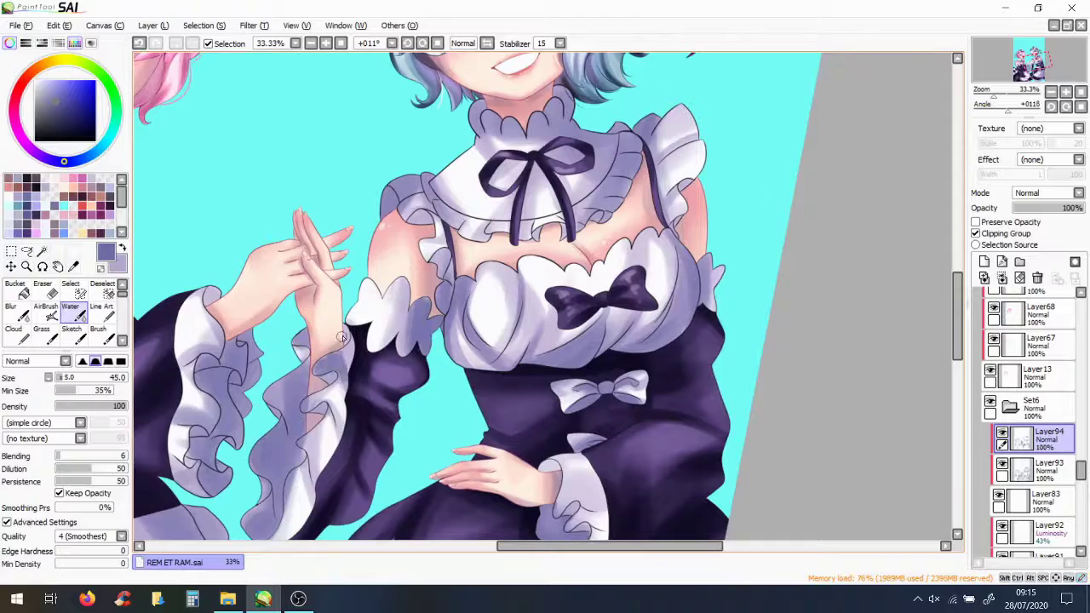
Touch up the blue-violet shadows on Ram's cuff and shoulder ruffles with the 45 px Water brush
scroll(326, 381, down, 2)
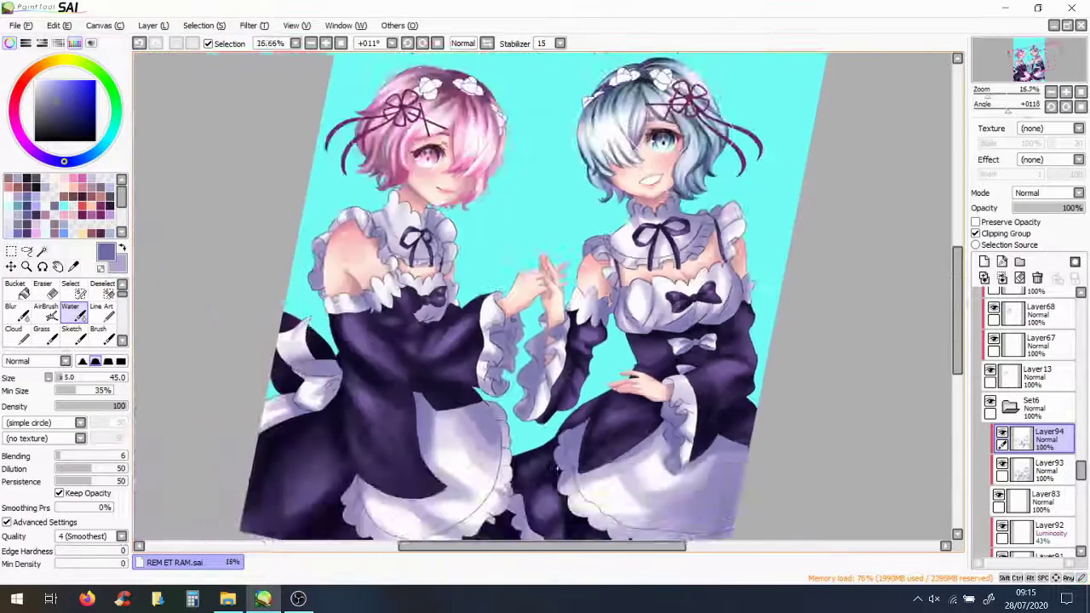
scroll(401, 383, up, 3)
scroll(395, 305, down, 3)
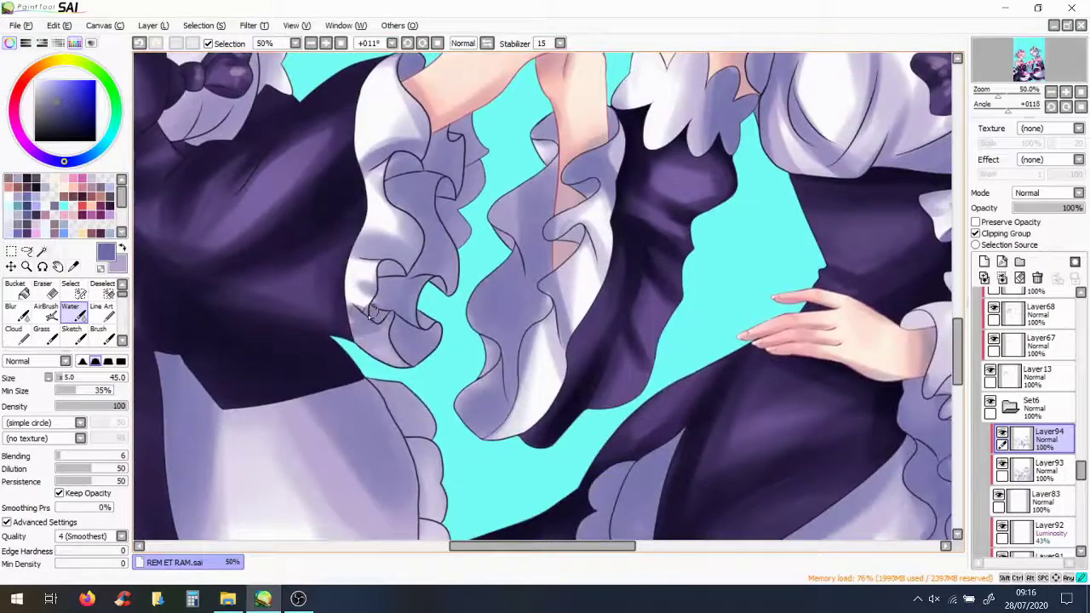
scroll(369, 312, down, 2)
scroll(443, 340, up, 4)
scroll(477, 341, down, 4)
scroll(527, 352, up, 2)
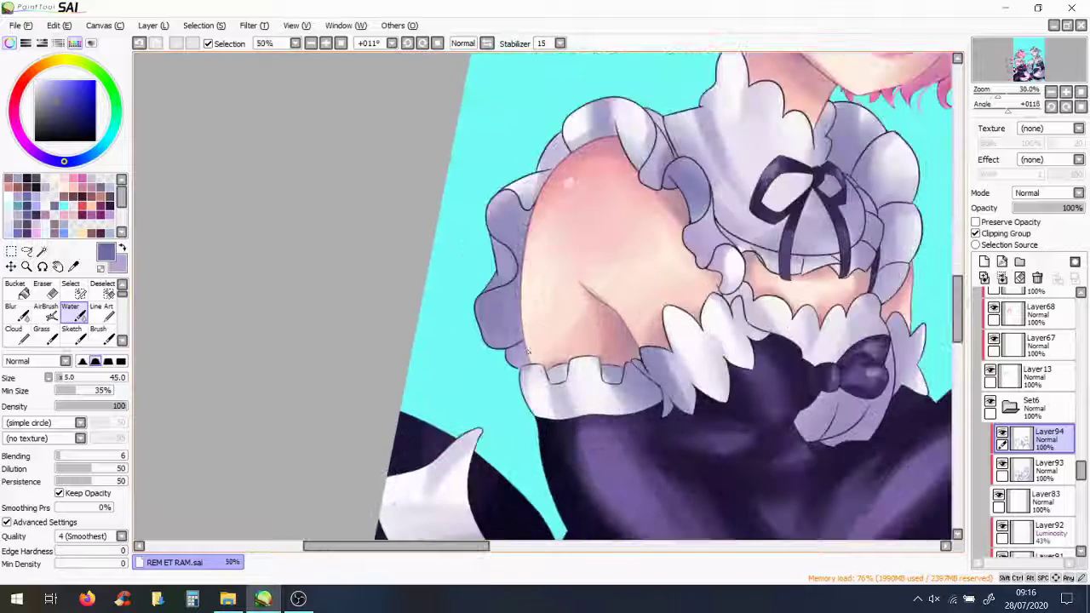
Fill in the white base of Ram's outer shoulder ruffle on Layer83 with the Line Art tool at 35 px
alt+click(527, 352)
key(l)
scroll(535, 330, up, 2)
key(ctrl+z)
scroll(596, 349, down, 1)
scroll(244, 256, up, 1)
key(e)
key(l)
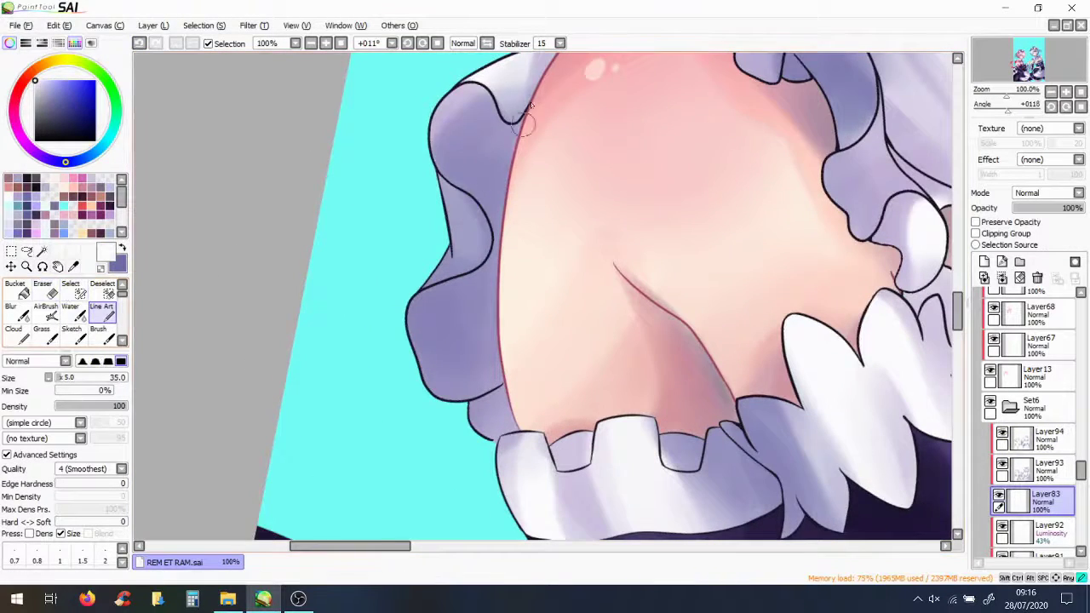
Sample the blue-violet and return to the 45 px Water brush on Layer94 to touch up Ram's shoulder and chest ruffles
scroll(509, 169, down, 3)
alt+click(528, 255)
key(w)
scroll(694, 165, up, 2)
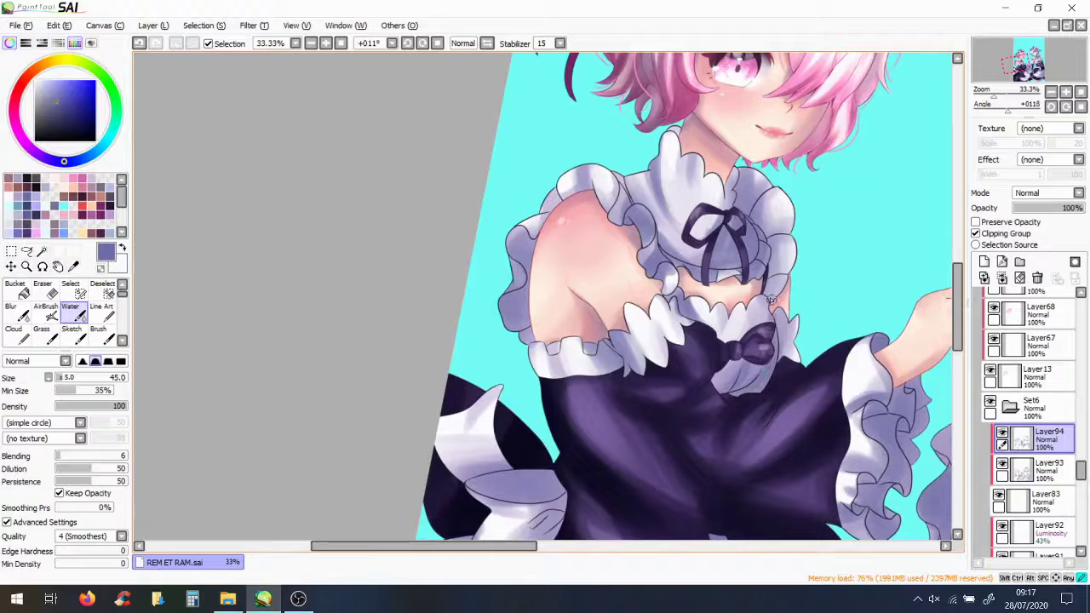
scroll(710, 360, down, 3)
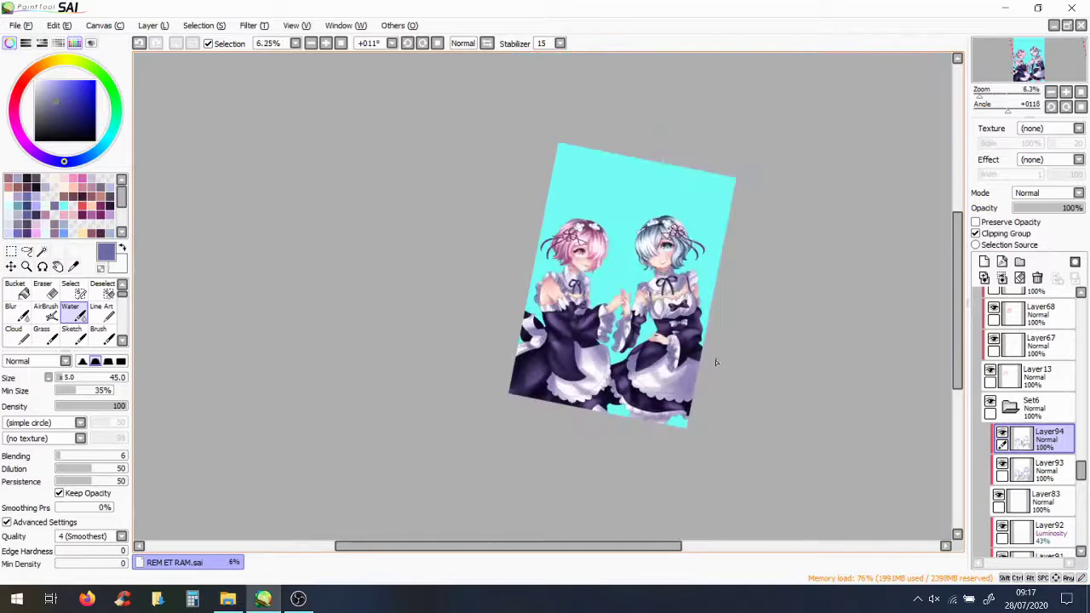
Undo the last strokes on Rem's stocking and shade her scalloped skirt hem with blue-violet at 45 px
scroll(727, 392, up, 3)
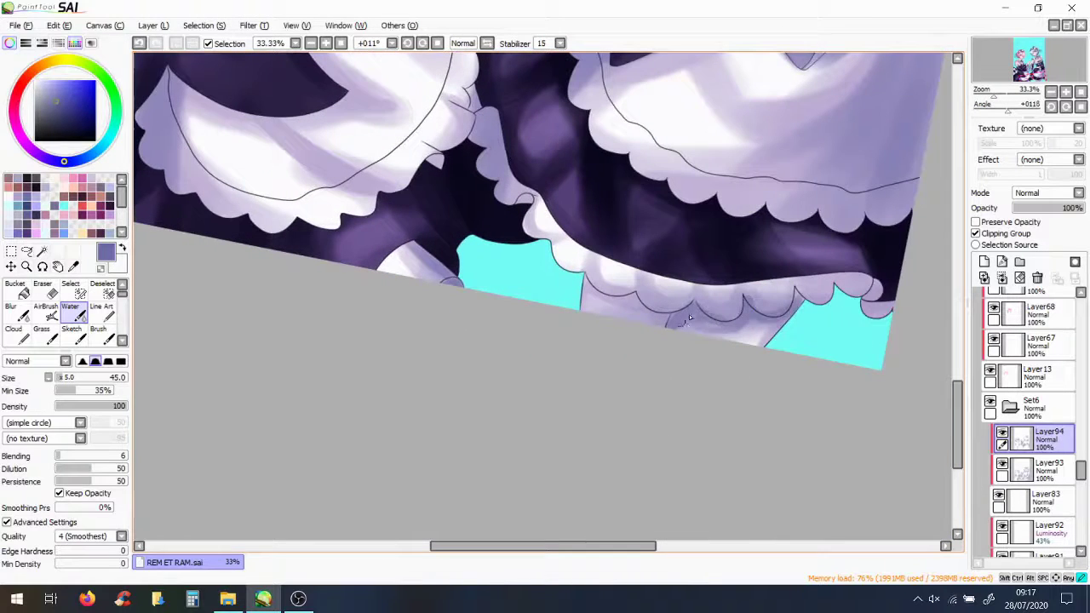
key(ctrl+z)
key(ctrl+z)
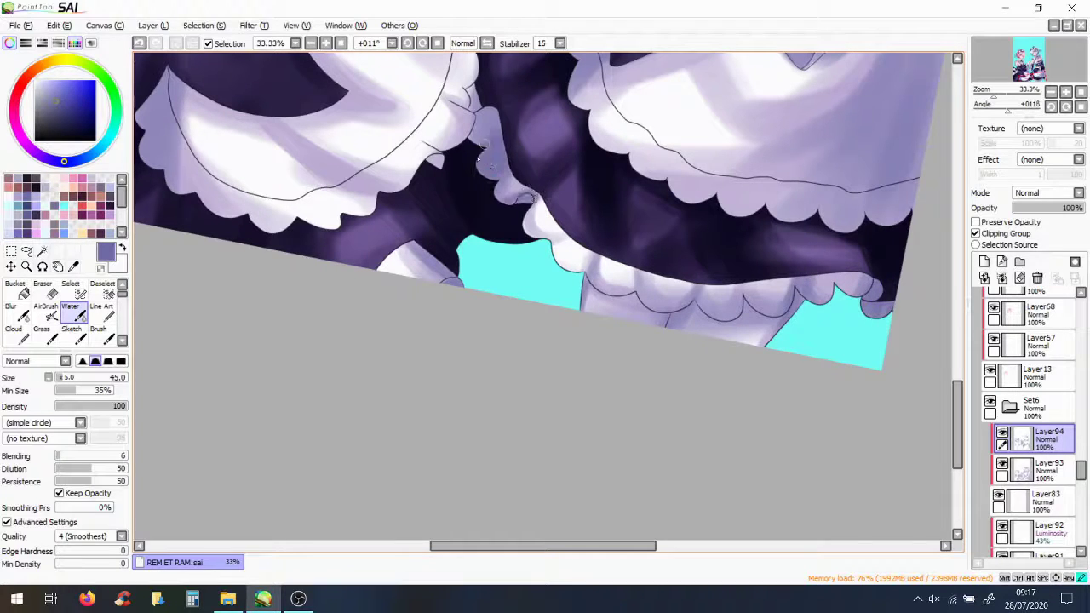
key(minus)
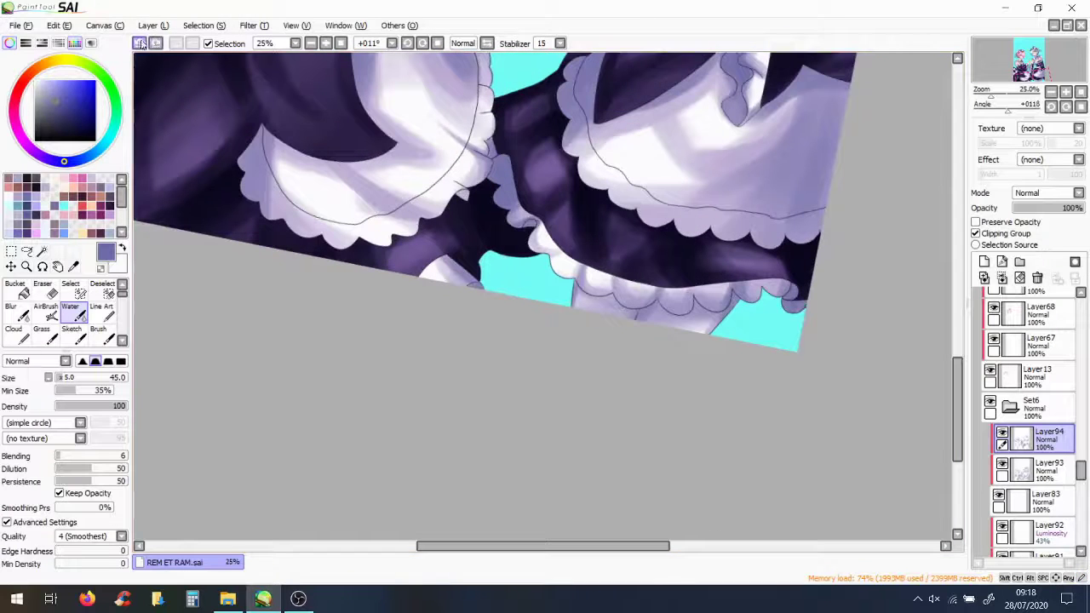
Add a clipped layer above Layer94 and shade Ram's stocking at the canvas edge in lavender with the Water brush at 85 px
drag(256, 141, 255, 103)
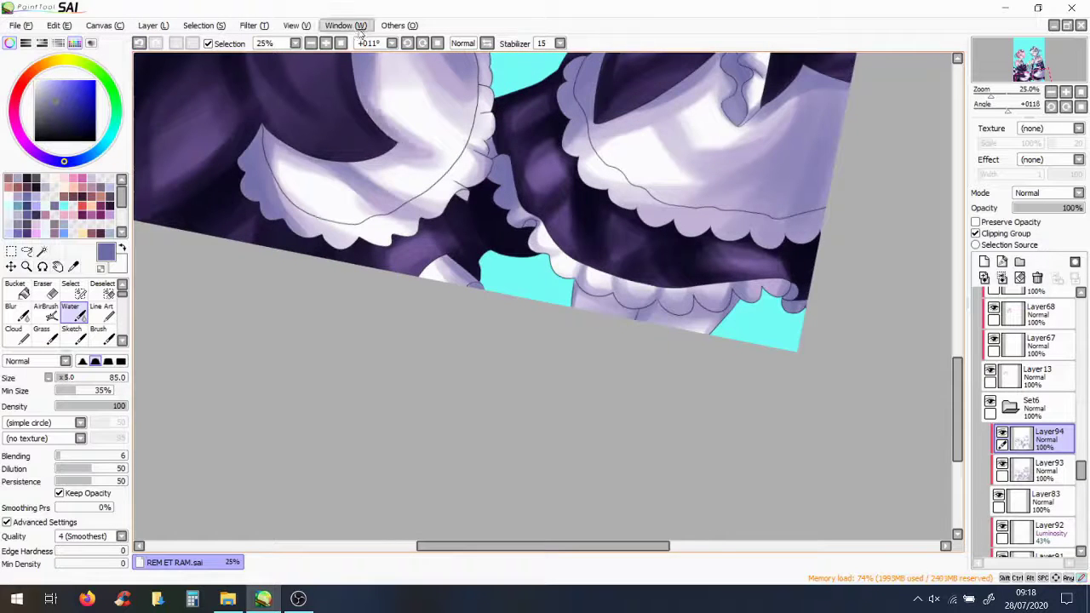
click(984, 261)
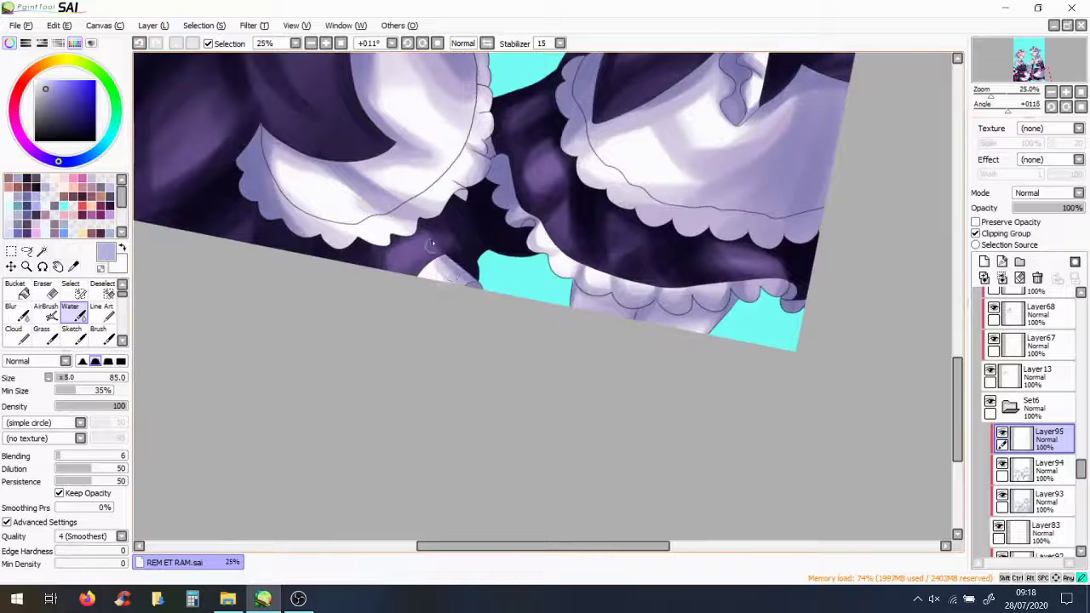
key(minus)
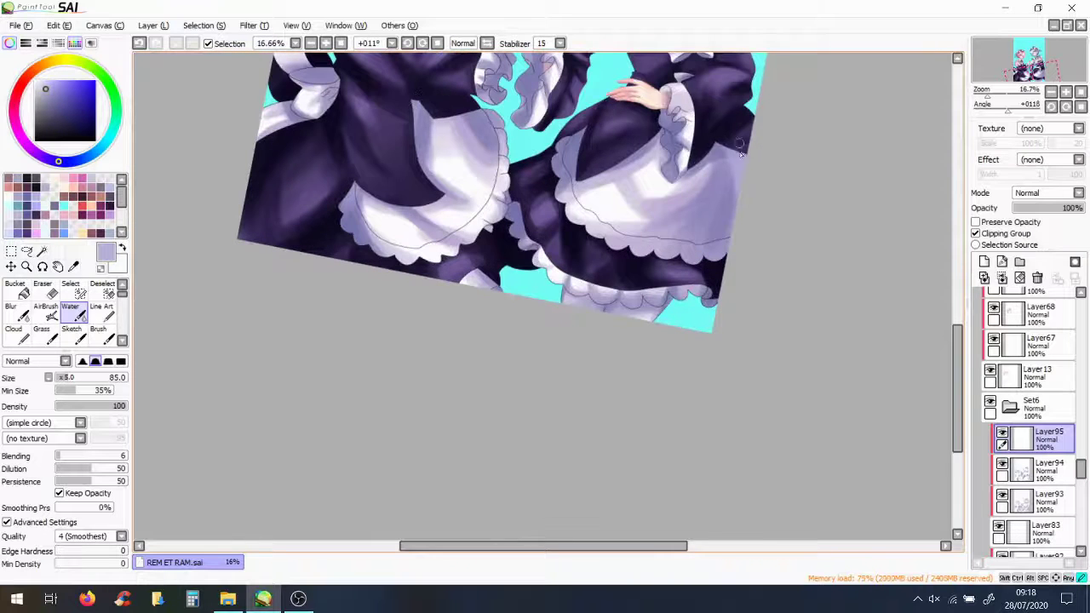
key(minus)
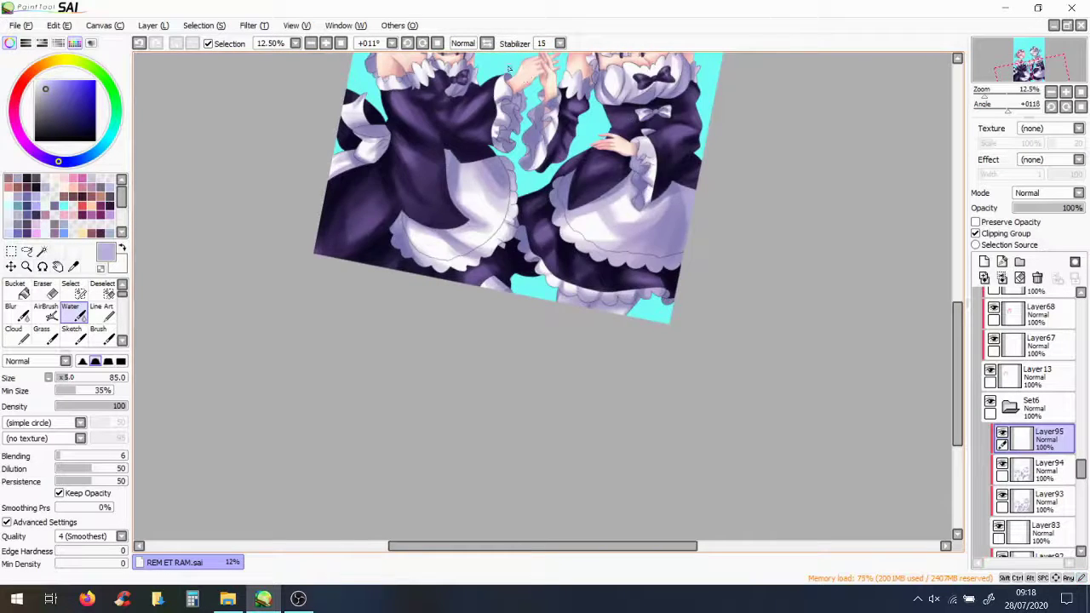
Add a clipped layer above Layer85 in Set7 and shade Rem's first headband flower and its petals in lavender with the 20 px Water brush
key(minus)
drag(1081, 470, 1082, 354)
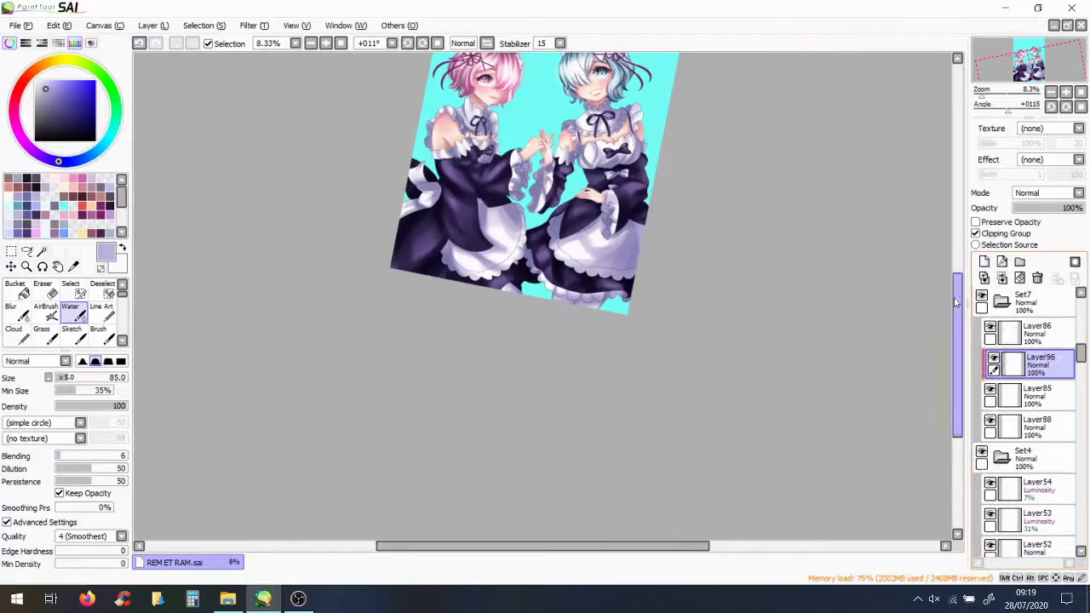
key(Home)
mouse_move(527, 546)
mouse_down()
mouse_move(630, 549)
mouse_move(601, 549)
mouse_up()
key(plus)
drag(682, 89, 562, 191)
drag(573, 114, 543, 173)
drag(462, 183, 649, 208)
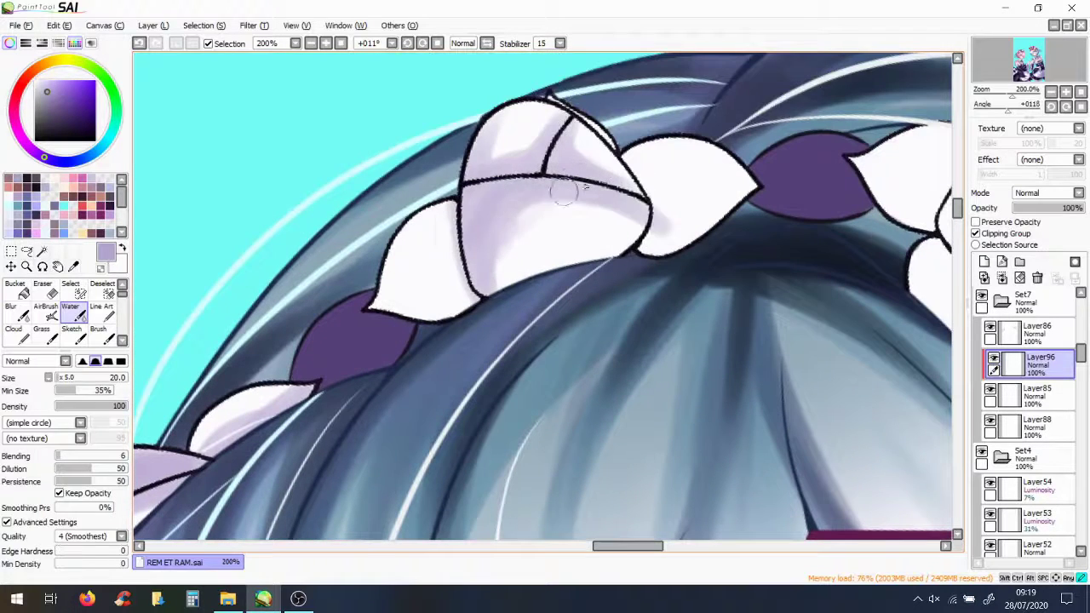
drag(464, 209, 401, 298)
mouse_move(669, 154)
mouse_down()
mouse_move(634, 247)
mouse_move(685, 200)
mouse_up()
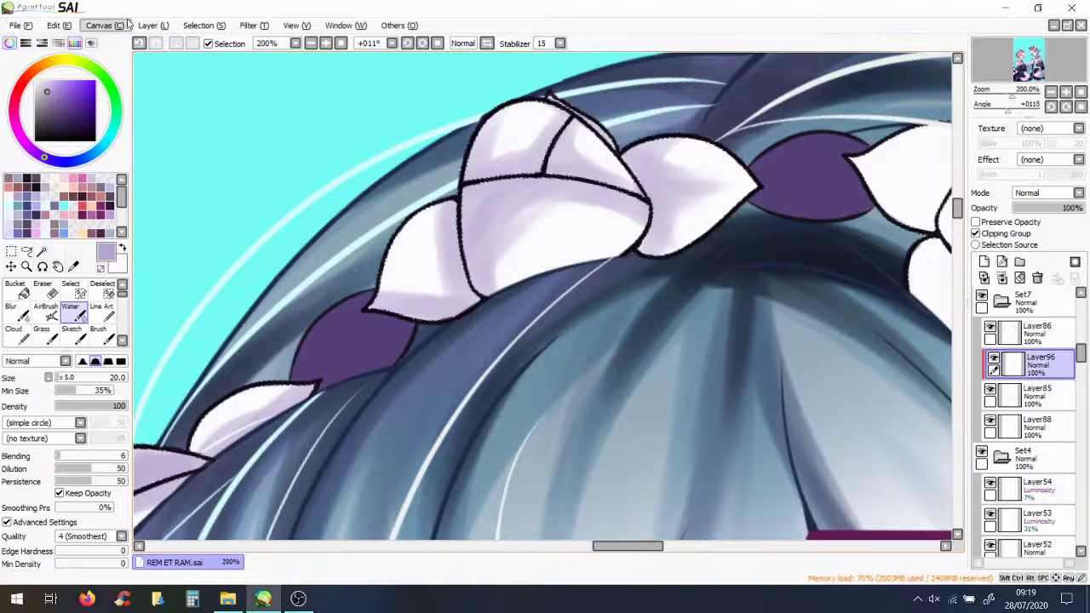
Shade the second flower on Rem's headband, next to her hair bow, in lavender with the 20 px Water brush
drag(576, 510, 218, 511)
drag(571, 229, 707, 120)
mouse_move(545, 332)
mouse_down()
mouse_move(587, 269)
mouse_move(707, 170)
mouse_move(511, 162)
mouse_up()
drag(732, 255, 784, 324)
scroll(628, 213, down, 1)
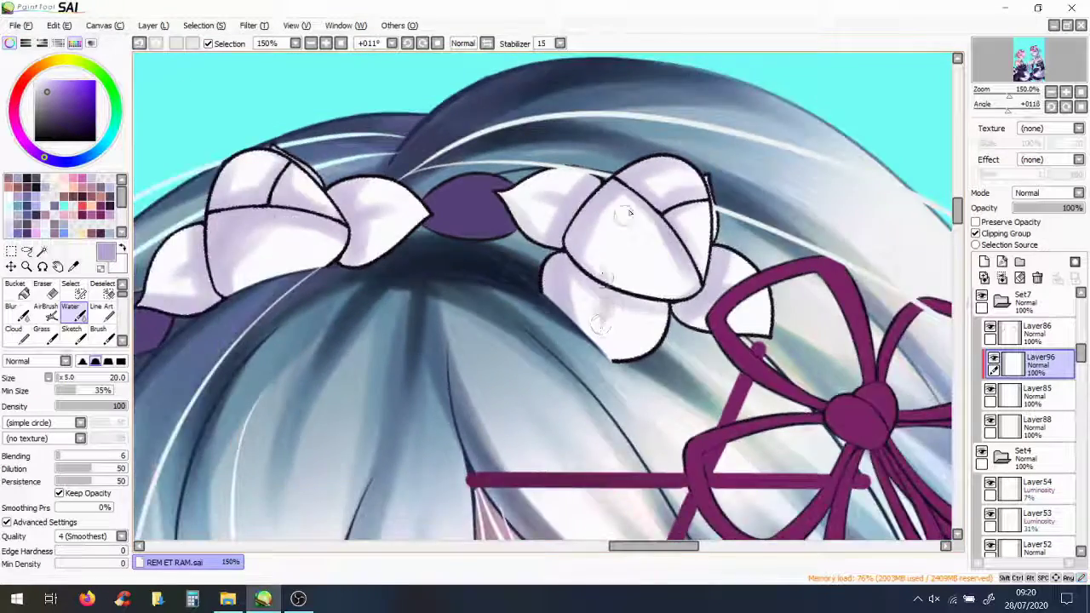
Shade the two flowers on top of Ram's headband in lavender with the 20 px Water brush
scroll(629, 213, down, 4)
scroll(417, 293, up, 3)
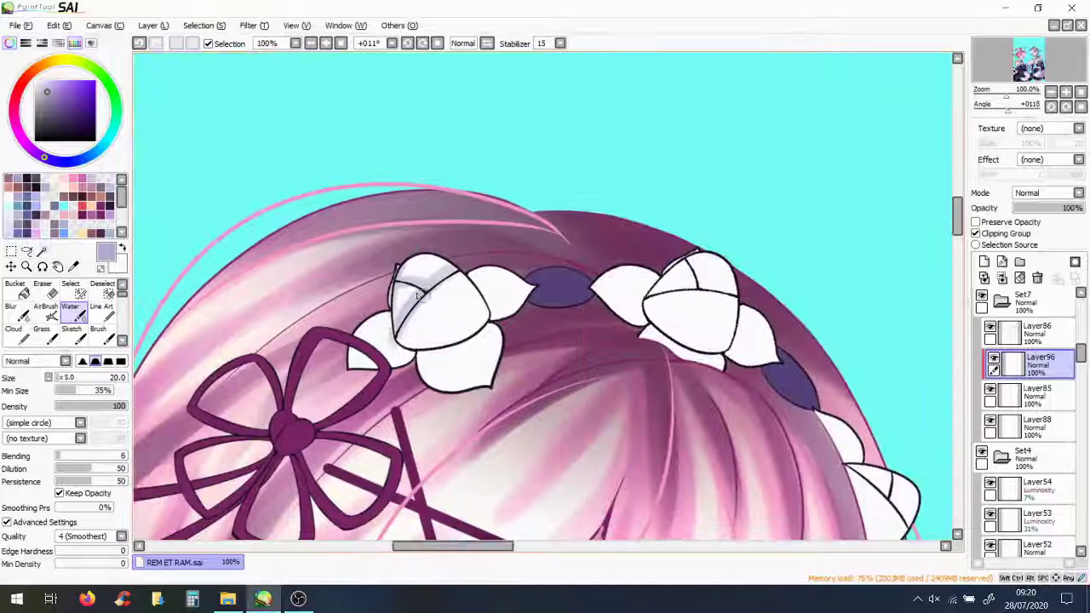
drag(413, 336, 462, 366)
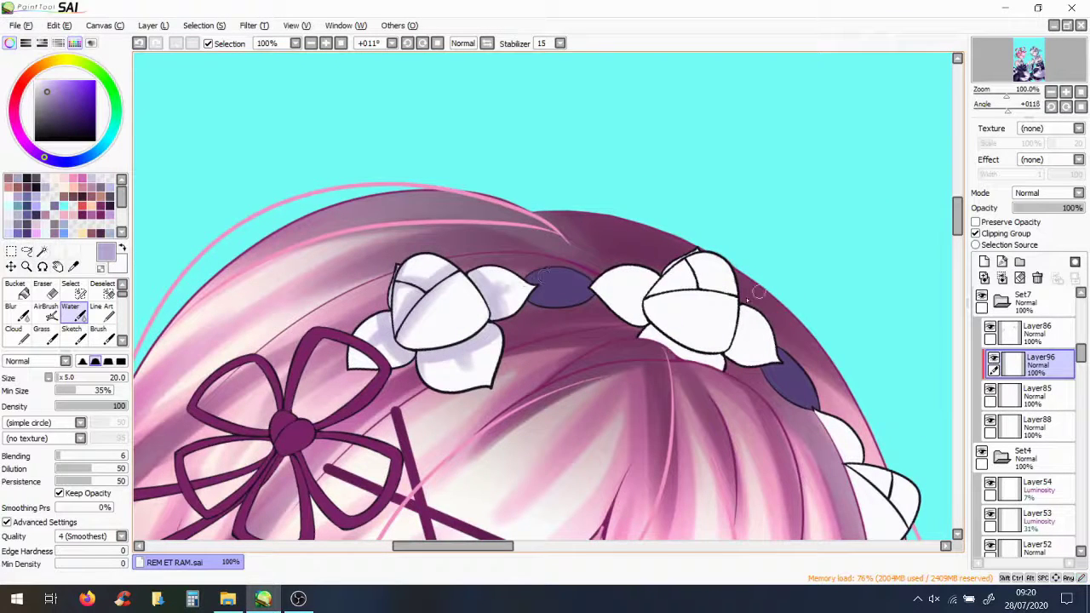
drag(656, 299, 720, 264)
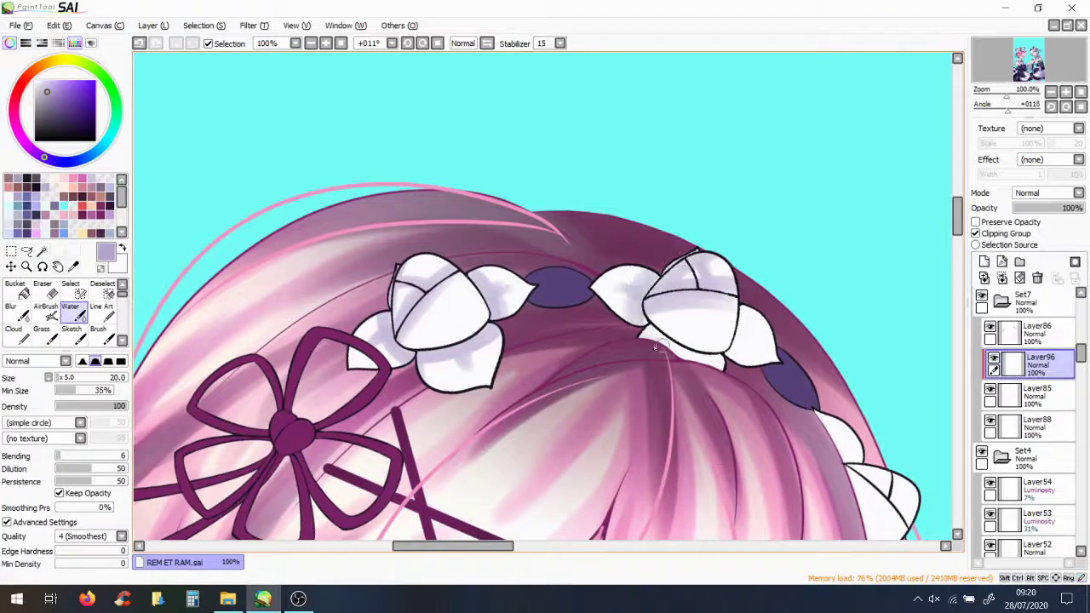
Continue the lavender shading over the flower and petals at the side end of Ram's headband
scroll(677, 457, up, 2)
scroll(677, 457, down, 1)
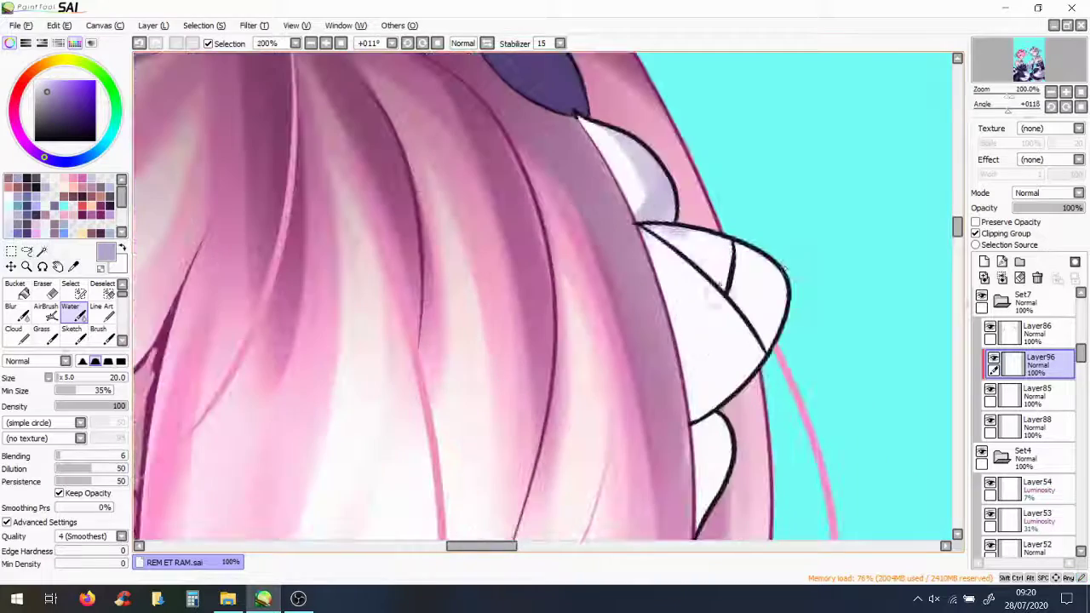
drag(766, 358, 664, 247)
drag(715, 477, 626, 100)
scroll(626, 100, down, 4)
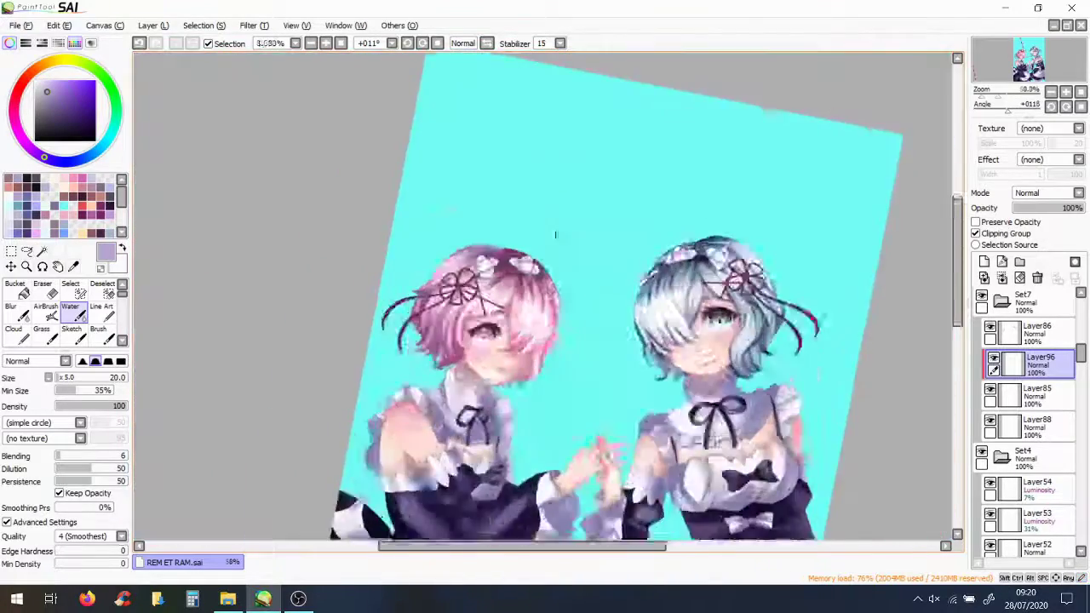
Add another clipped layer above the flower shading and deepen both girls' headband flowers with sampled blue-violet at 20 px
scroll(545, 256, up, 1)
key(ctrl+shift+n)
alt+click(219, 153)
scroll(219, 153, up, 1)
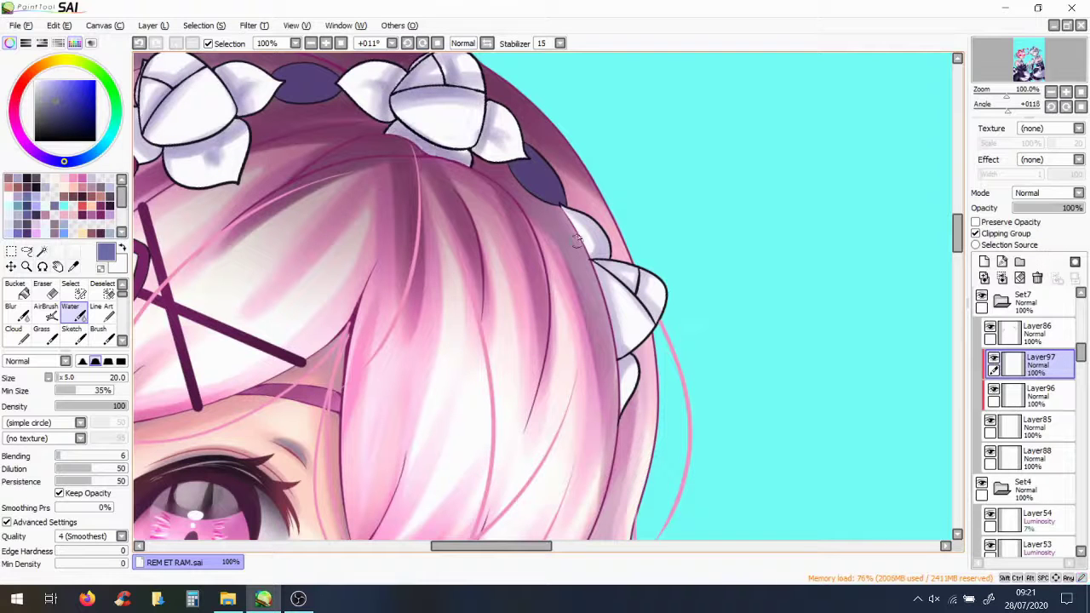
drag(637, 257, 945, 303)
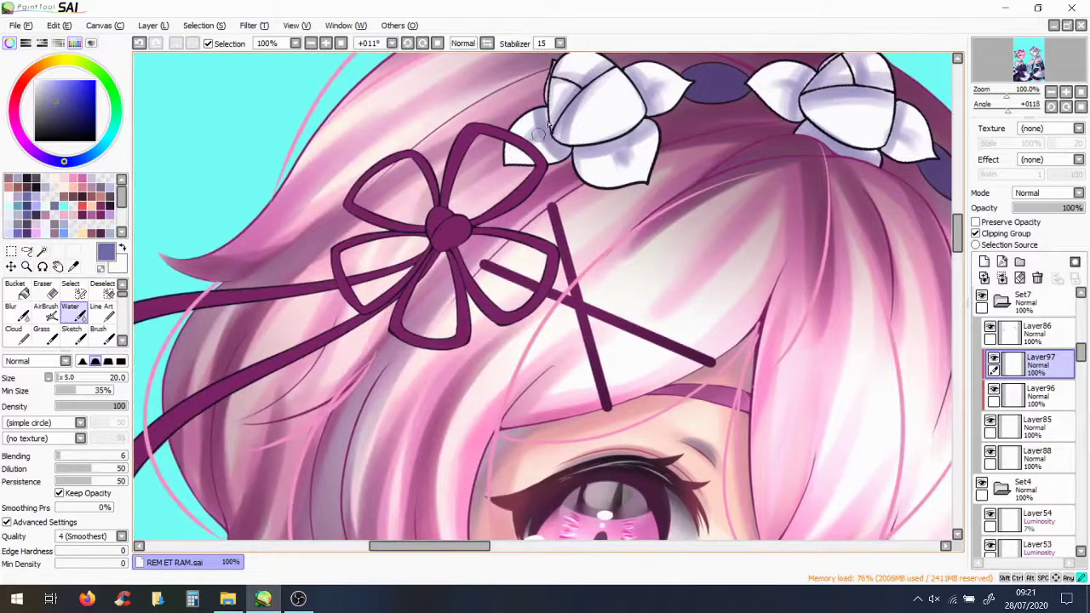
scroll(945, 303, down, 4)
scroll(544, 296, up, 3)
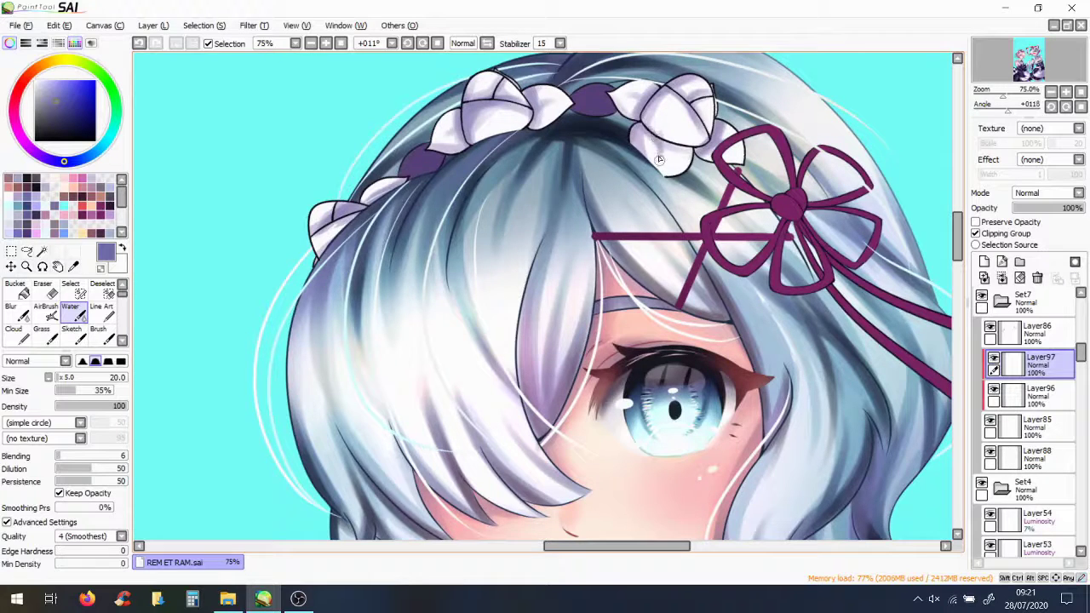
Add a clipped layer above Layer88 and shade the headband bands between the flowers in dark navy with the Water brush at 35 px
scroll(652, 137, down, 4)
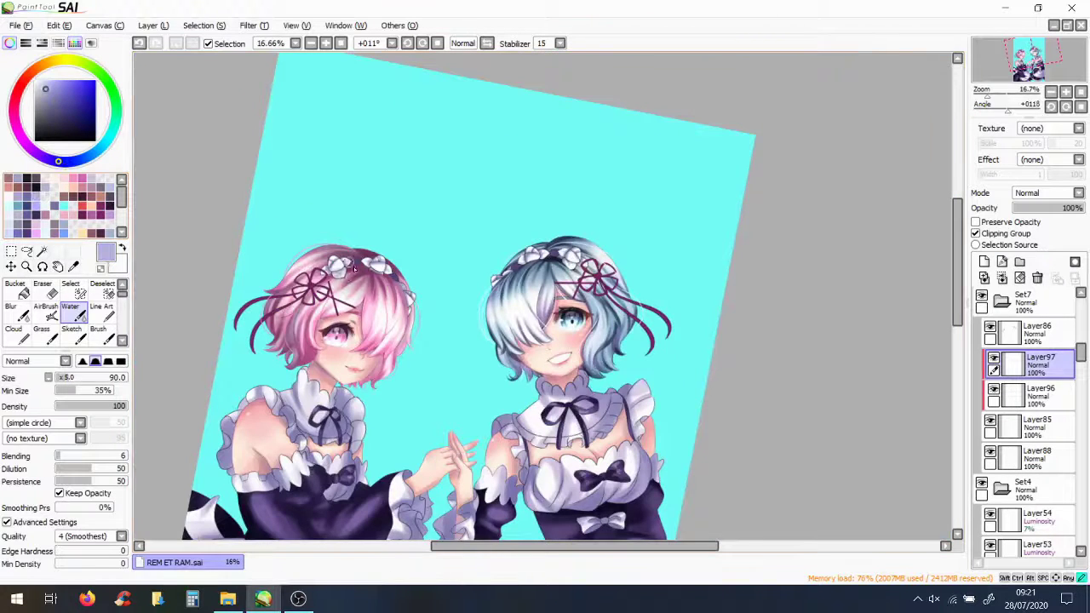
scroll(579, 256, down, 2)
scroll(687, 345, up, 2)
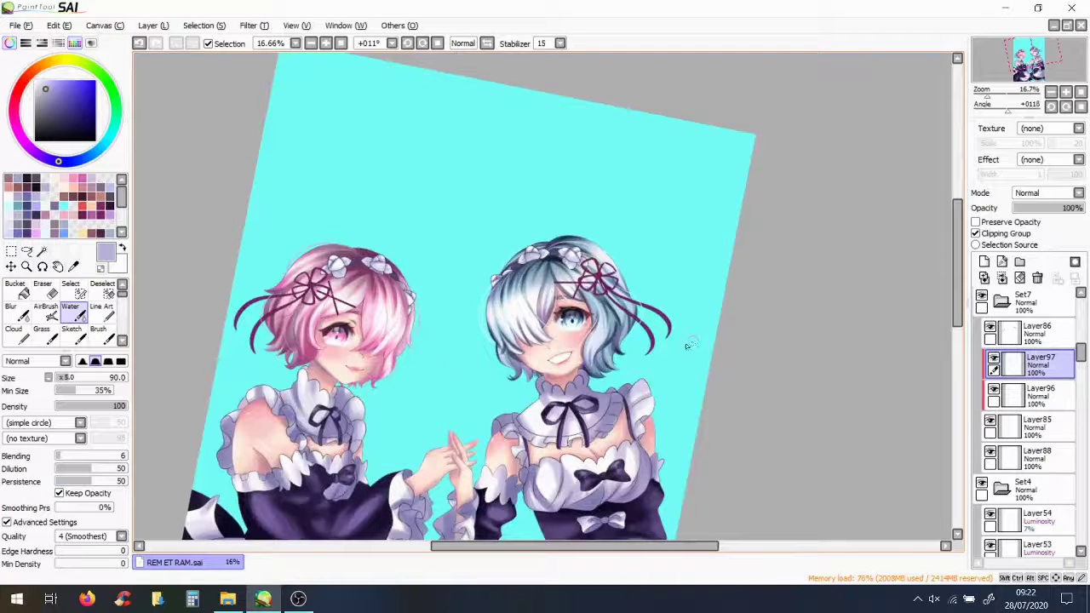
click(1035, 458)
click(983, 261)
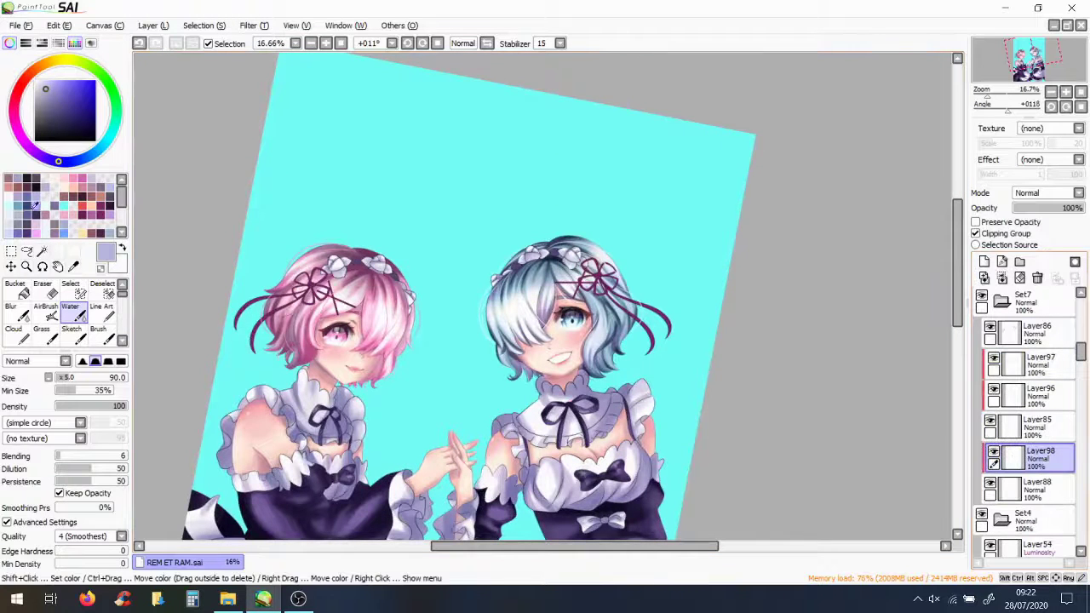
click(52, 177)
scroll(462, 245, up, 3)
drag(524, 545, 434, 562)
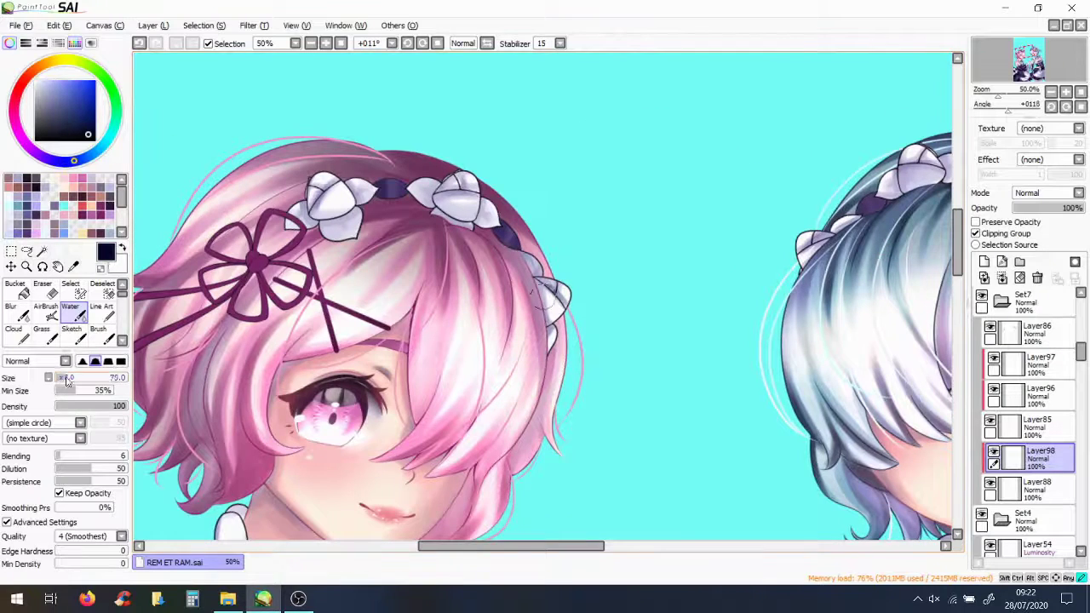
scroll(494, 240, right, 3)
scroll(591, 195, down, 4)
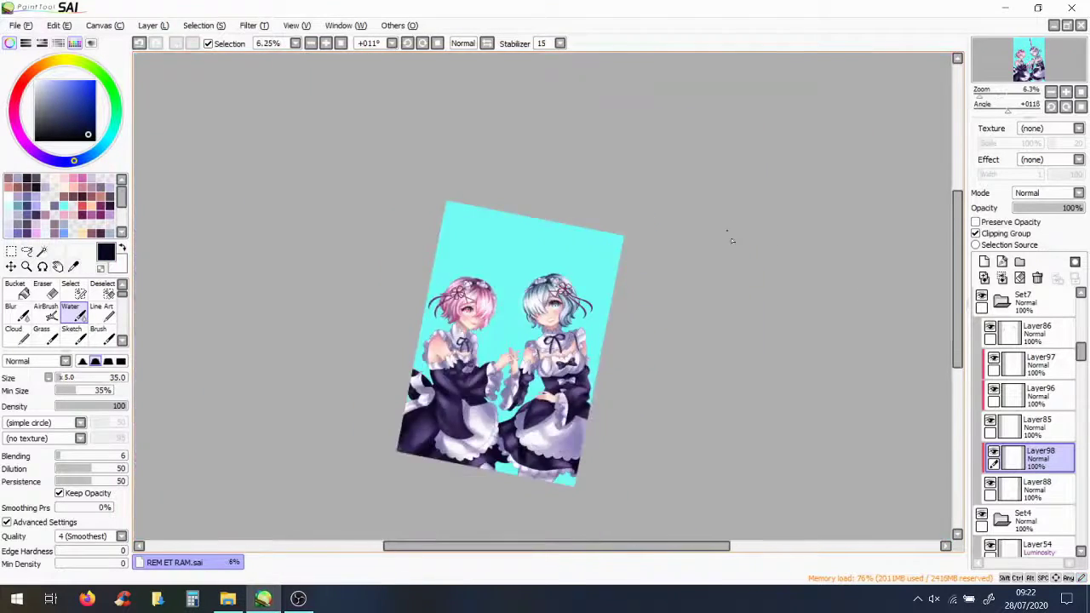
Add a clipped layer above Layer86 and shade both girls' hair bows and ribbons in dark plum with the 35 px Water brush
scroll(730, 236, up, 2)
click(984, 261)
alt+click(585, 281)
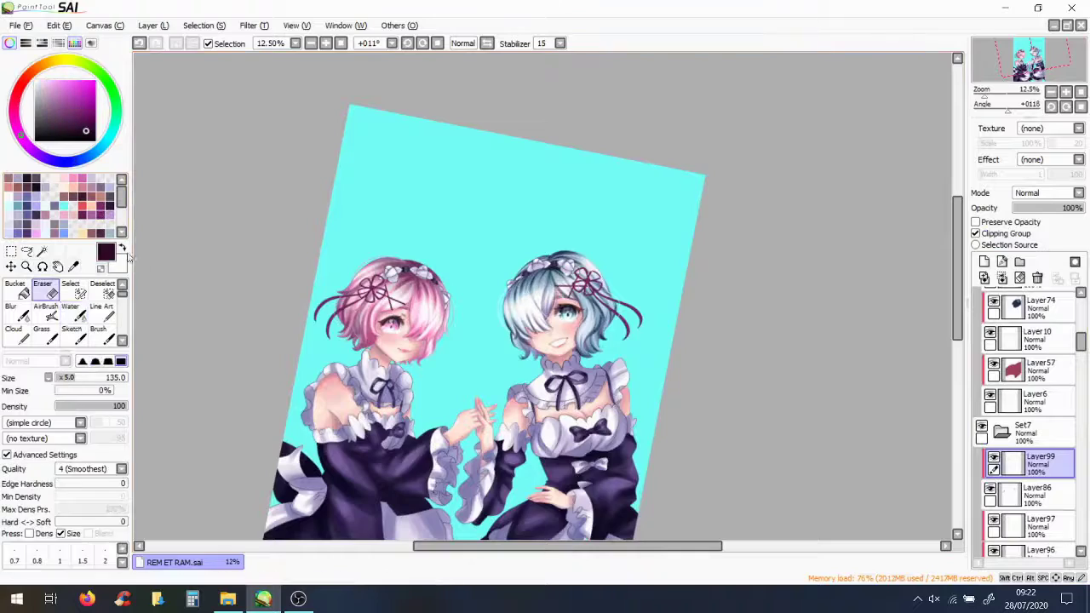
scroll(542, 295, up, 6)
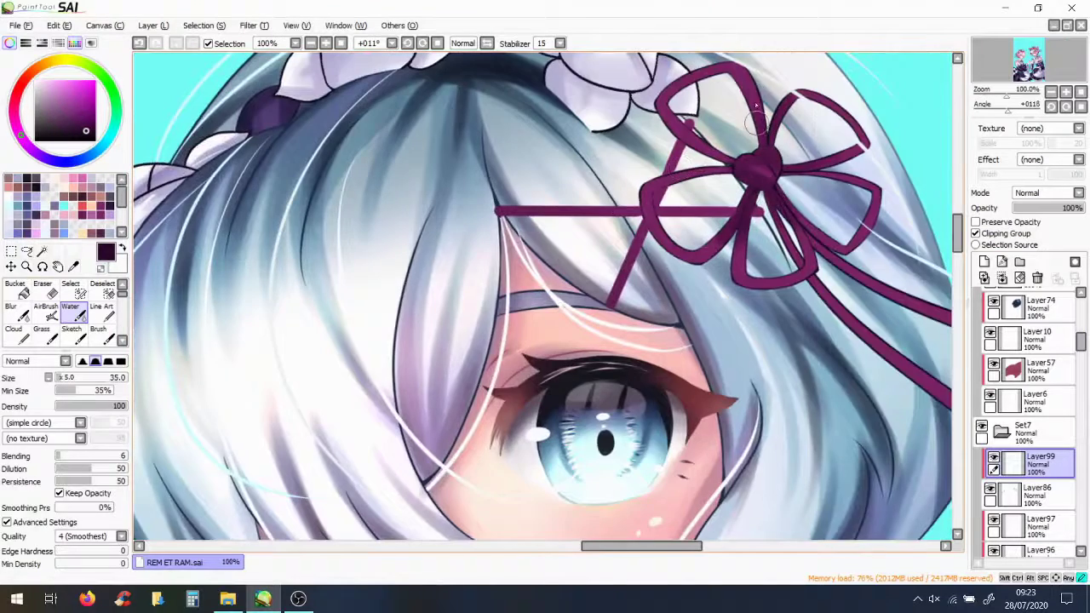
scroll(545, 238, left, 3)
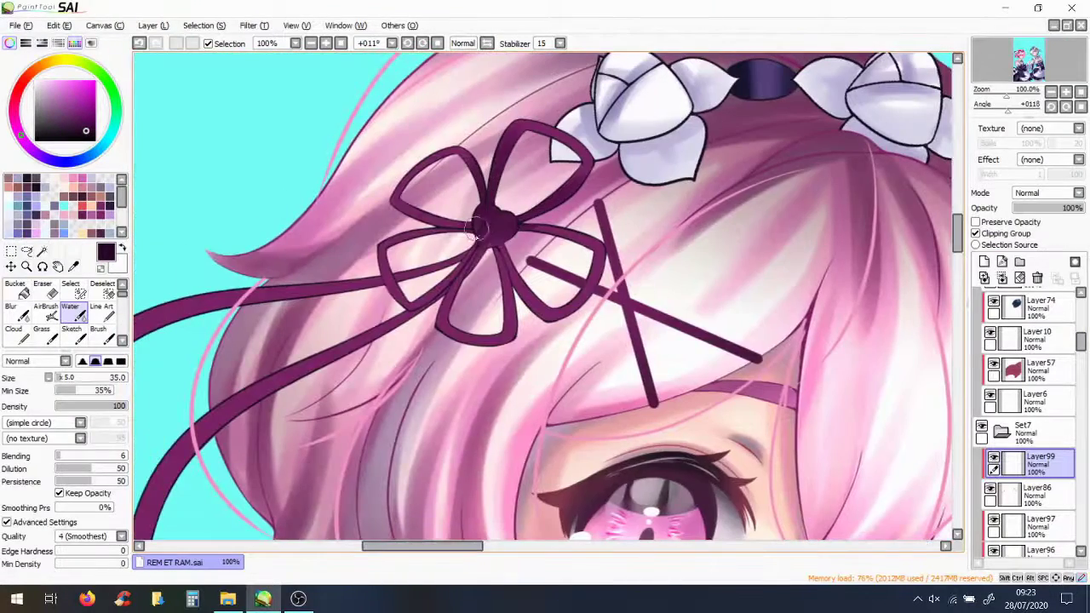
scroll(707, 274, down, 3)
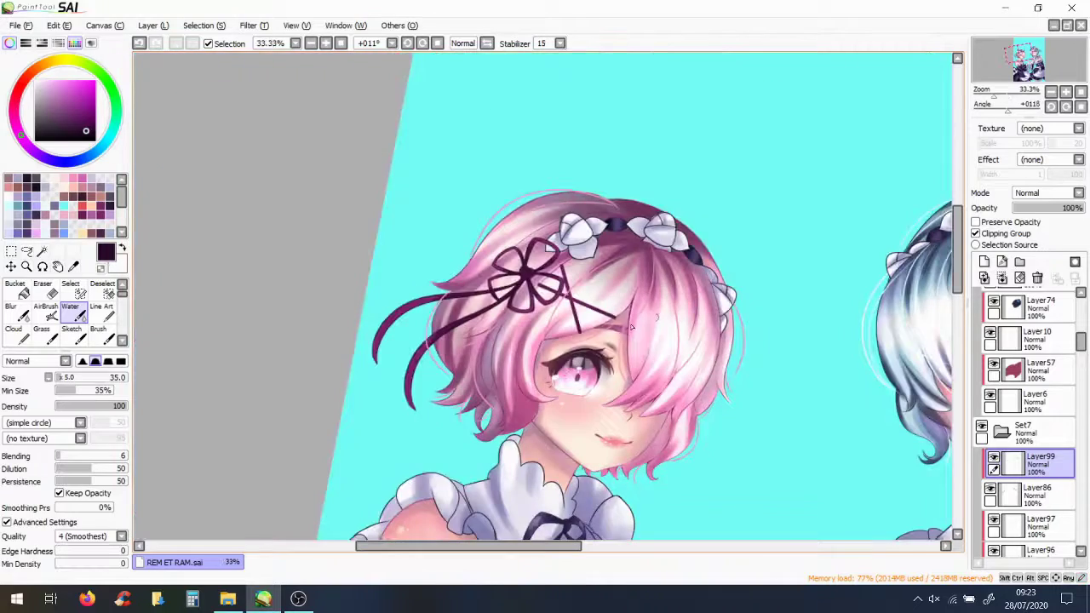
scroll(365, 354, up, 3)
Sample a light pink and add highlights to Ram's and Rem's hair ribbons with the 35 px Water brush
alt+click(374, 345)
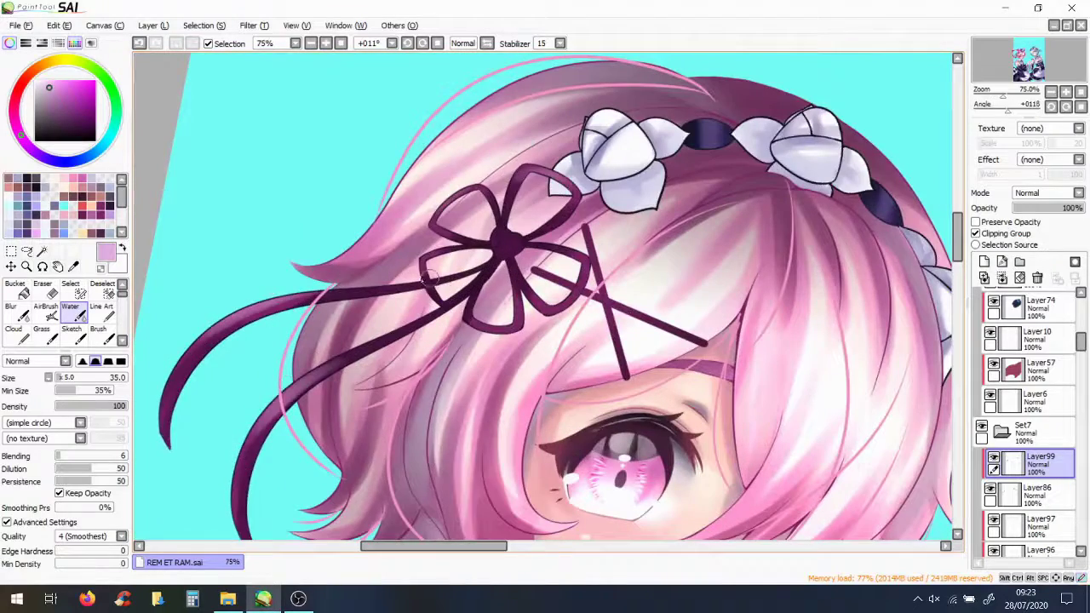
scroll(430, 278, down, 2)
scroll(545, 298, up, 3)
scroll(856, 267, down, 3)
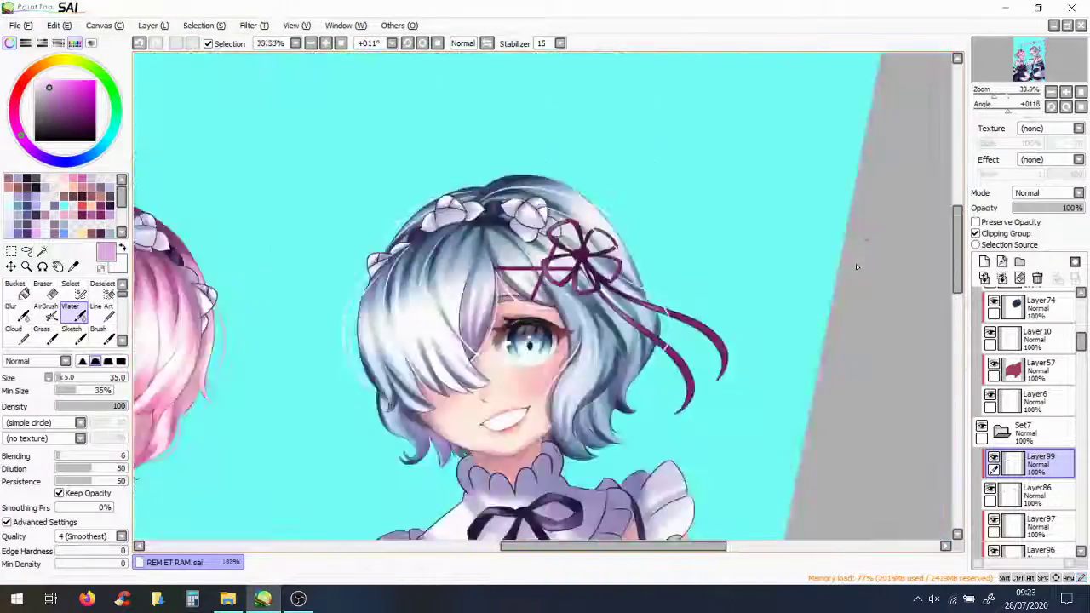
scroll(856, 268, down, 4)
scroll(846, 334, up, 1)
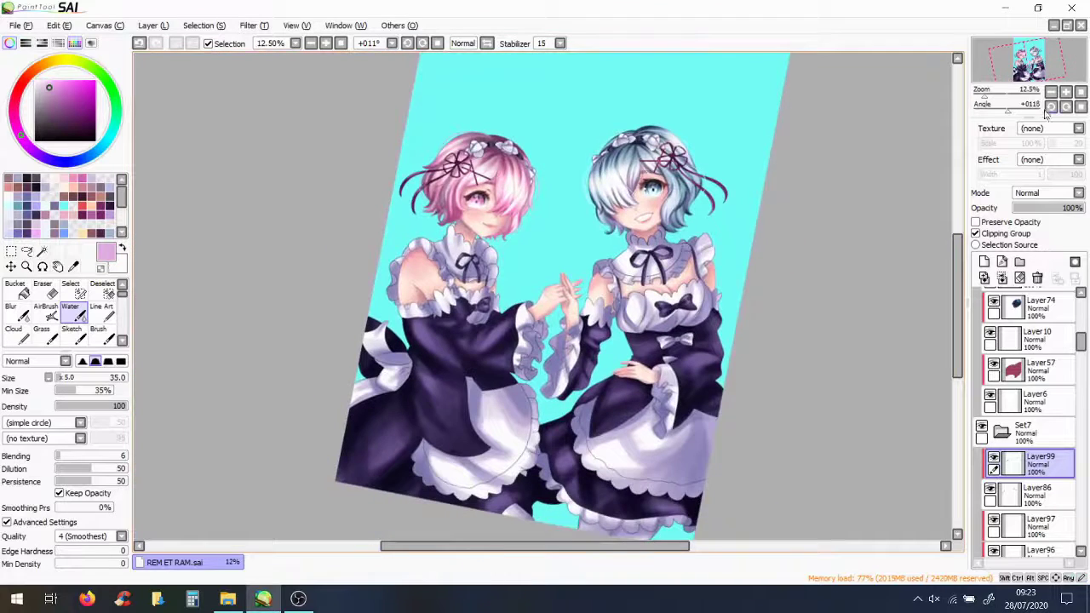
Straighten the canvas, add a clipped layer above Layer36 and shade Rem's teeth in pale violet with the Water brush at 80 px
click(1066, 107)
scroll(1031, 426, down, 5)
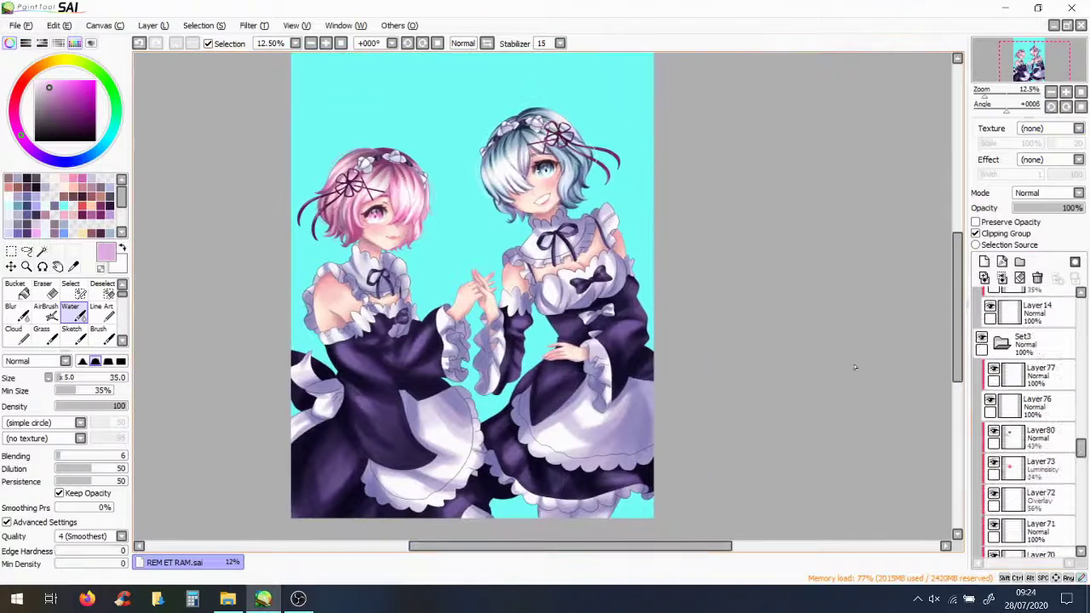
double_click(69, 283)
click(706, 318)
scroll(1060, 539, down, 10)
scroll(1060, 538, up, 3)
click(1034, 351)
scroll(536, 201, up, 6)
key(w)
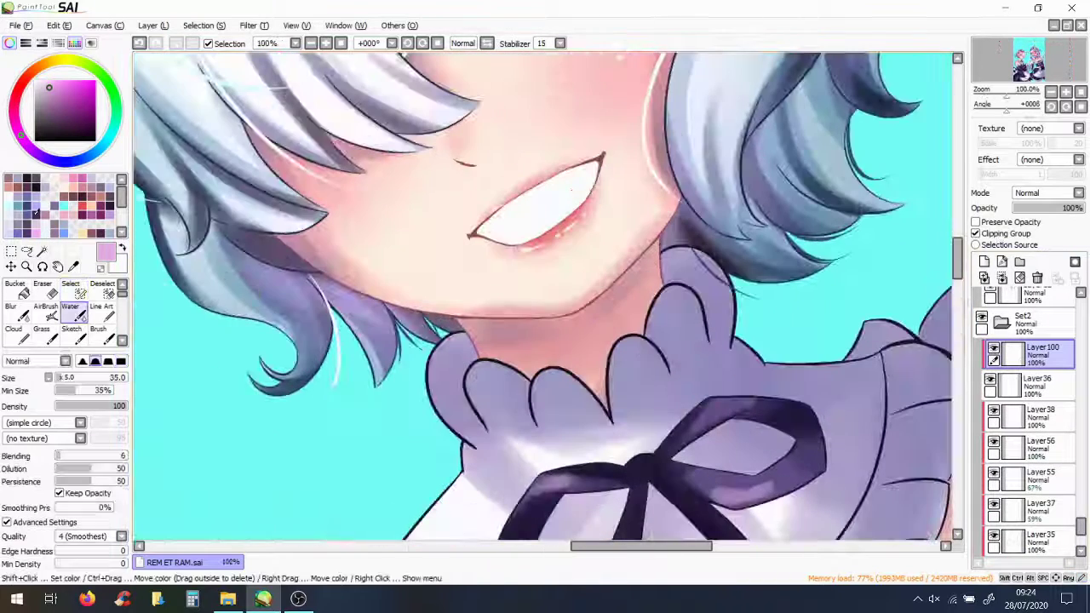
alt+click(516, 201)
drag(487, 226, 517, 201)
mouse_move(468, 252)
mouse_down()
mouse_move(552, 178)
mouse_move(599, 156)
mouse_up()
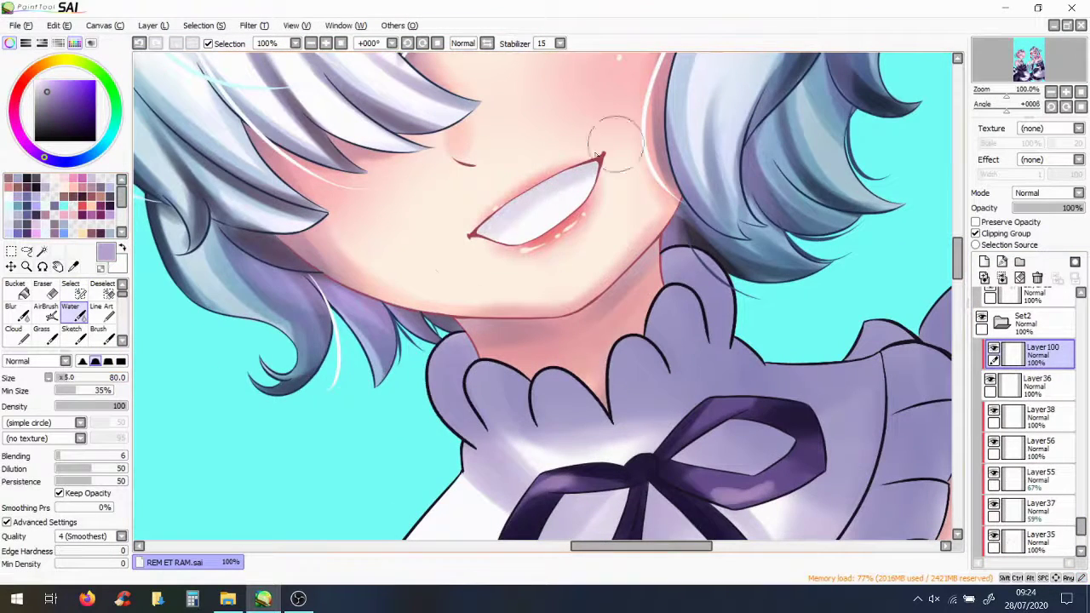
Deepen the shading on Rem's teeth with a darker blue-violet at 20 px and lower the layer's opacity to 56%
scroll(226, 124, down, 5)
scroll(531, 202, up, 7)
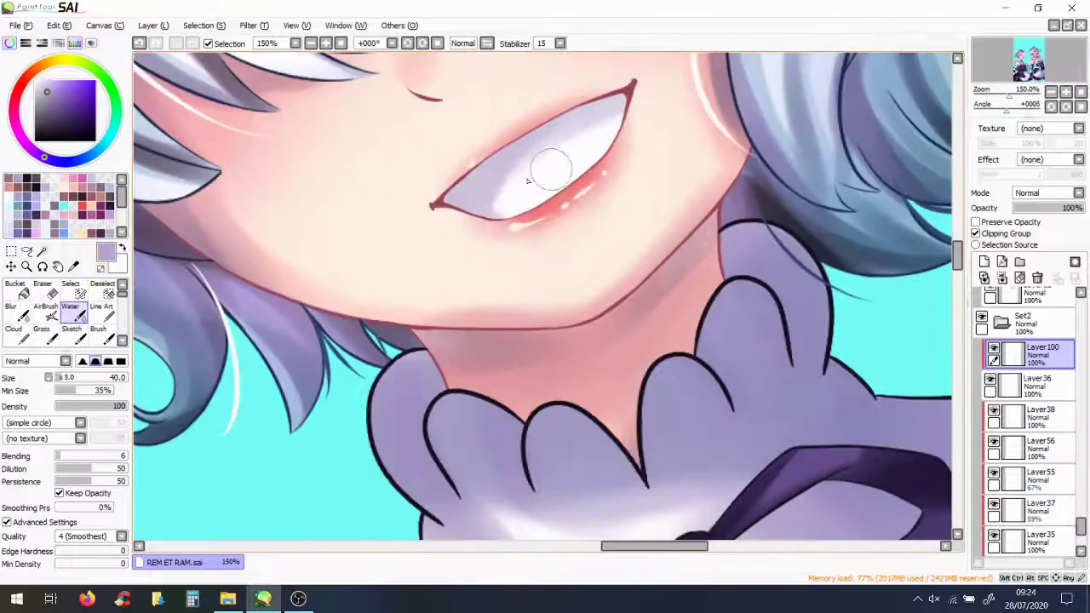
alt+click(434, 223)
scroll(627, 157, down, 5)
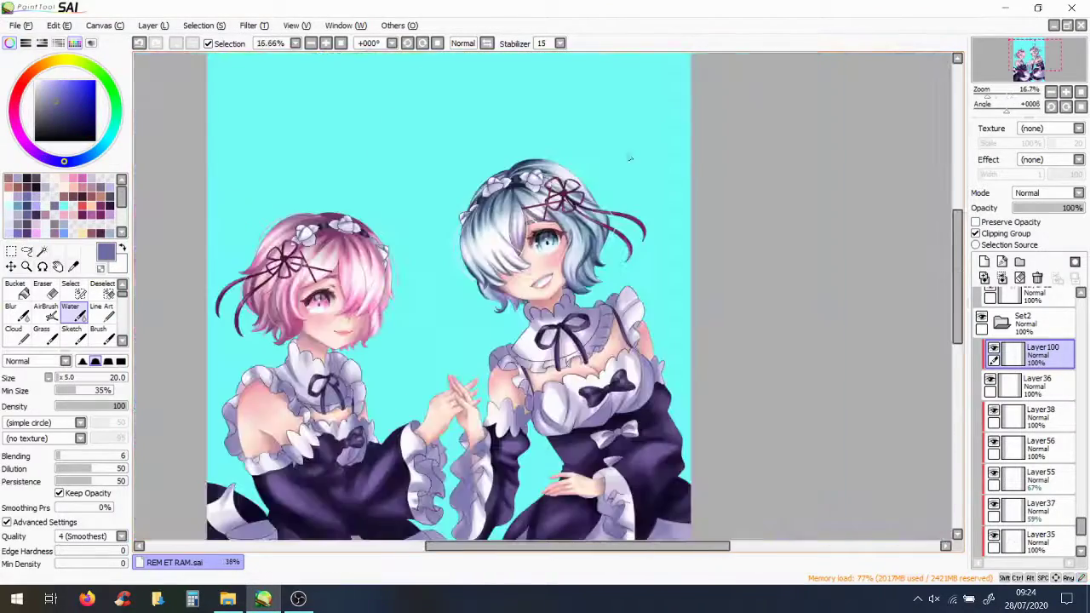
drag(1063, 210, 1052, 207)
scroll(534, 273, up, 6)
scroll(534, 273, down, 5)
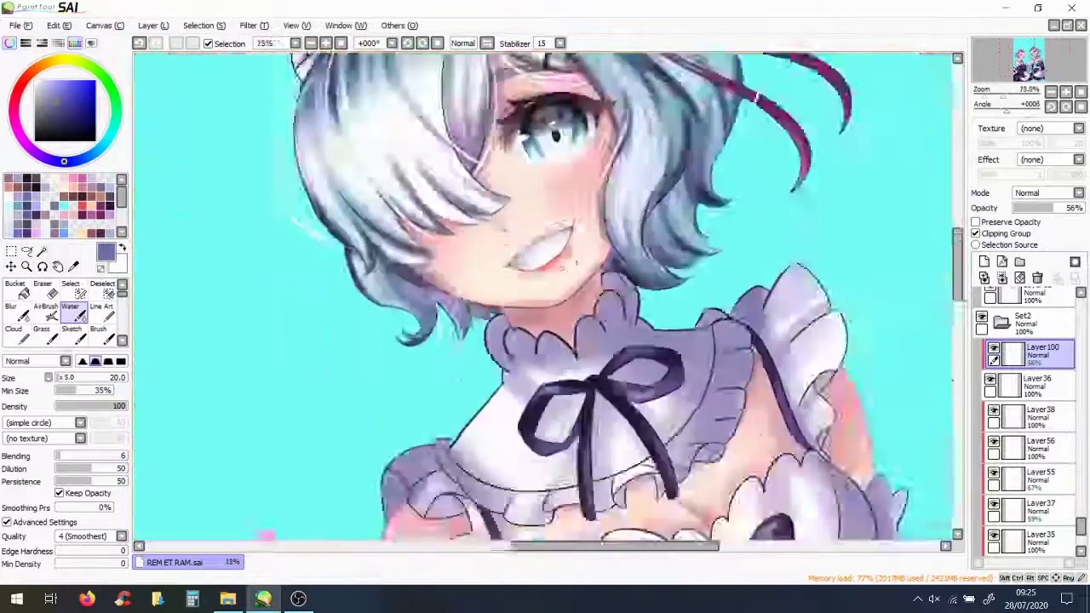
scroll(713, 275, down, 2)
scroll(738, 278, up, 2)
scroll(739, 279, down, 2)
Add a clipped layer above Layer7 and recolour the hair ribbon linework dark plum with the Brush at 335 px
drag(1081, 528, 1083, 322)
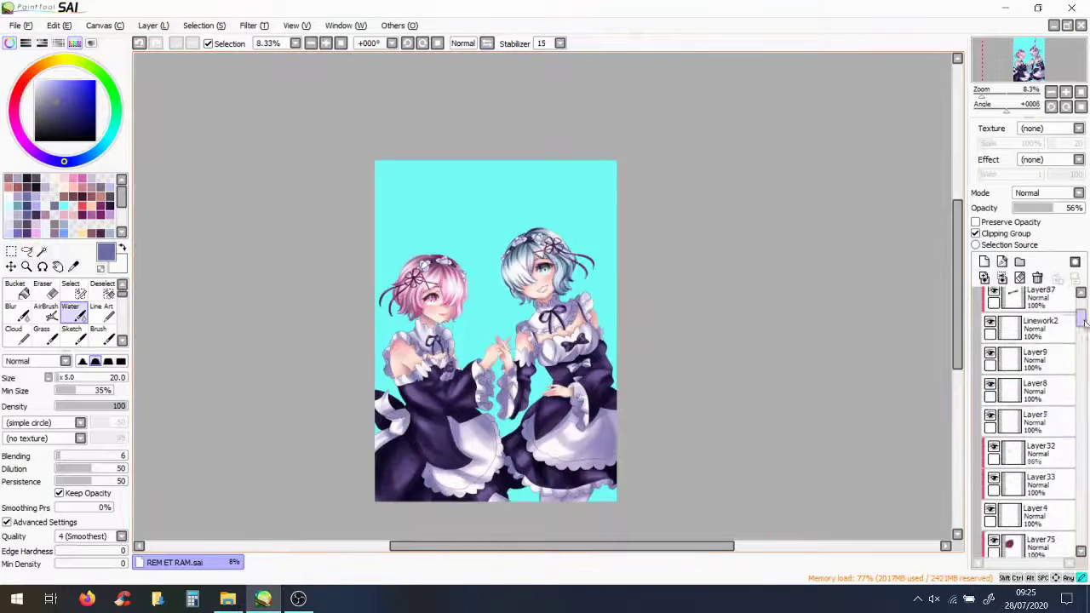
click(1030, 421)
click(983, 262)
click(50, 234)
click(24, 292)
click(98, 334)
scroll(545, 291, up, 3)
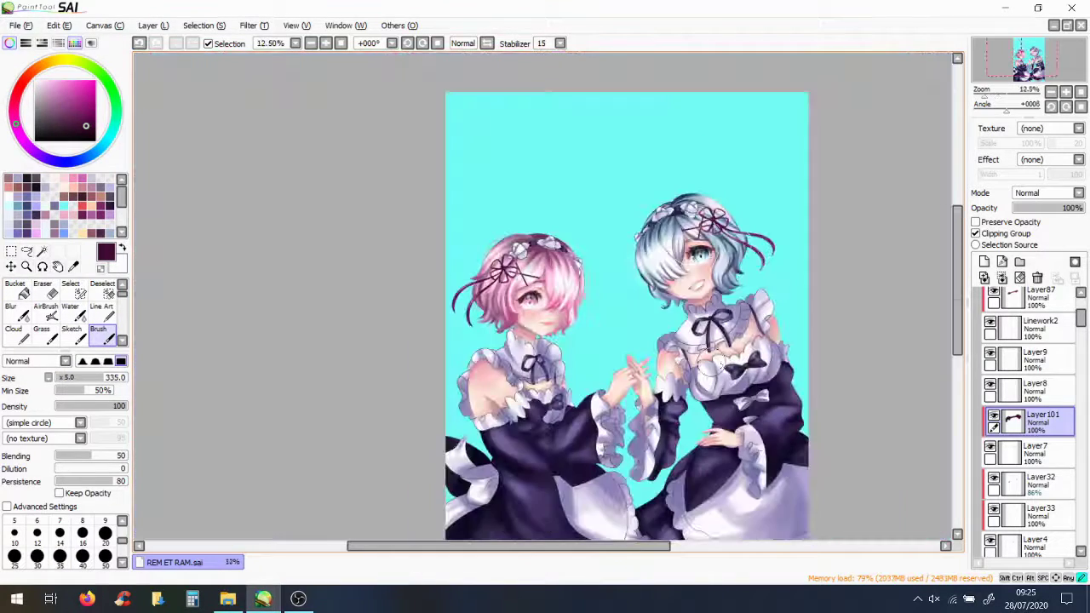
Add a clipped layer above Layer8 and tint the ruffle and apron linework dark blue-grey with the Bucket and the 500 px Brush
drag(602, 528, 554, 394)
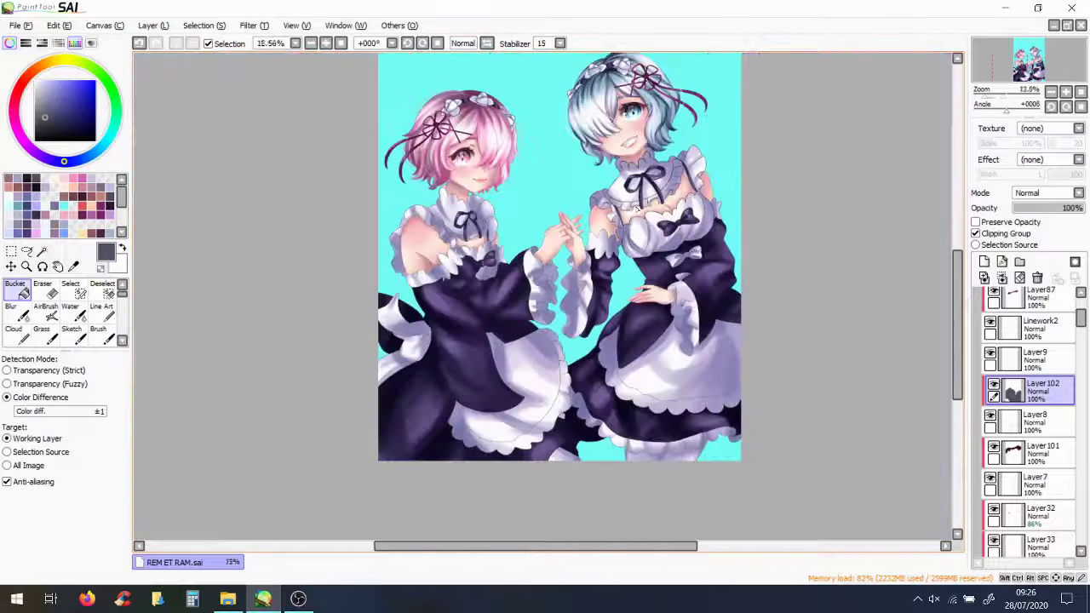
click(99, 333)
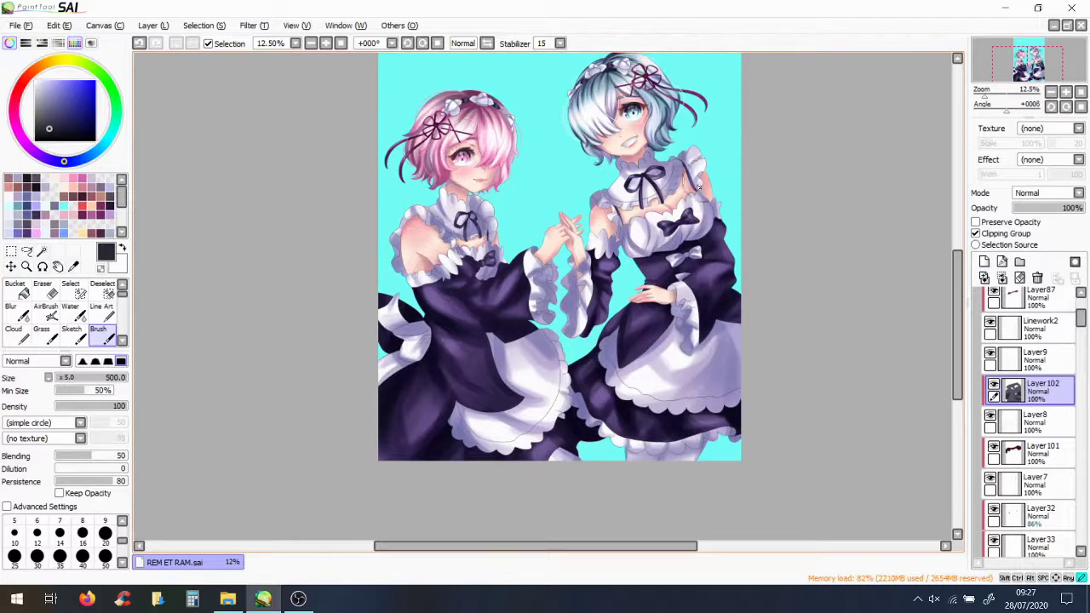
scroll(621, 382, down, 1)
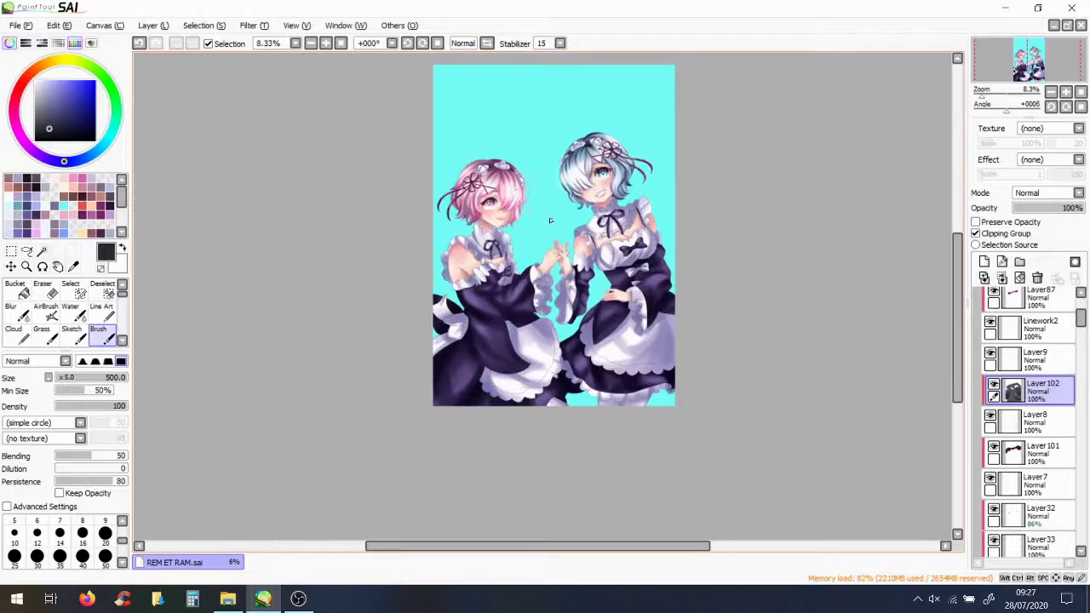
scroll(705, 461, up, 1)
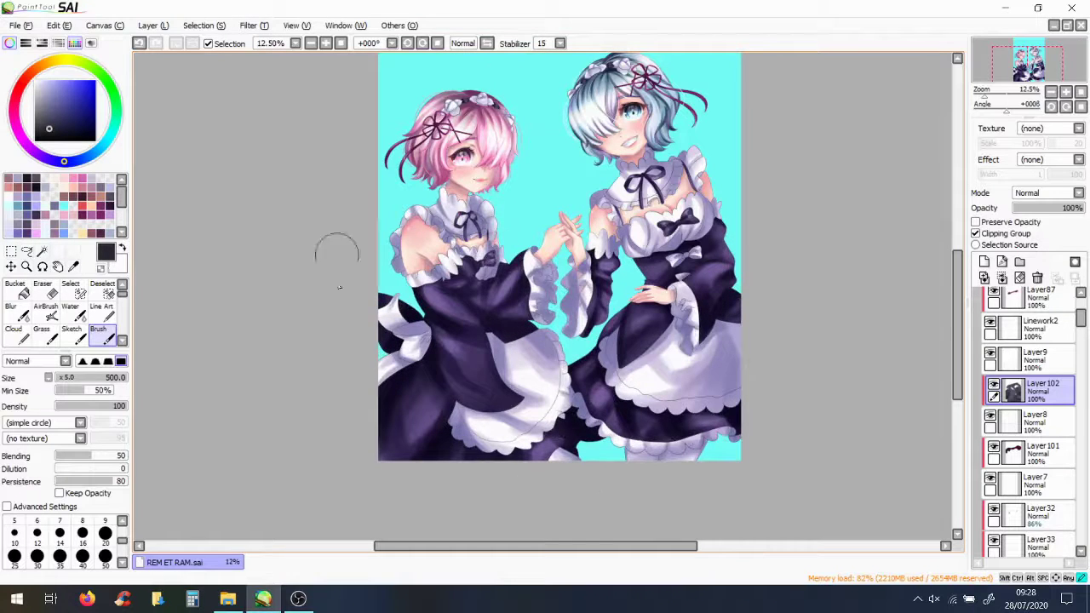
scroll(649, 202, down, 1)
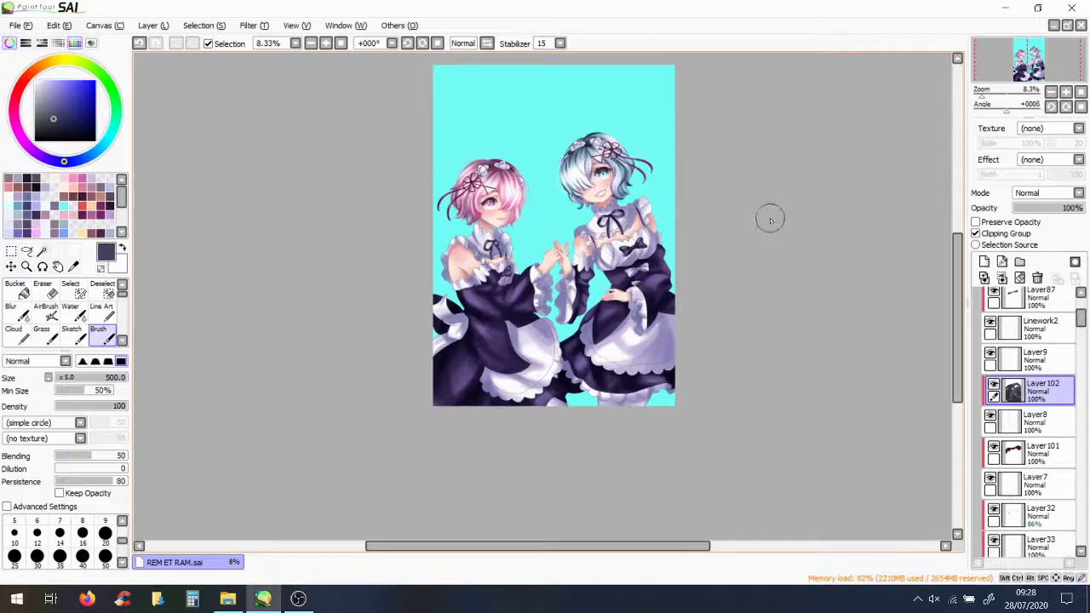
Add a clipped layer above Layer9 and recolour the dark dress linework near-black violet with the 500 px Brush
click(990, 355)
scroll(681, 255, up, 2)
click(984, 261)
click(974, 234)
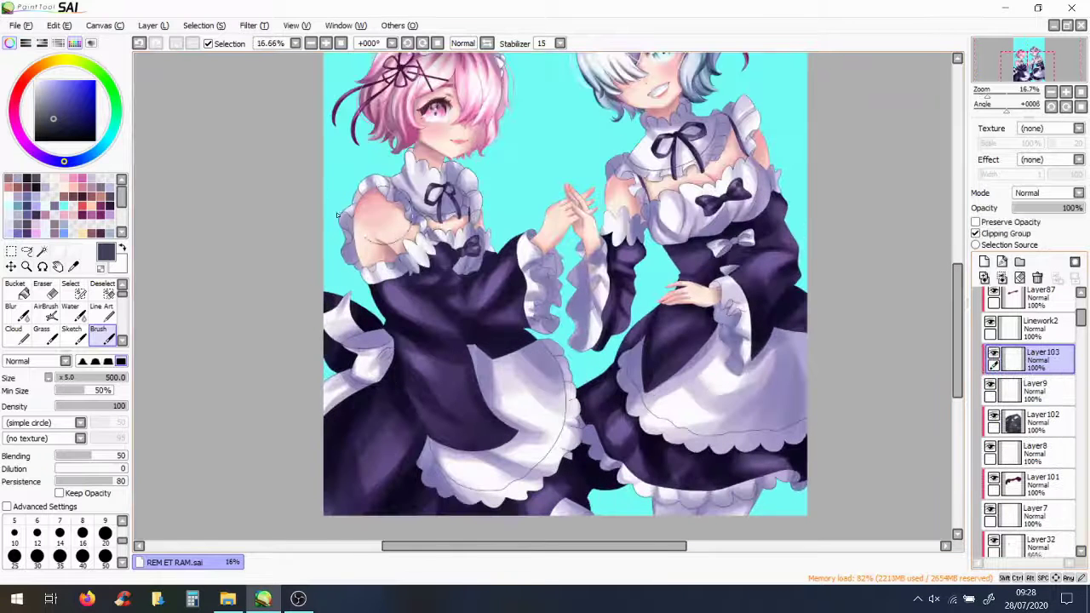
alt+click(392, 400)
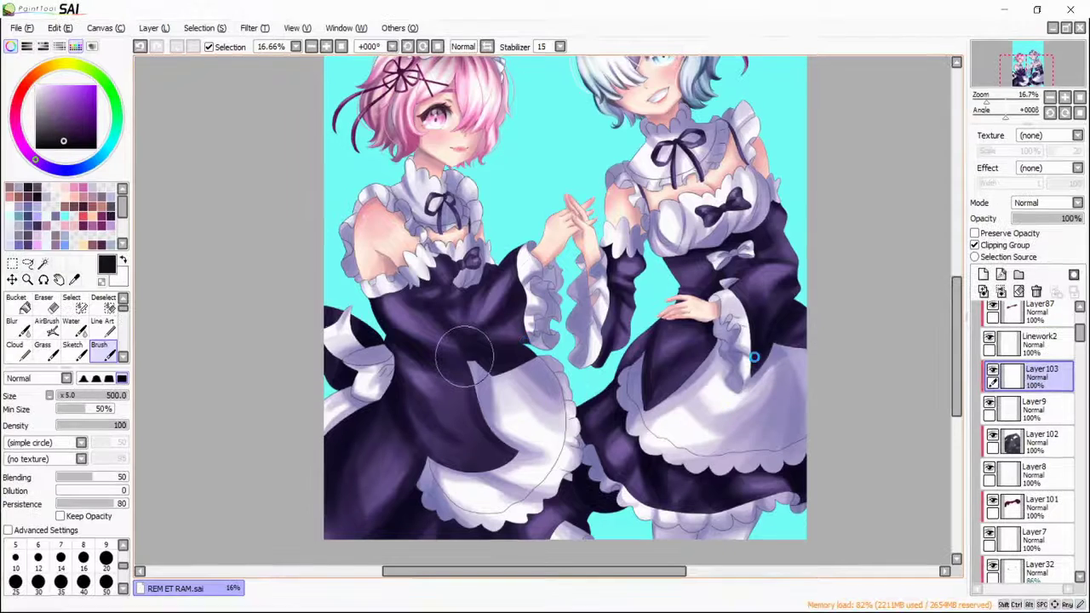
scroll(827, 369, down, 1)
Add a clipped layer above Layer92 and draw a white trim line along Ram's sleeve cuff with the Line Art brush at 50 px
scroll(1081, 343, down, 3)
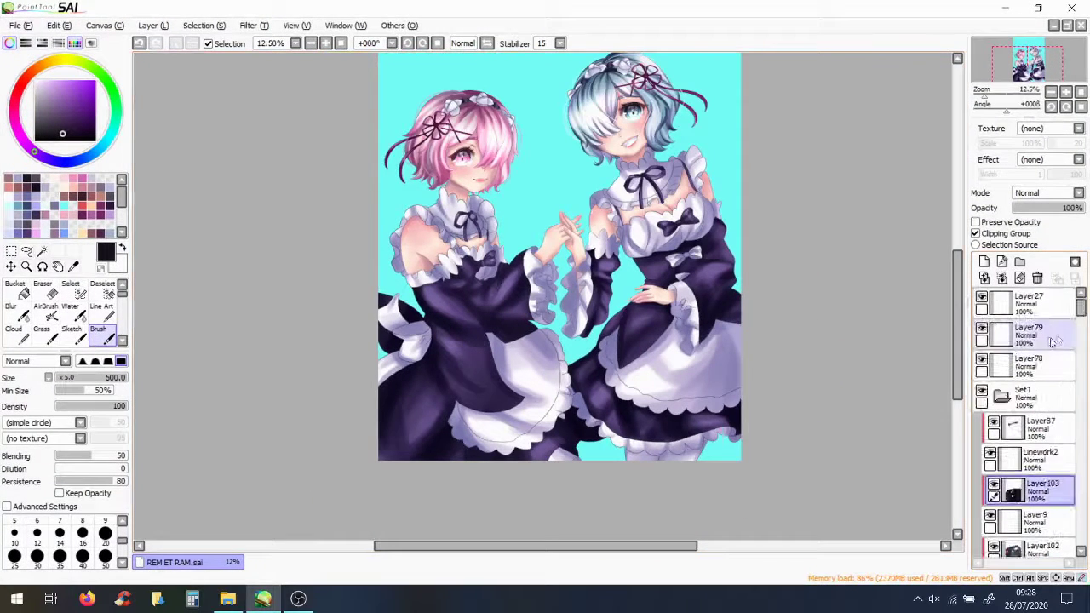
scroll(1084, 331, down, 10)
click(1003, 429)
click(102, 310)
scroll(364, 369, up, 2)
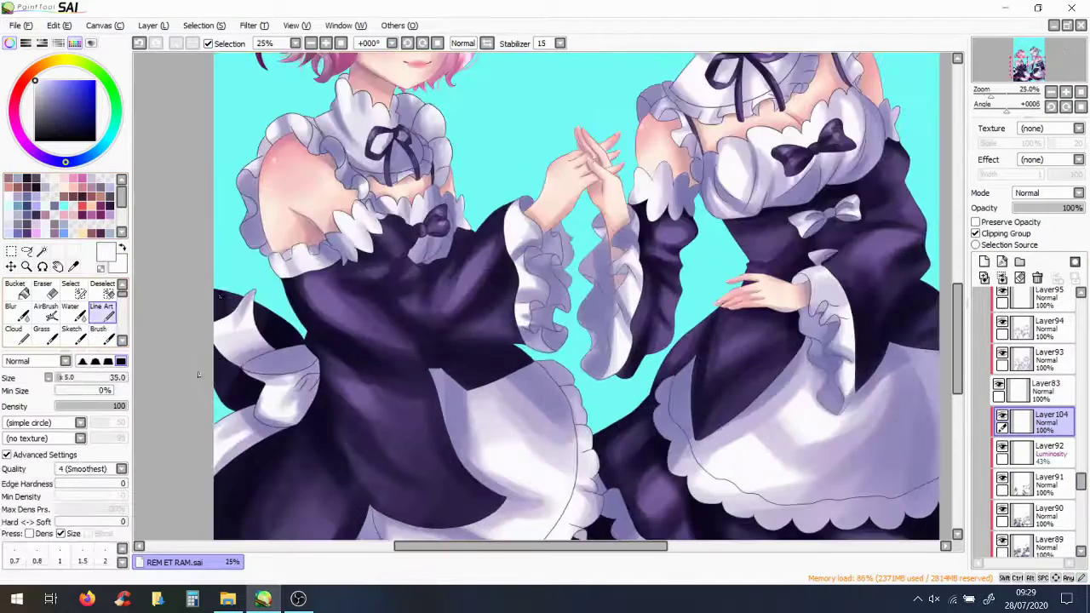
scroll(504, 269, up, 3)
drag(469, 477, 408, 120)
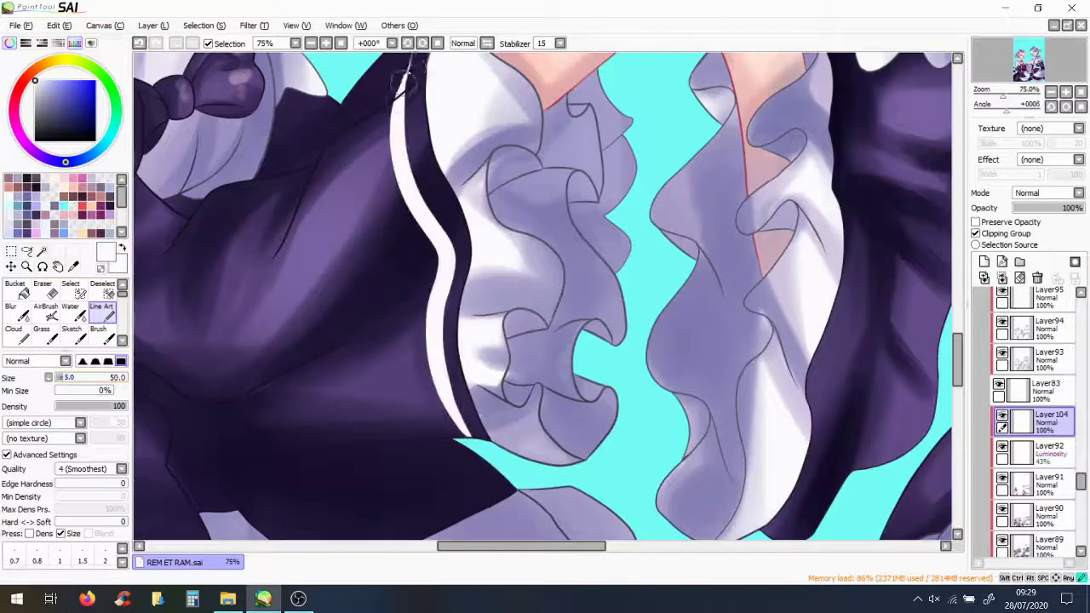
scroll(545, 298, down, 4)
scroll(577, 426, up, 4)
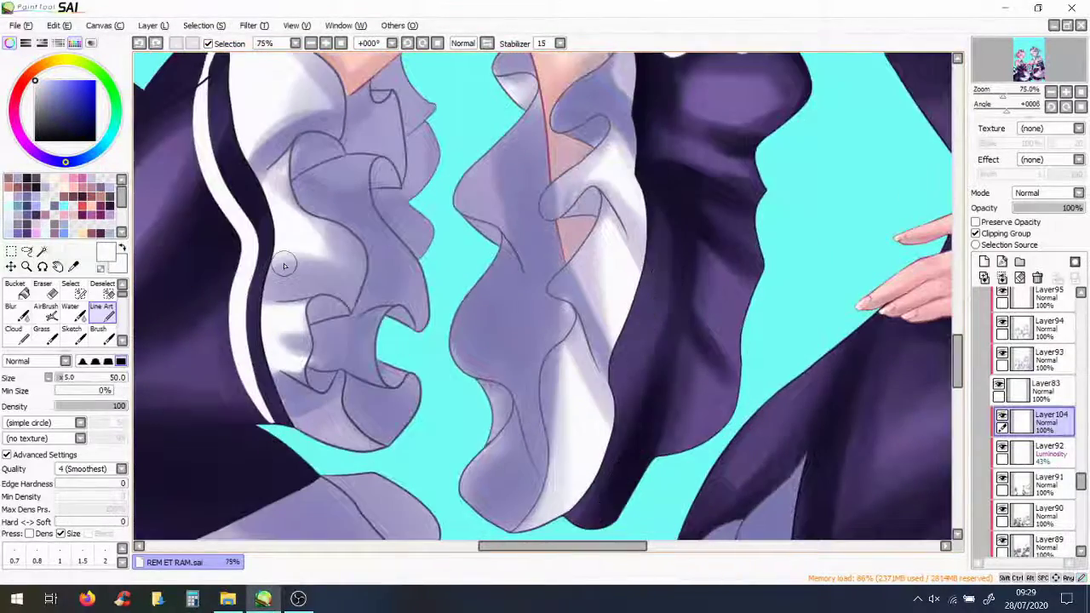
Undo the trim stroke on Ram's sleeve and redraw it as a thinner white line following the ruffled cuff
key(ctrl+z)
click(298, 599)
click(297, 599)
click(294, 600)
click(294, 601)
drag(245, 279, 409, 355)
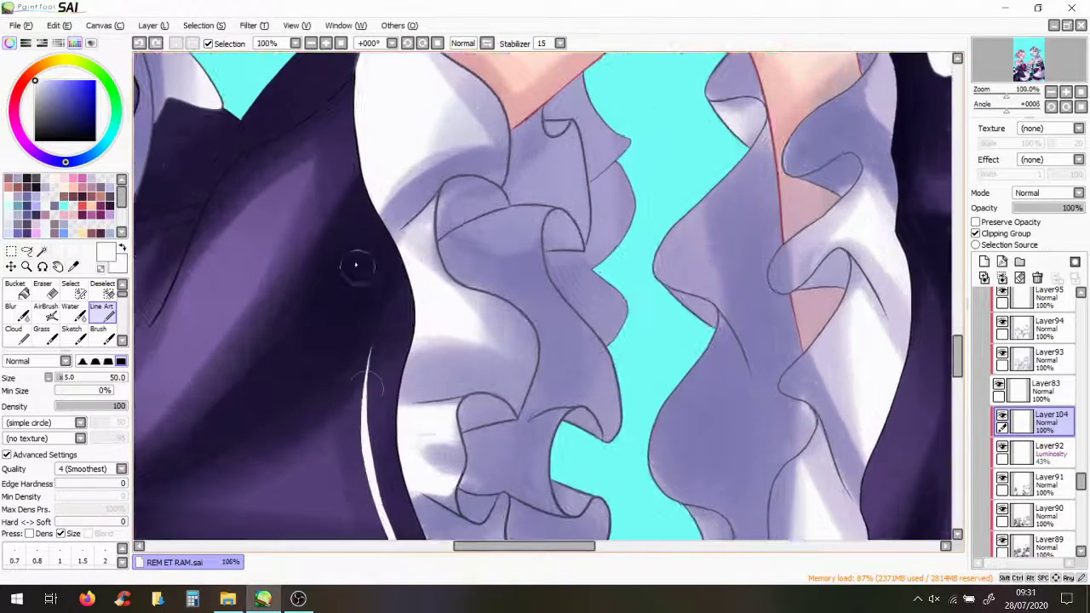
mouse_move(384, 408)
mouse_down()
mouse_move(366, 360)
mouse_move(382, 146)
mouse_up()
scroll(404, 85, down, 3)
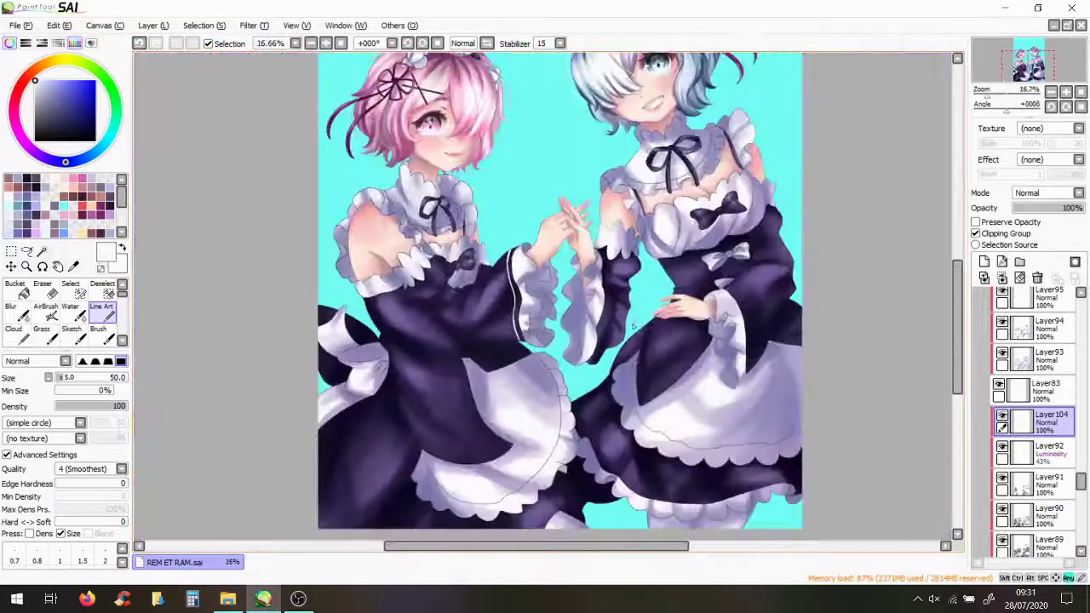
scroll(315, 186, up, 3)
scroll(340, 110, up, 2)
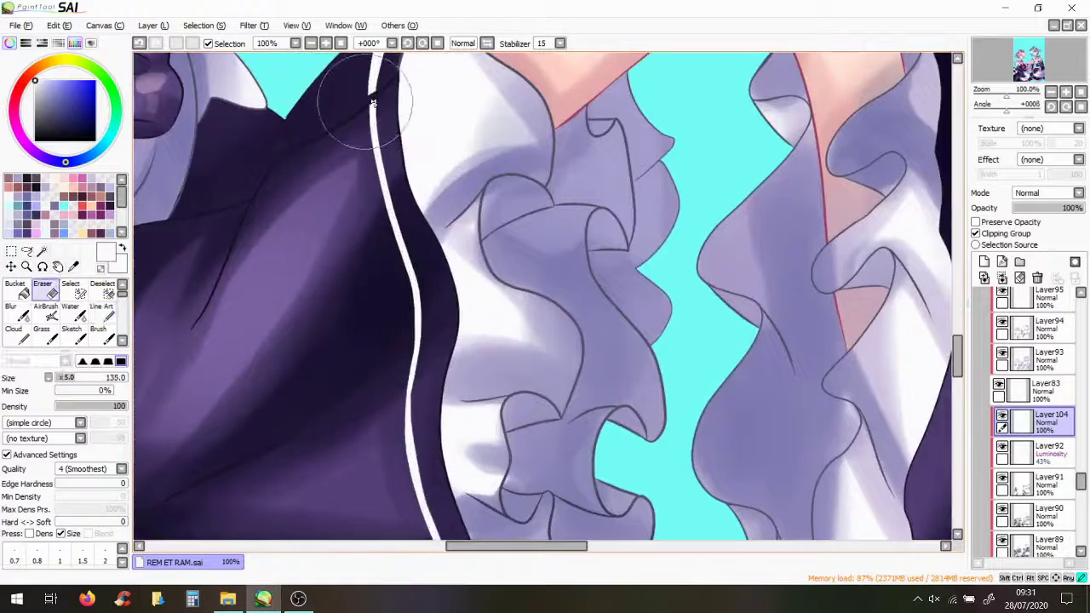
Erase the upper end of Ram's sleeve trim at 135 px and redraw it on both sides of the sleeve fold
drag(379, 120, 392, 59)
scroll(299, 190, up, 2)
drag(205, 222, 229, 63)
key(ctrl+z)
drag(211, 191, 228, 72)
scroll(223, 88, down, 1)
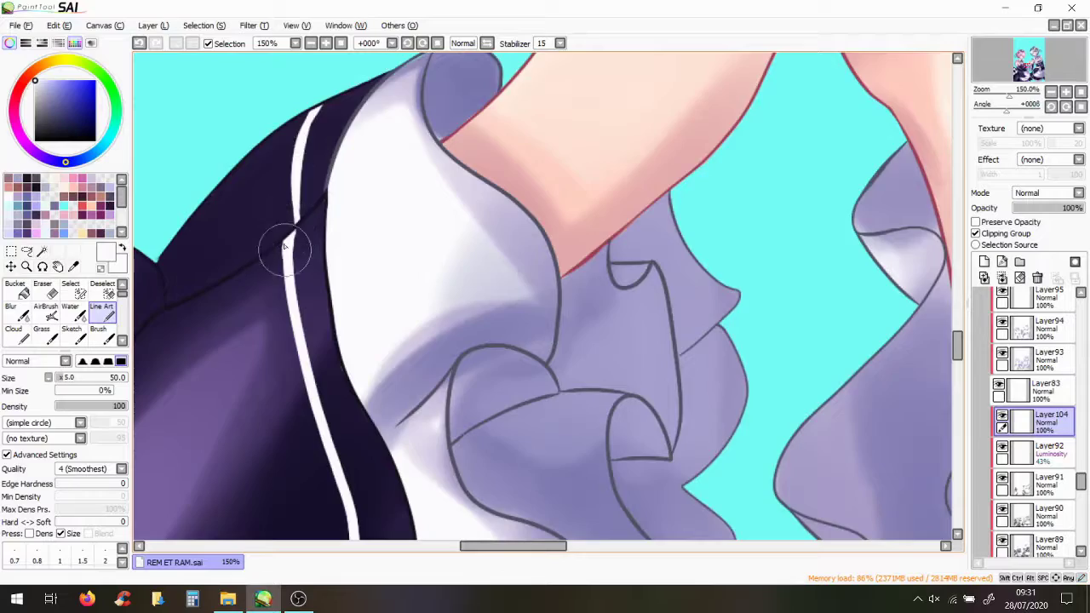
scroll(285, 269, down, 4)
Draw a white trim line along the ruffled cuff of Rem's raised sleeve with the 50 px Line Art brush
scroll(344, 455, up, 3)
key(ctrl+z)
mouse_move(345, 456)
mouse_down()
mouse_move(379, 408)
mouse_move(420, 76)
mouse_move(419, 400)
mouse_up()
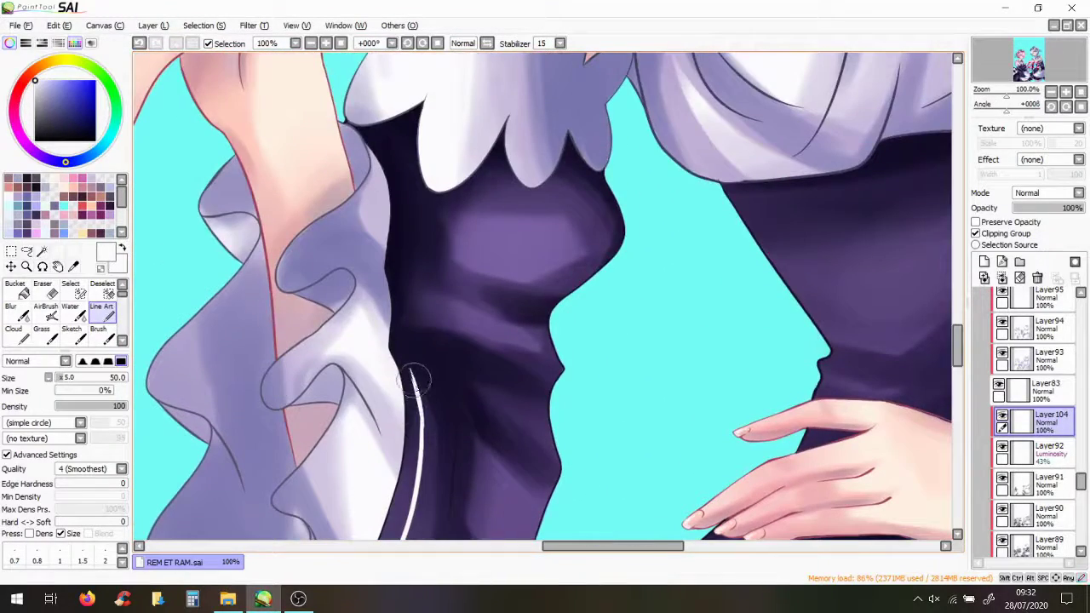
drag(402, 345, 364, 106)
scroll(417, 415, up, 1)
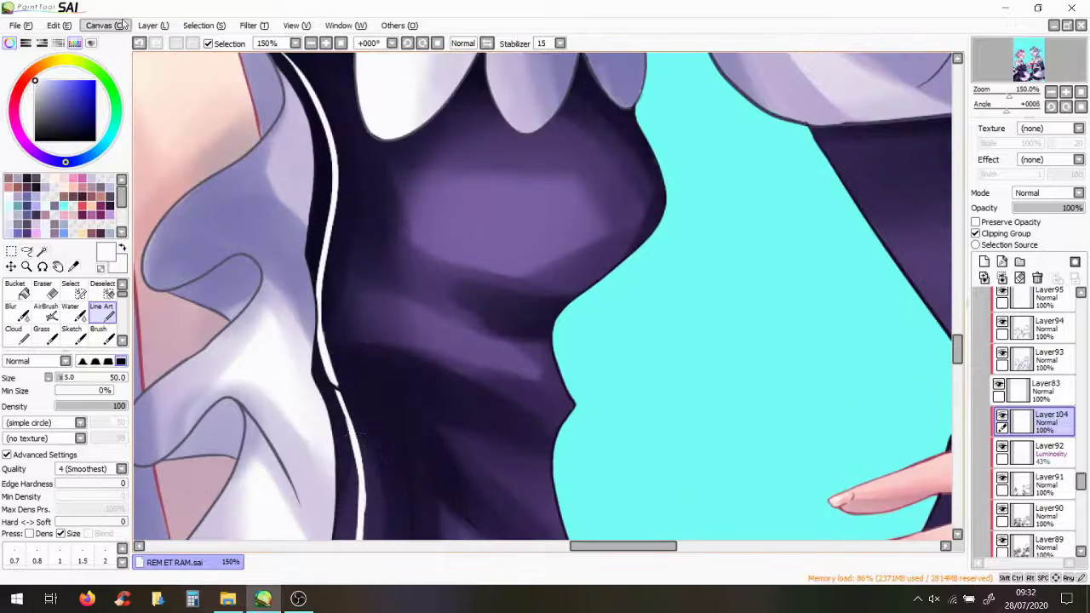
key(ctrl+z)
drag(362, 400, 289, 53)
Clean up the join and ends of the trim on Rem's raised sleeve with the Eraser at 135 px
scroll(403, 97, down, 1)
scroll(404, 97, up, 2)
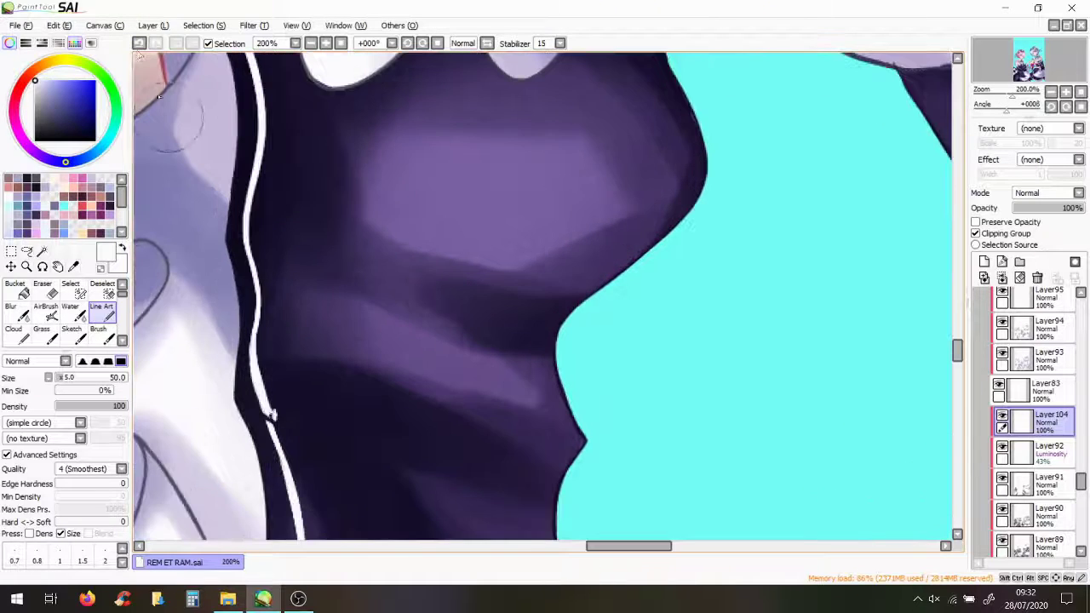
scroll(278, 443, down, 3)
scroll(421, 389, up, 2)
key(e)
drag(955, 330, 956, 364)
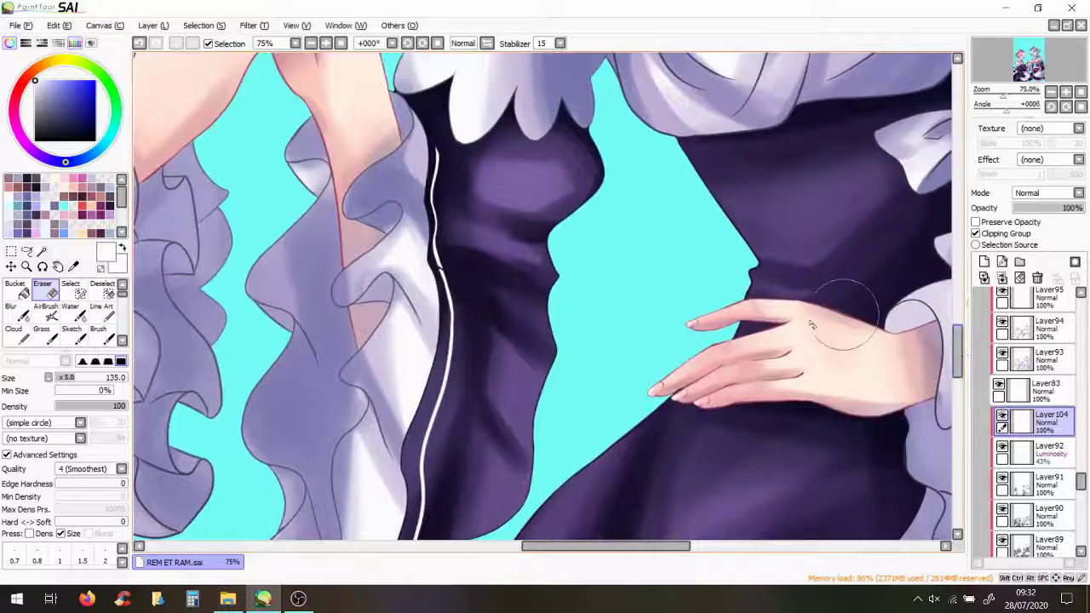
Draw a white trim line beside the cuff of Rem's lowered sleeve with the Line Art brush at 25 px
scroll(843, 314, down, 3)
key(l)
scroll(356, 393, up, 2)
key(ctrl+z)
scroll(356, 454, up, 2)
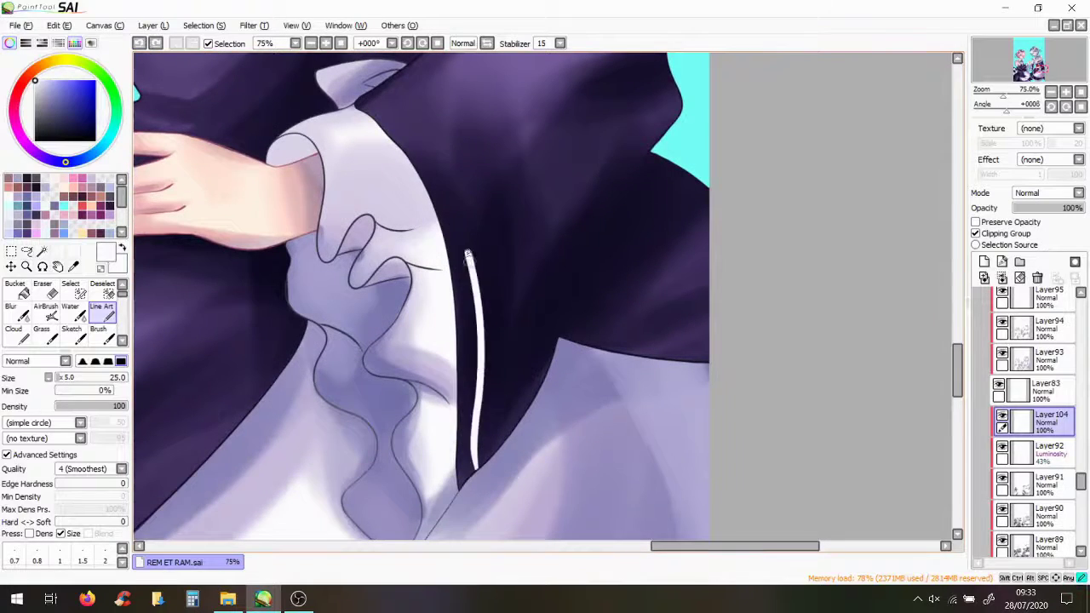
scroll(607, 332, down, 3)
Draw white trim lines along the pointed edges of Rem's overskirt above the apron with the 25 px Line Art brush
scroll(608, 366, up, 3)
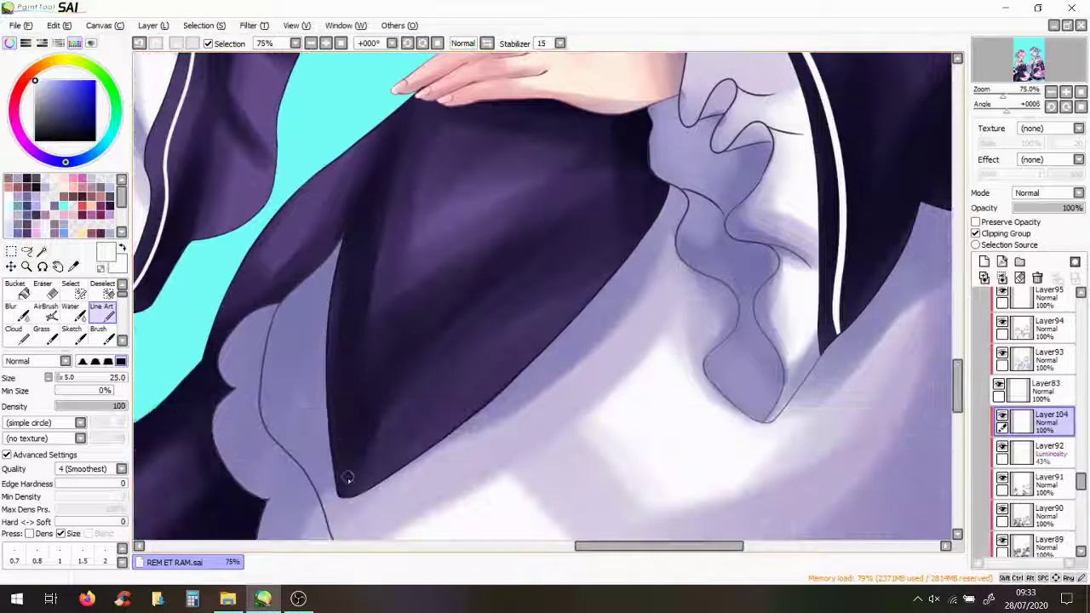
drag(347, 487, 368, 192)
drag(350, 488, 649, 170)
click(140, 43)
click(157, 42)
click(140, 43)
click(157, 42)
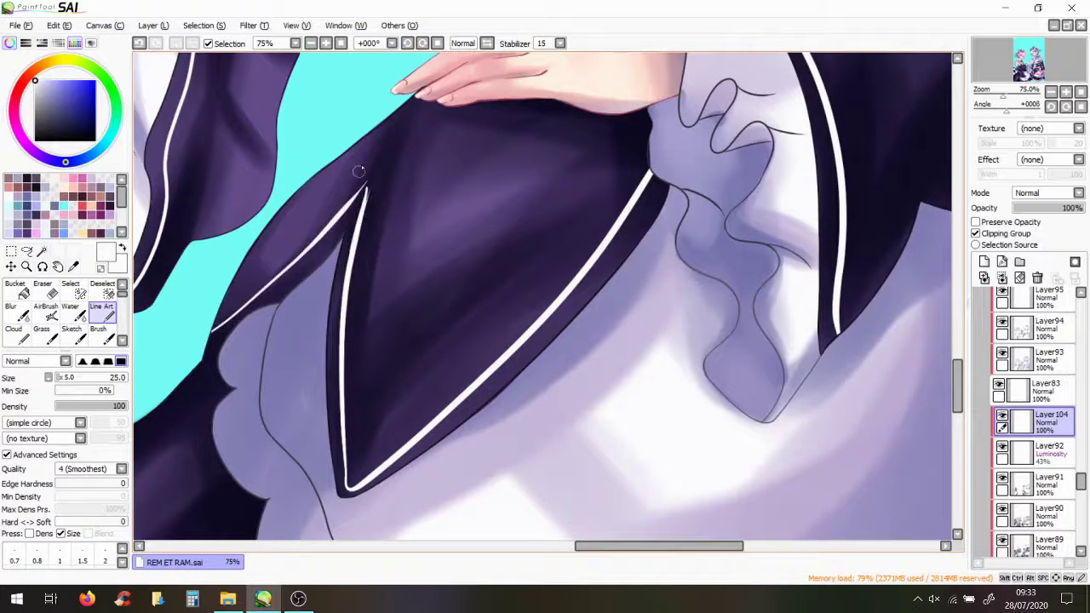
Fill and tidy the upper corner where the two overskirt trim lines meet
scroll(358, 171, down, 1)
scroll(460, 294, up, 4)
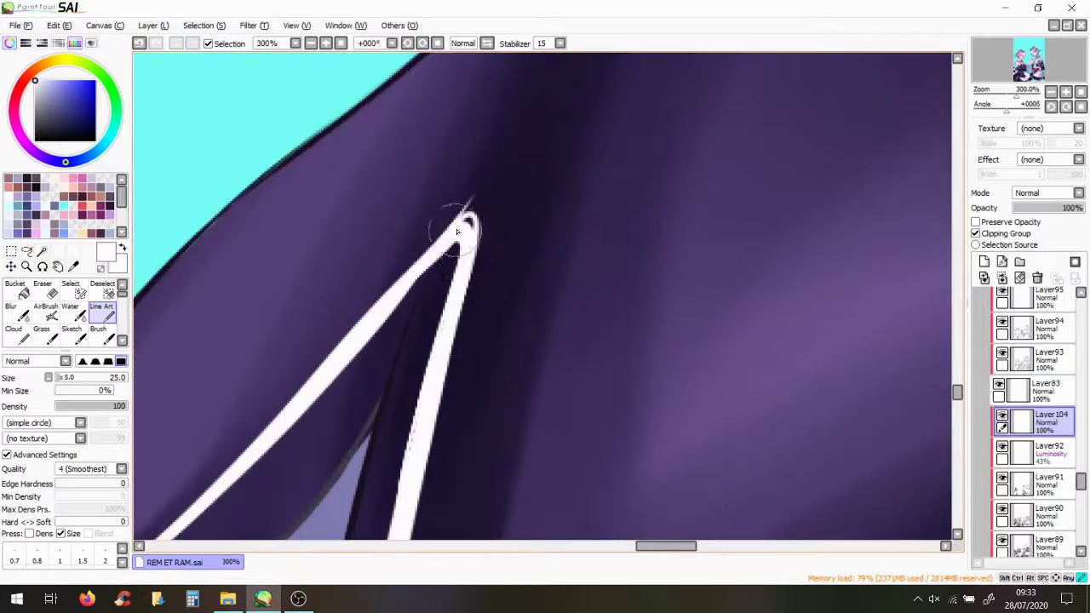
key(e)
key(e)
drag(470, 218, 437, 247)
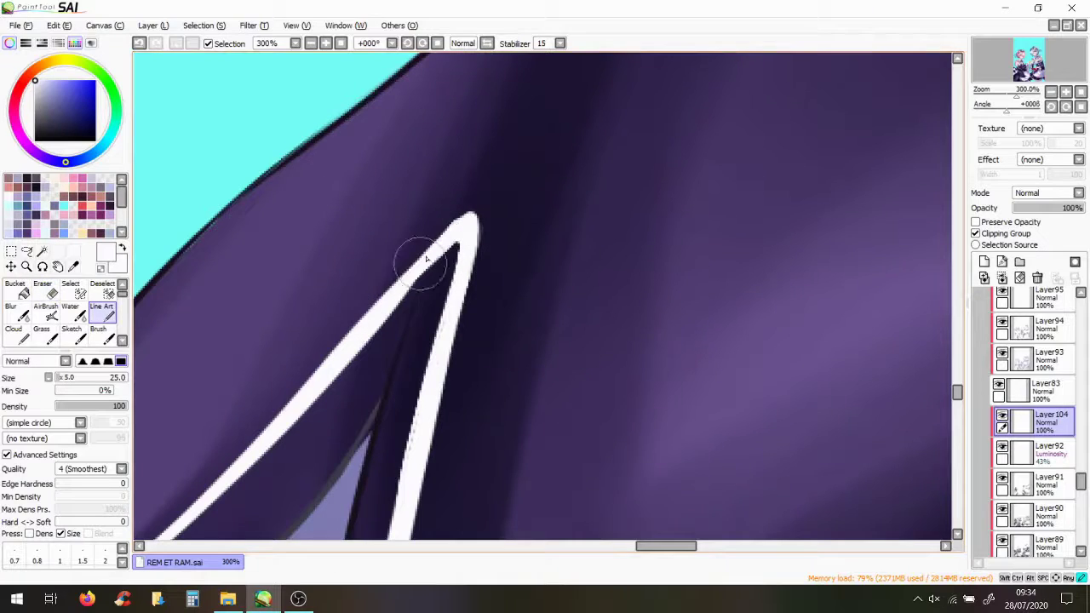
Draw white trim lines across Rem's dark bodice around the small white waist bow with the Line Art brush at 25 px
scroll(412, 284, down, 5)
scroll(548, 299, up, 3)
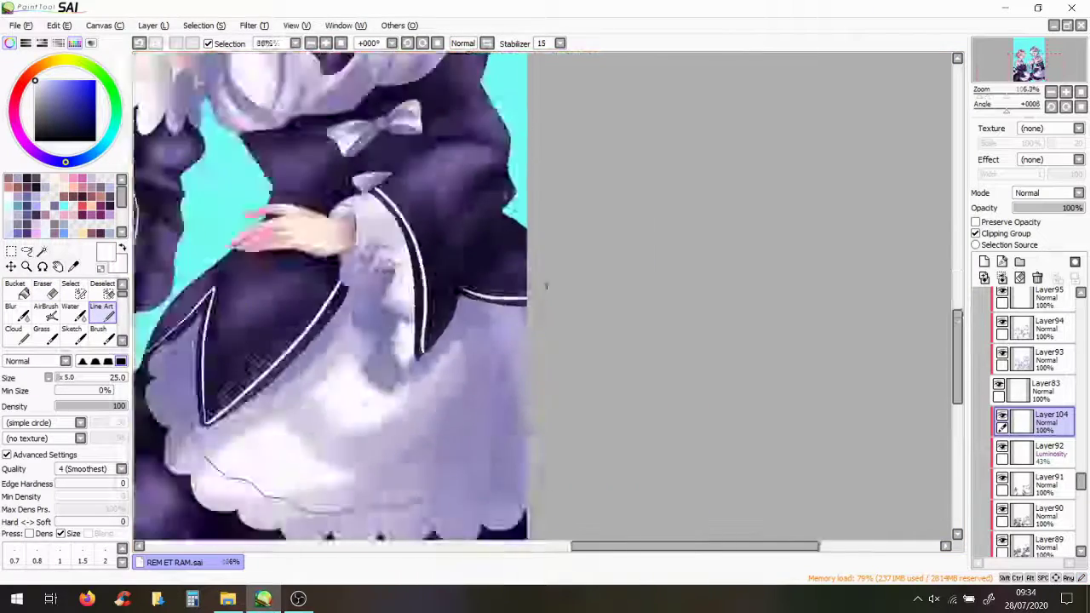
scroll(630, 511, down, 6)
scroll(630, 511, up, 2)
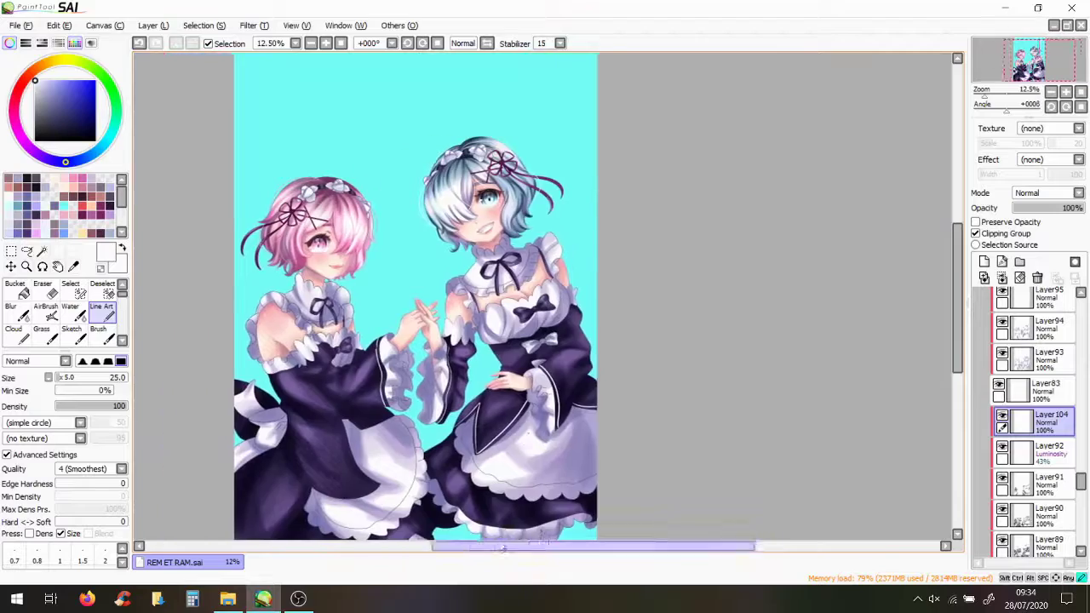
scroll(851, 358, up, 2)
scroll(695, 251, up, 3)
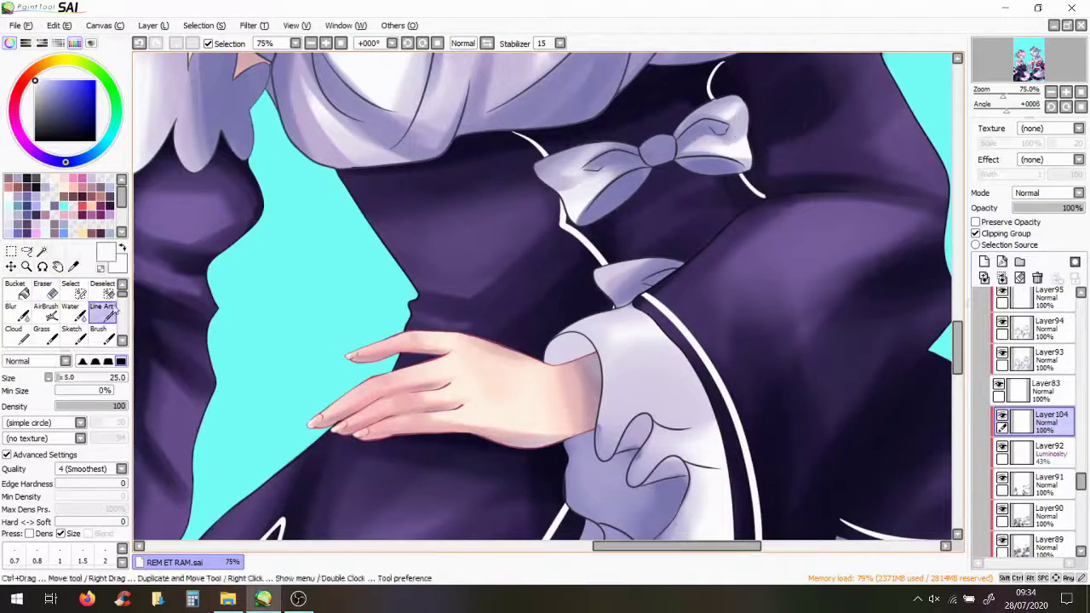
scroll(722, 58, down, 6)
Draw a white trim line along Rem's lower skirt hem and clean its end at the fold with the Eraser at 135 px
drag(1066, 108, 386, 437)
scroll(387, 438, up, 6)
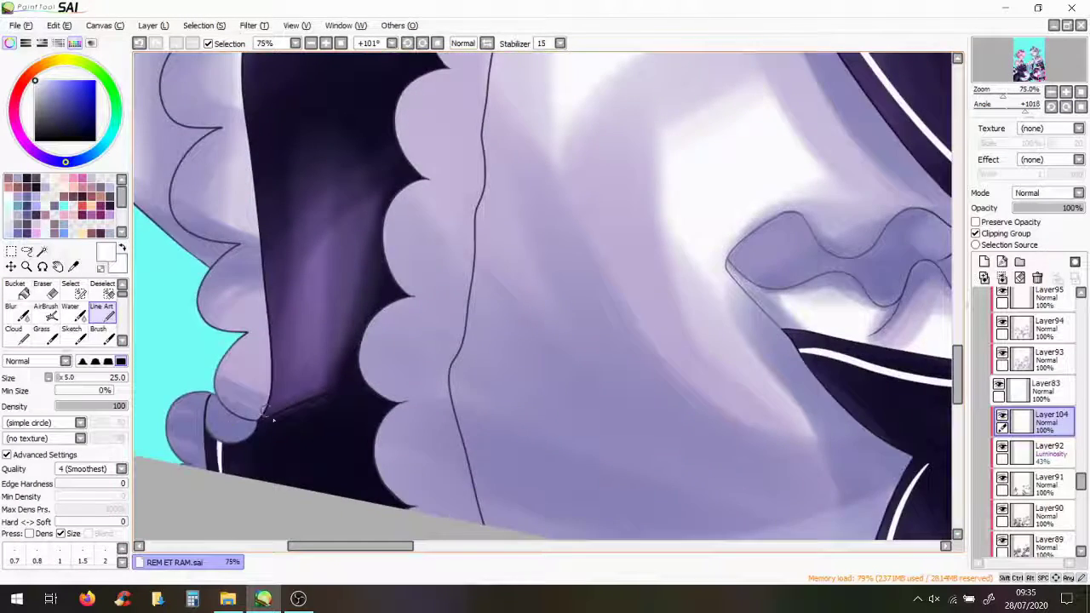
scroll(244, 394, down, 3)
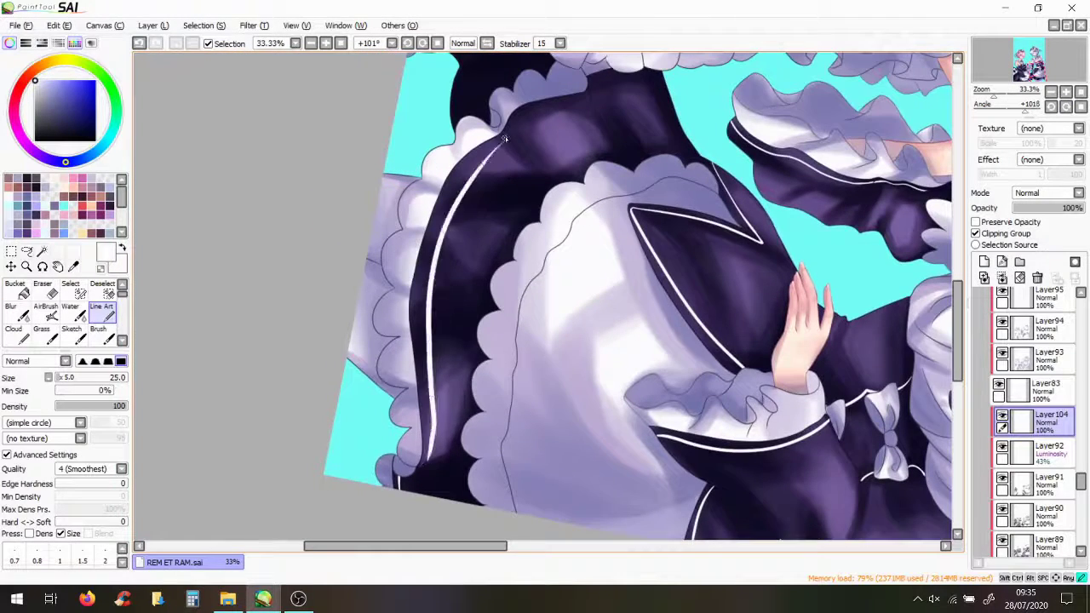
scroll(375, 183, up, 5)
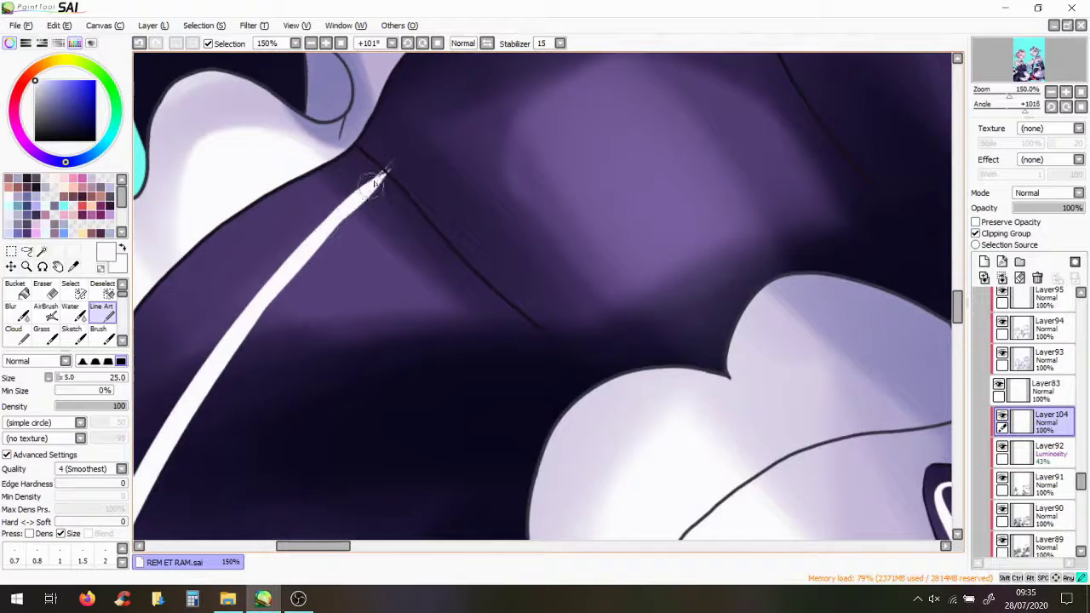
key(e)
scroll(387, 169, up, 1)
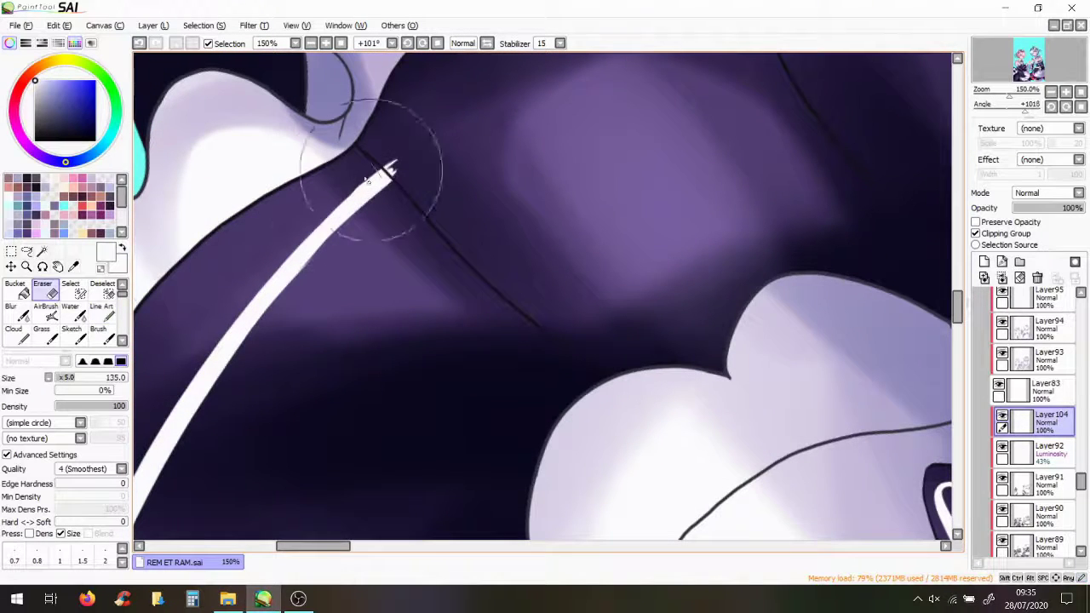
scroll(414, 146, down, 7)
Continue the white hem trim across the next fold of Rem's skirt with the 25 px Line Art brush, redoing the stroke
key(n)
scroll(579, 111, up, 5)
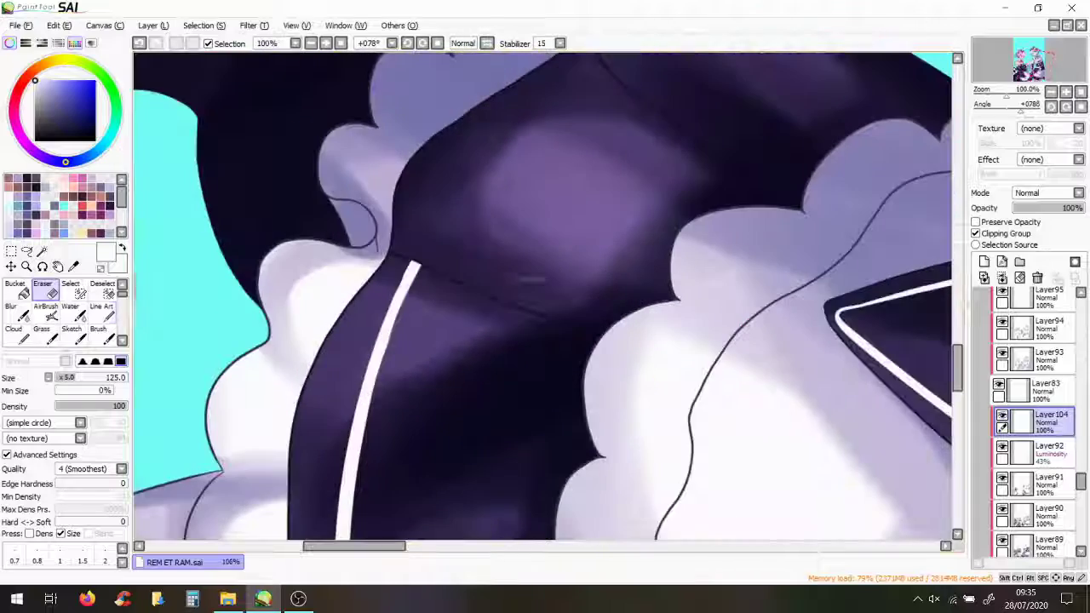
scroll(663, 262, down, 3)
scroll(662, 262, up, 3)
key(ctrl+z)
drag(352, 413, 596, 62)
Extend Rem's hem trim over the last fold up to the skirt's edge beneath Ram's apron frill
scroll(596, 61, down, 3)
scroll(341, 171, up, 1)
drag(565, 242, 655, 168)
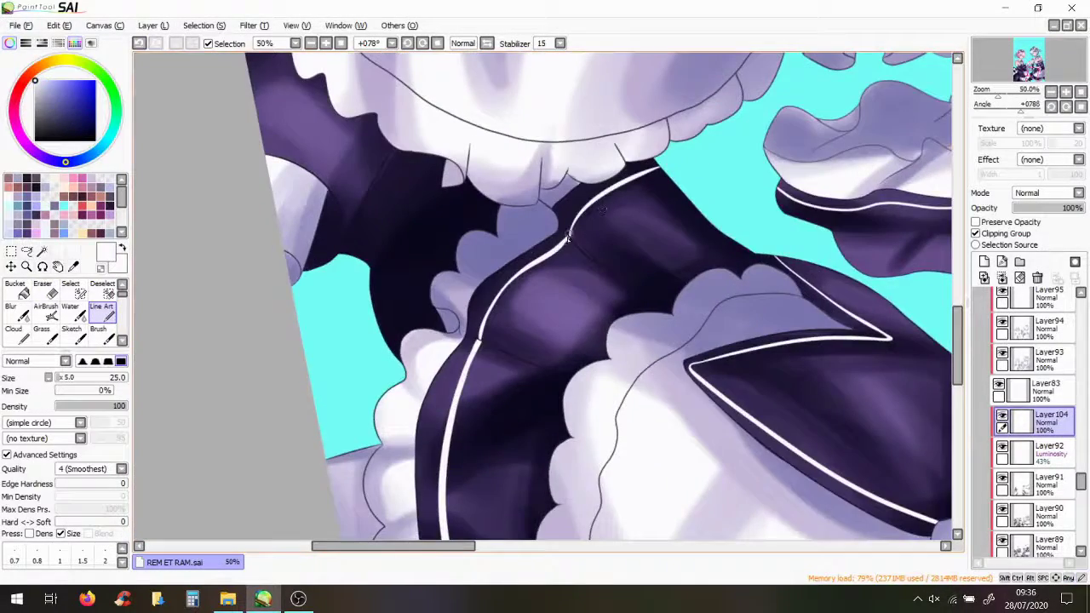
scroll(570, 242, up, 2)
scroll(569, 242, down, 1)
drag(569, 242, 657, 173)
key(ctrl+z)
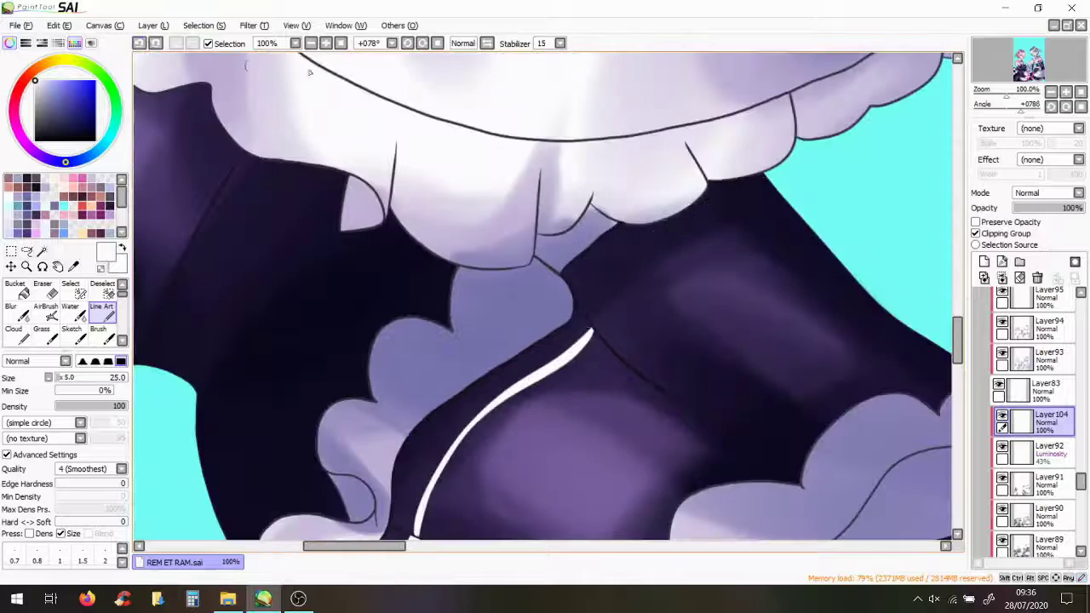
key(ctrl+y)
click(53, 292)
Draw white trim lines along the edges of Ram's back skirt panel beside the large bow, tidying with the Eraser at 135 px
scroll(576, 304, down, 6)
drag(577, 304, 922, 304)
scroll(922, 304, up, 3)
key(l)
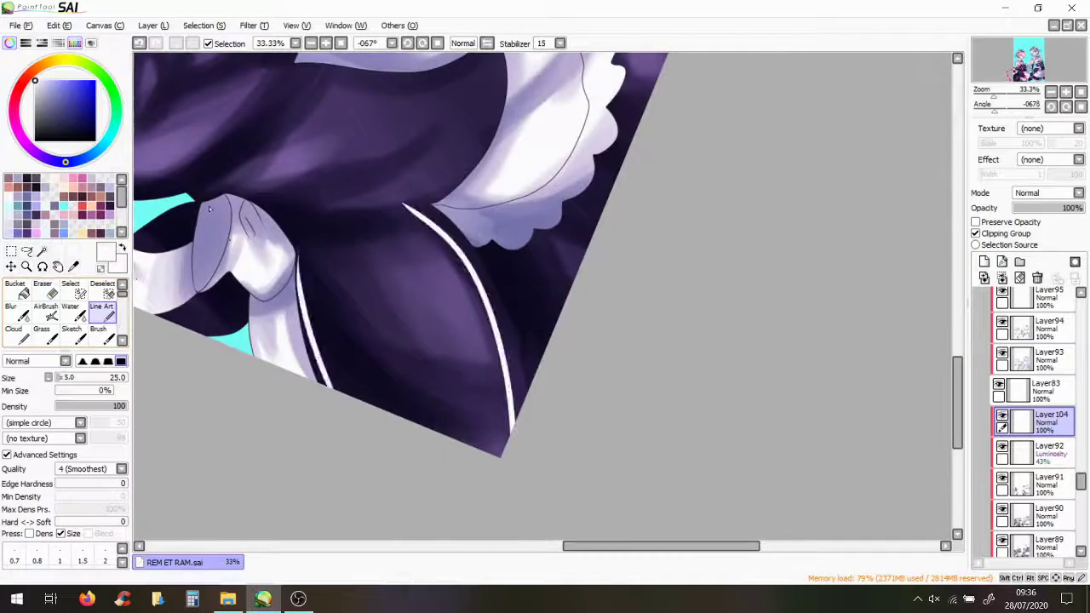
key(e)
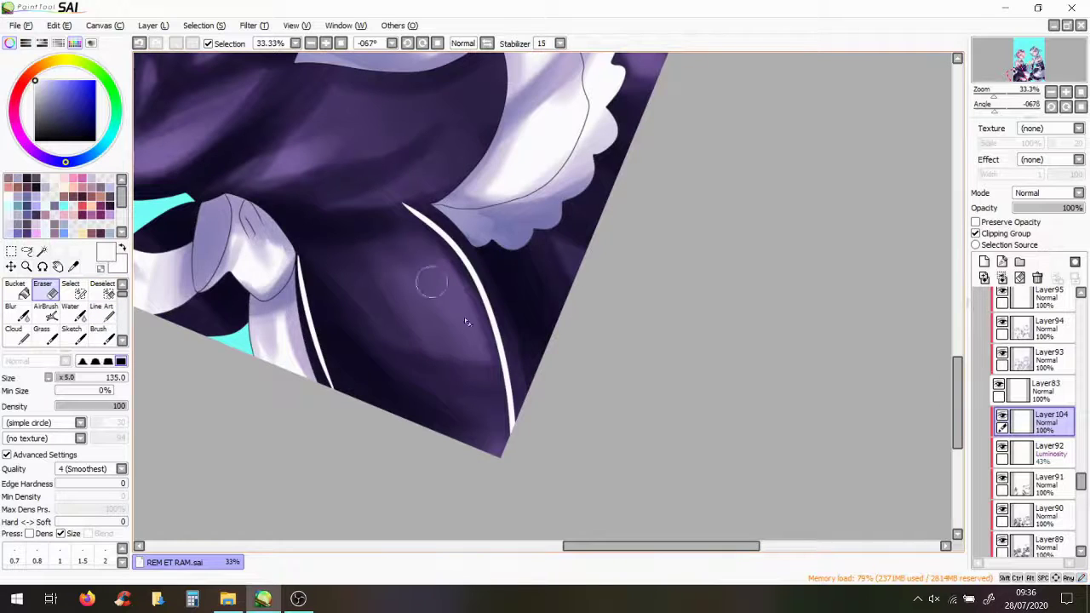
drag(334, 208, 510, 506)
key(l)
Draw white trim lines along both edges of Ram's pointed overskirt over the apron and join them at the tip
scroll(511, 383, down, 3)
mouse_move(511, 383)
mouse_down()
mouse_move(1059, 115)
mouse_move(852, 255)
mouse_up()
scroll(860, 260, up, 5)
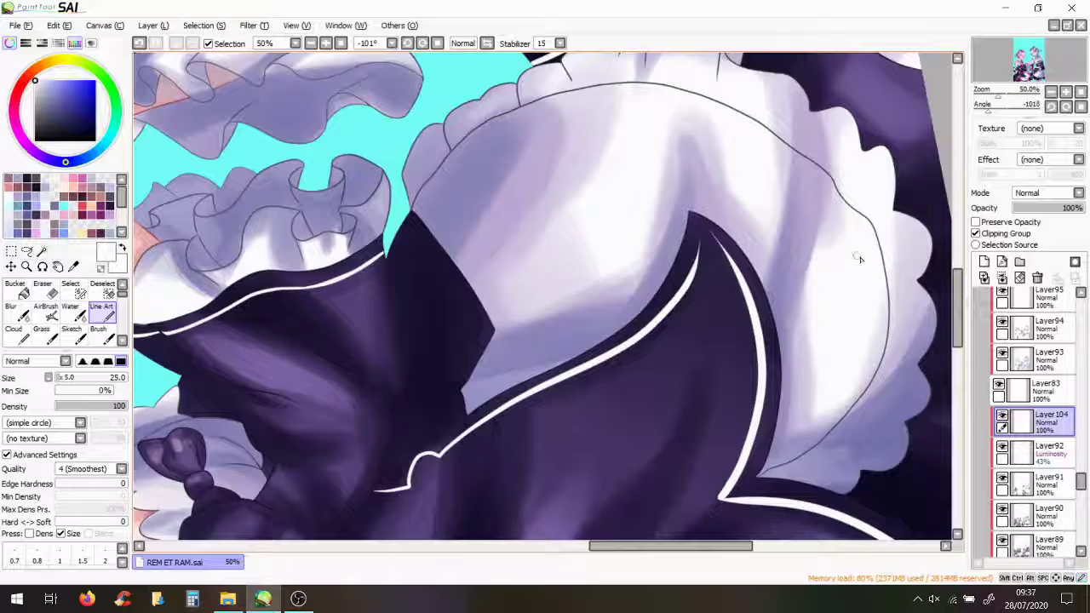
scroll(860, 259, up, 3)
drag(690, 89, 672, 100)
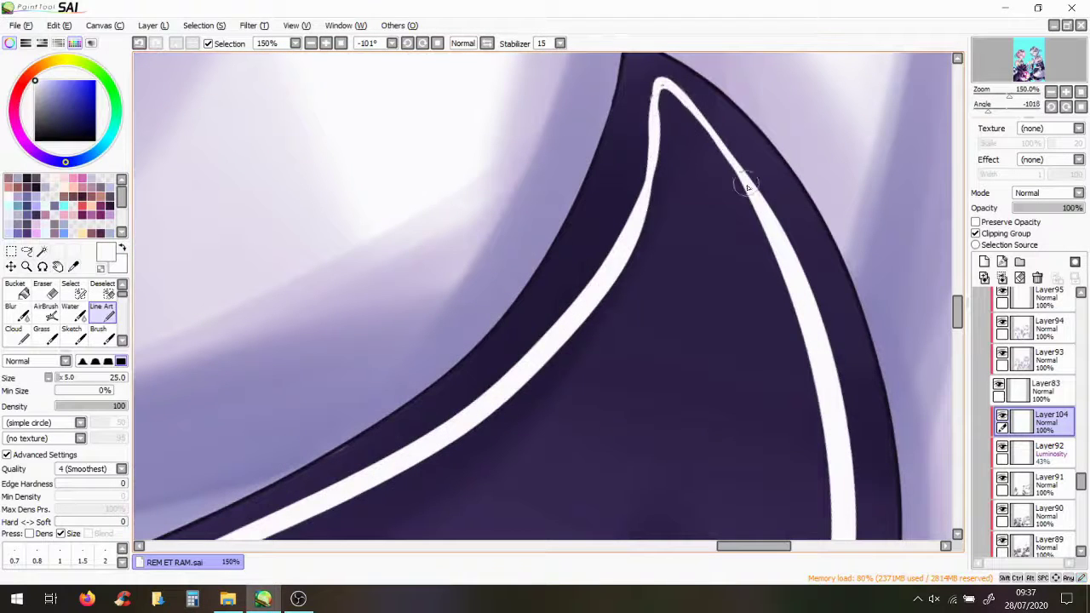
scroll(662, 88, down, 1)
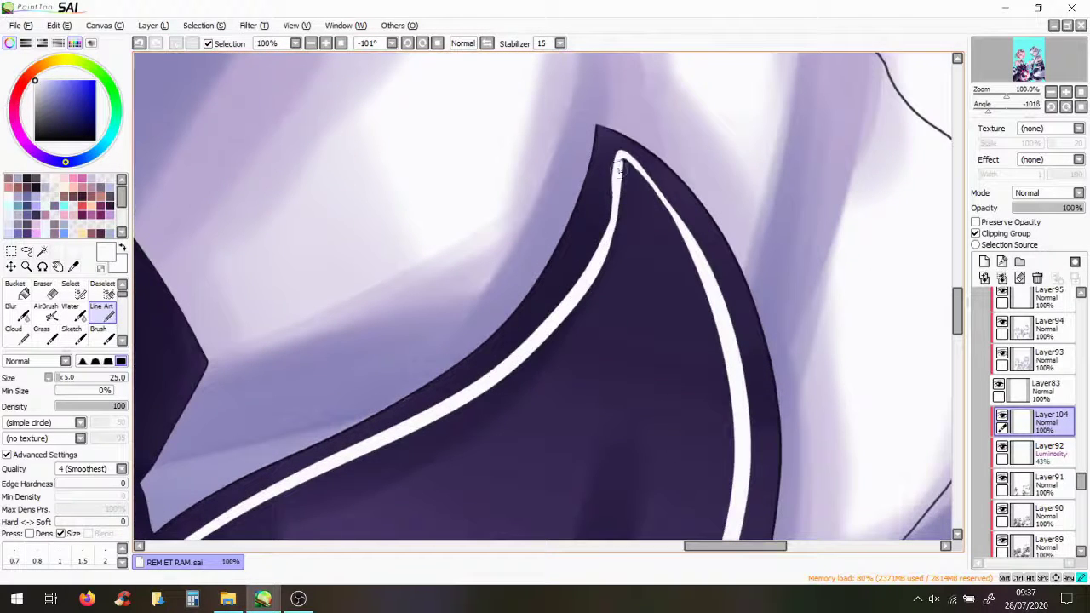
scroll(672, 215, down, 4)
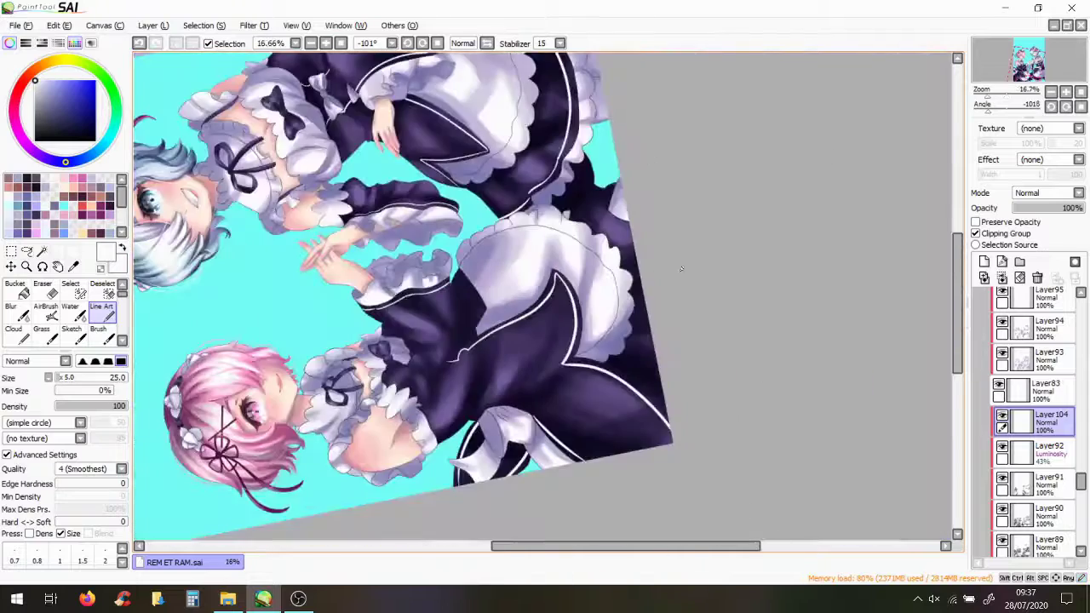
Draw an angled white trim line inside the dark pointed panel between Ram's cuff and apron, and tidy its corners
scroll(706, 511, up, 2)
drag(748, 358, 686, 217)
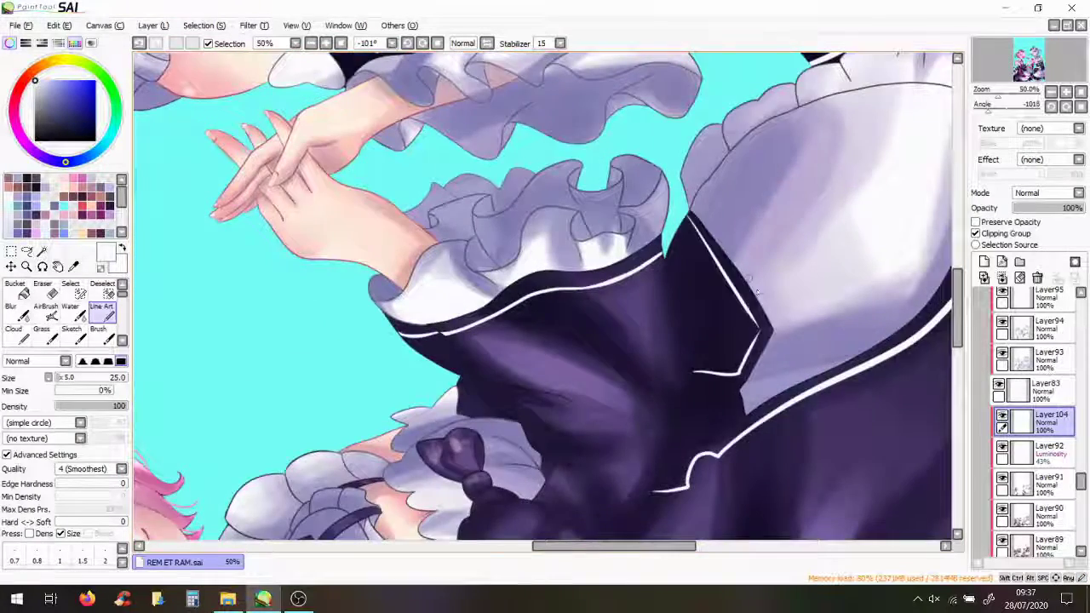
scroll(738, 371, up, 3)
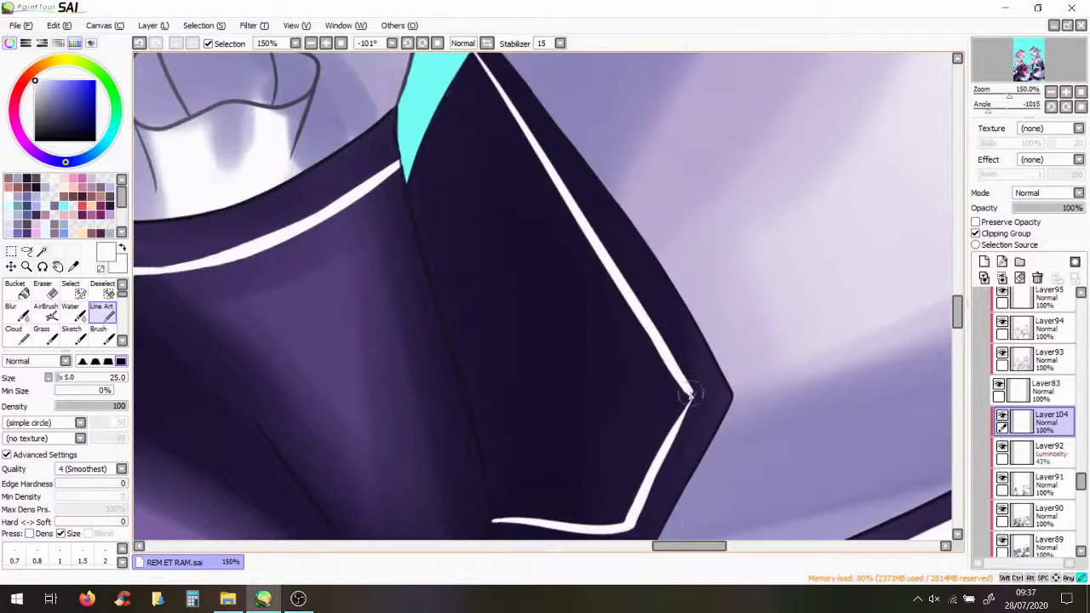
key(e)
scroll(634, 336, down, 10)
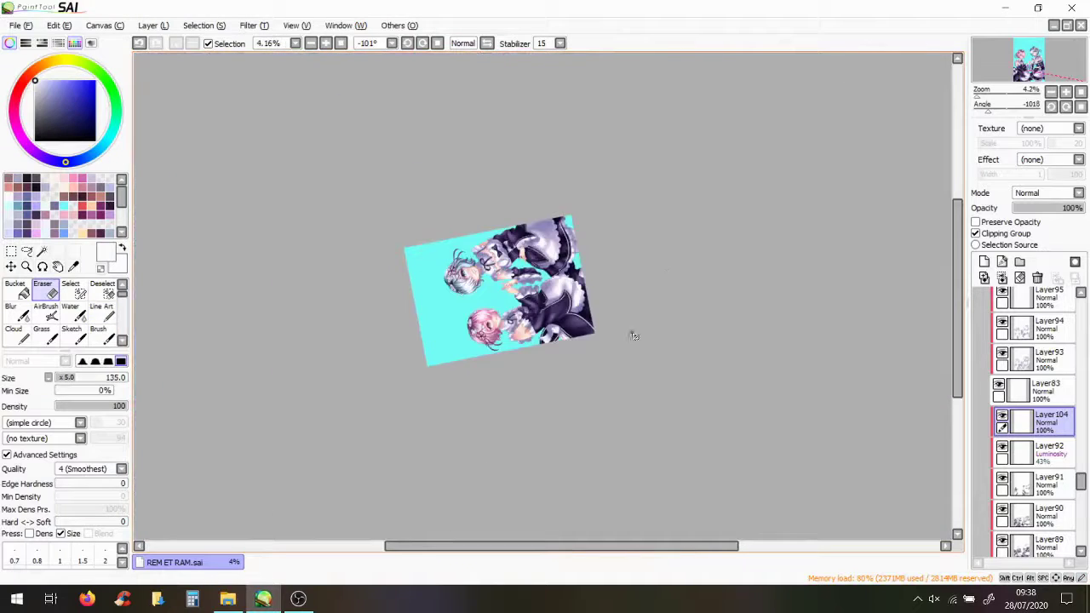
Draw white trim lines along the dark hem folds between the two aprons, redoing one stroke and cleaning up the joins
click(1065, 93)
scroll(715, 411, up, 10)
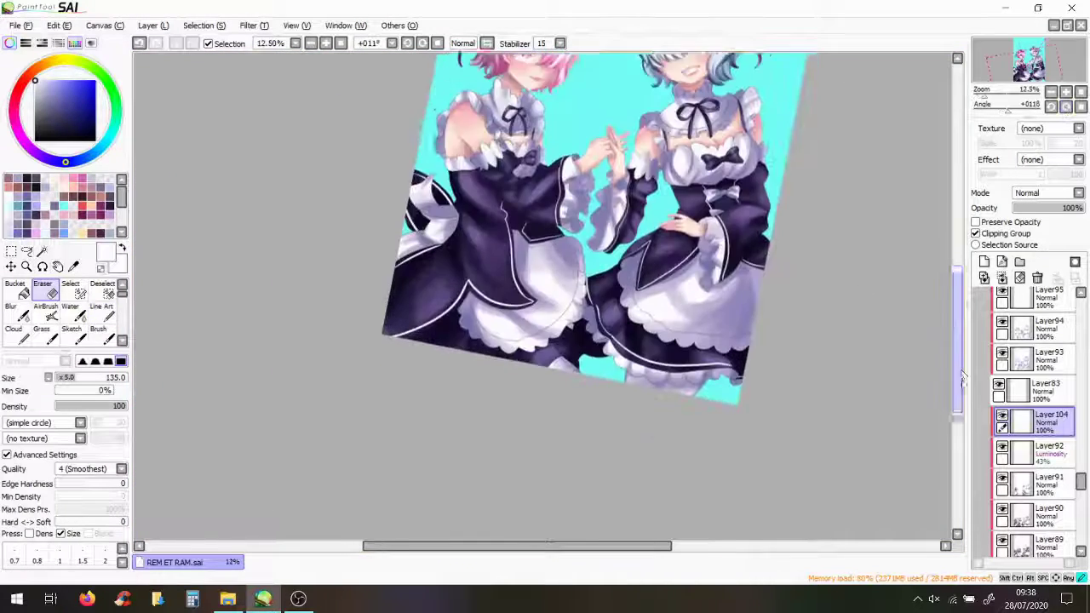
key(n)
drag(747, 421, 911, 382)
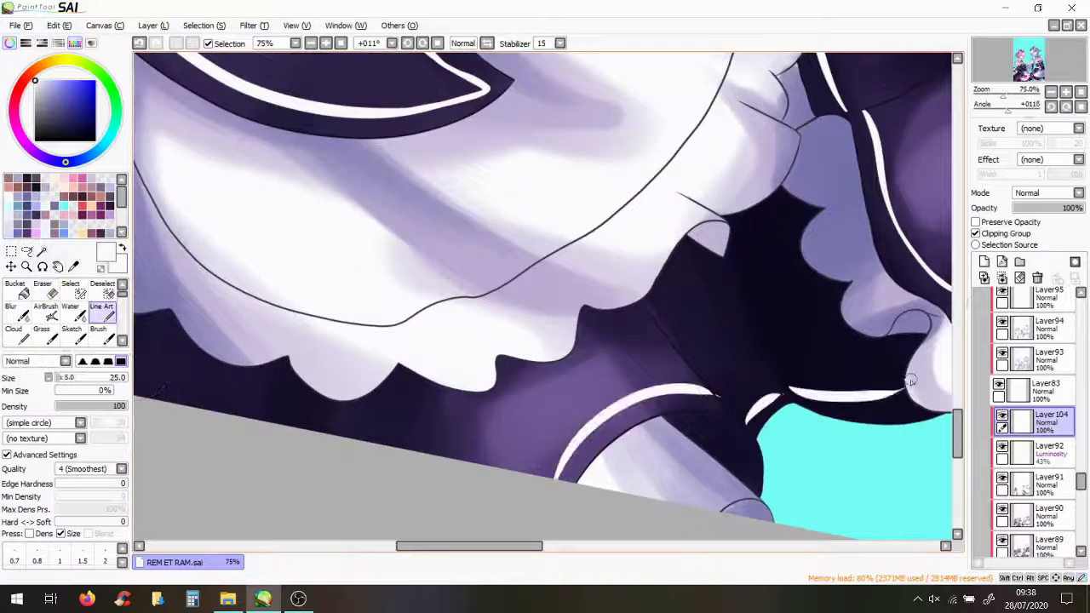
click(137, 43)
drag(733, 443, 790, 395)
key(e)
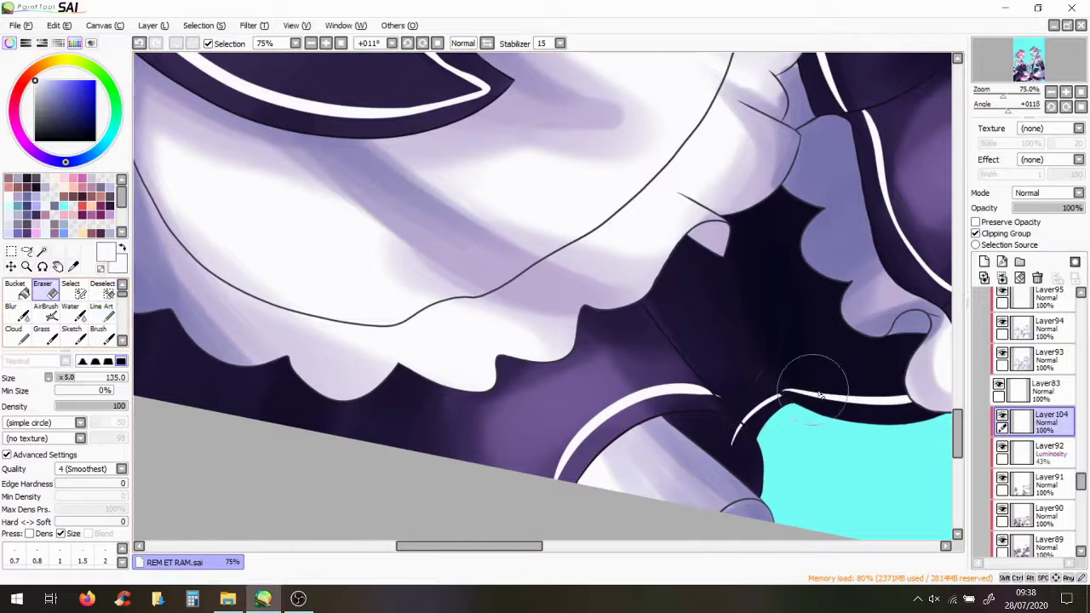
Add a new layer above the trim line layer and select it
scroll(737, 451, down, 6)
scroll(786, 348, up, 1)
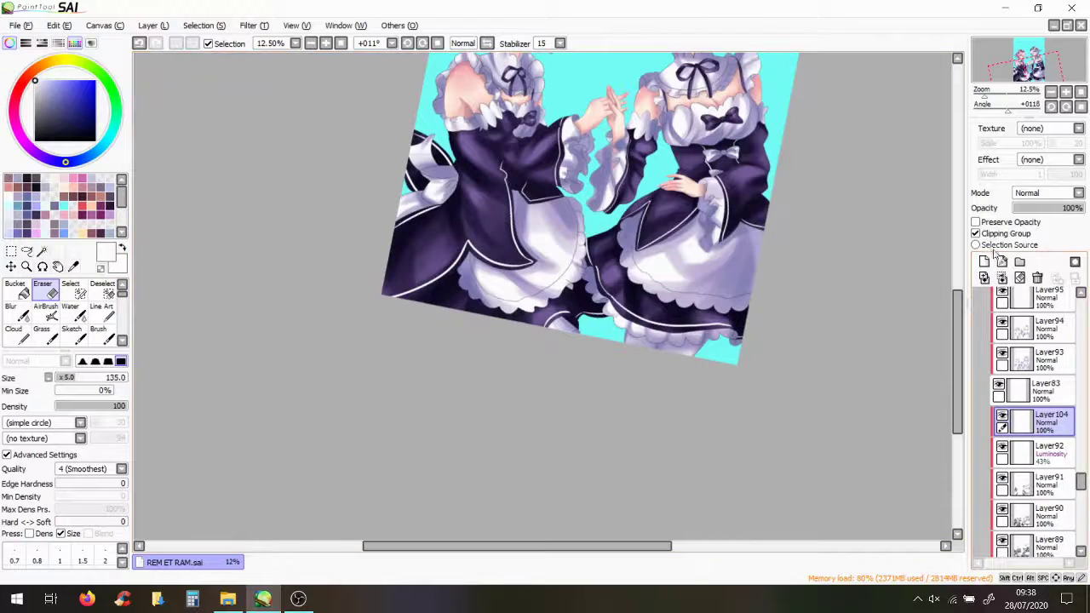
click(984, 262)
click(1035, 421)
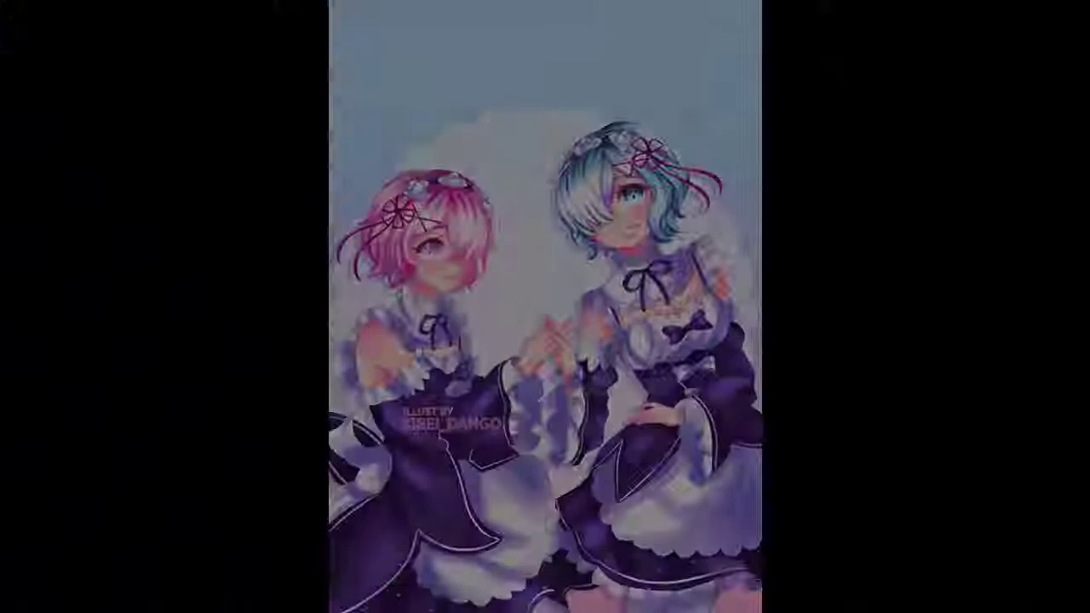